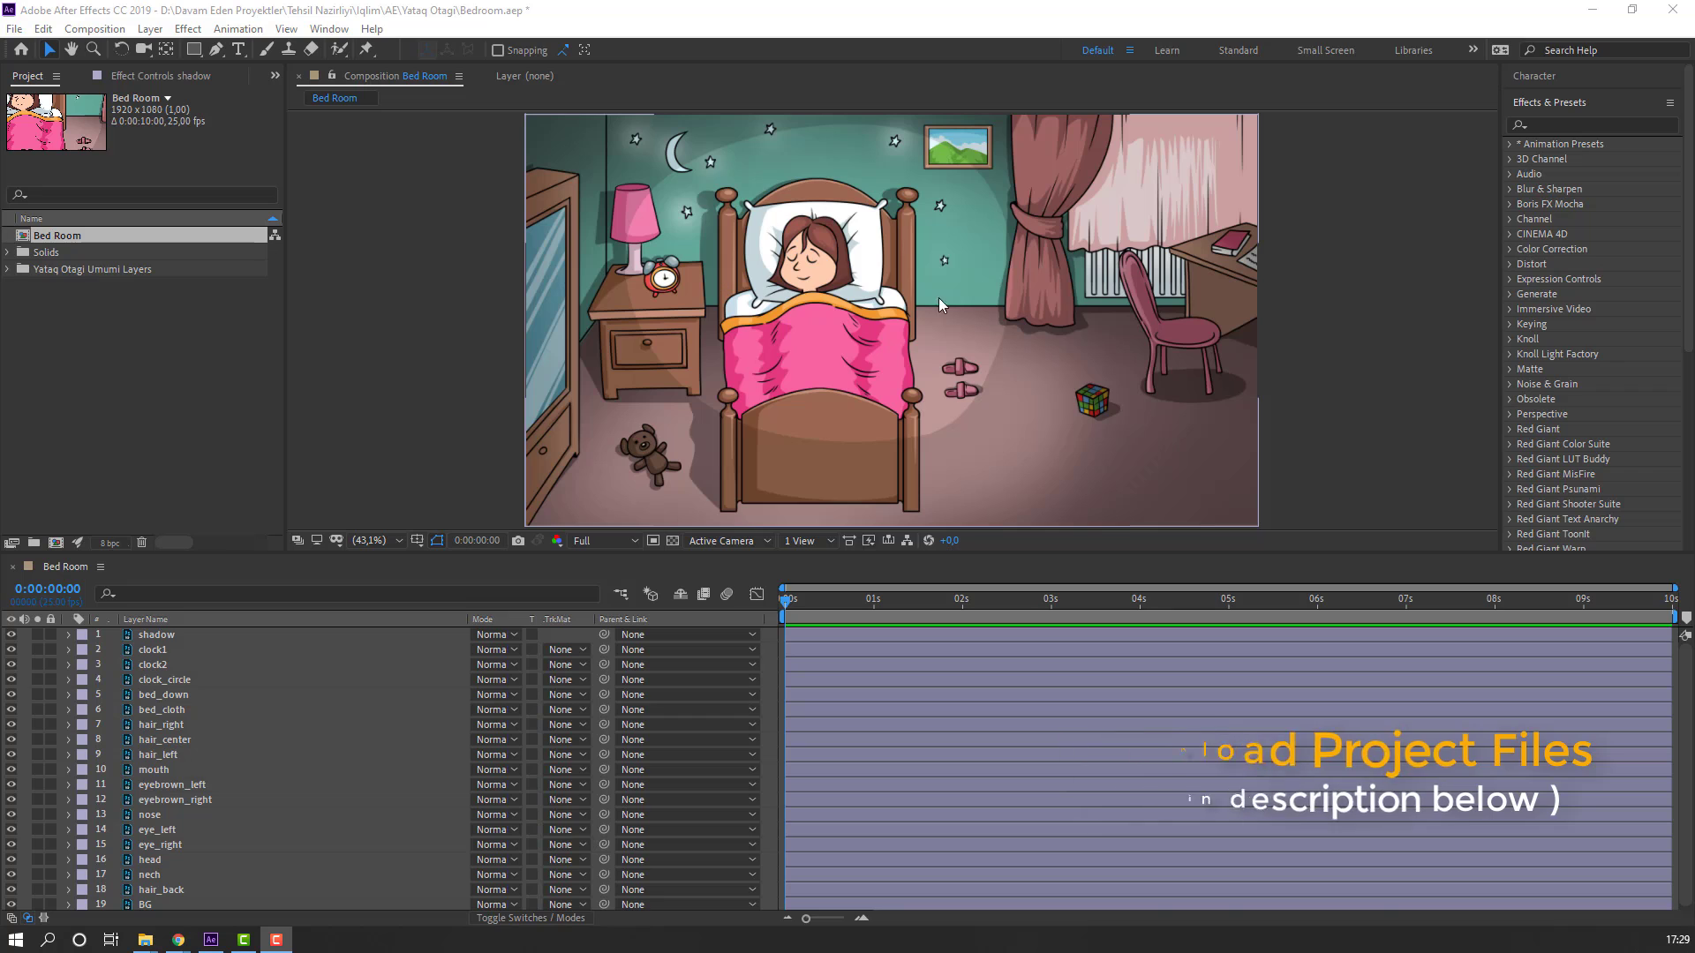
Step: Pre-compose all the hair, mouth, eyebrow, nose, eye and head layers, leaving out the neck, into a new composition named HEAD
click(187, 756)
ctrl+click(176, 743)
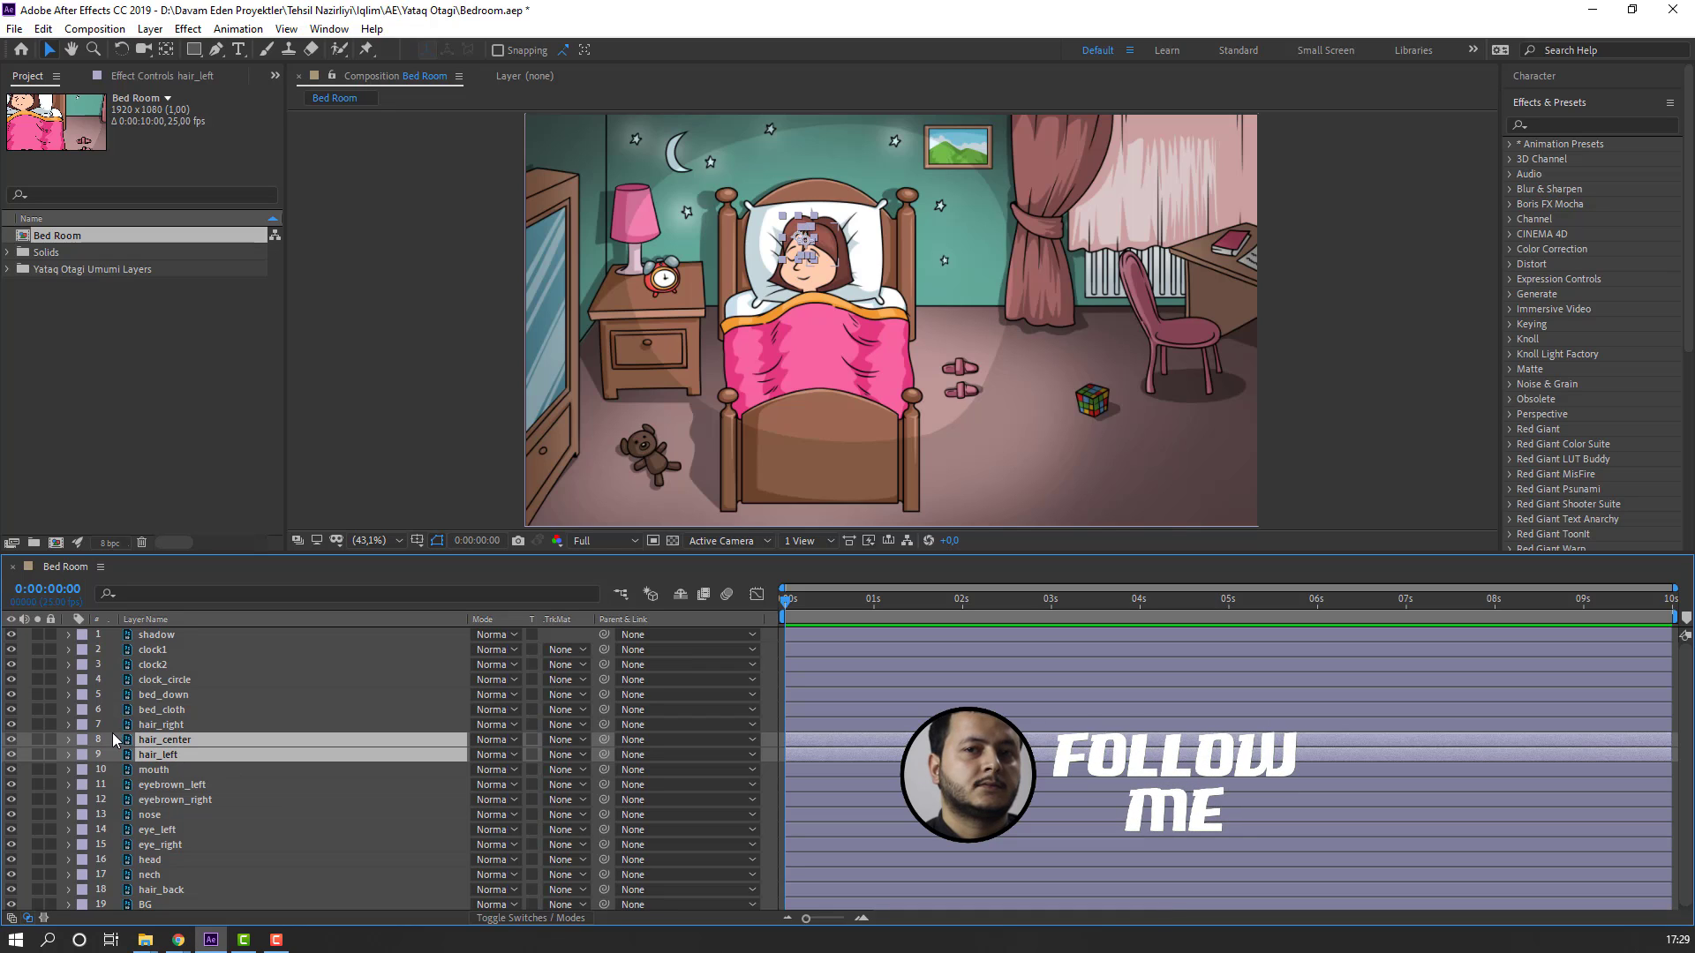
ctrl+click(176, 724)
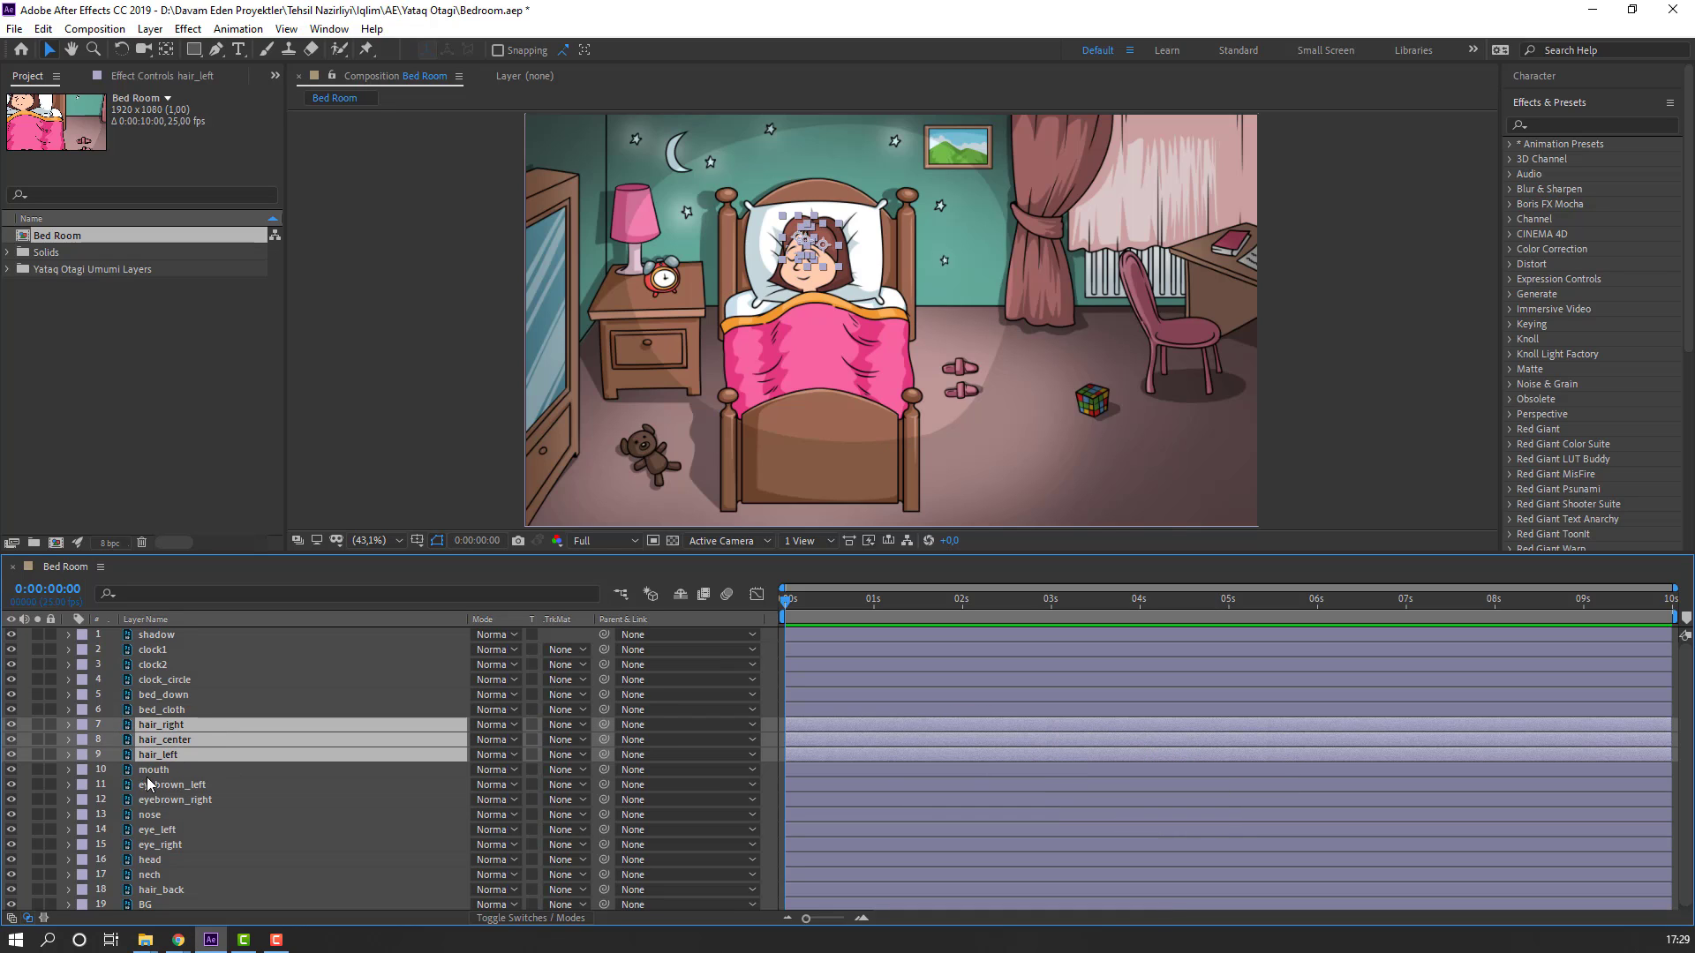
ctrl+click(167, 770)
ctrl+click(176, 785)
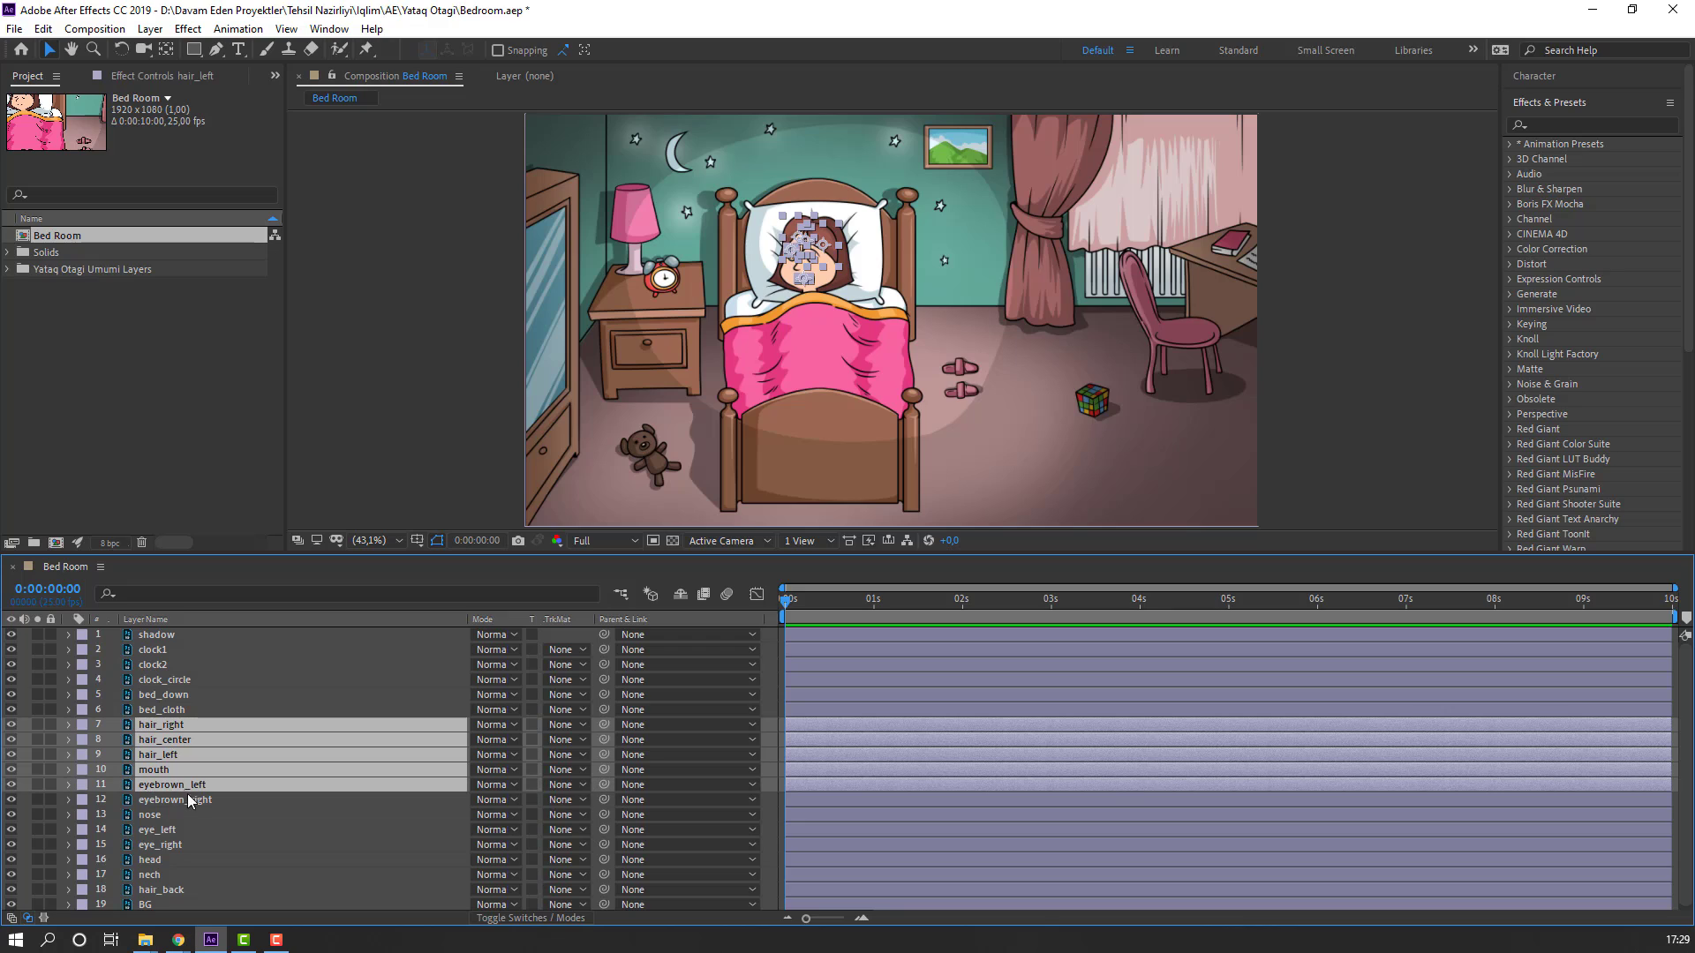
ctrl+click(173, 802)
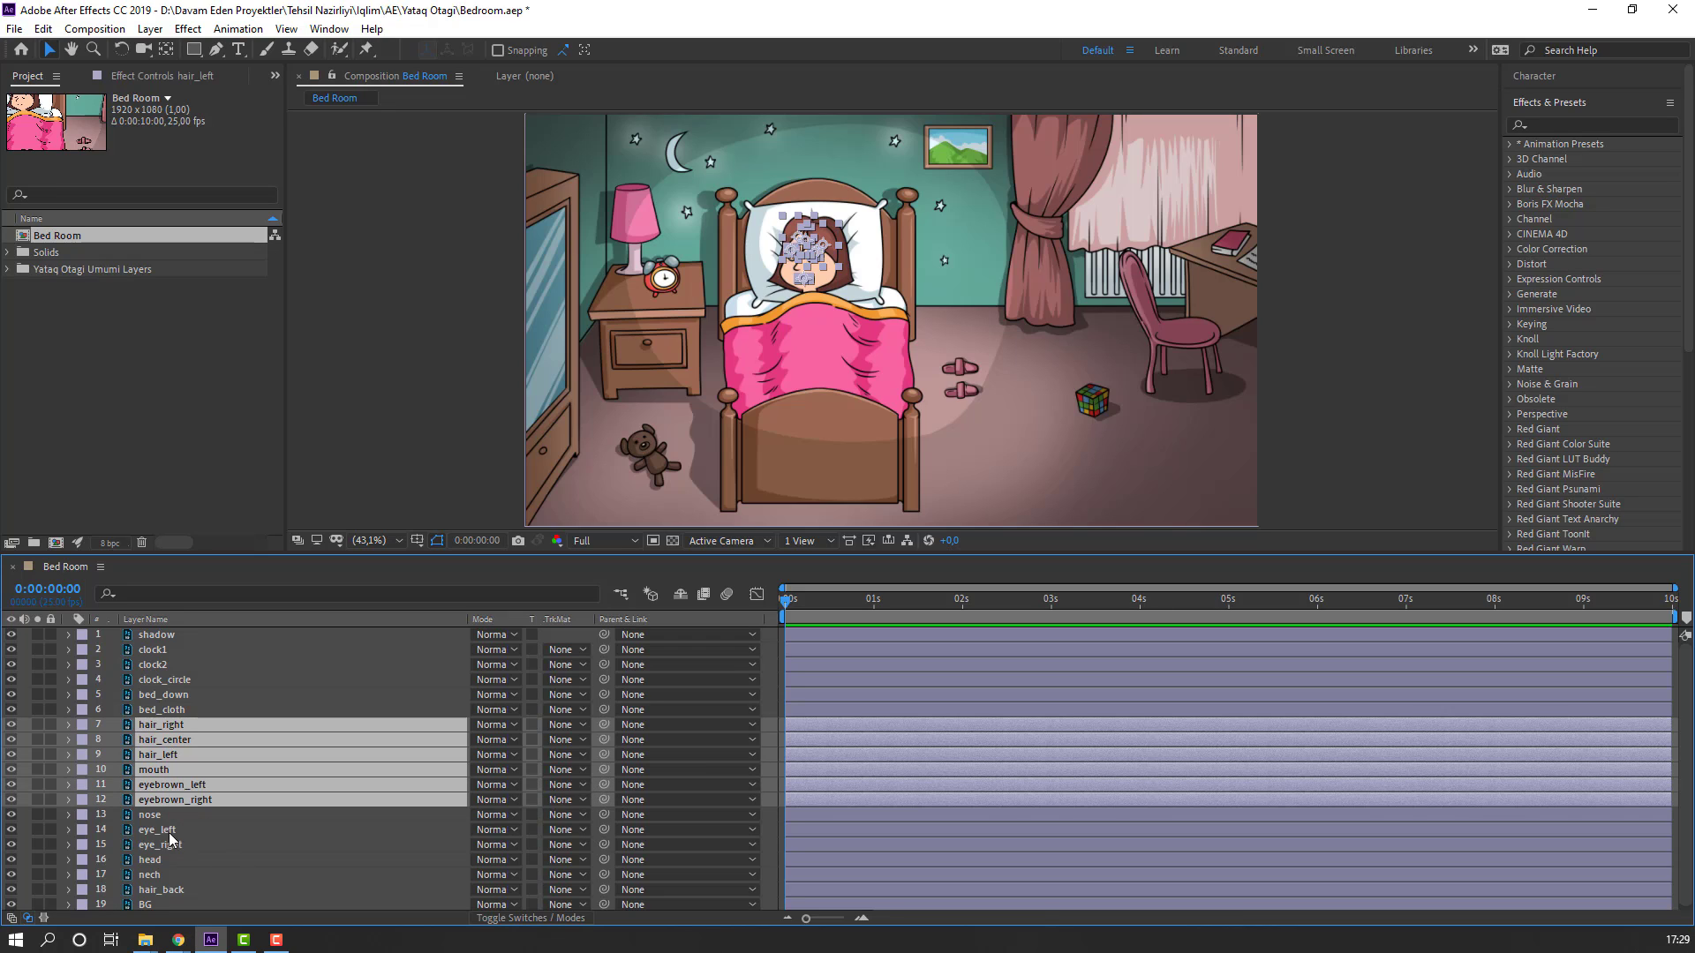
ctrl+click(171, 814)
ctrl+click(189, 832)
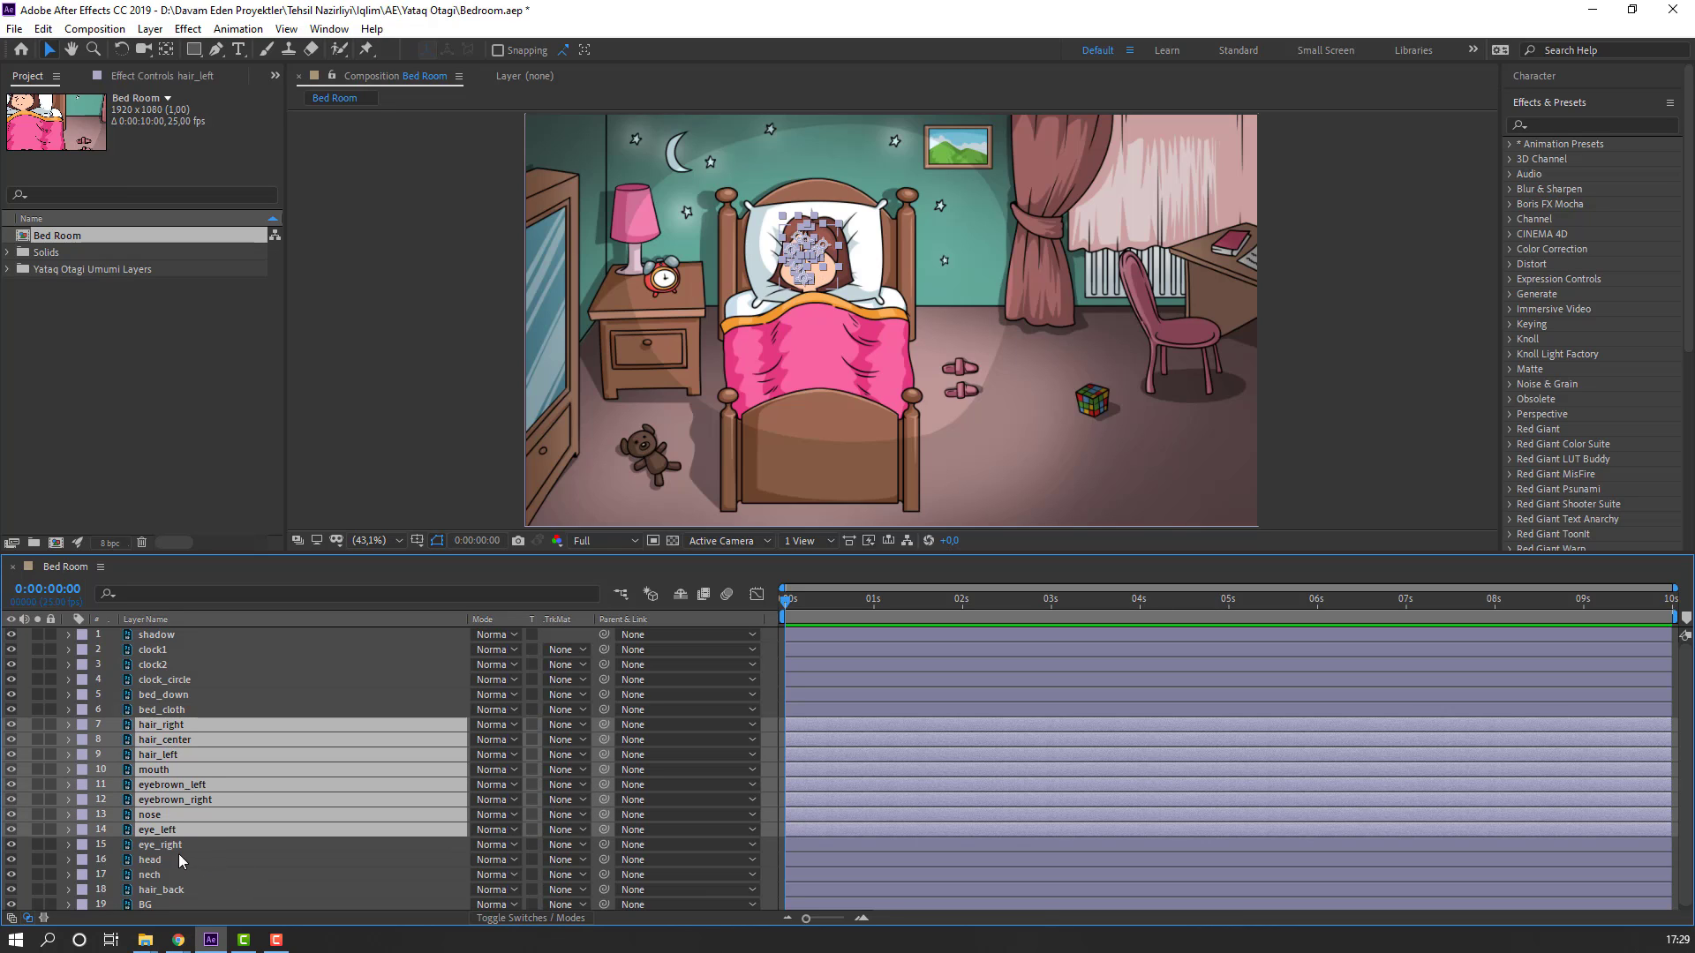
ctrl+click(170, 850)
ctrl+click(154, 862)
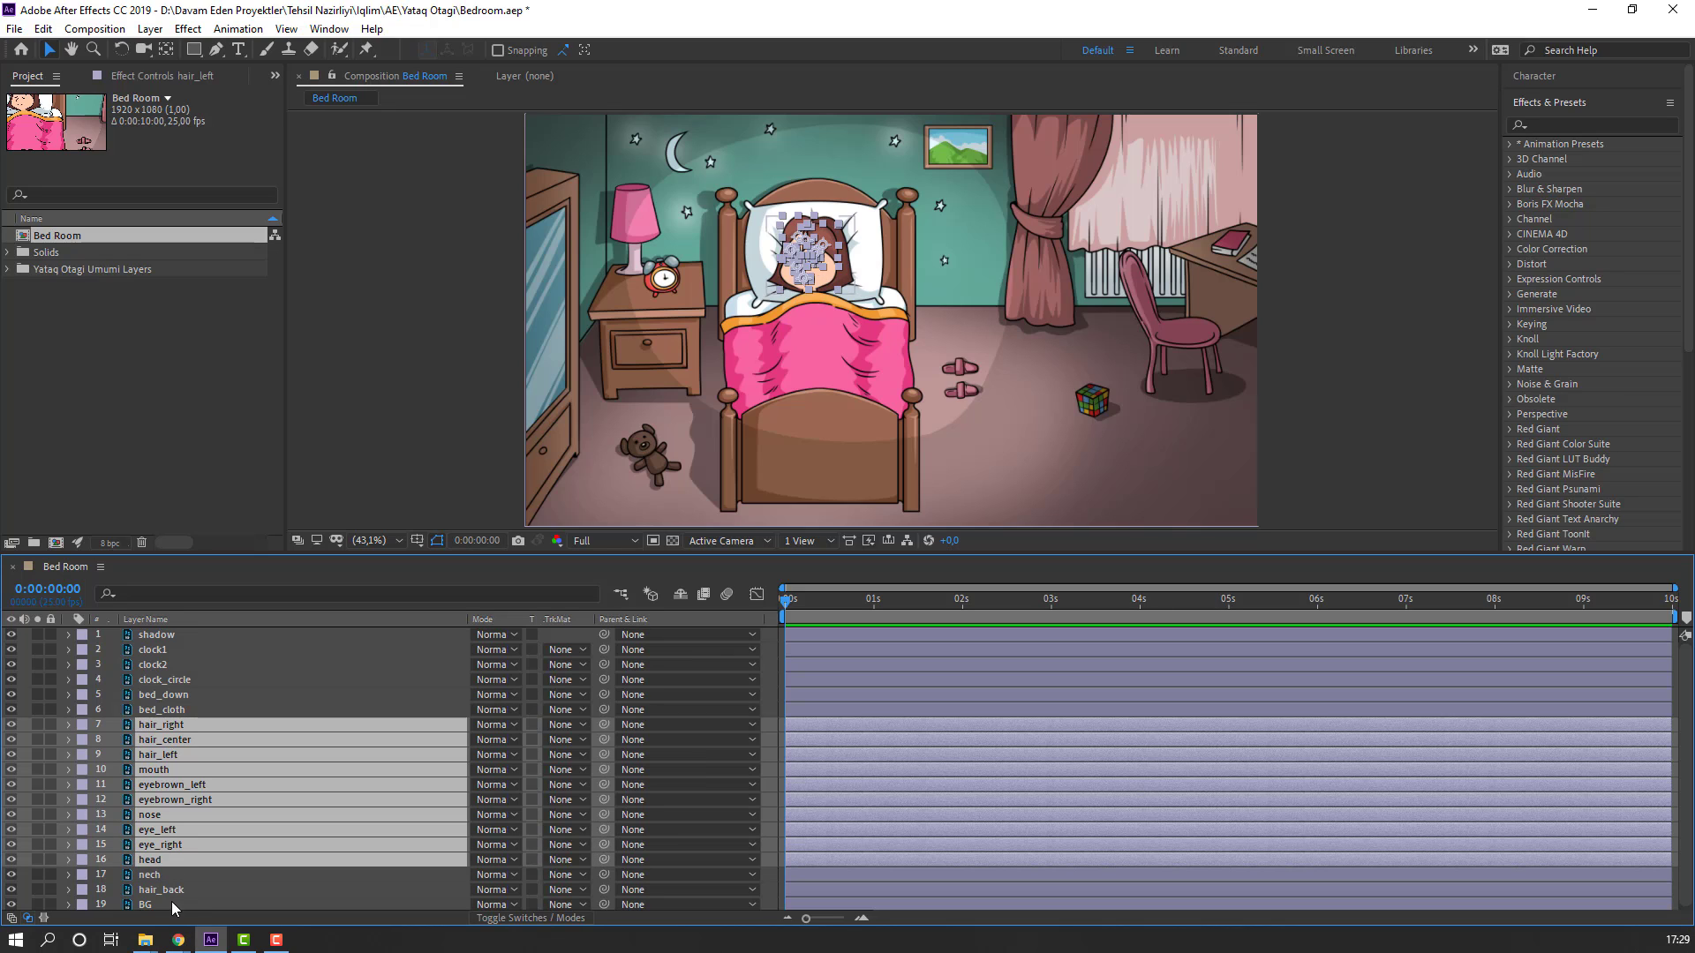
ctrl+click(177, 890)
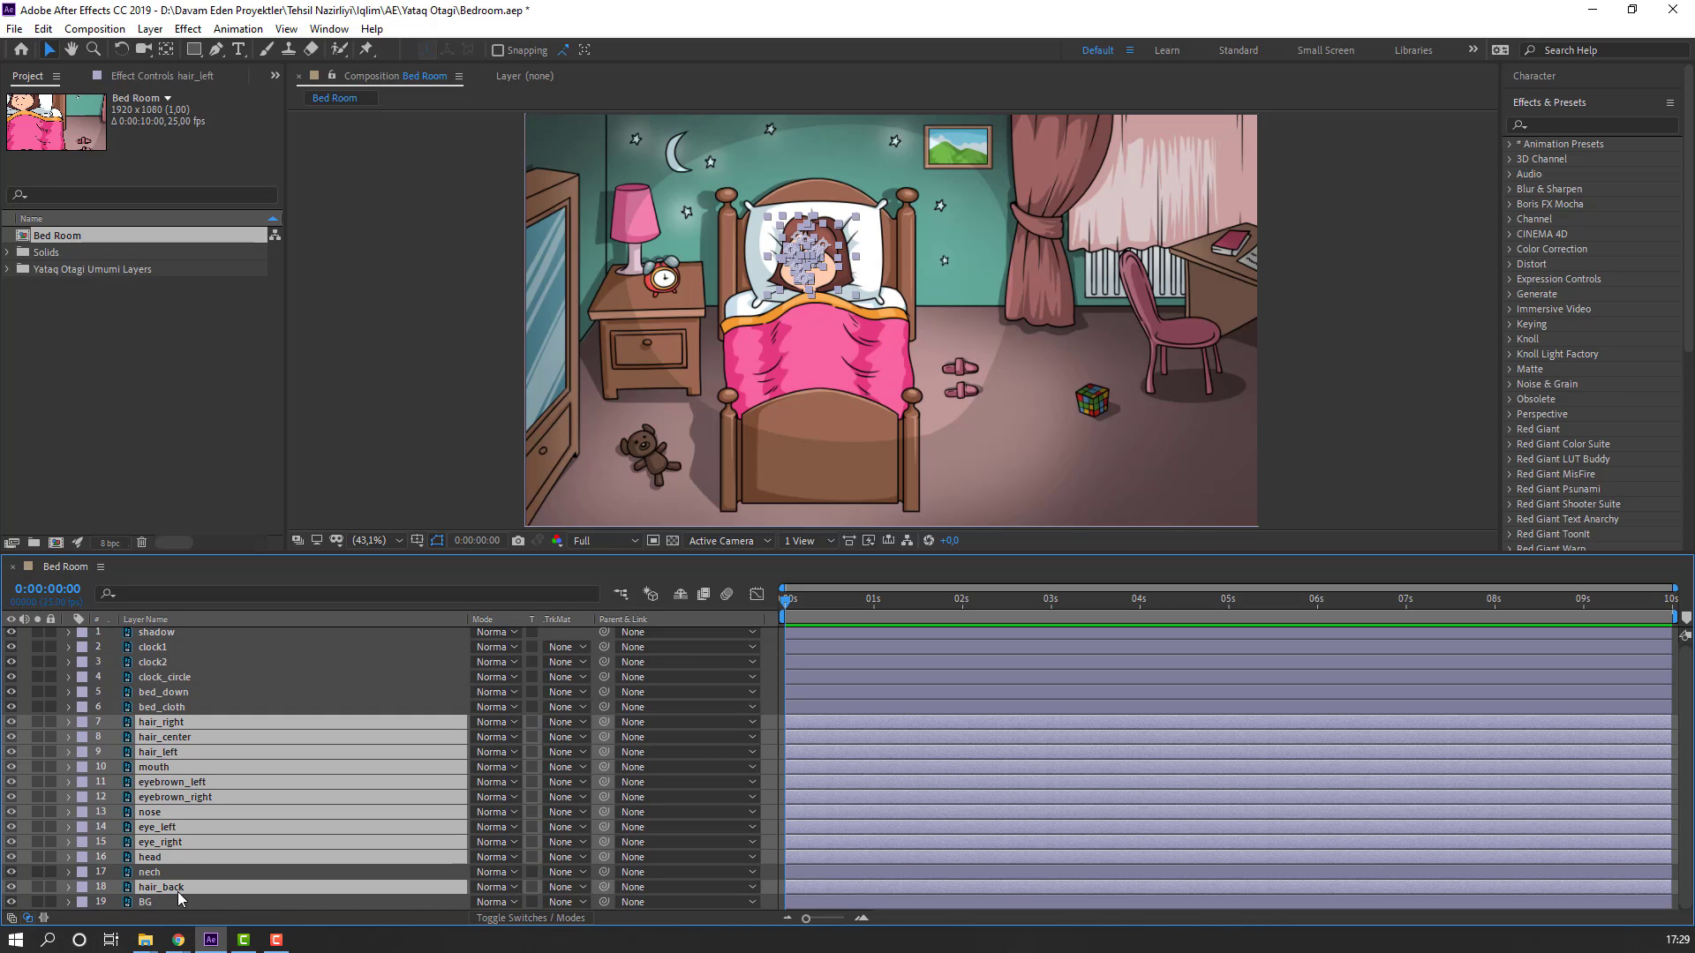
right_click(174, 773)
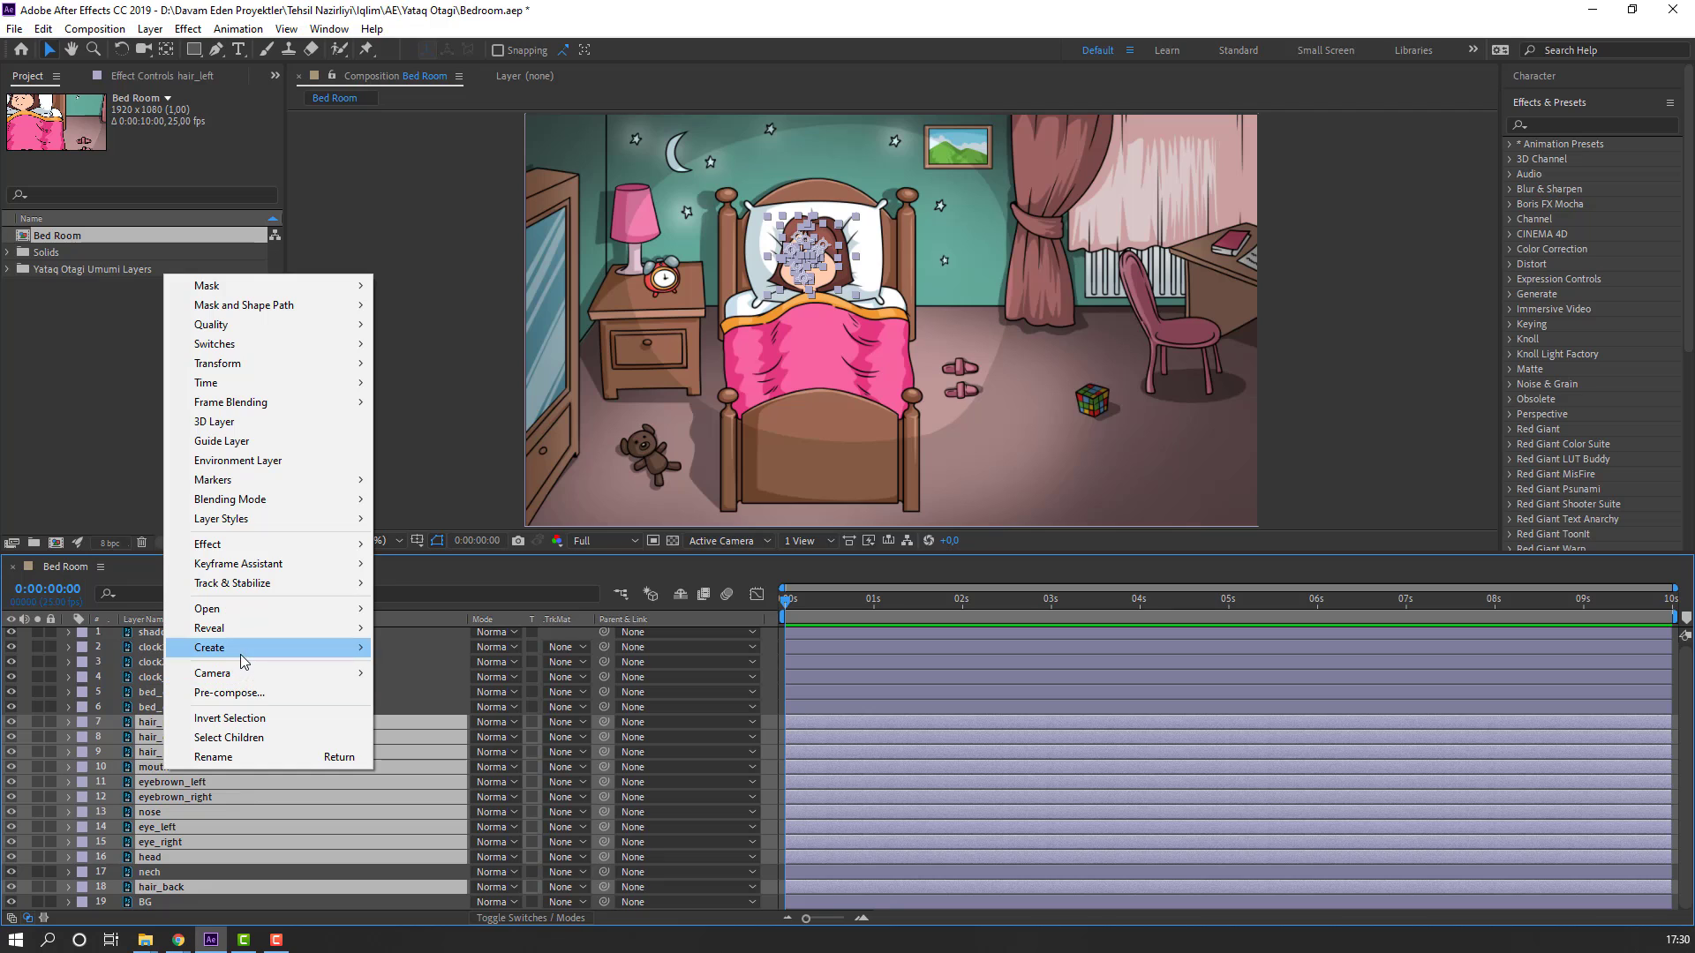
click(235, 694)
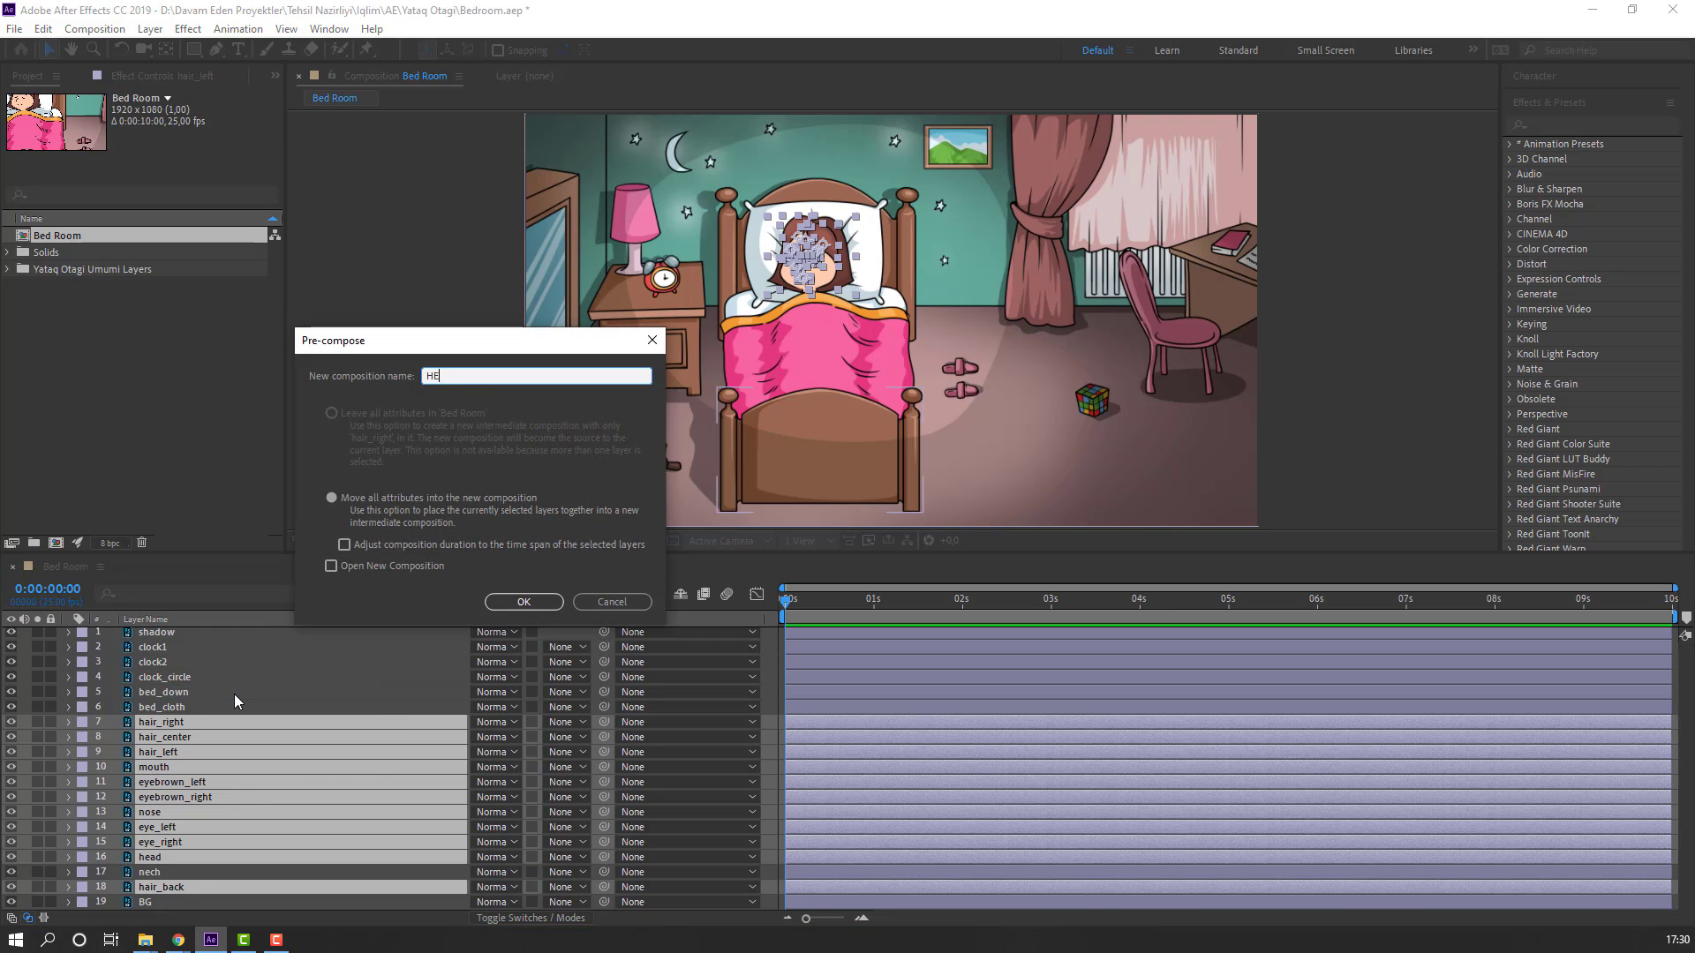
click(528, 604)
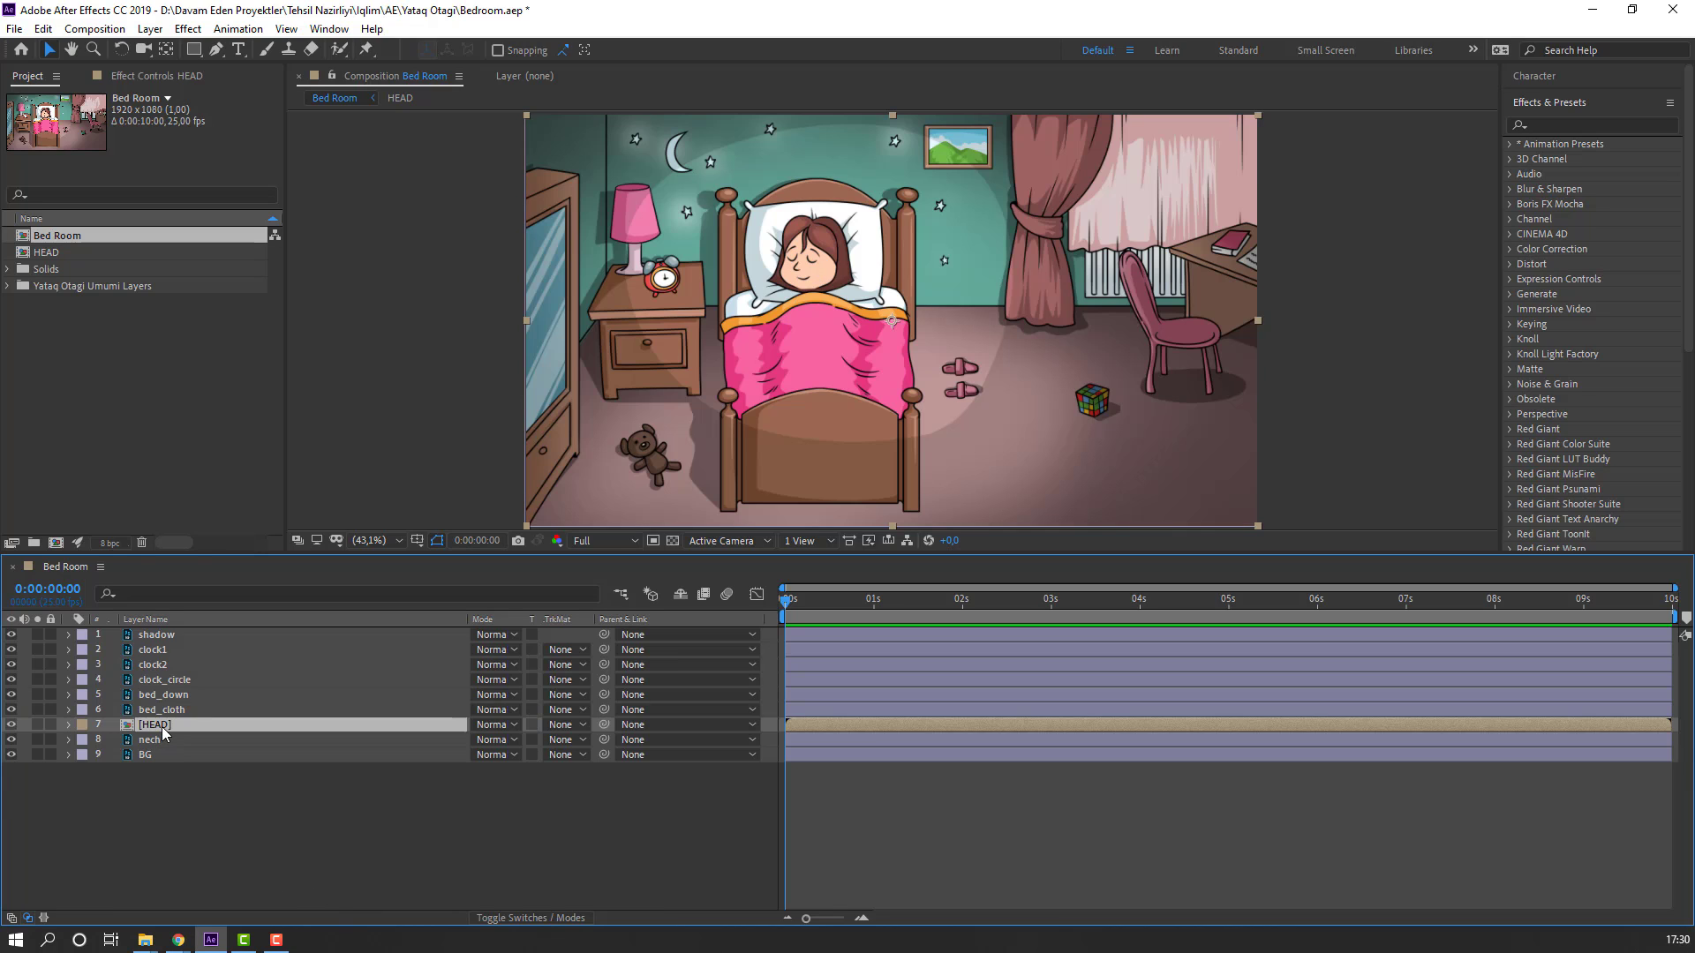
Step: Open the HEAD composition, add a null object and parent all the head layers to it
double_click(162, 727)
right_click(231, 836)
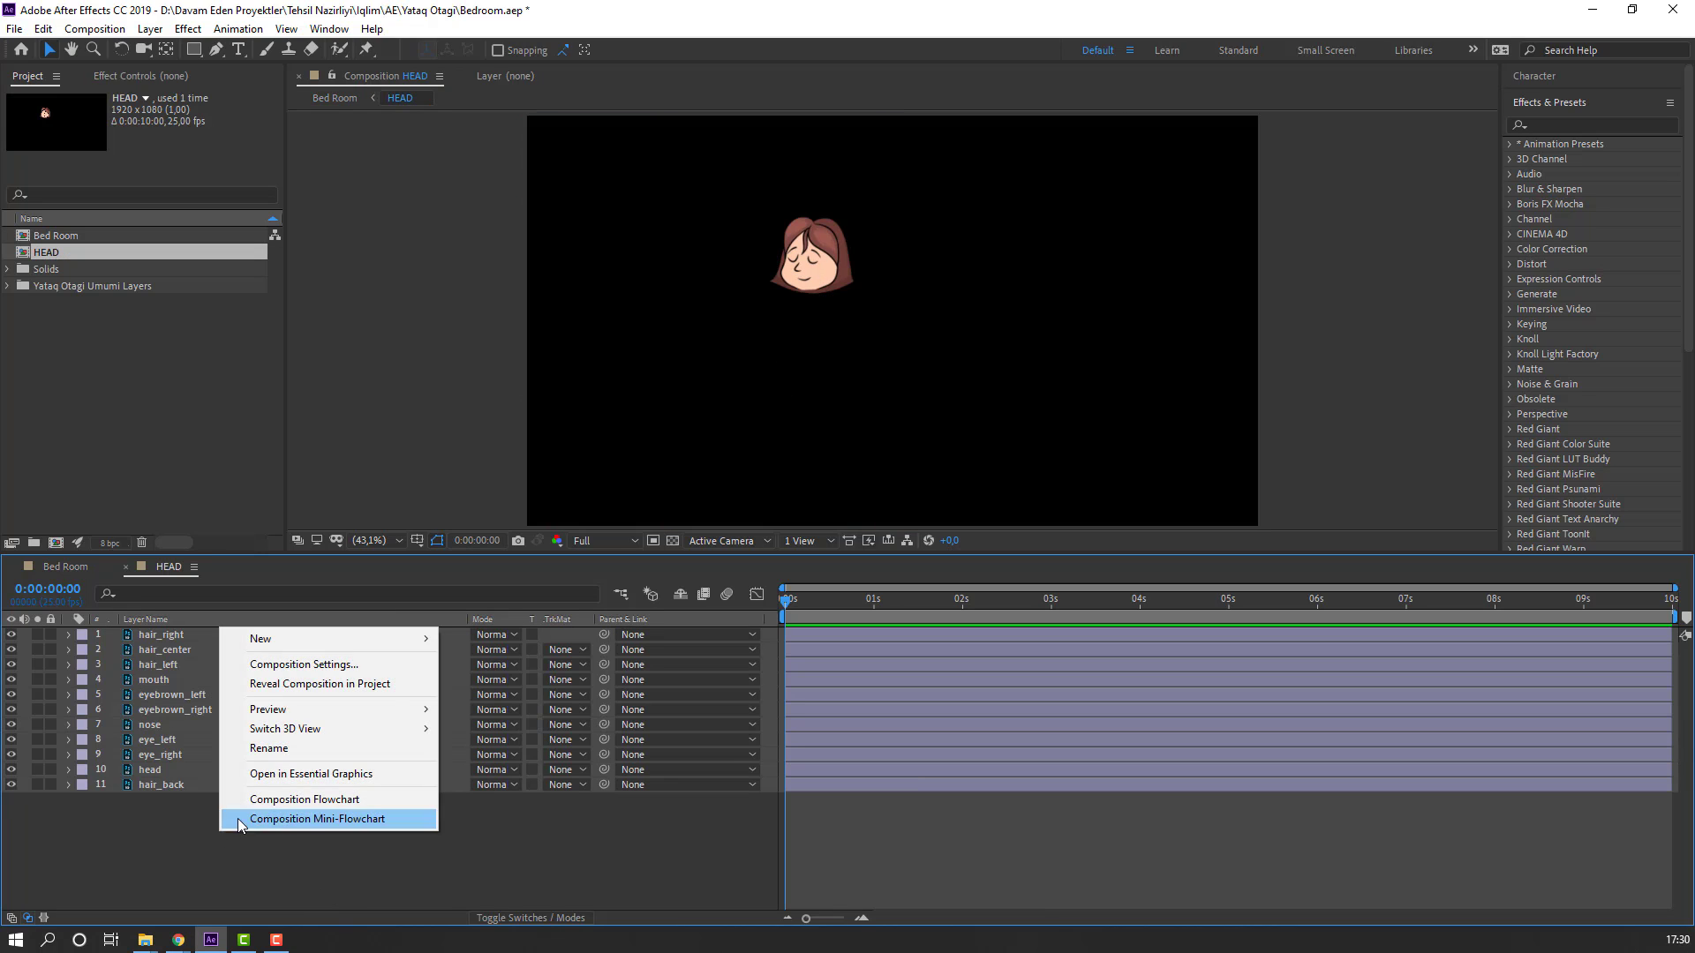
mouse_move(388, 638)
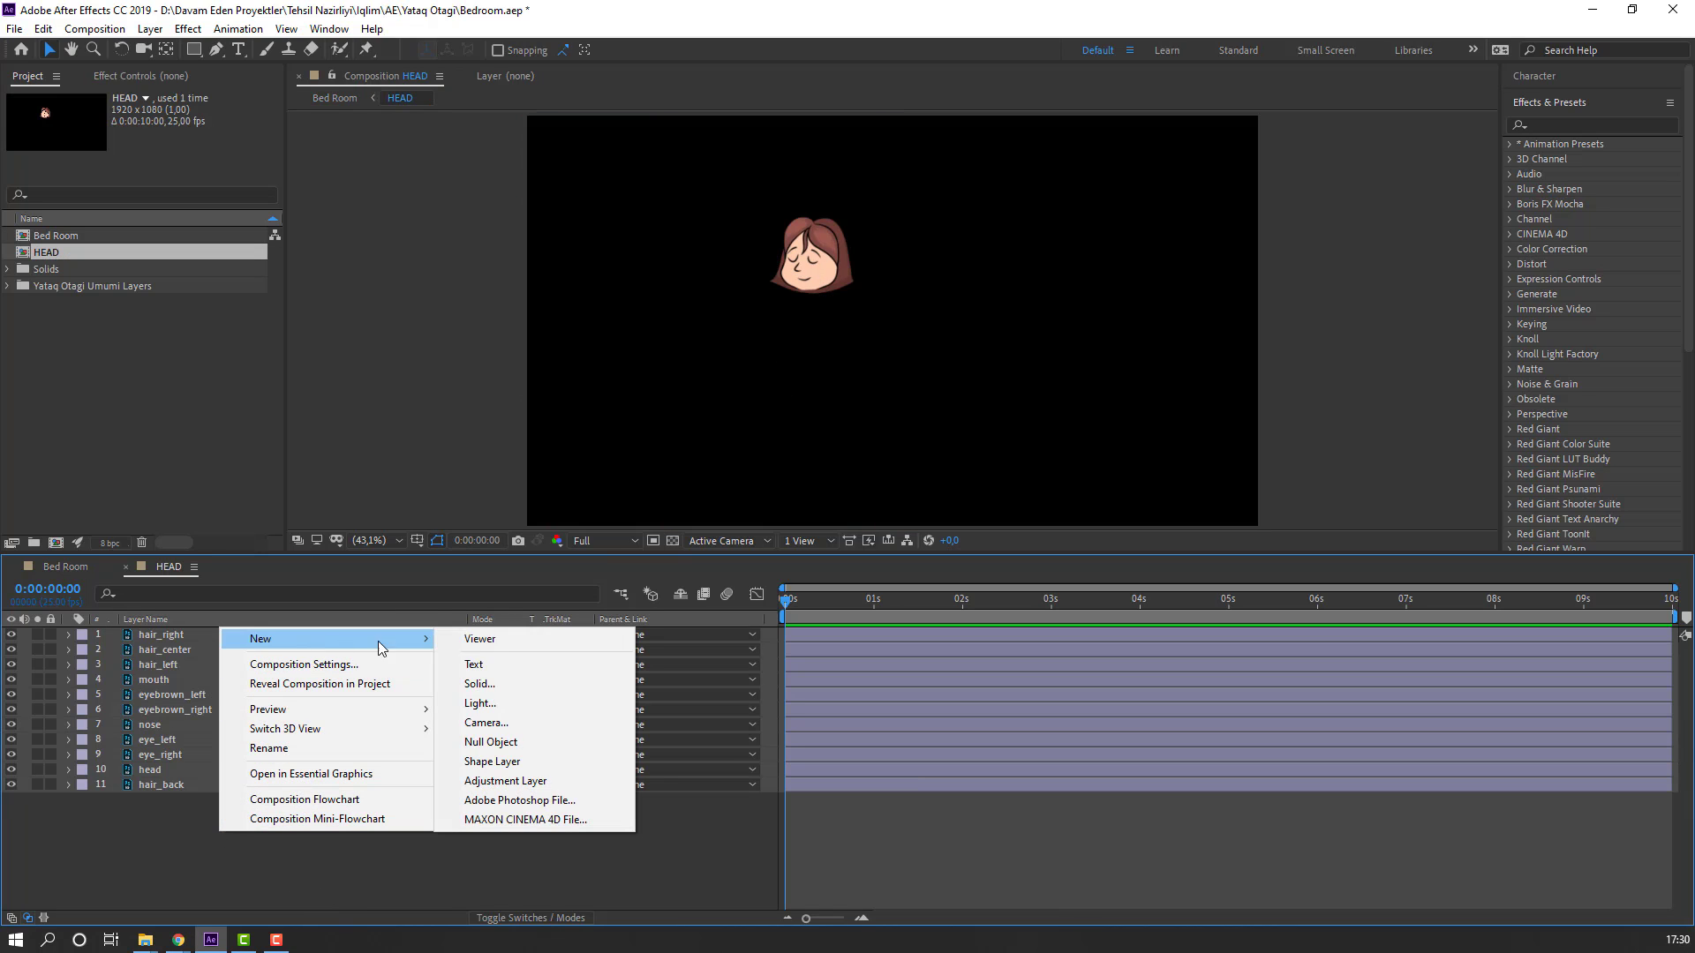
click(494, 741)
drag(139, 846, 282, 634)
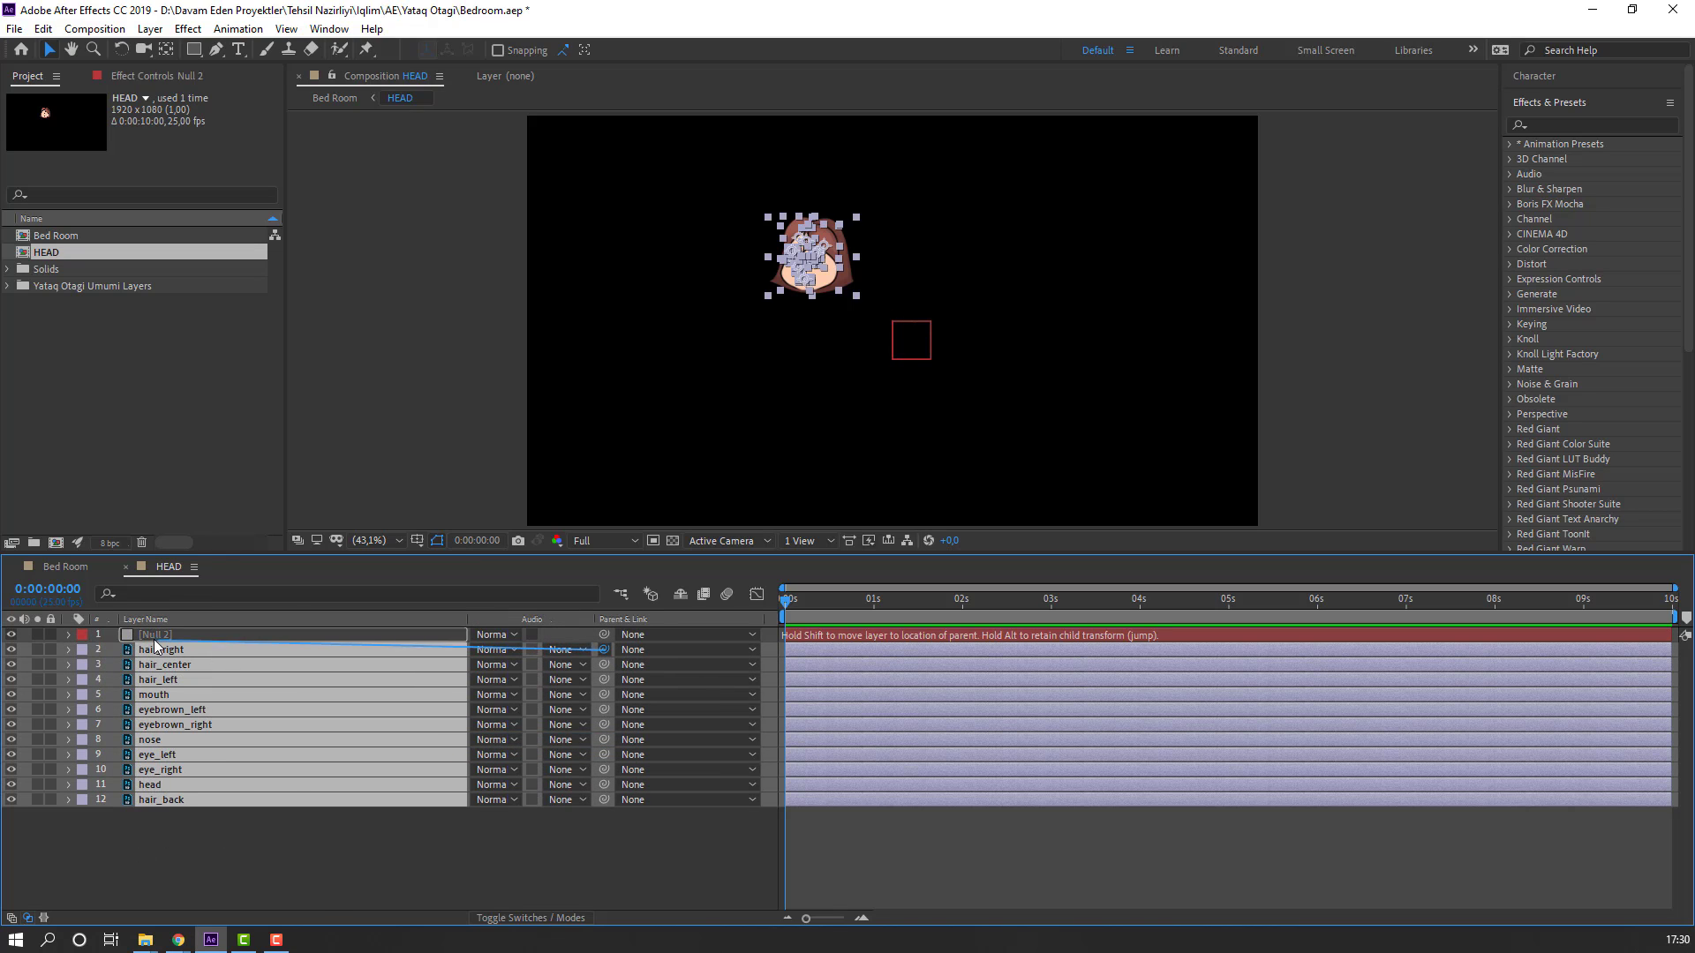
Step: Enlarge the head by scaling the null to 197% and moving it to bring the face near the frame's centre, and delete the null
click(153, 637)
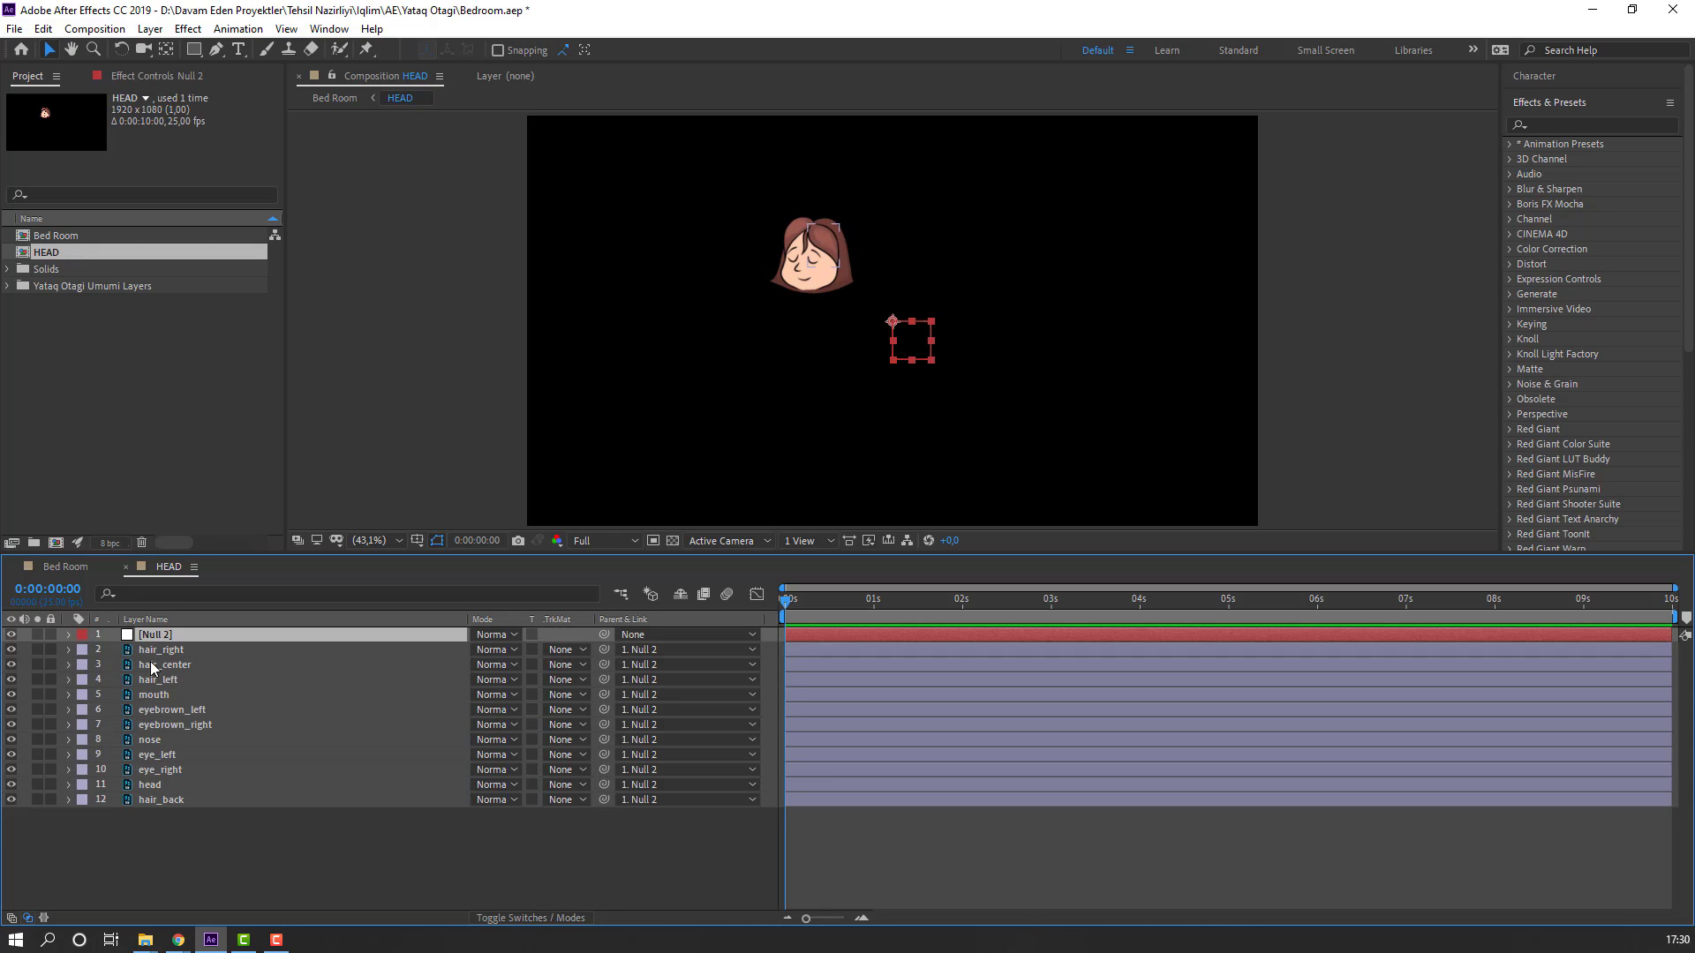
key(s)
drag(499, 650, 605, 644)
drag(940, 351, 1068, 450)
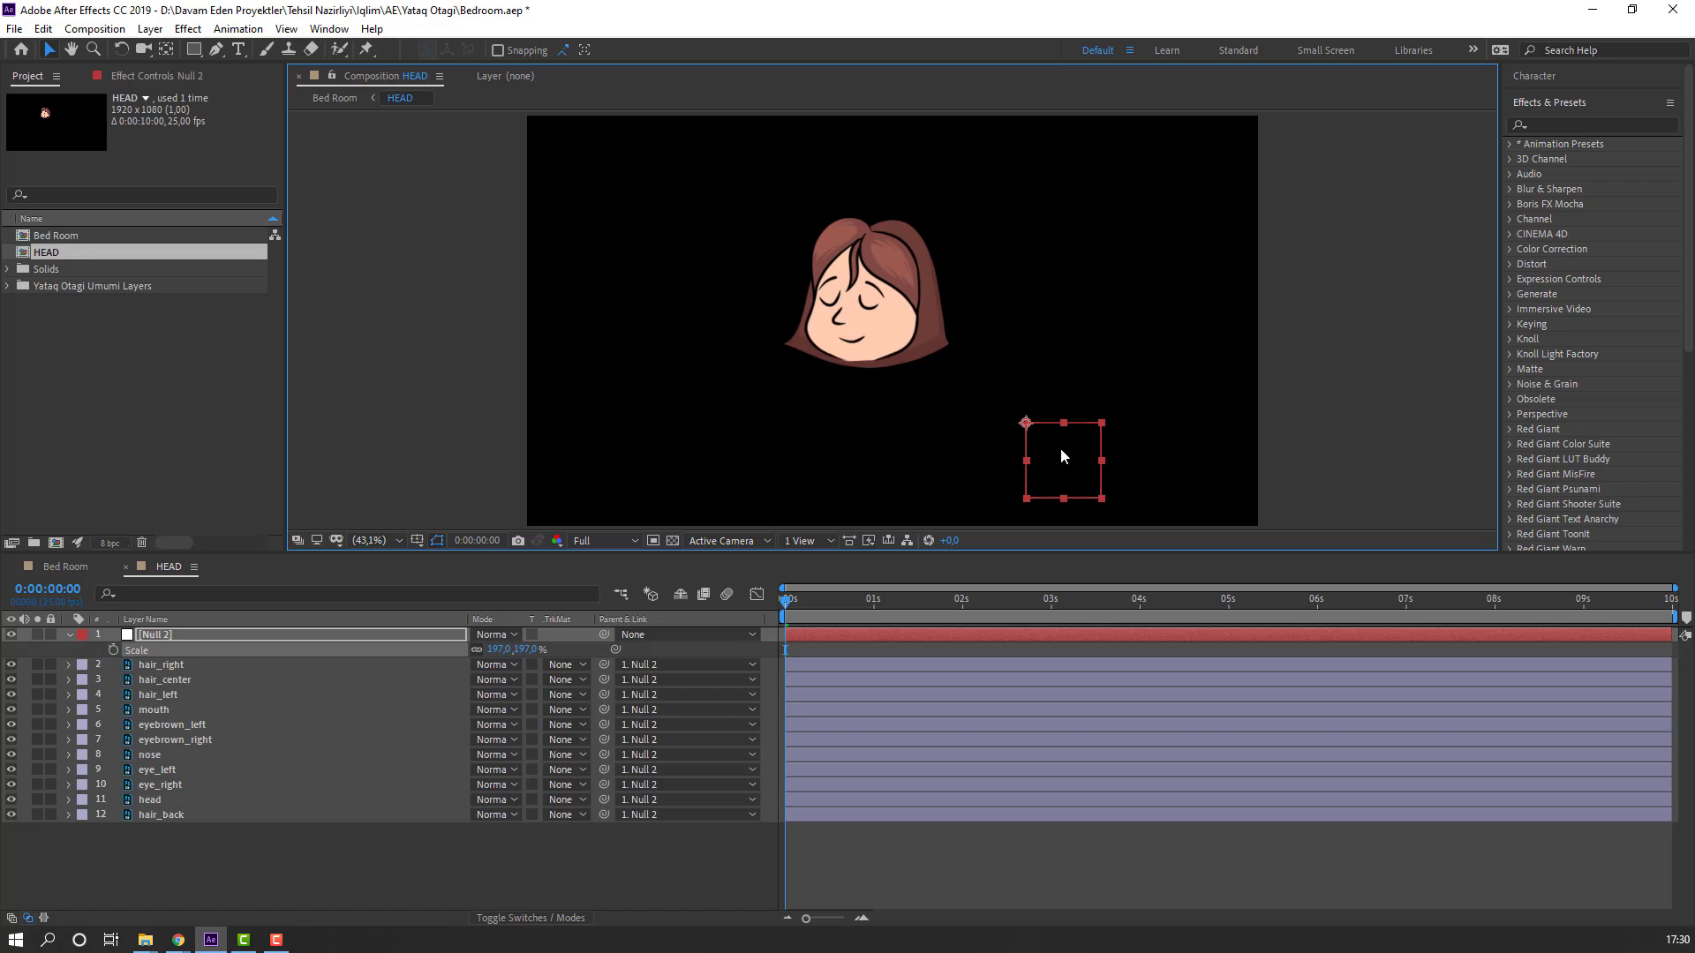
scroll(893, 332, up, 3)
scroll(905, 342, down, 4)
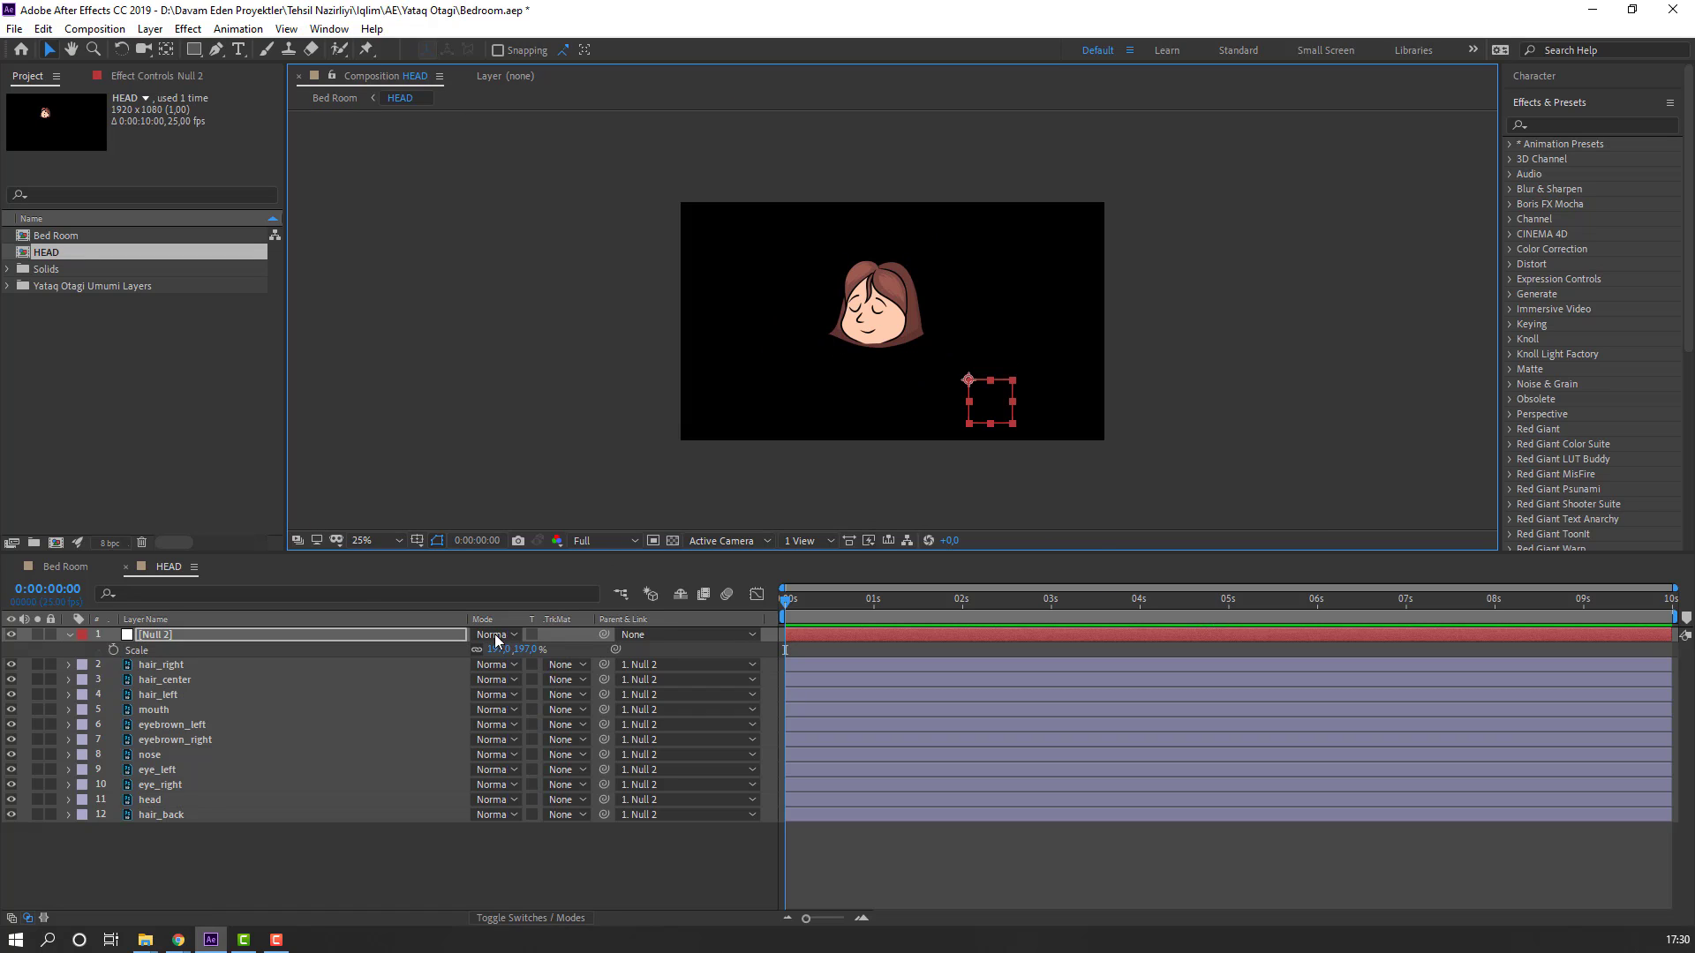
click(158, 633)
key(Delete)
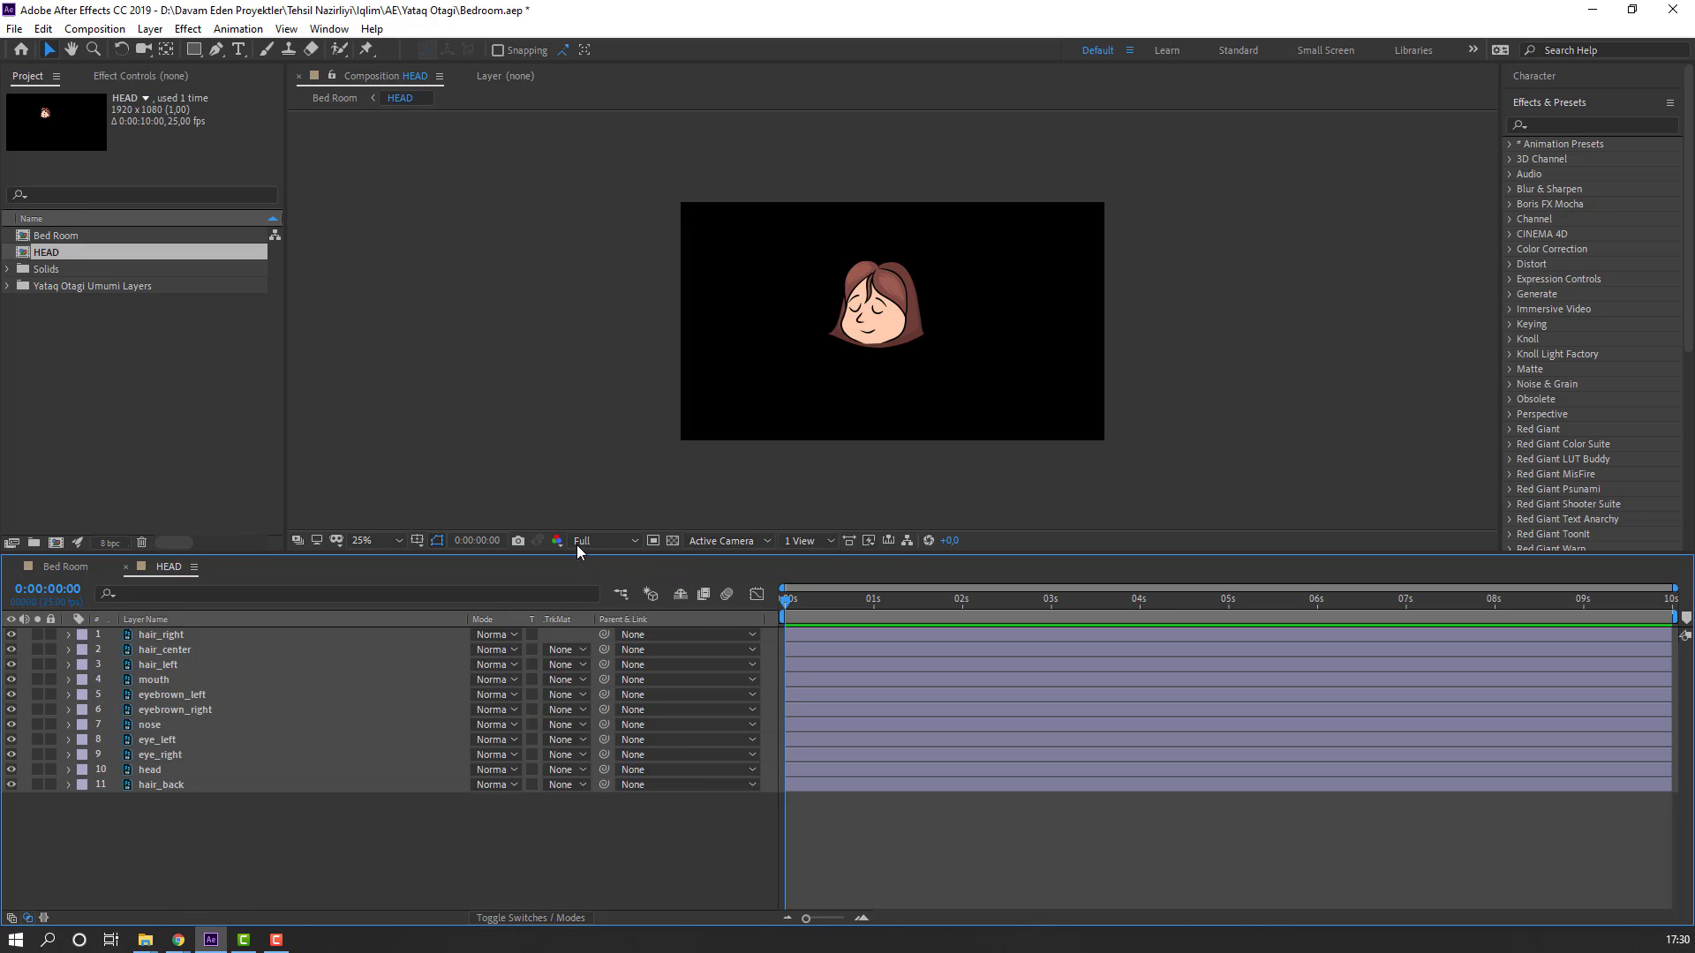
Step: Draw a region of interest closely around the enlarged head and crop the HEAD composition to it
click(654, 540)
drag(810, 239, 941, 365)
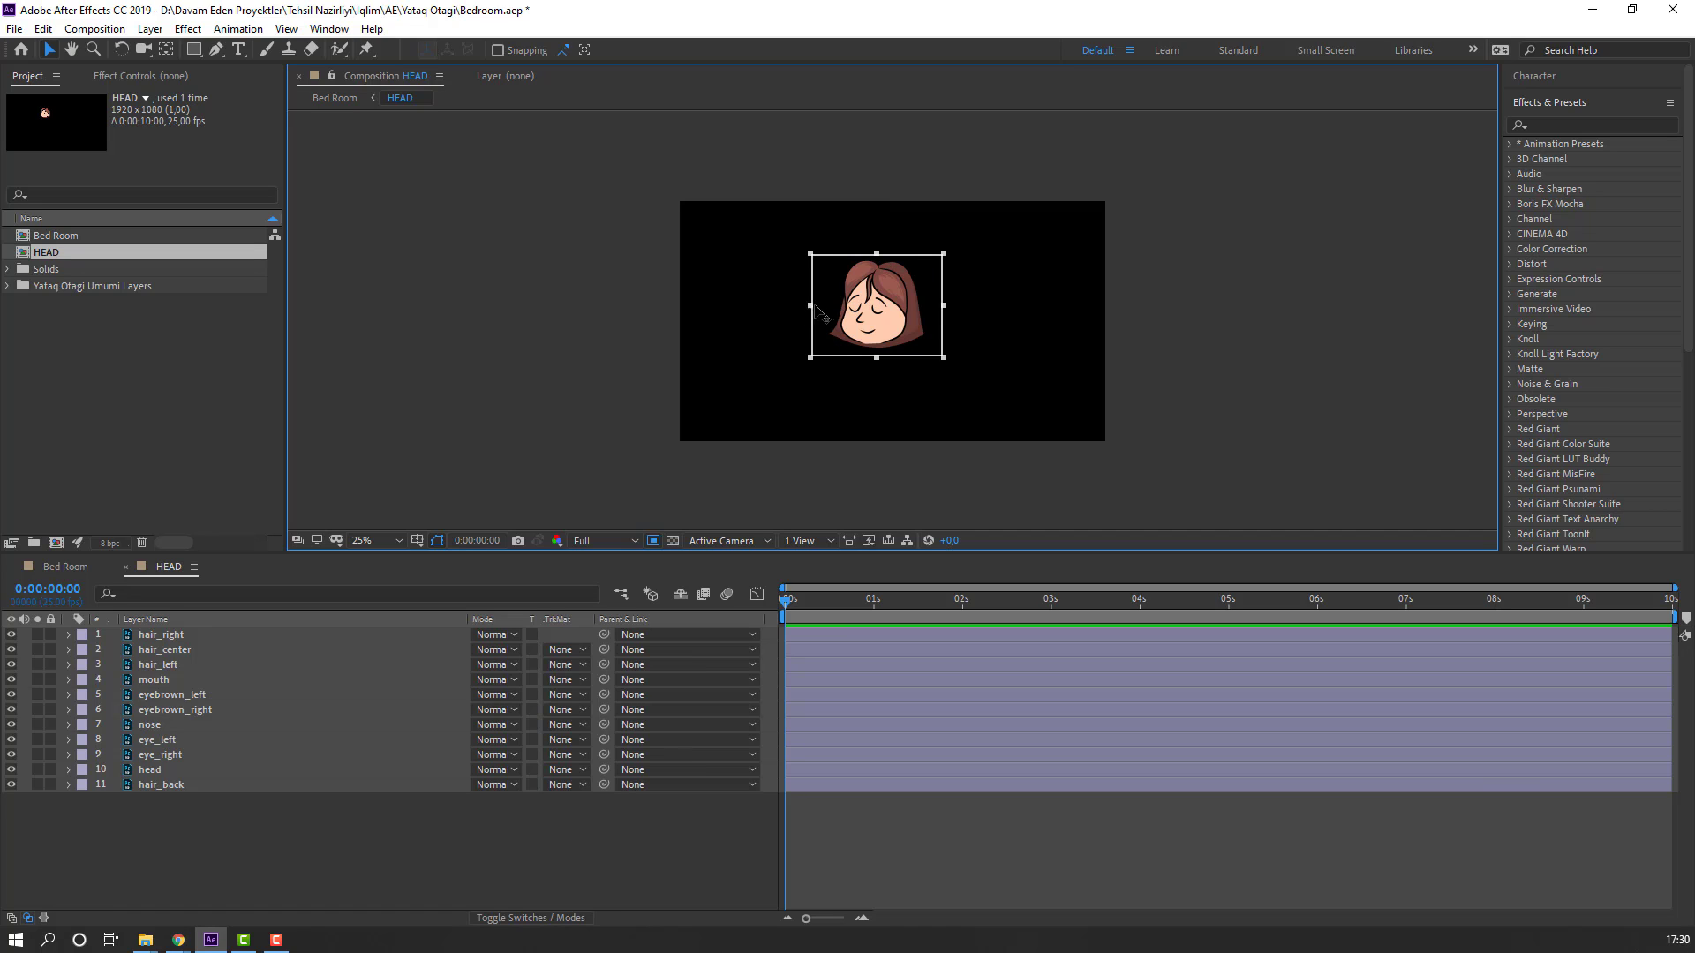
click(93, 28)
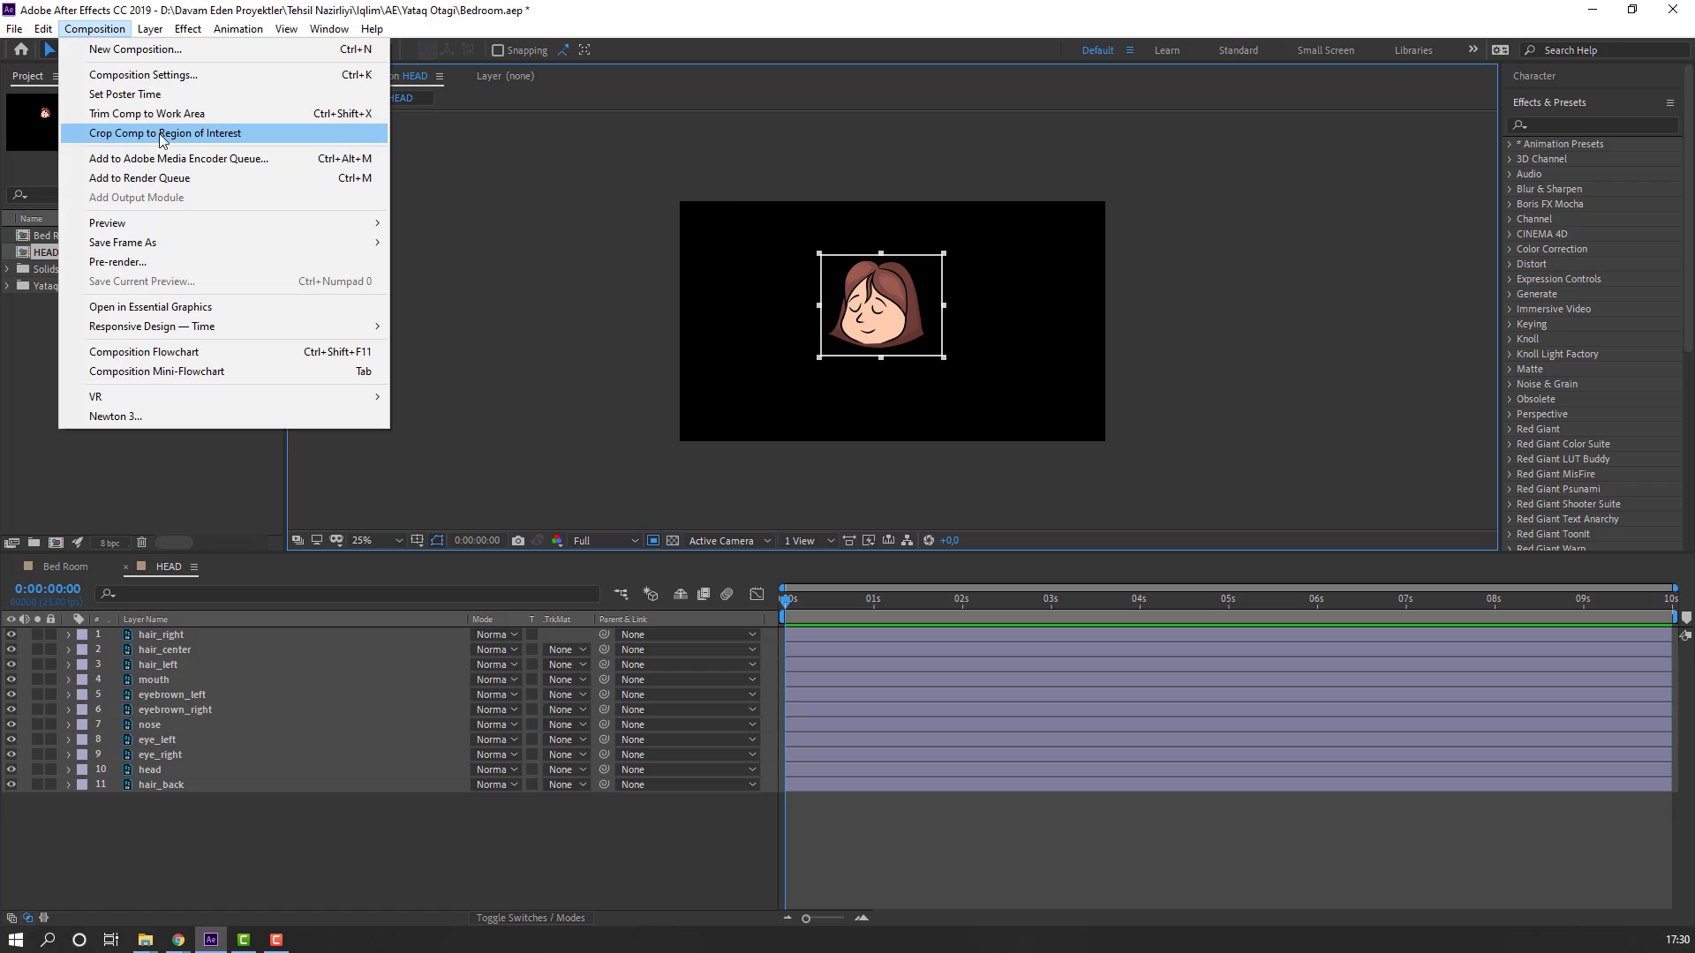
click(234, 135)
key(slash)
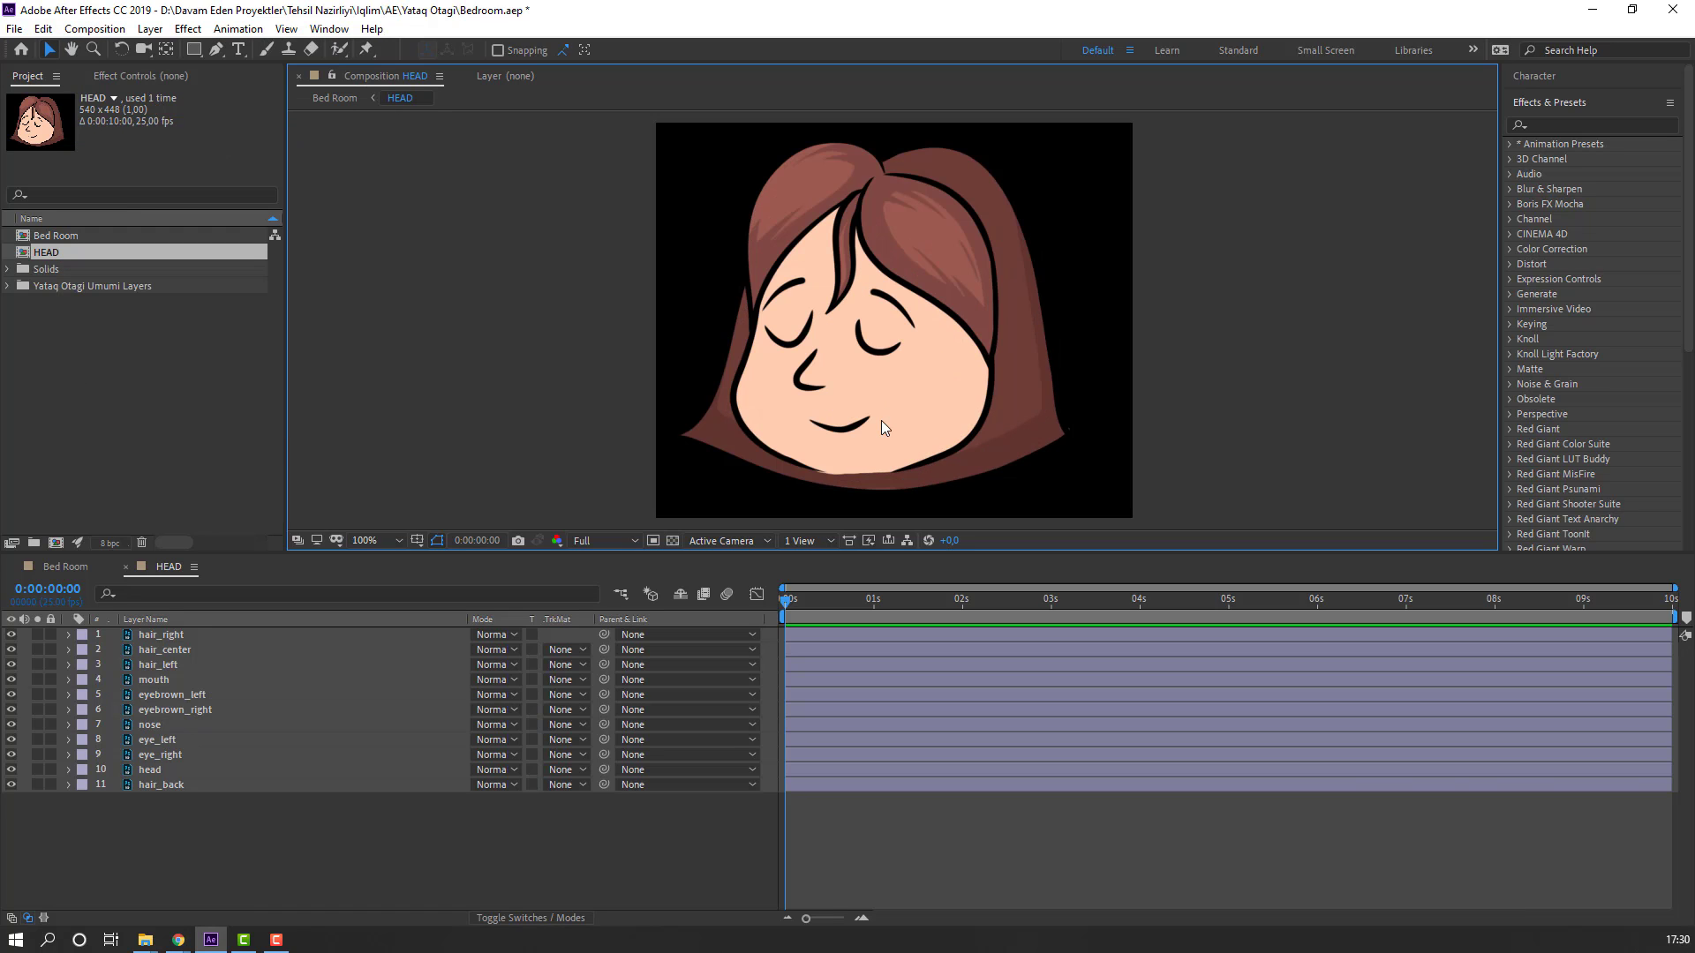
Step: In the Bed Room composition, scale the HEAD layer to 53% and position it on the pillow above the neck
click(57, 570)
scroll(918, 328, up, 1)
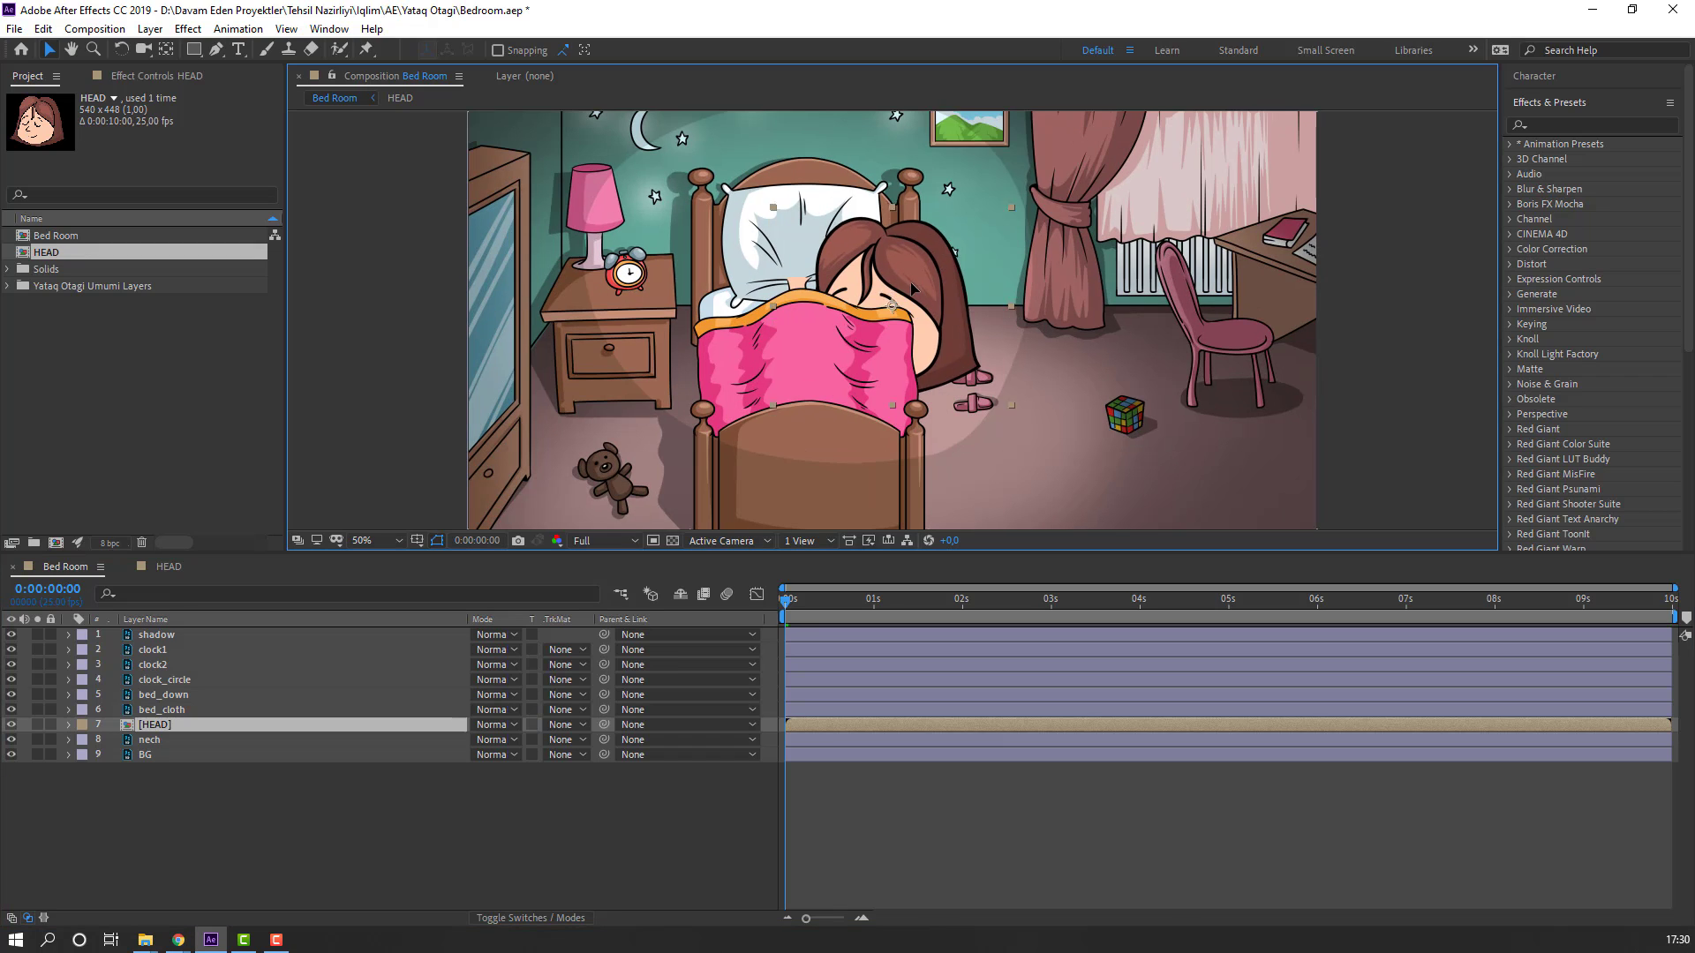
click(406, 725)
key(s)
drag(497, 741, 457, 741)
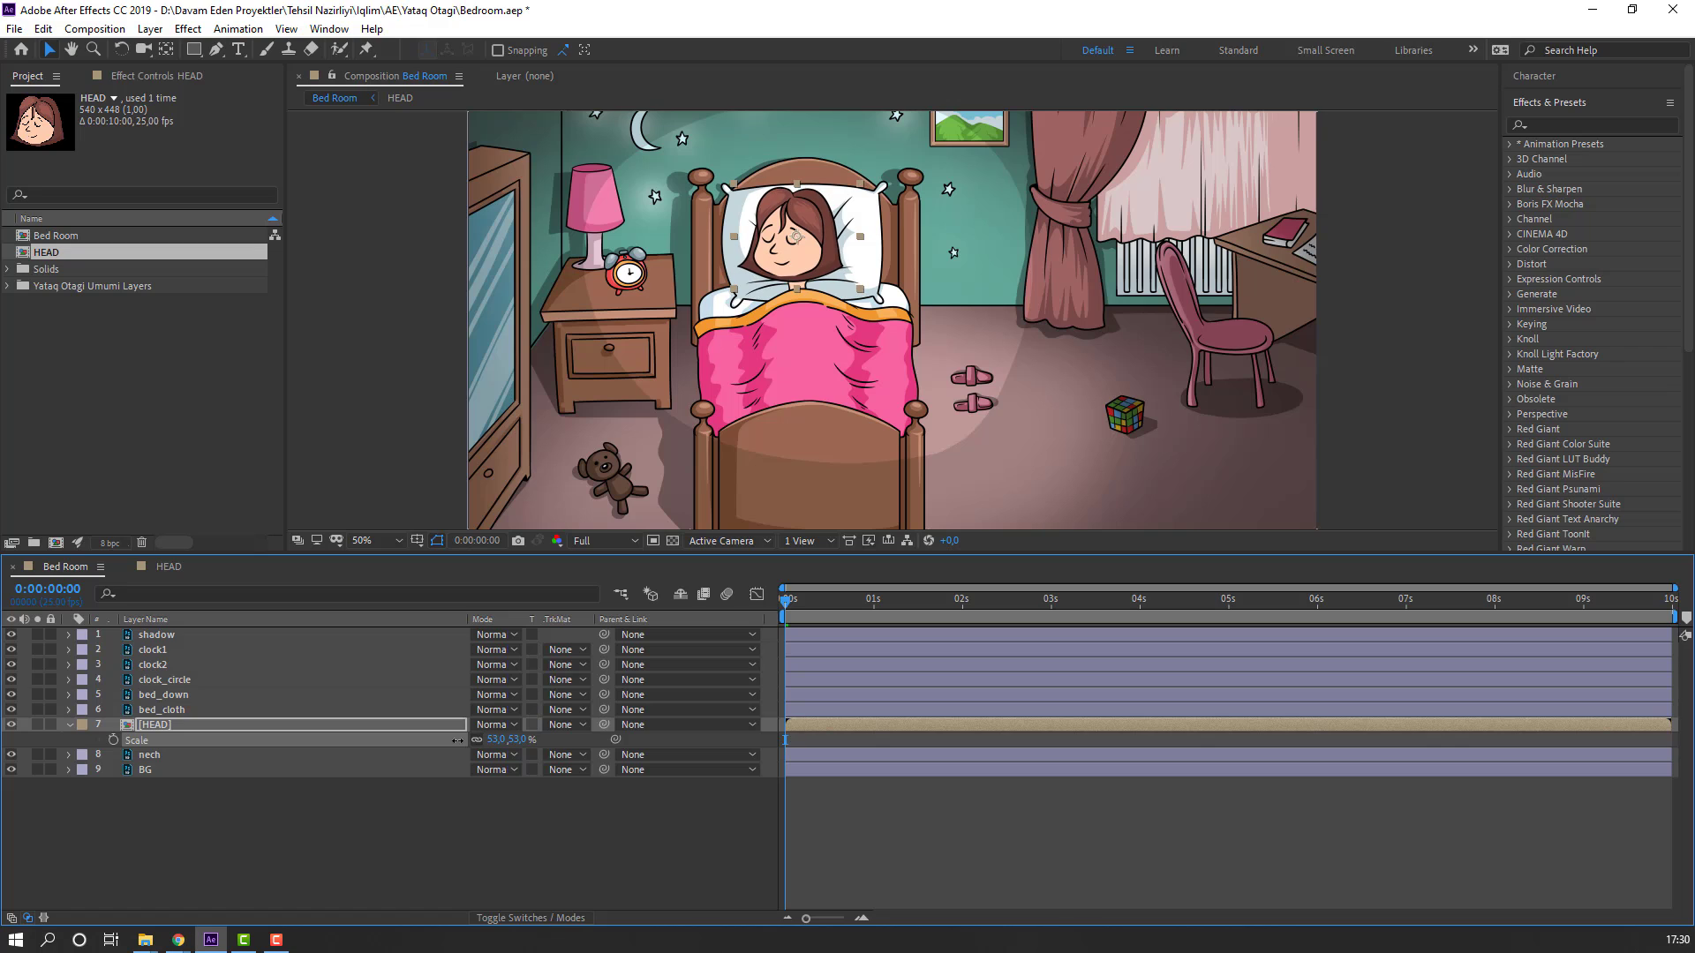
scroll(1013, 182, up, 2)
drag(694, 285, 685, 349)
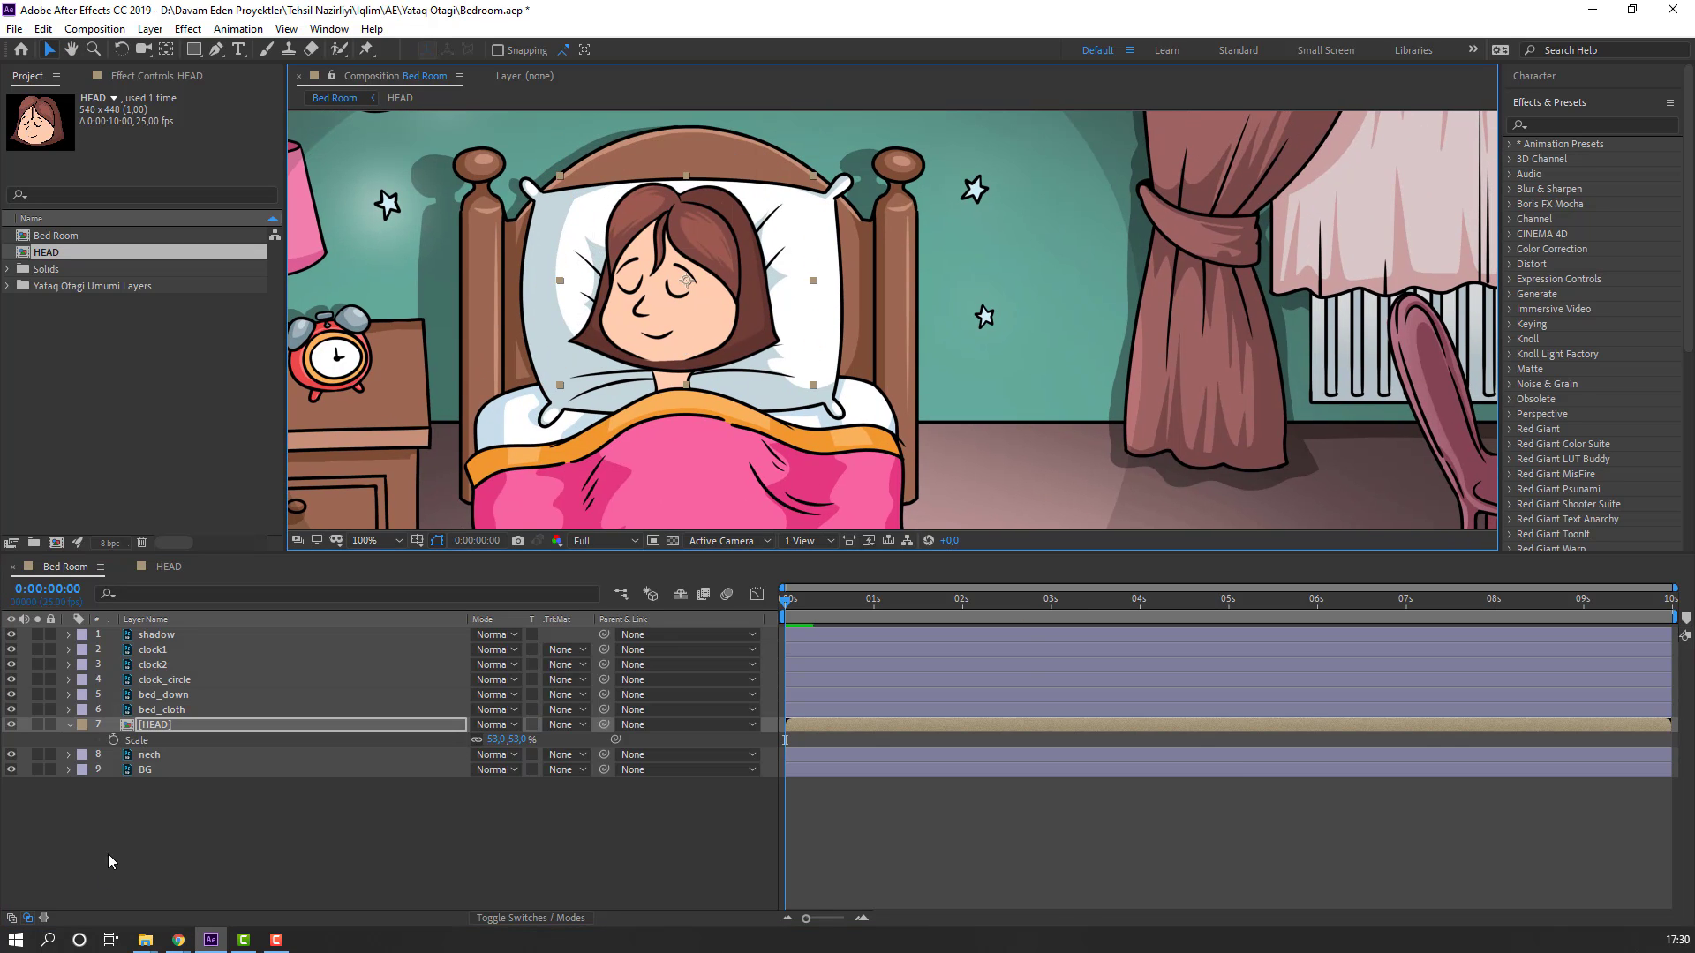
Step: Cut the hair_back layer out of the HEAD composition and paste it into the Bed Room composition
double_click(156, 725)
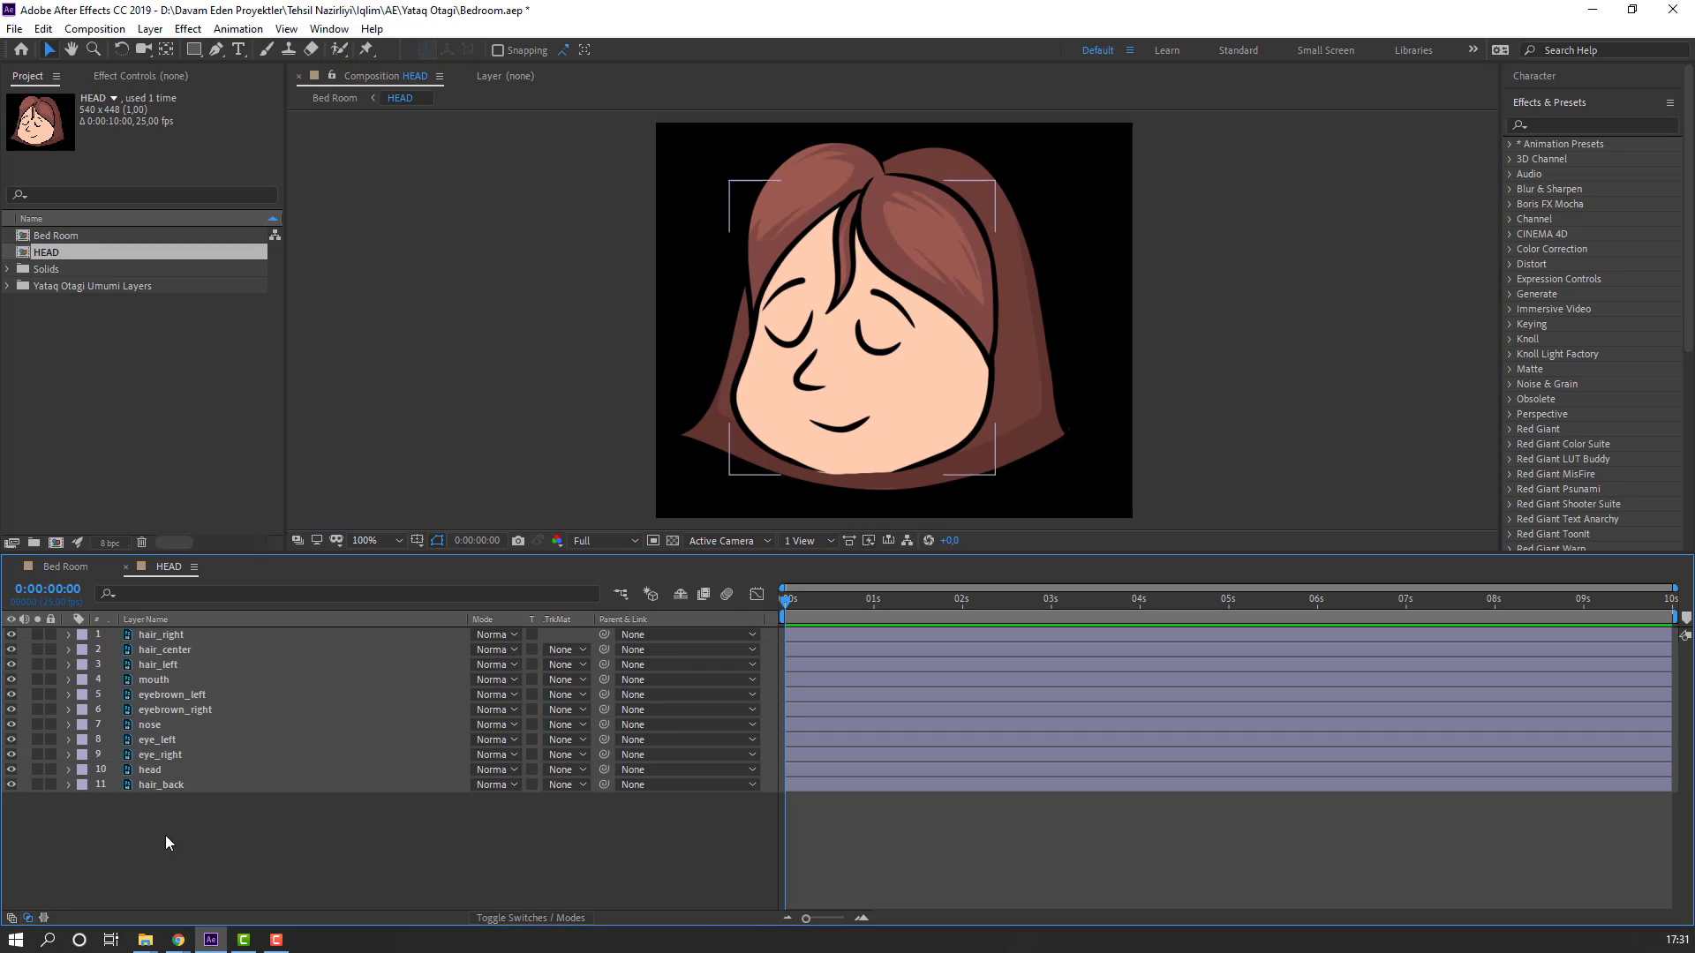
click(164, 789)
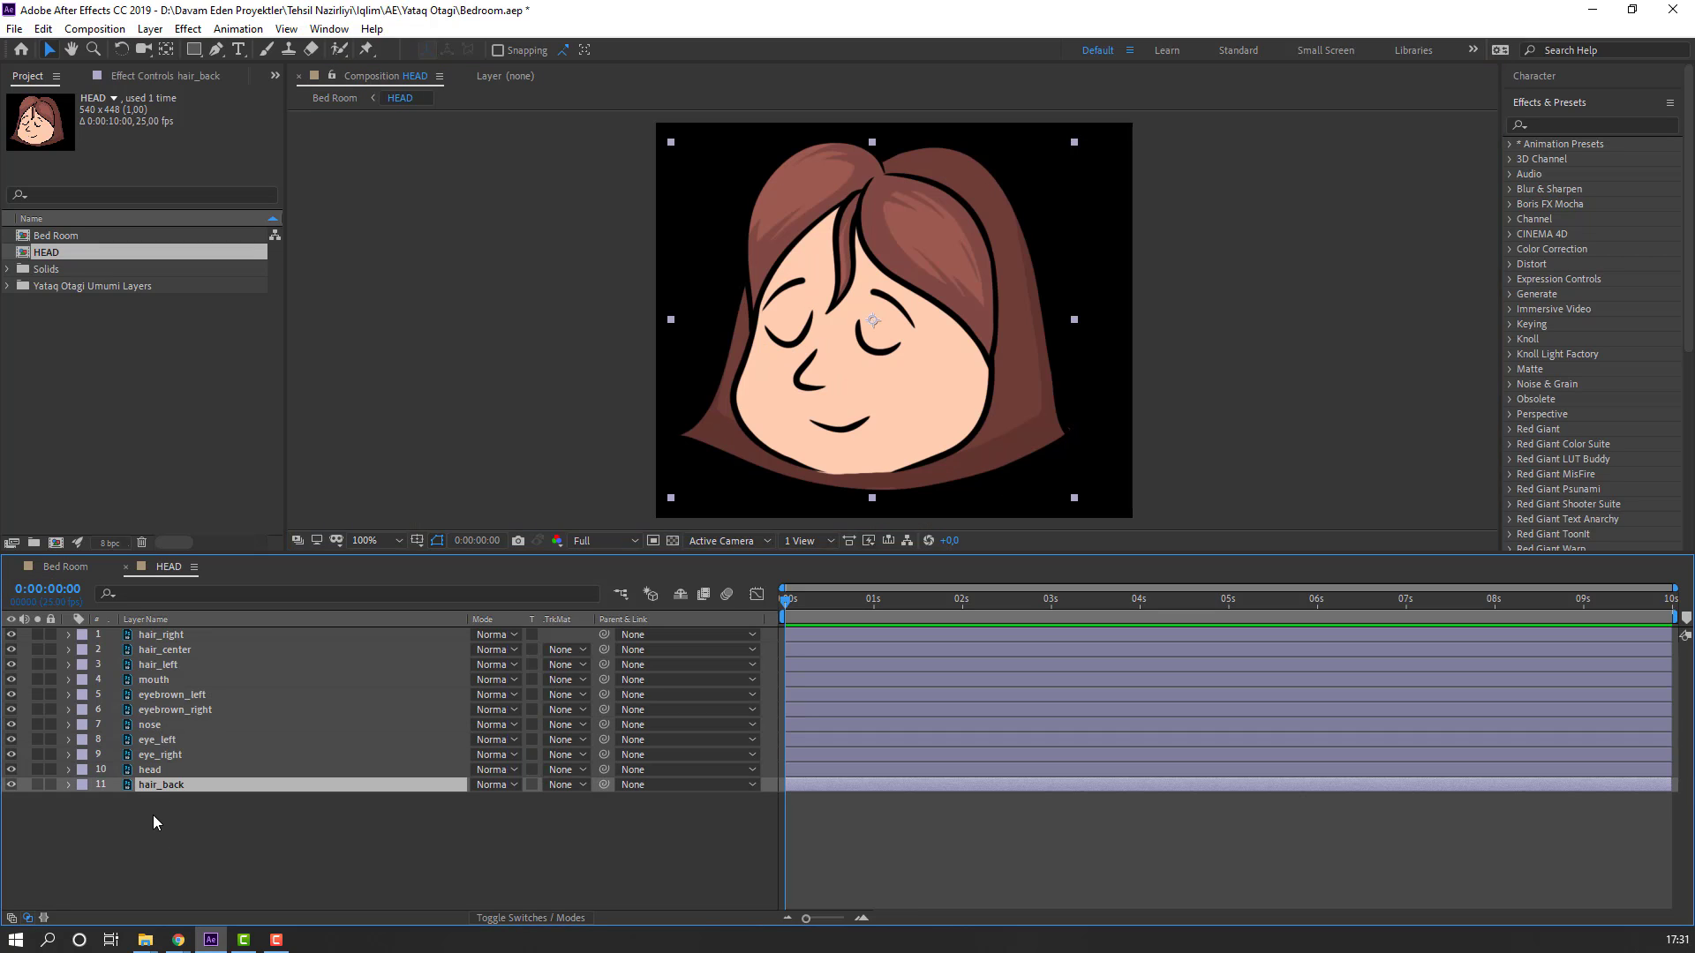
key(Delete)
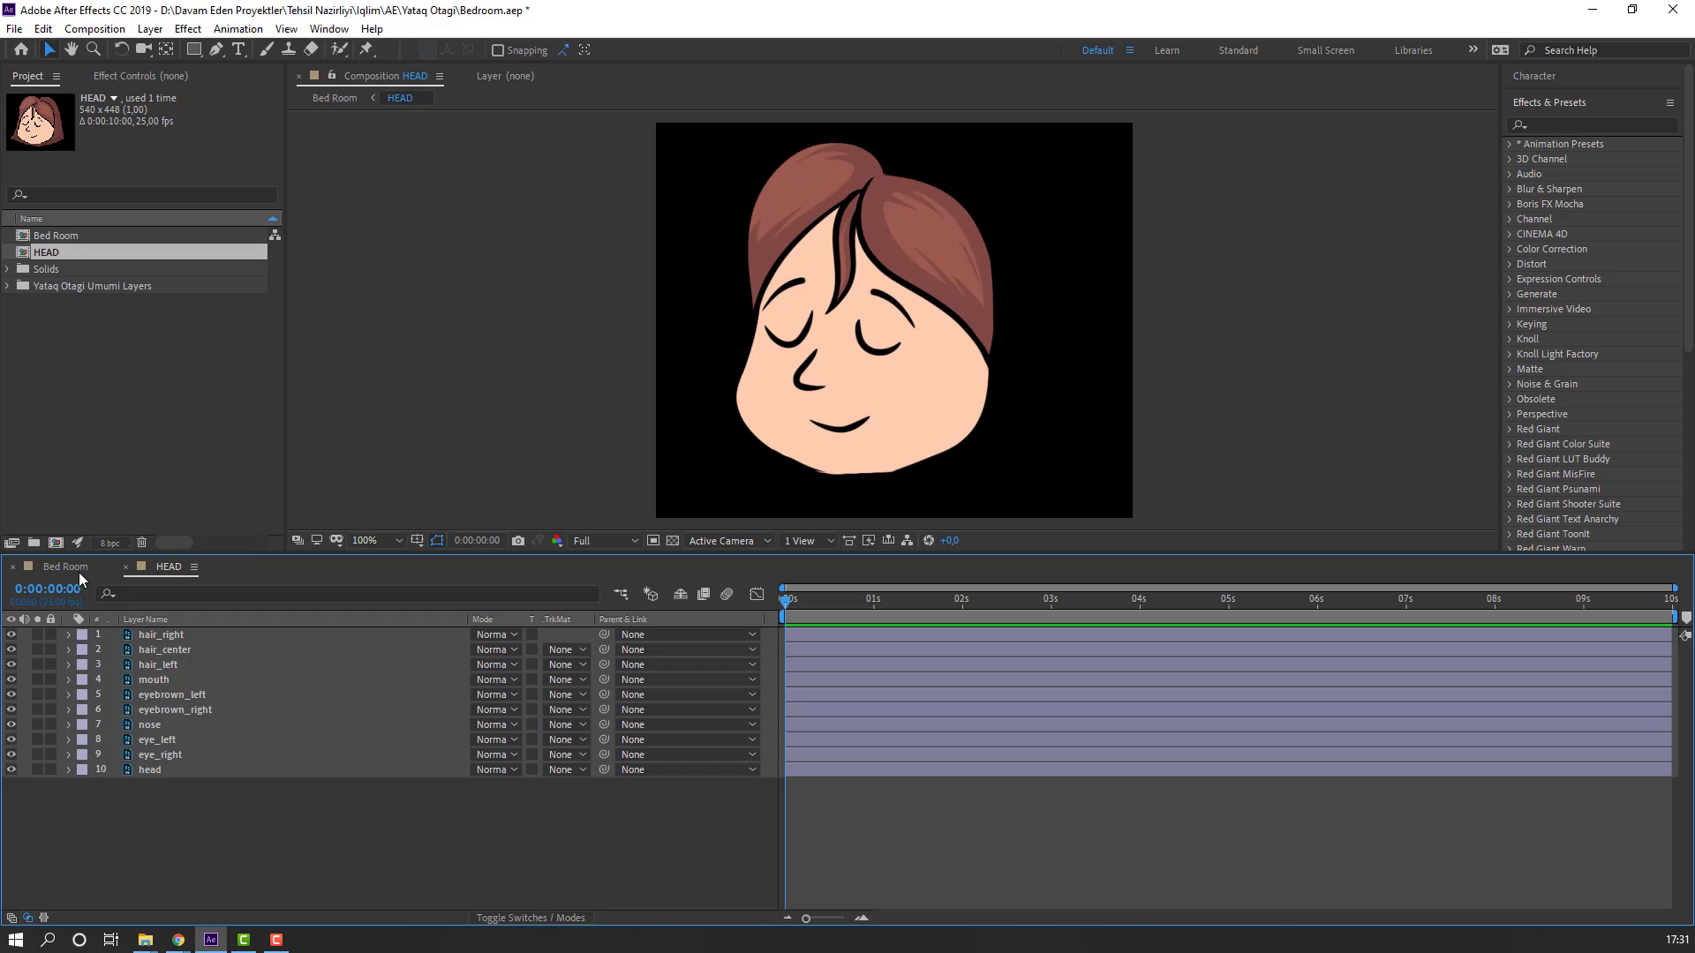
click(78, 573)
key(ctrl+v)
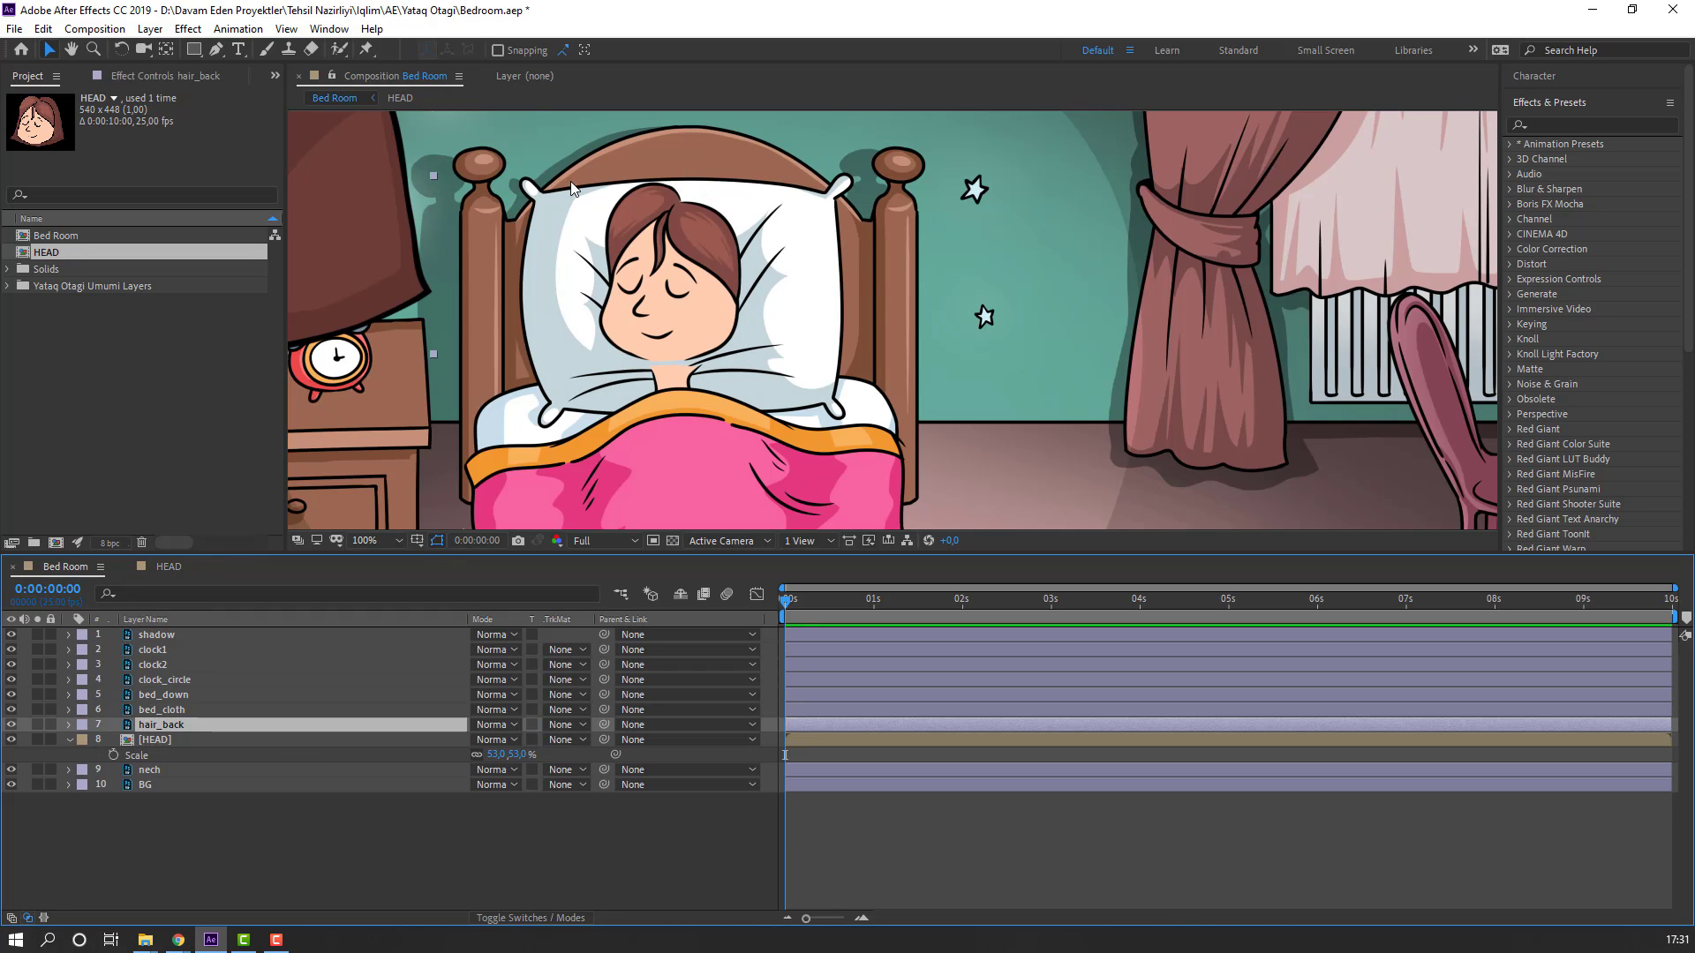
Step: Scale the hair_back layer to 29% and move it onto the girl's head
scroll(568, 268, down, 2)
key(s)
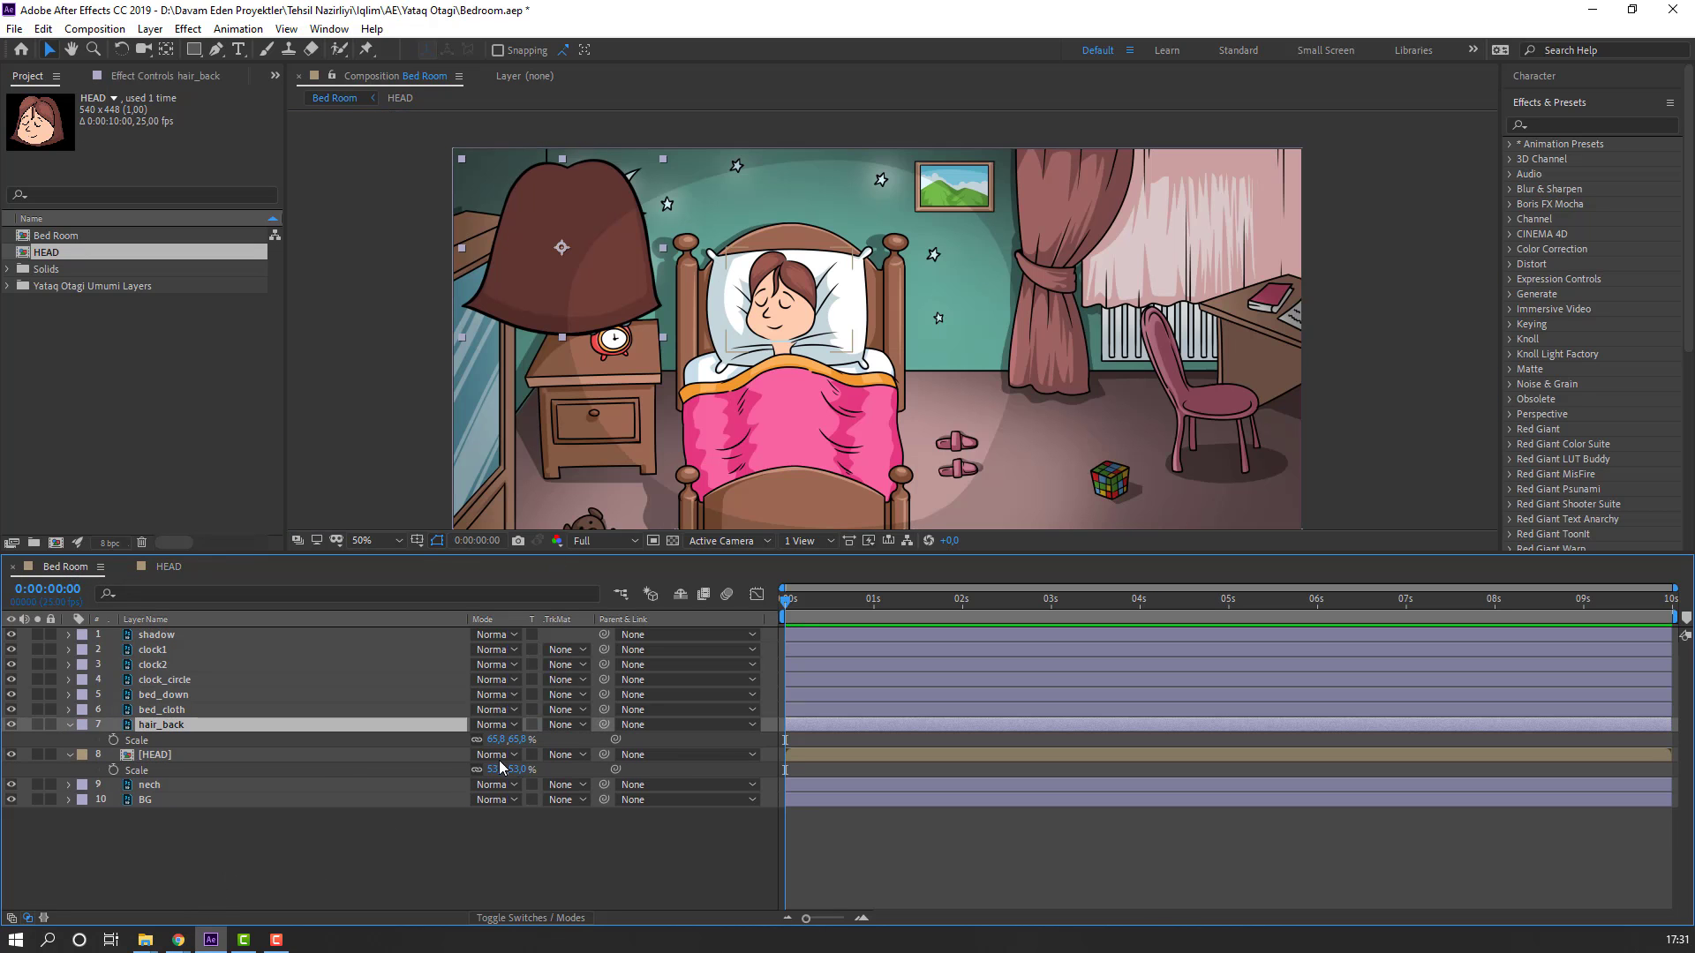
drag(496, 741, 464, 746)
drag(564, 245, 777, 303)
Step: Reorder the hair_back layer beneath the nech layer and align it behind the face
click(183, 741)
drag(198, 761, 167, 798)
scroll(796, 309, up, 4)
drag(508, 404, 699, 401)
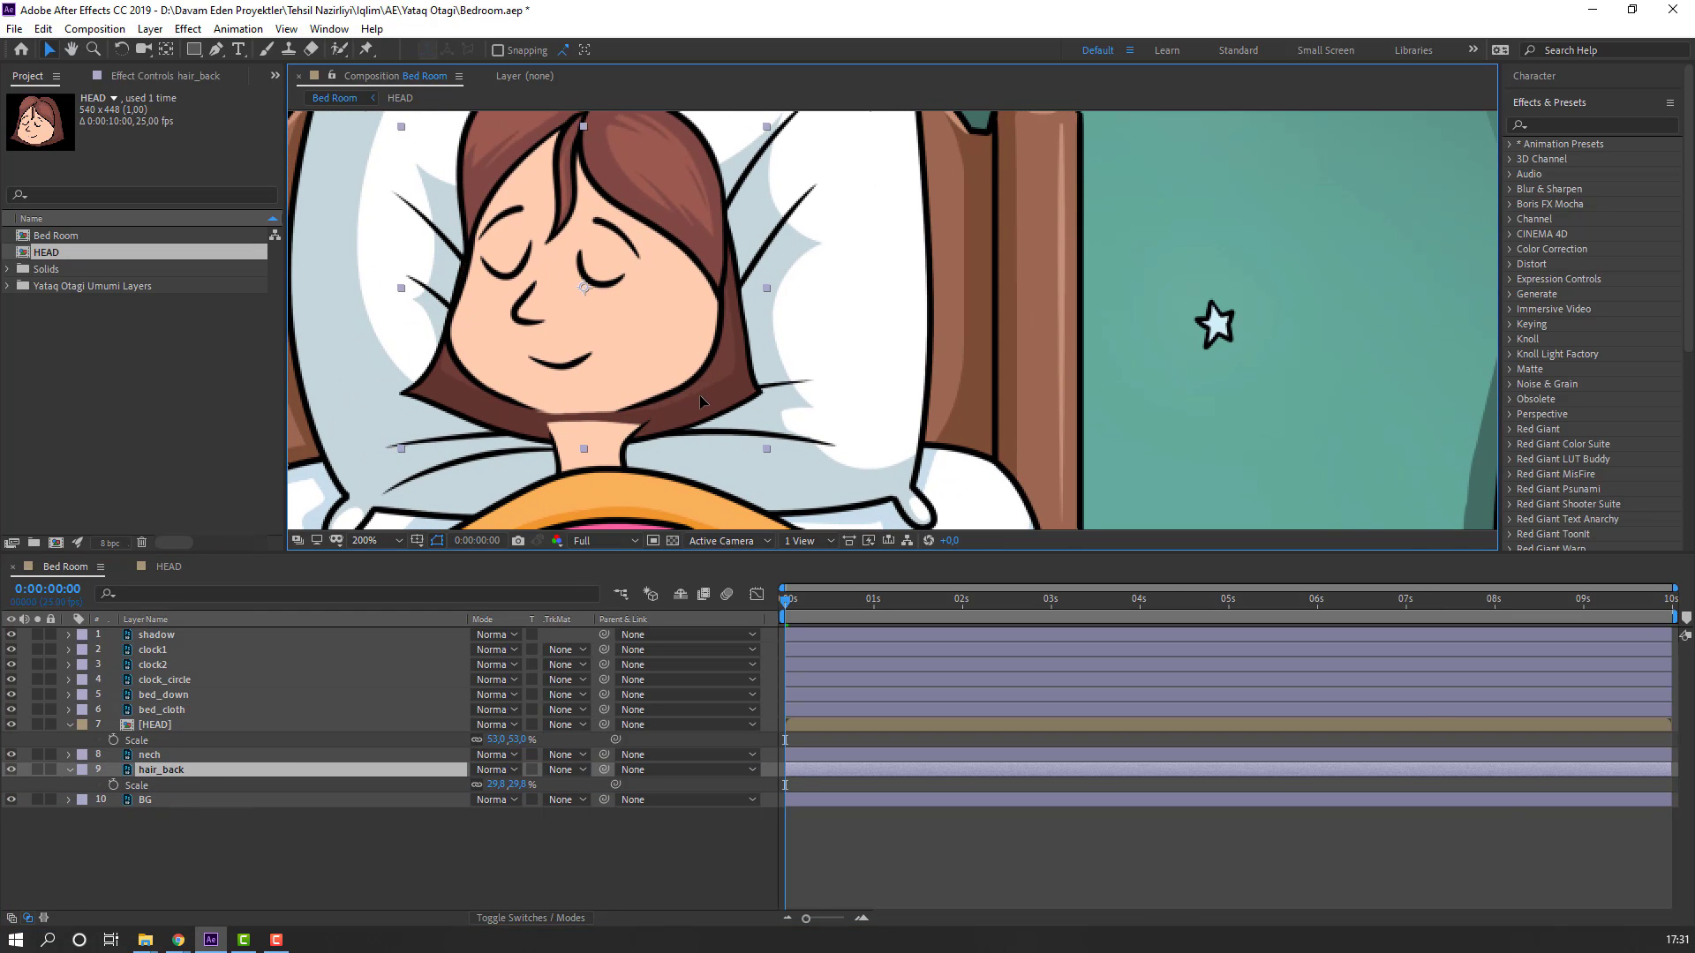
Step: Nudge the HEAD layer slightly to line the face up with the back hair
click(152, 725)
drag(671, 285, 665, 289)
key(/)
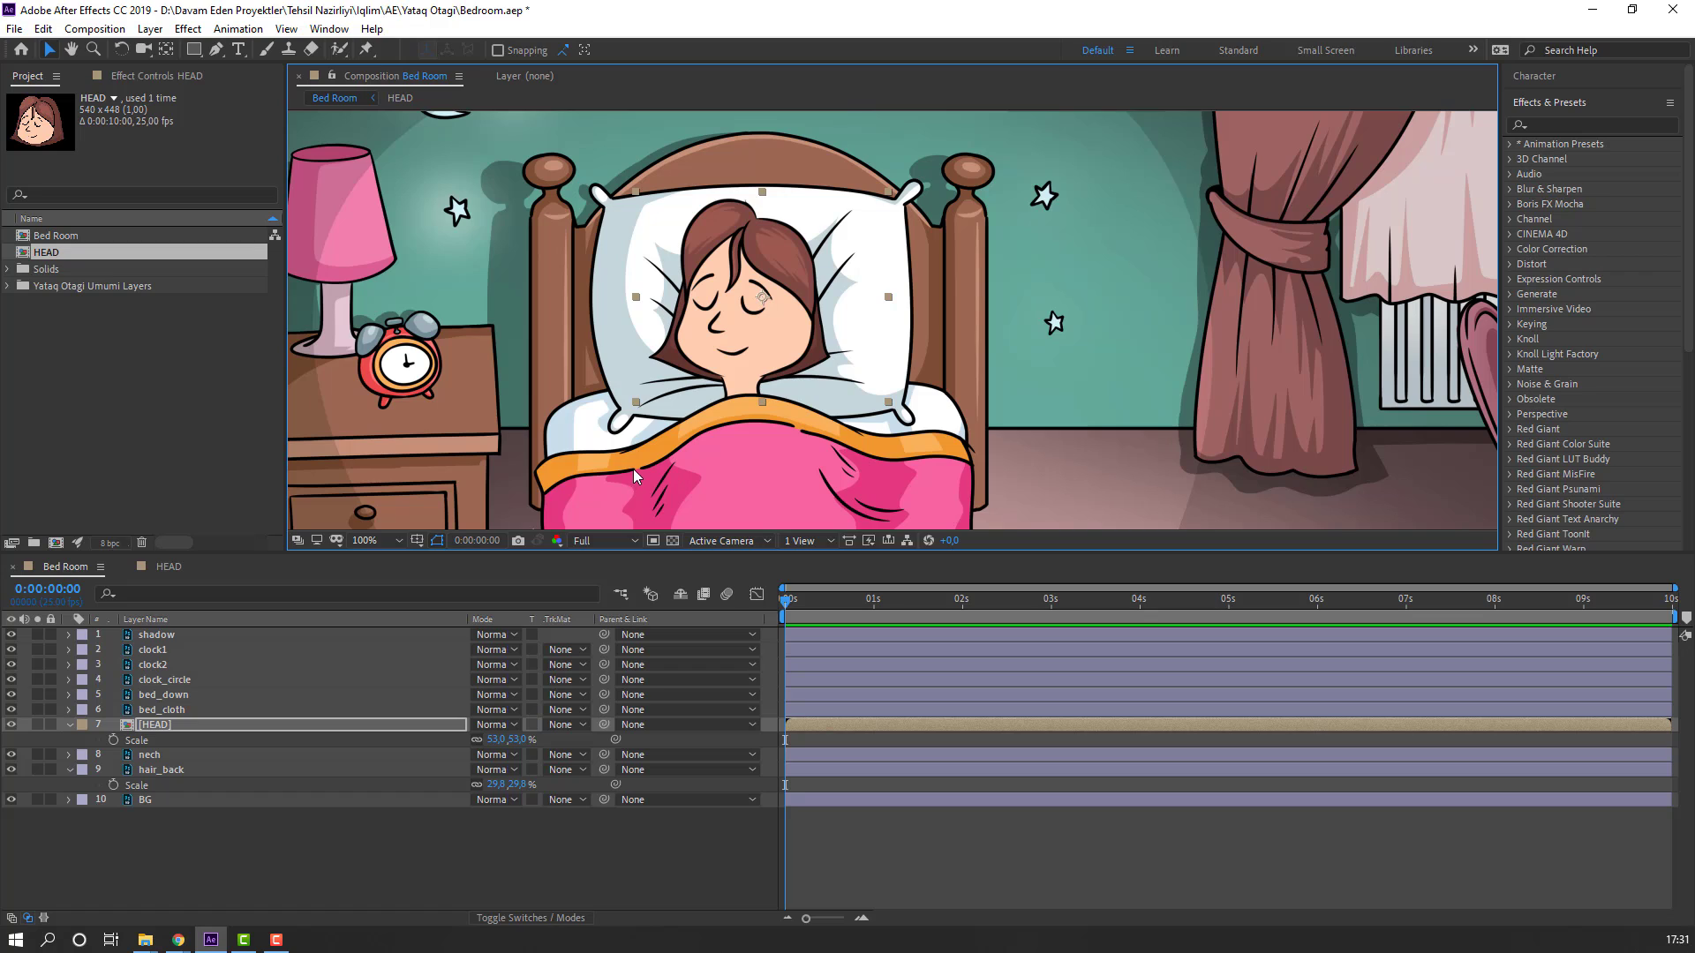
Step: Import the image file screen from the desktop into the project
click(176, 414)
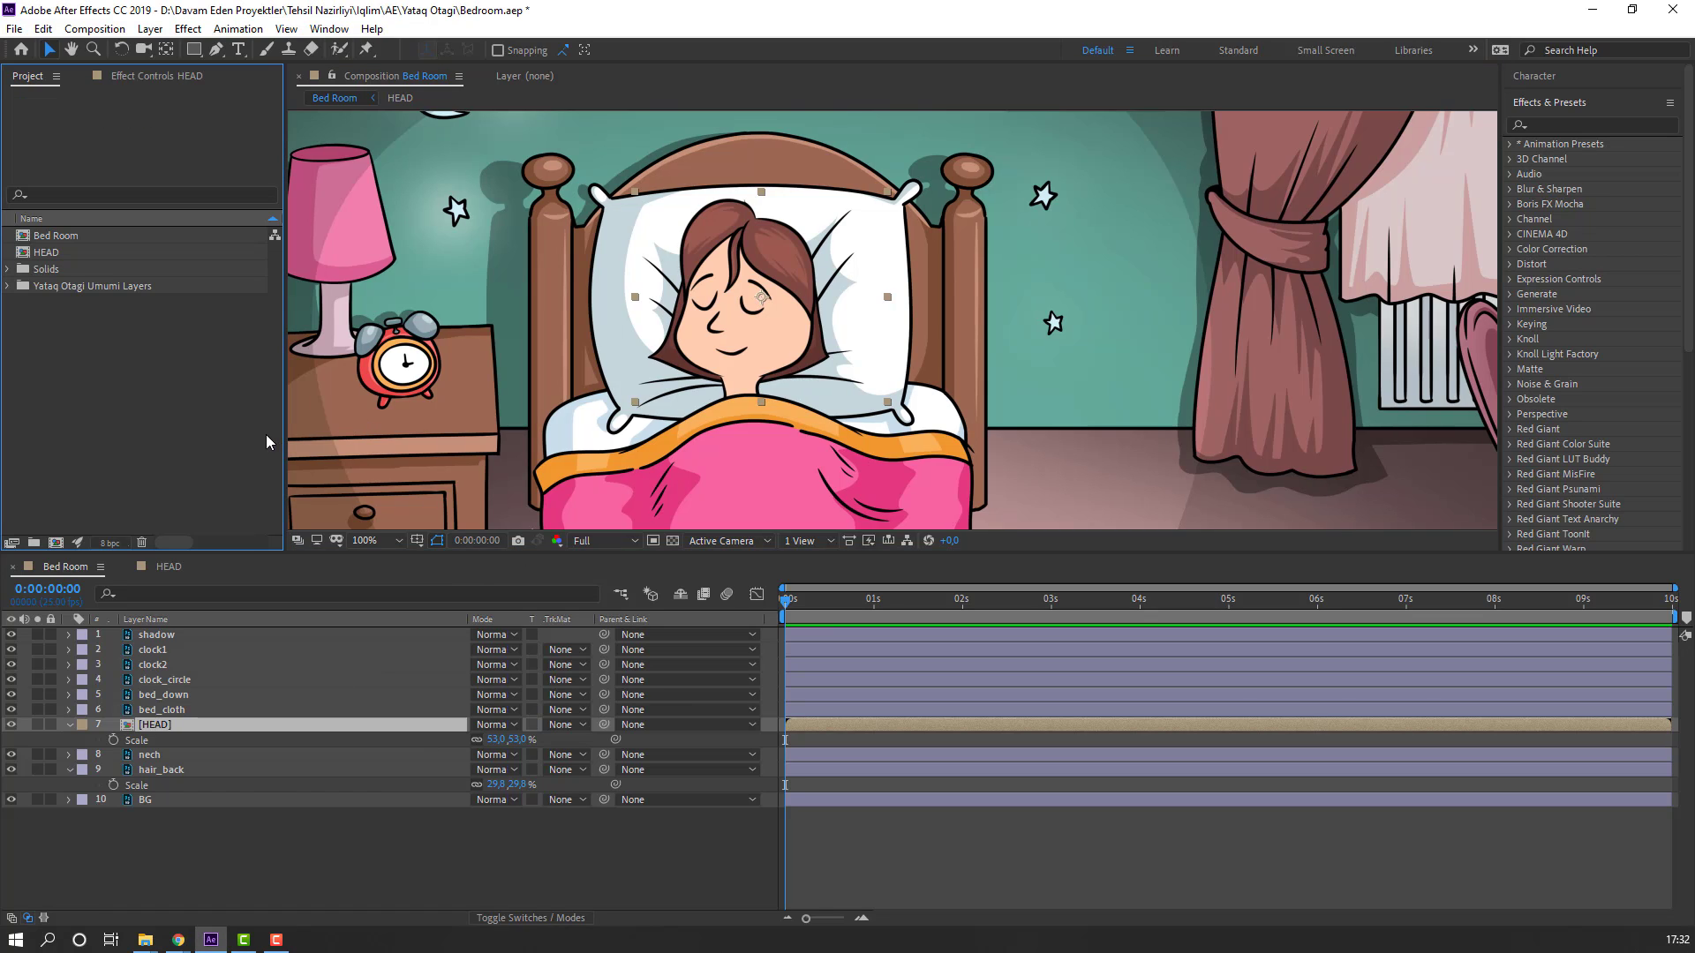
right_click(44, 337)
mouse_move(66, 427)
click(370, 429)
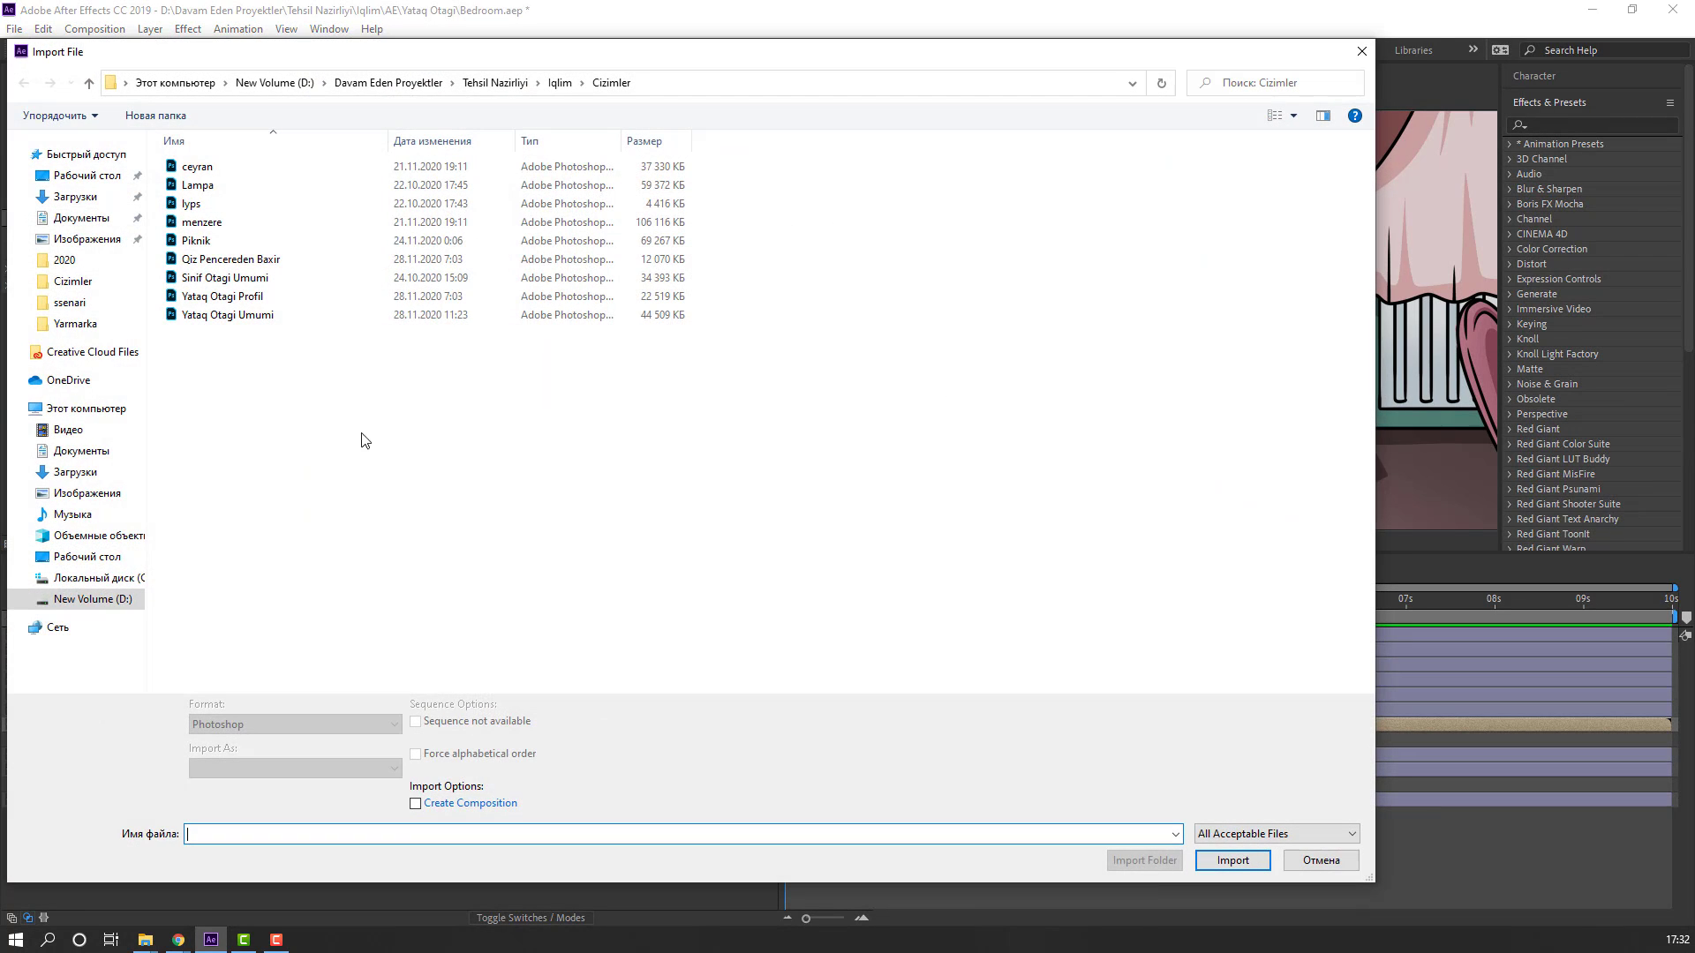
click(87, 556)
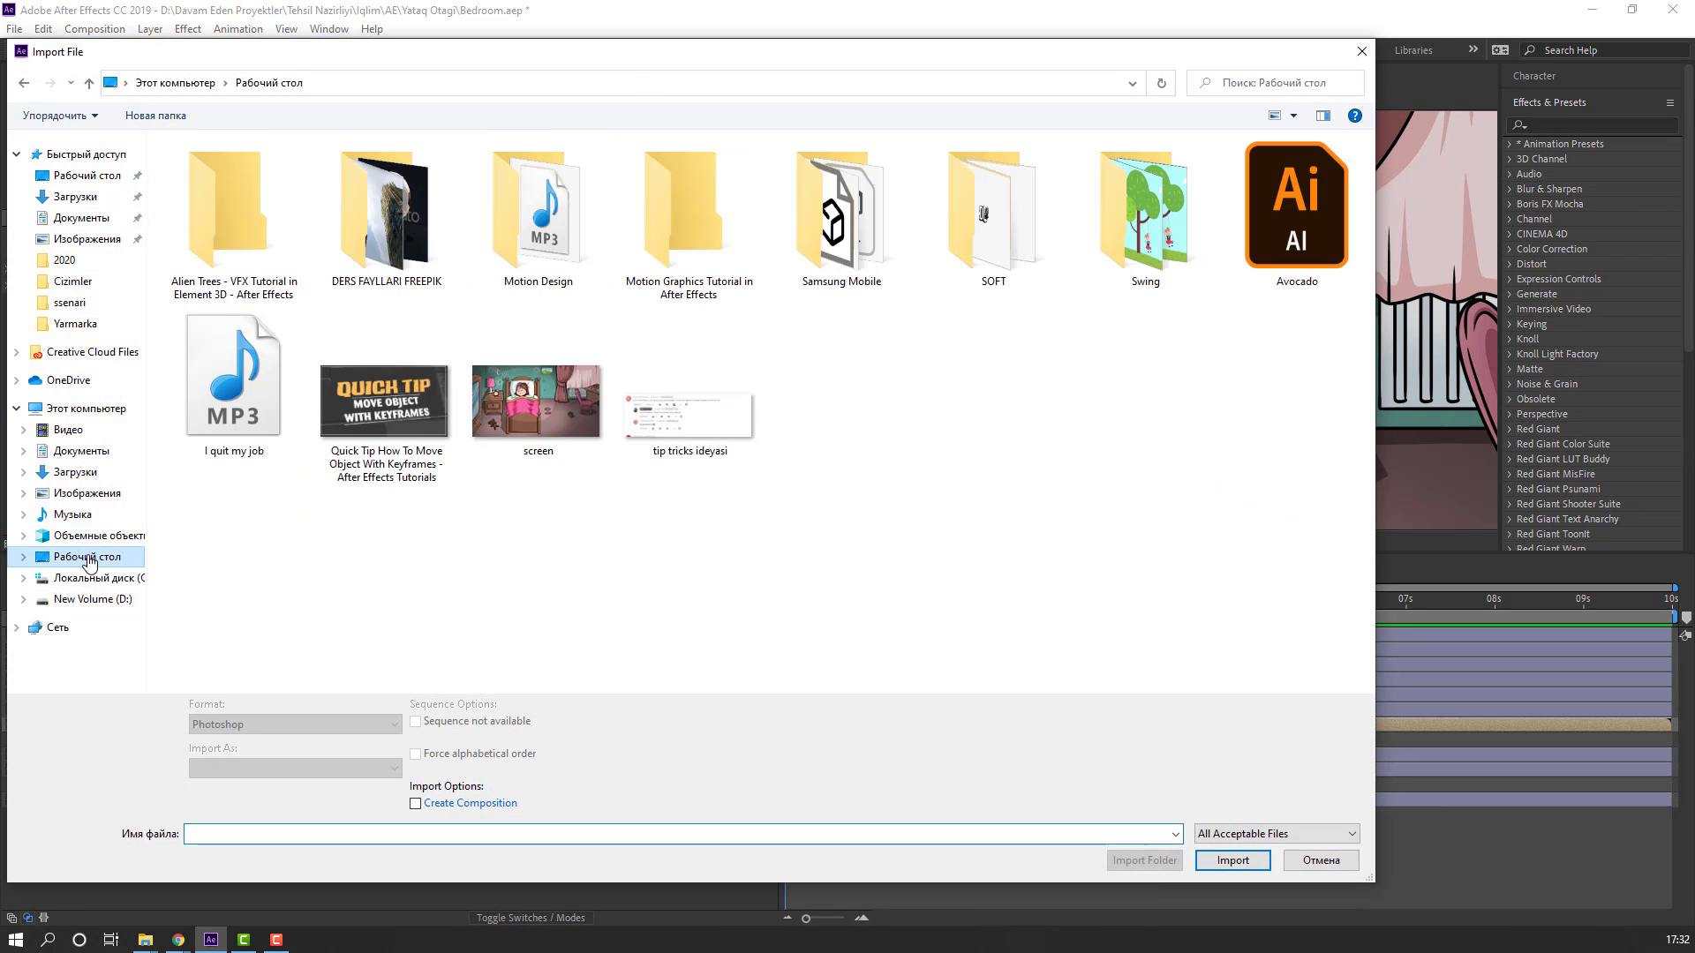
click(543, 399)
click(1231, 868)
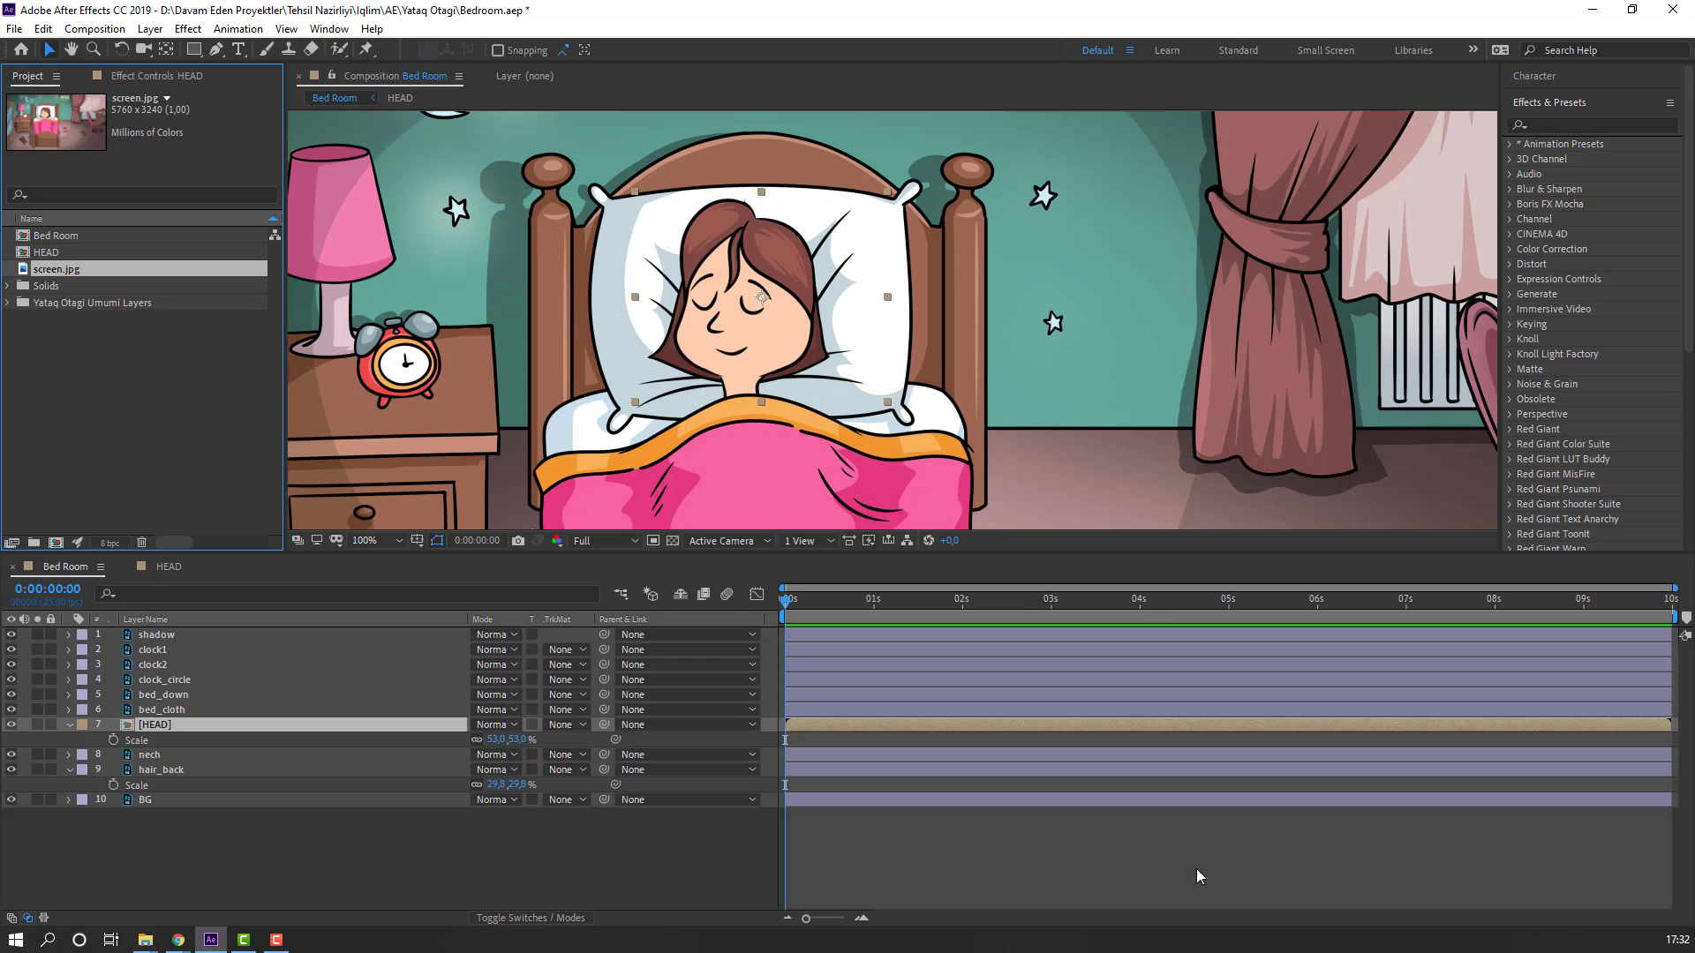
Step: Place screen.jpg above all layers in the Bed Room composition and fit it to the composition size
drag(203, 569, 201, 629)
scroll(722, 350, down, 1)
right_click(176, 633)
mouse_move(346, 238)
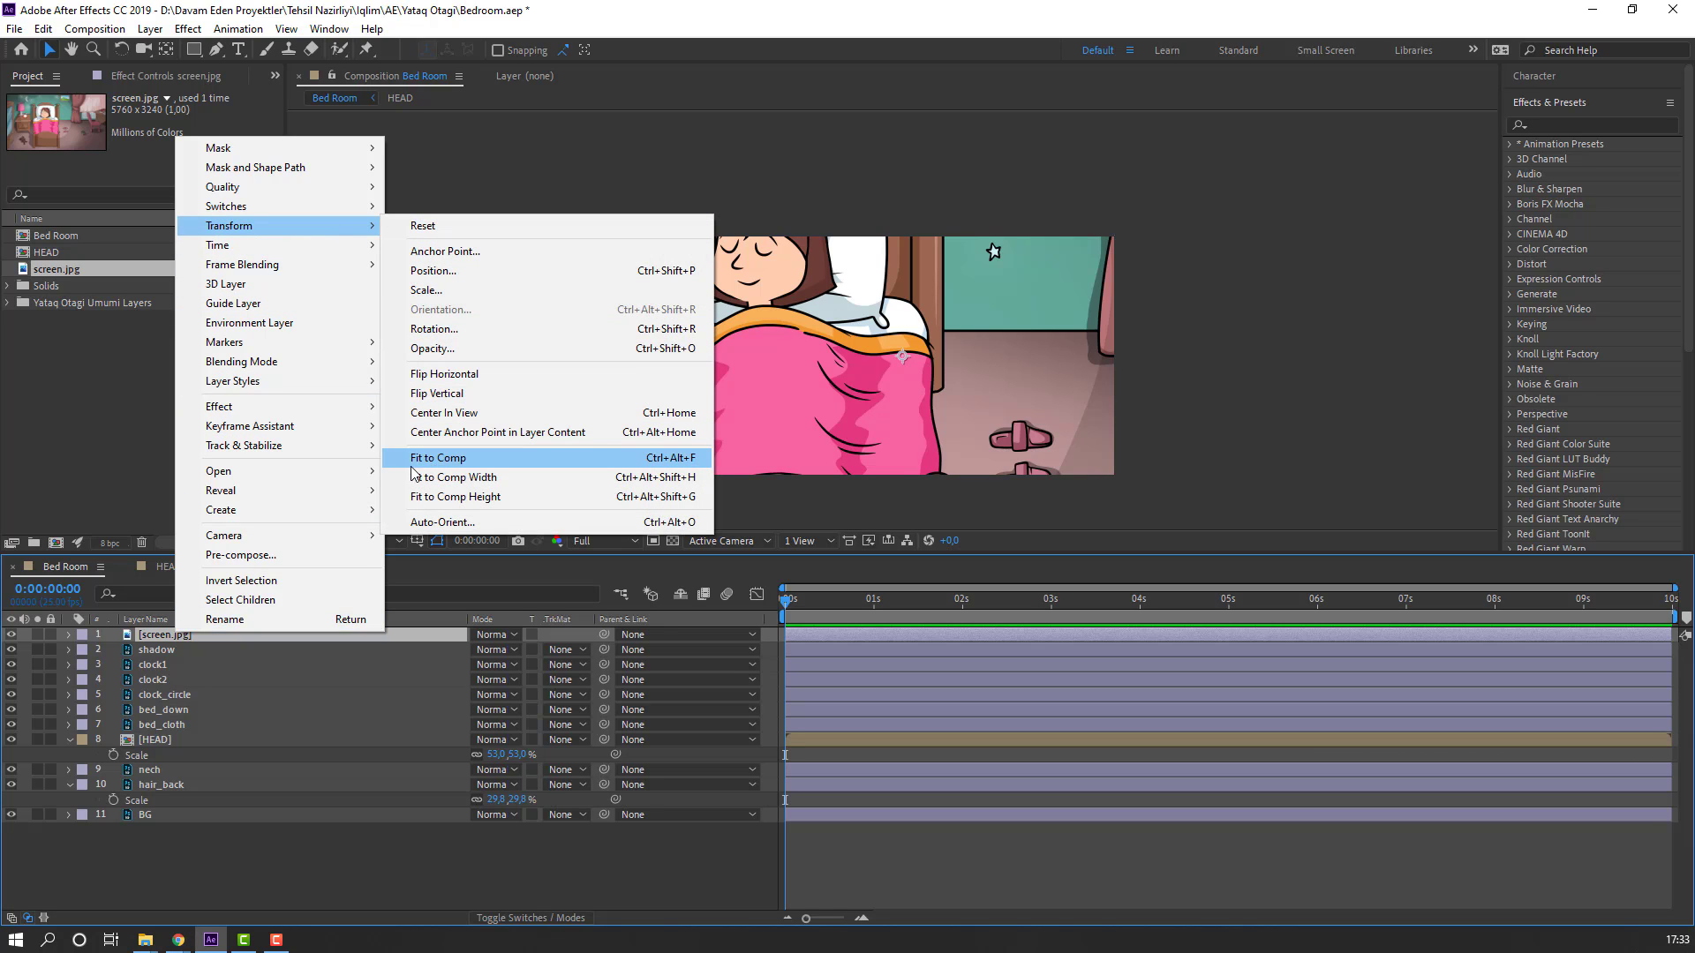
click(452, 459)
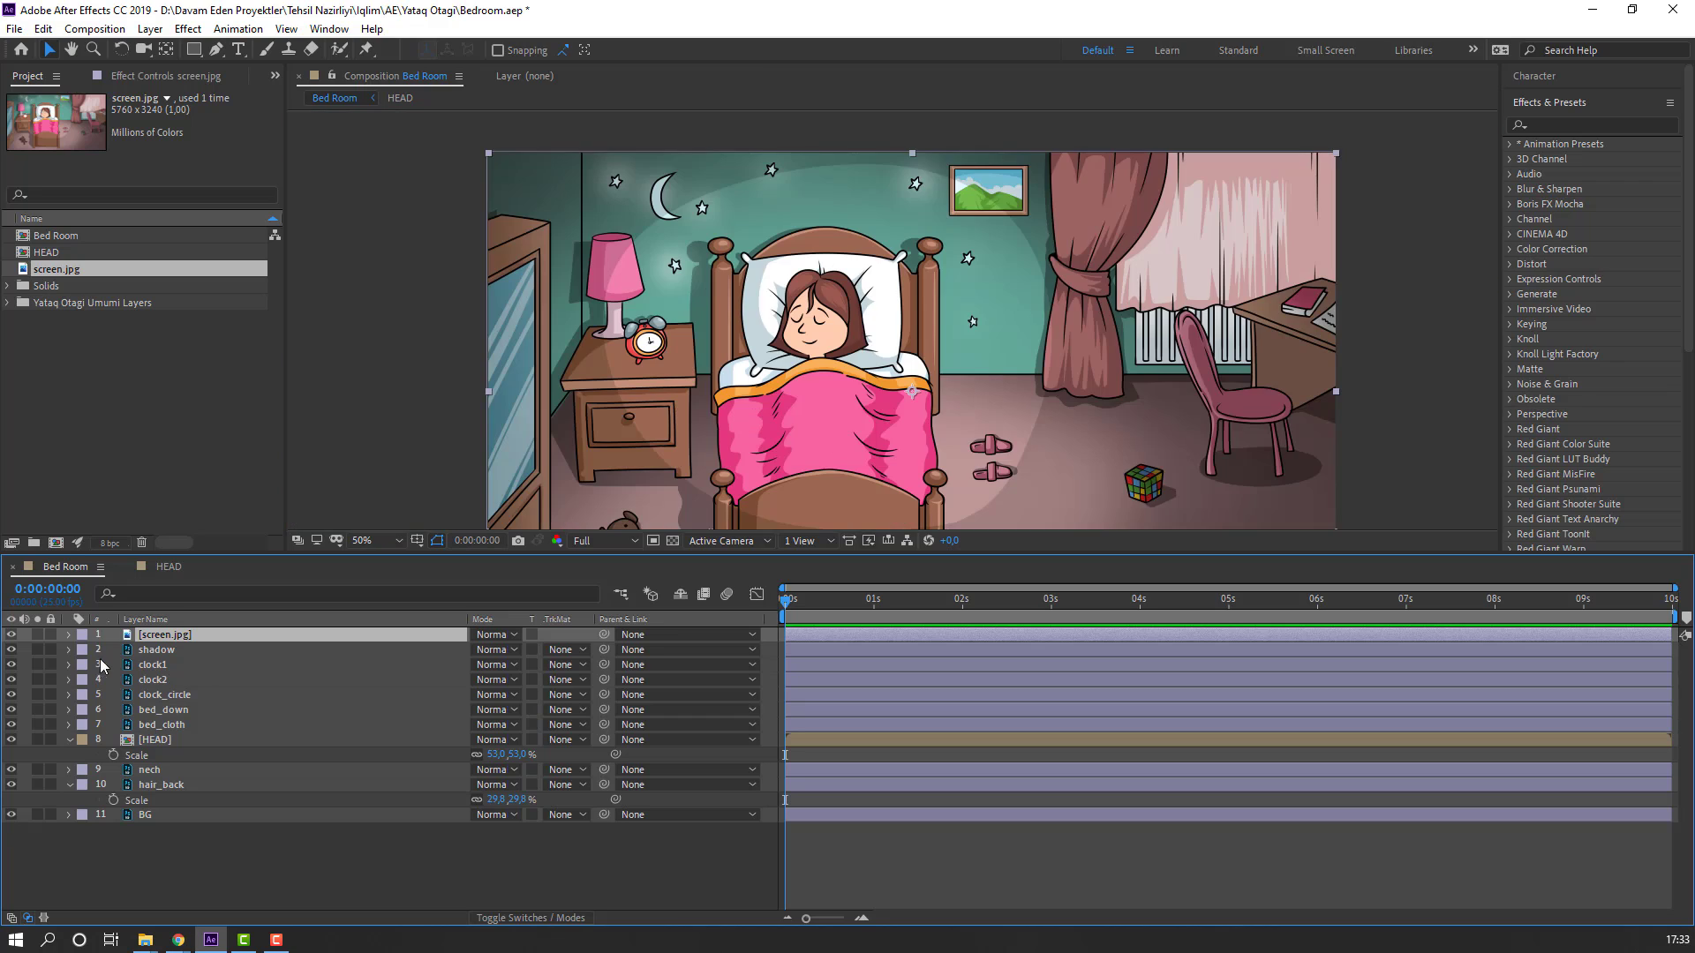
Step: Set the screen.jpg layer's opacity to 36% and lock the layer as a reference overlay
text(t)
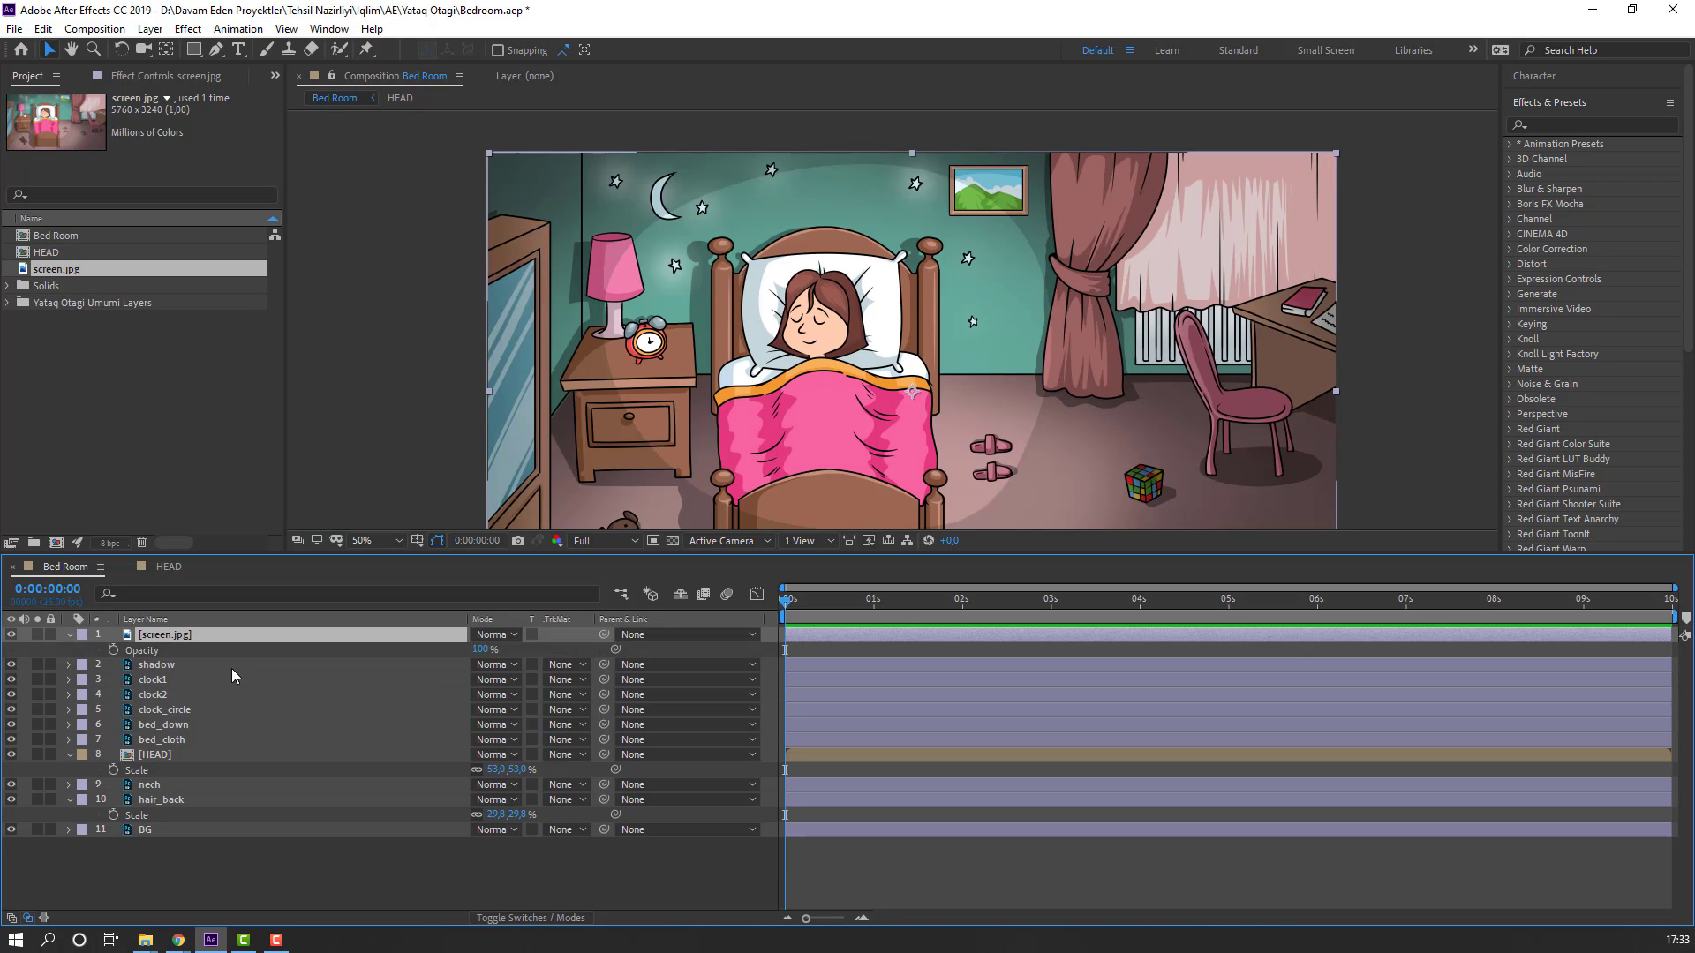
text(36)
key(Return)
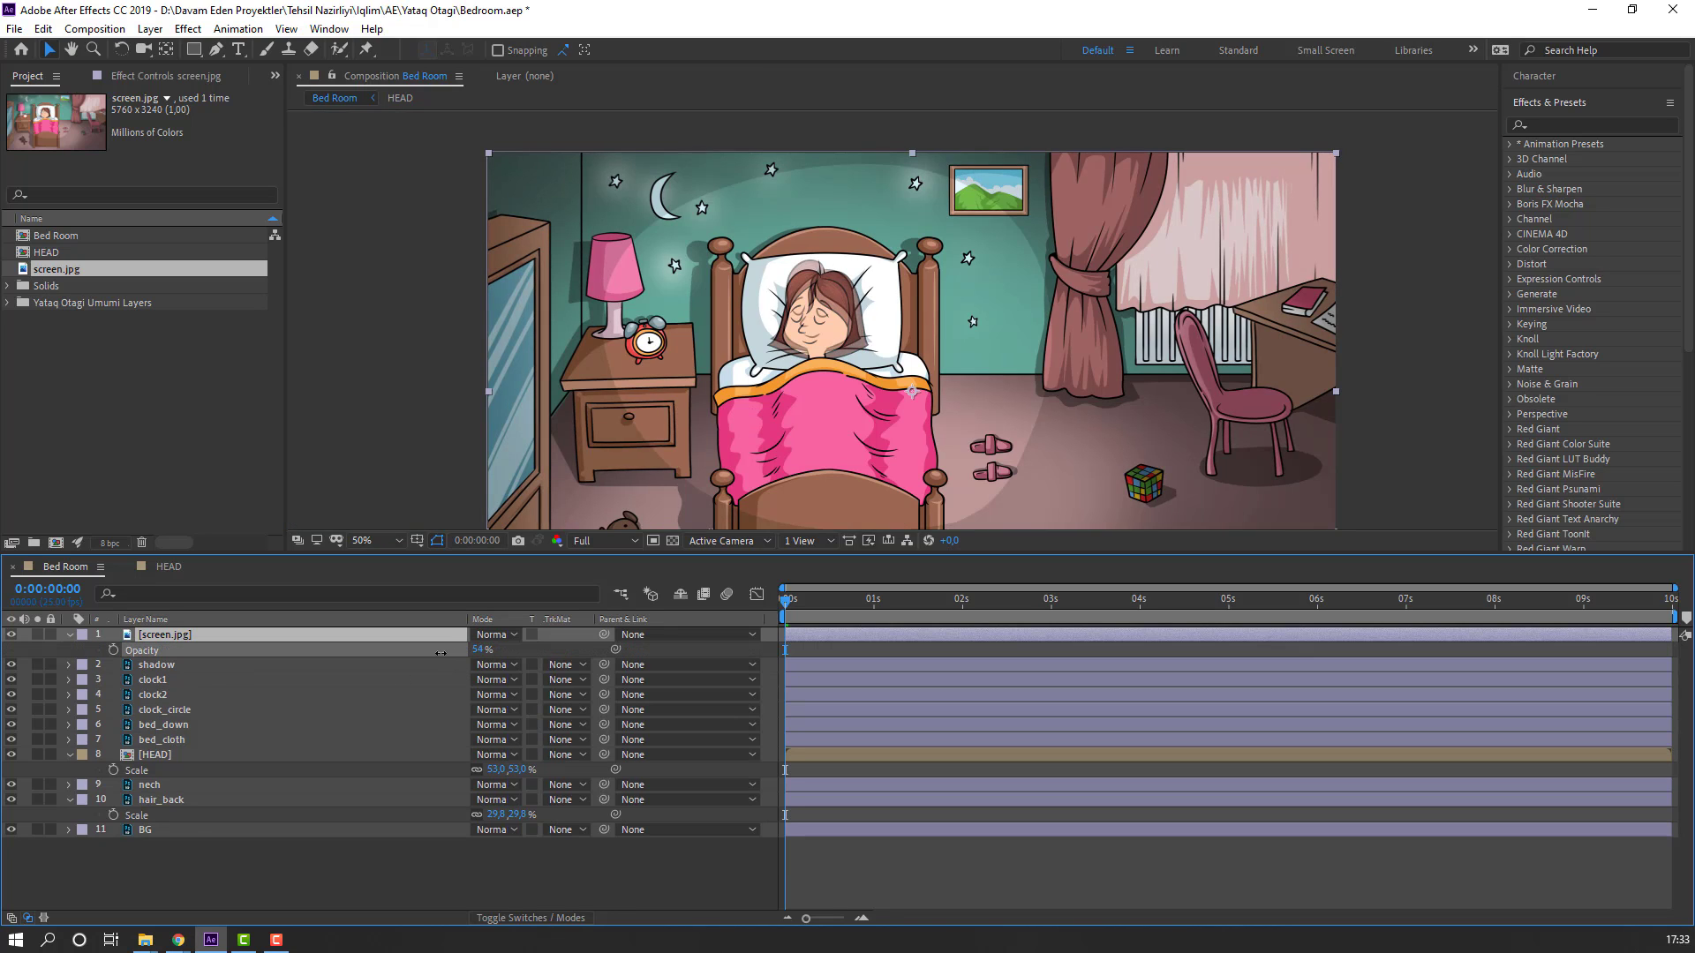
key(period)
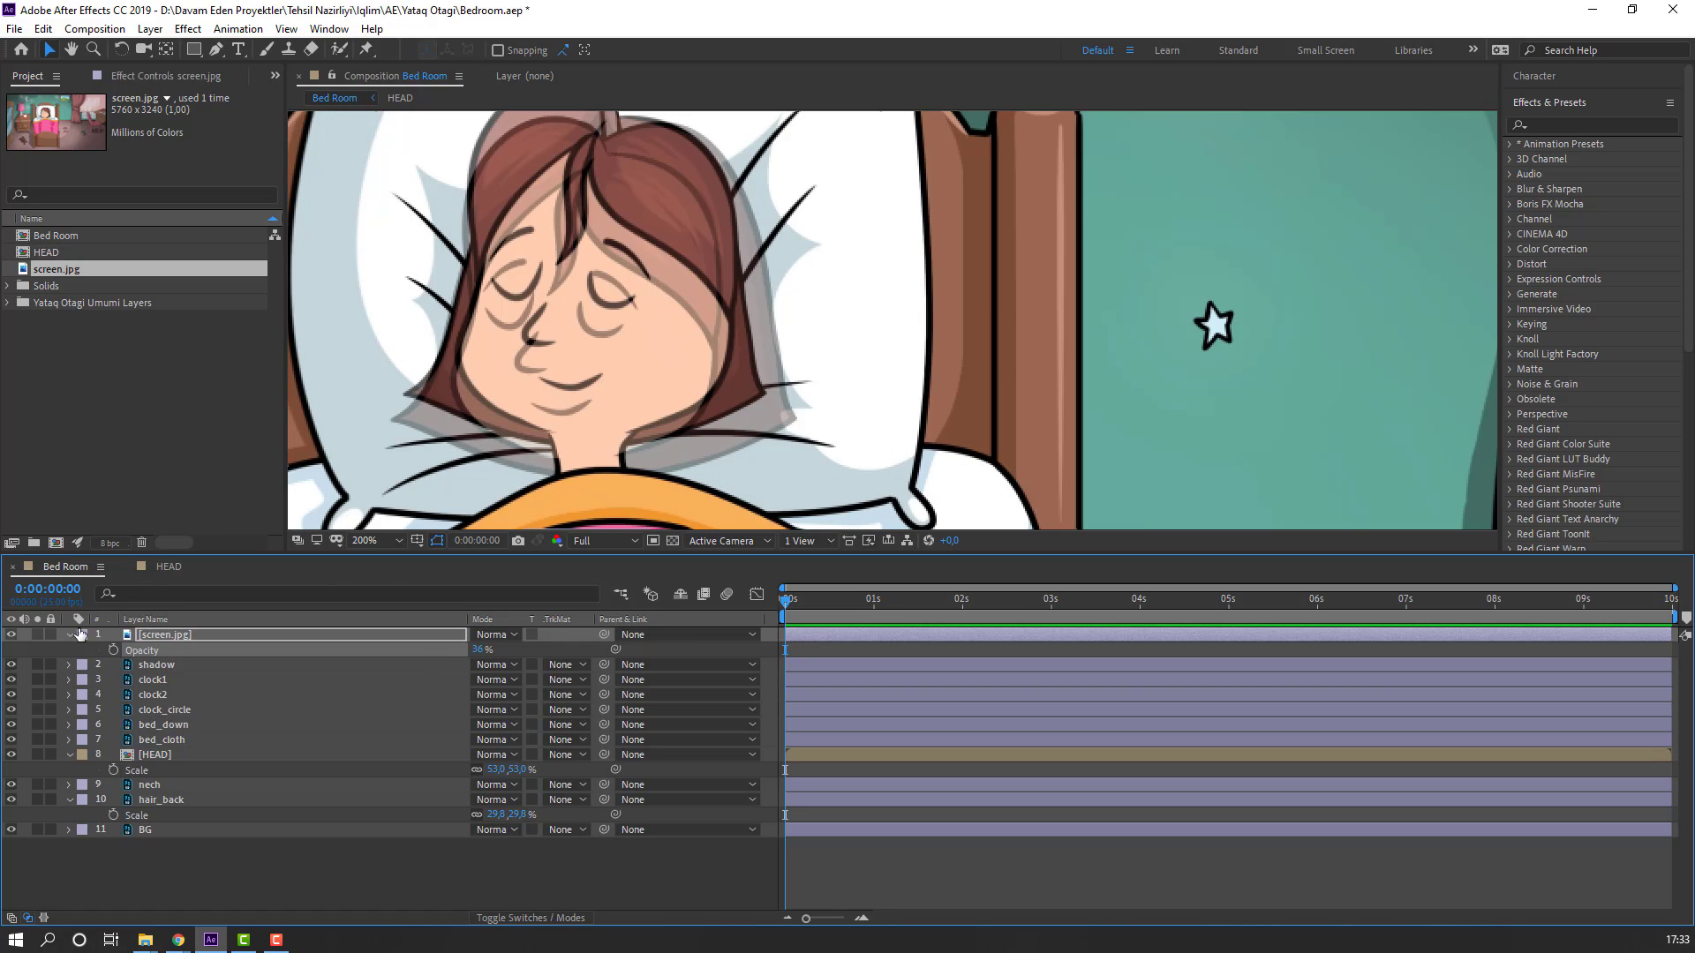
click(50, 633)
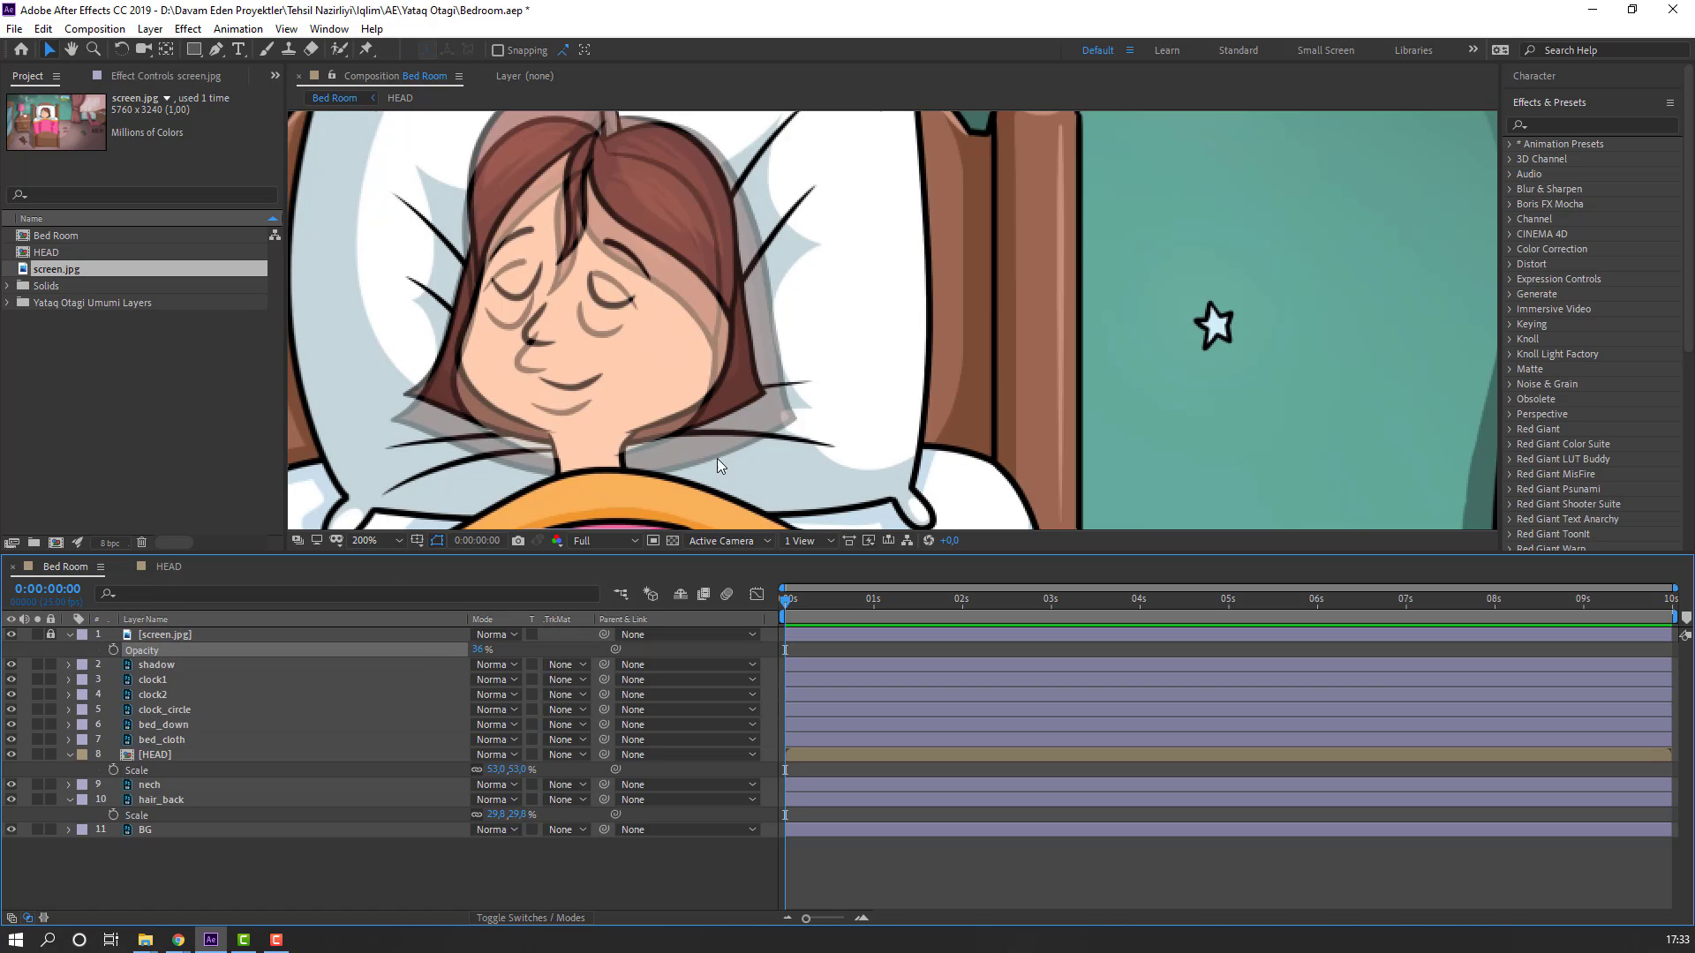
Step: Move the HEAD layer so the face lines up with the semi-transparent reference image
click(155, 756)
mouse_move(609, 362)
mouse_down()
mouse_move(643, 348)
mouse_move(622, 331)
mouse_move(624, 382)
mouse_up()
key(Return)
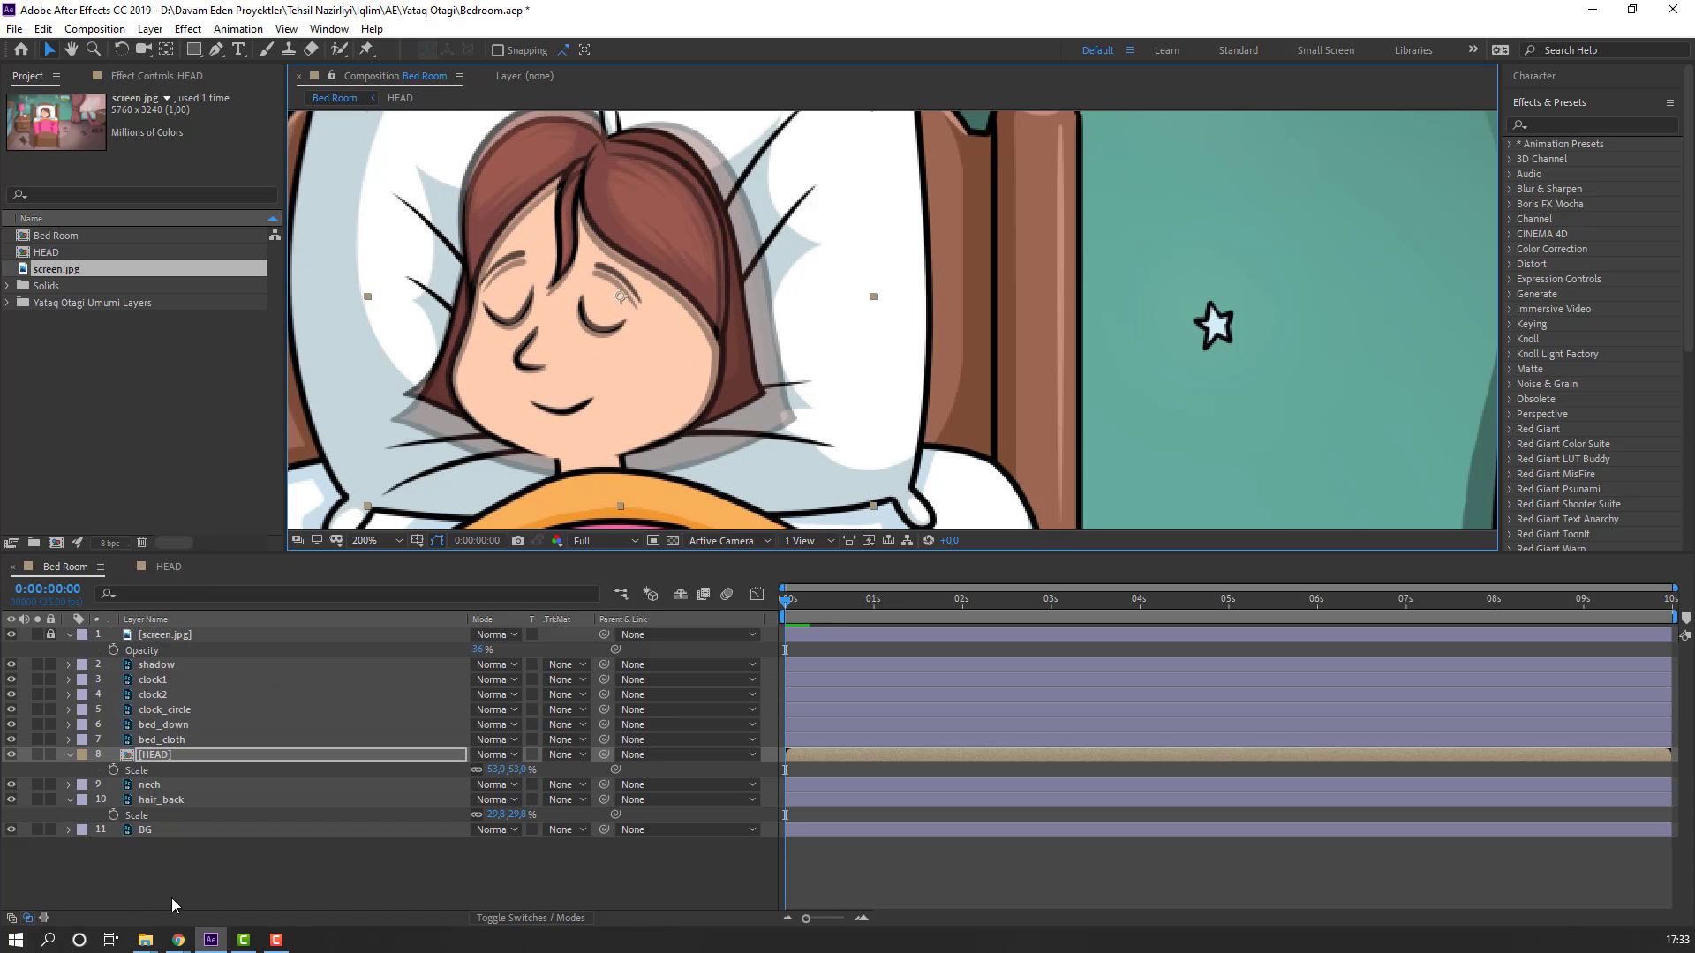
Step: Scale the hair_back layer to 32% and align it with the hair outline in the reference image
click(168, 801)
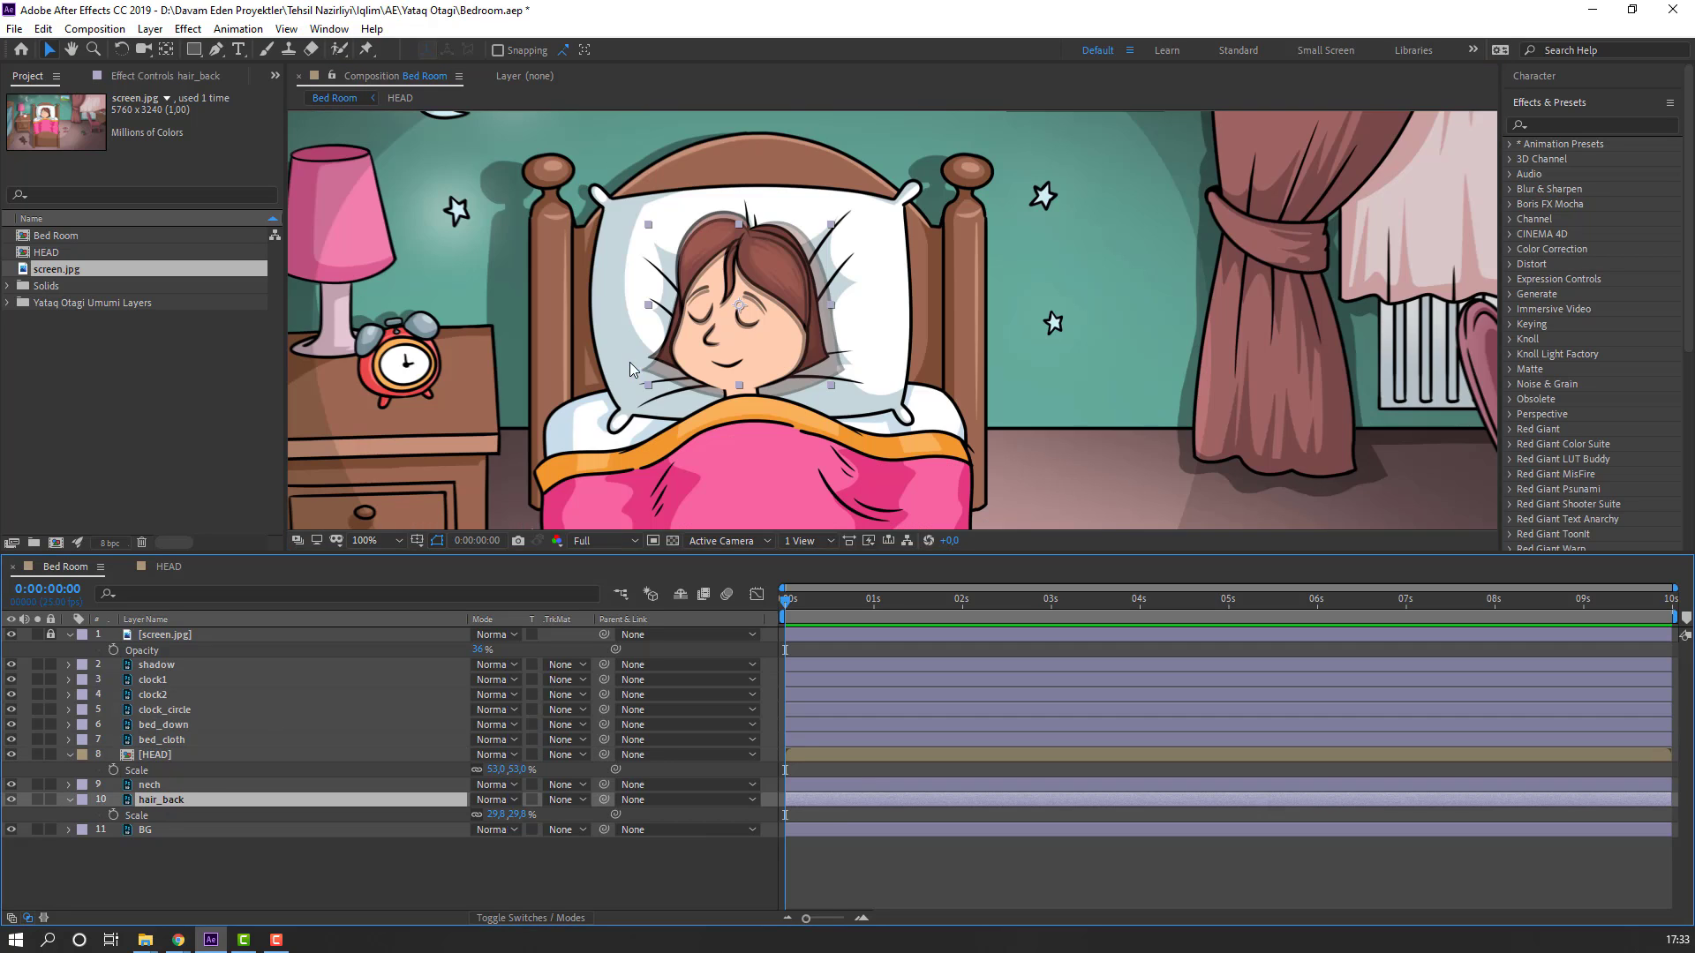
drag(656, 342, 673, 332)
key(Return)
drag(492, 814, 496, 815)
mouse_move(604, 219)
mouse_down()
mouse_move(556, 337)
mouse_move(583, 217)
mouse_up()
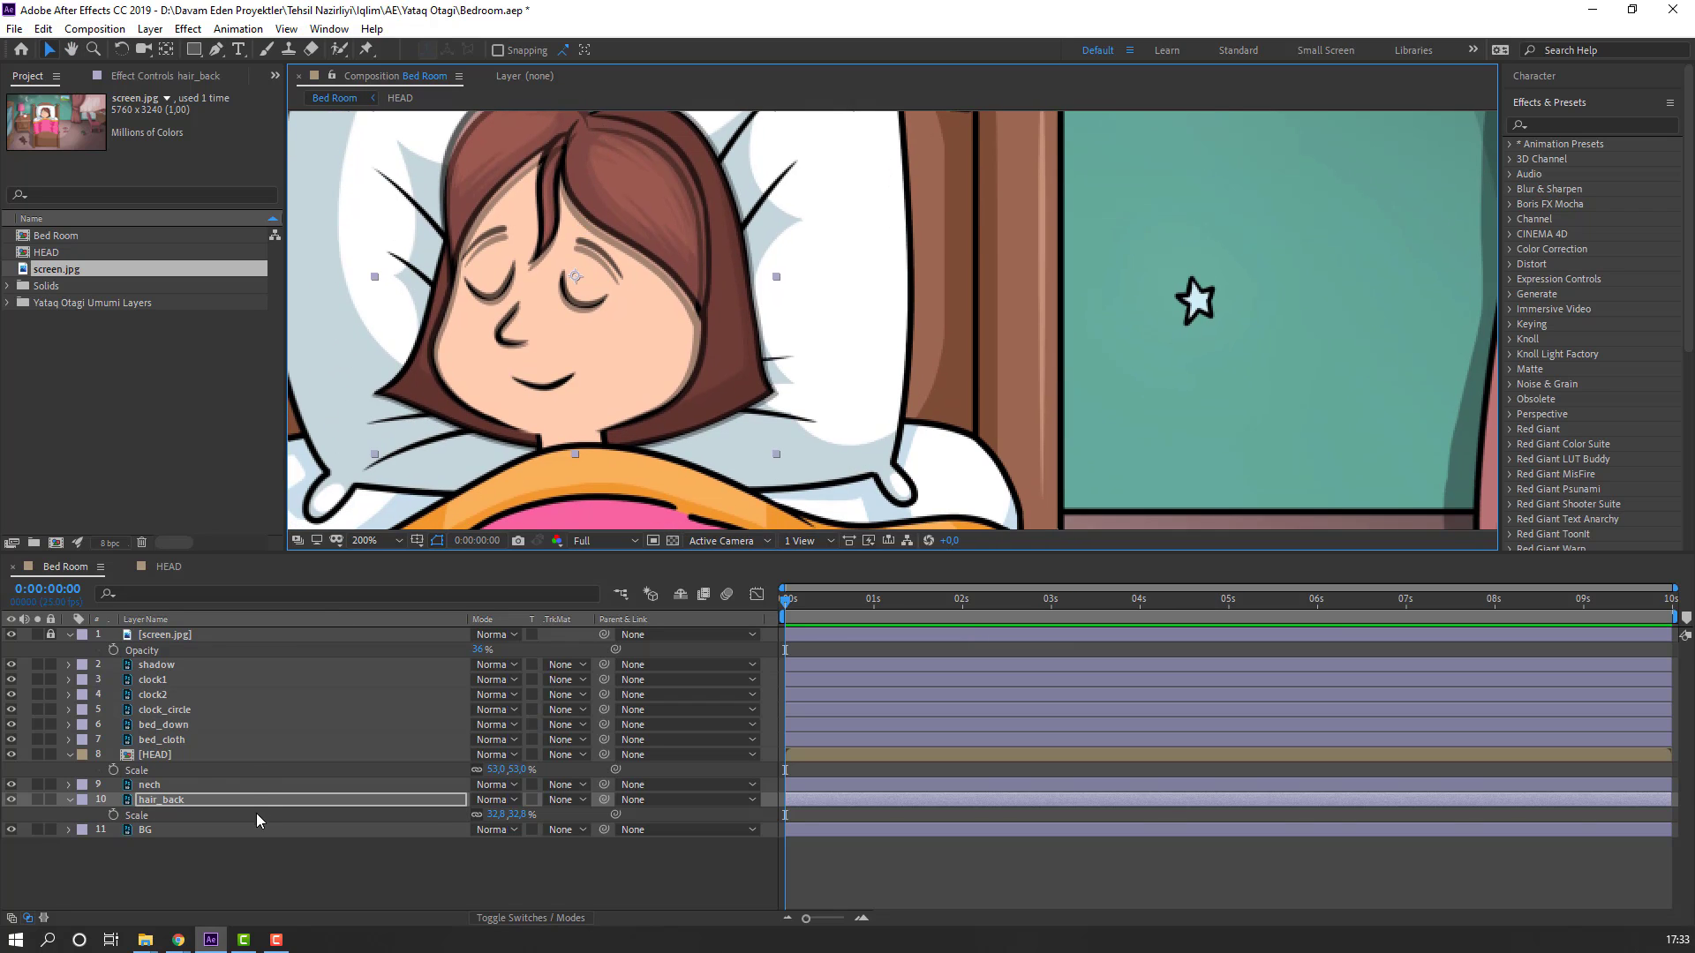
Step: Hide the screen.jpg reference layer and nudge the HEAD layer slightly upward over the back hair
click(11, 635)
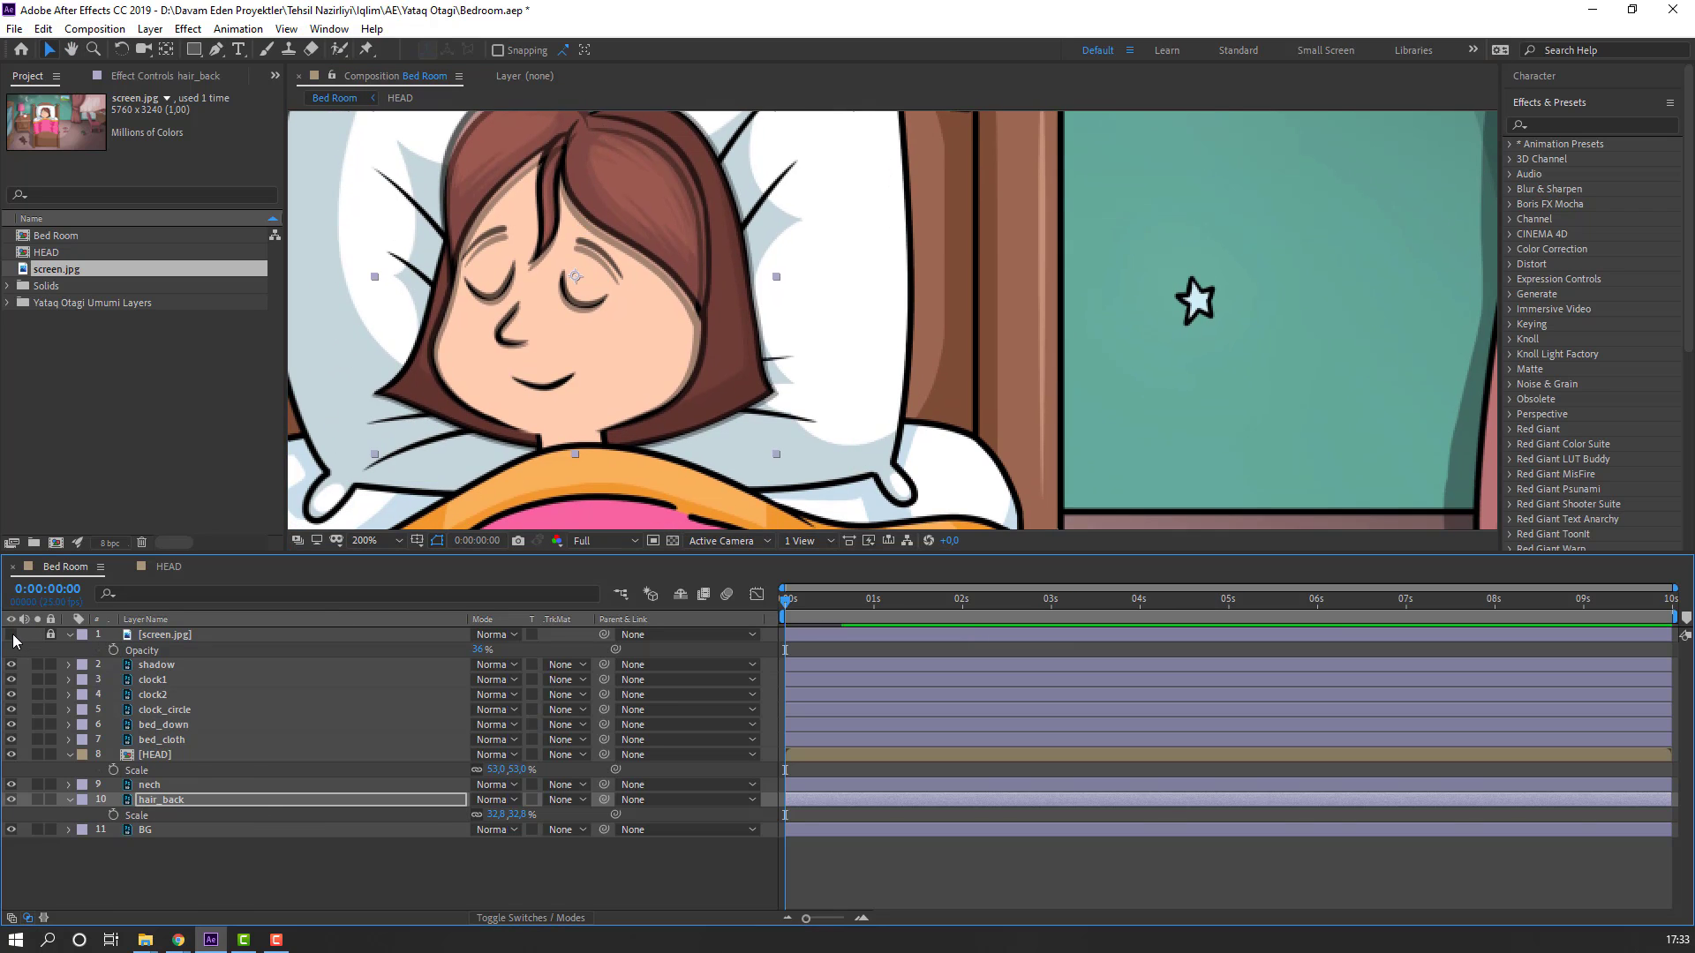
scroll(824, 459, down, 2)
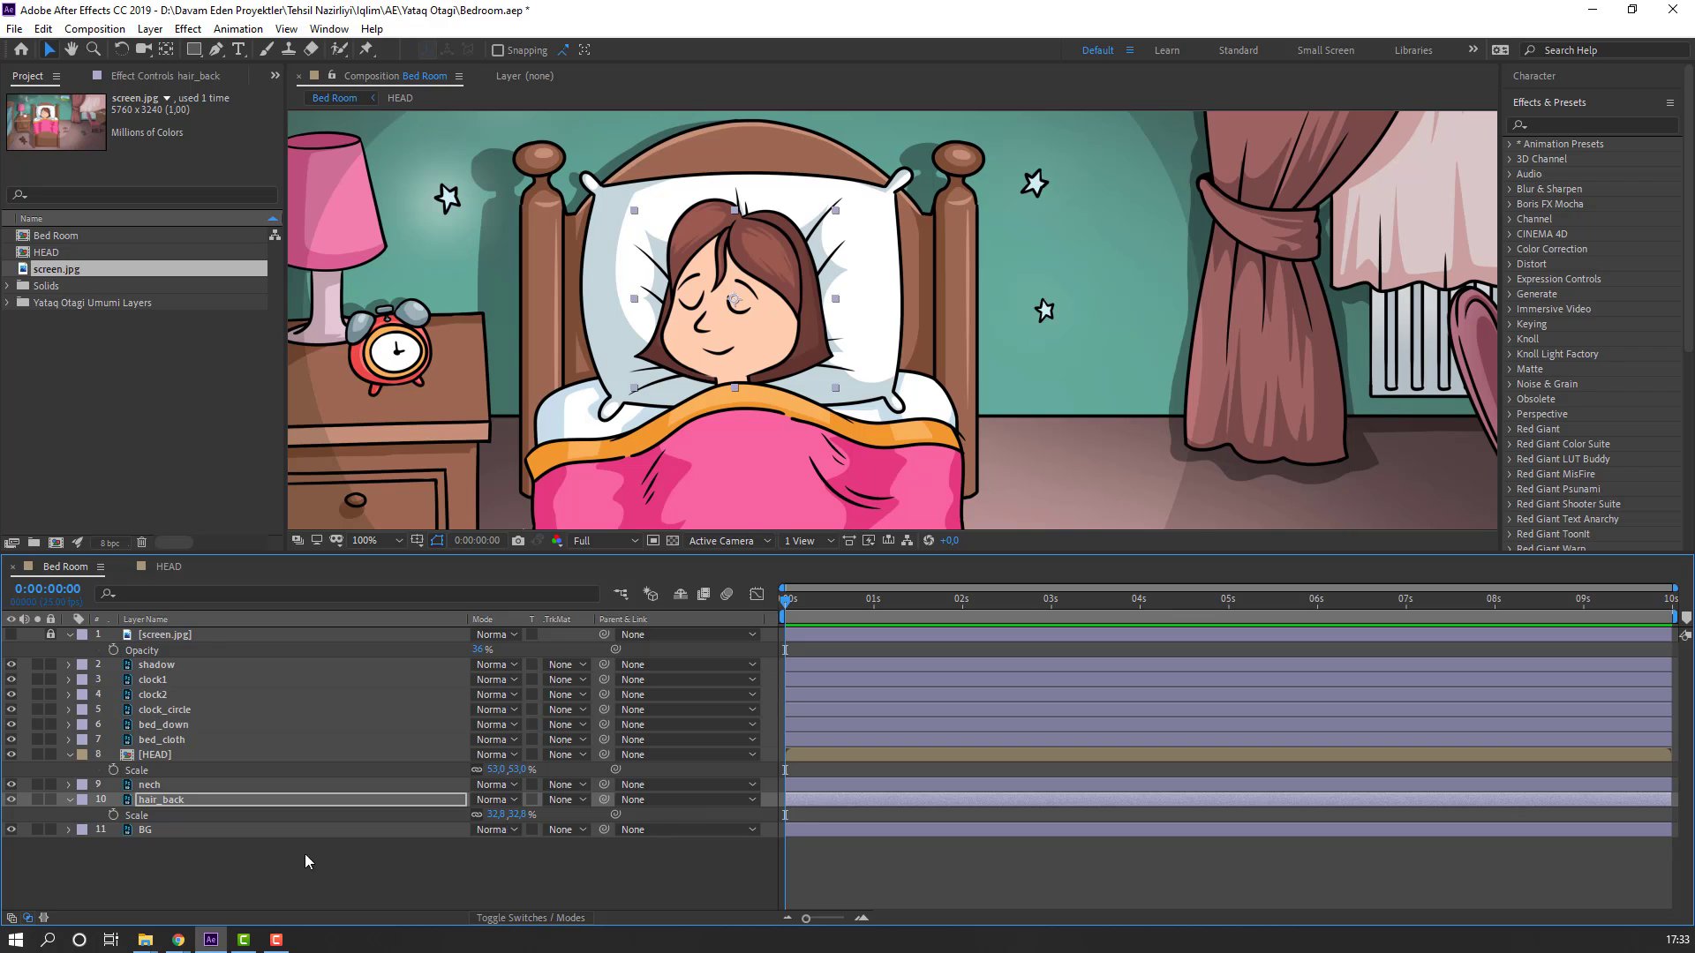
click(155, 755)
scroll(729, 384, up, 2)
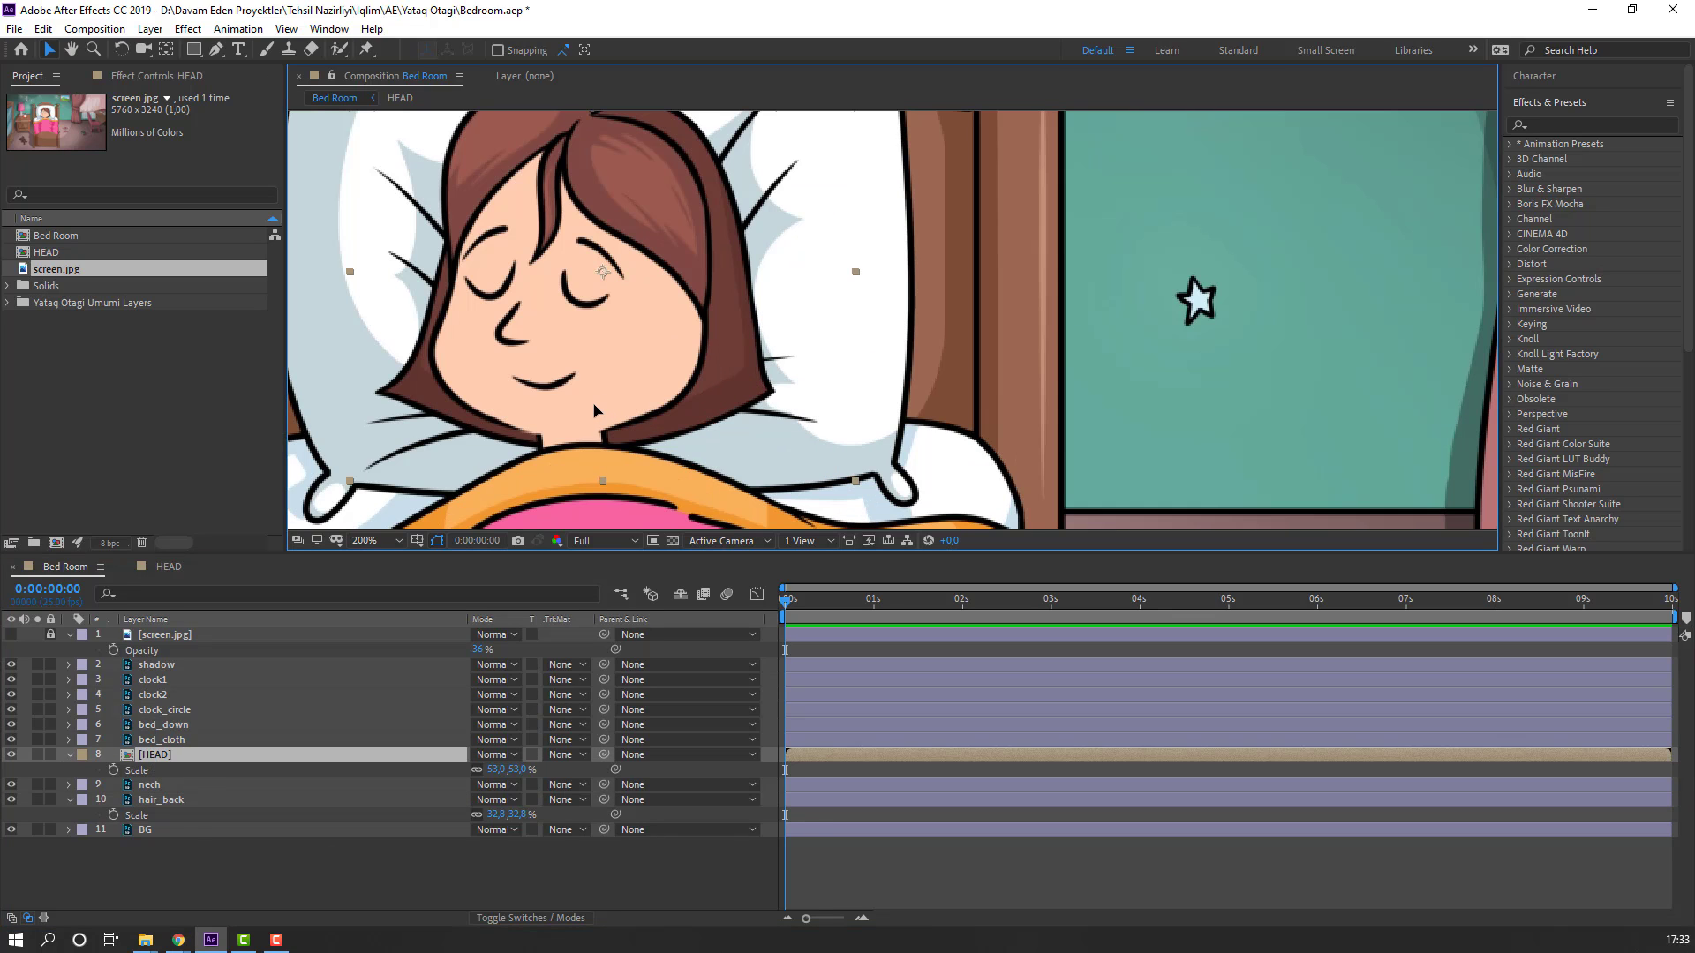
drag(596, 404, 597, 400)
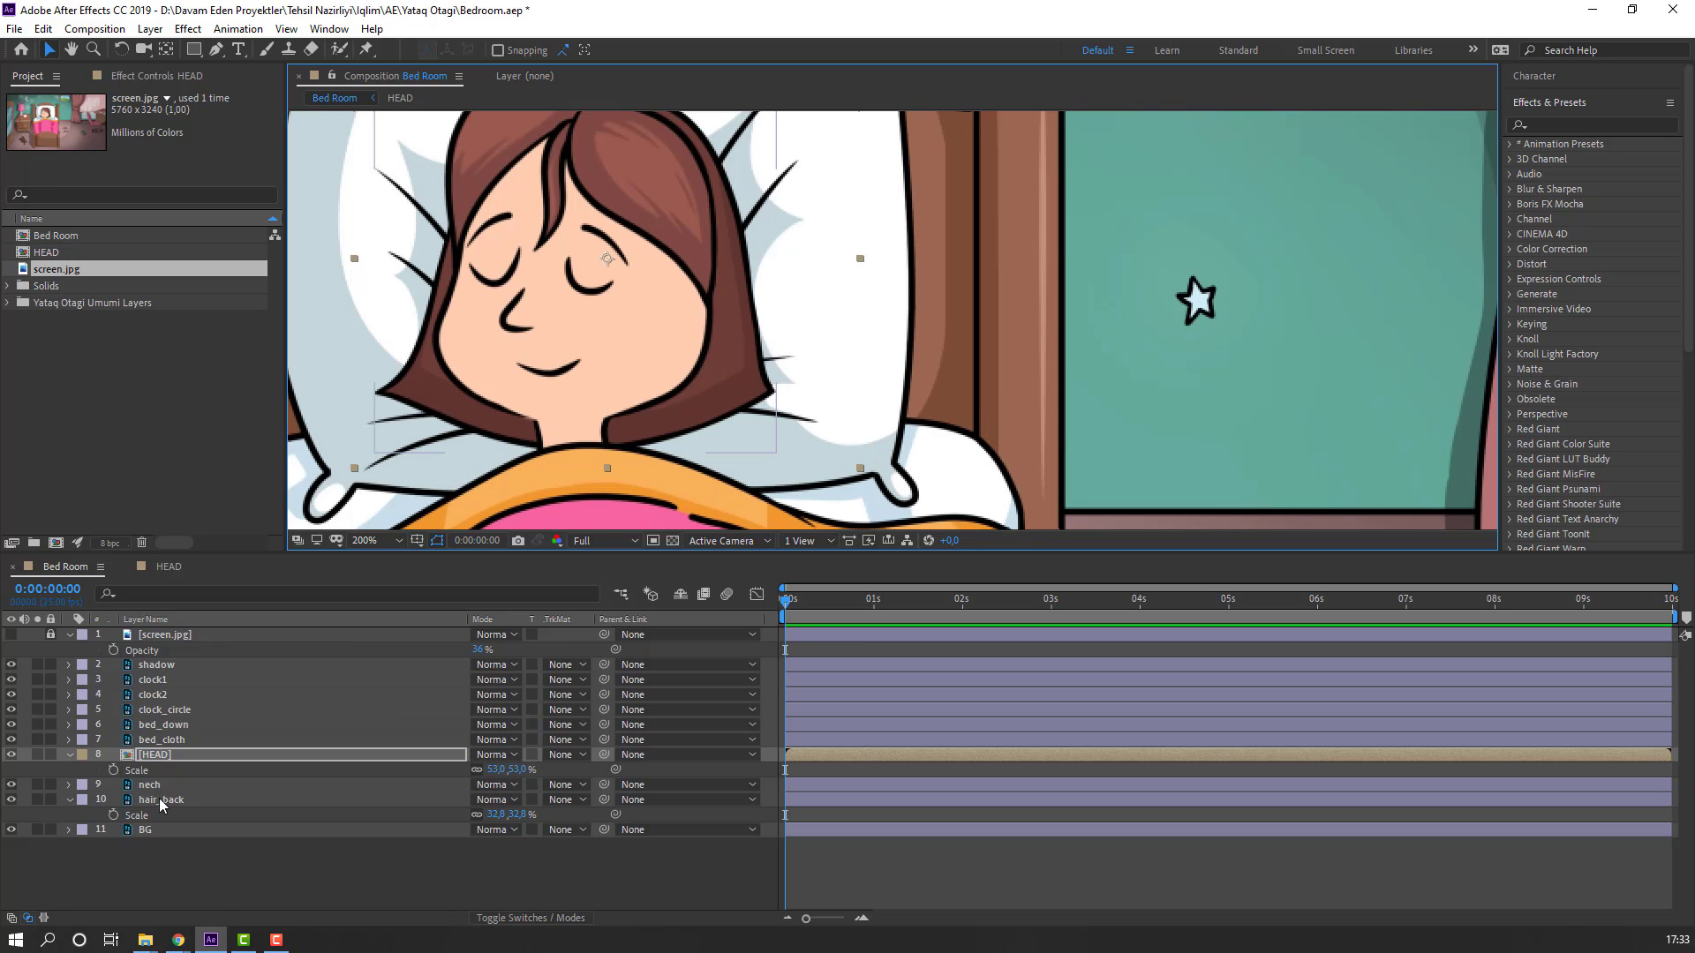
Step: Nudge the hair_back layer behind the head, showing the screen.jpg reference again to align the hair with it
click(161, 800)
drag(719, 254, 644, 350)
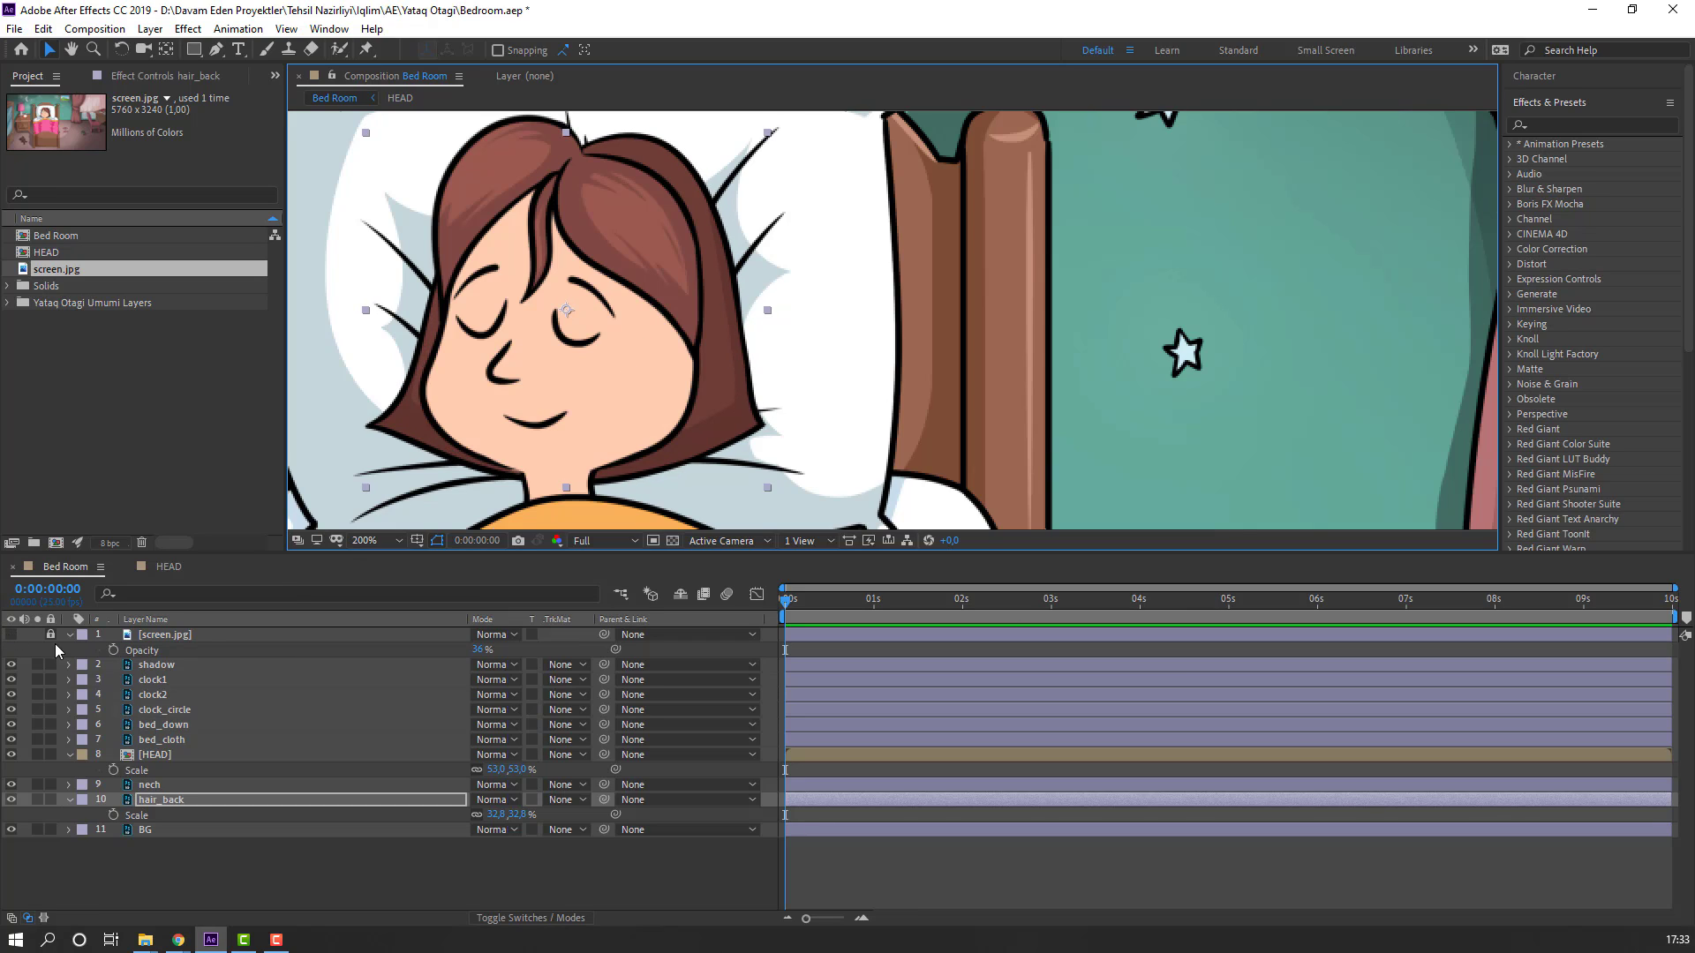
click(11, 635)
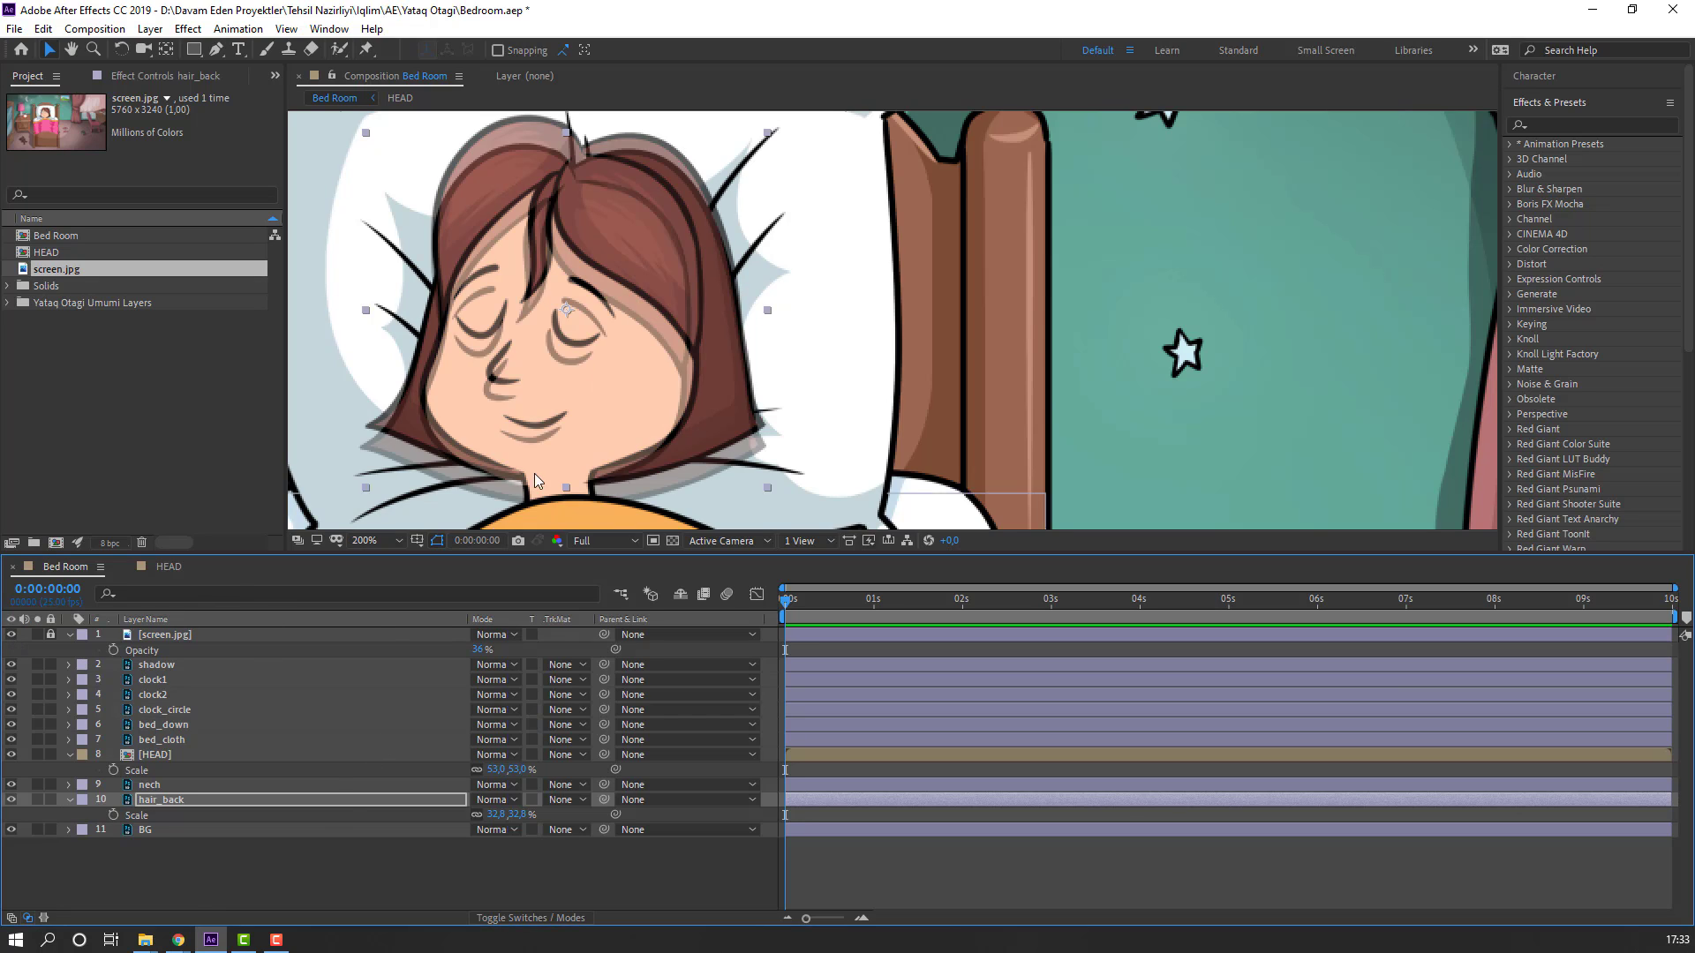
drag(616, 308, 617, 318)
Step: Scale the HEAD layer to 49% and reposition it to match the face in the reference image
click(269, 755)
drag(643, 395, 645, 337)
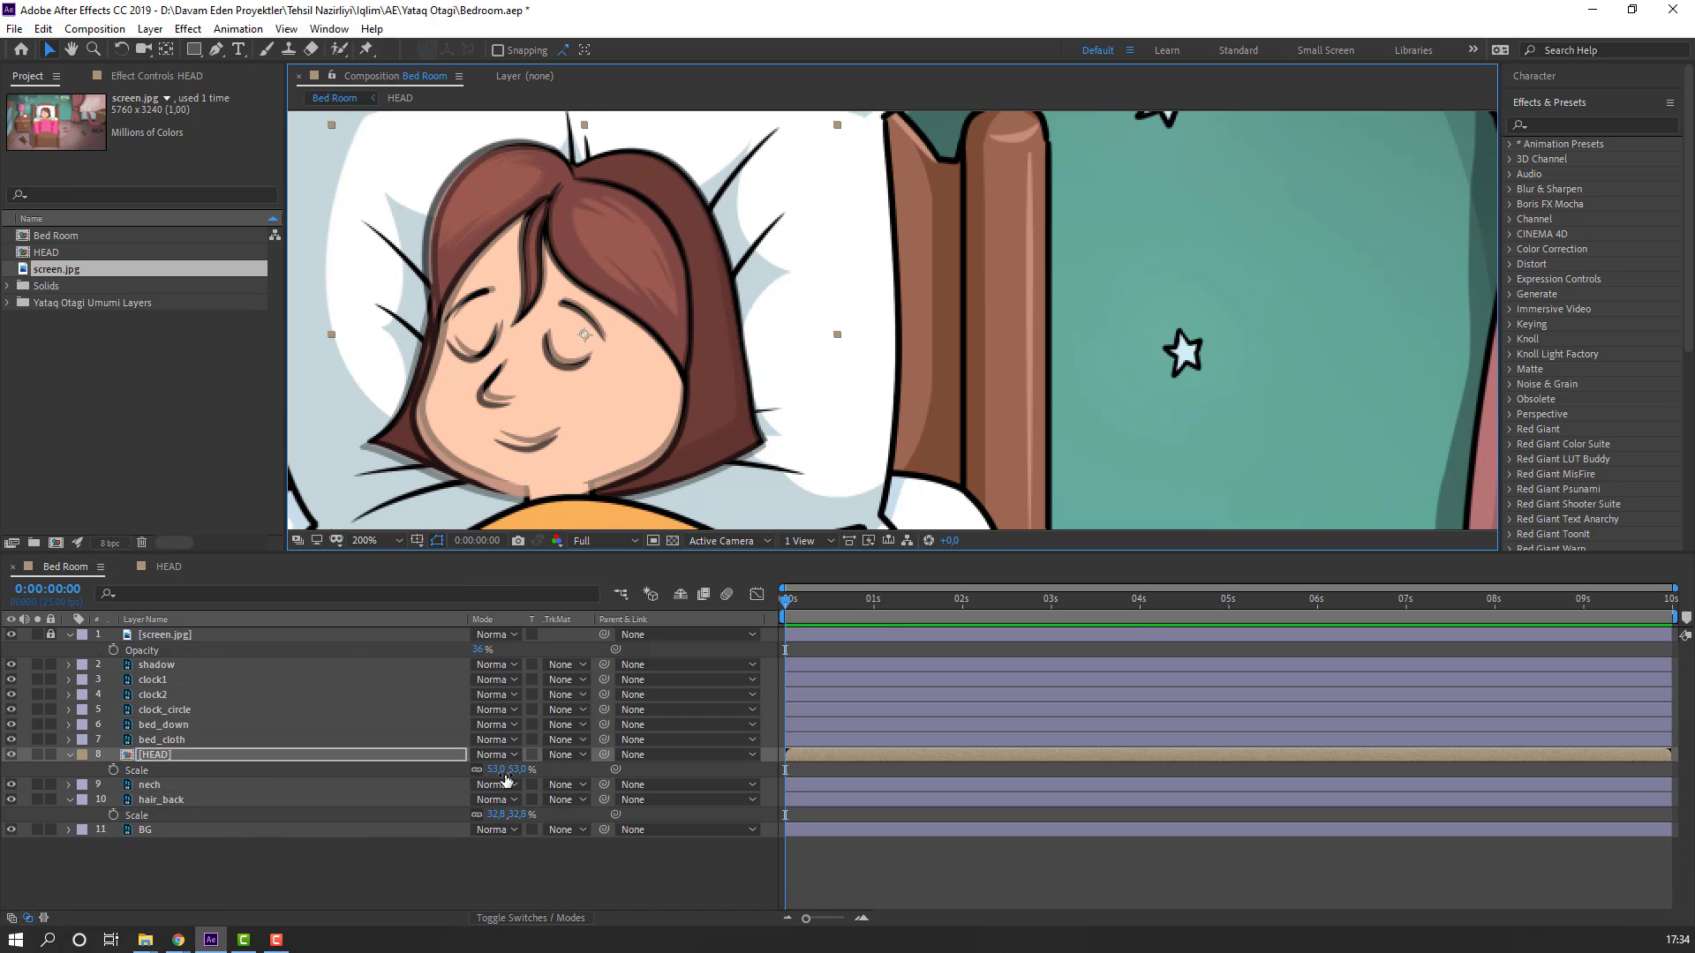
drag(499, 771, 496, 770)
drag(702, 517, 629, 373)
key(comma)
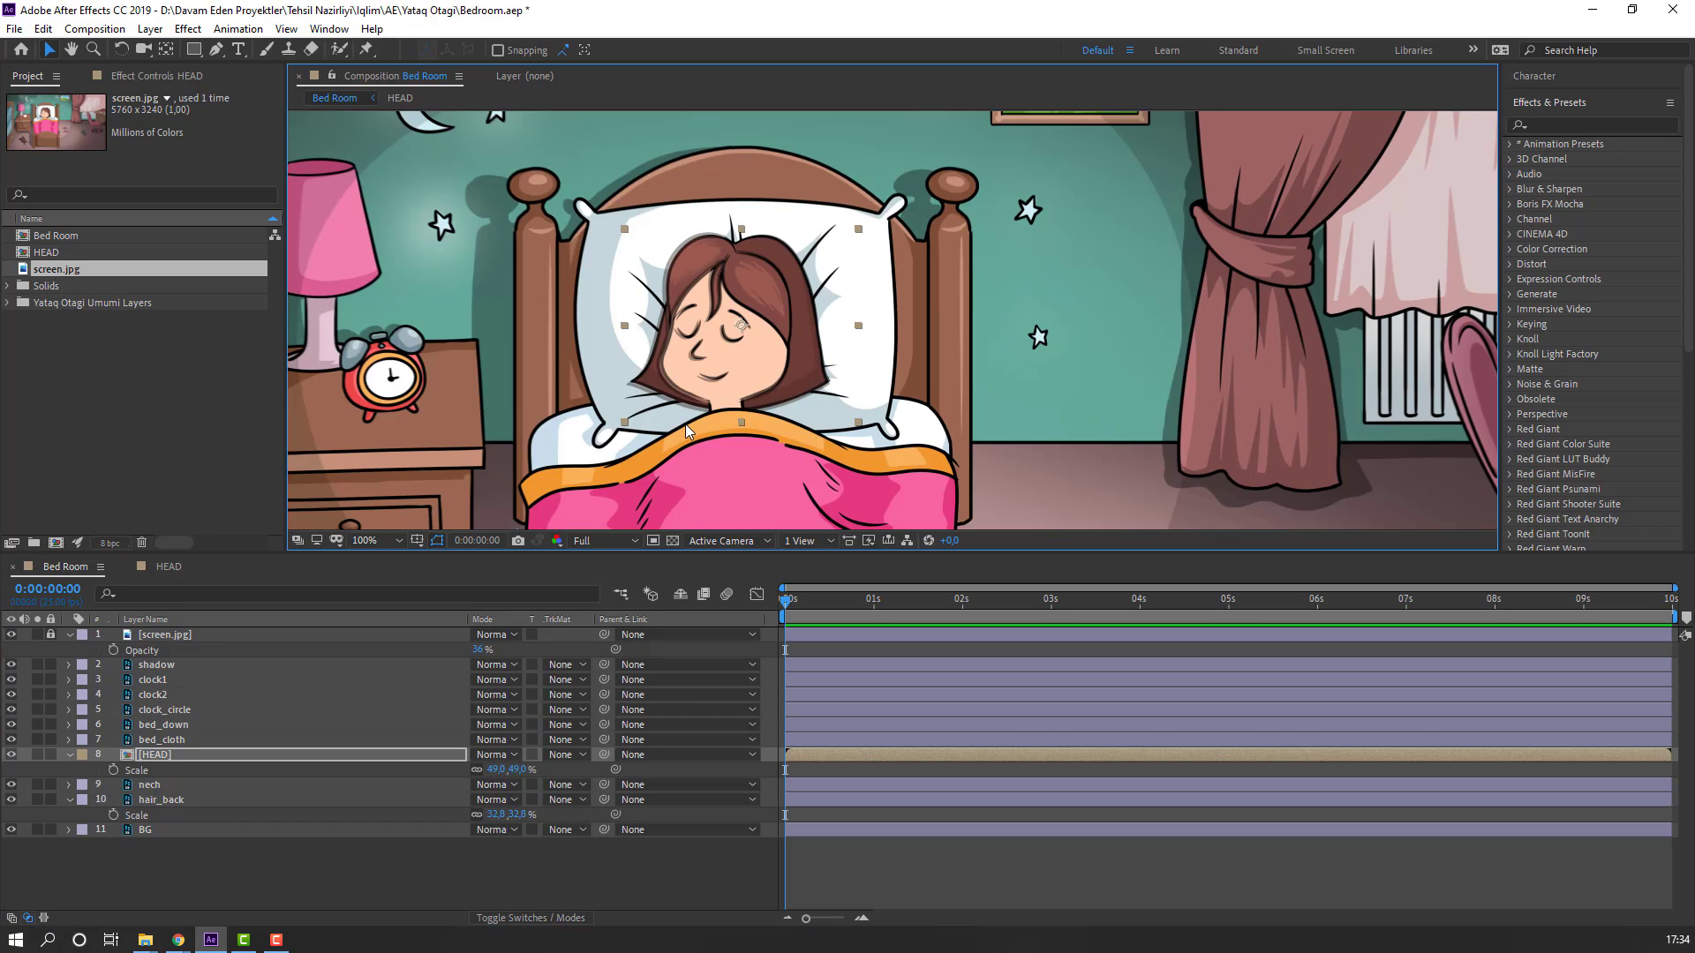
Step: Delete the screen.jpg reference layer from the Bed Room composition and collapse the HEAD and hair_back layer properties
click(11, 635)
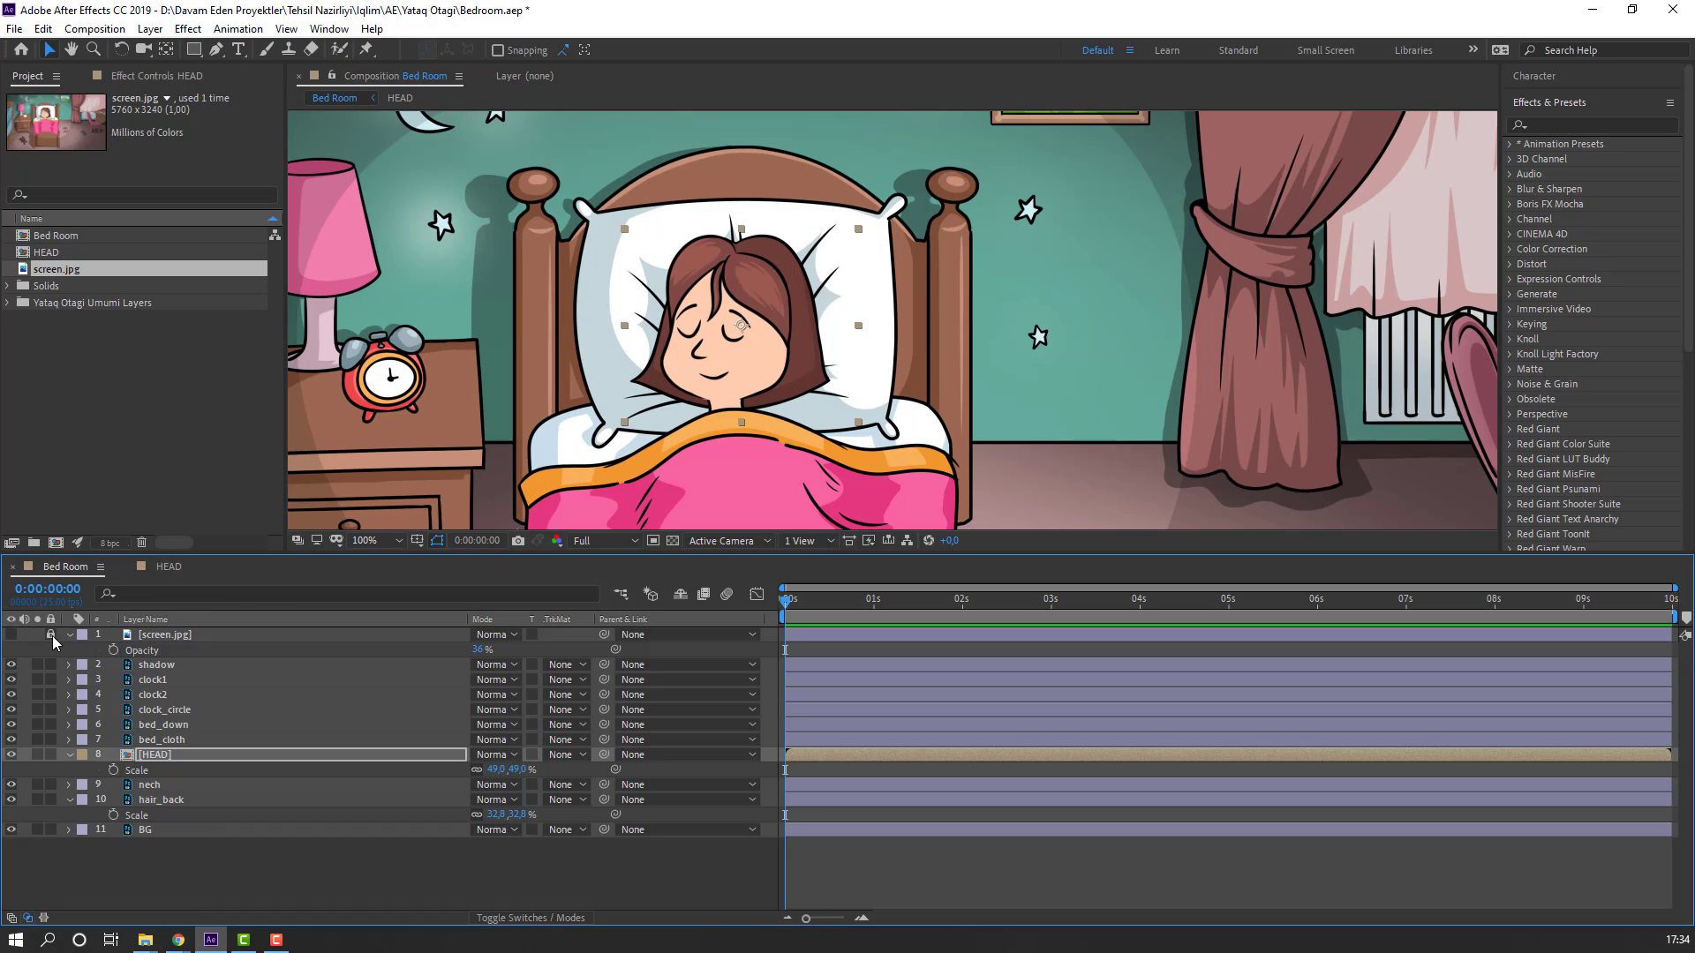
click(203, 634)
key(Delete)
key(comma)
key(period)
click(389, 541)
click(388, 615)
click(70, 725)
click(70, 755)
key(period)
key(period)
key(period)
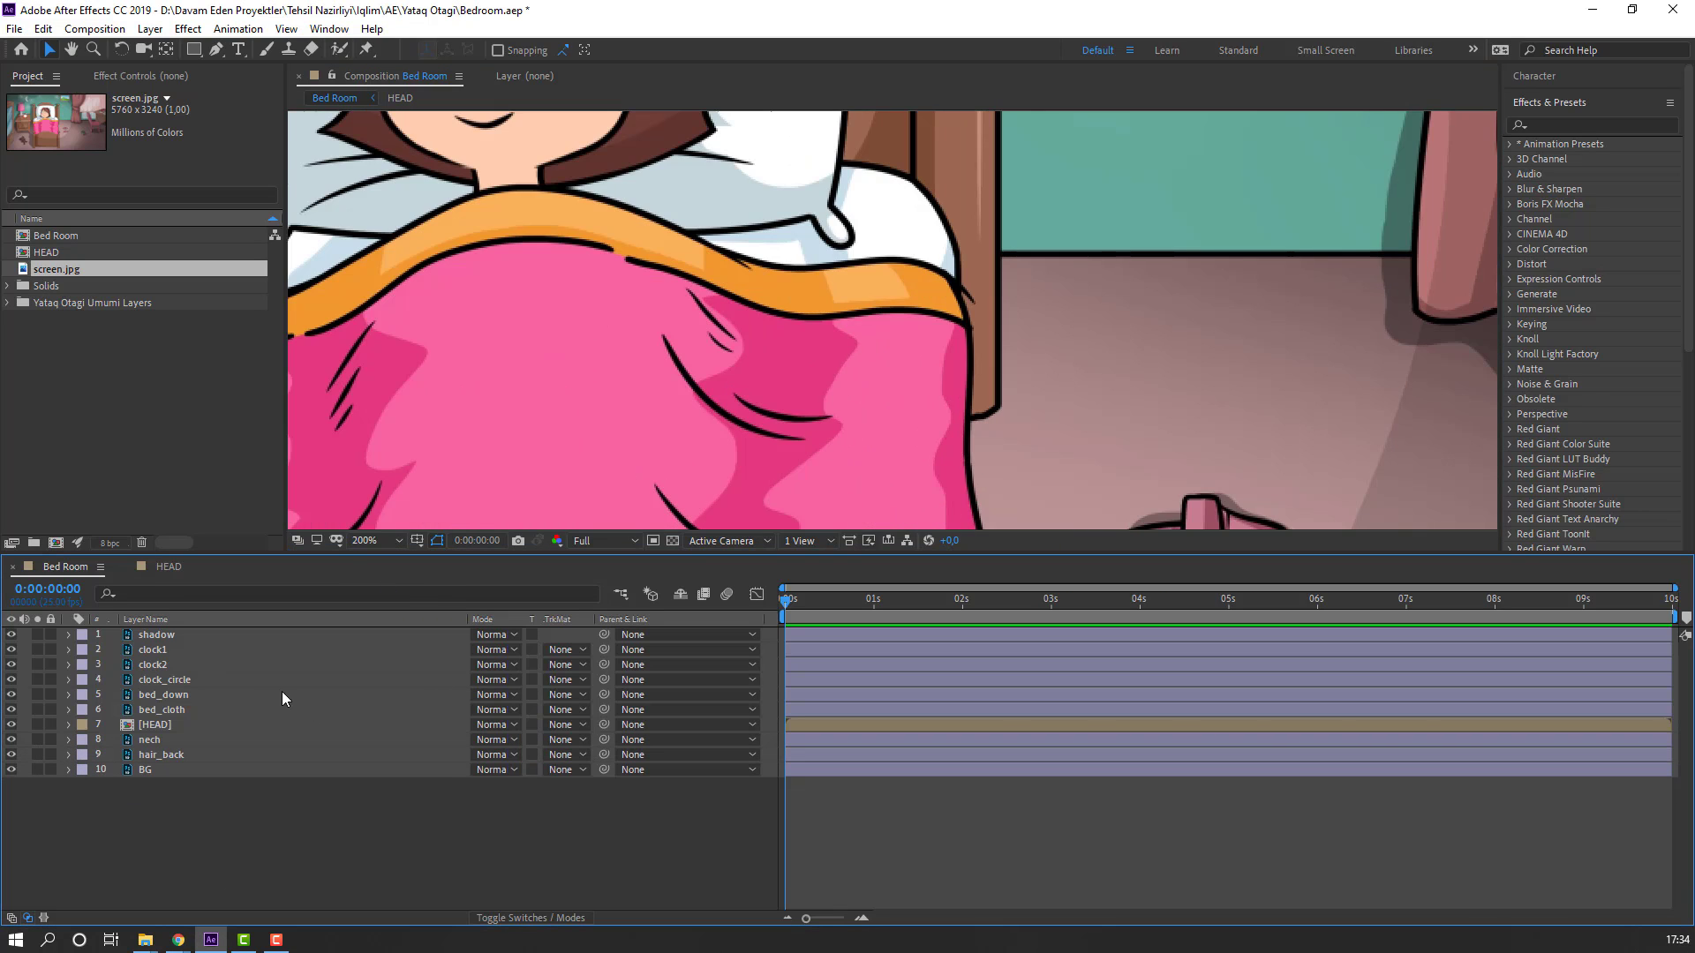
Step: Open the HEAD composition, solo the hair_center layer and turn on the transparency grid
double_click(156, 725)
drag(774, 305, 732, 330)
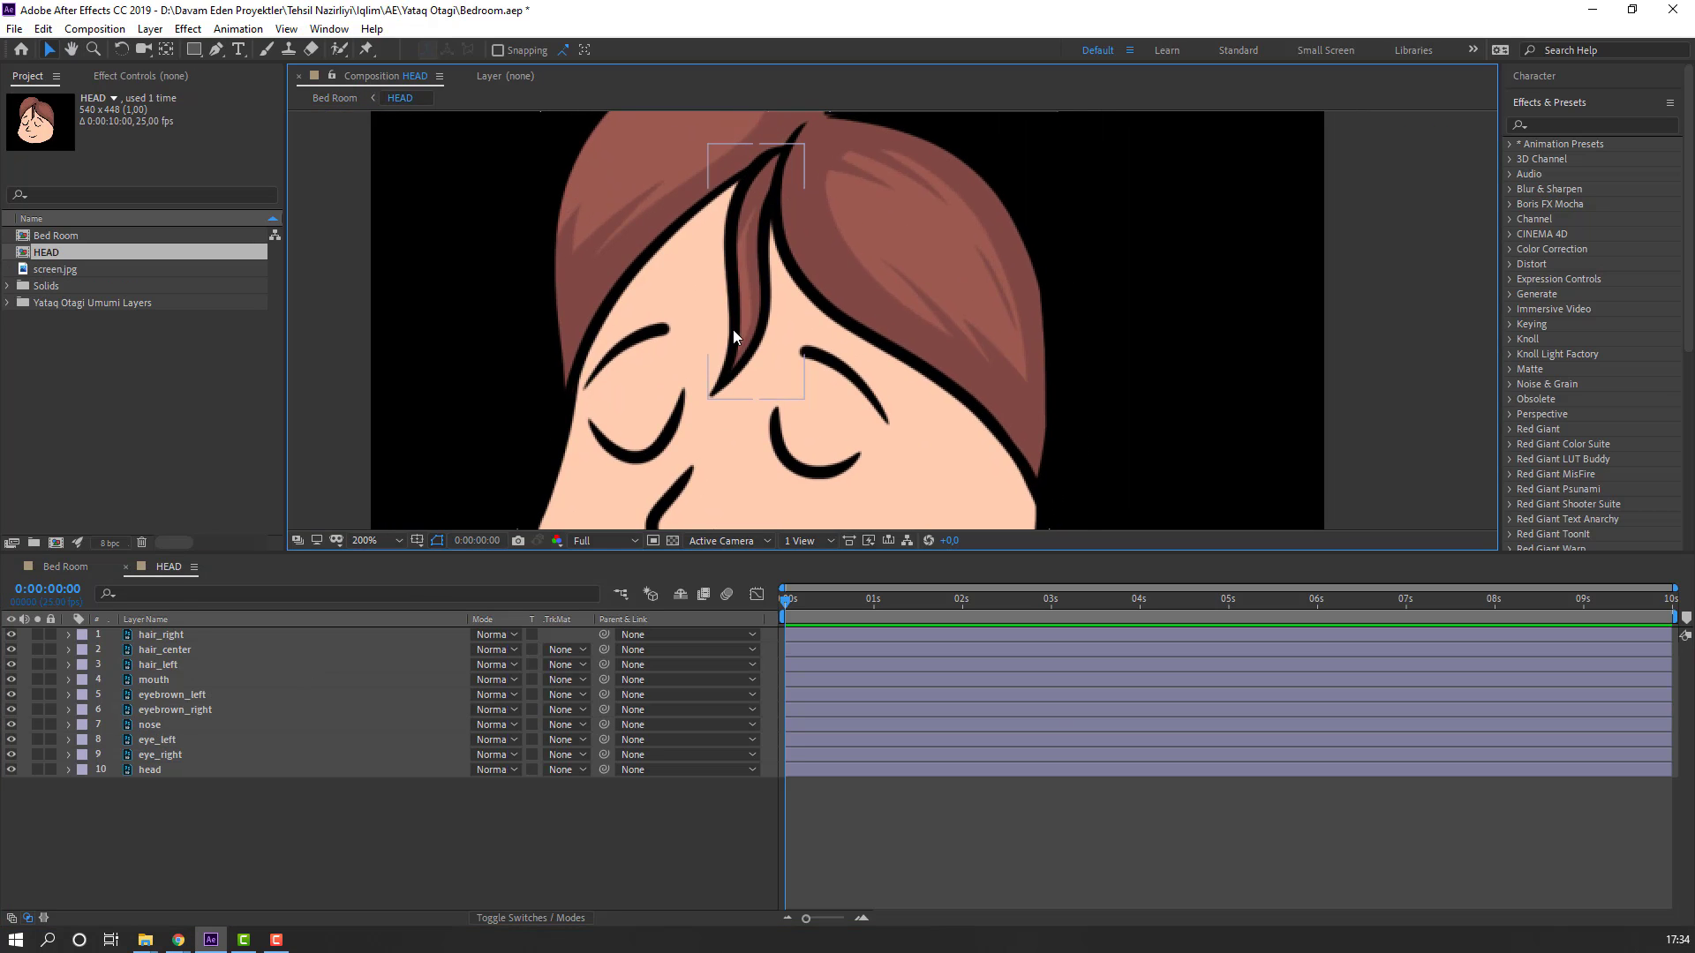
click(785, 272)
click(37, 648)
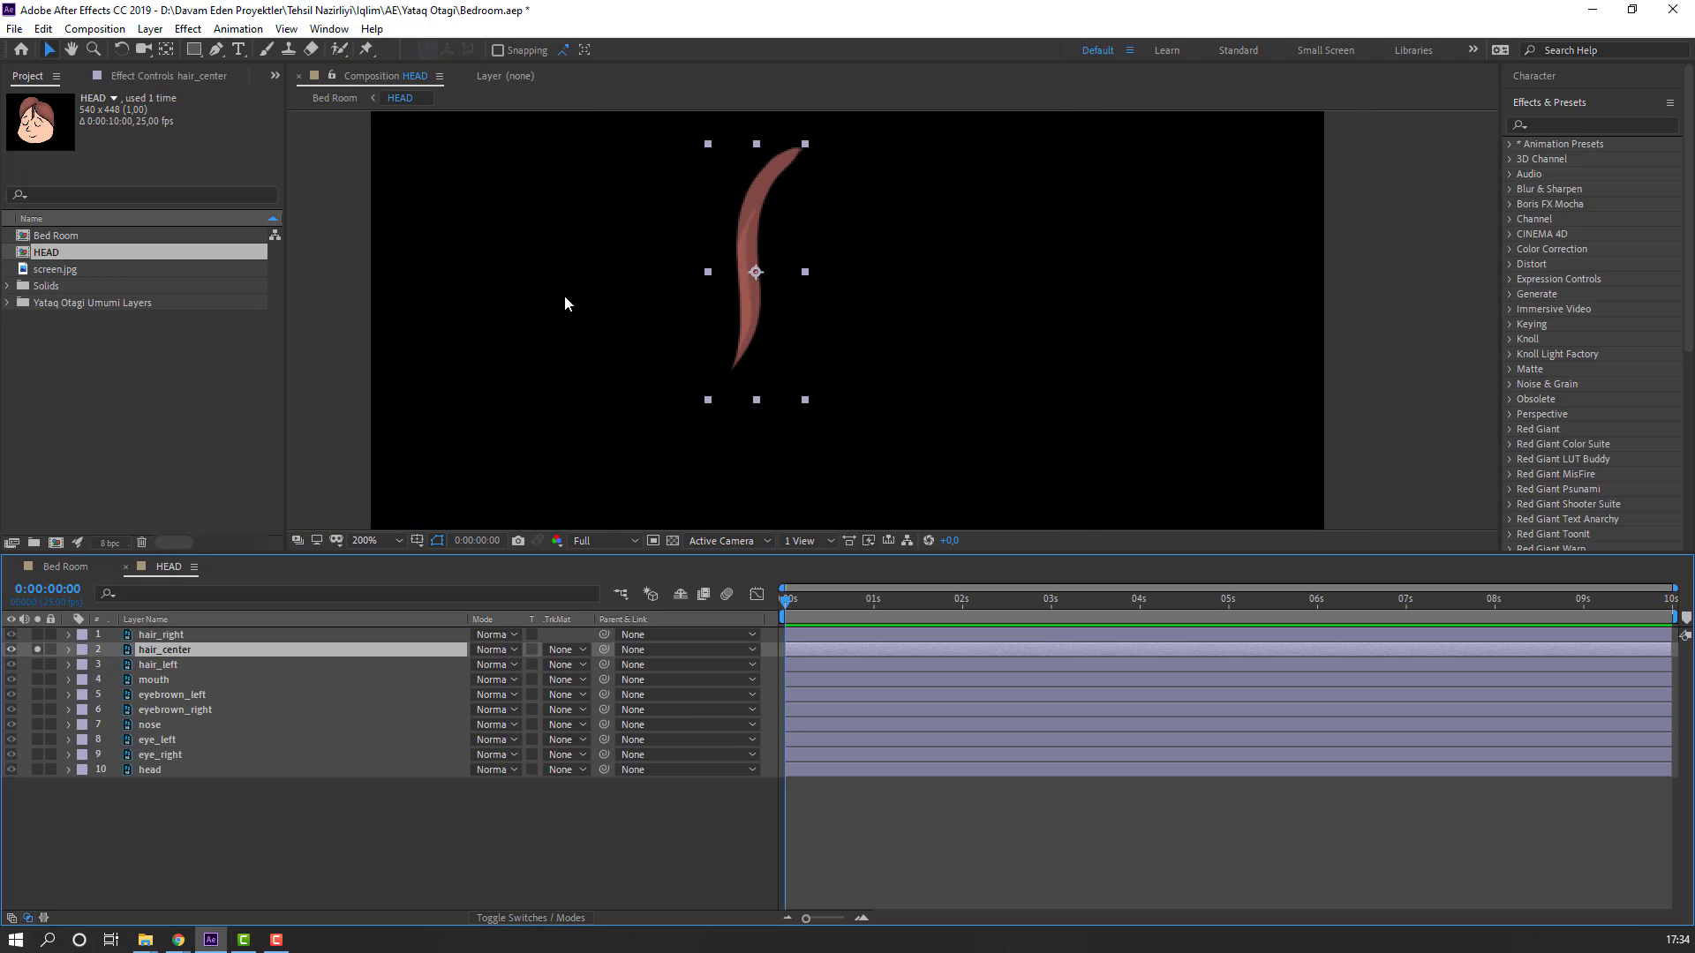
drag(889, 294, 824, 325)
click(672, 540)
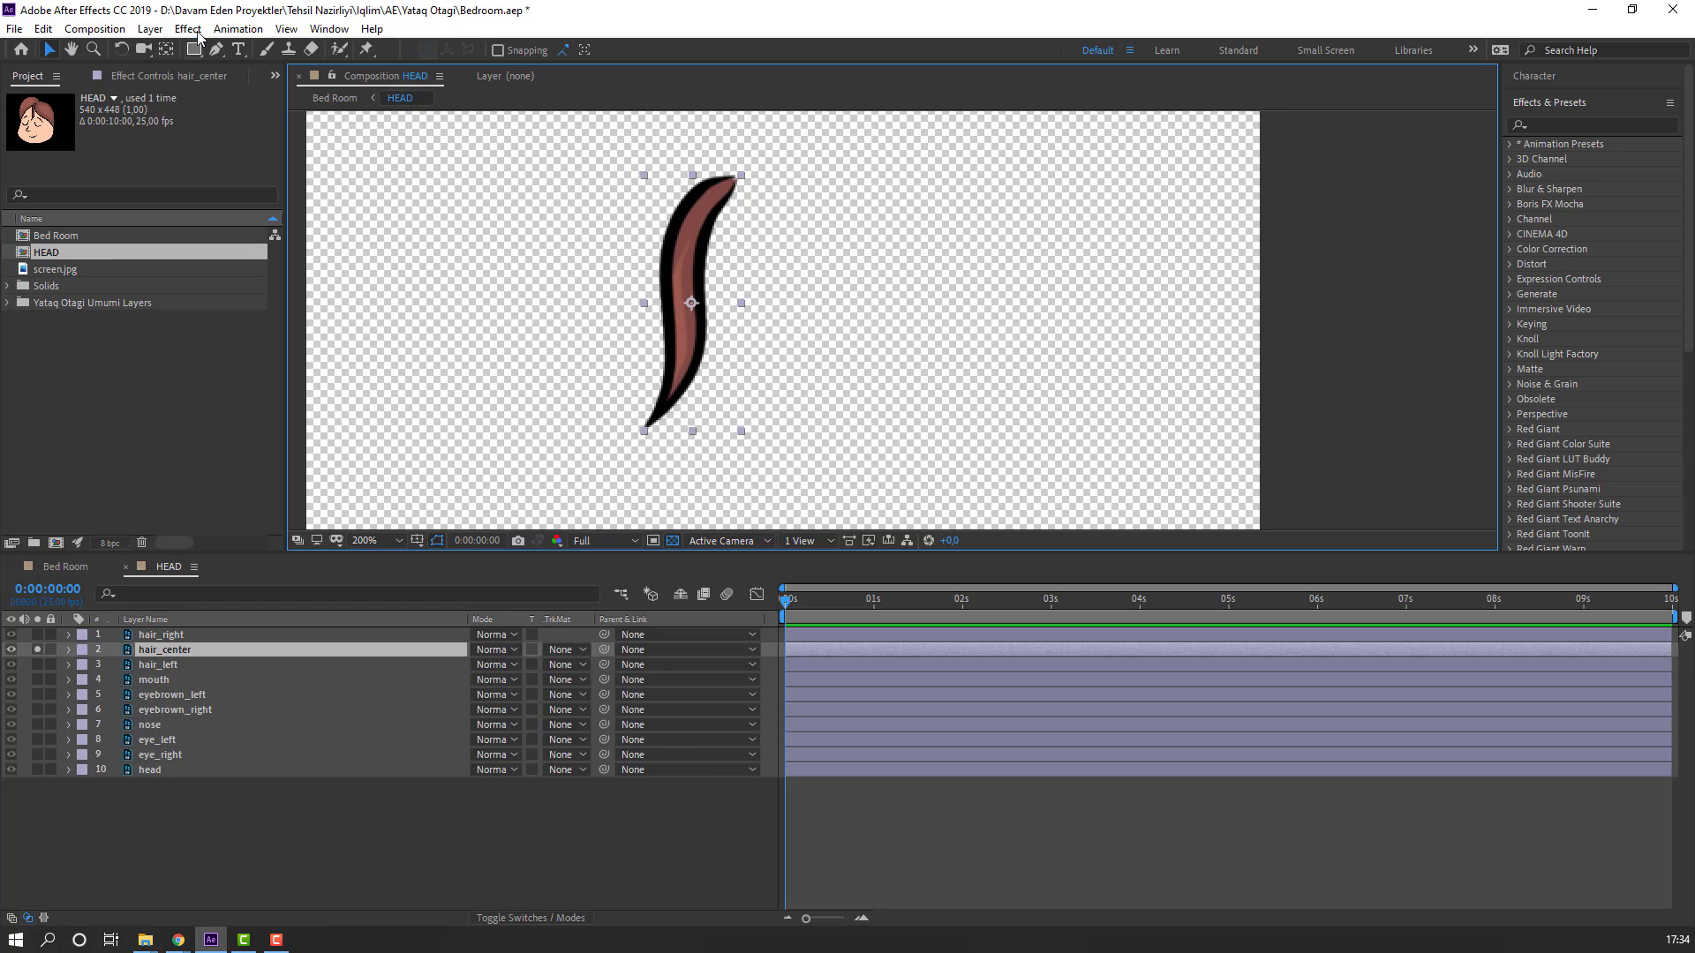
Step: Move the hair_center layer's anchor point to the upper root of the strand and unsolo the layer
click(167, 49)
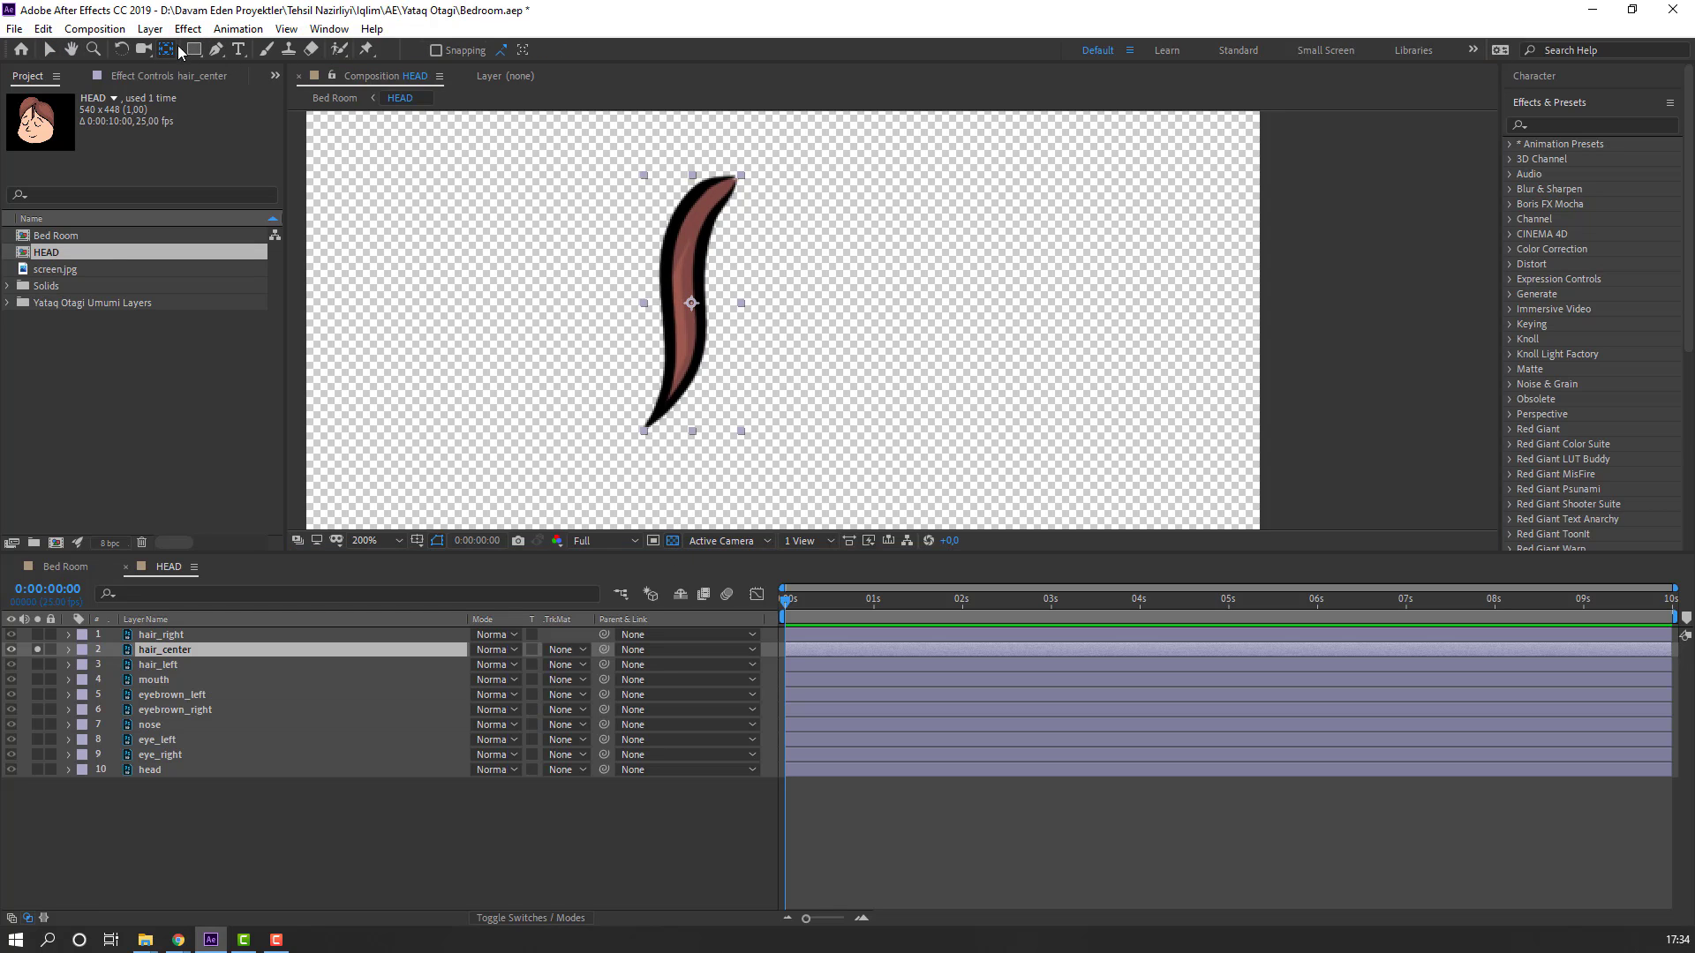
drag(689, 304, 713, 200)
click(48, 49)
click(37, 650)
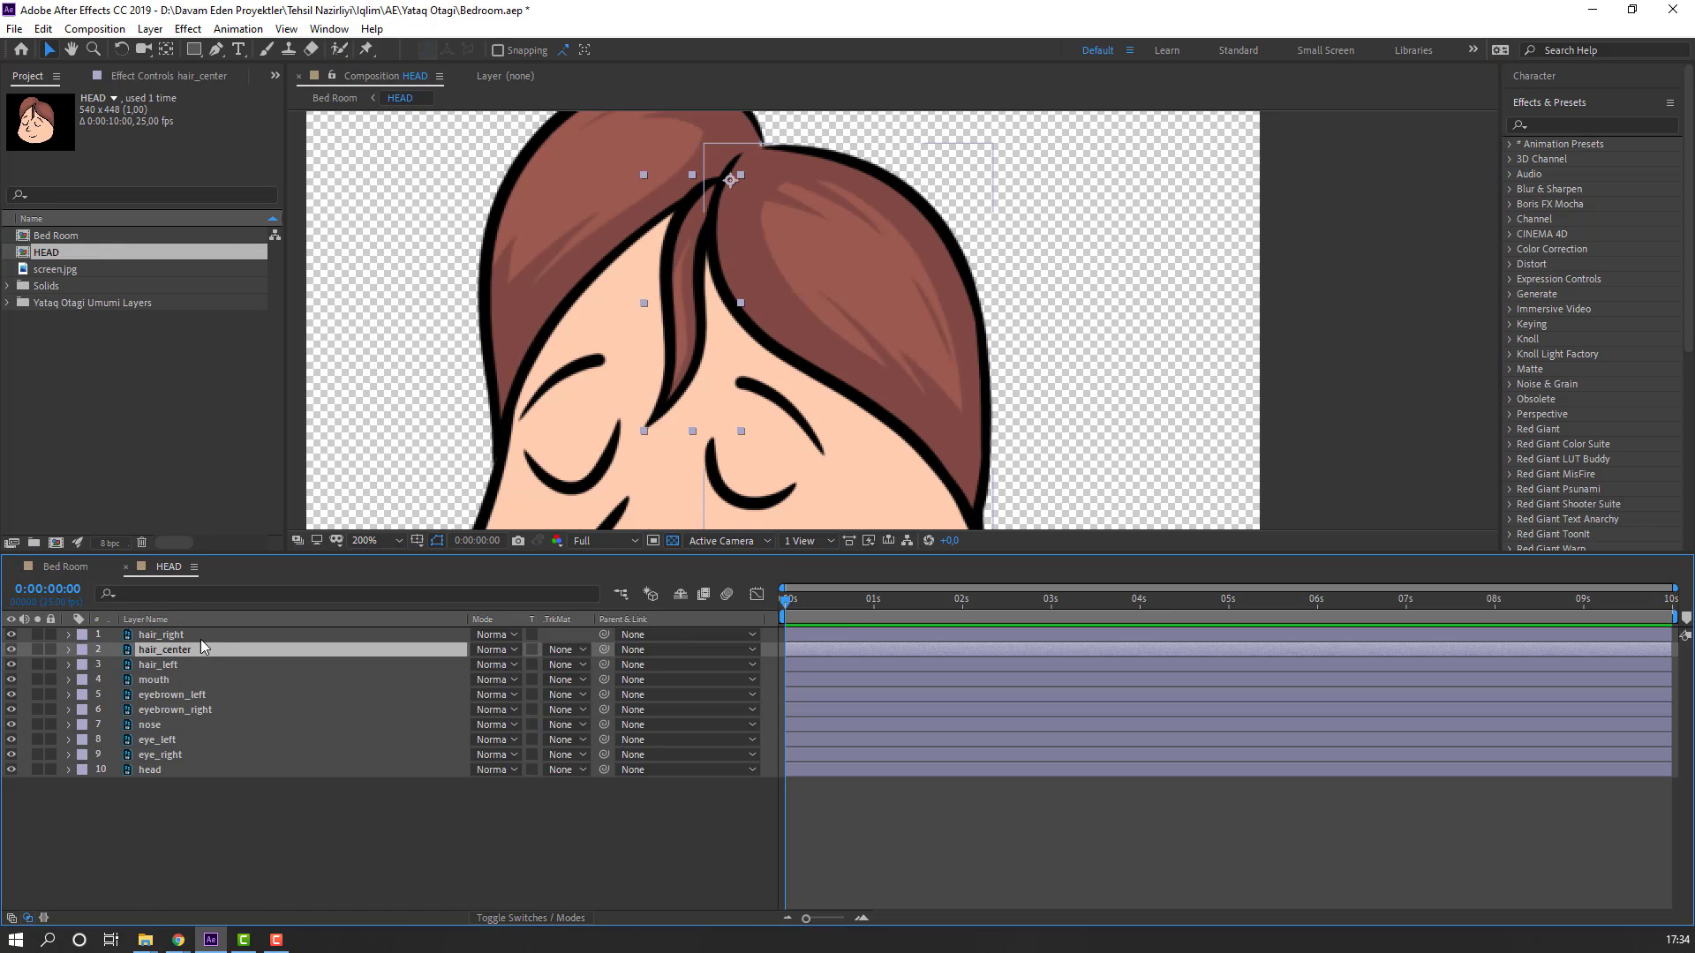
Step: Solo the hair_left layer, move its anchor point to the hair parting at its upper end, and unsolo it
click(160, 667)
click(37, 665)
drag(813, 256, 723, 303)
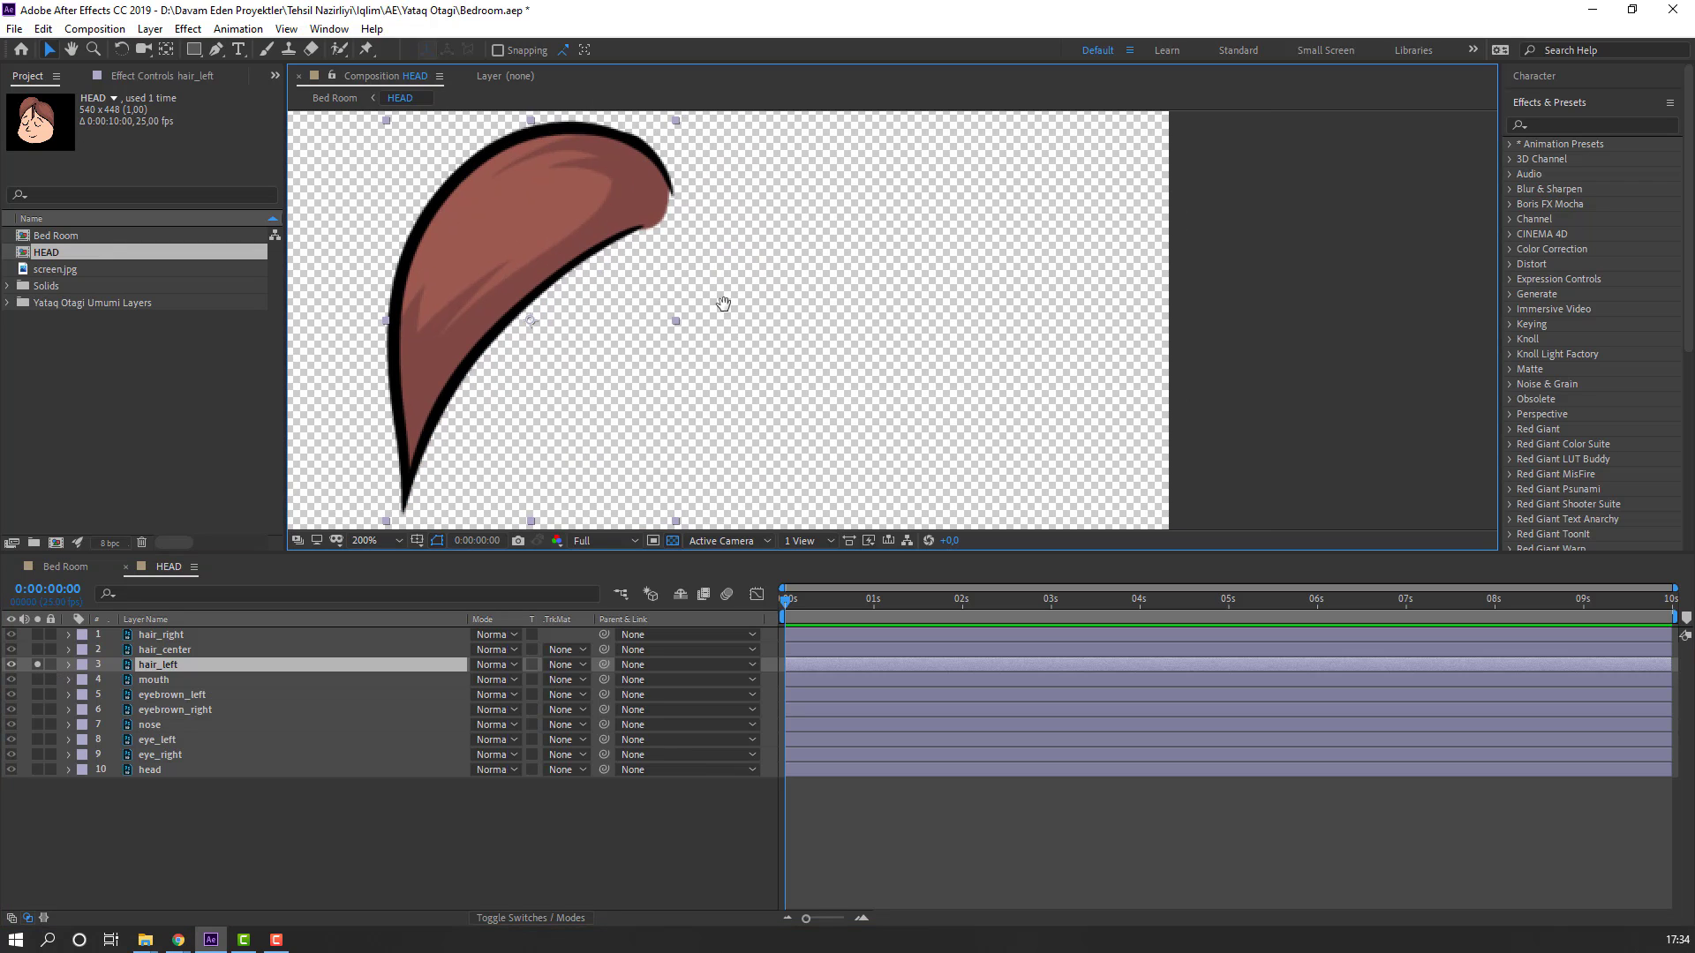
click(165, 50)
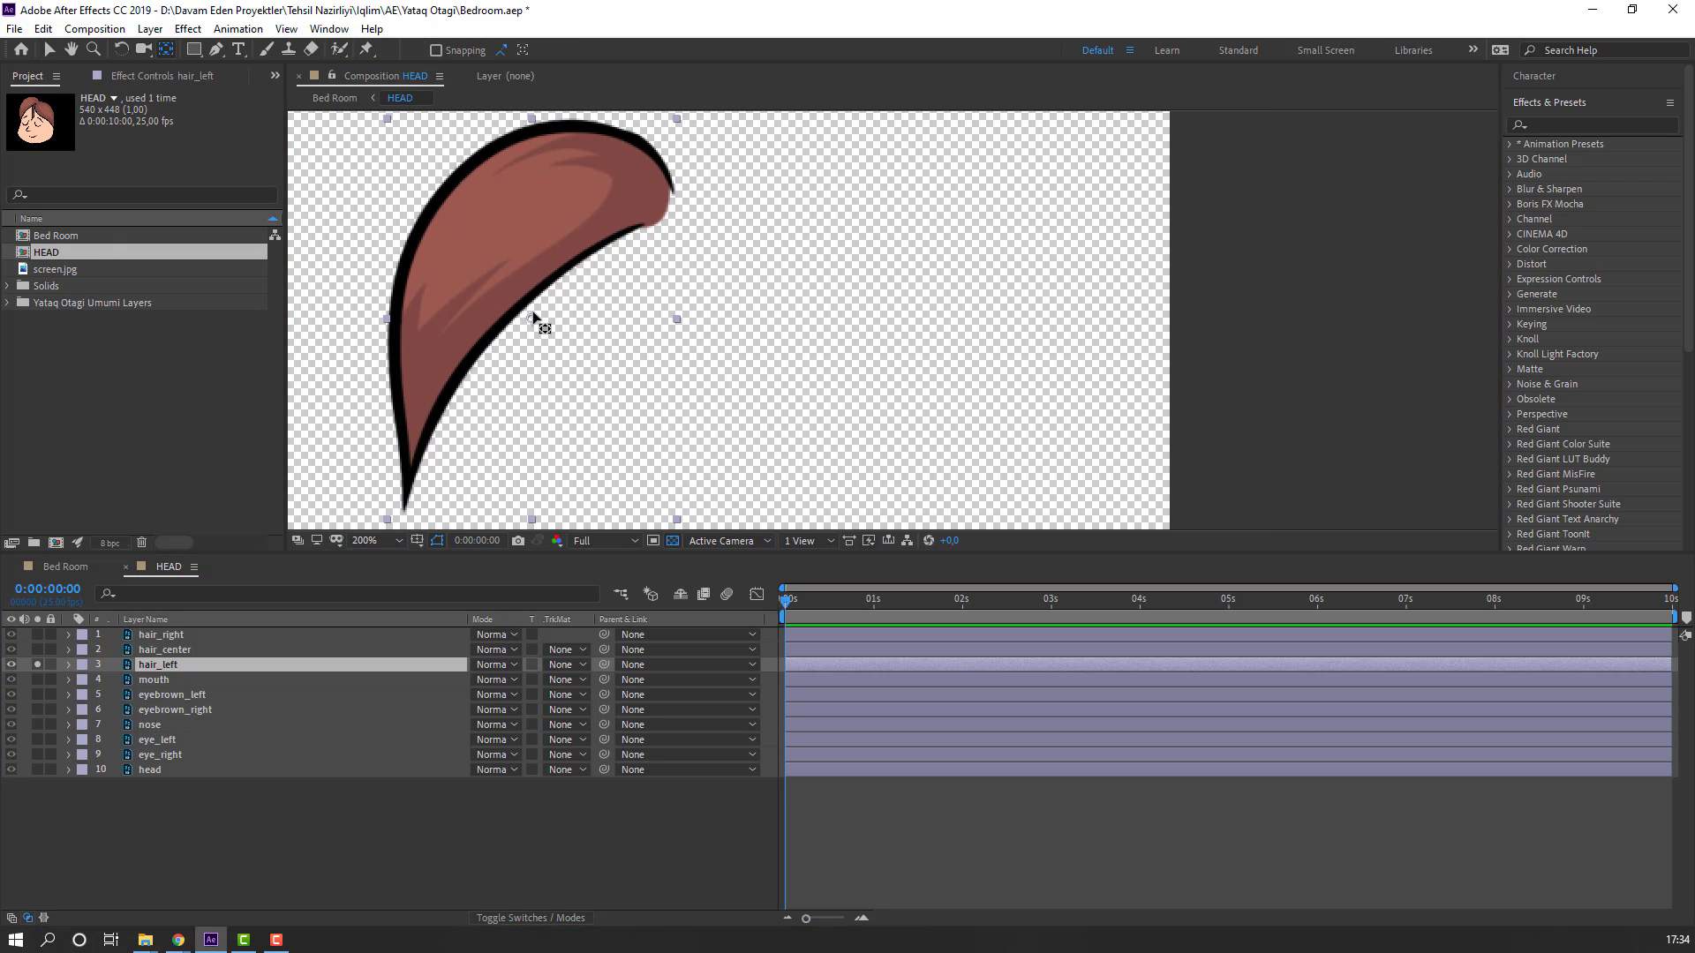
drag(533, 316, 658, 197)
click(49, 51)
click(37, 664)
Step: Solo the hair_right layer, move its anchor point to the hair parting at its upper end, and unsolo it
click(166, 635)
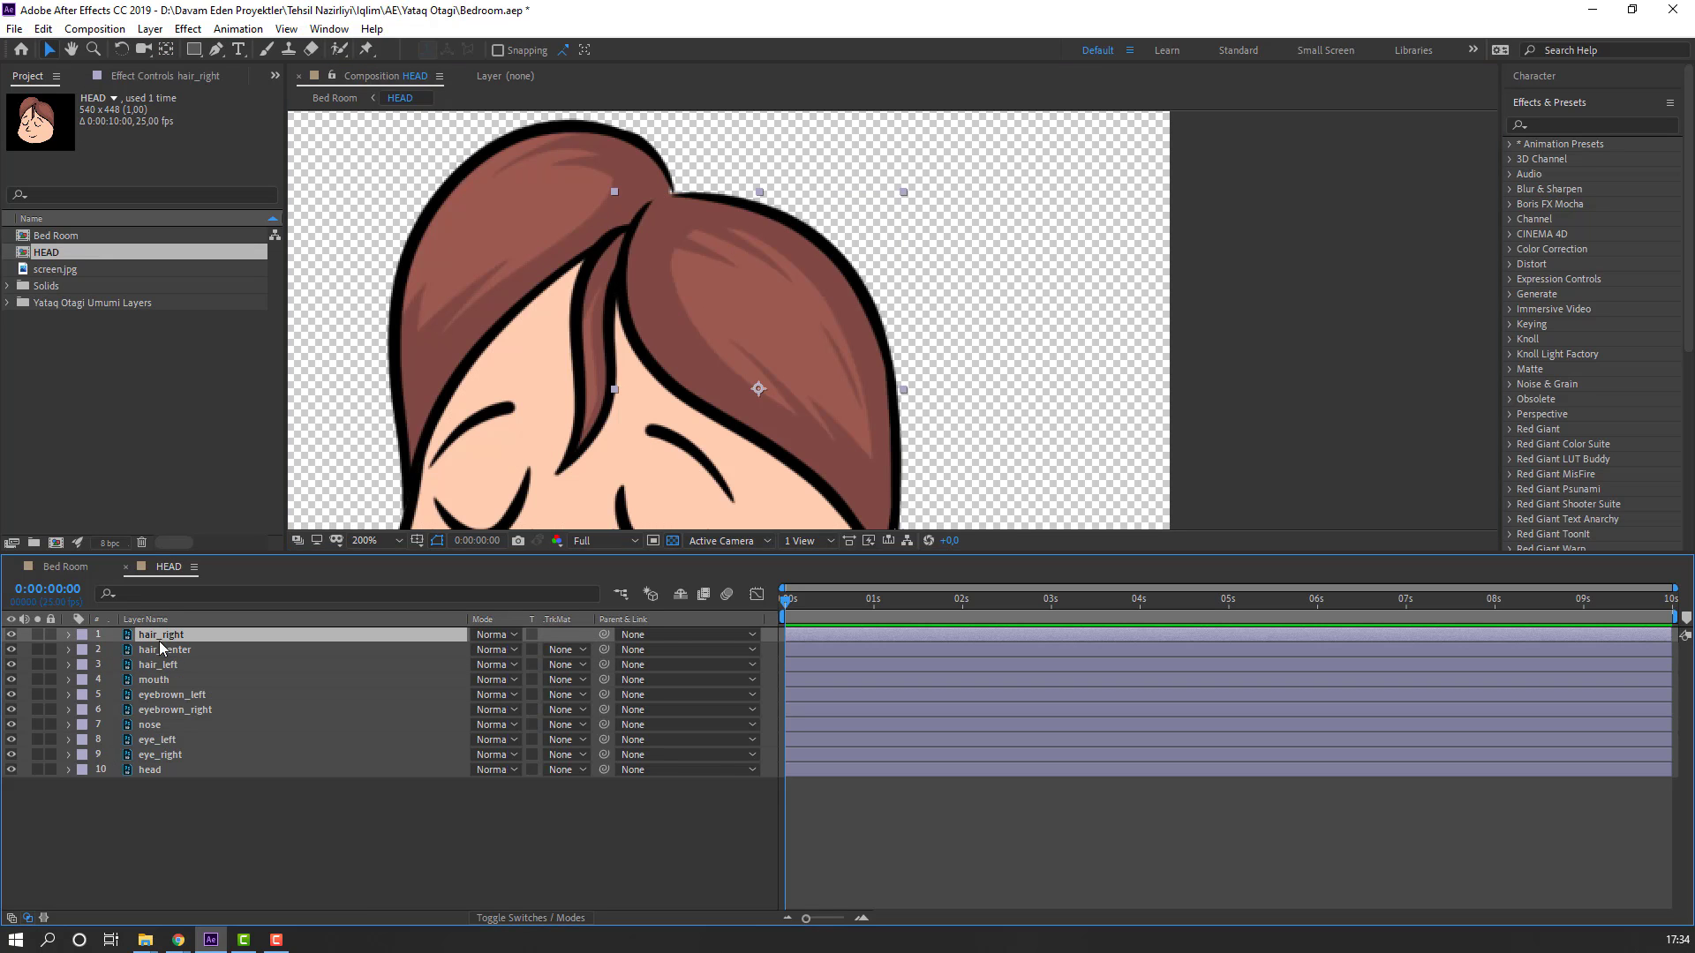
click(36, 635)
drag(717, 369, 621, 209)
click(167, 53)
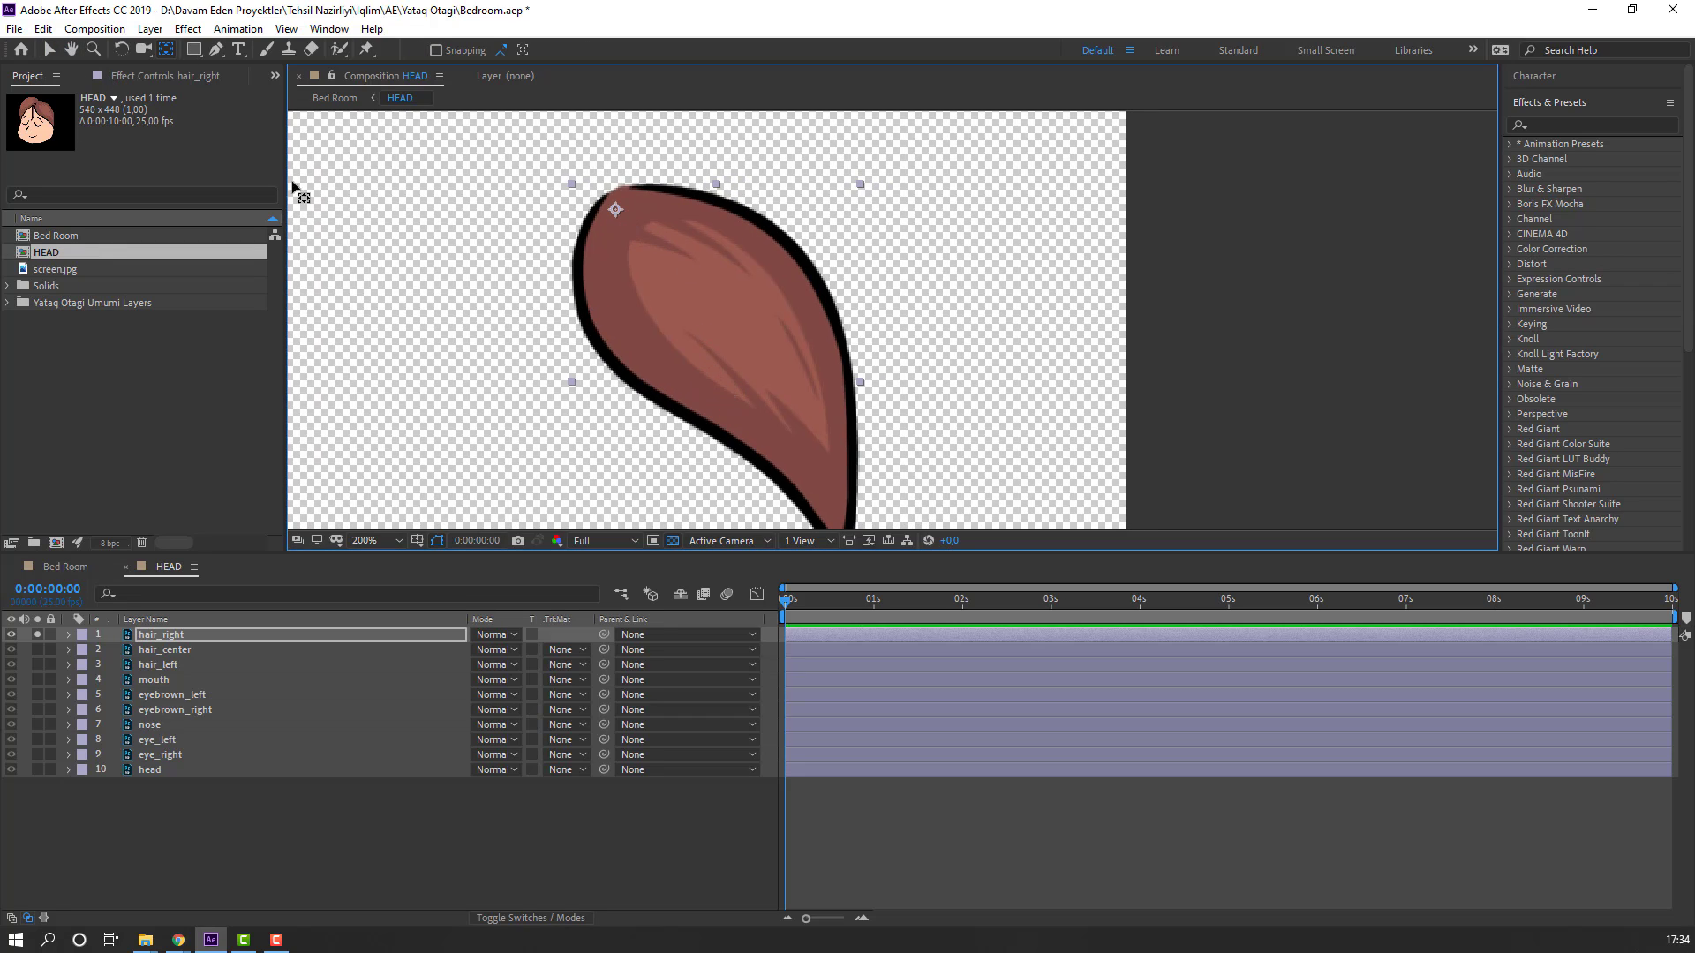
click(51, 51)
click(37, 634)
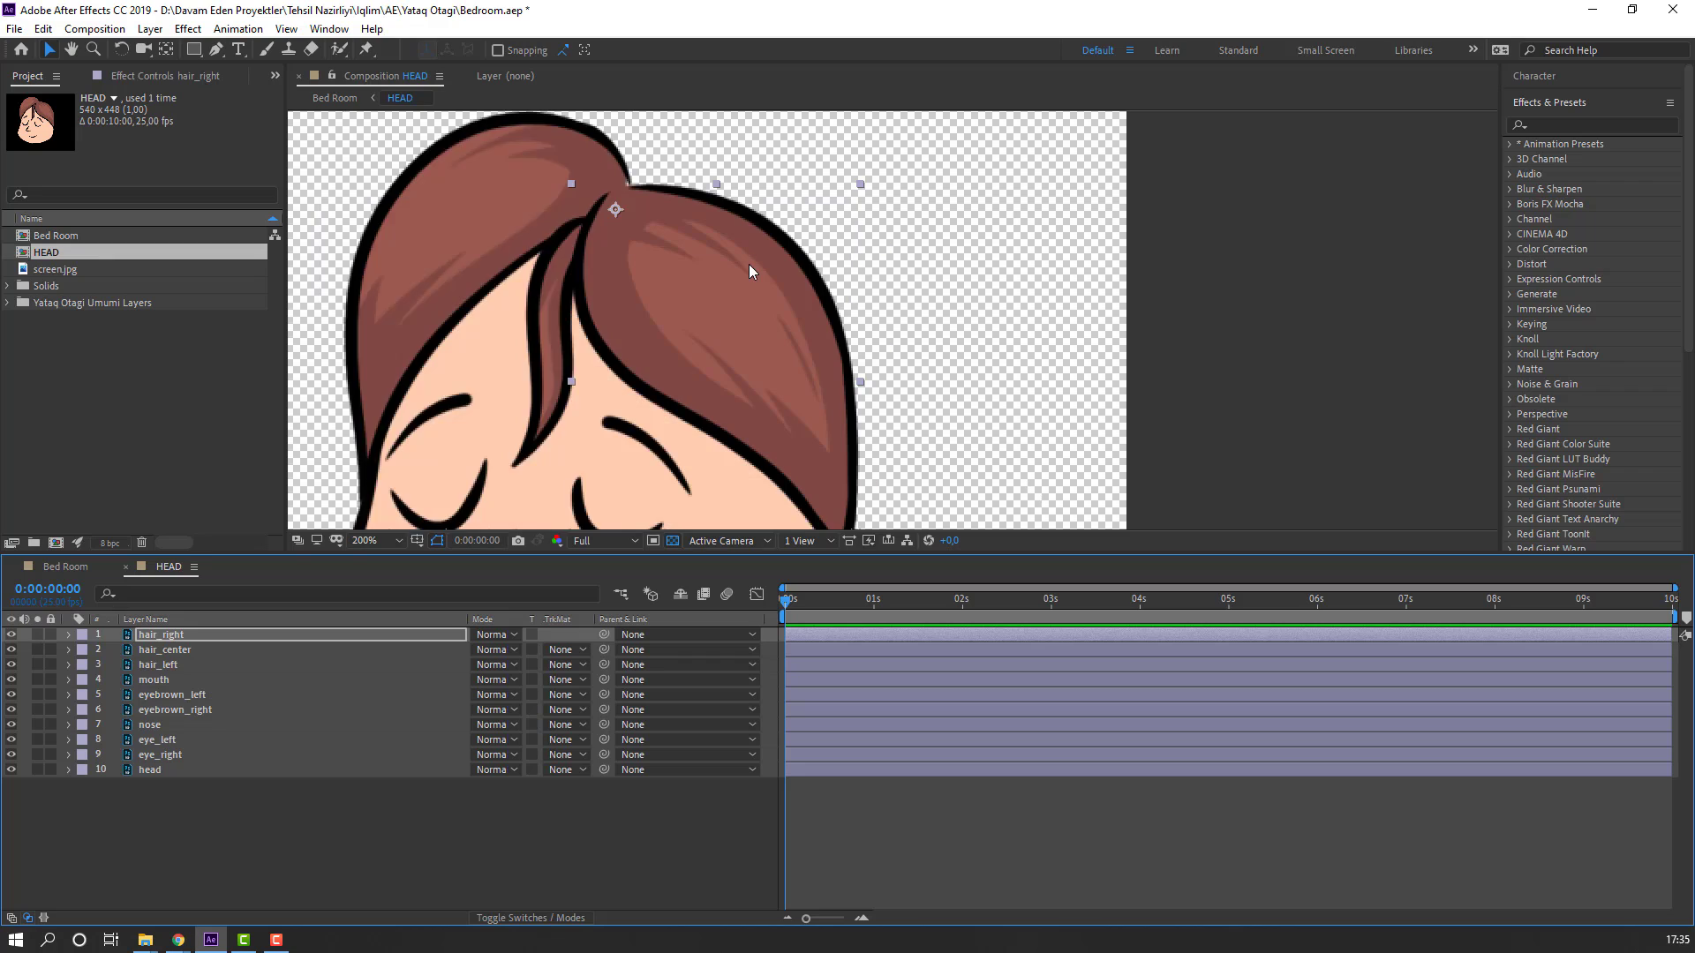
Step: Test the rotation of the hair_center and hair_left layers around their new anchor points, restoring both to 0°
scroll(749, 263, down, 2)
click(177, 667)
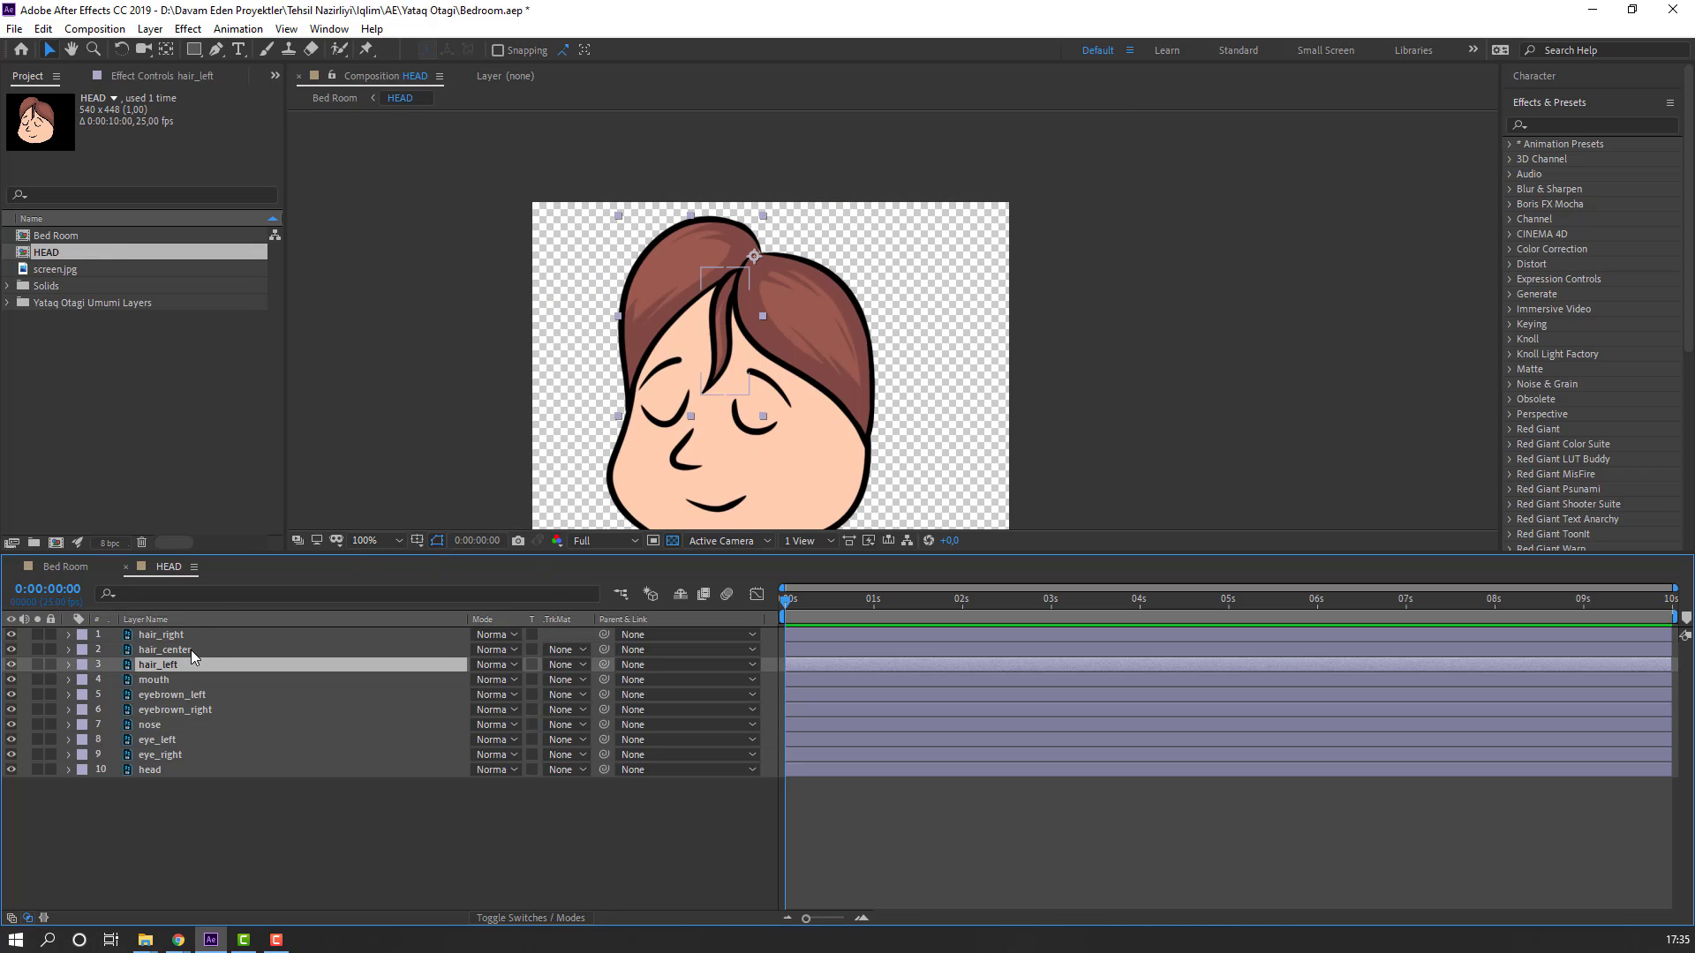
click(190, 651)
key(r)
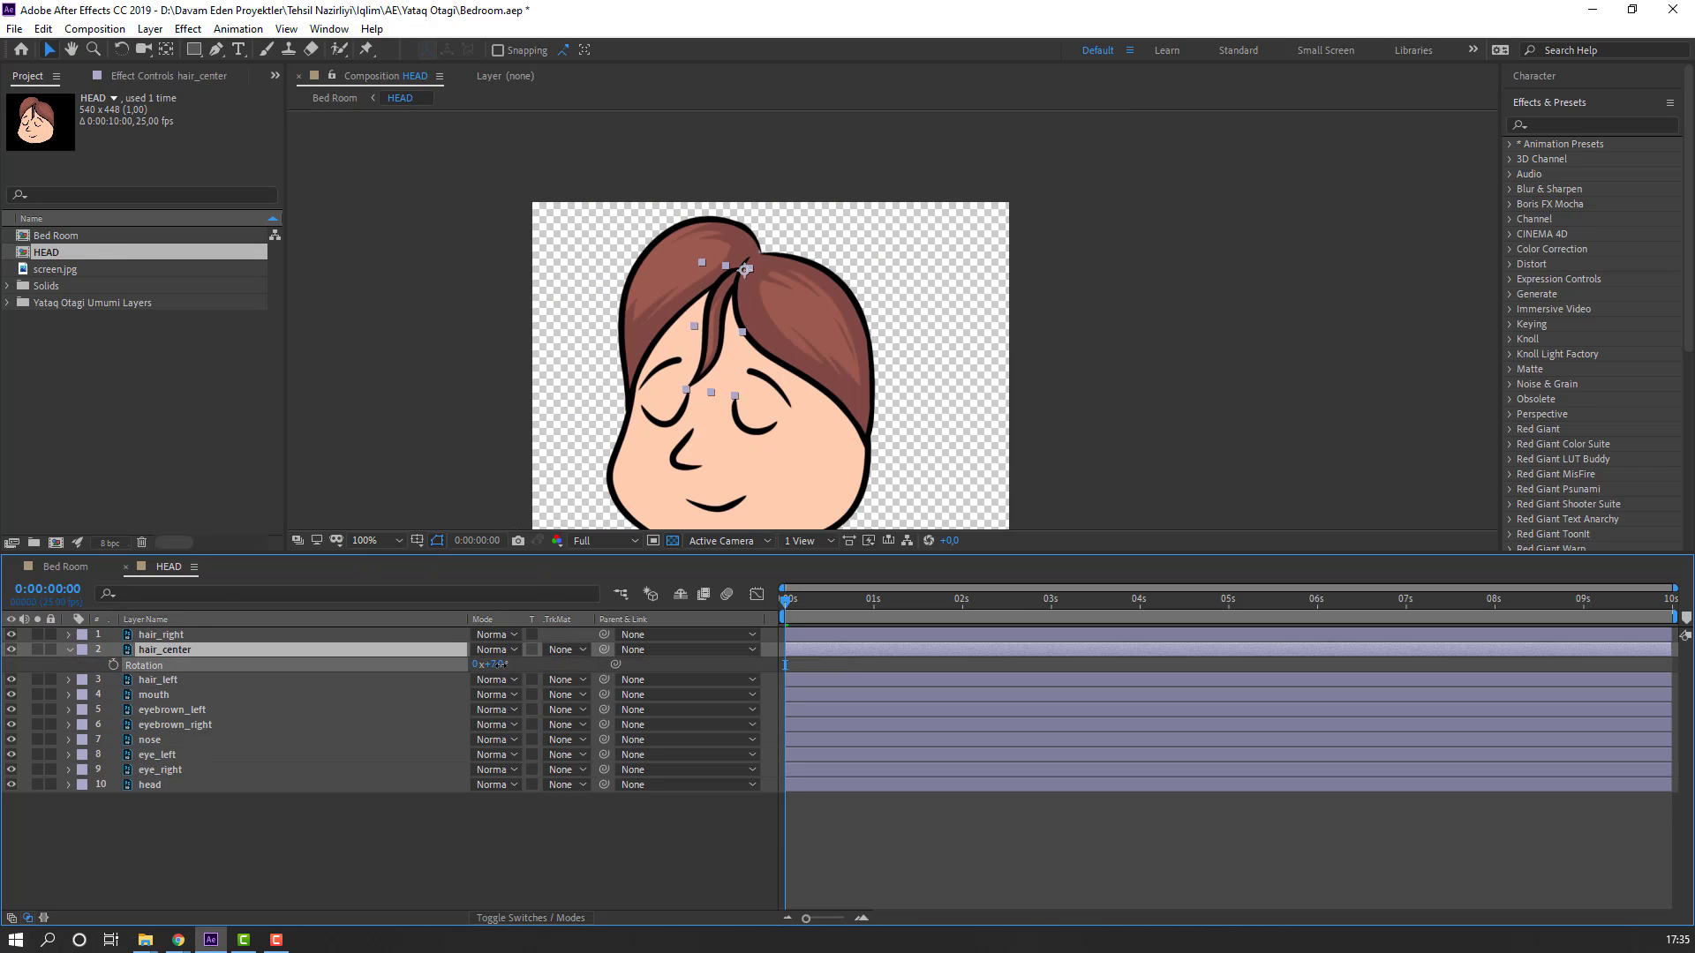
click(151, 678)
key(r)
drag(510, 694, 59, 637)
Step: Check the rotation of the hair_right layer and collapse the rotation properties of the hair layers
click(161, 634)
key(r)
click(70, 634)
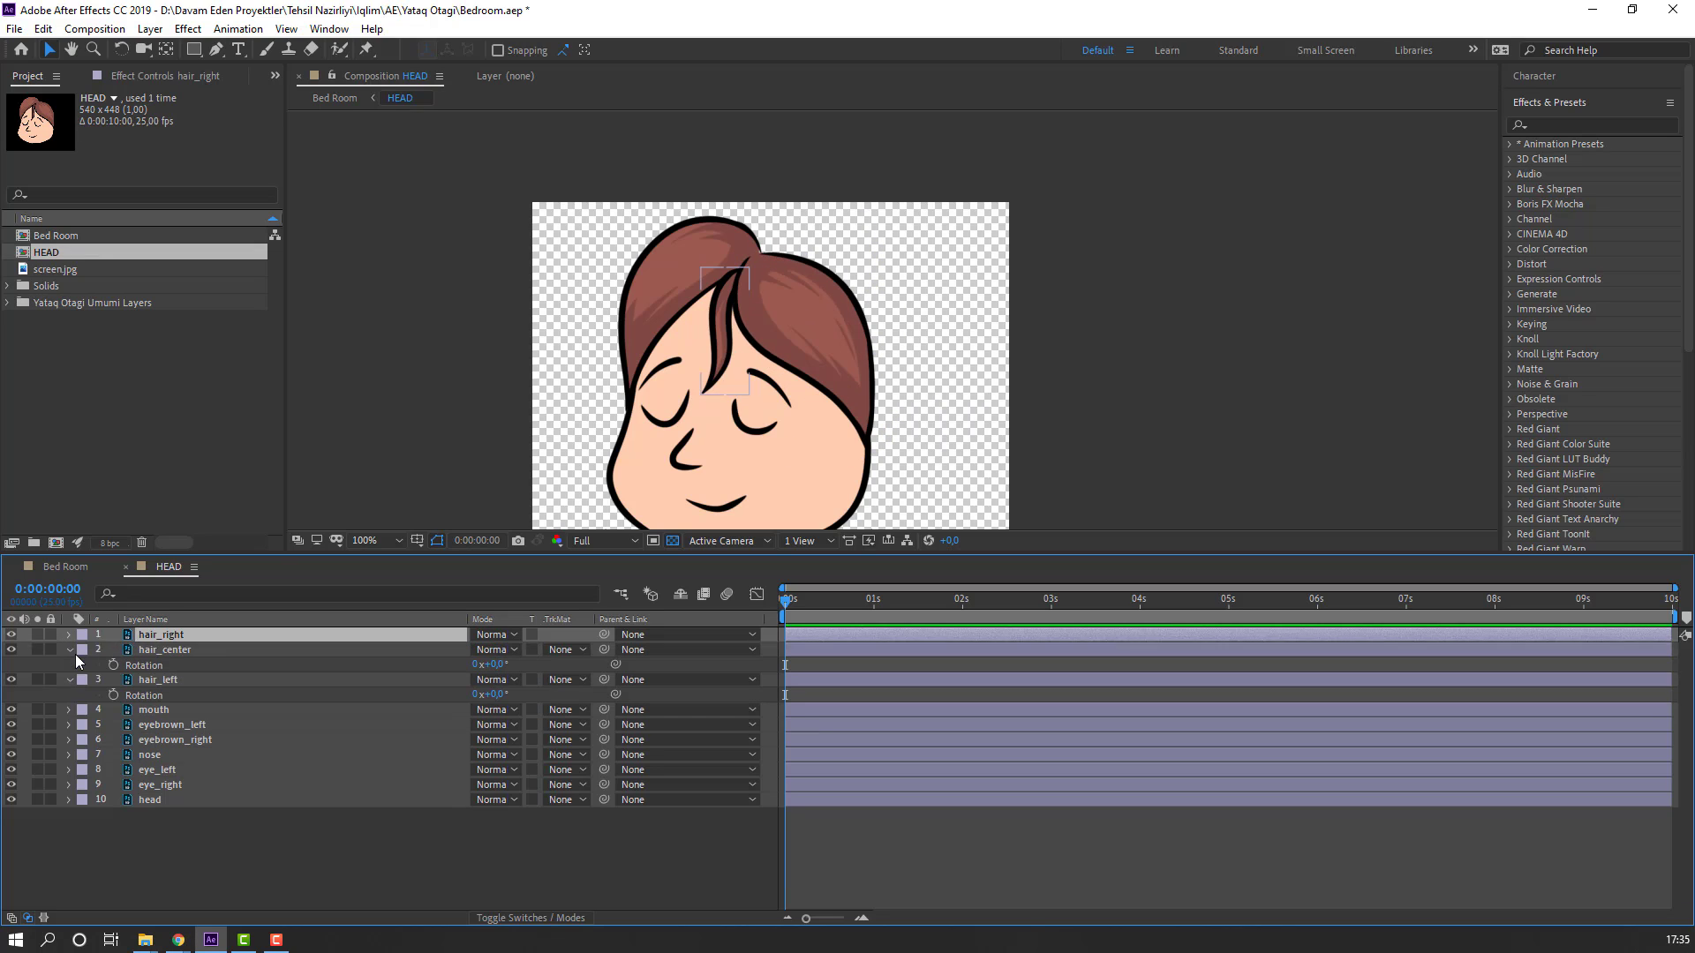
click(70, 649)
click(70, 664)
Step: Add a new null object to the HEAD composition
scroll(673, 430, down, 2)
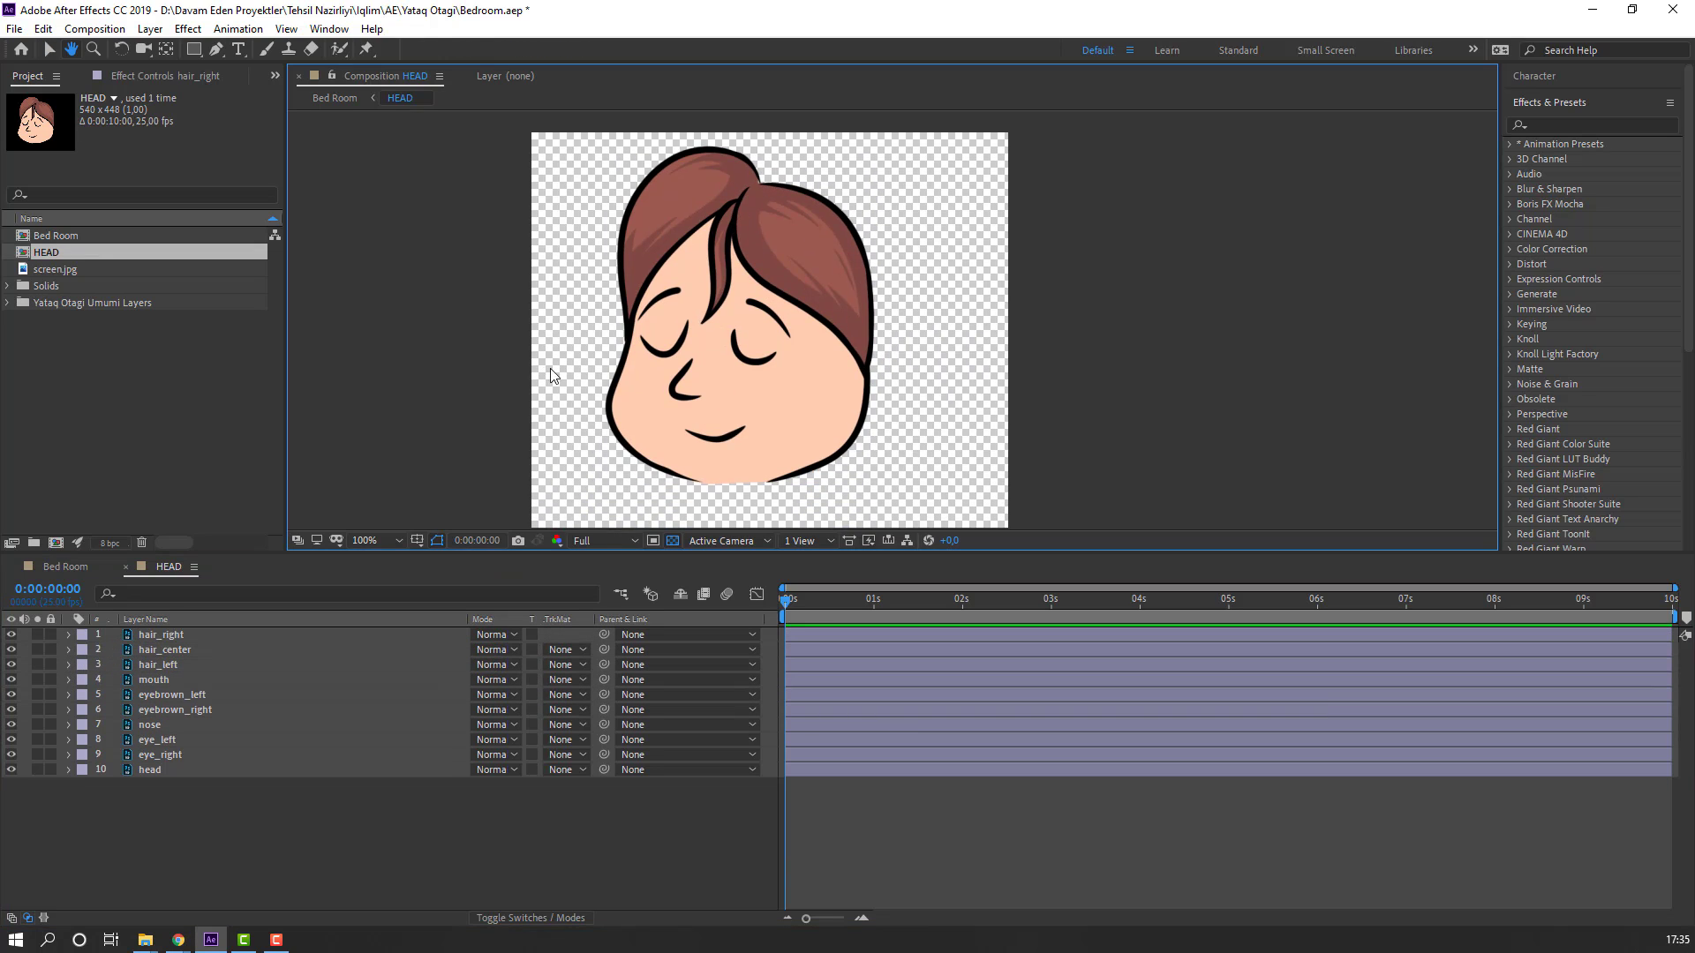
right_click(316, 834)
click(291, 805)
right_click(247, 802)
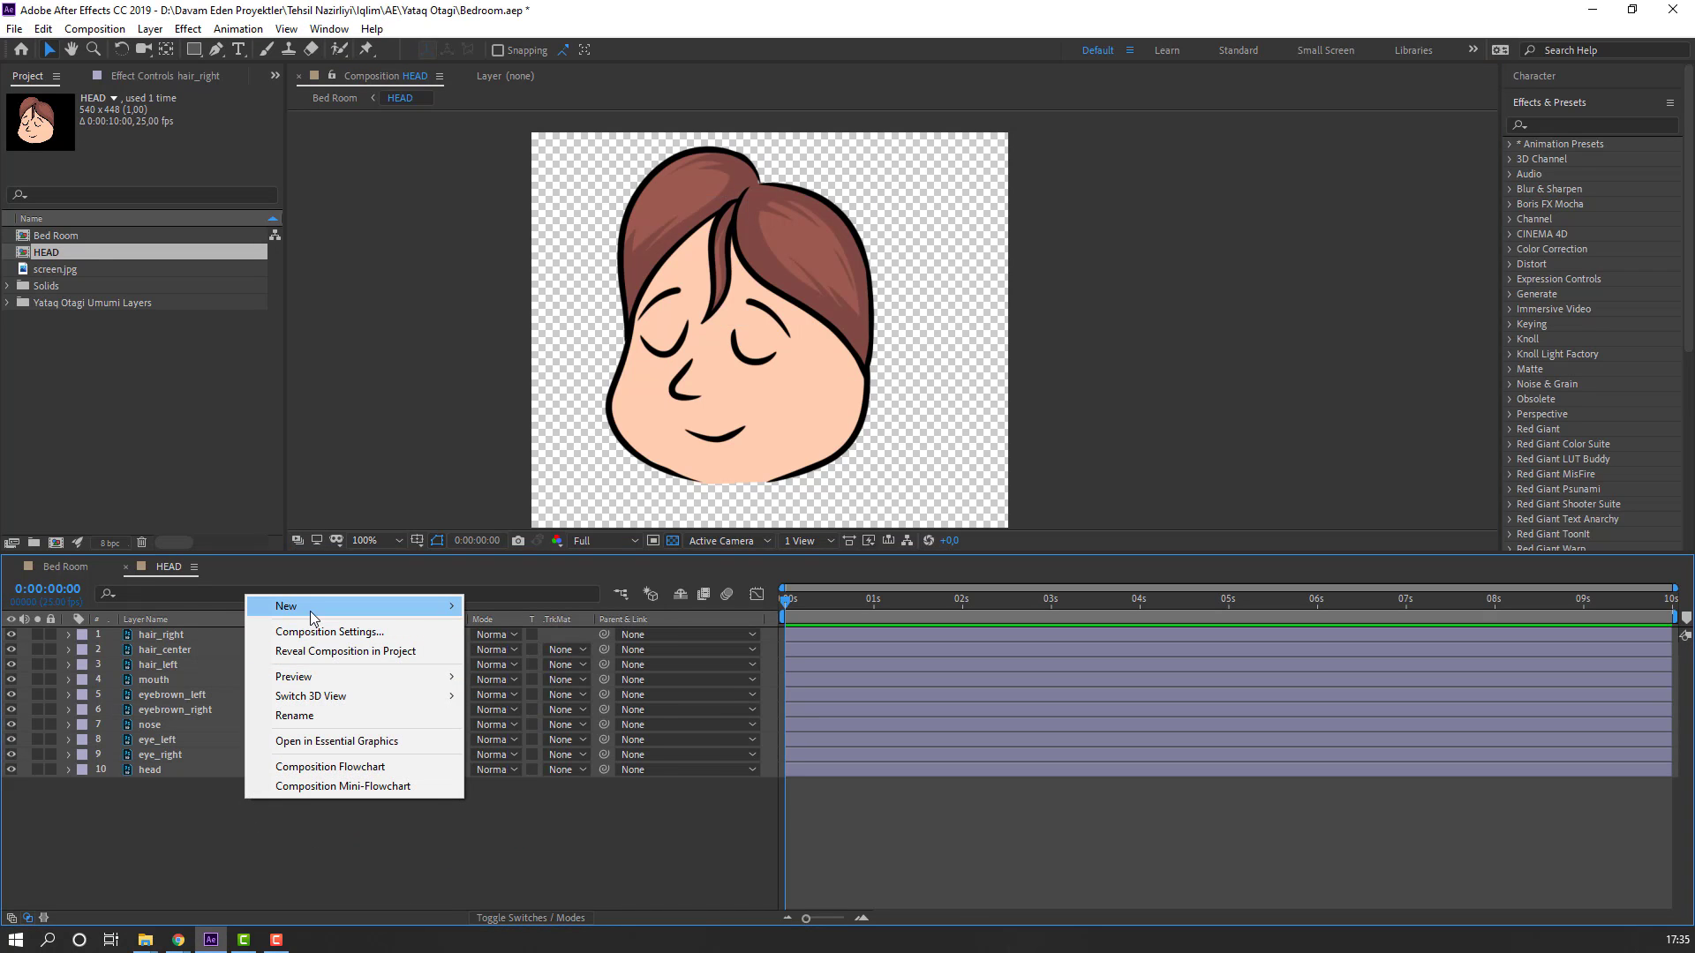
mouse_move(310, 611)
click(512, 710)
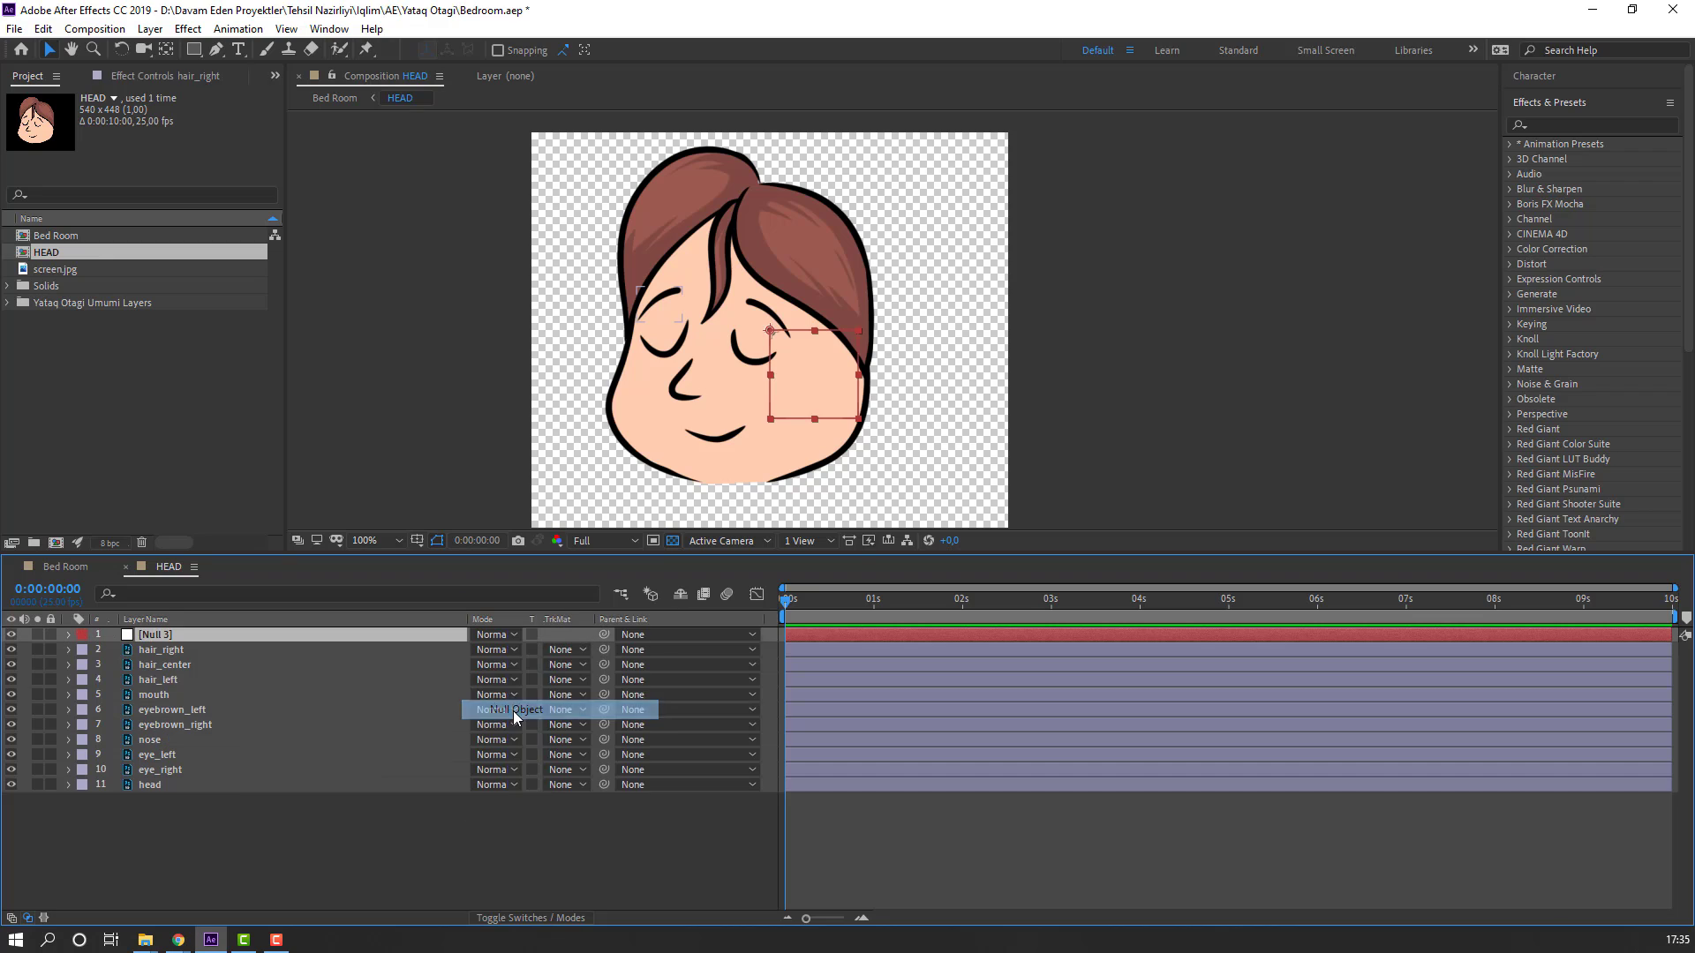
Step: Rename the new null object as Face Control
key(Return)
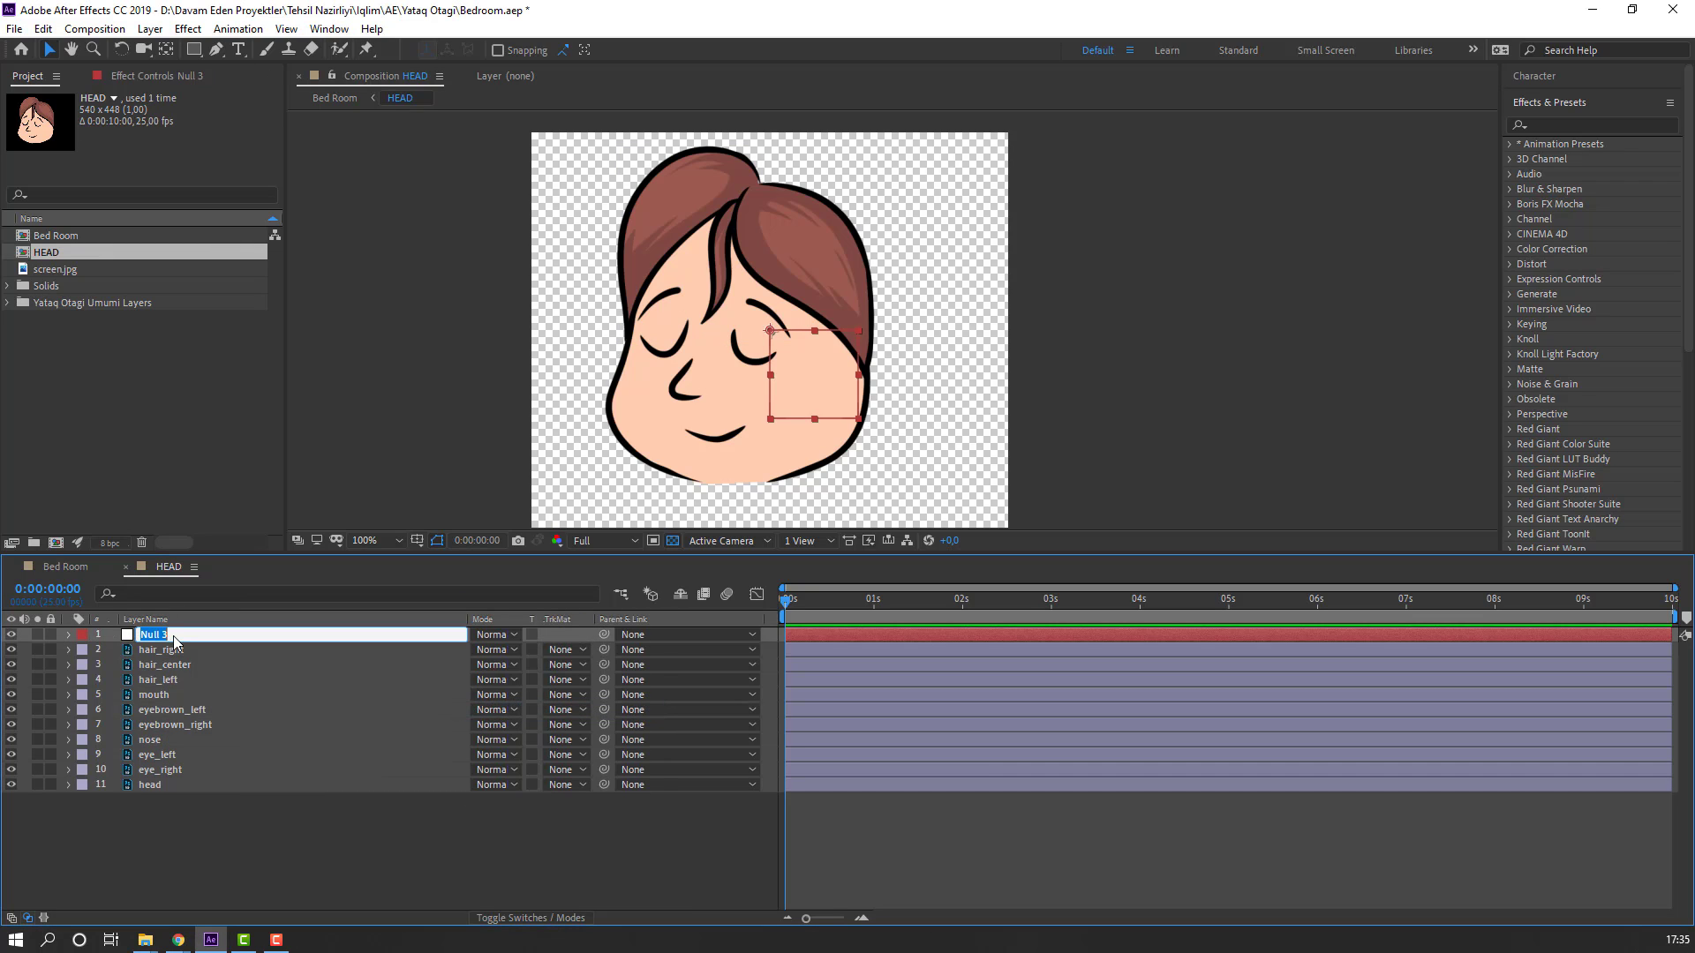
text(Face Control)
key(Return)
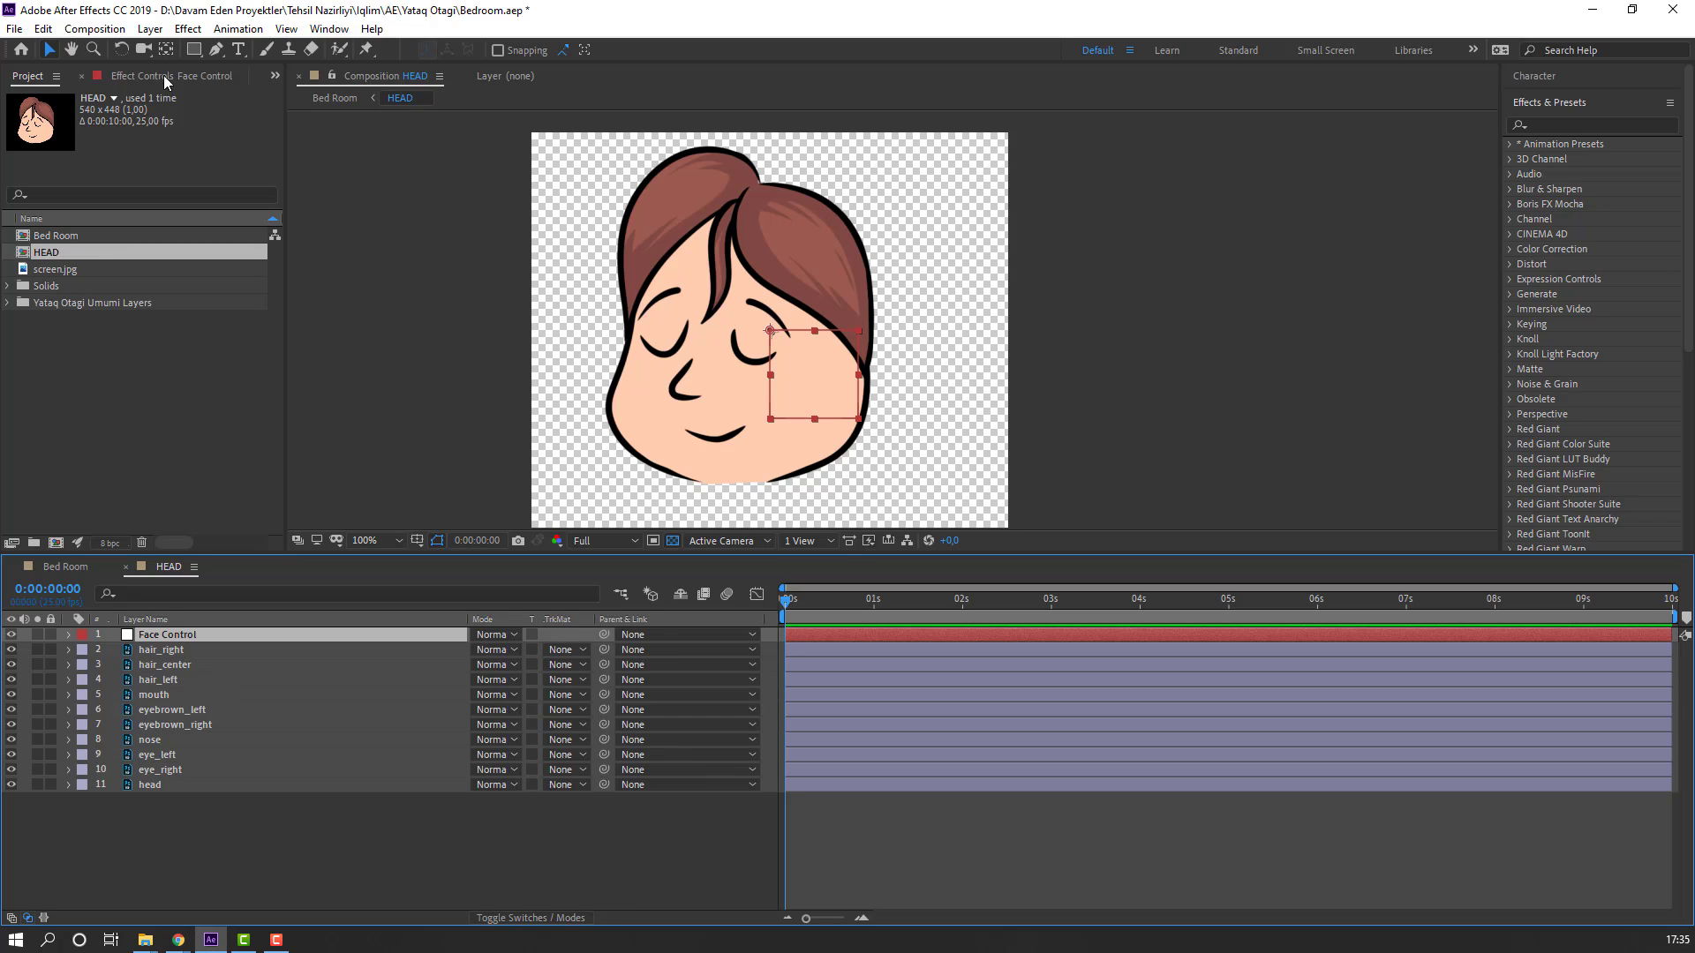
Step: Move the anchor point of the Face Control null to the centre of its square
click(168, 53)
key(period)
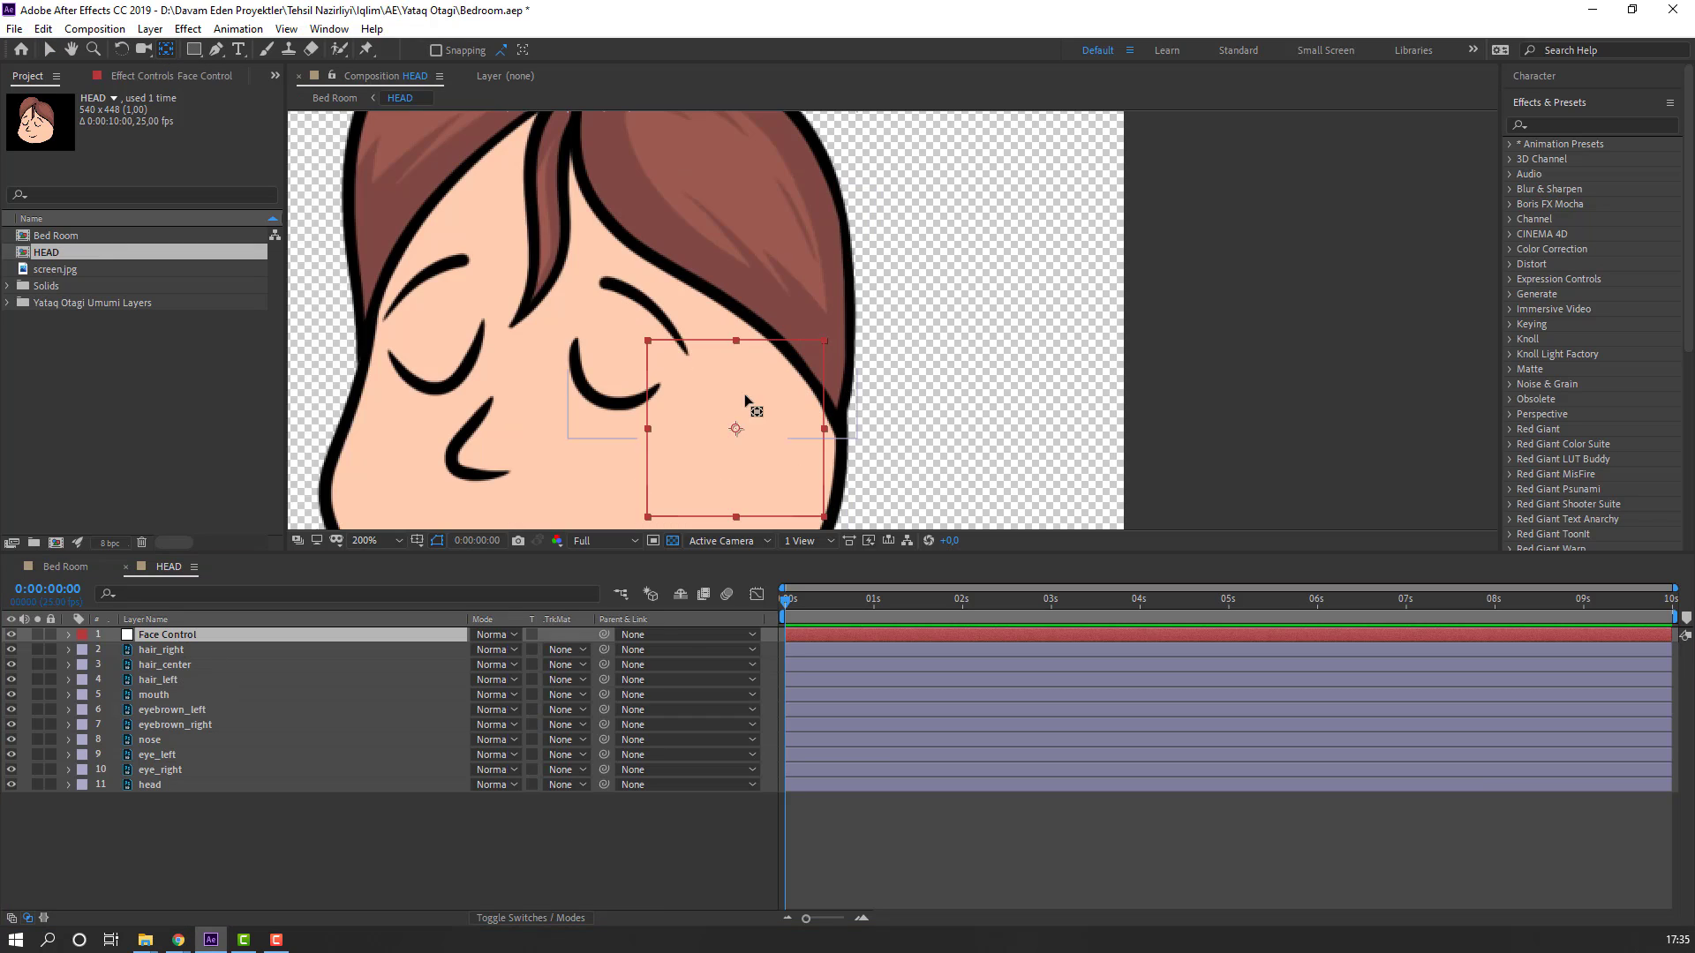
click(51, 57)
key(comma)
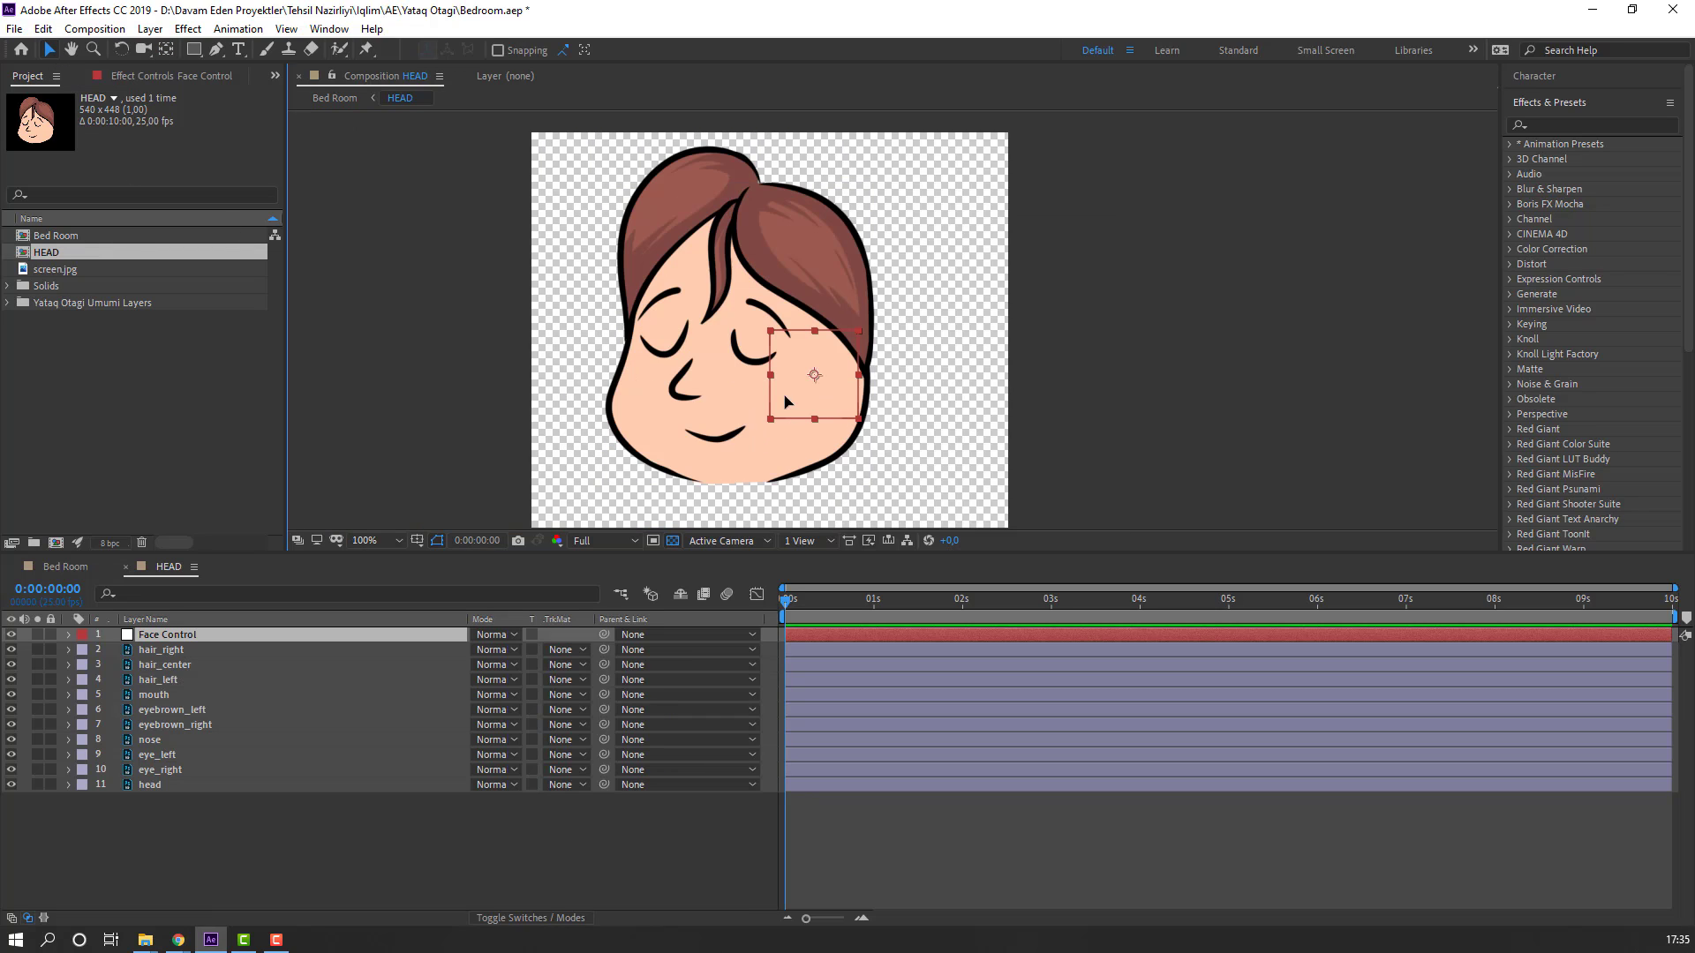
Step: Place the Face Control null over the middle of the face and scale it to 135%
click(749, 391)
key(s)
drag(497, 650, 540, 650)
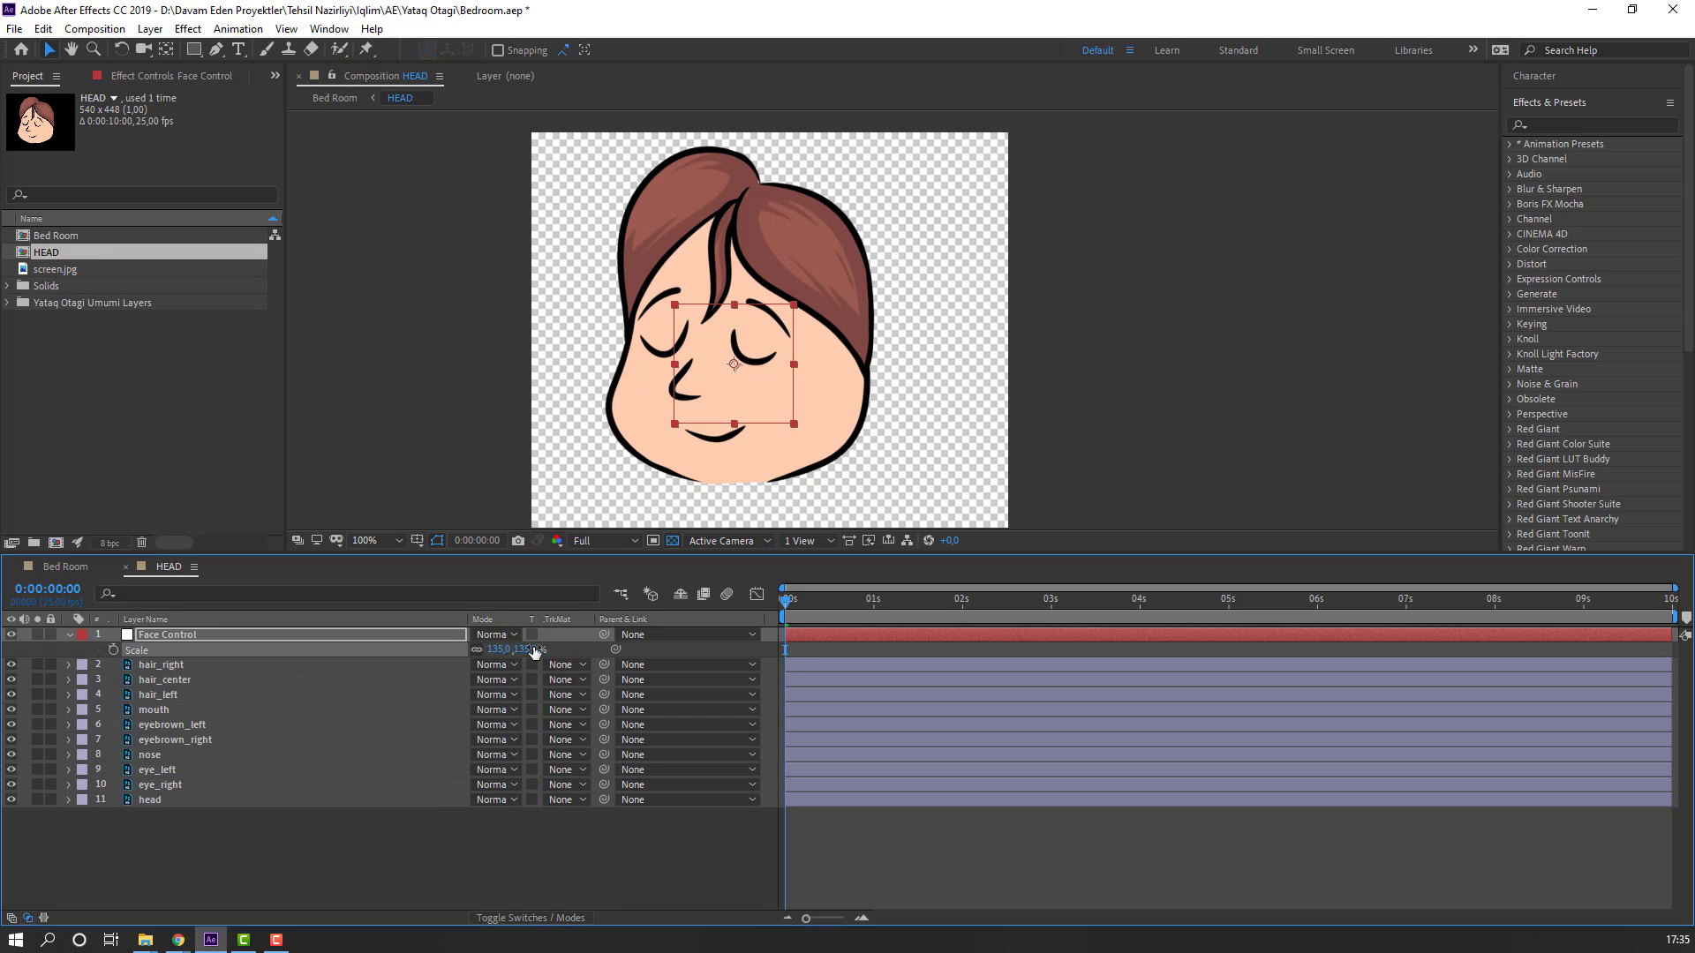
click(69, 634)
click(167, 860)
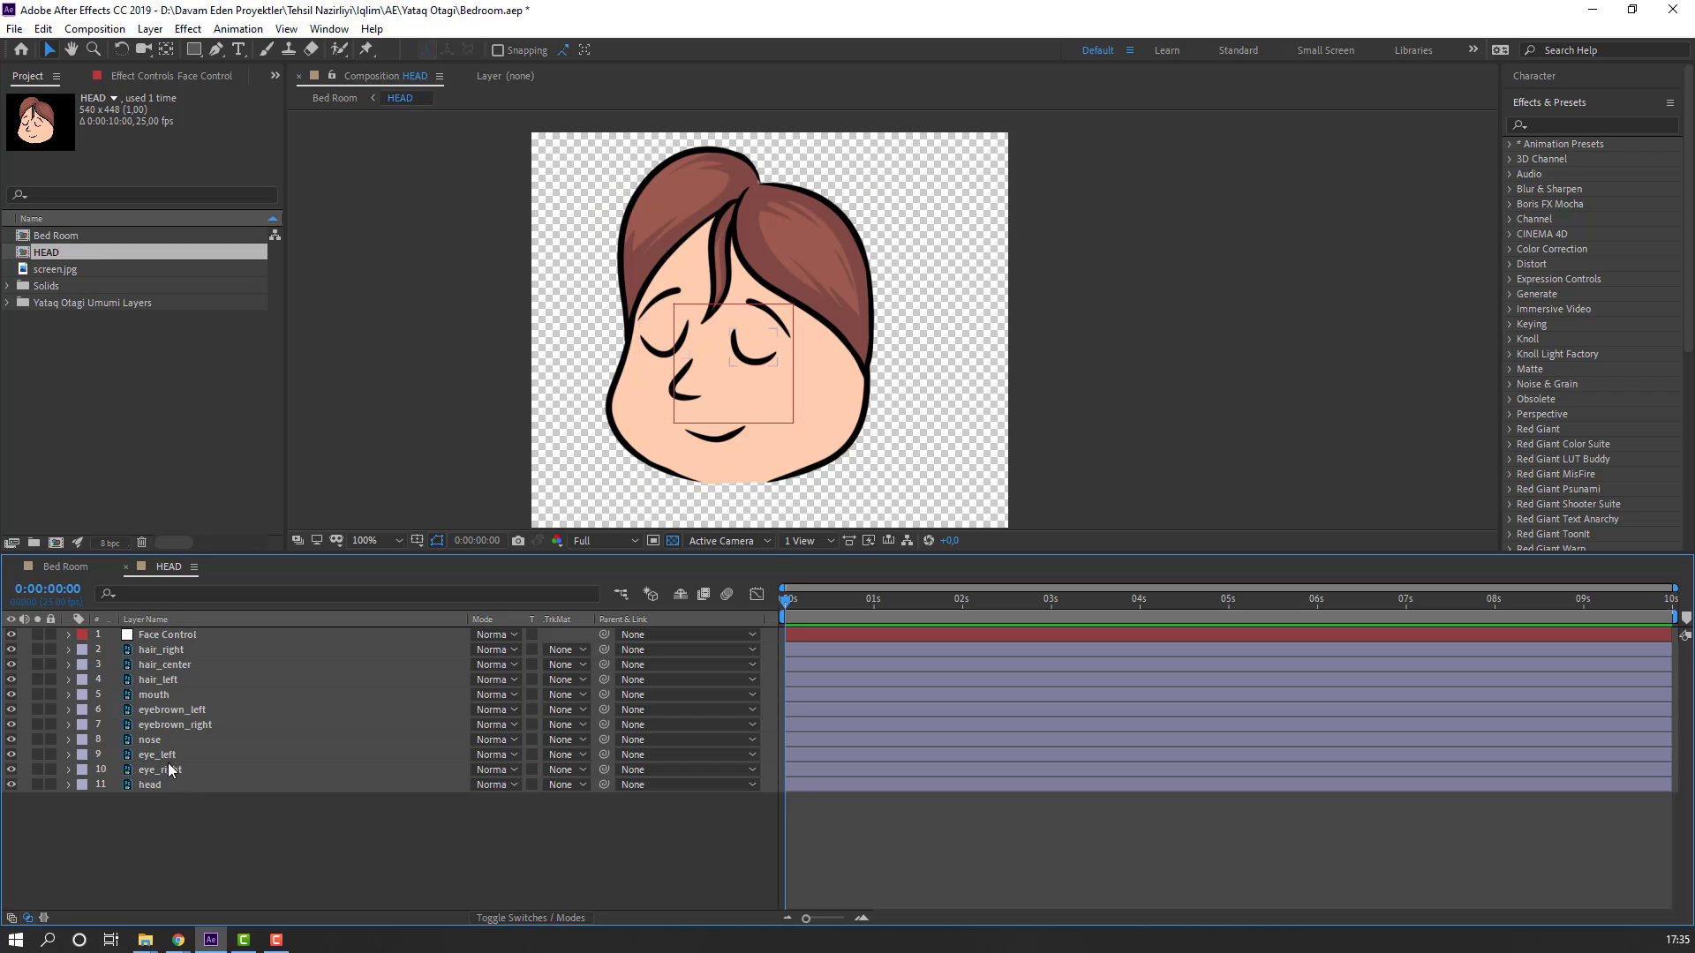
Step: Parent the mouth, eyebrow_left, eyebrow_right, nose, eye_left and eye_right layers to Face Control
click(167, 771)
ctrl+click(162, 756)
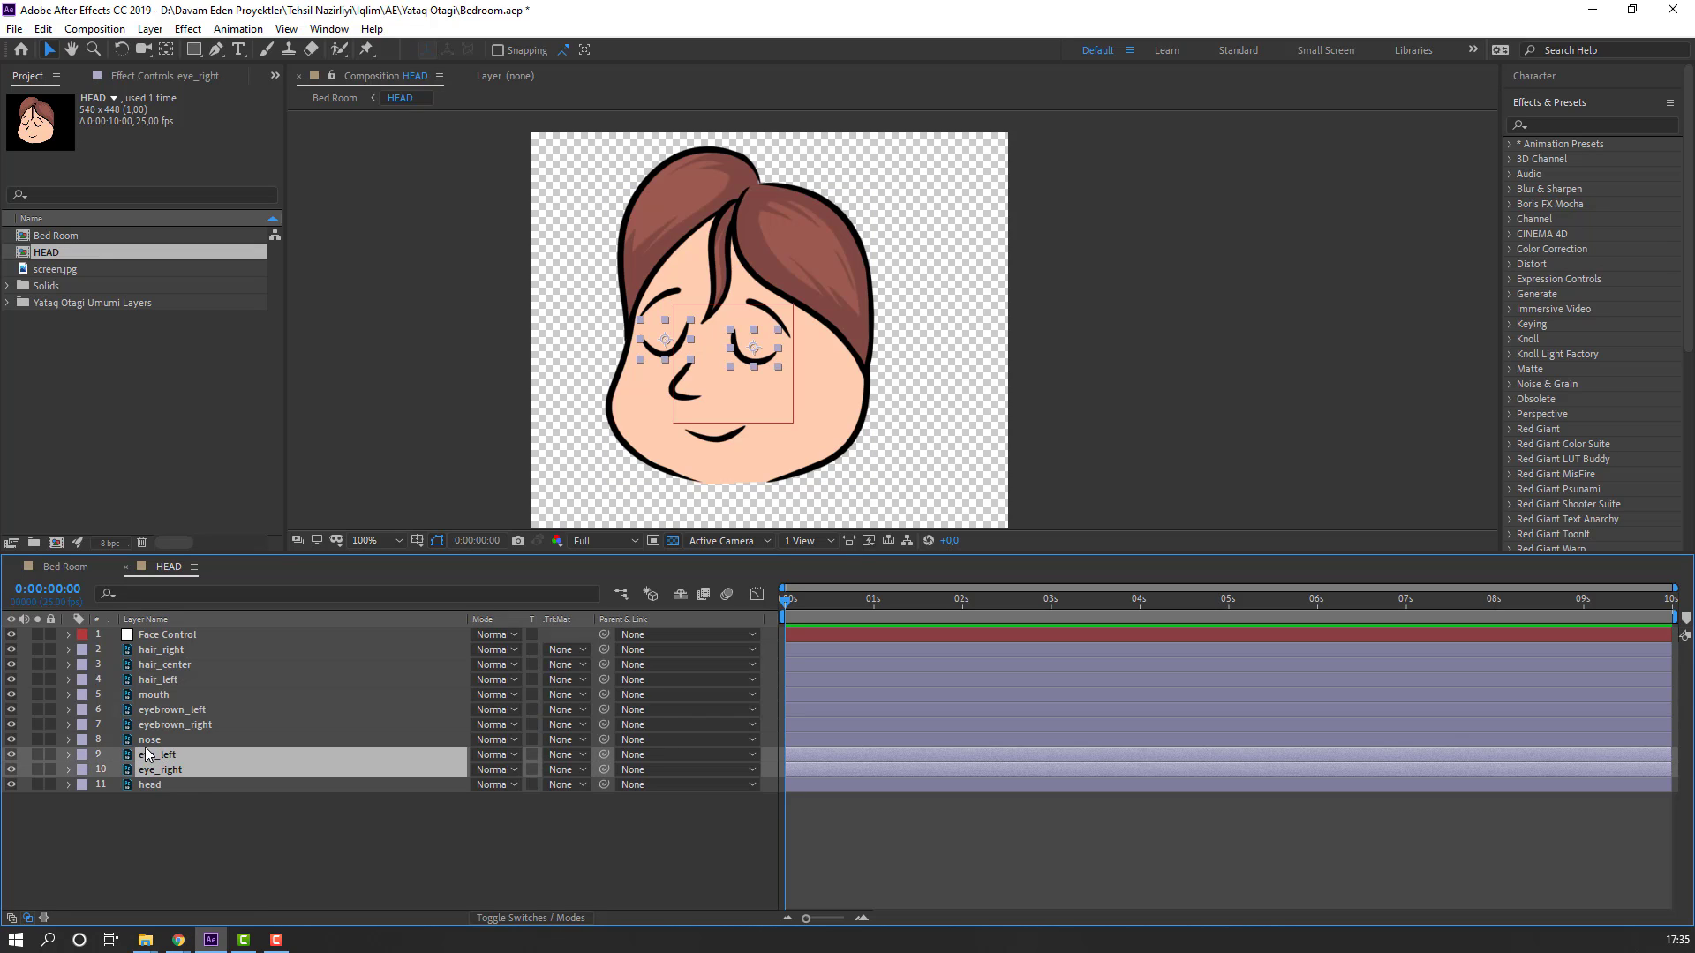
ctrl+click(151, 742)
ctrl+click(177, 725)
ctrl+click(177, 711)
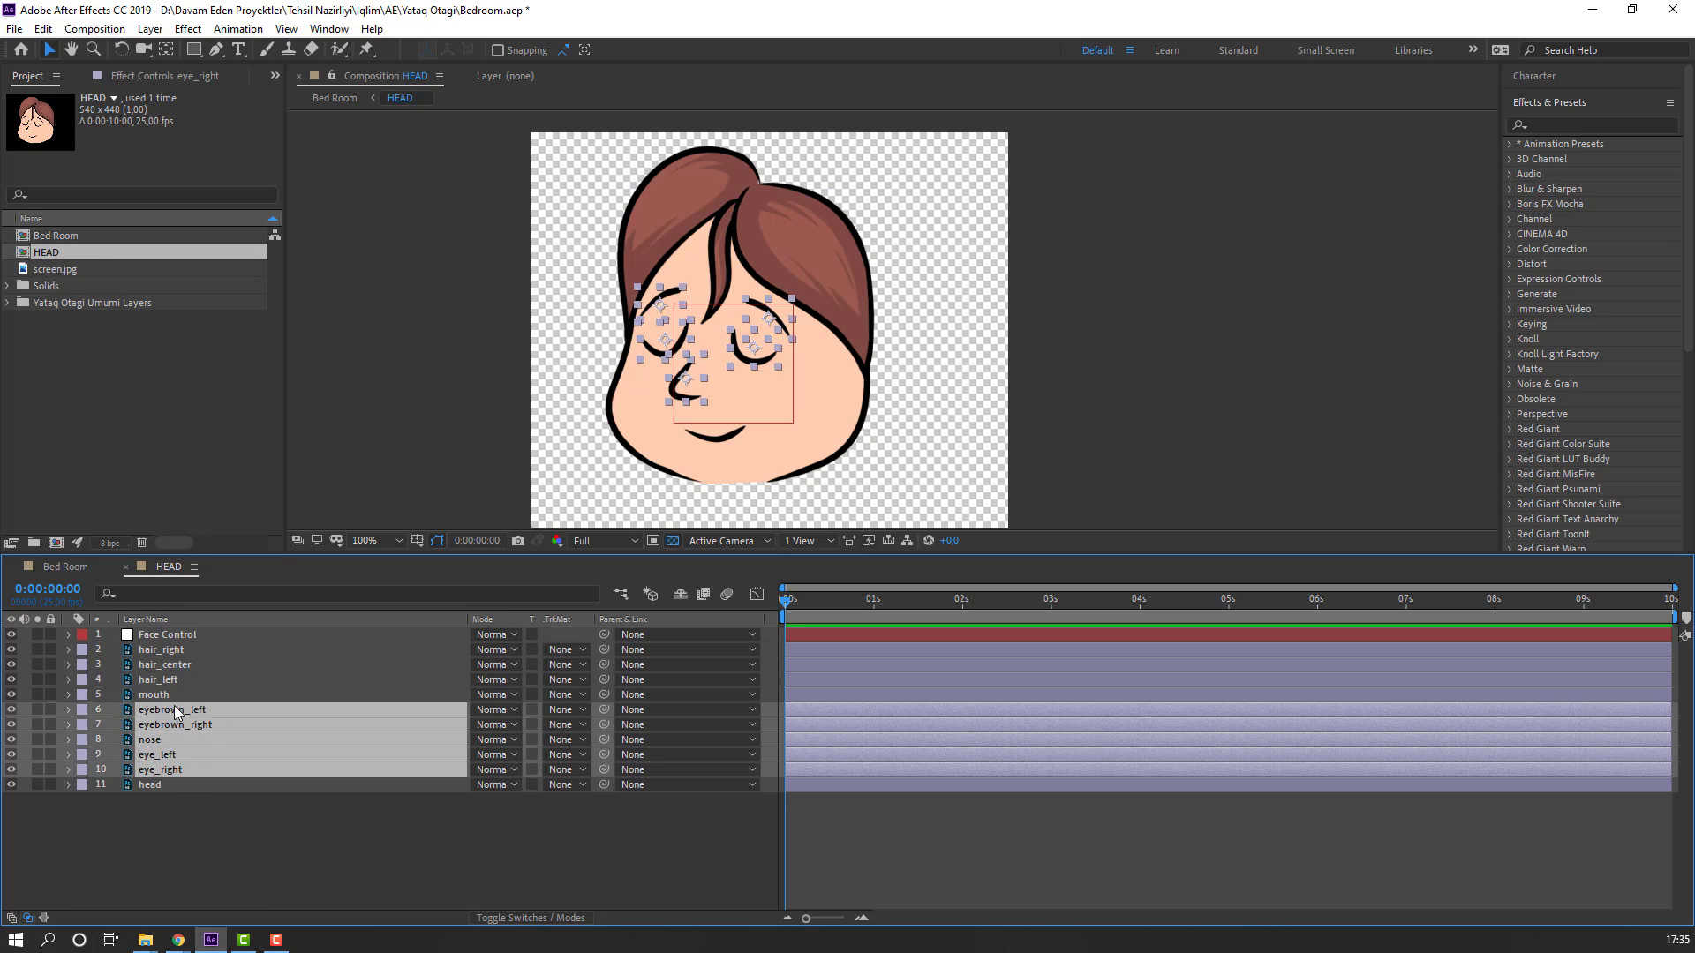
ctrl+click(161, 697)
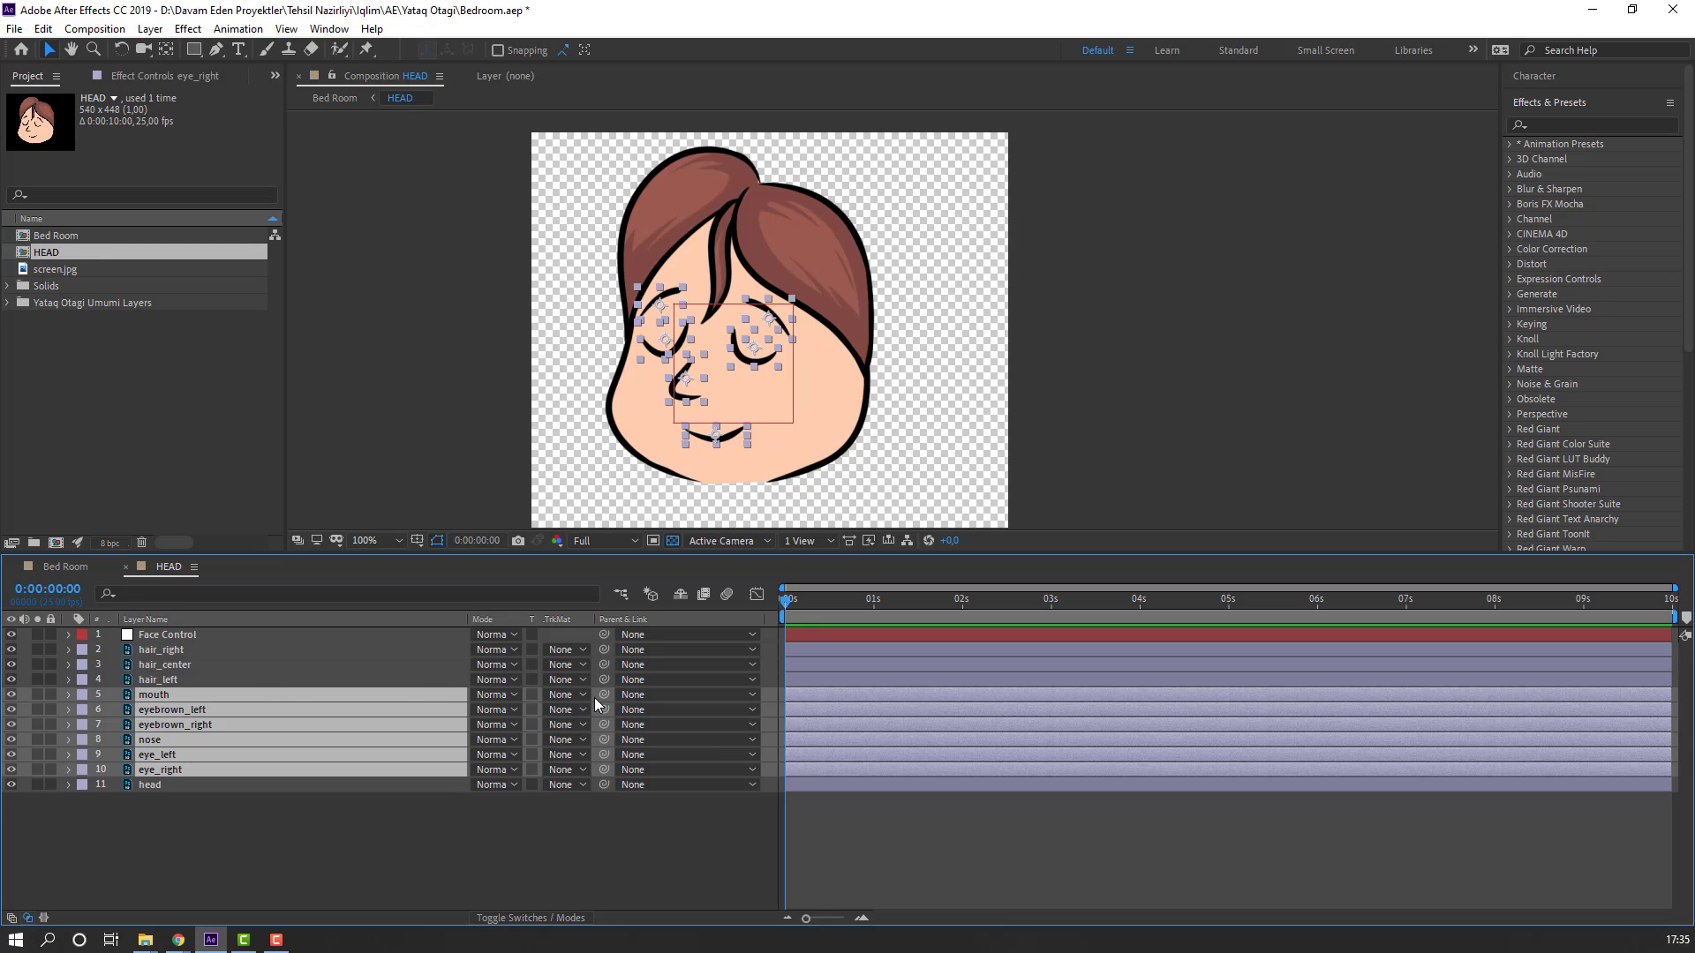
drag(604, 695, 168, 635)
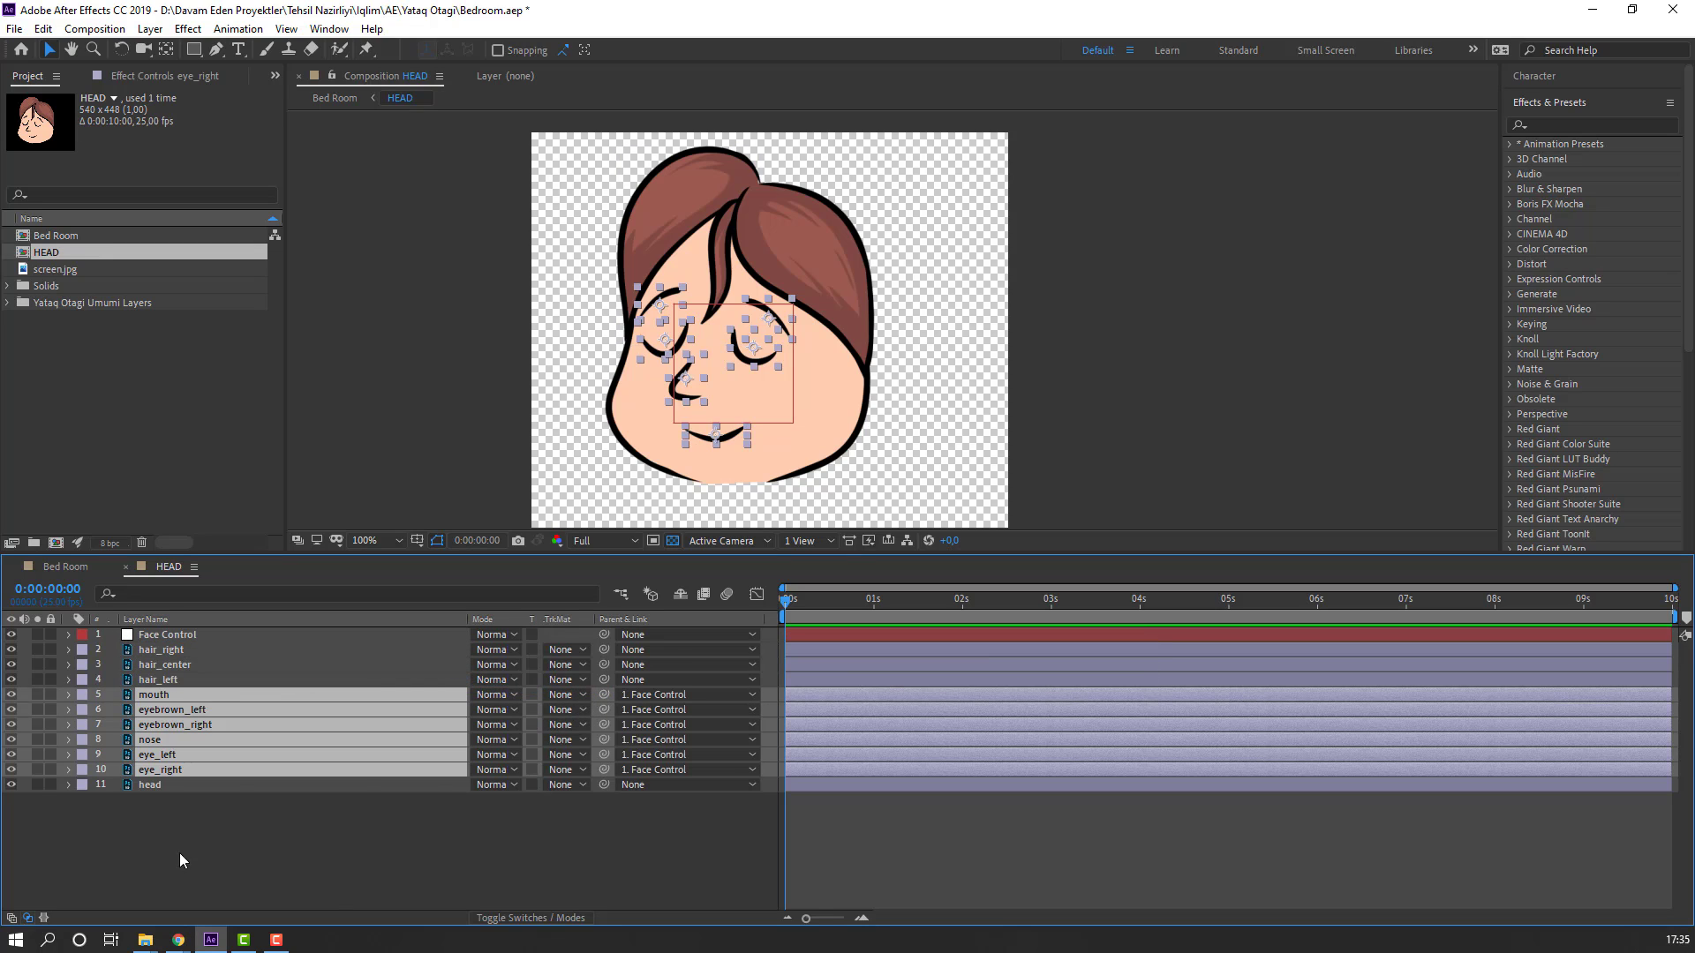
Step: Test how the facial features follow the Face Control null by shifting it slightly, restoring its position
click(734, 351)
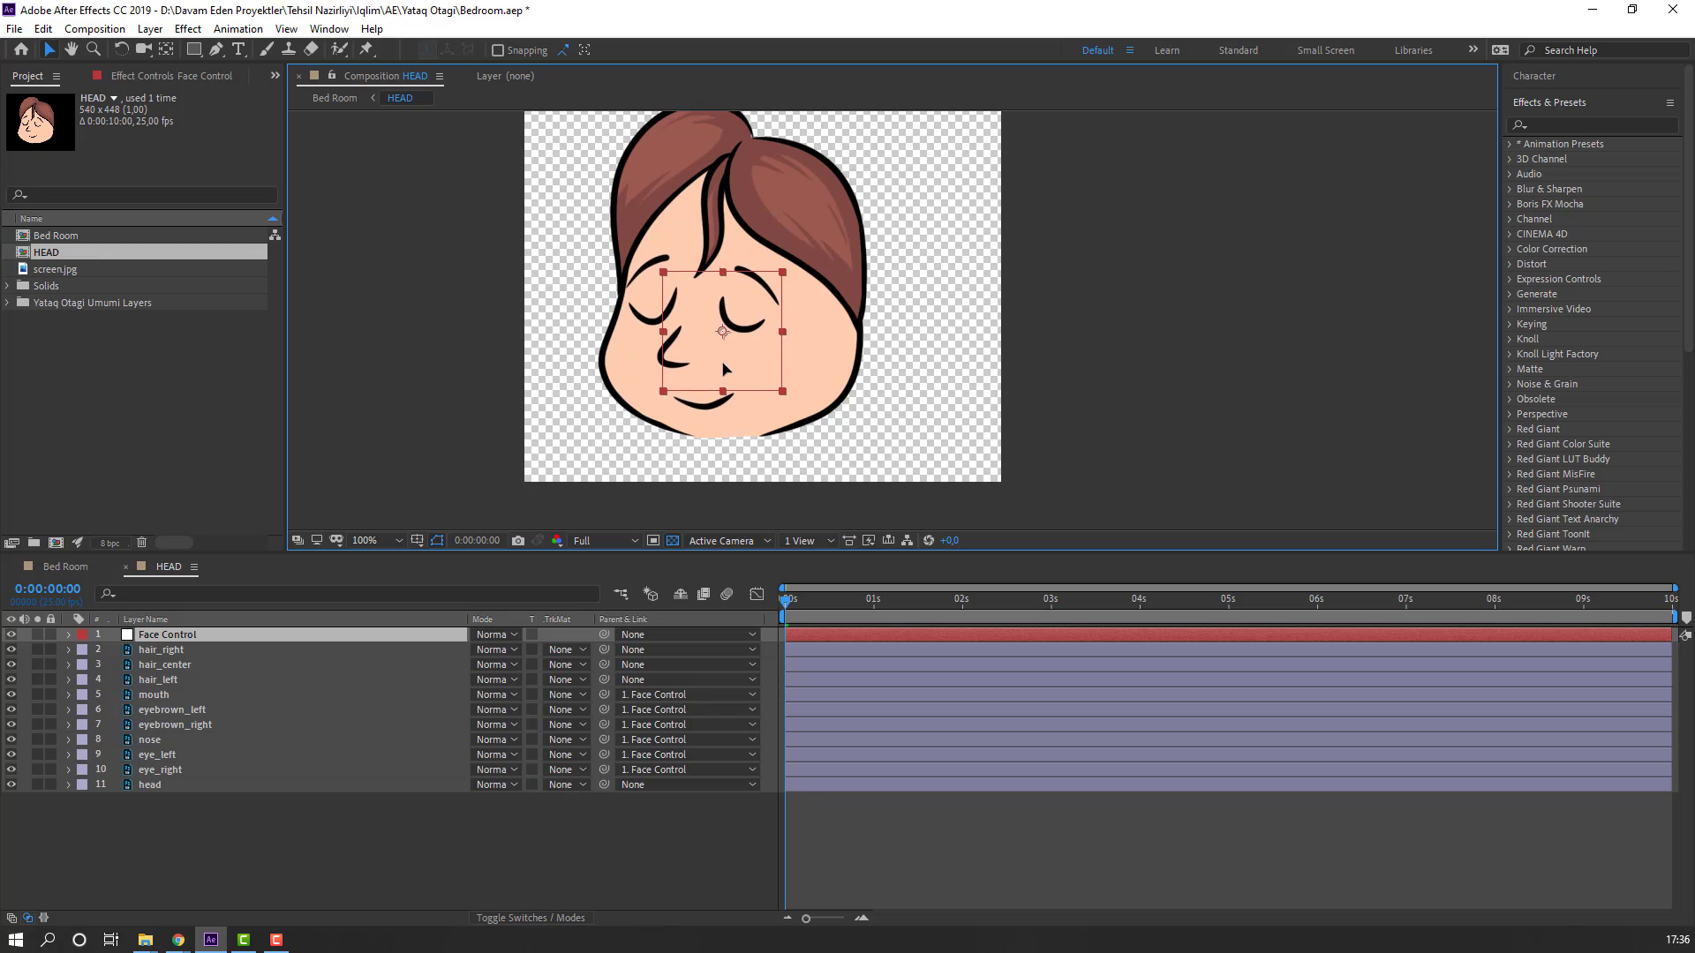
mouse_move(727, 351)
mouse_down()
mouse_move(711, 342)
mouse_move(722, 352)
mouse_up()
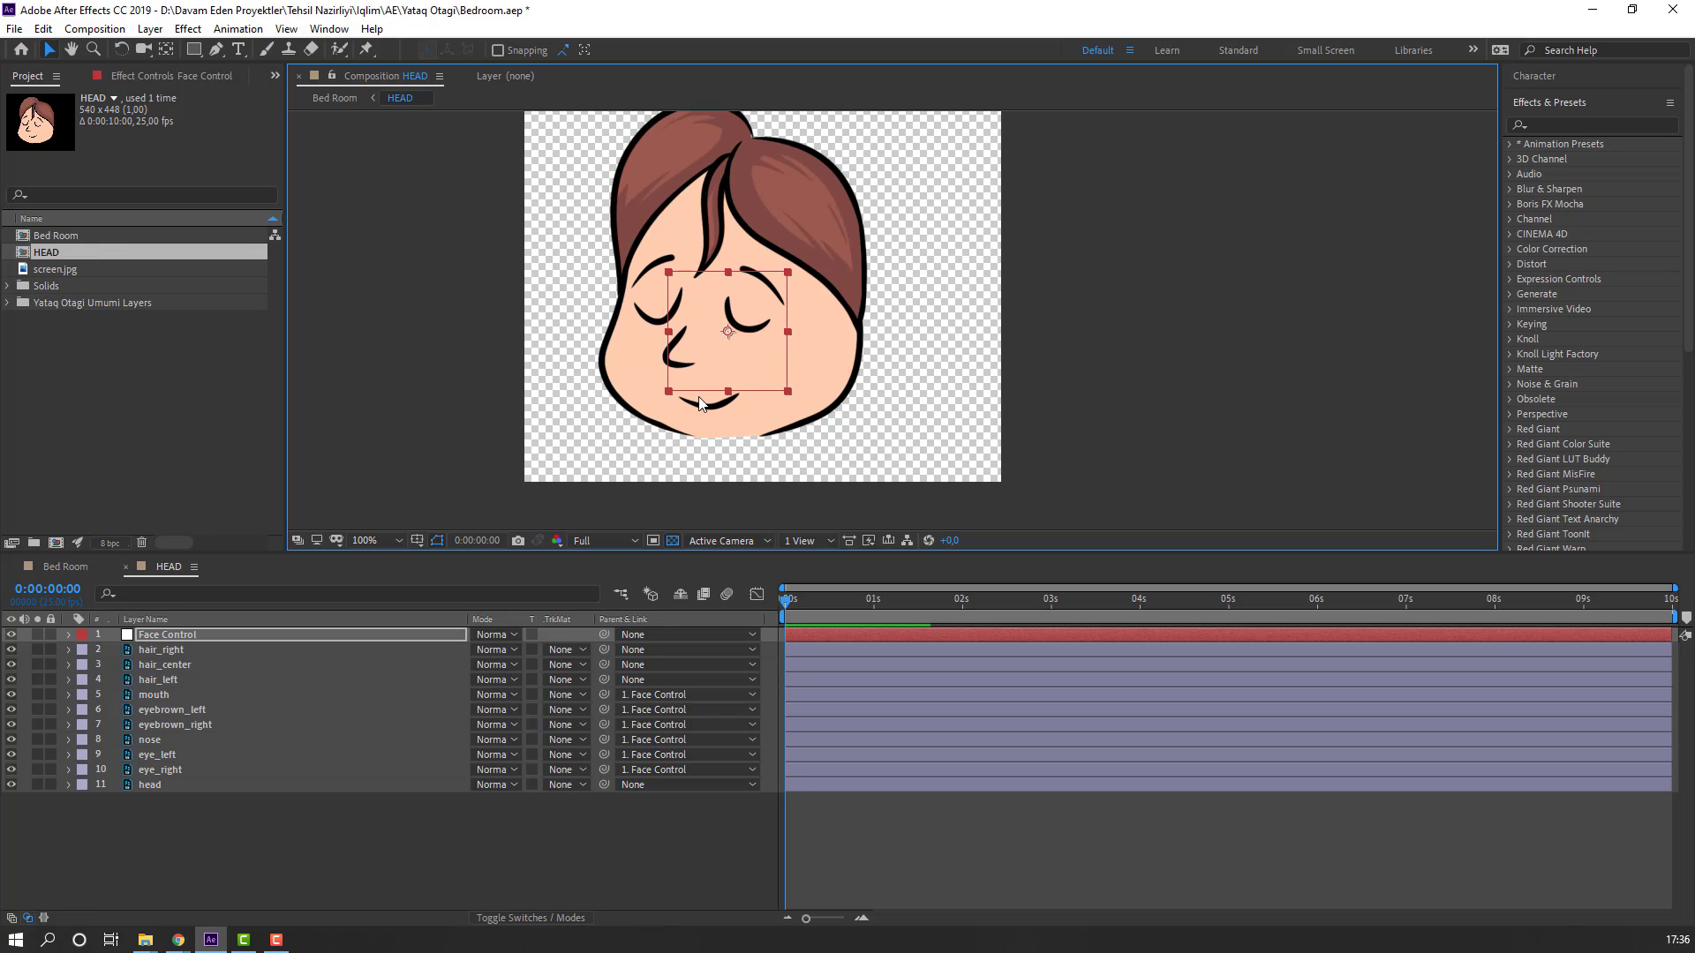
click(221, 861)
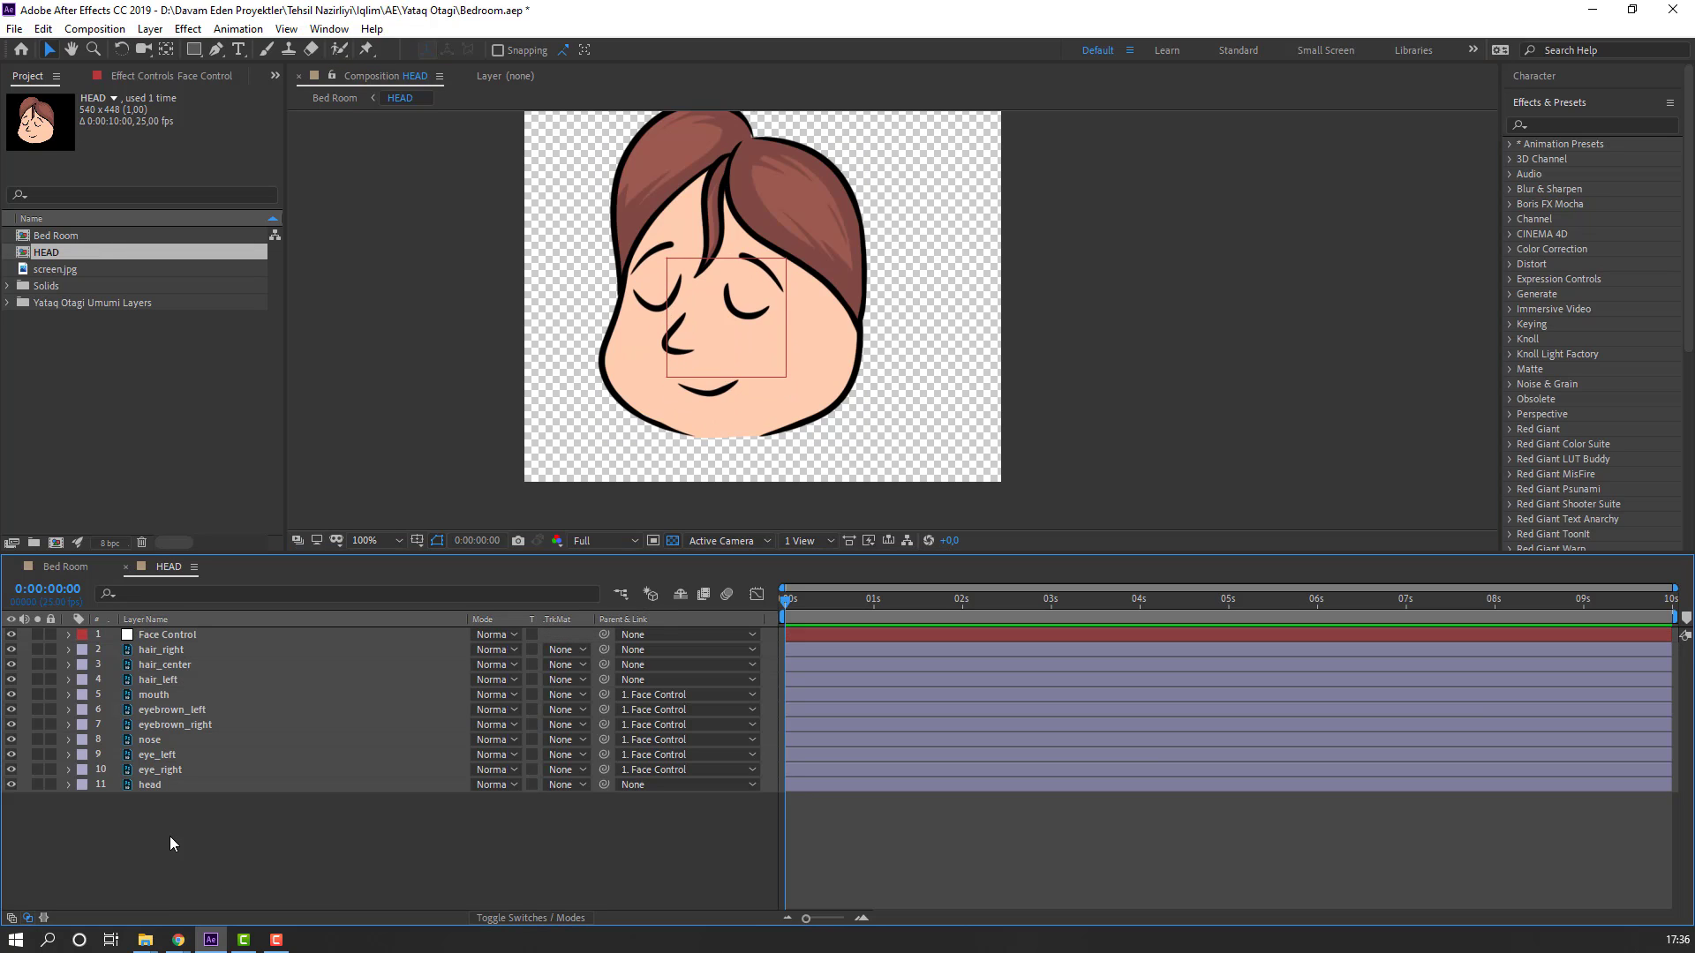
Step: Add another null object to the HEAD composition and name it Hair control
right_click(205, 844)
mouse_move(309, 651)
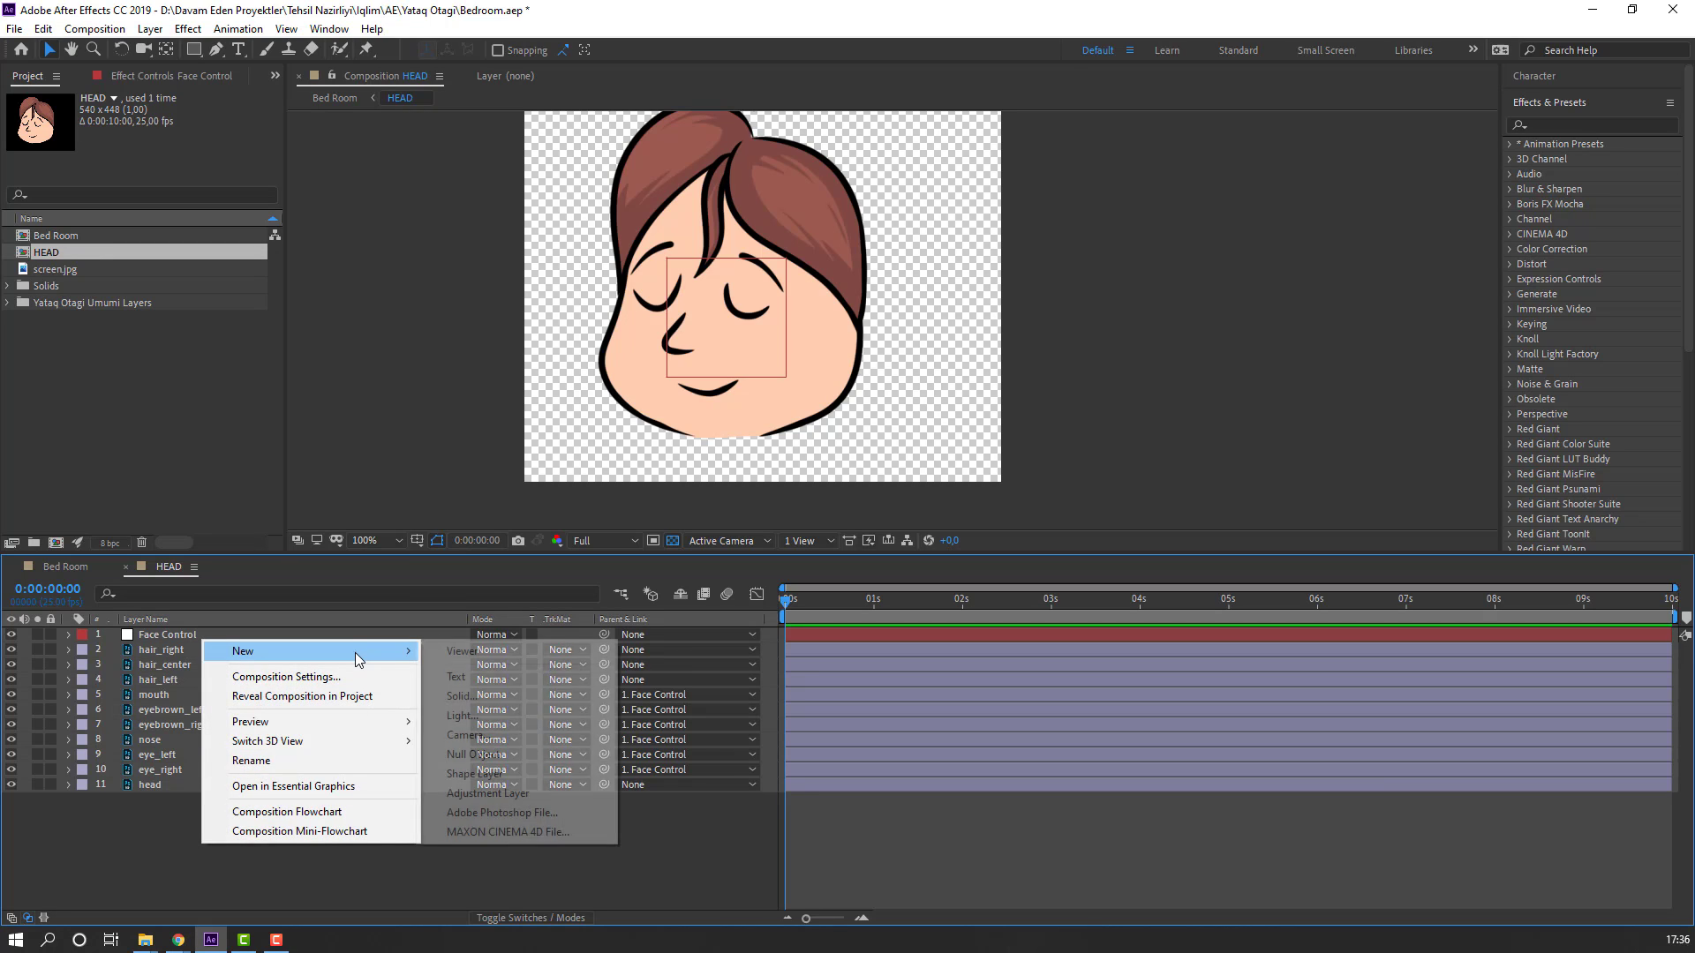
click(494, 754)
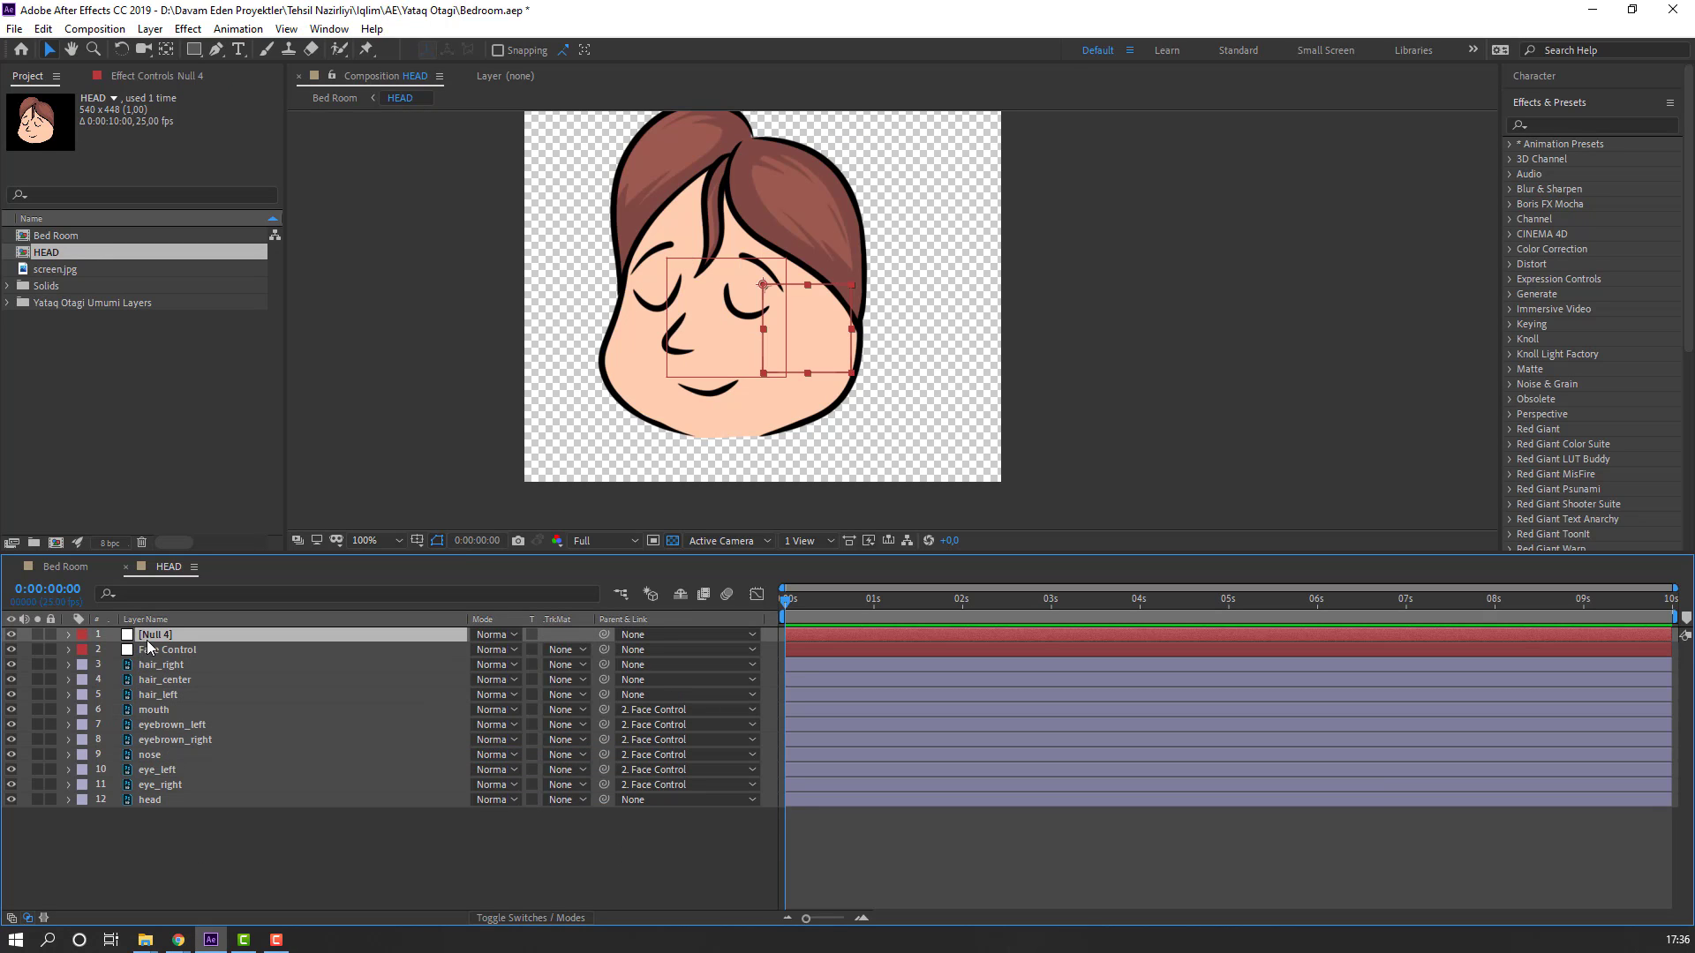
key(Return)
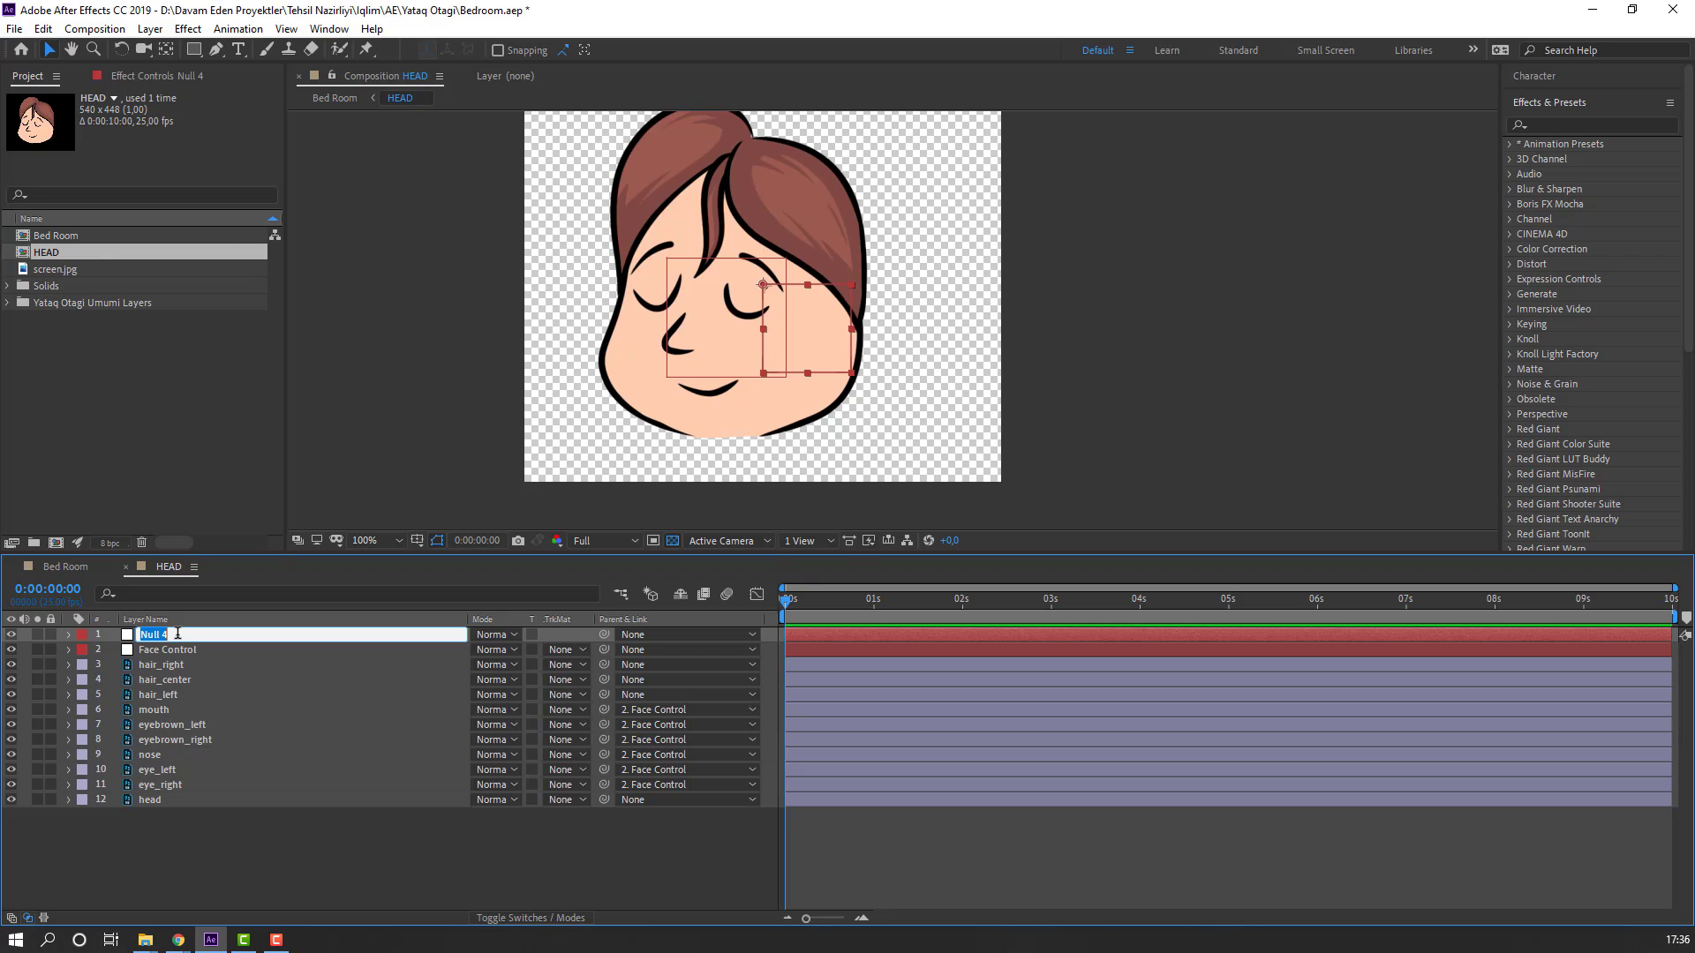
text(Hair control)
key(Return)
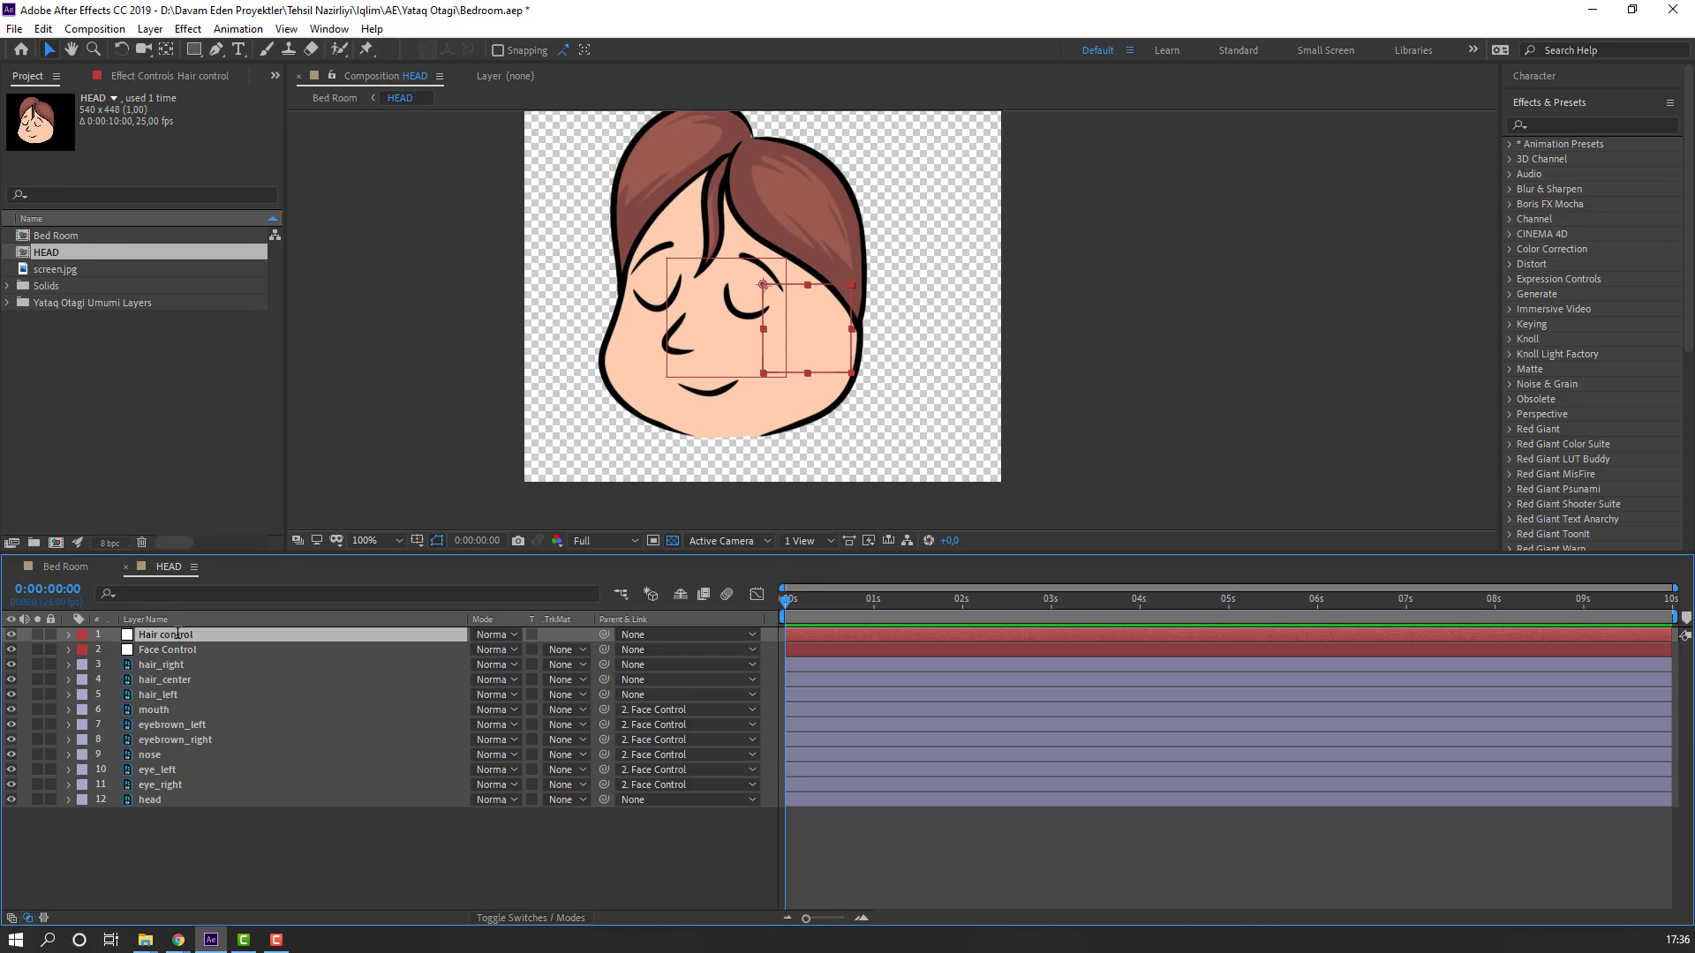
Step: Parent the hair_right, hair_center and hair_left layers to the Hair control null
click(163, 665)
ctrl+click(166, 680)
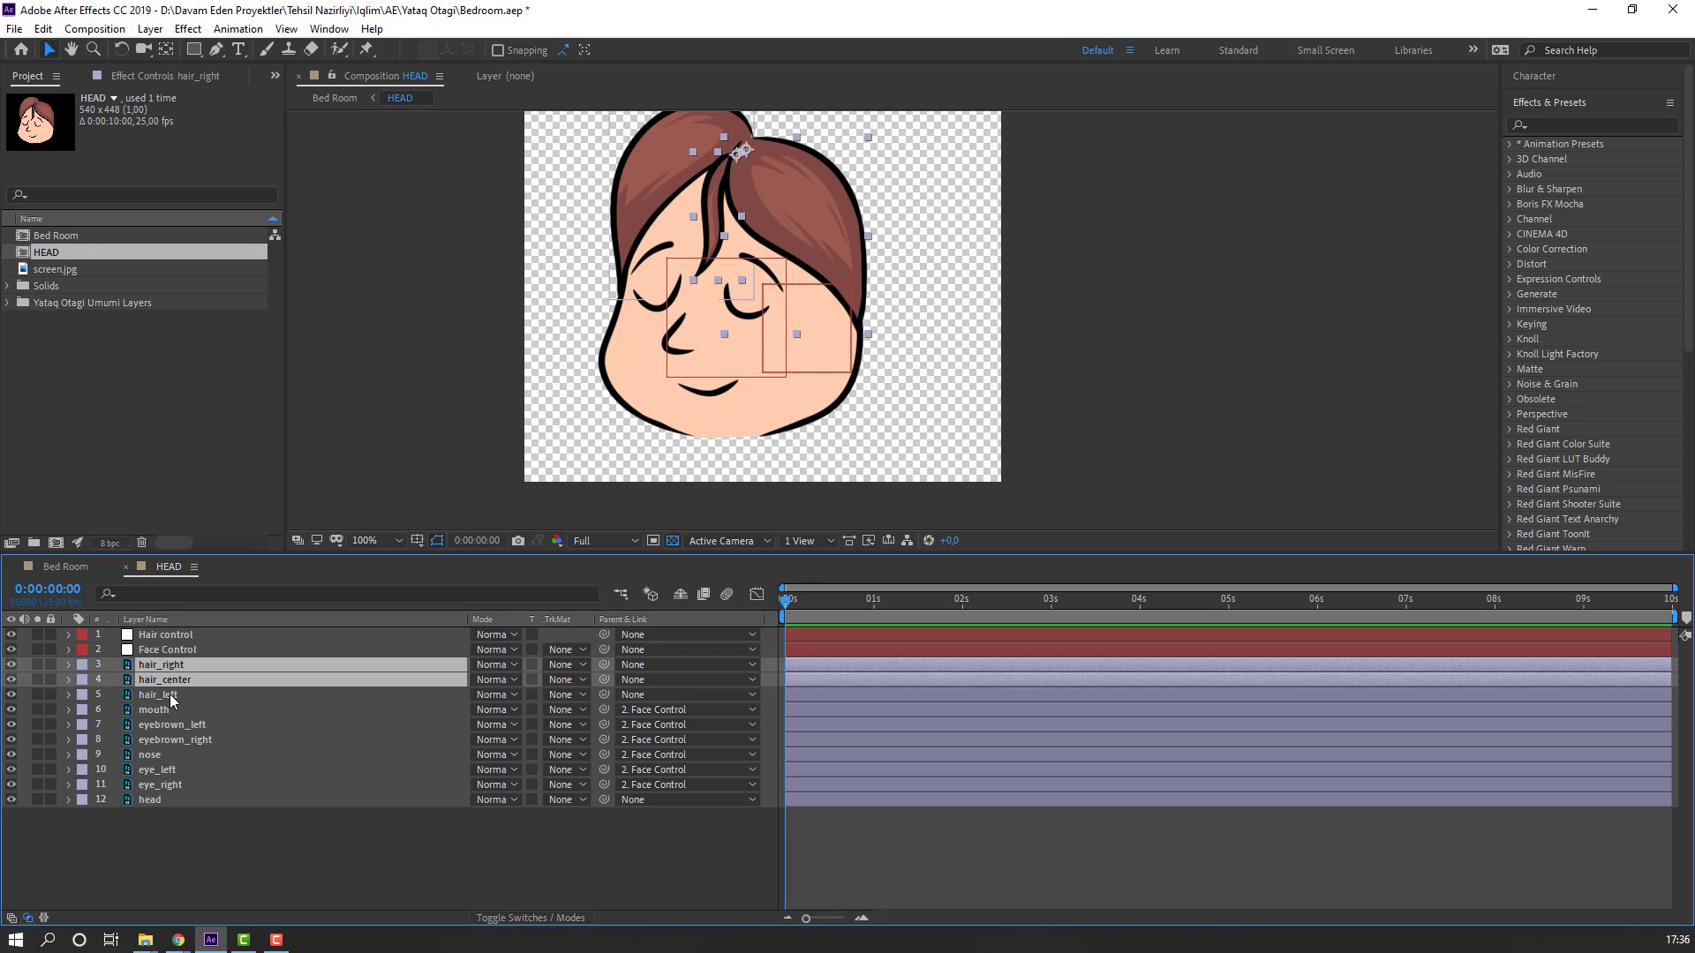
ctrl+click(169, 694)
drag(605, 666, 156, 639)
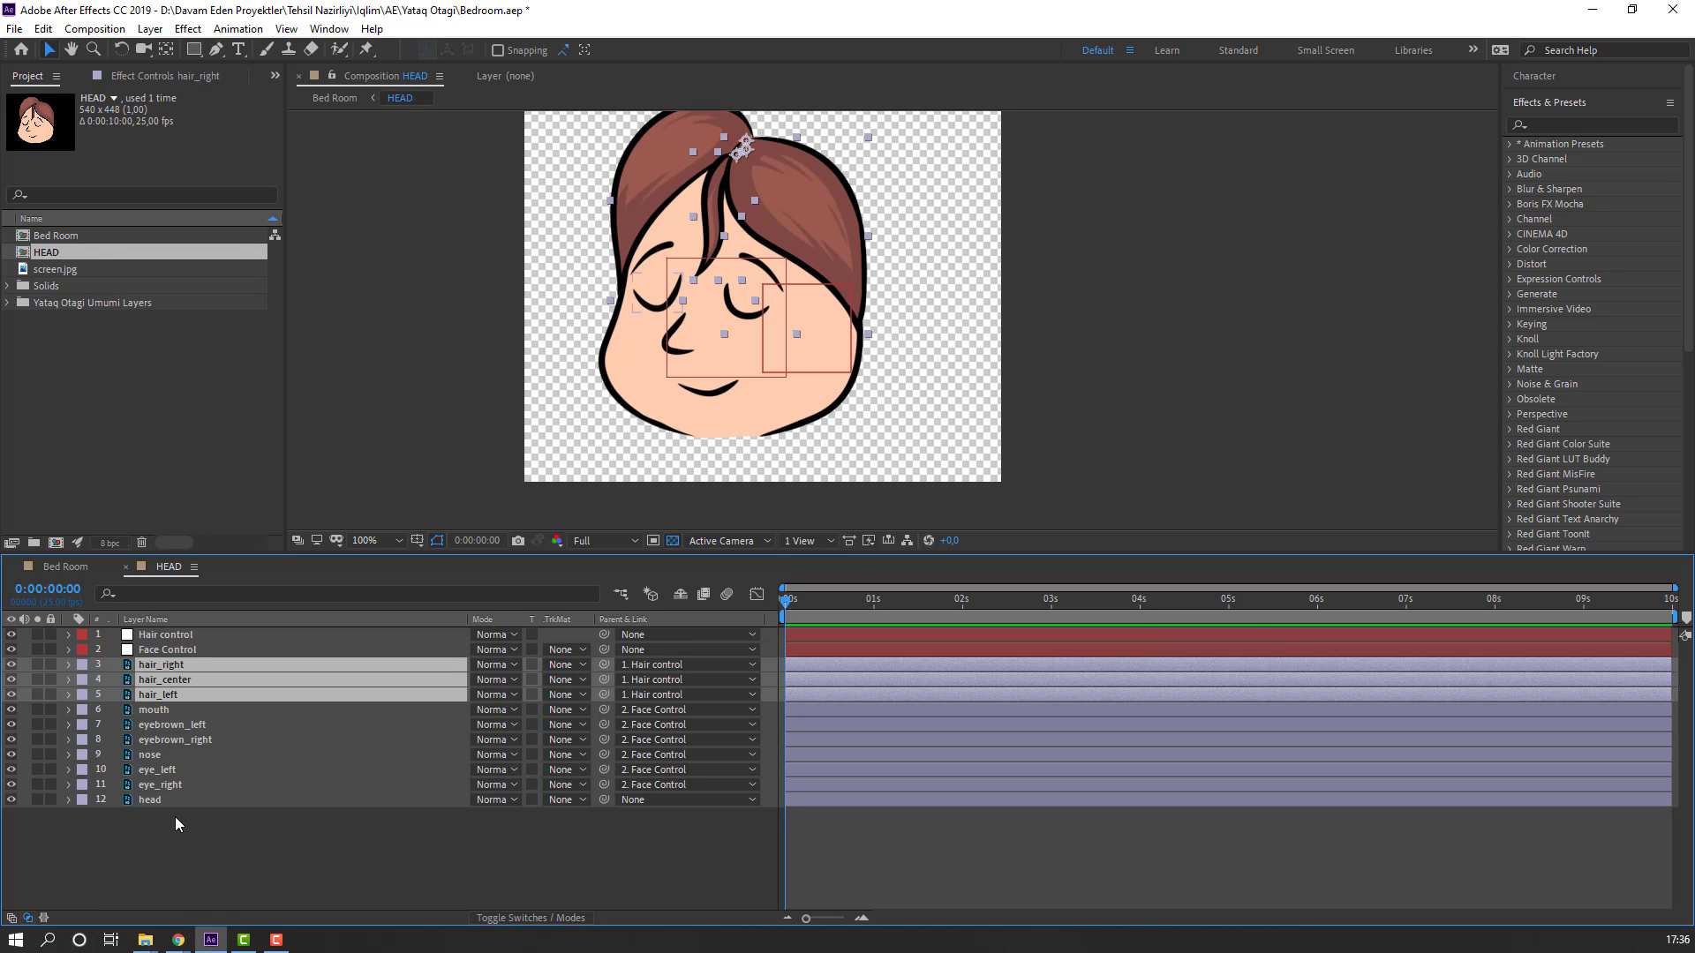
Step: Shift the Hair control null slightly to test that the three hair layers follow it
click(181, 639)
scroll(781, 331, up, 1)
scroll(759, 322, down, 1)
drag(810, 314, 823, 283)
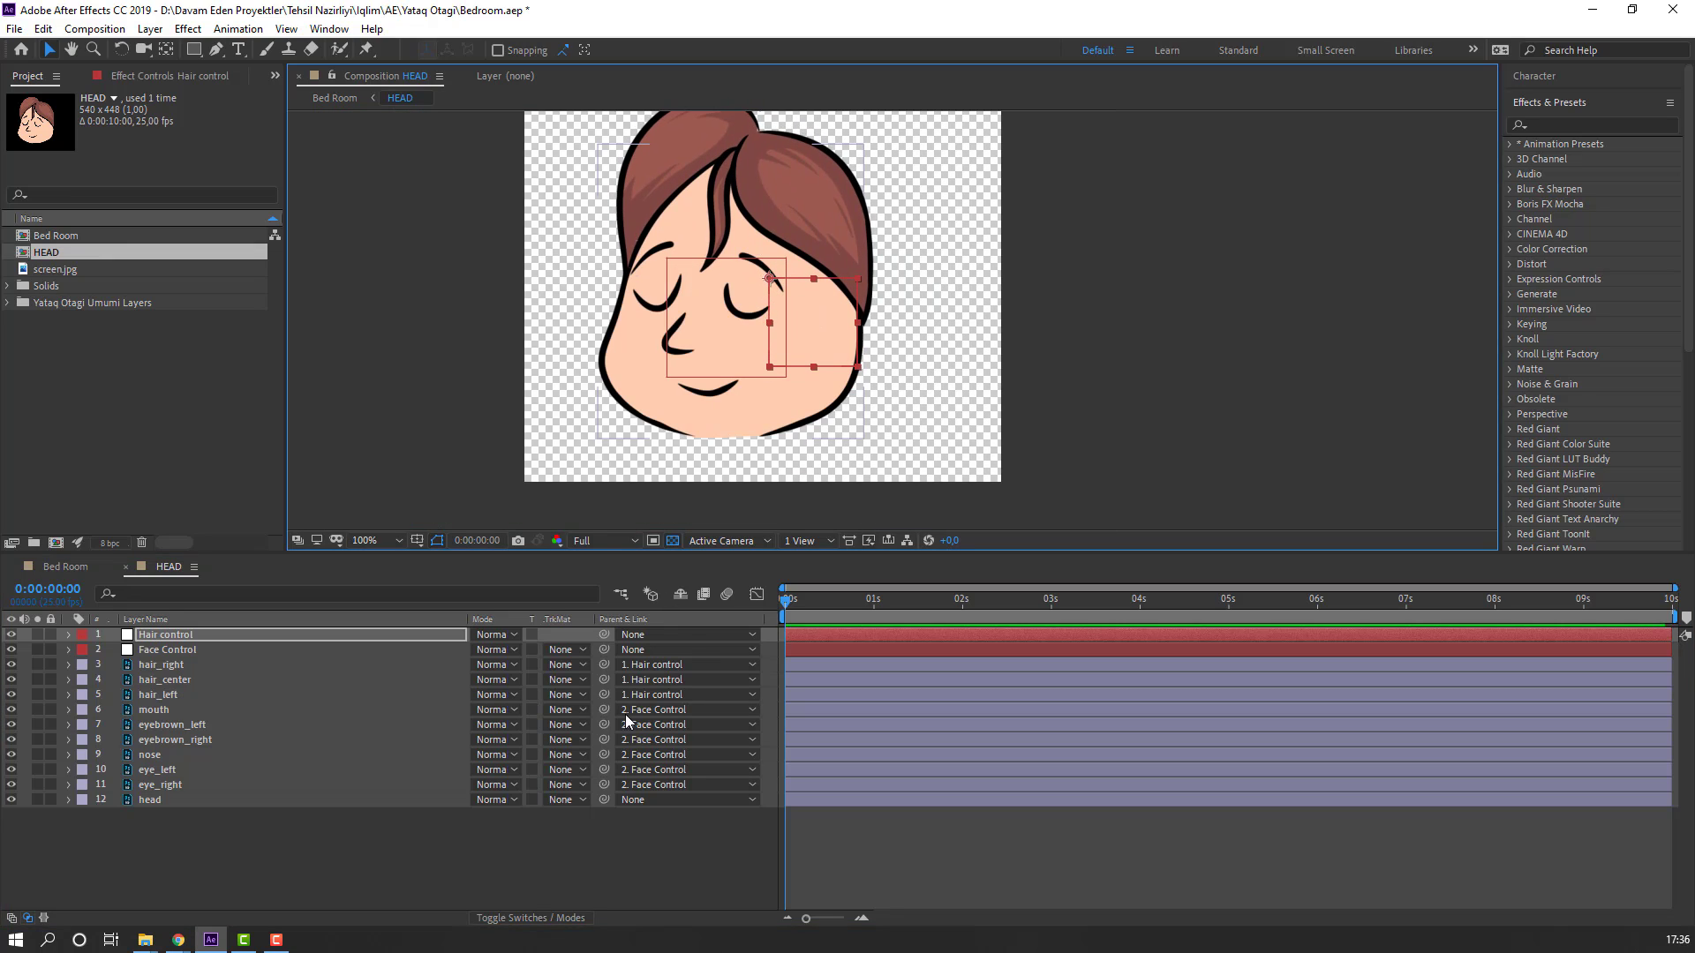
Step: In the Bed Room composition, solo the HEAD layer, move its anchor point to the base of the chin, and unsolo it
click(62, 567)
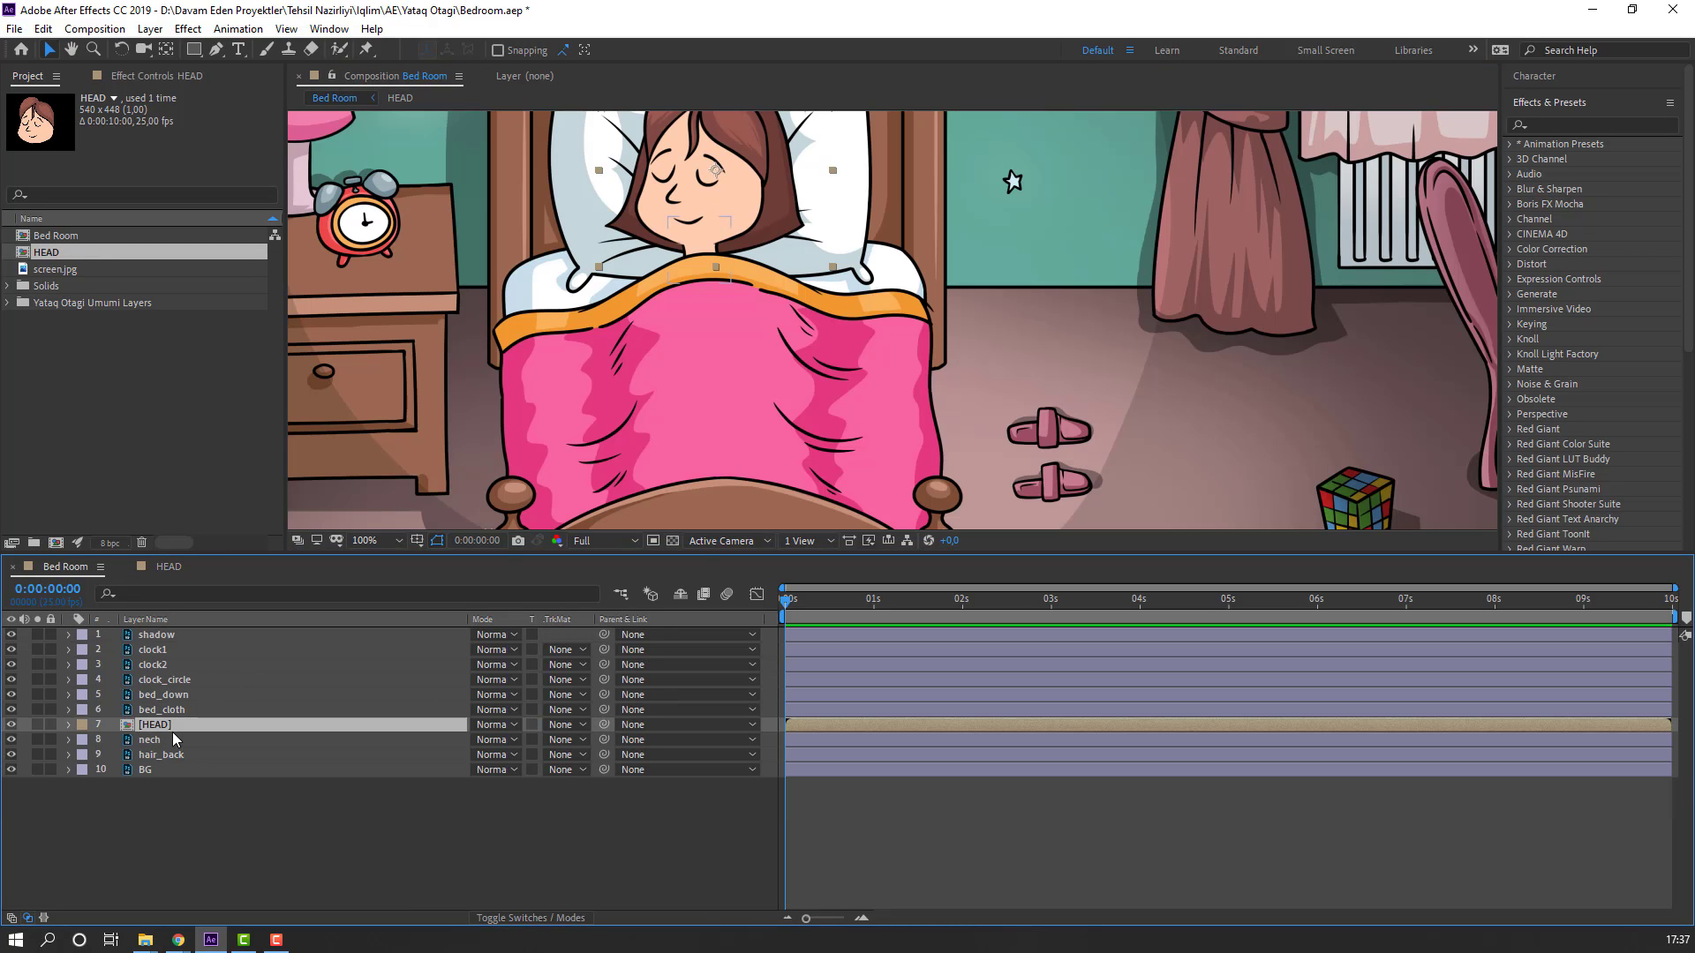
click(37, 725)
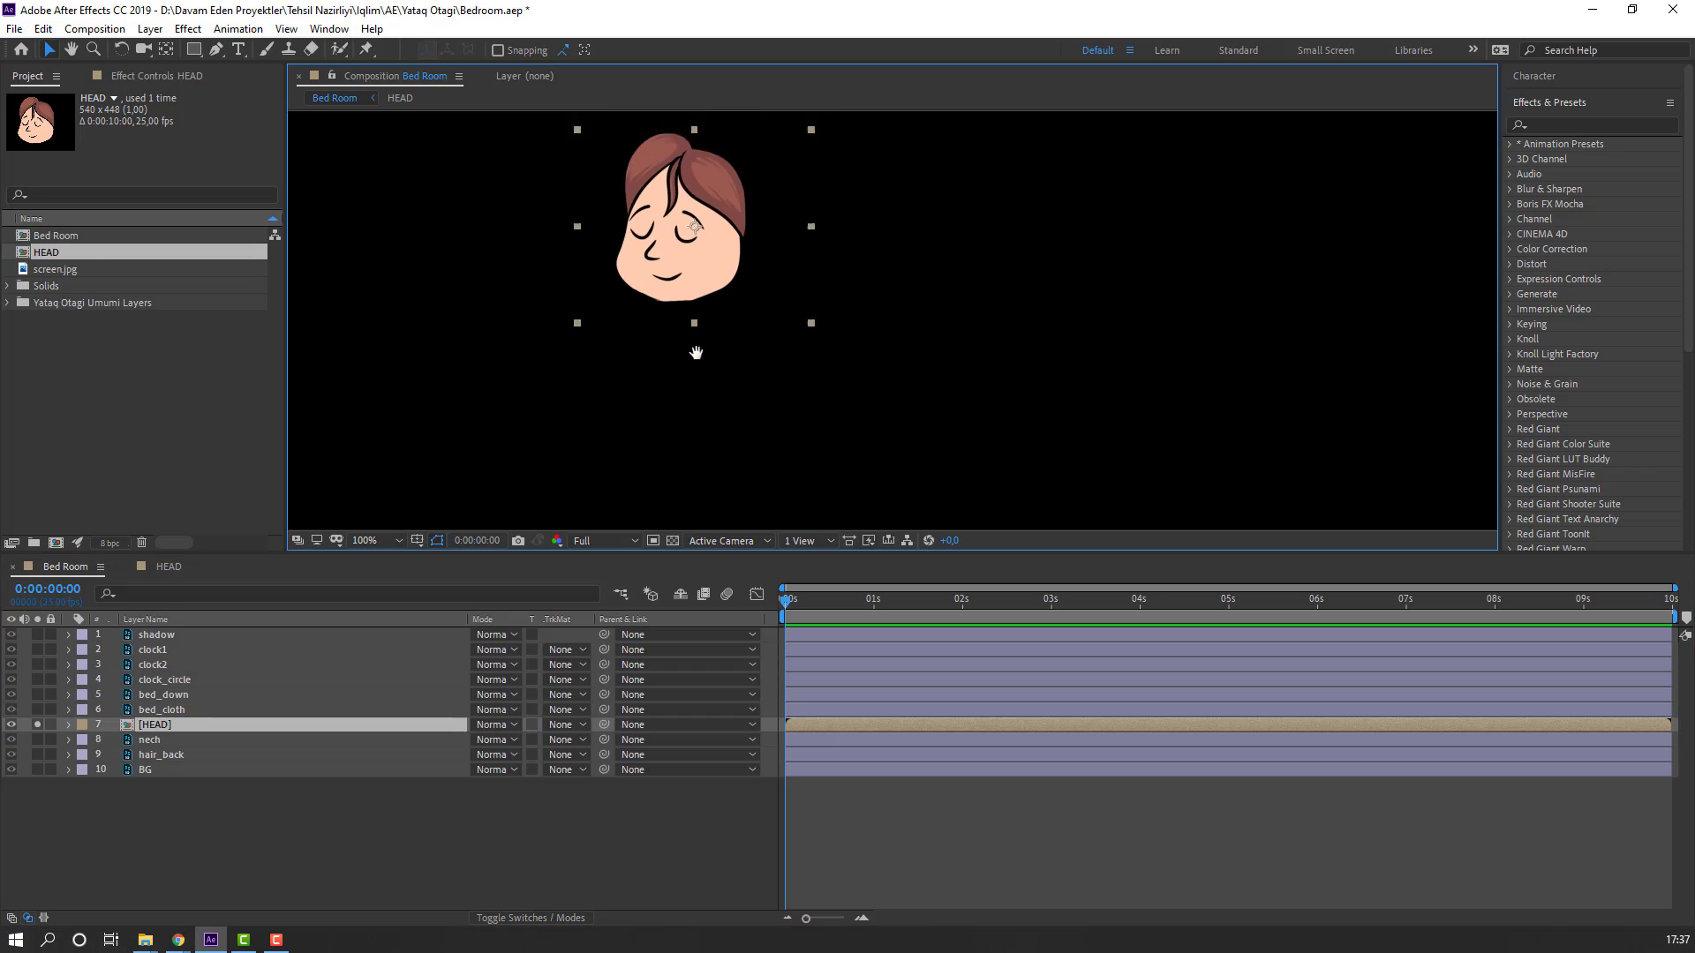
scroll(696, 353, up, 1)
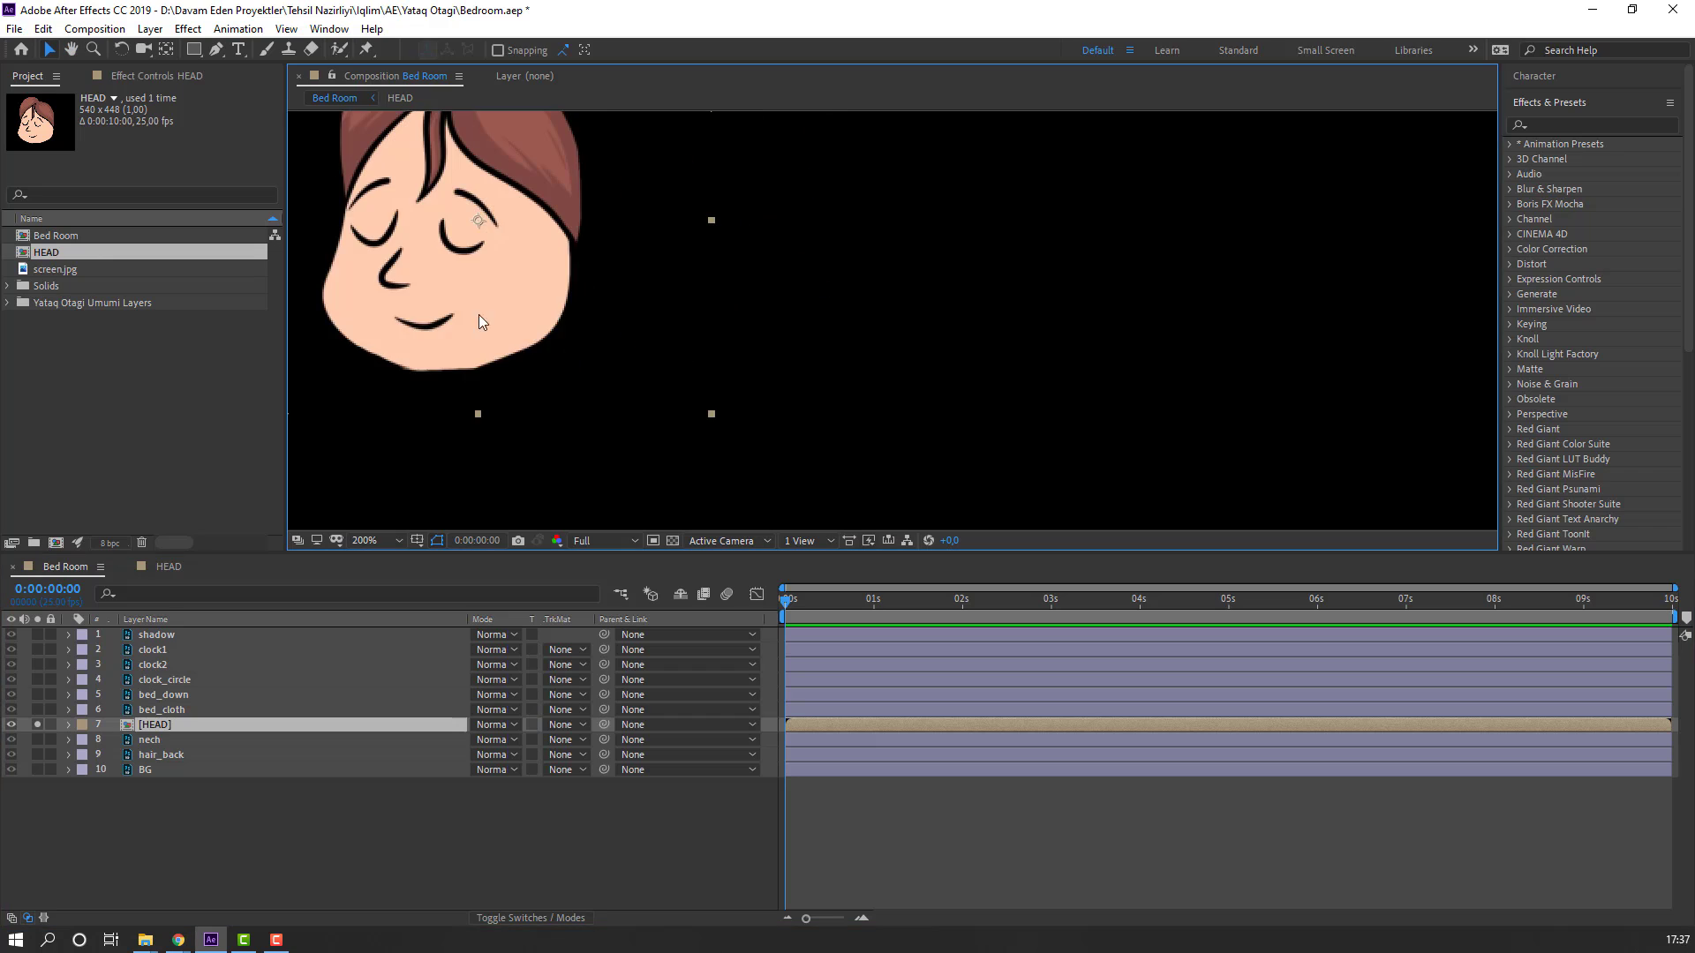
click(671, 540)
drag(696, 254, 568, 383)
key(y)
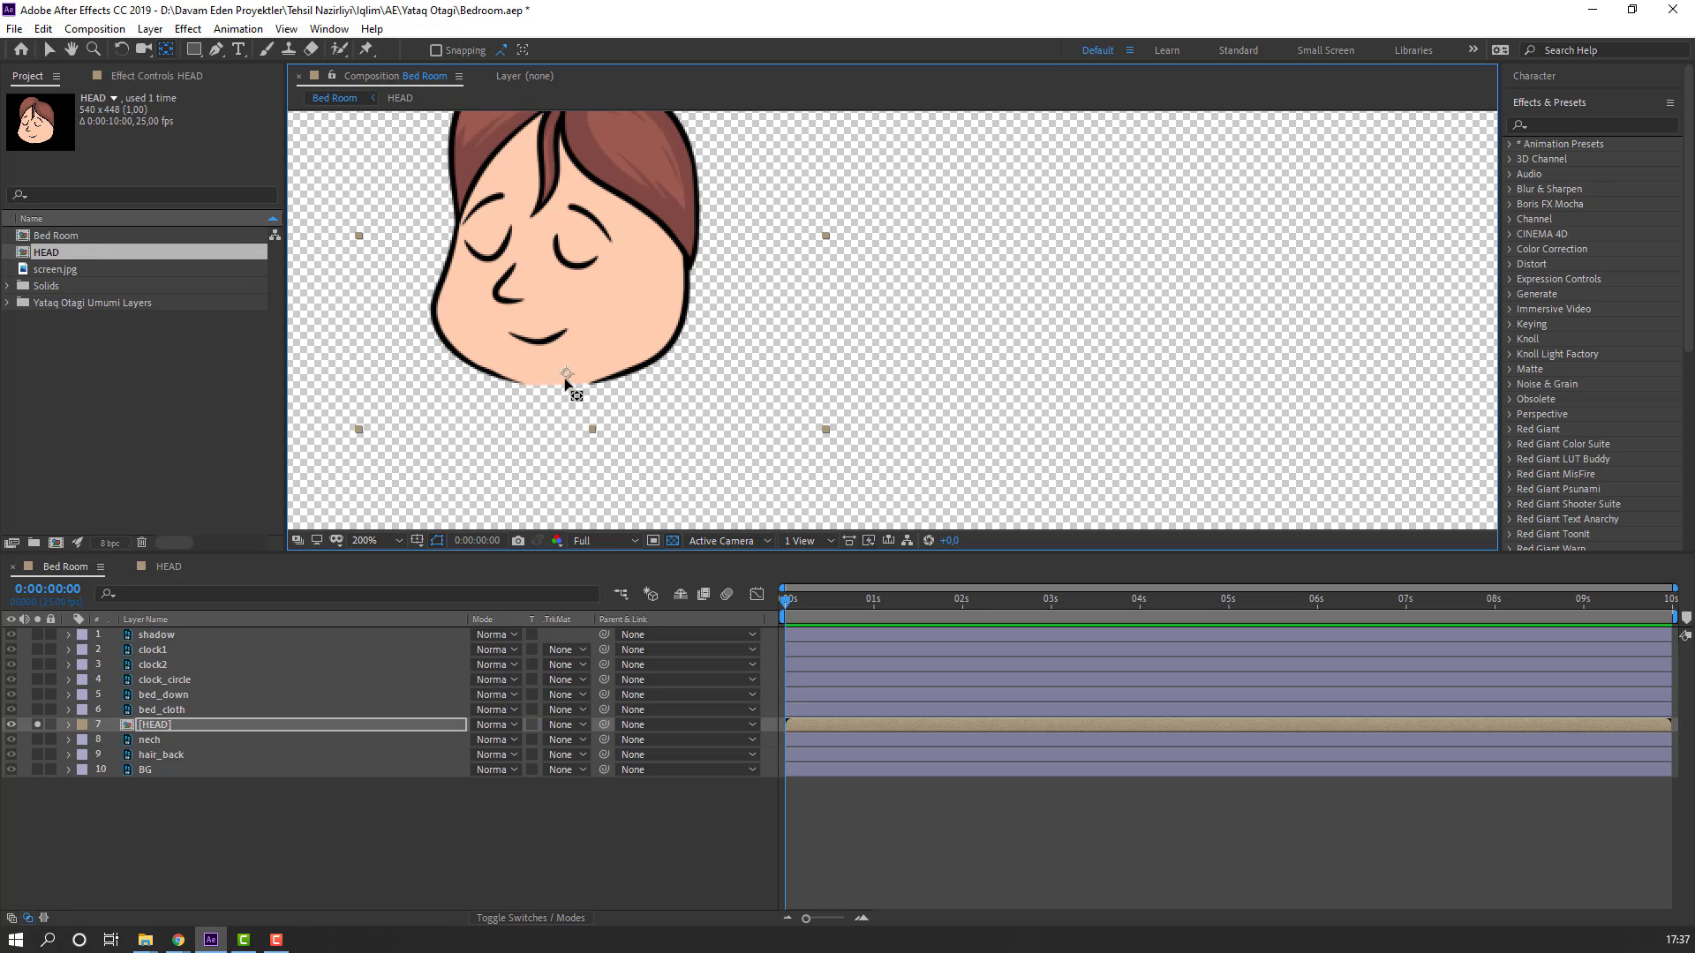
click(49, 50)
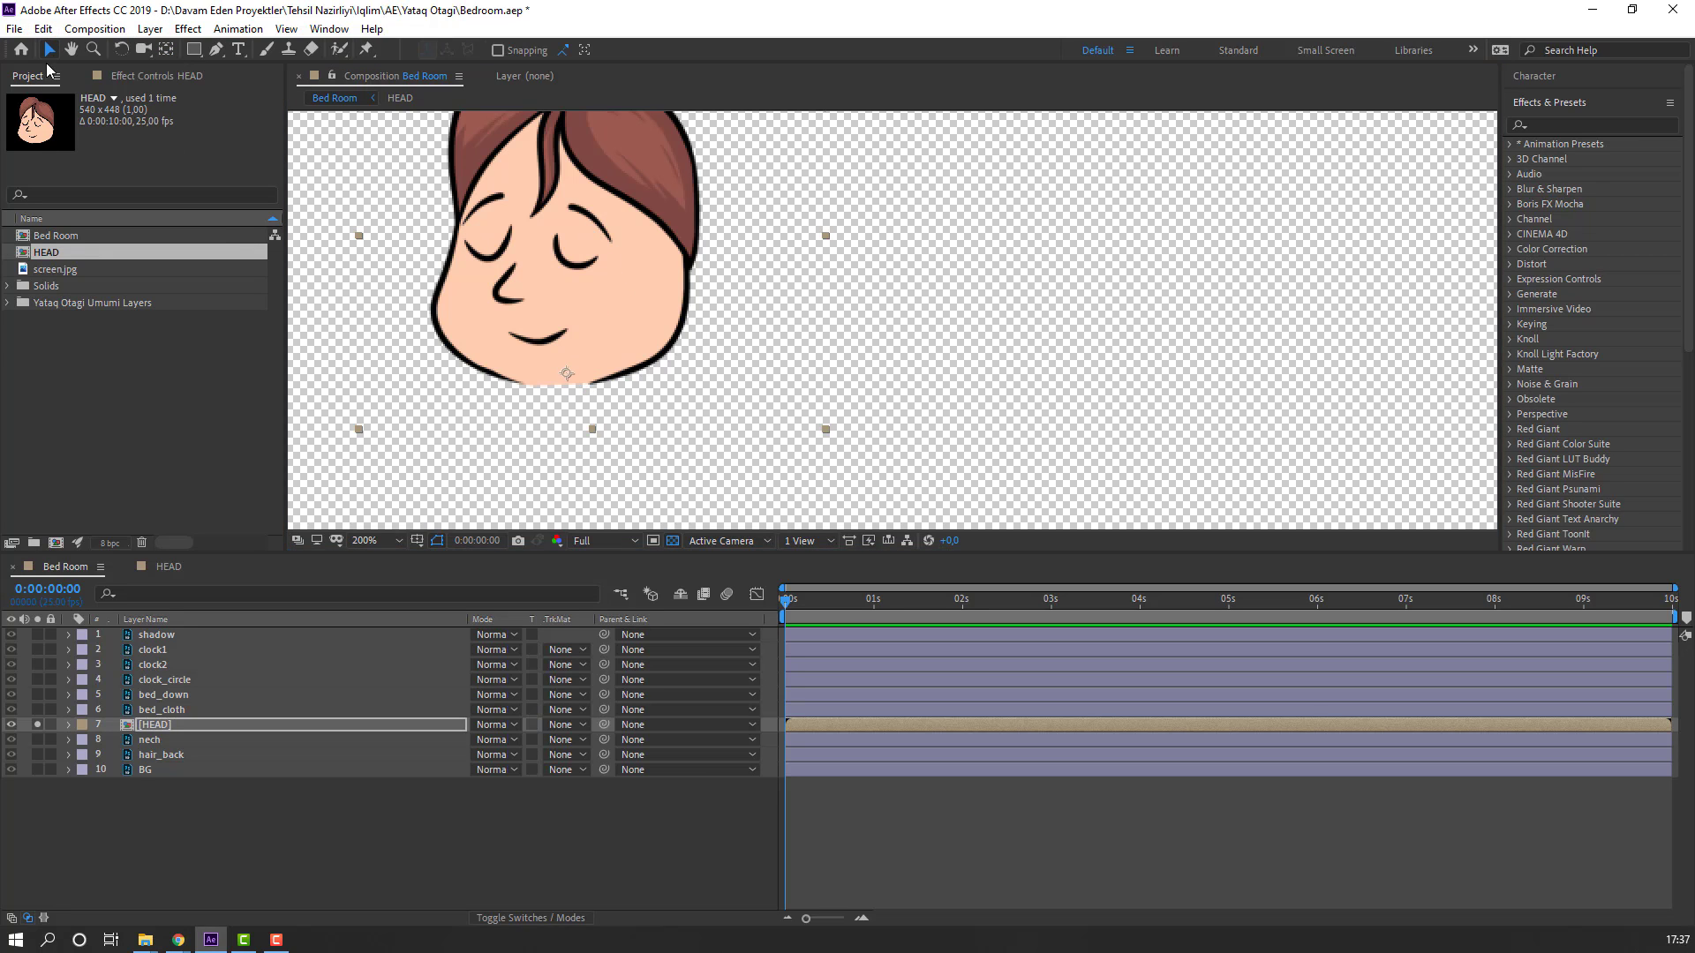
click(39, 724)
Step: Solo the hair_back layer, move its anchor point to the hair parting near its upper edge, and unsolo it
click(159, 757)
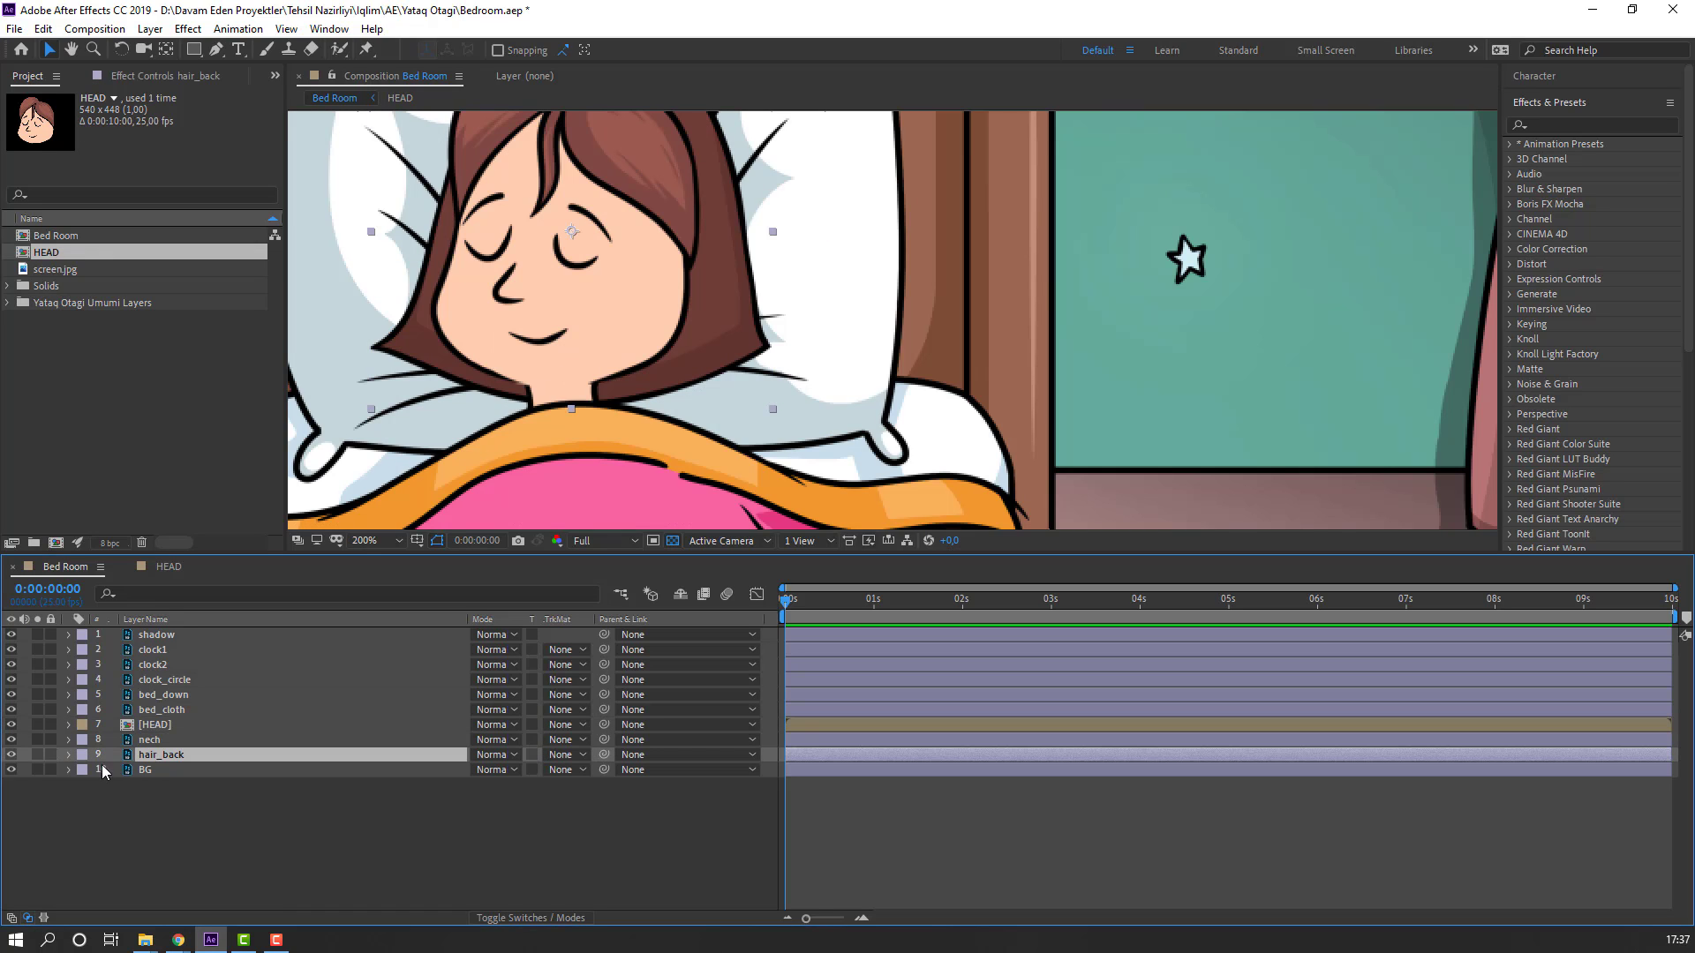
click(37, 755)
drag(731, 231, 723, 285)
click(166, 50)
drag(564, 285, 574, 148)
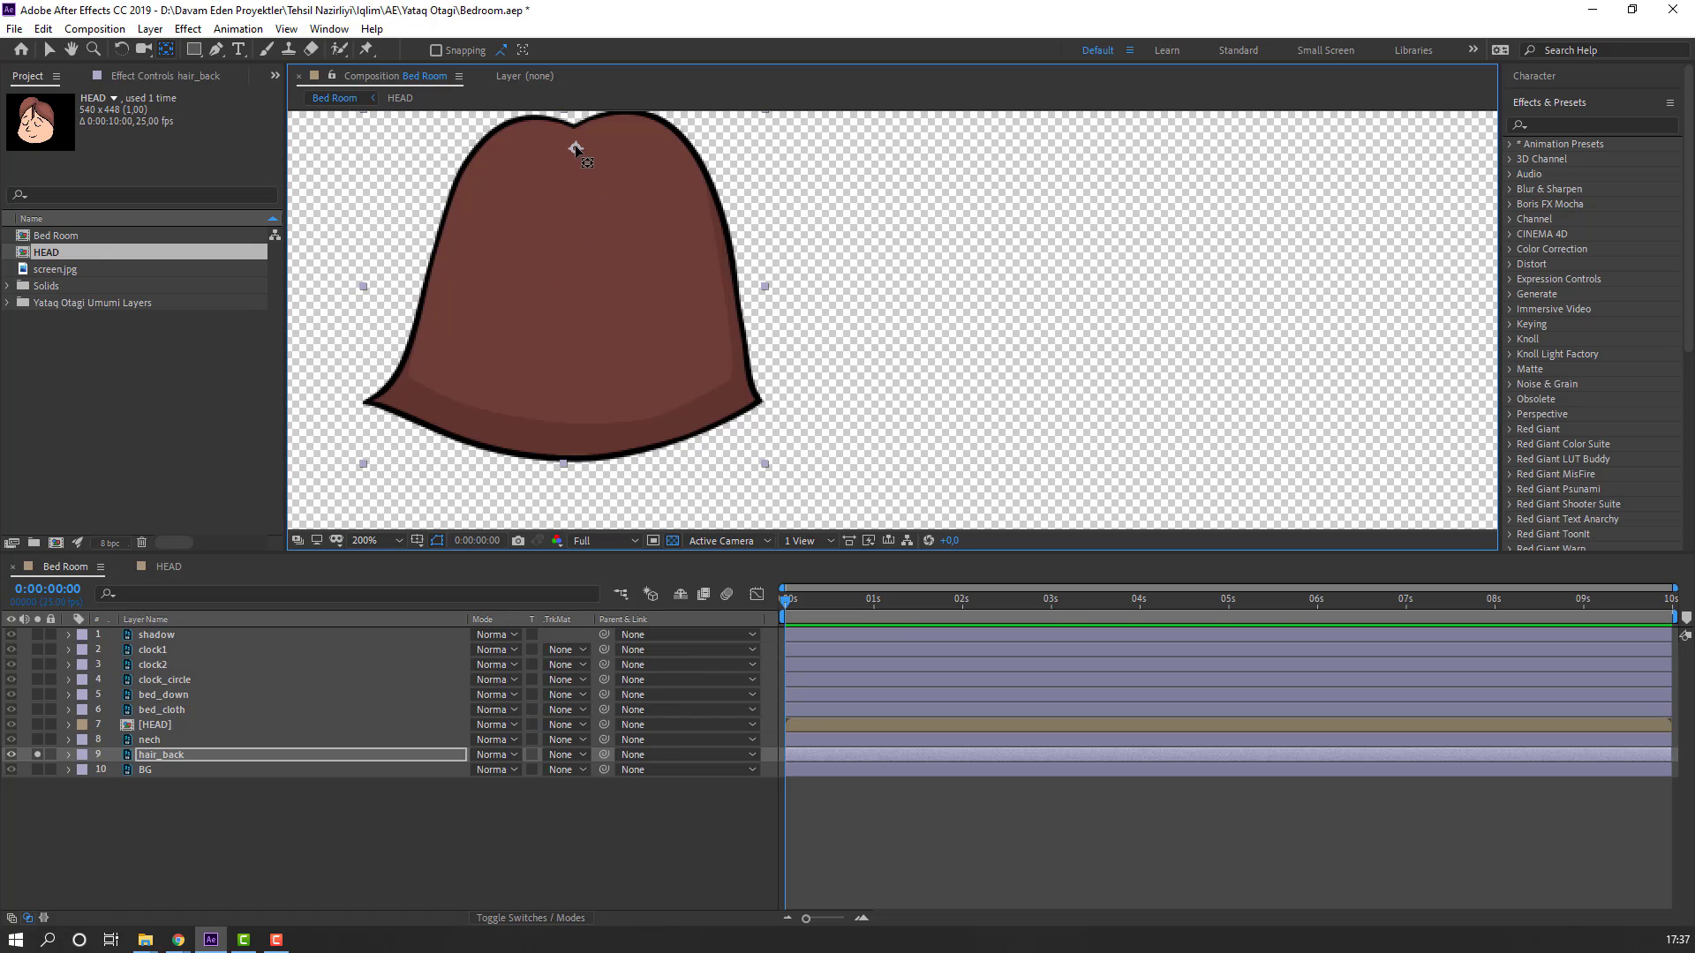
click(49, 51)
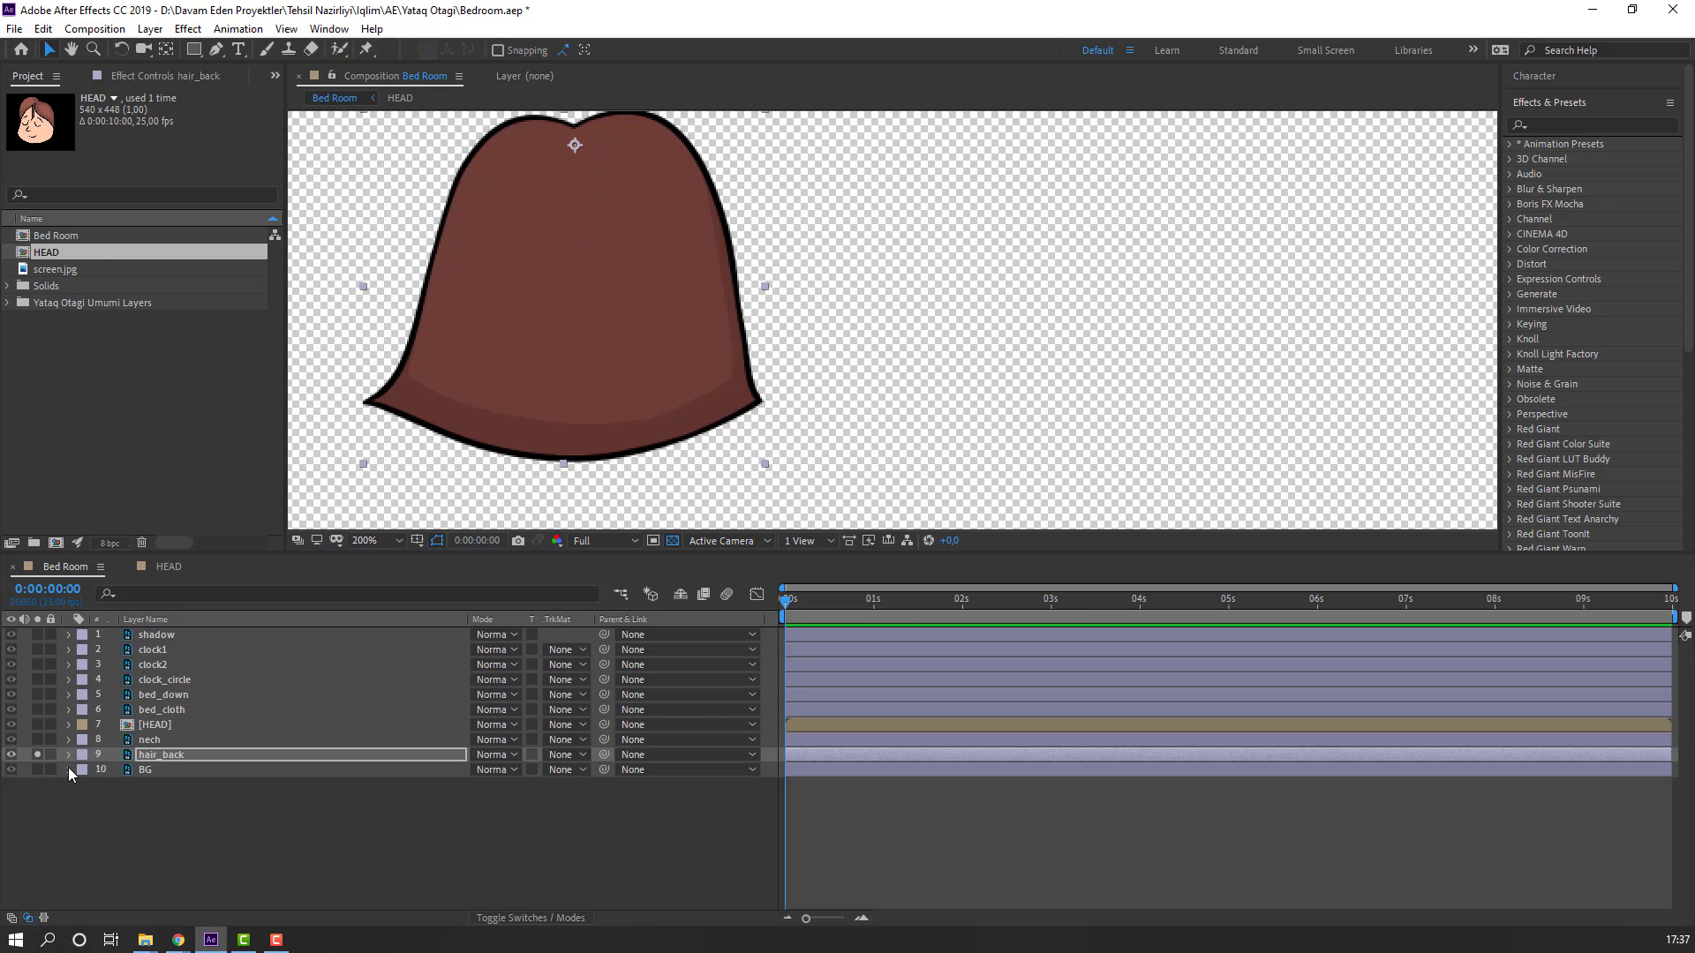
click(37, 753)
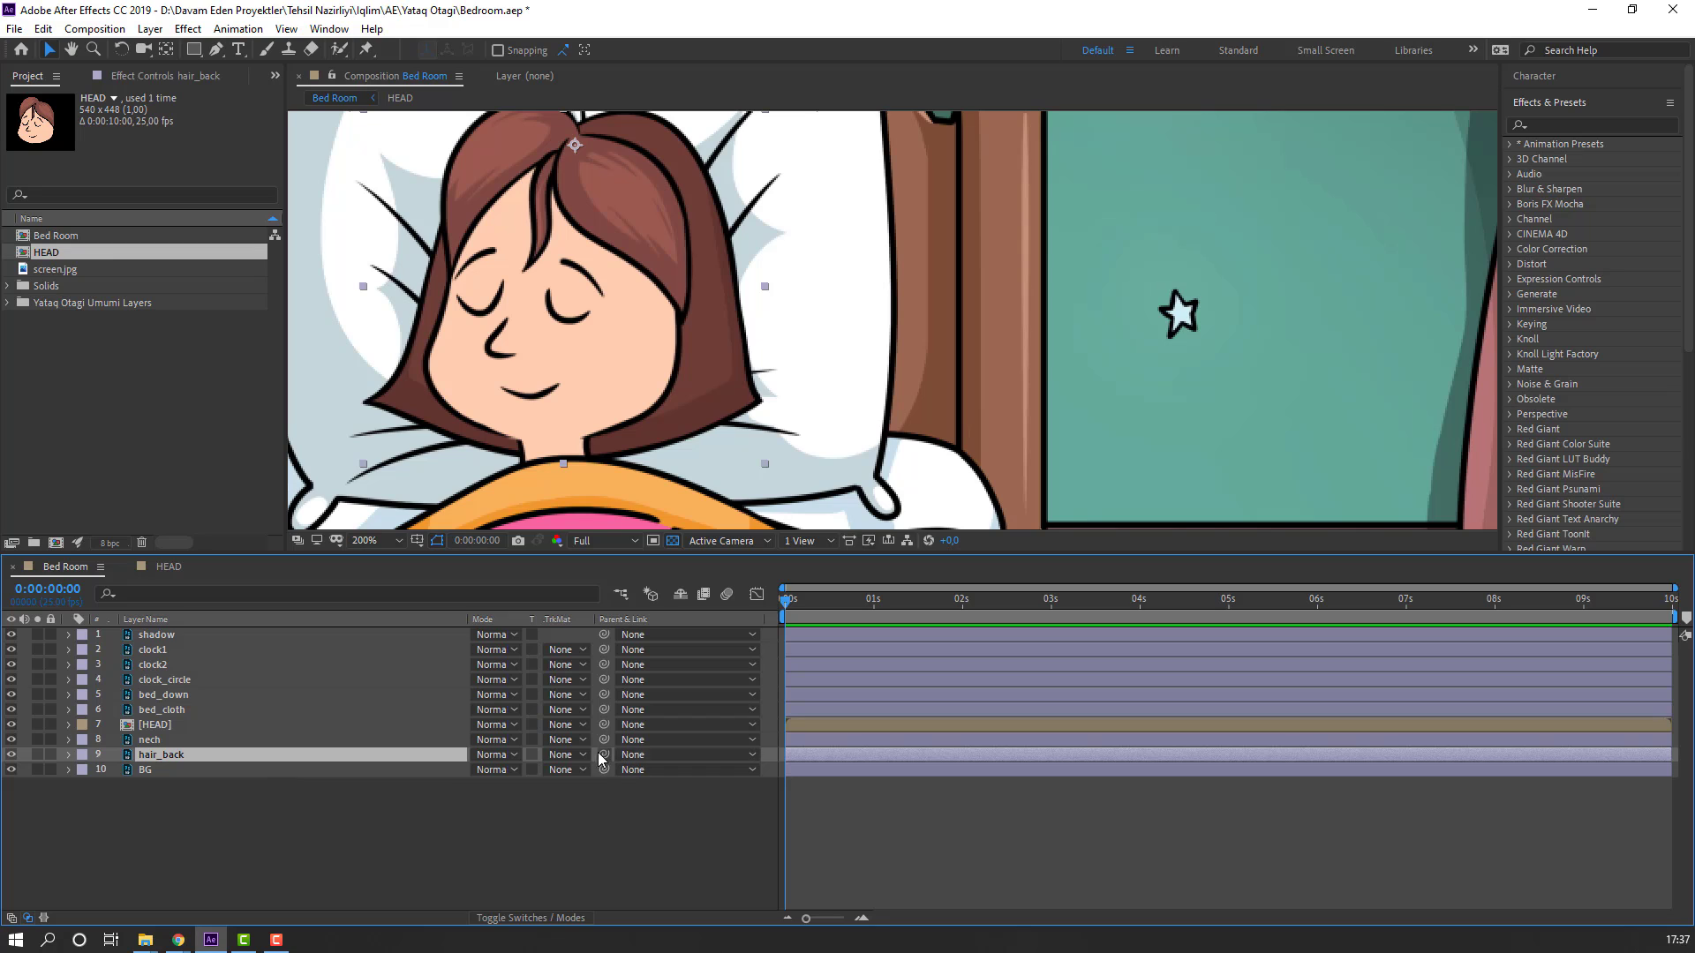
Step: Parent hair_back to the HEAD layer and test the HEAD rotation, restoring it to 0°
drag(604, 755, 159, 732)
click(159, 729)
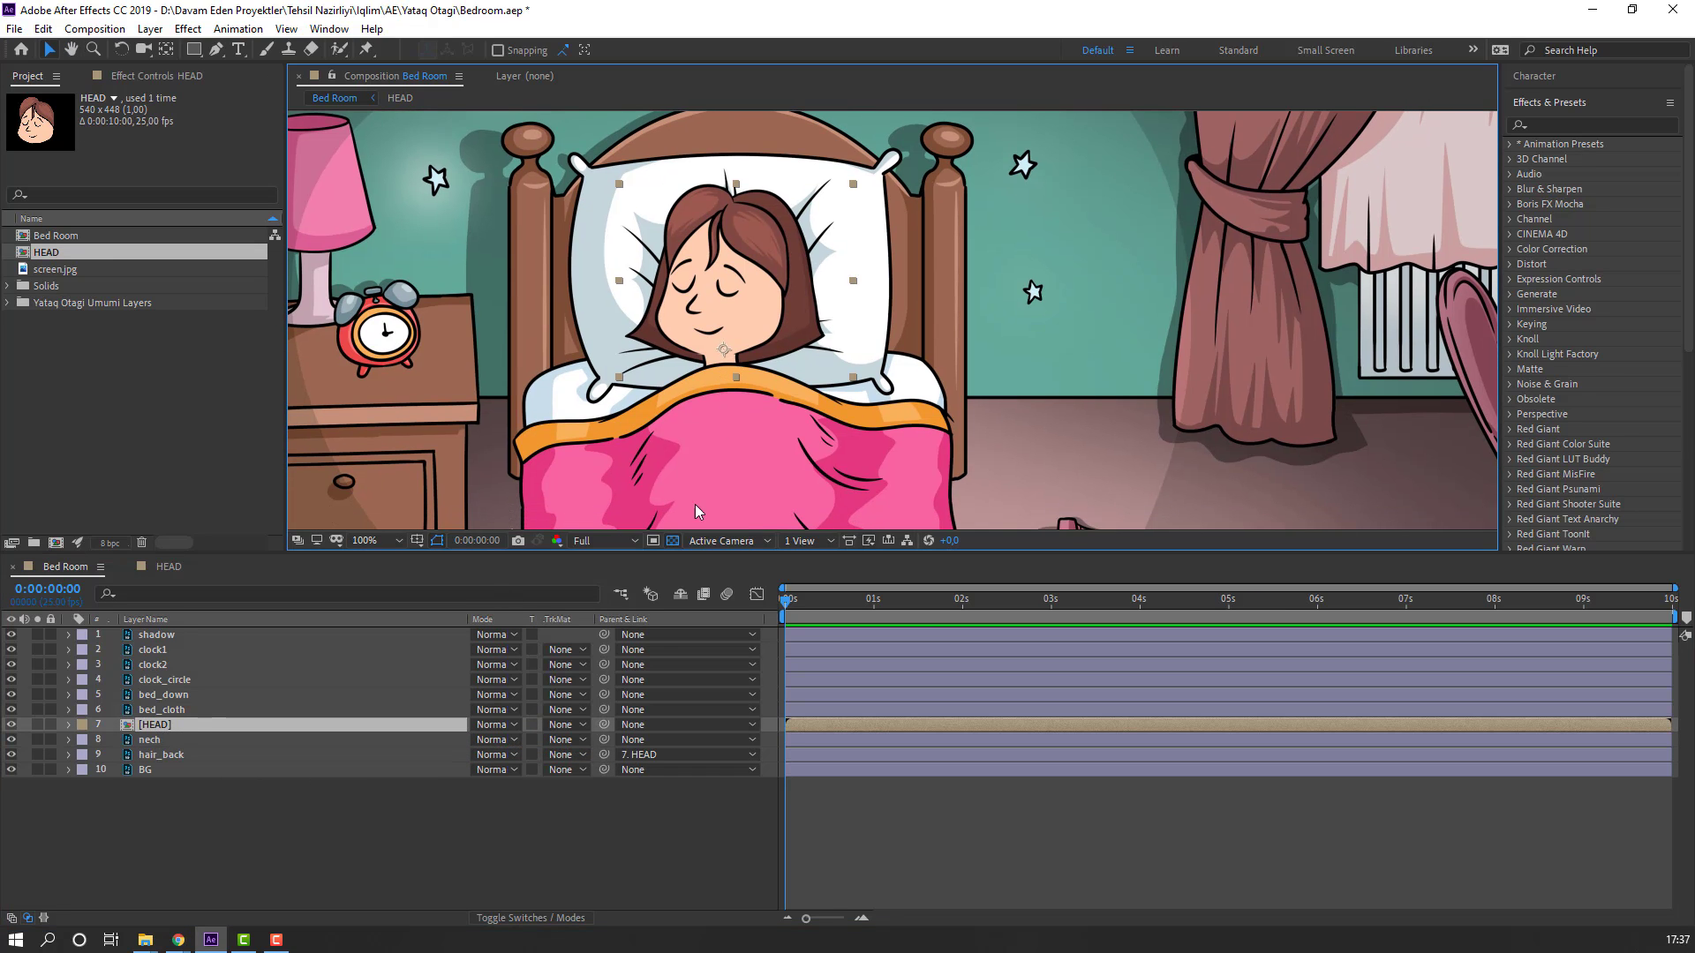
key(r)
drag(486, 739, 473, 739)
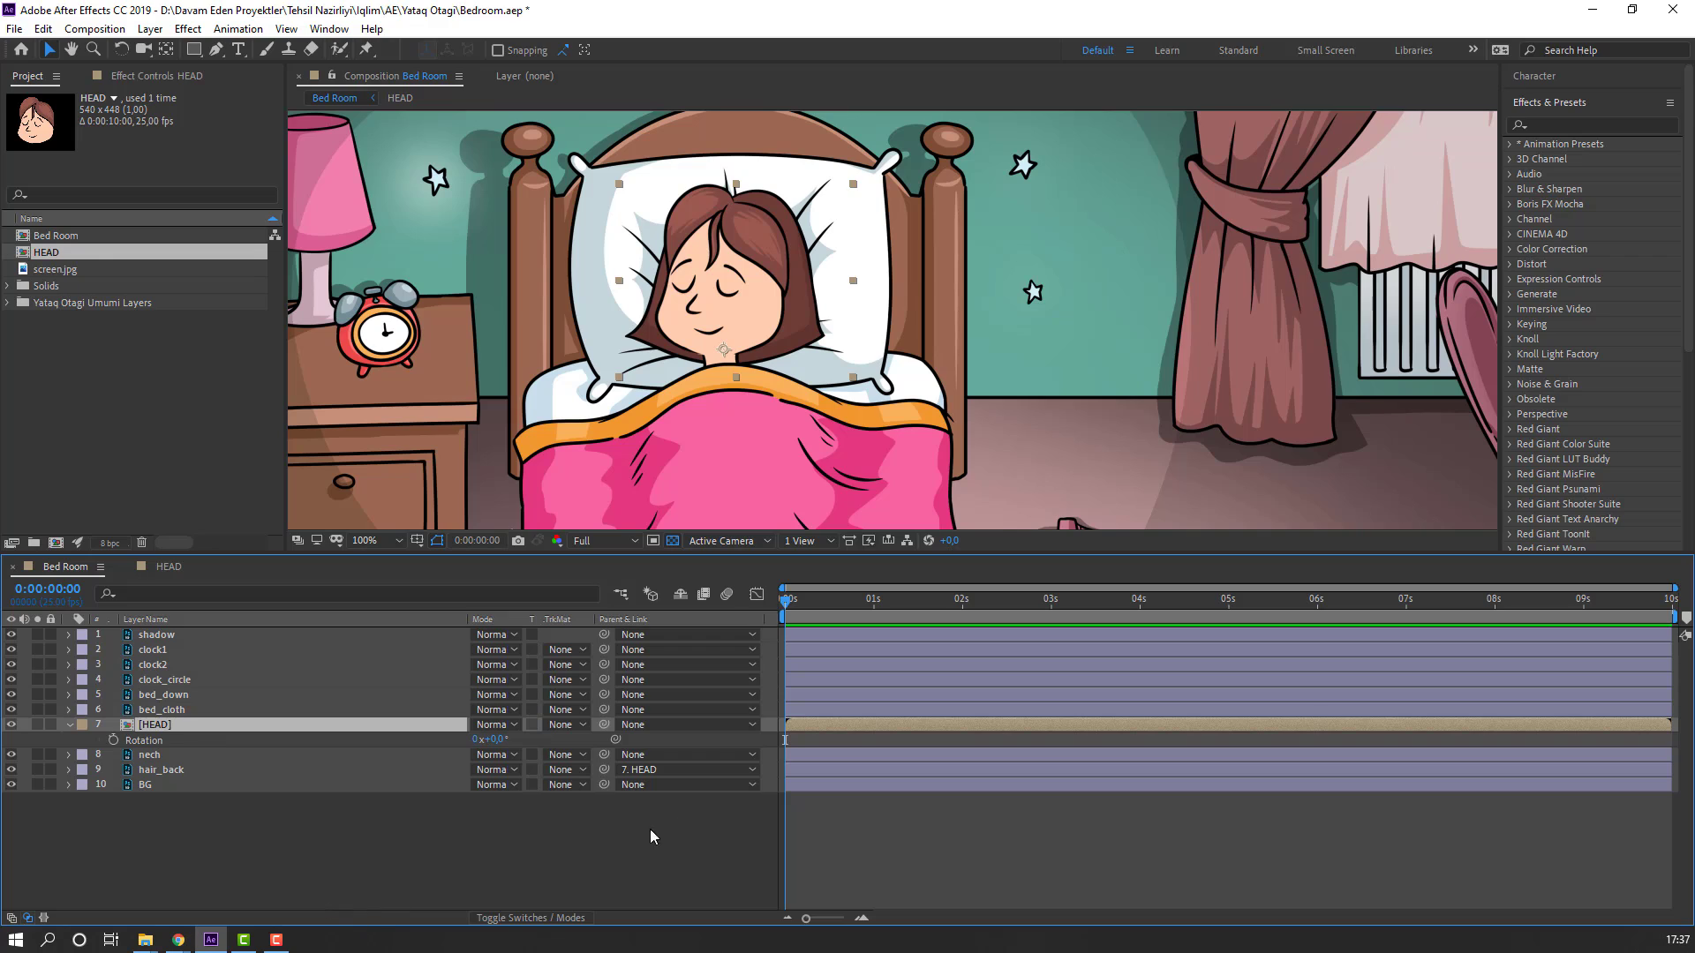
Step: Keyframe the HEAD rotation at 0° on frame 6 and at -11° at 1 second, and preview the movement
drag(792, 607, 806, 609)
click(113, 740)
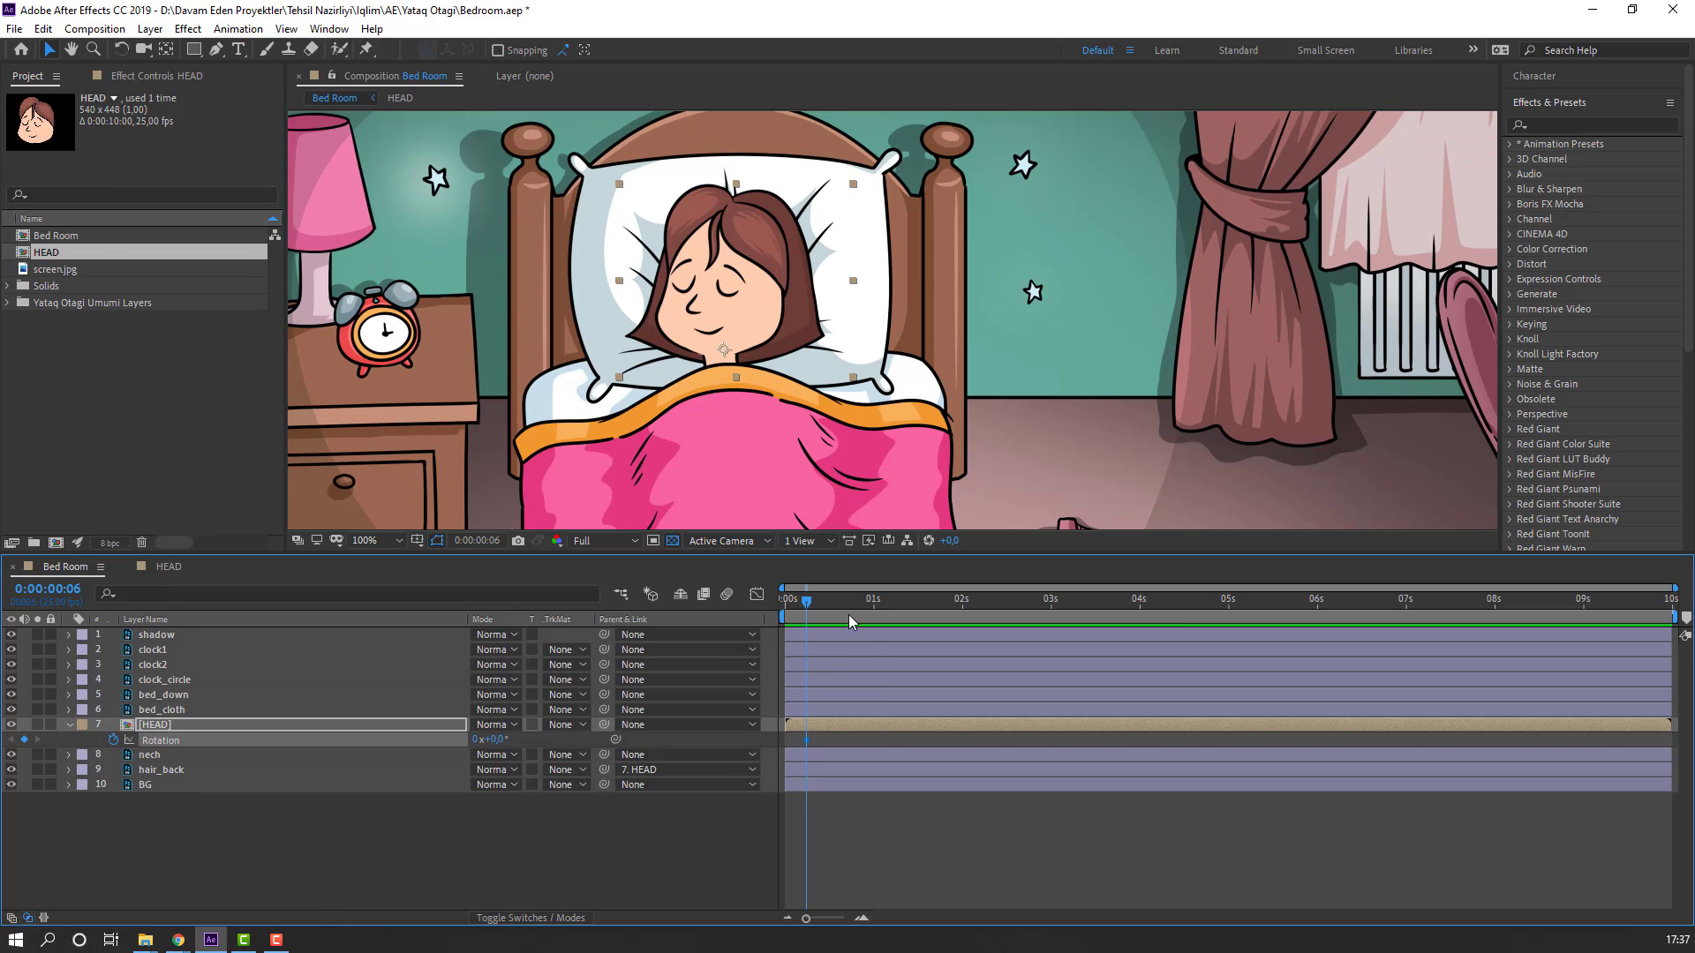
drag(813, 601, 876, 614)
scroll(700, 379, up, 2)
drag(497, 746, 488, 744)
key(space)
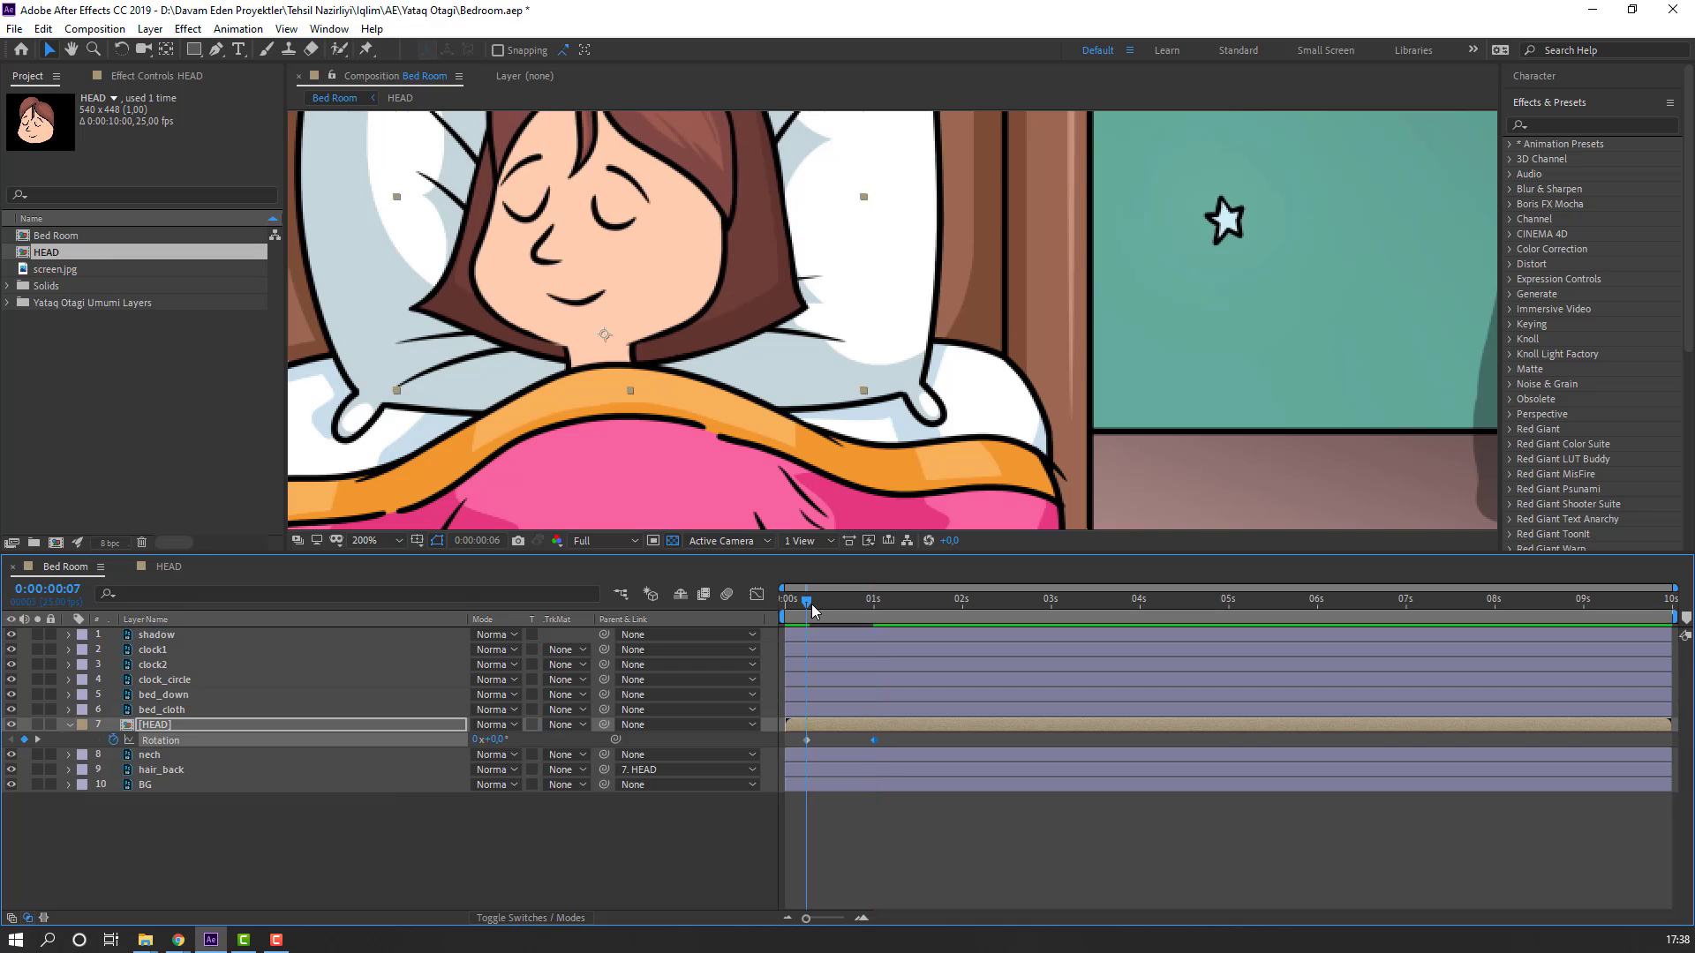
scroll(776, 291, down, 2)
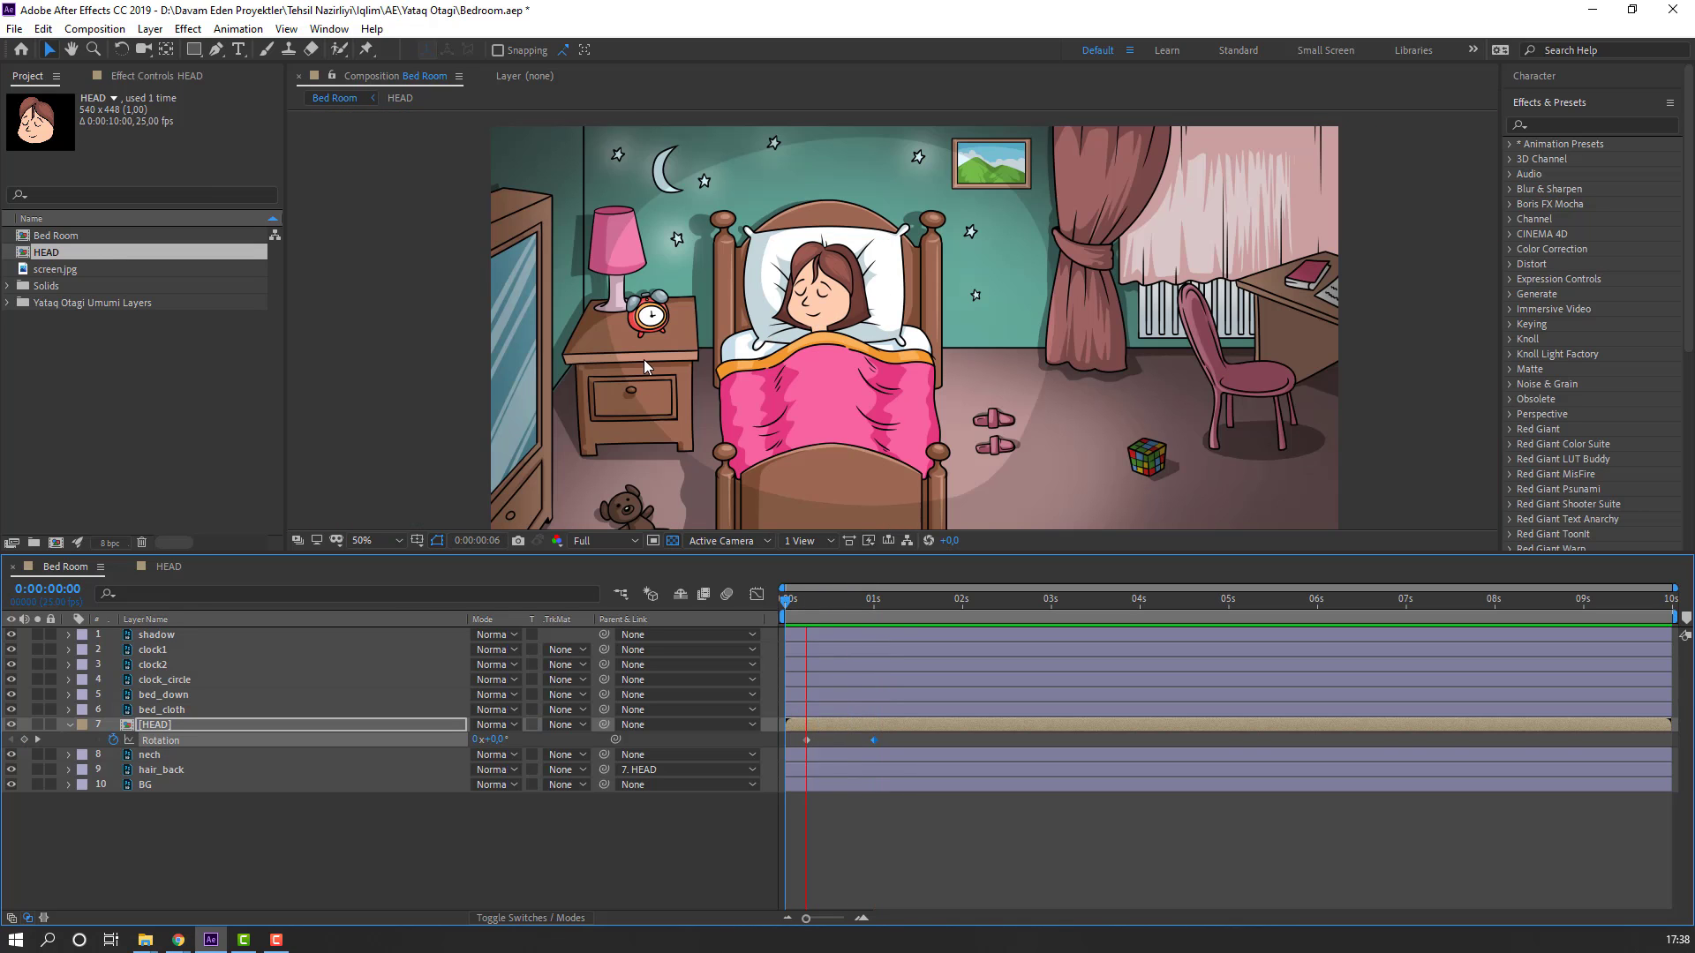
Step: Add a HEAD rotation keyframe at 2 seconds holding the current angle, and keyframe the rotation at -1° on 0:00:02:15
drag(900, 603, 964, 620)
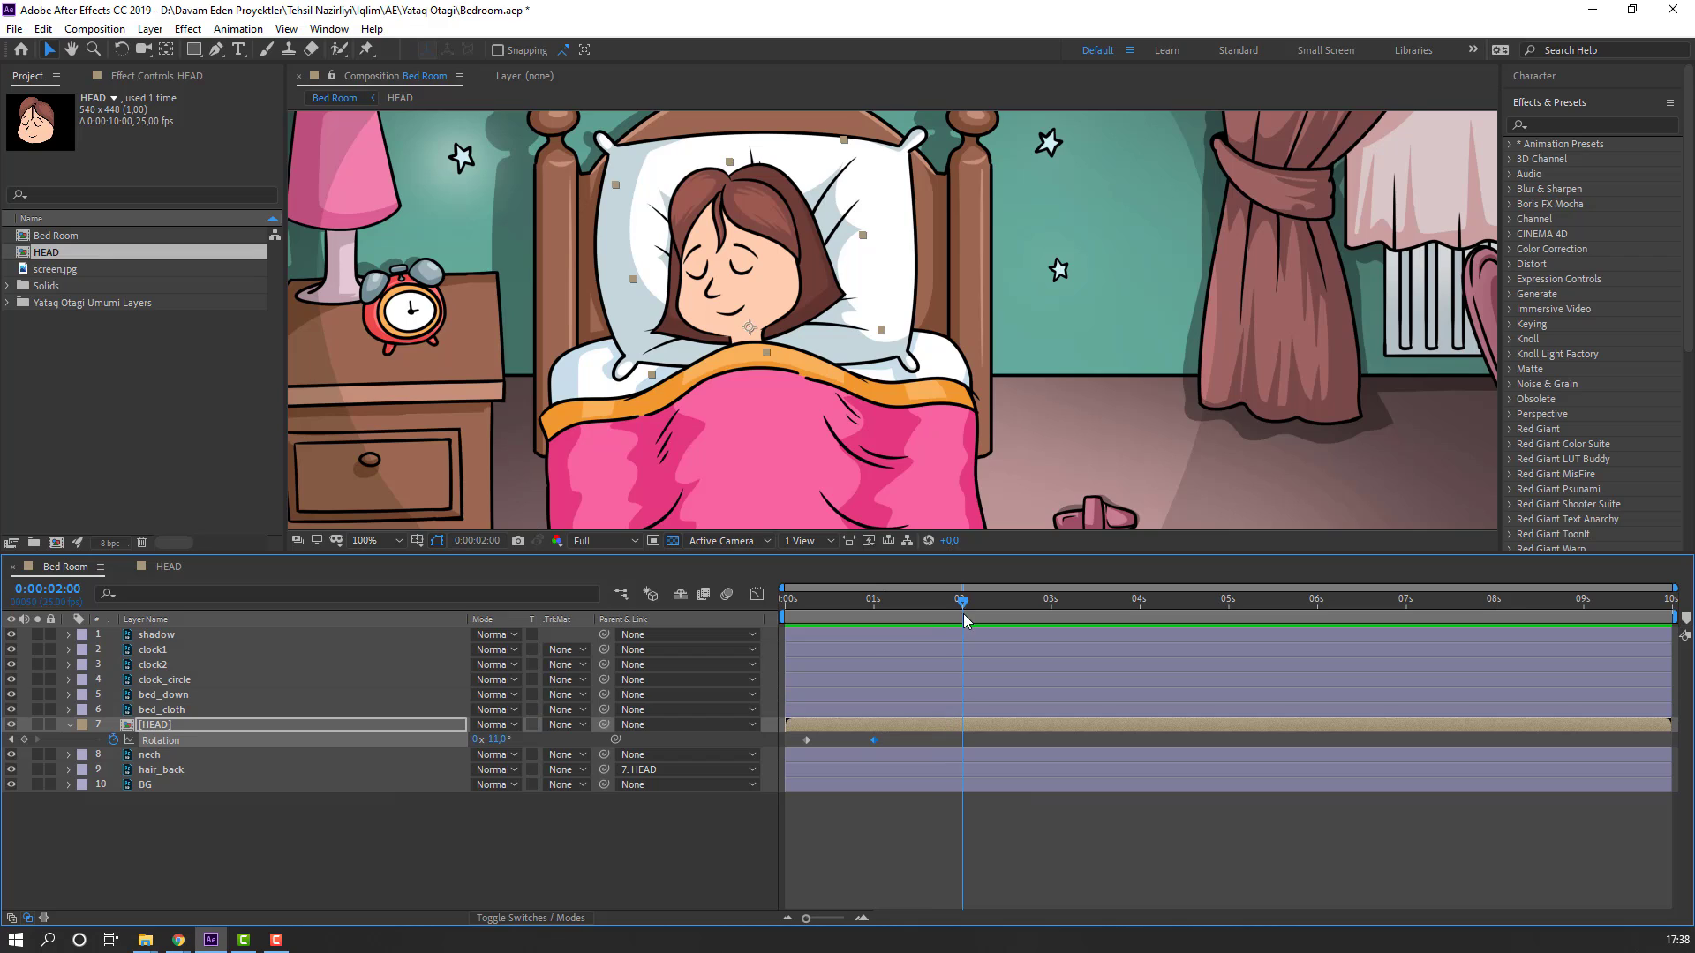
click(24, 740)
drag(975, 605, 1016, 611)
drag(500, 745, 509, 746)
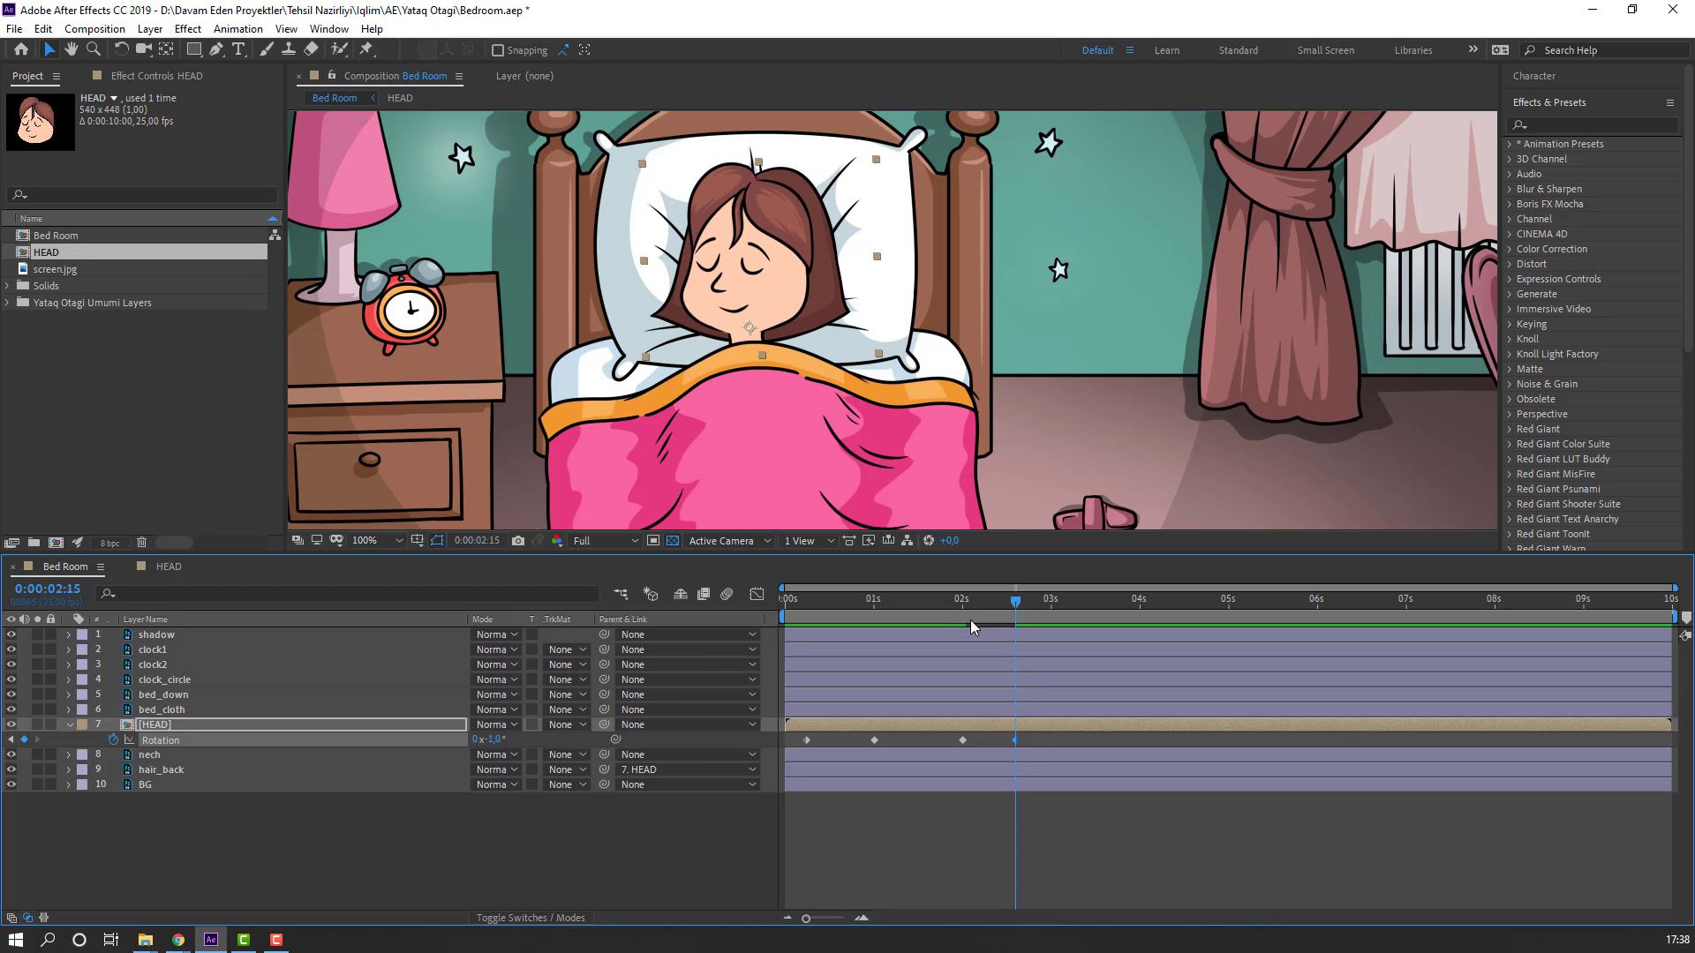
Step: Apply Easy Ease to all the HEAD rotation keyframes and preview the movement
right_click(807, 742)
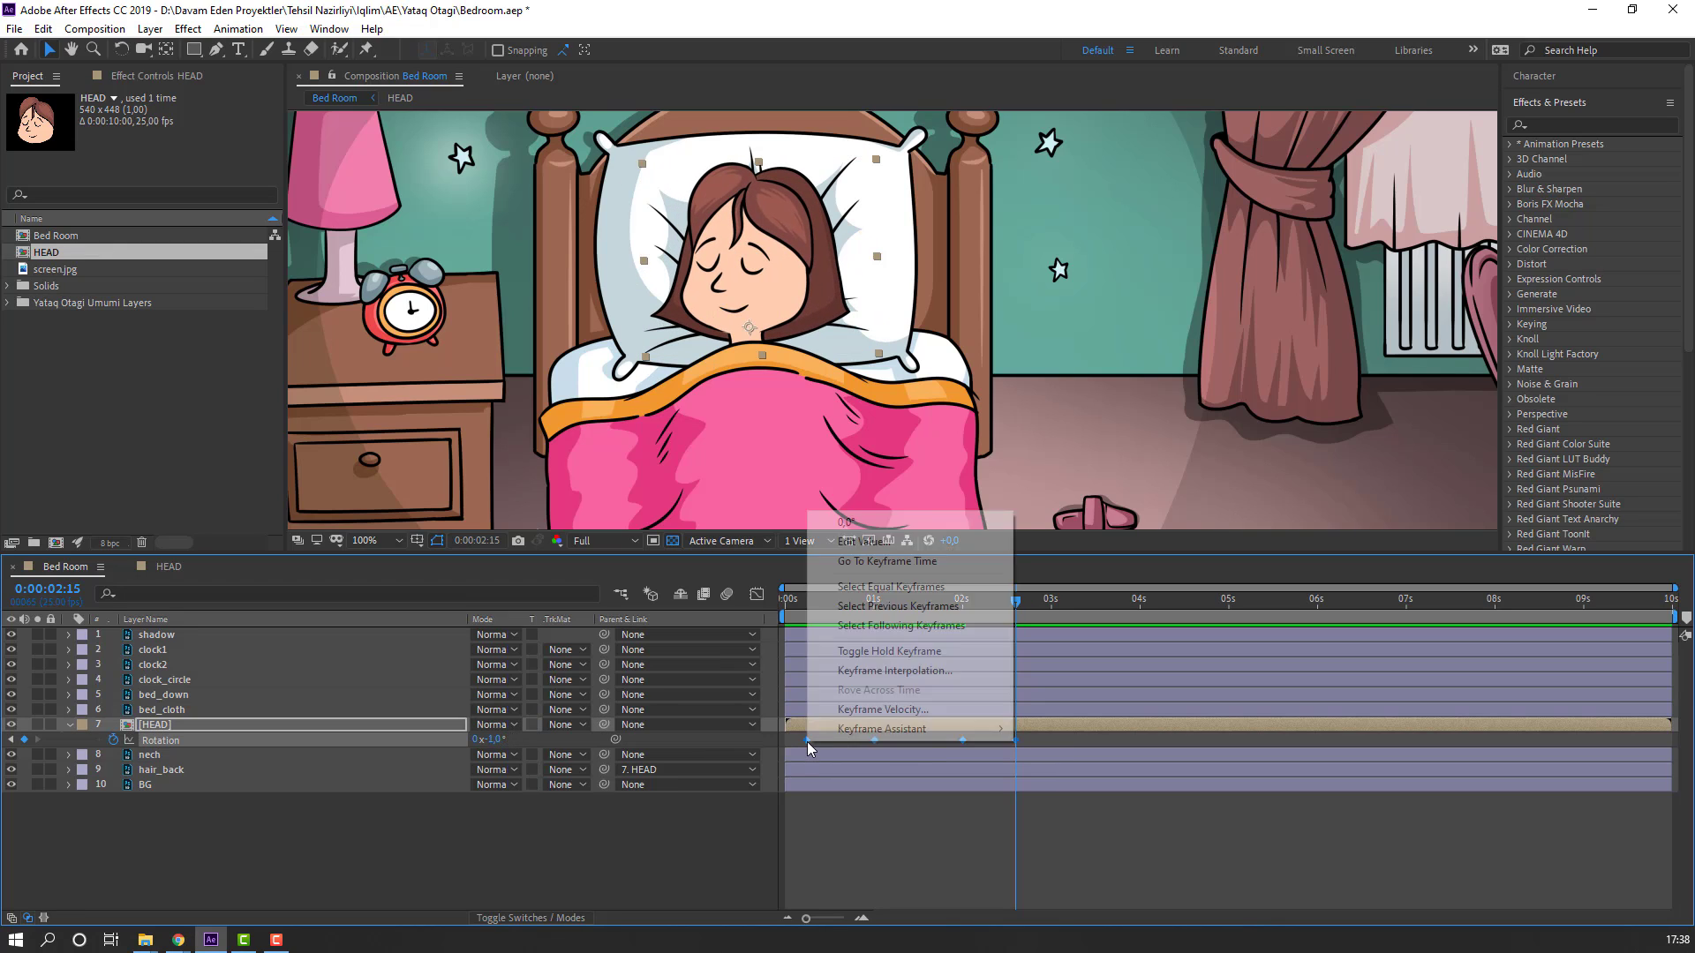
mouse_move(985, 732)
click(1059, 785)
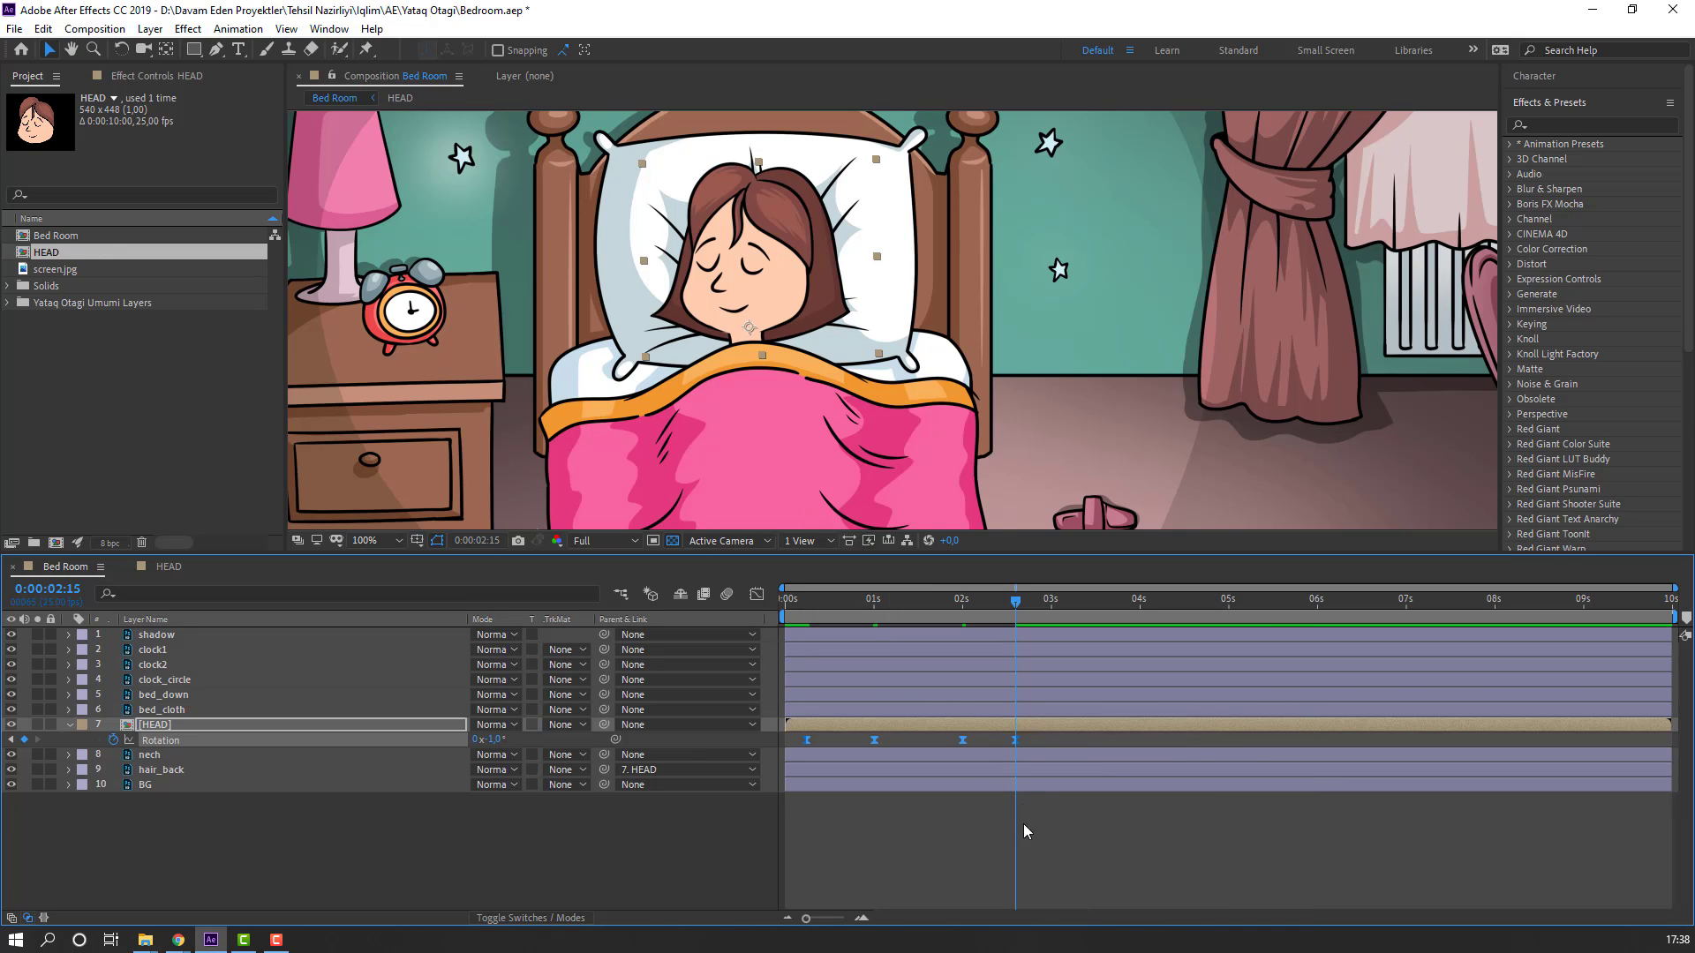
key(space)
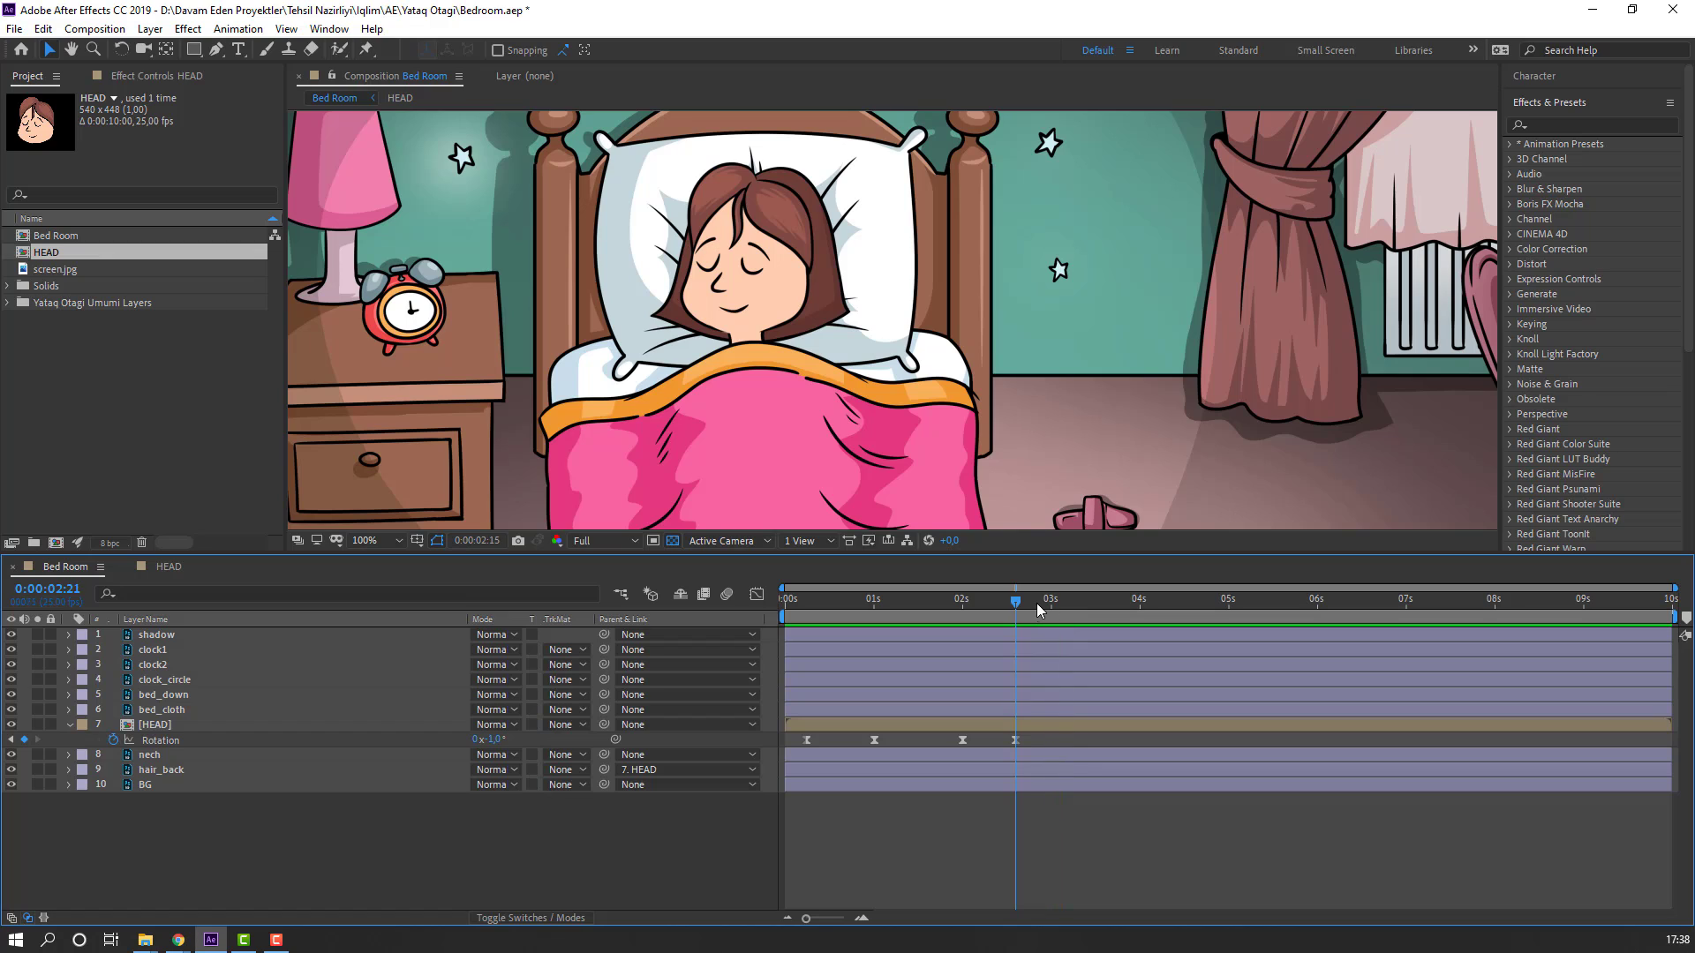
Step: Delay the last HEAD rotation keyframe to just before 3 seconds and add a keyframe holding the same angle at 4 seconds
click(1016, 740)
drag(1019, 742, 1039, 741)
click(1105, 600)
drag(1130, 601, 1140, 602)
click(25, 741)
Step: Keyframe the HEAD rotation at 3° on 0:00:05:00 and preview the movement
drag(1234, 602, 1231, 607)
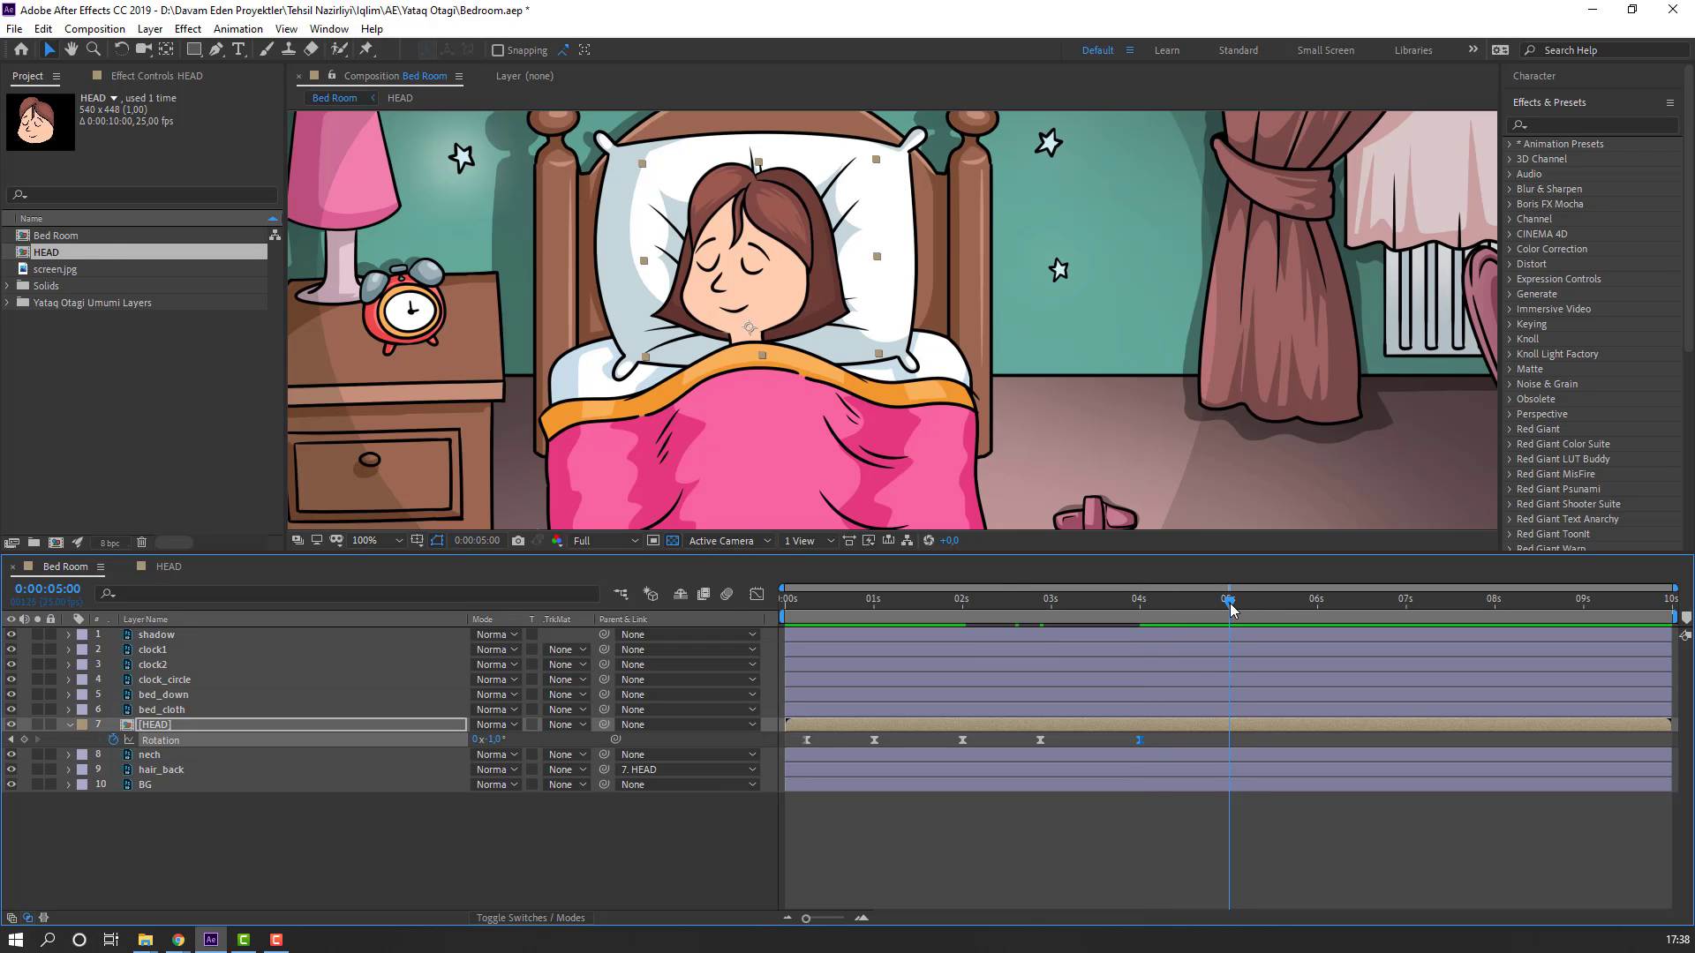
drag(491, 740, 497, 739)
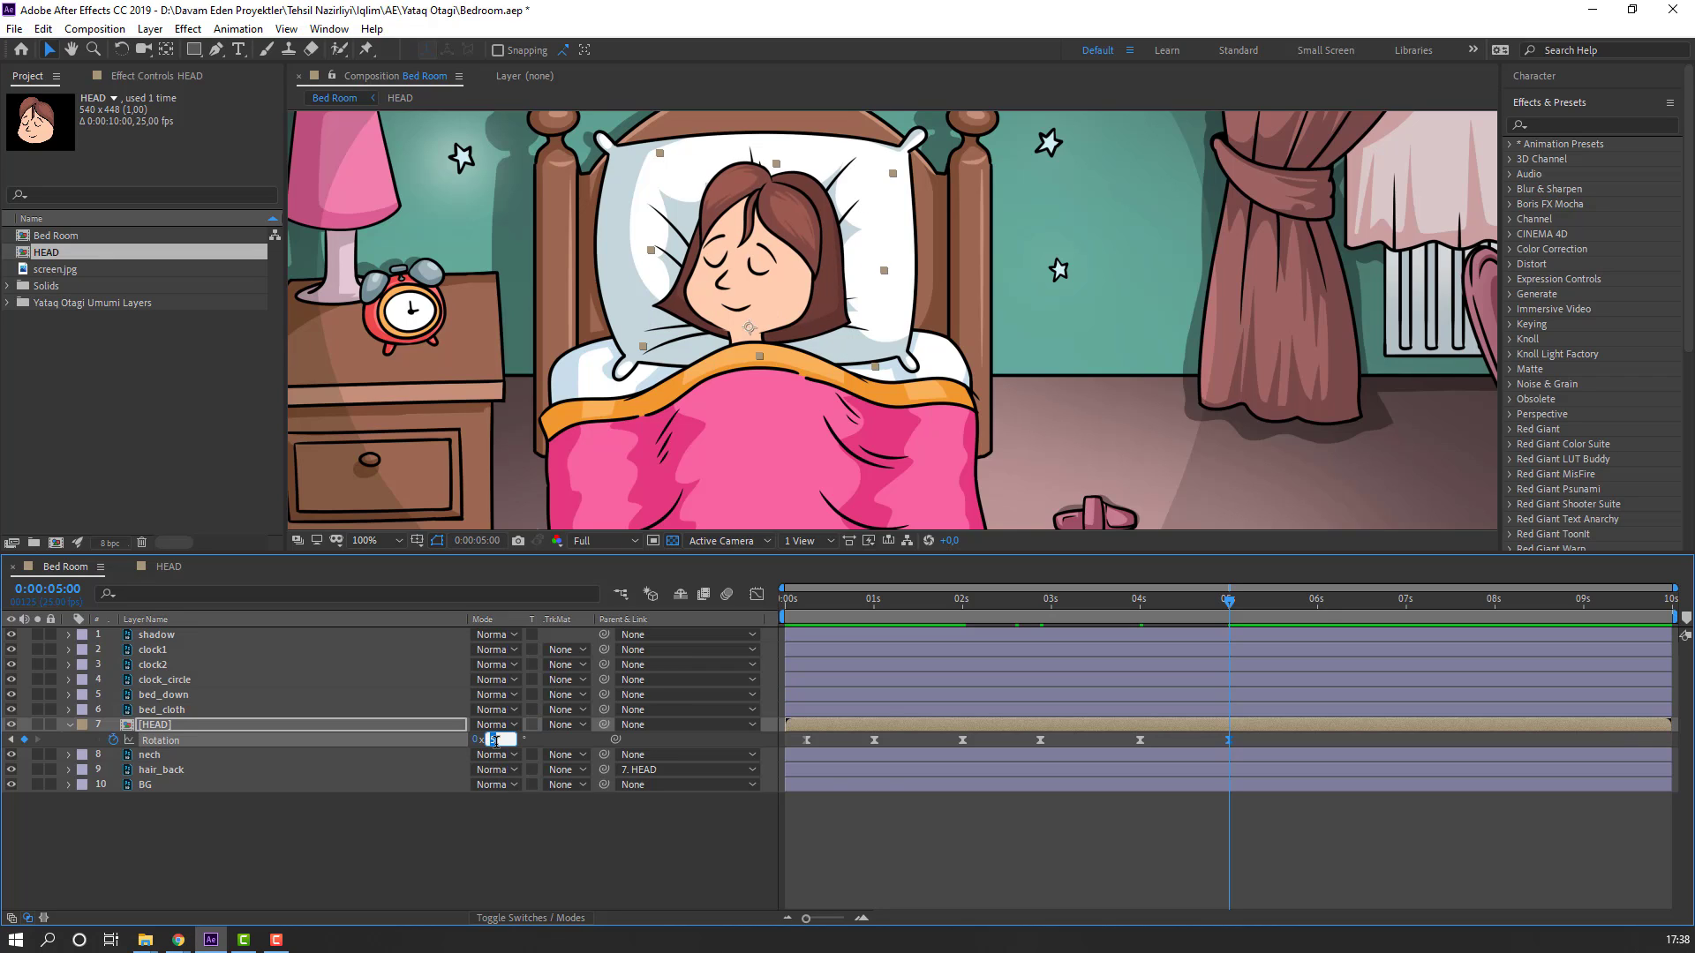
text(3)
key(Return)
click(1108, 855)
key(space)
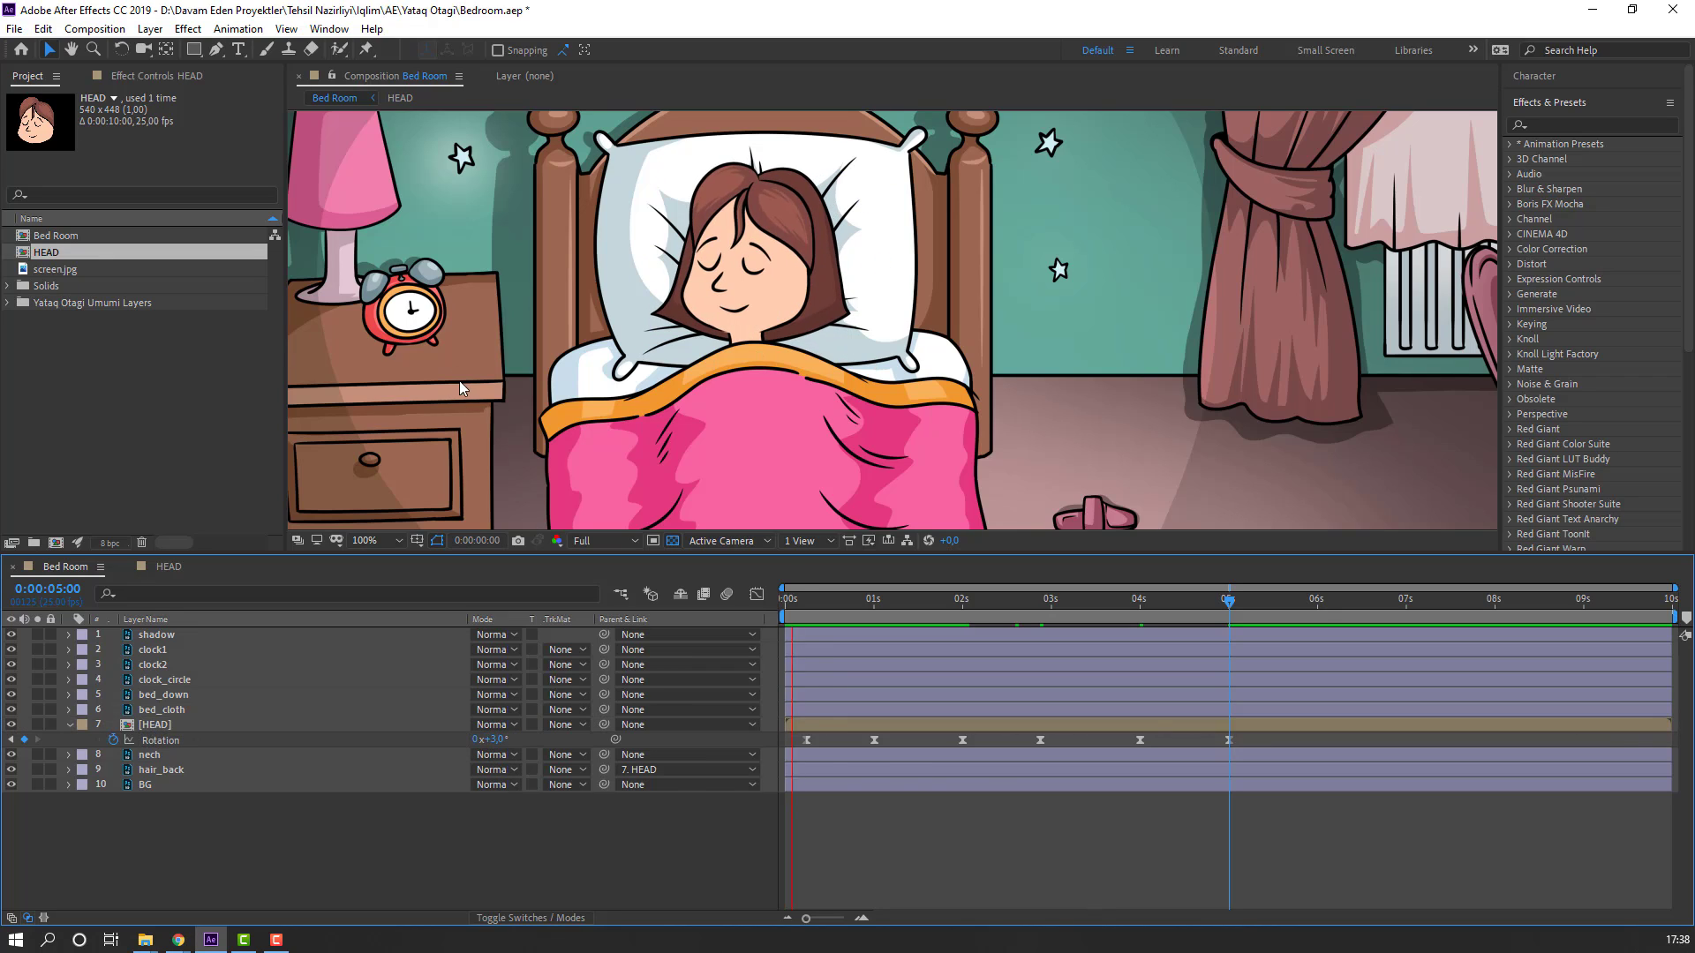
key(comma)
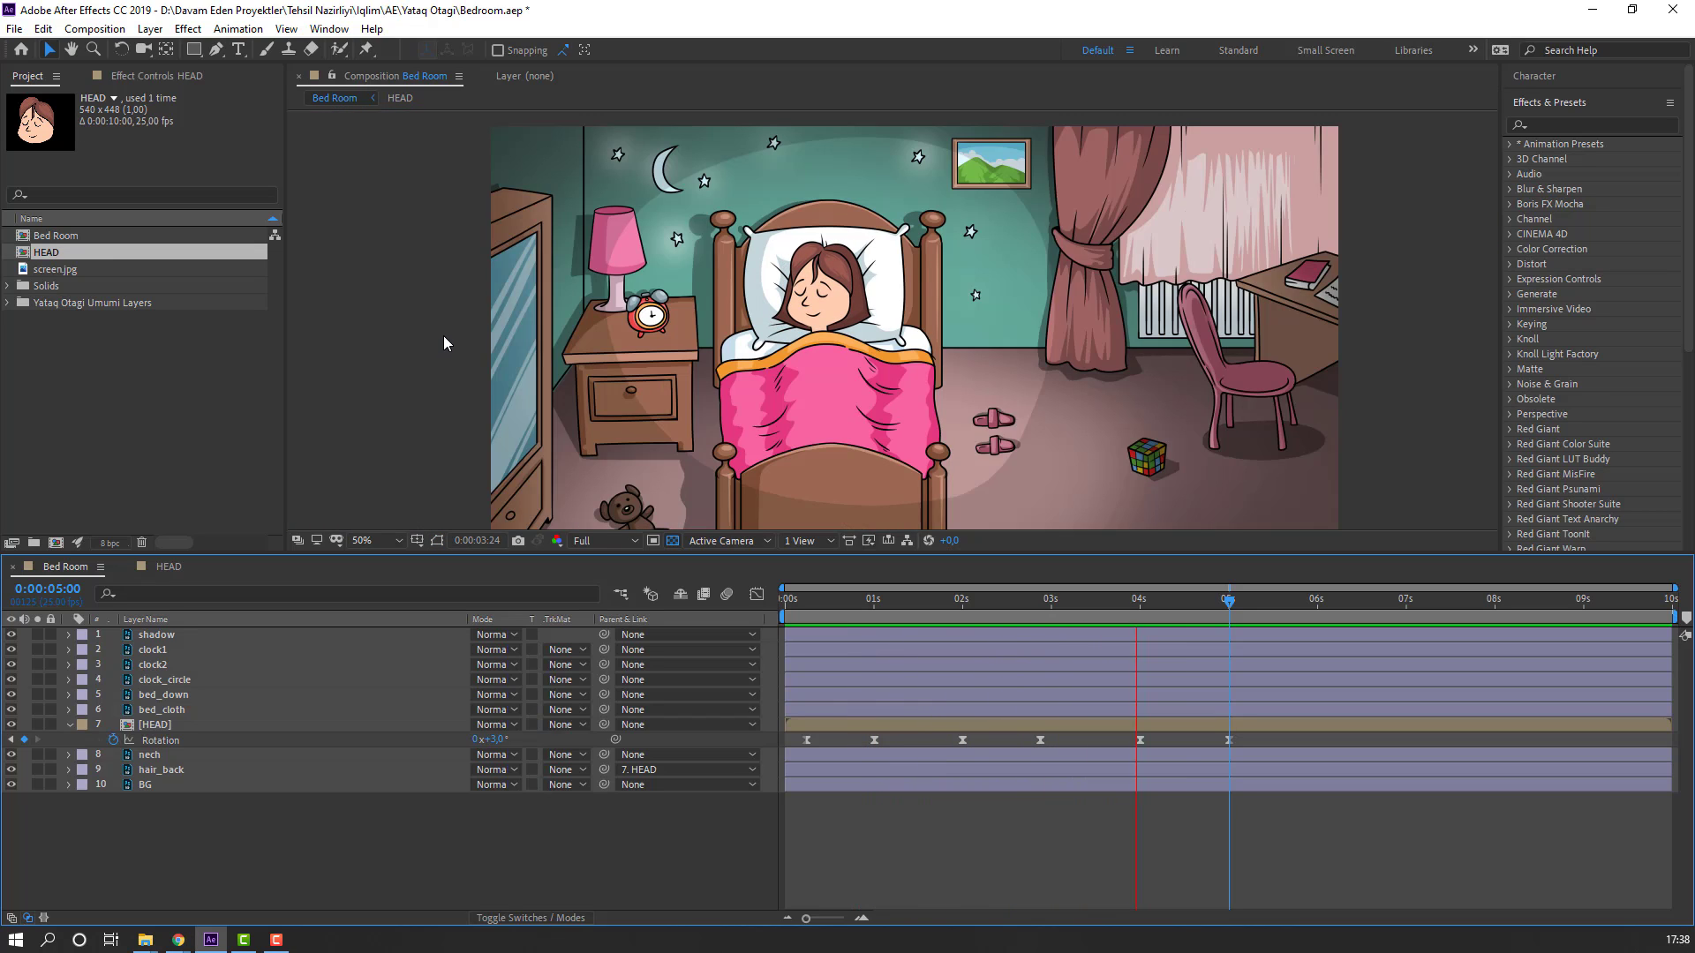
key(period)
Step: Start HEAD position keyframes at frame 6 and keyframe the layer 3 px lower, at 746.5, 450, on frame 15
drag(1213, 606, 807, 622)
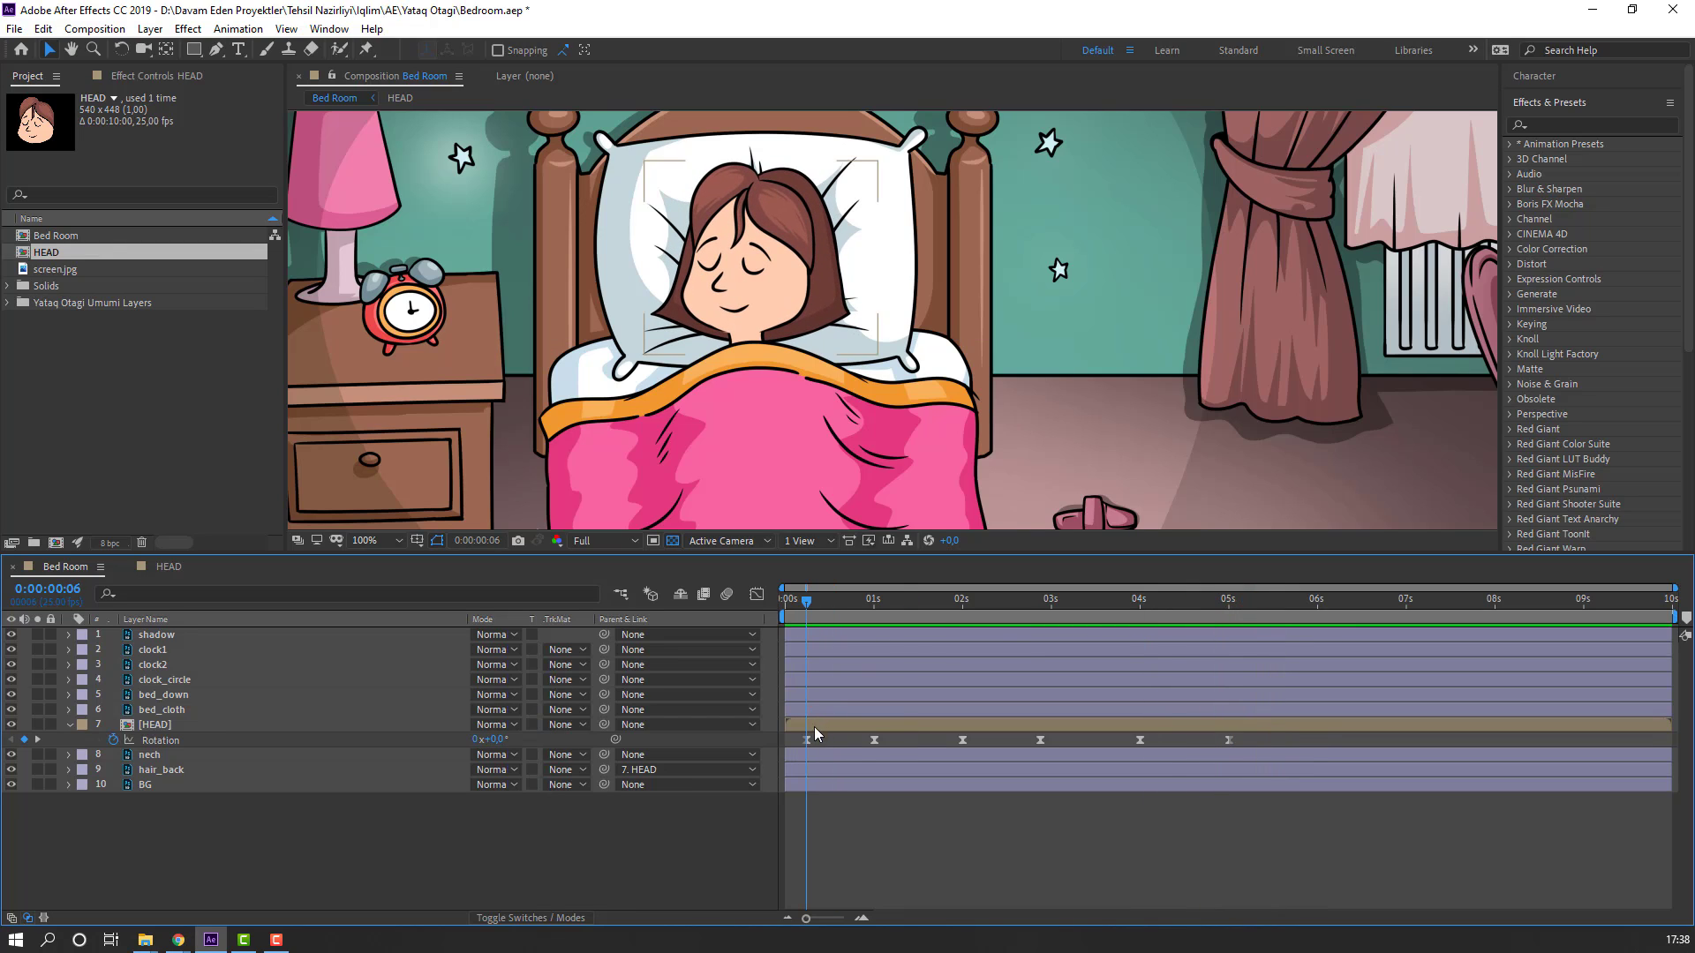
click(138, 726)
key(shift+p)
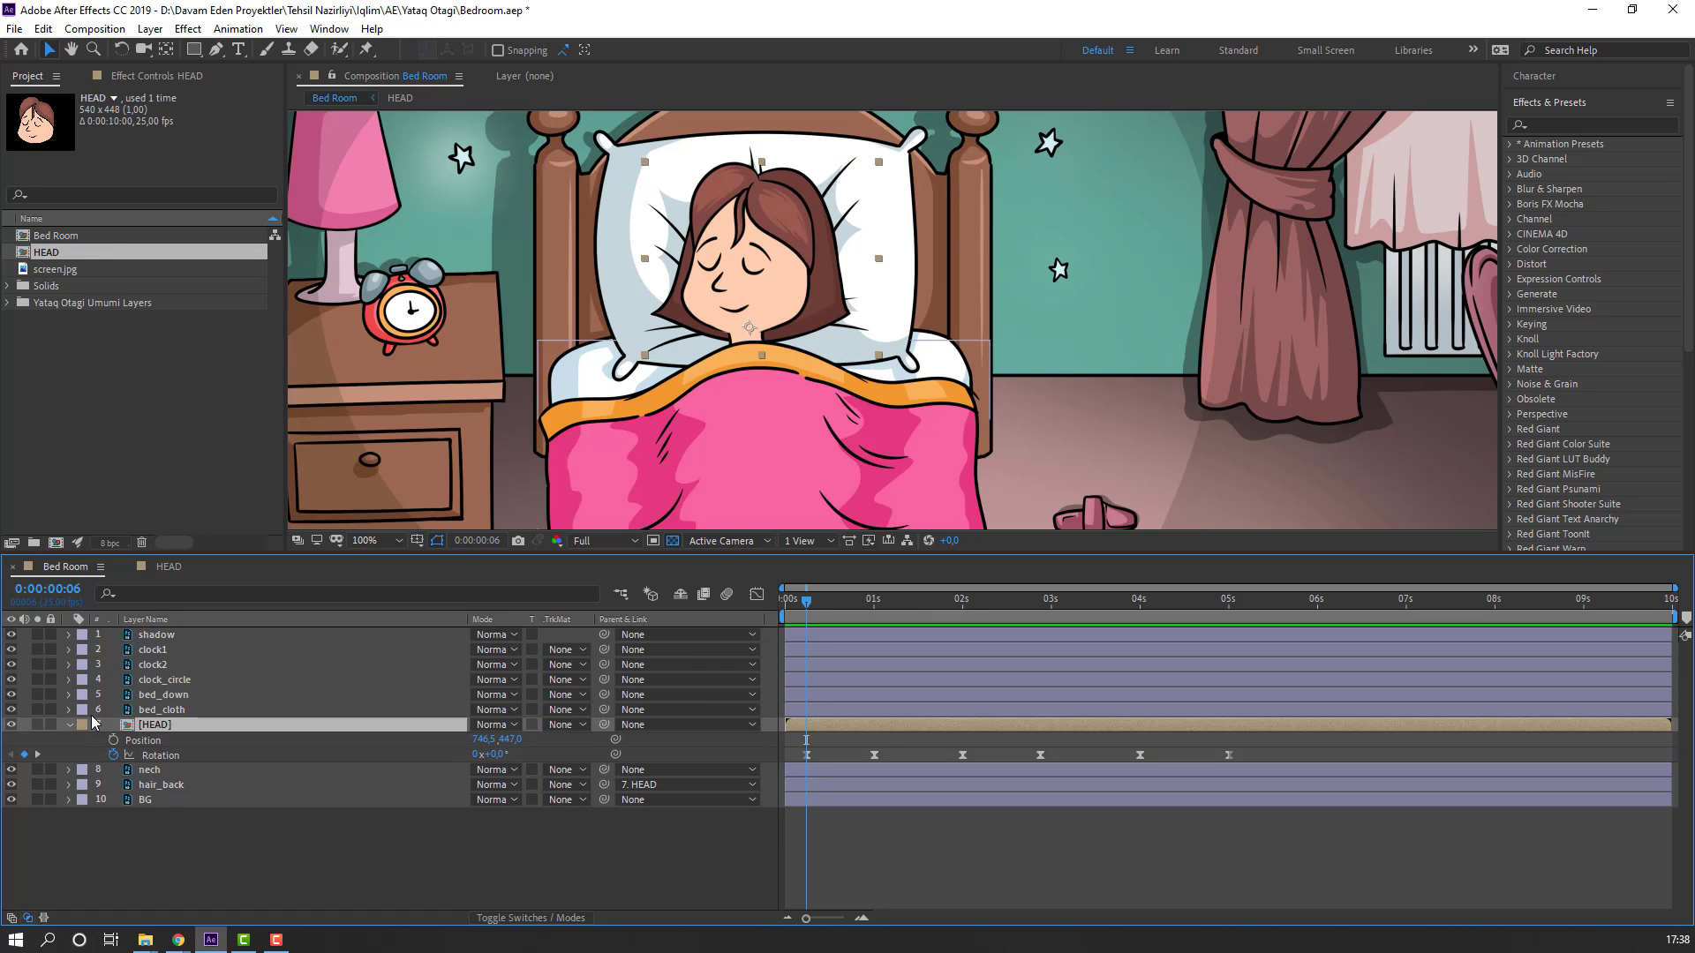
click(114, 740)
drag(797, 602, 876, 613)
key(Down)
key(Down)
key(Down)
Step: Copy the first HEAD position keyframe to 1 second and preview the movement
click(807, 740)
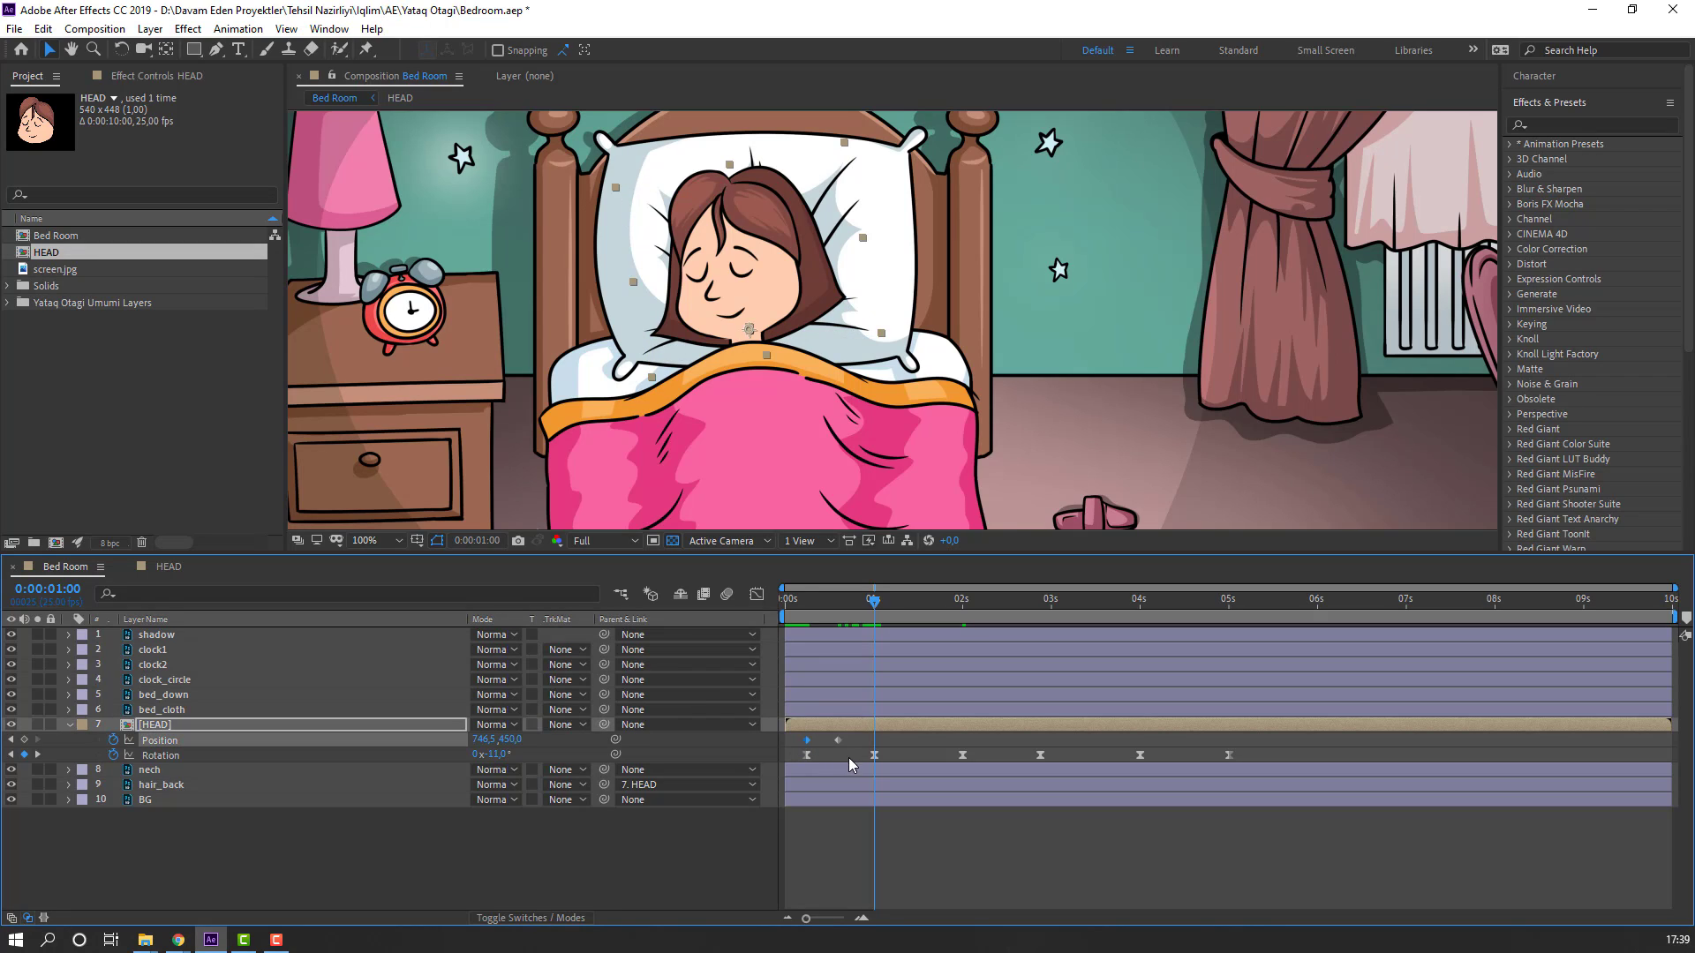
key(ctrl+c)
key(ctrl+v)
click(930, 850)
key(space)
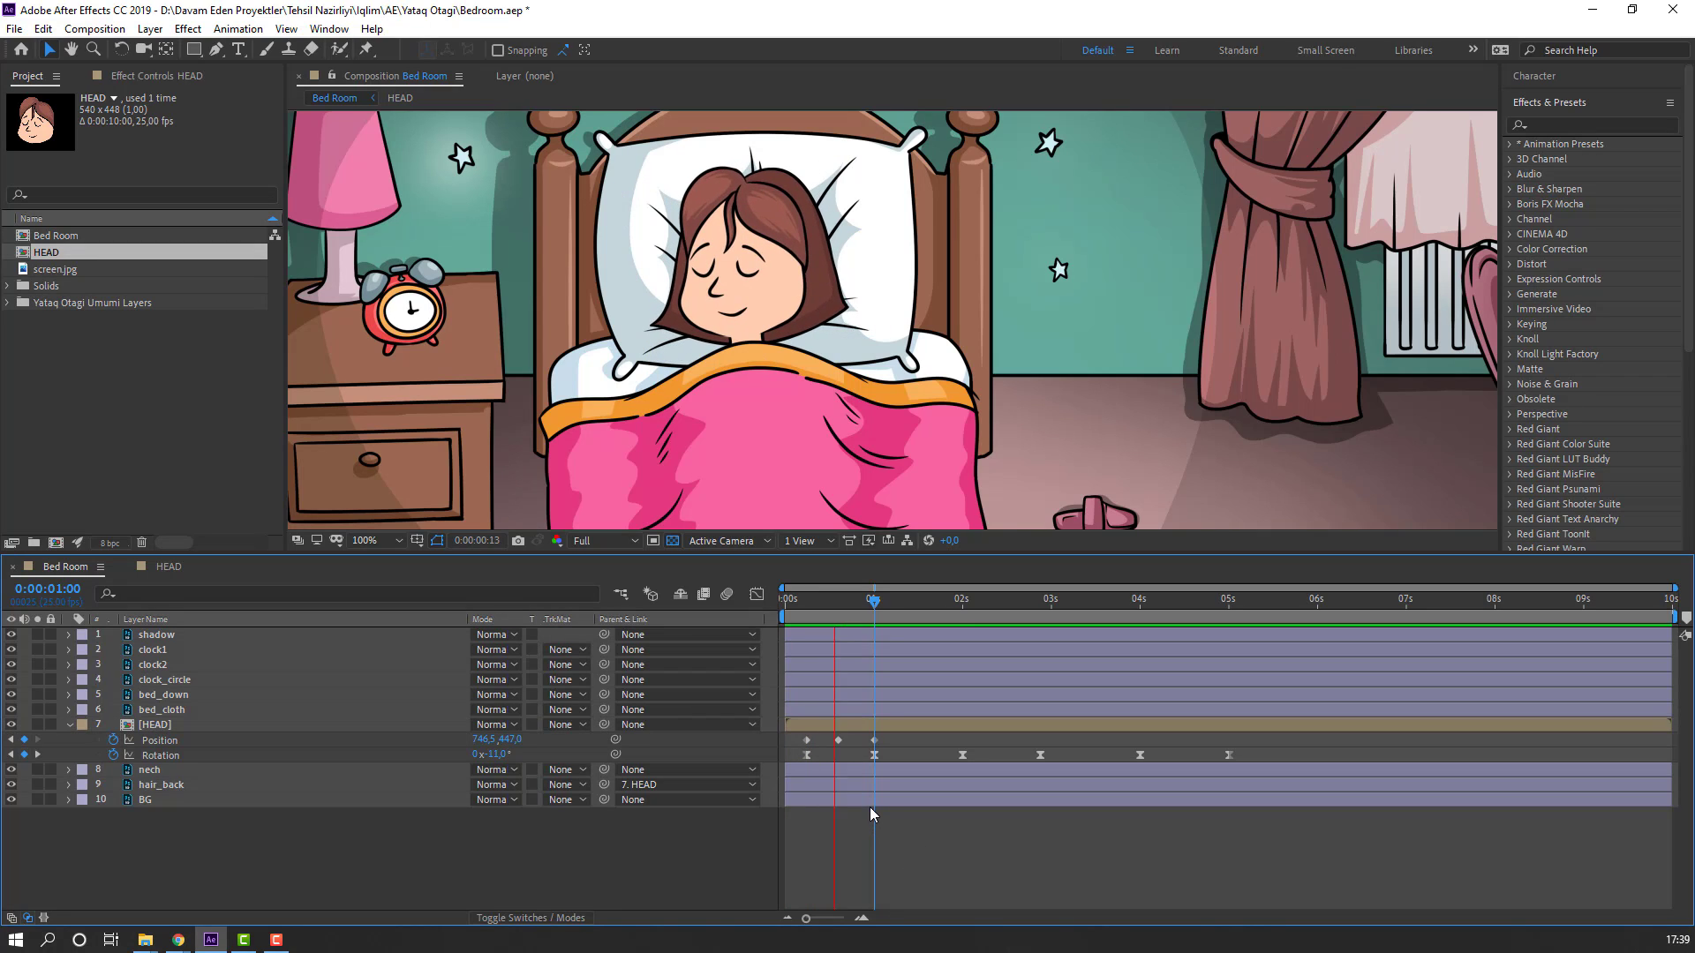
Step: Apply Easy Ease to the three HEAD position keyframes and preview the result
drag(903, 739, 792, 755)
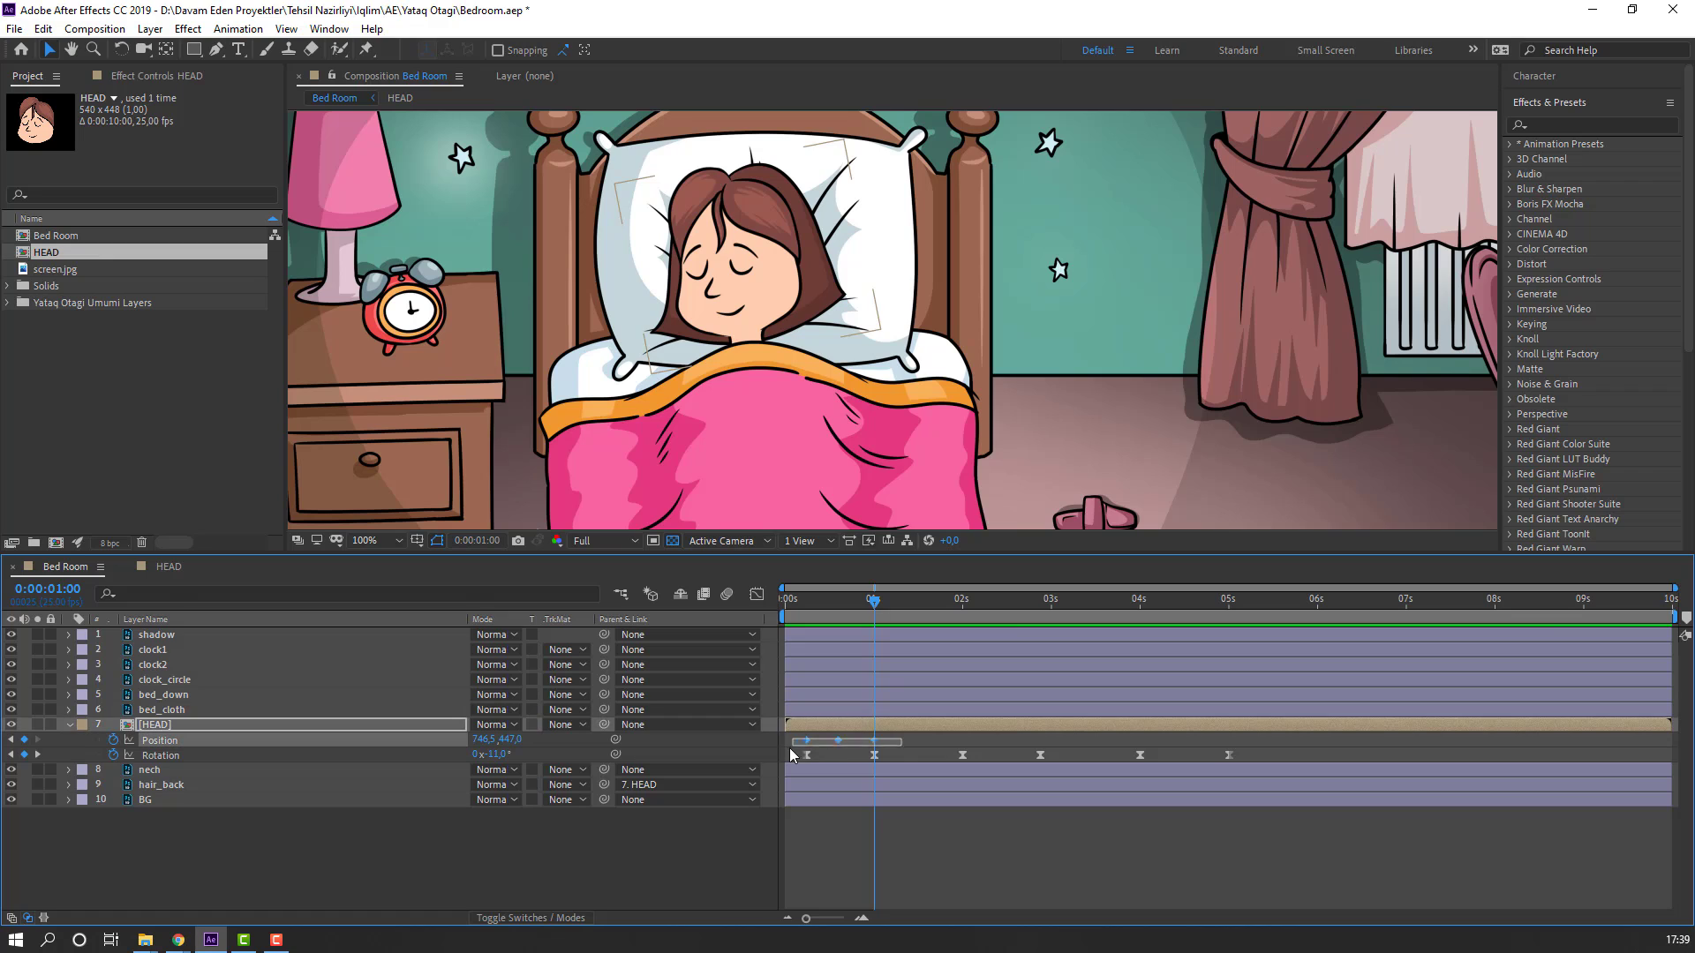
right_click(807, 740)
mouse_move(957, 729)
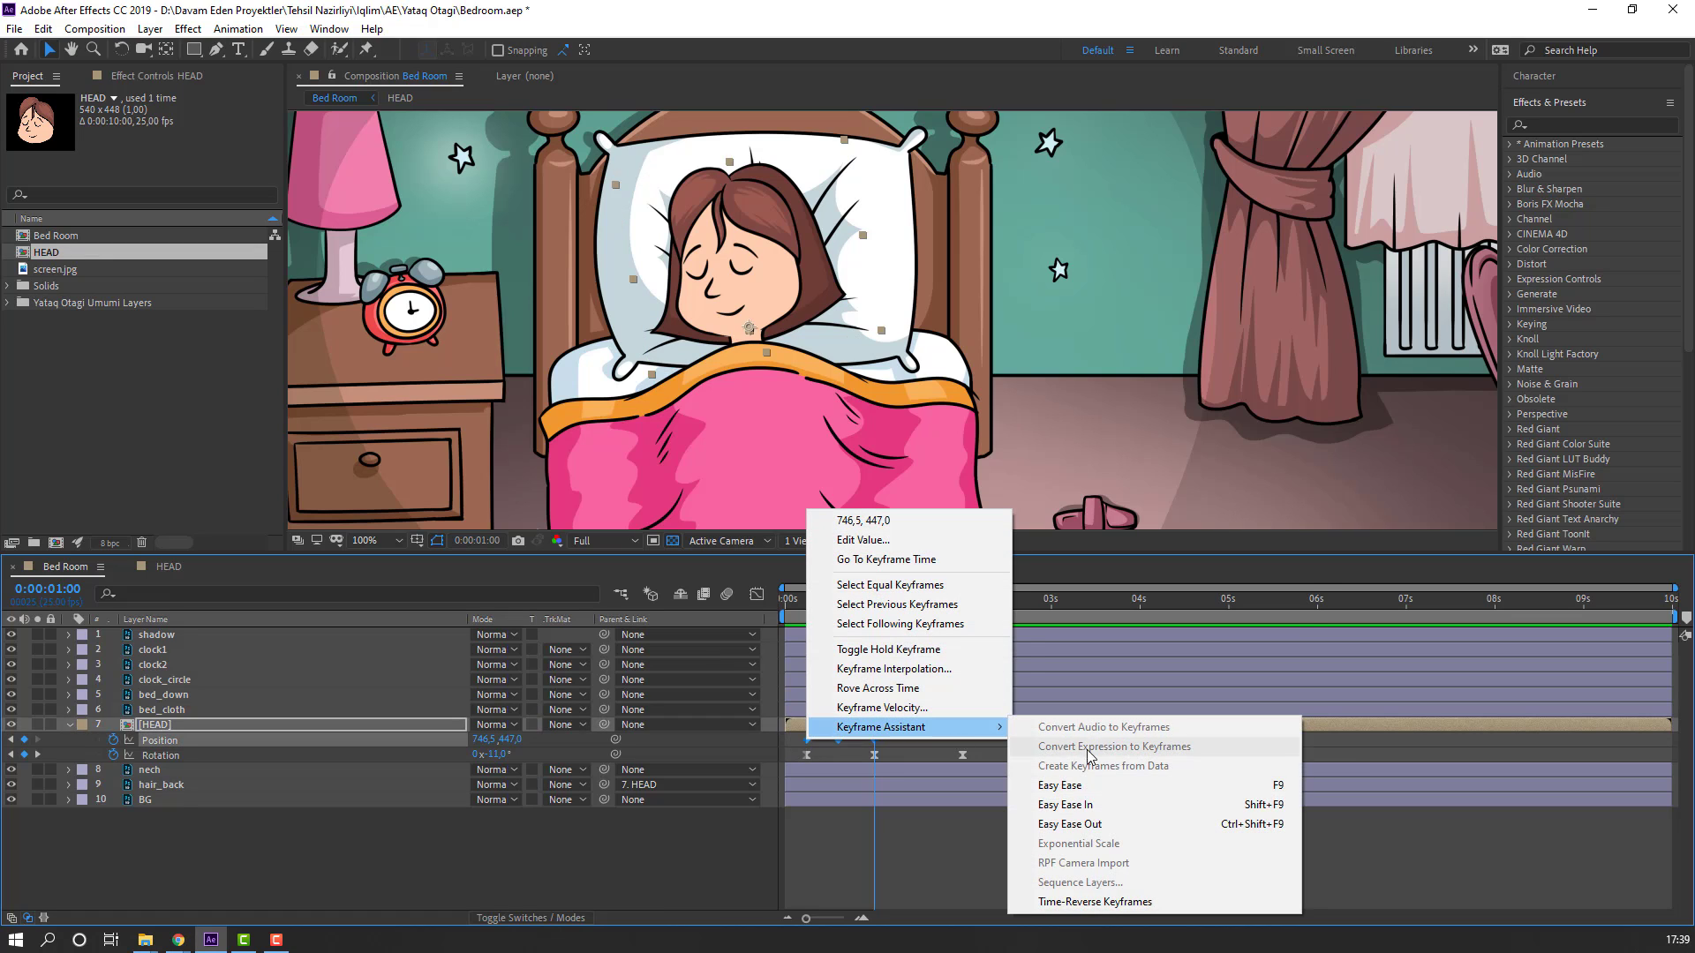
click(1083, 786)
click(999, 869)
key(space)
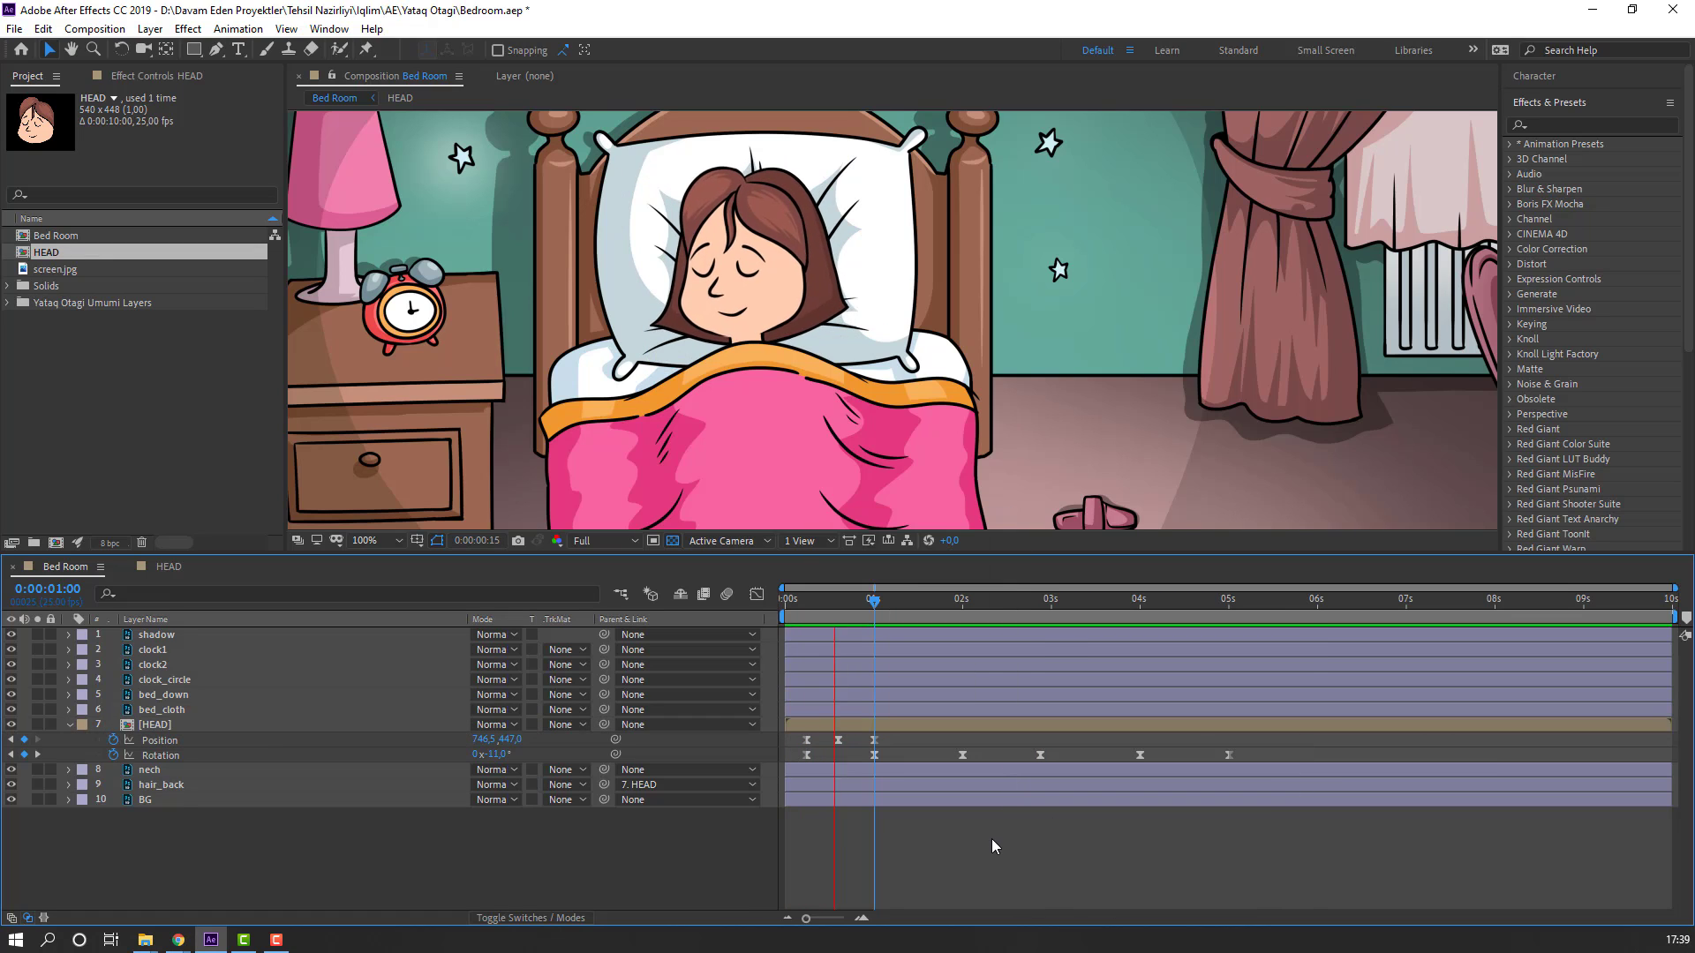
key(space)
Step: Change the HEAD position keyframe at frame 15 to 746.5, 449 and preview the movement
drag(802, 590, 838, 598)
click(838, 741)
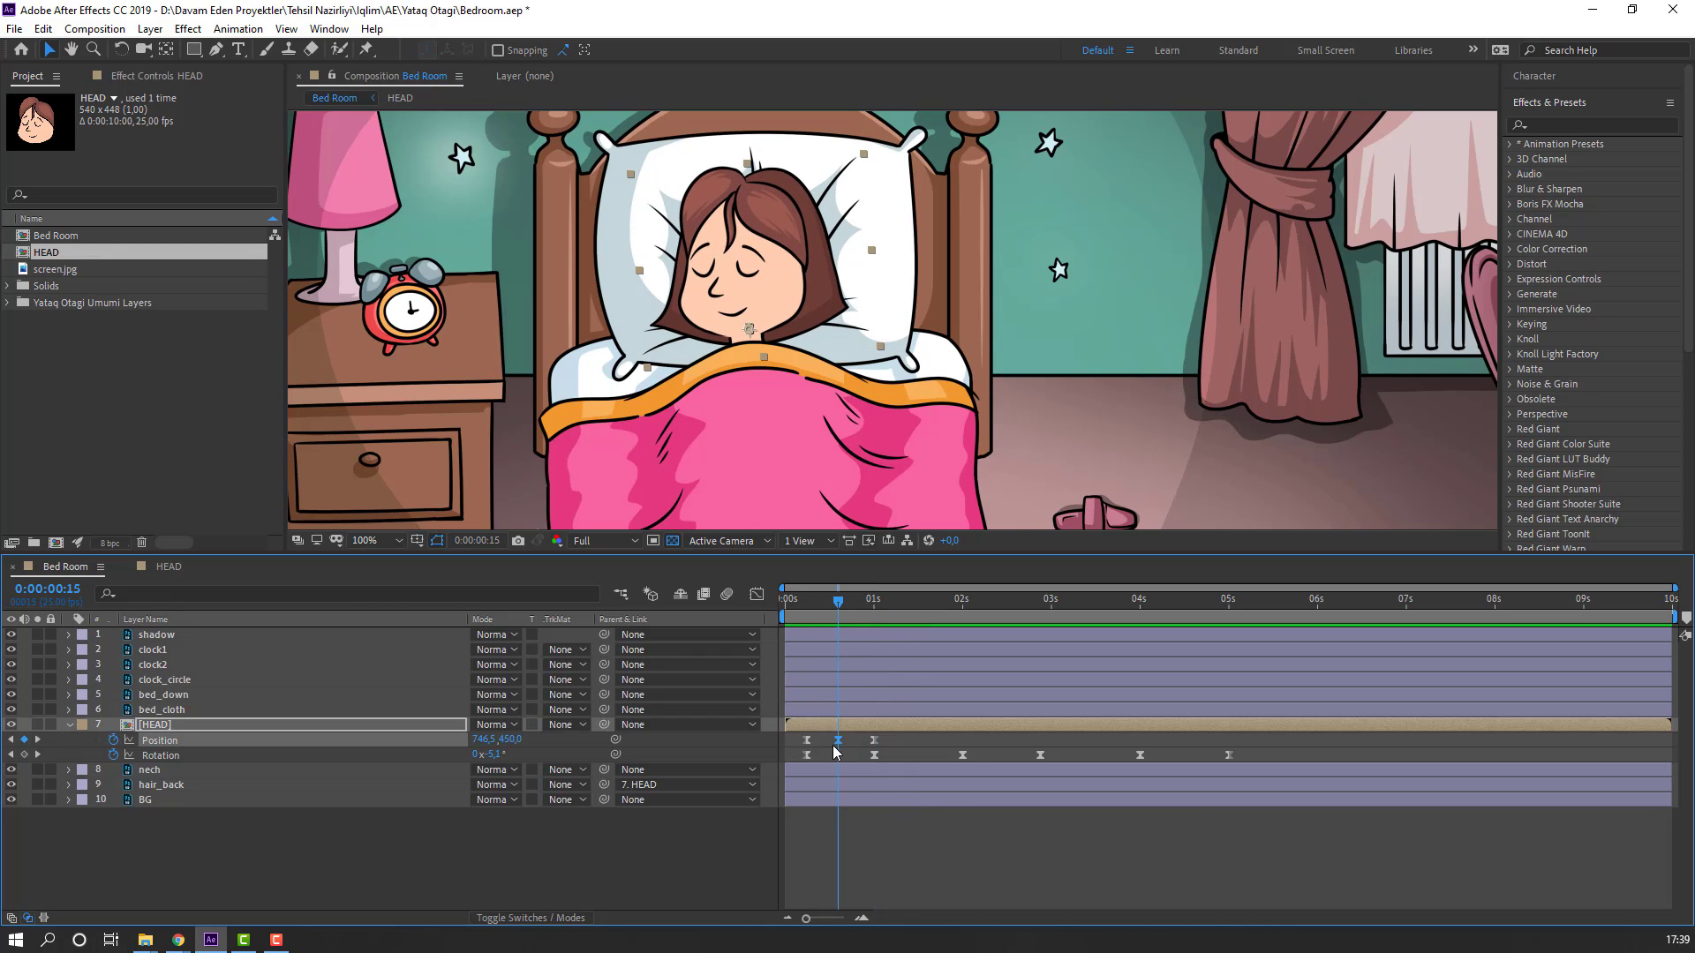
key(space)
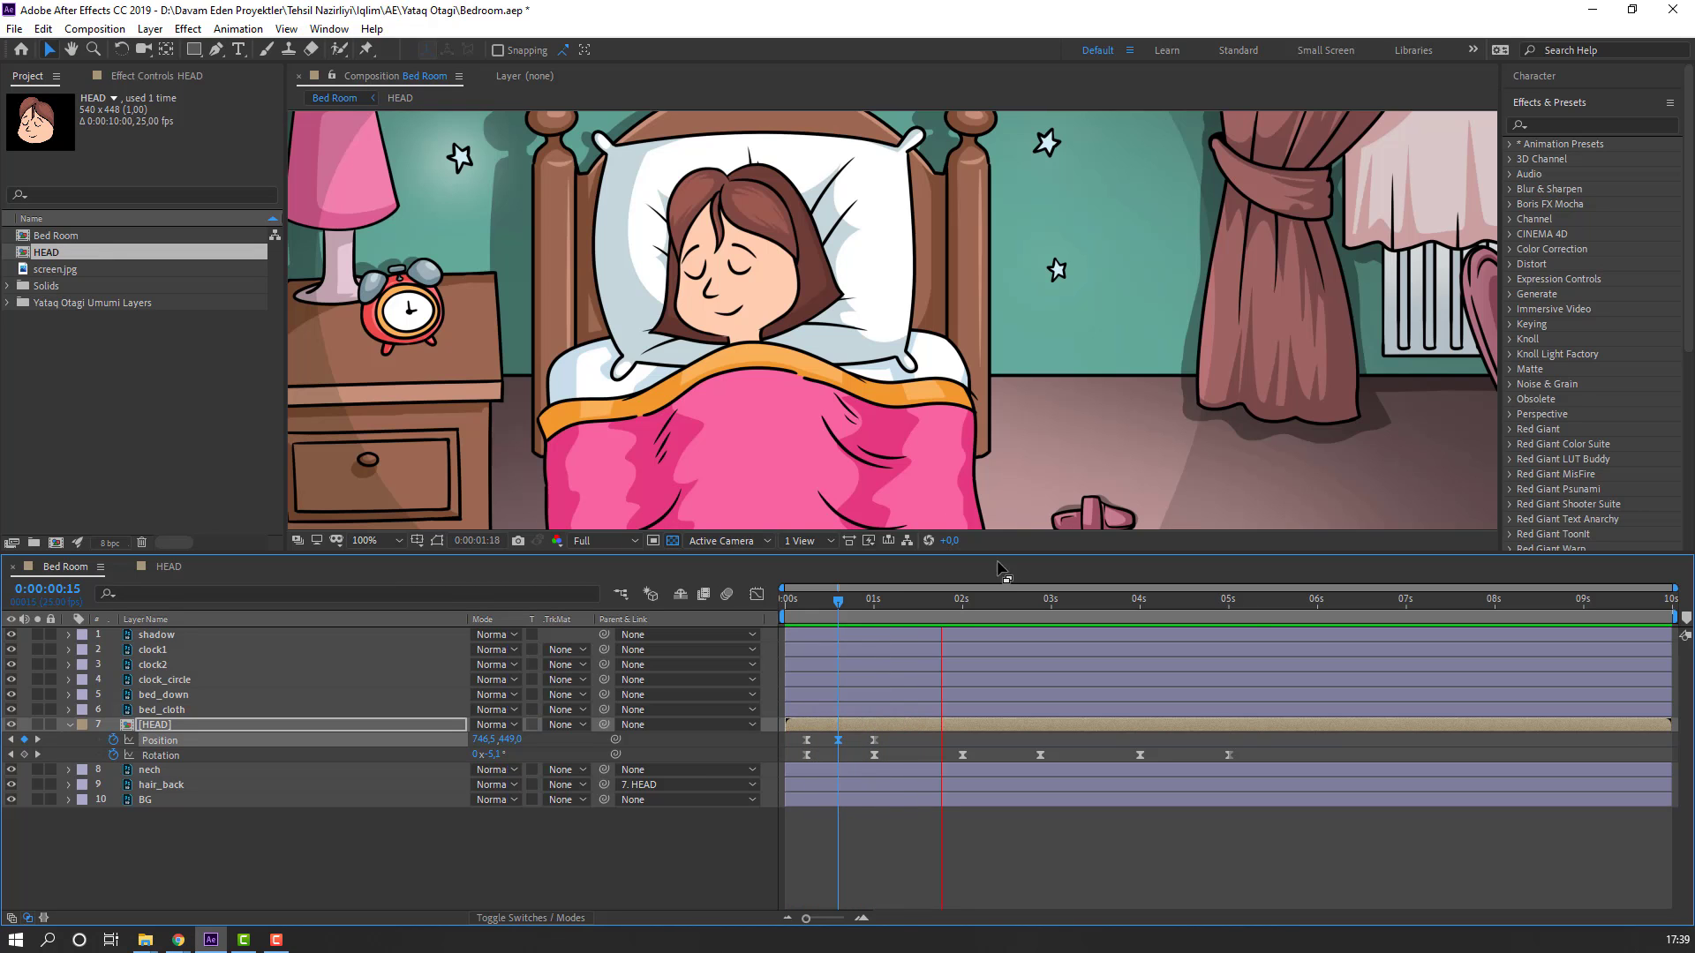
Step: Copy the three HEAD position keyframes to 2 seconds, spread them to match the rotation keyframes there, and preview
drag(897, 600, 962, 604)
drag(893, 743, 768, 757)
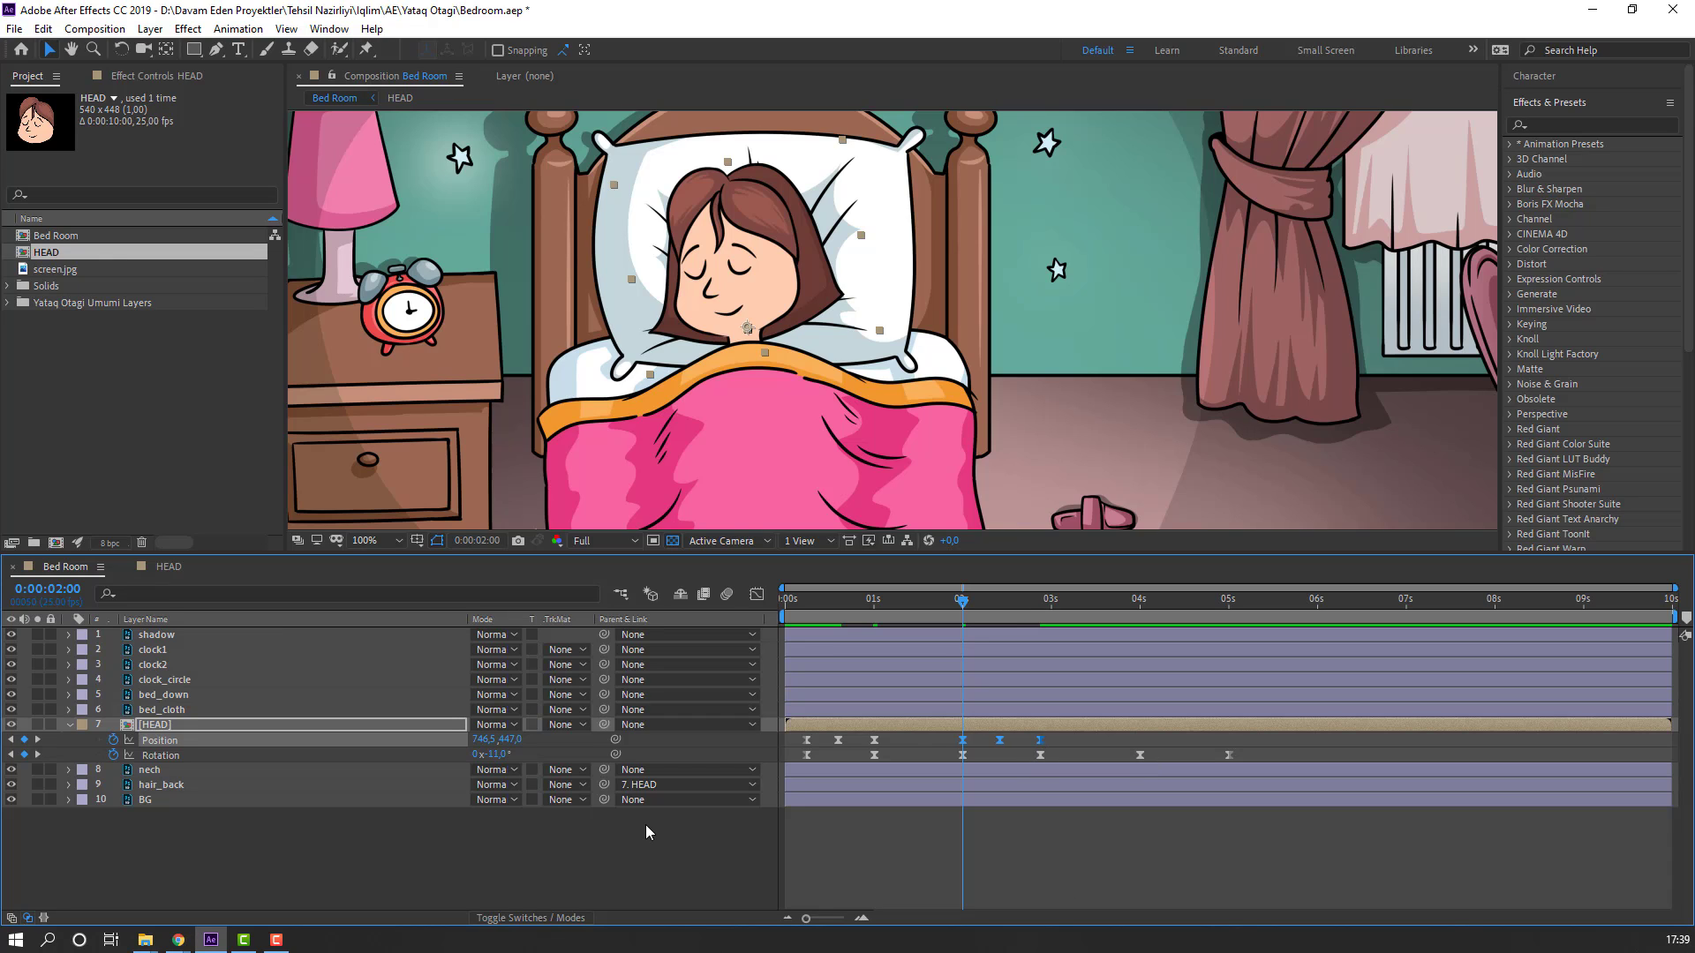
key(space)
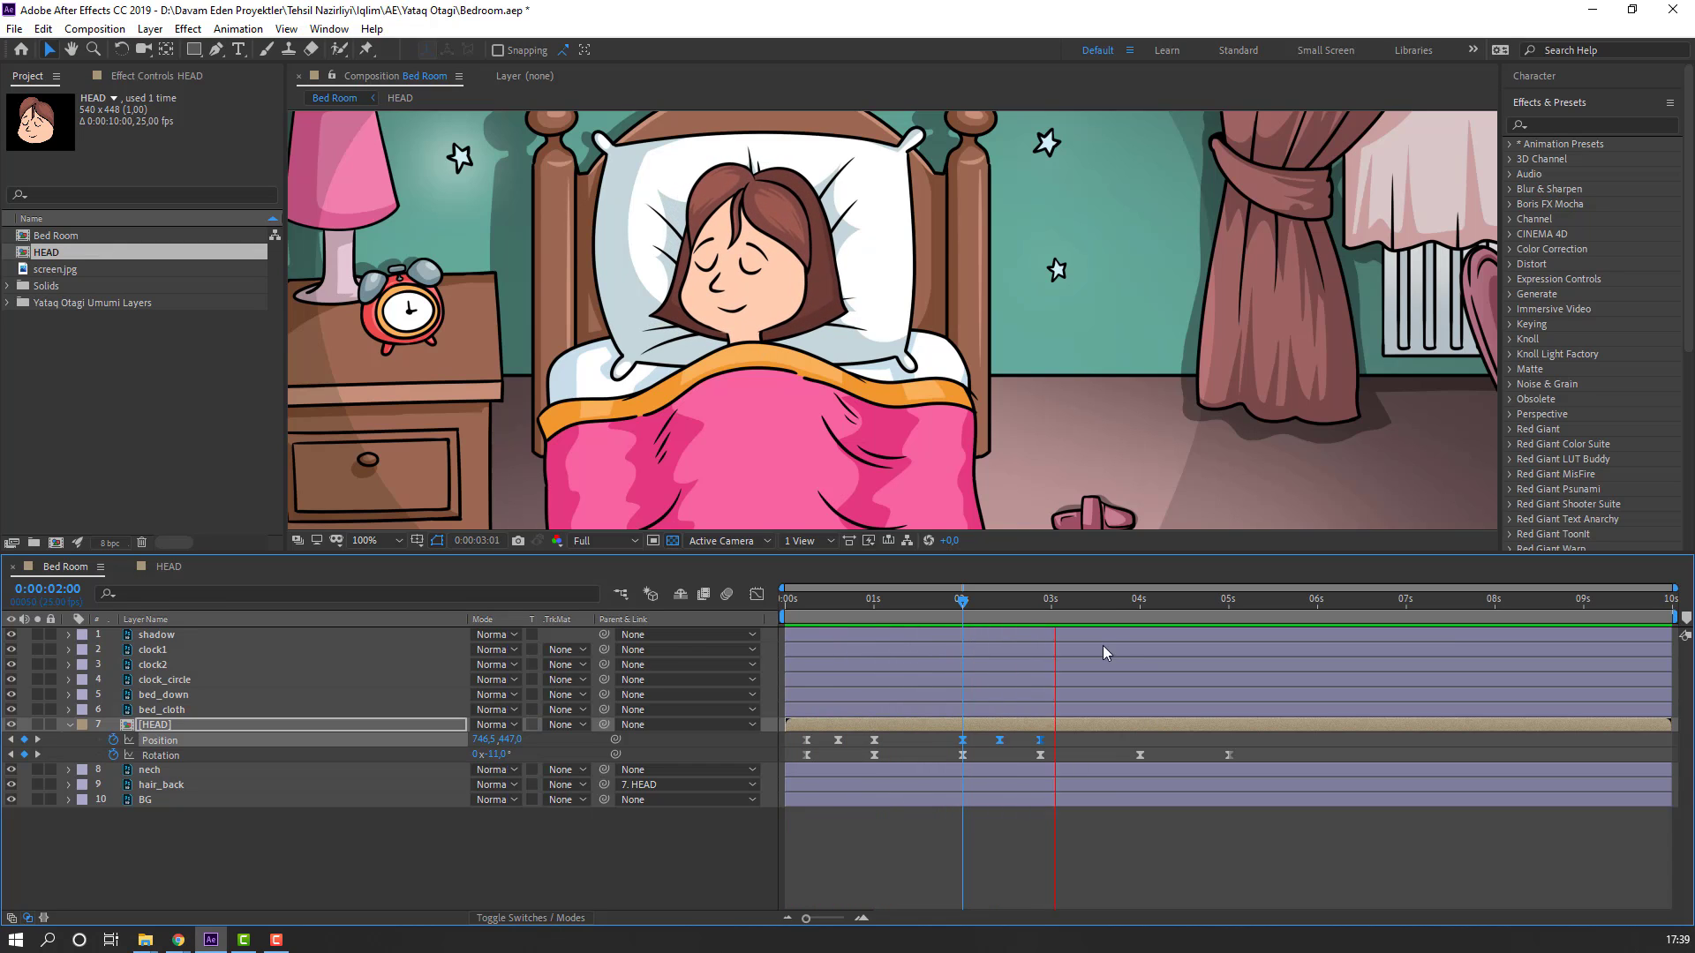
Step: Paste the HEAD position keyframes at 4 seconds, spread them to about 5 seconds, and preview the animation
drag(1080, 600, 1141, 610)
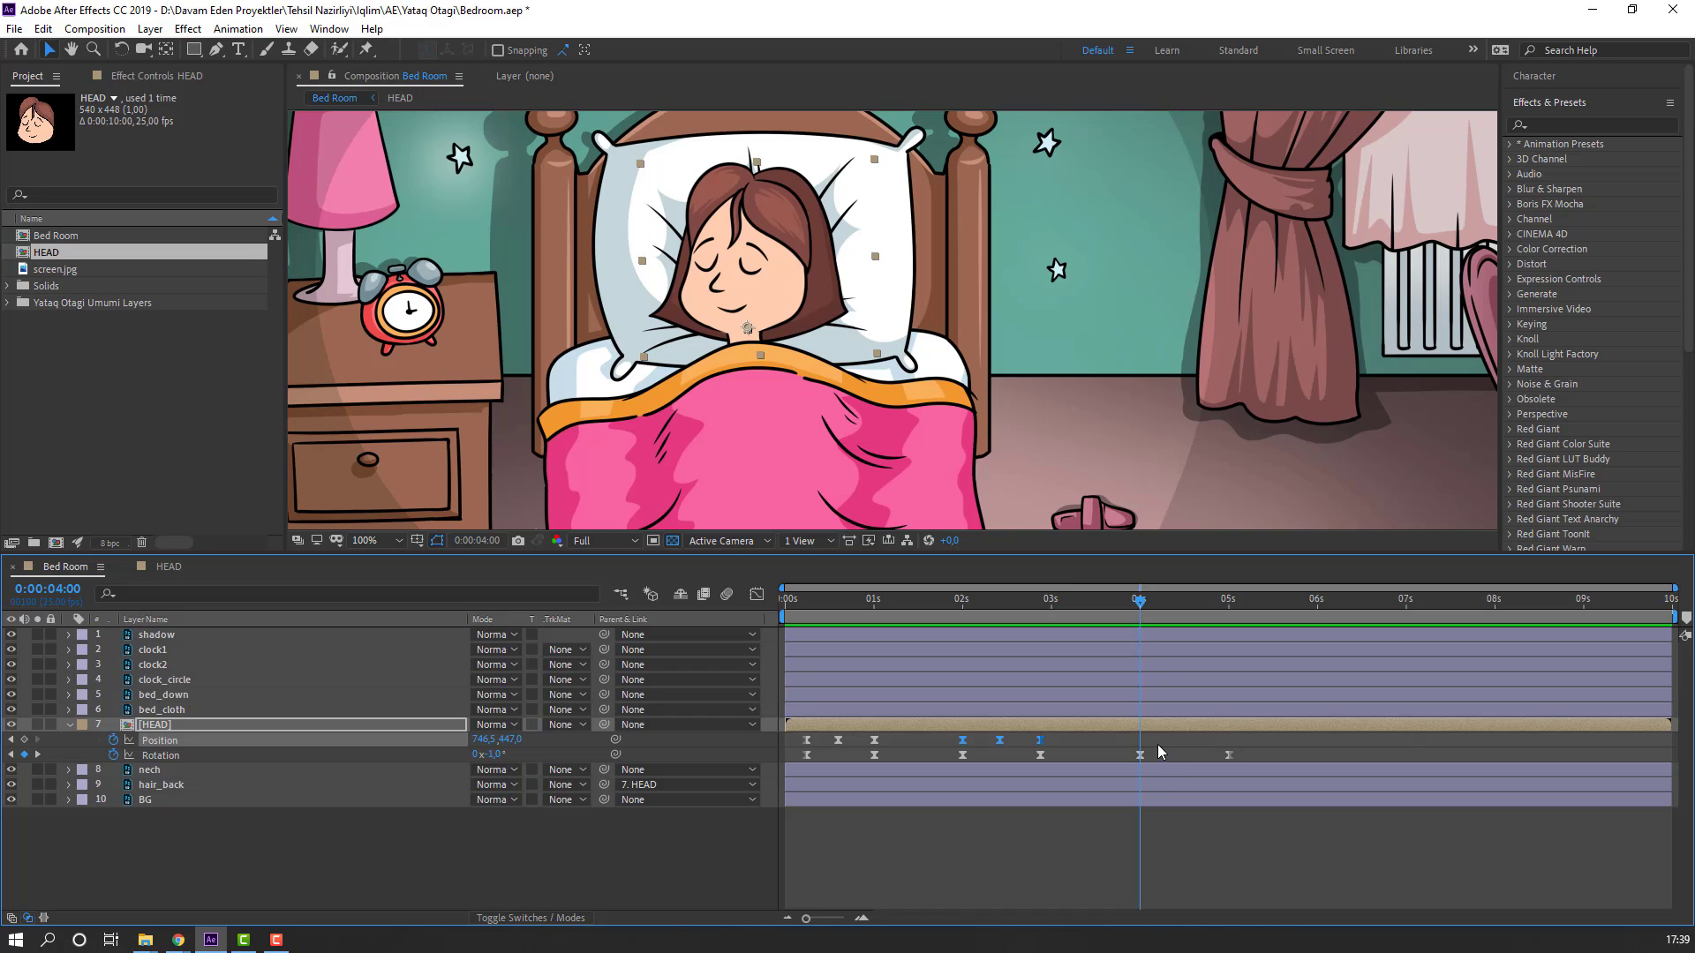
key(ctrl+v)
drag(1210, 746, 1222, 753)
key(space)
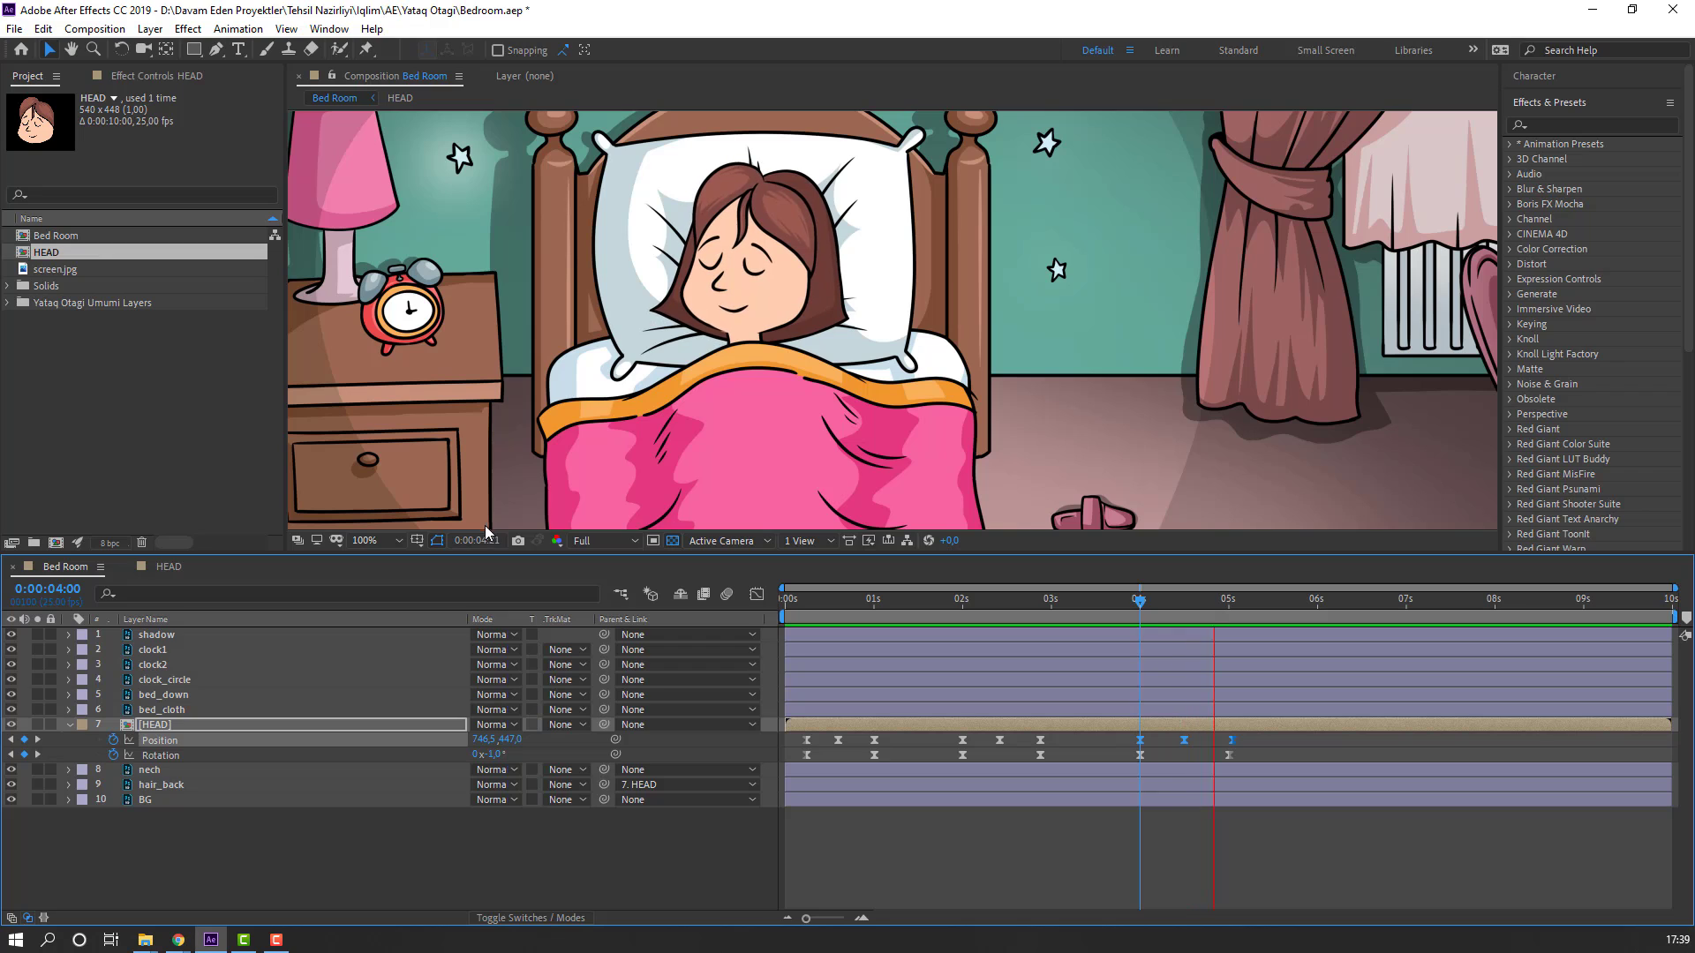
key(space)
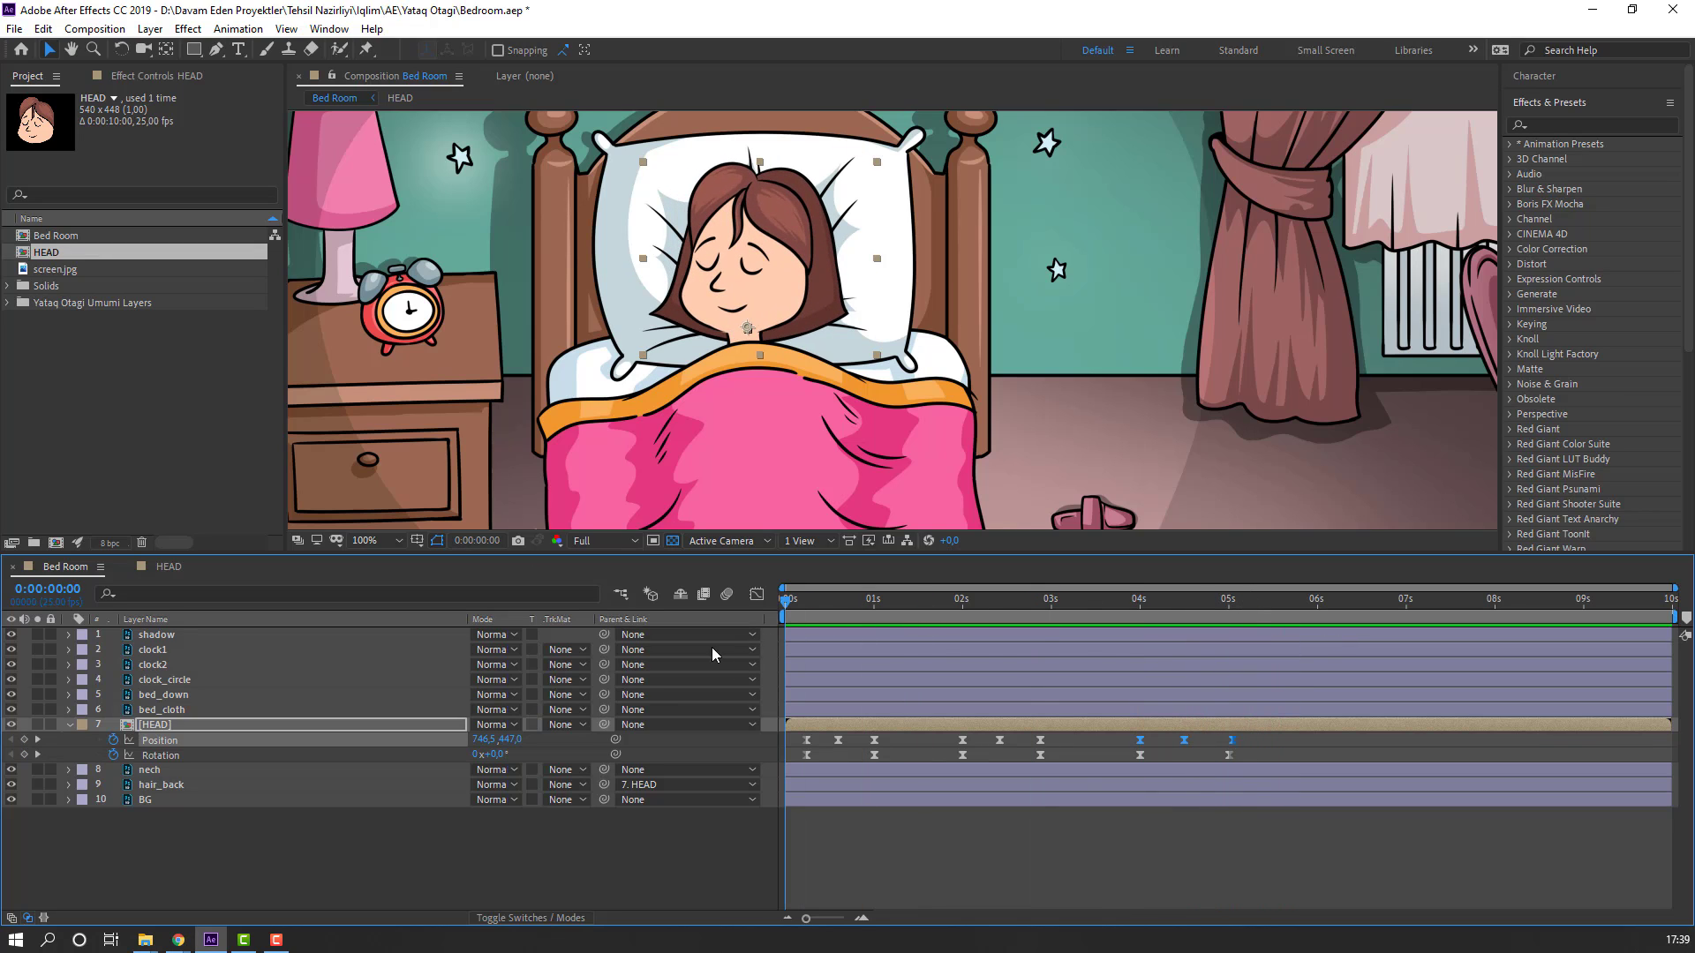
key(space)
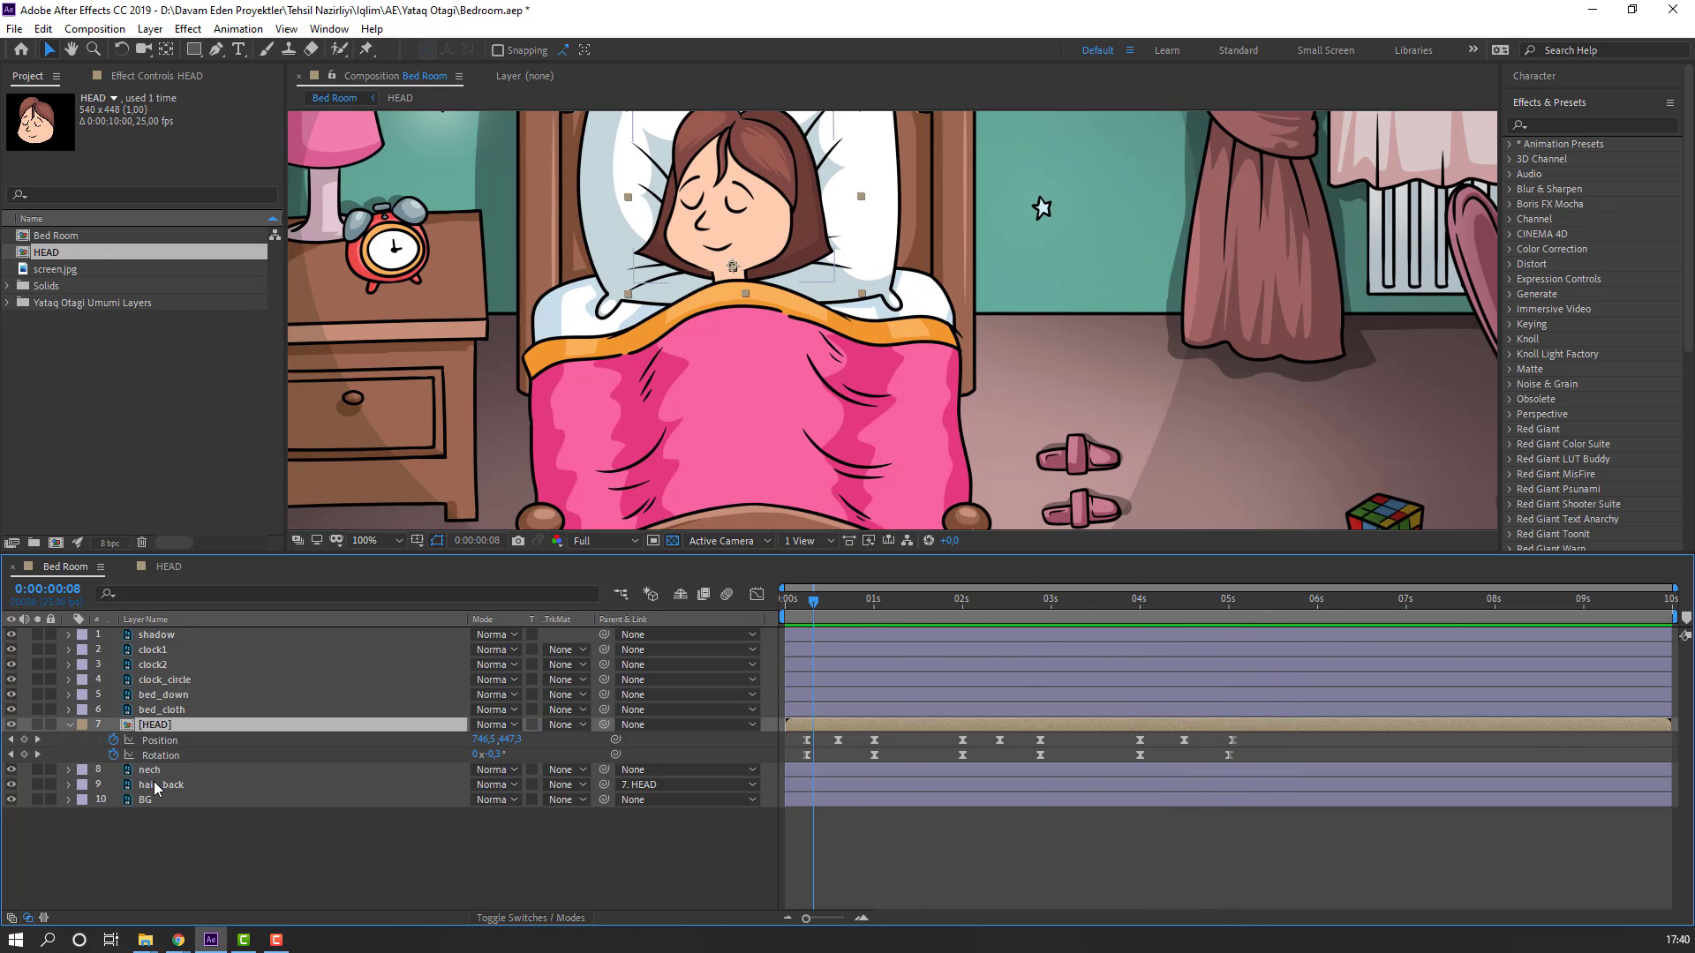
Step: Start bed_cloth position keyframes at frame 8 and keyframe the layer at 764.1, 671.9 on frame 21
click(170, 711)
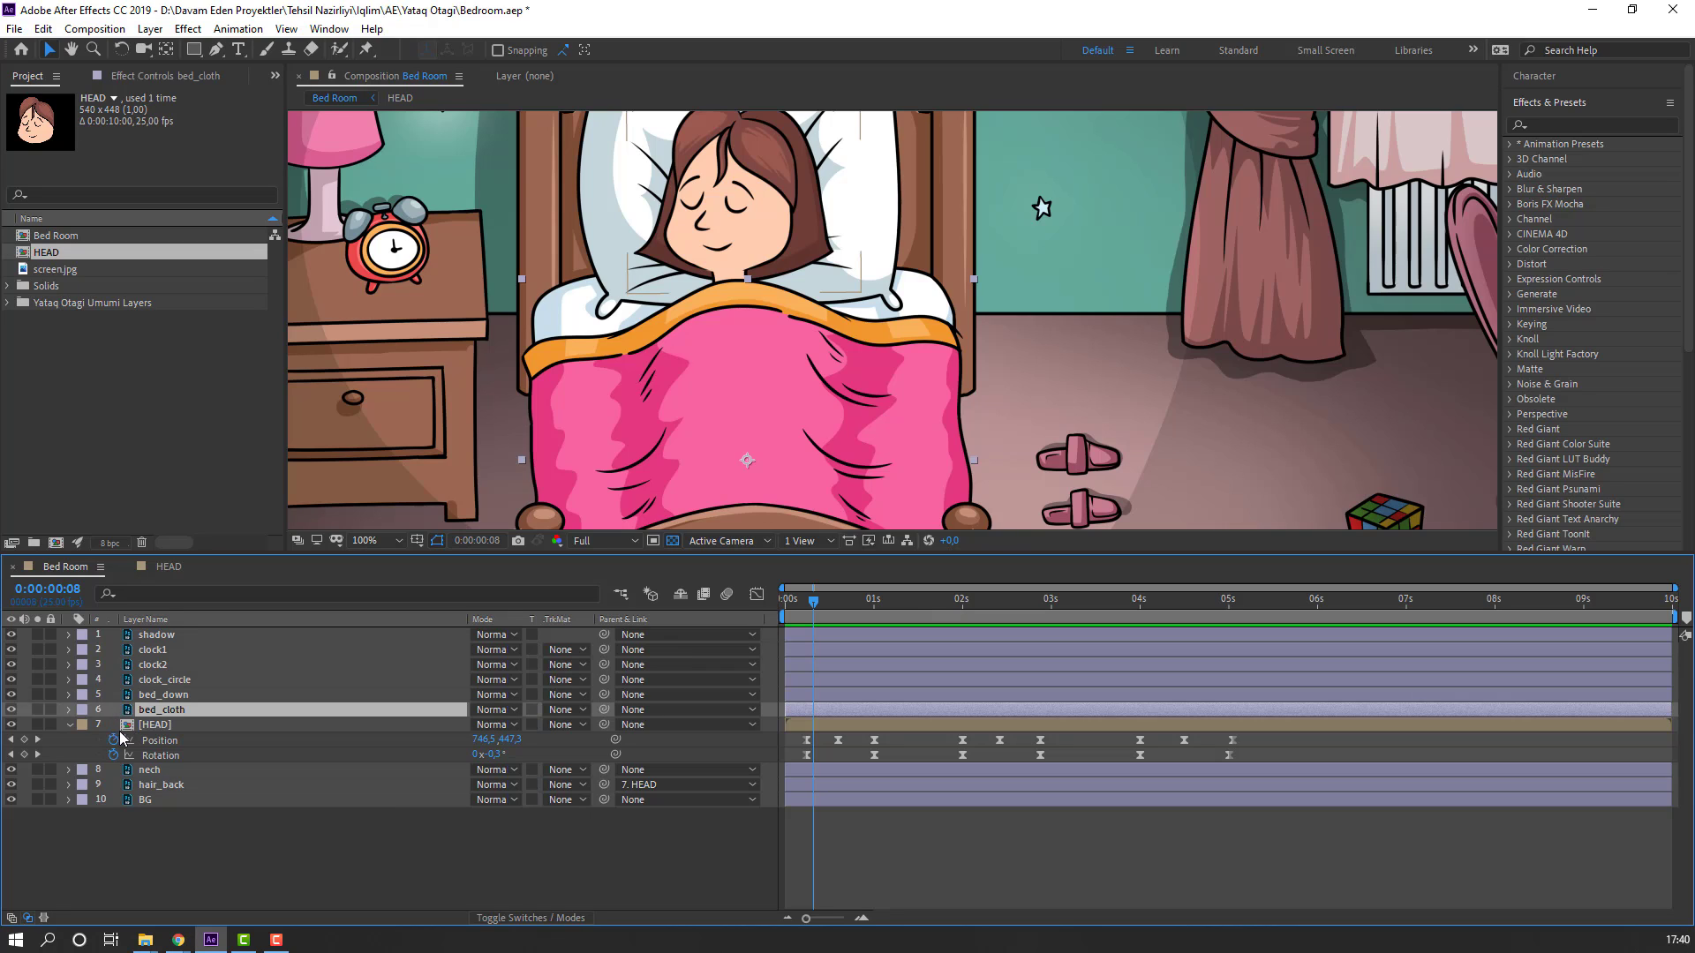
key(p)
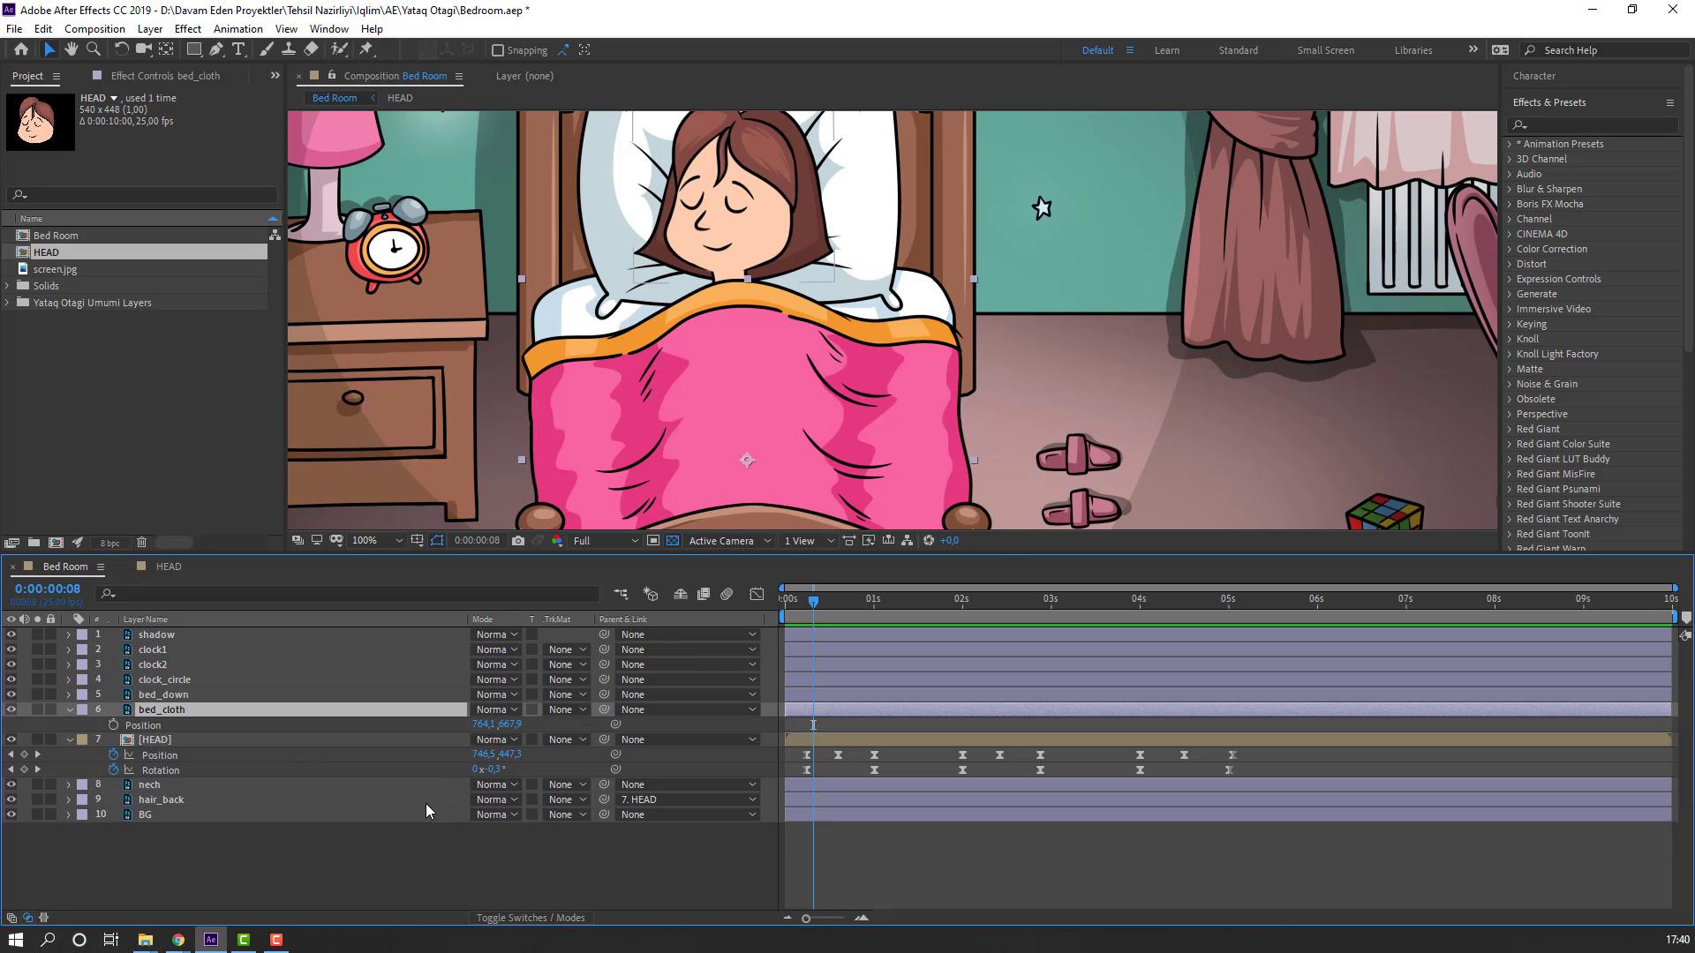
click(113, 726)
drag(817, 609, 859, 607)
drag(516, 725, 523, 725)
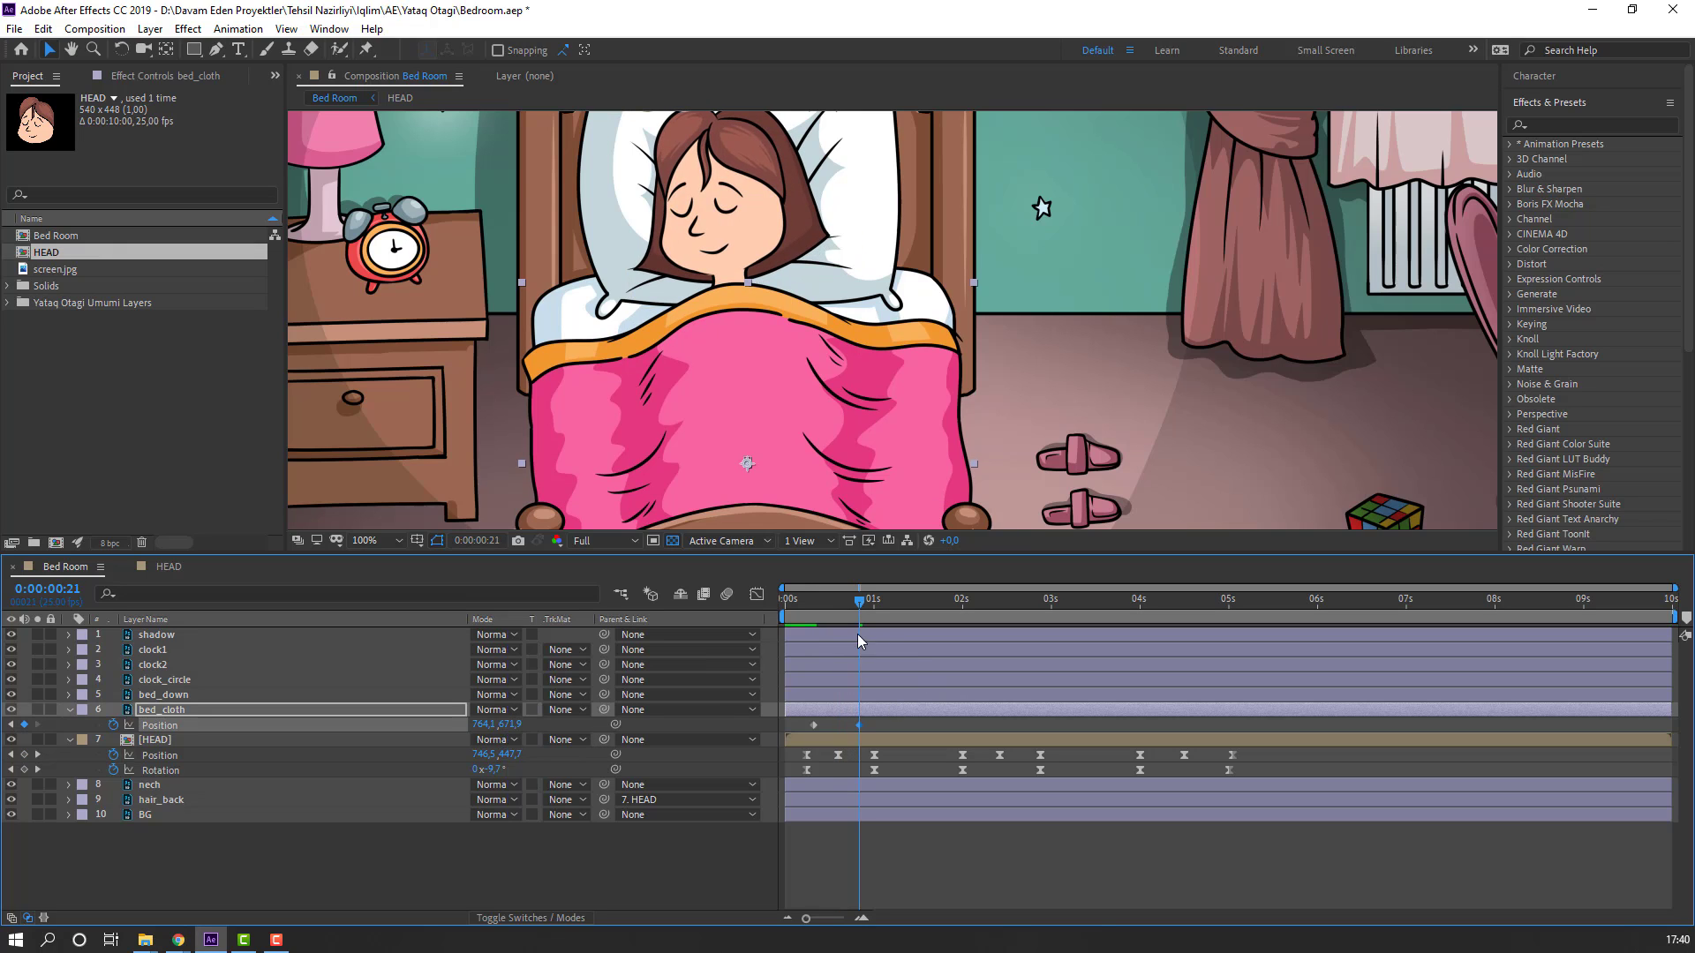
Step: Keyframe bed_cloth 3 px higher, at 764.1, 668.9, on 0:00:01:08 and shift its middle keyframe to frame 20
drag(803, 609, 902, 609)
key(Up)
key(Up)
key(Up)
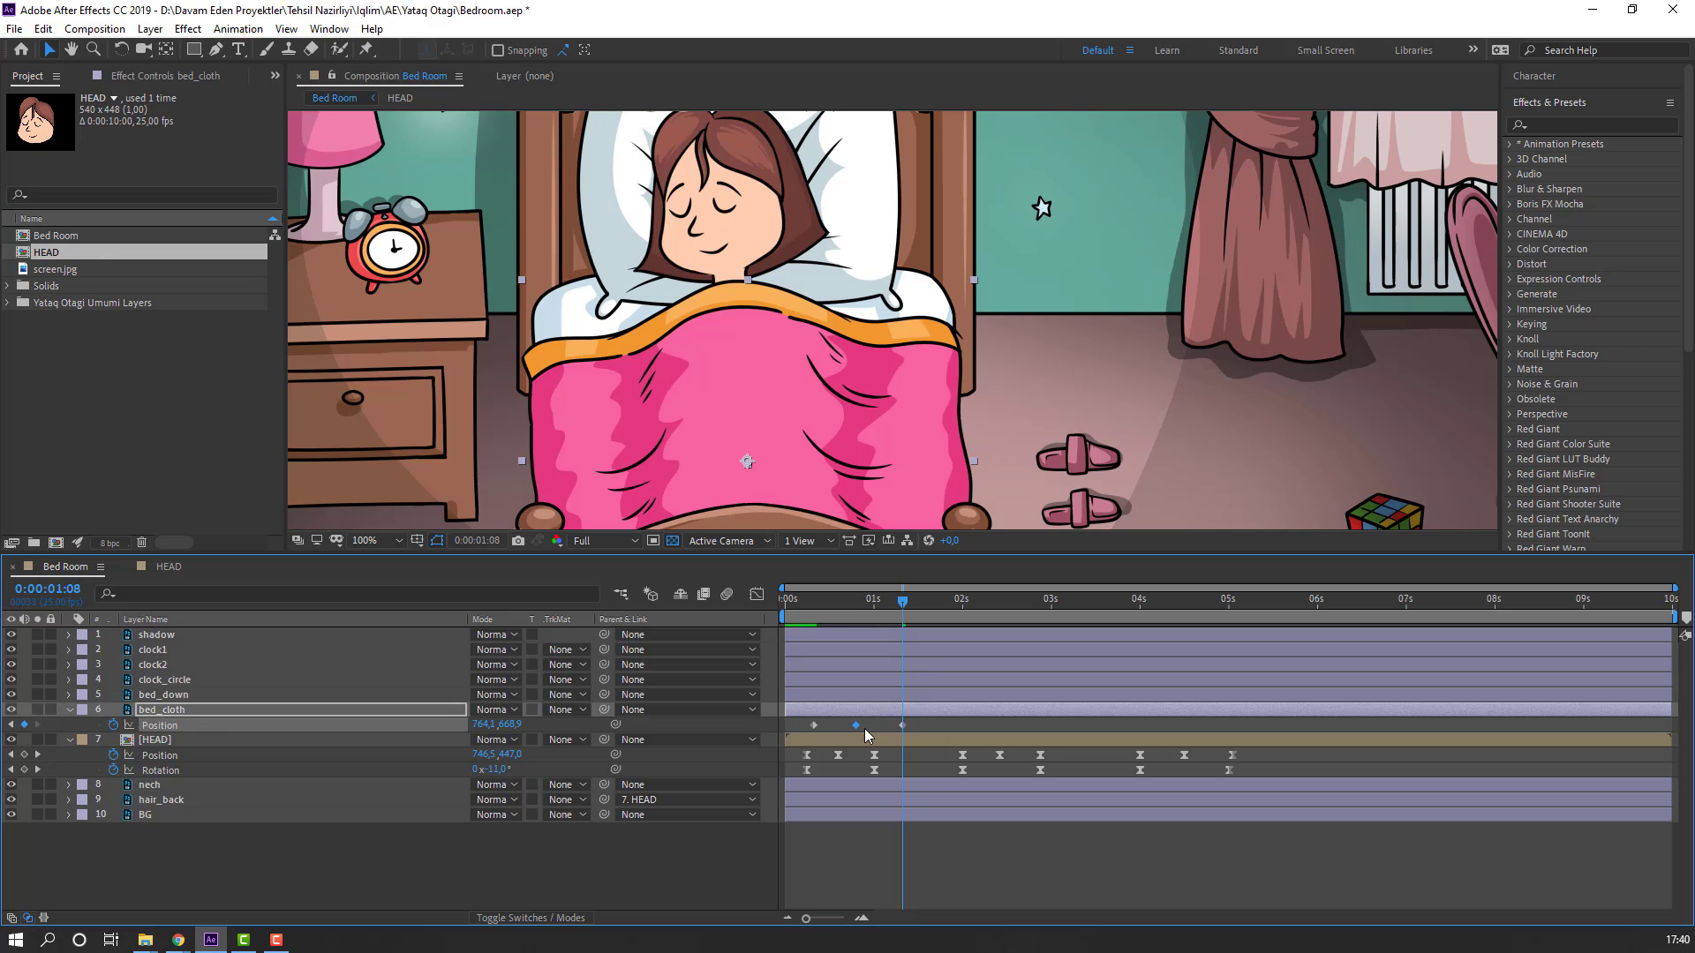
Step: Apply Easy Ease to the three bed_cloth position keyframes and preview the whole scene
right_click(814, 725)
mouse_move(957, 716)
click(1112, 776)
key(space)
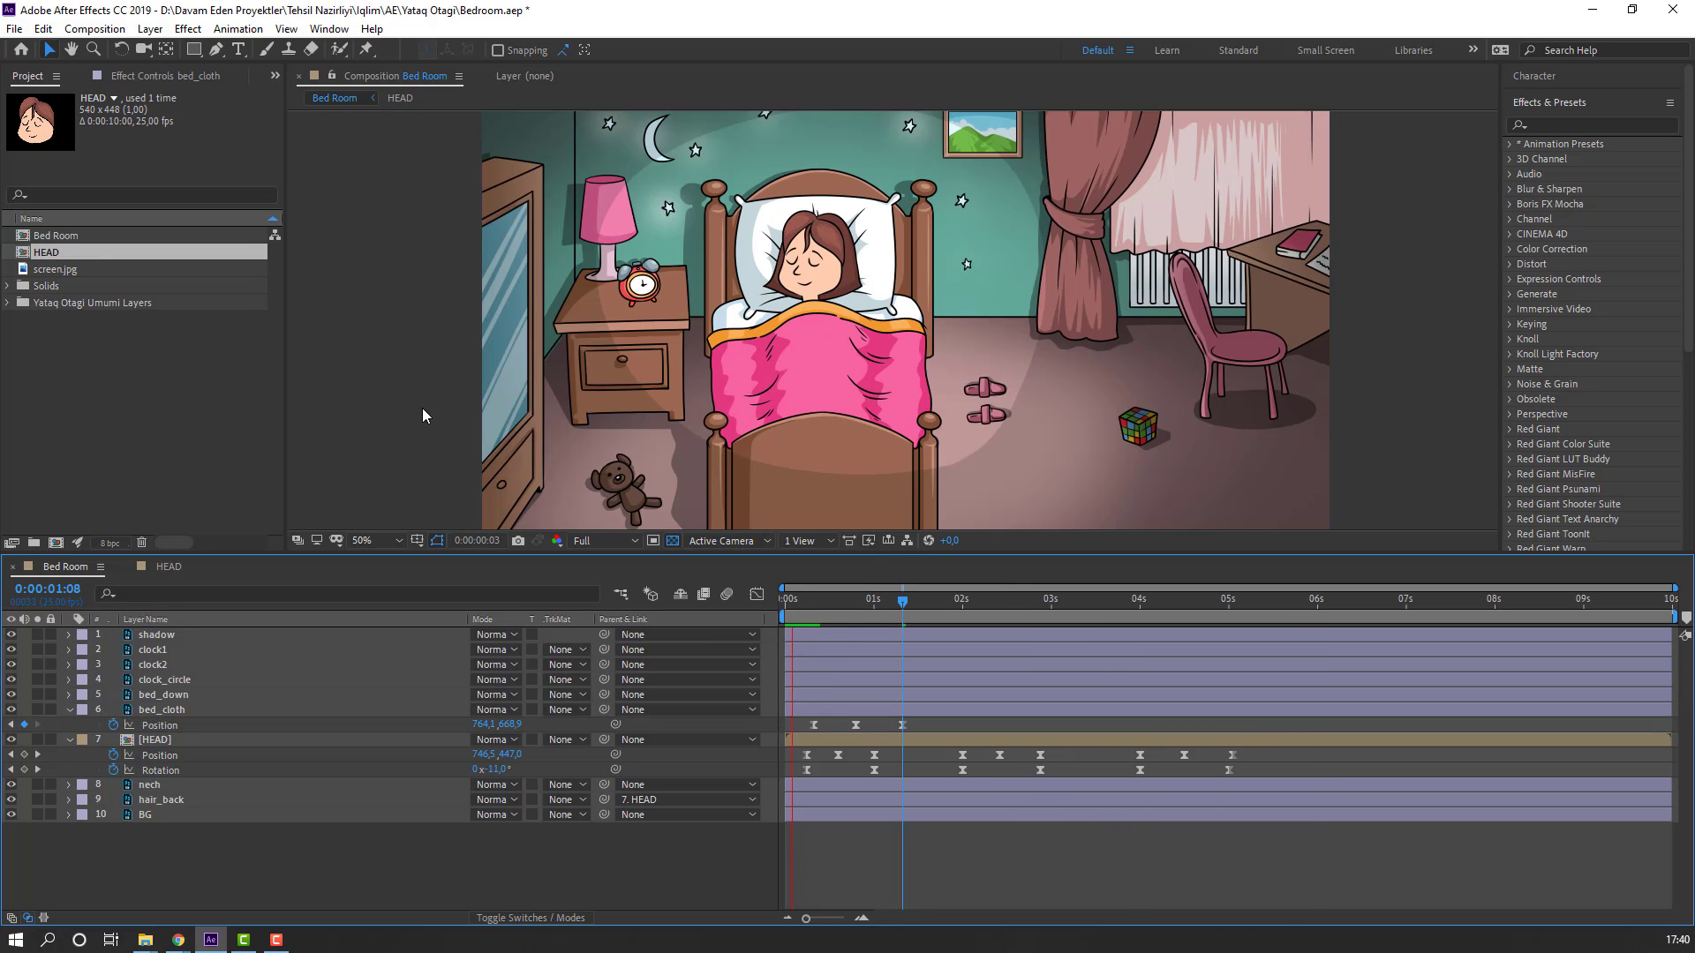
key(space)
Step: Change the bed_cloth position keyframe at frame 20 to 764.1, 669.9 and preview the movement
drag(902, 600, 856, 602)
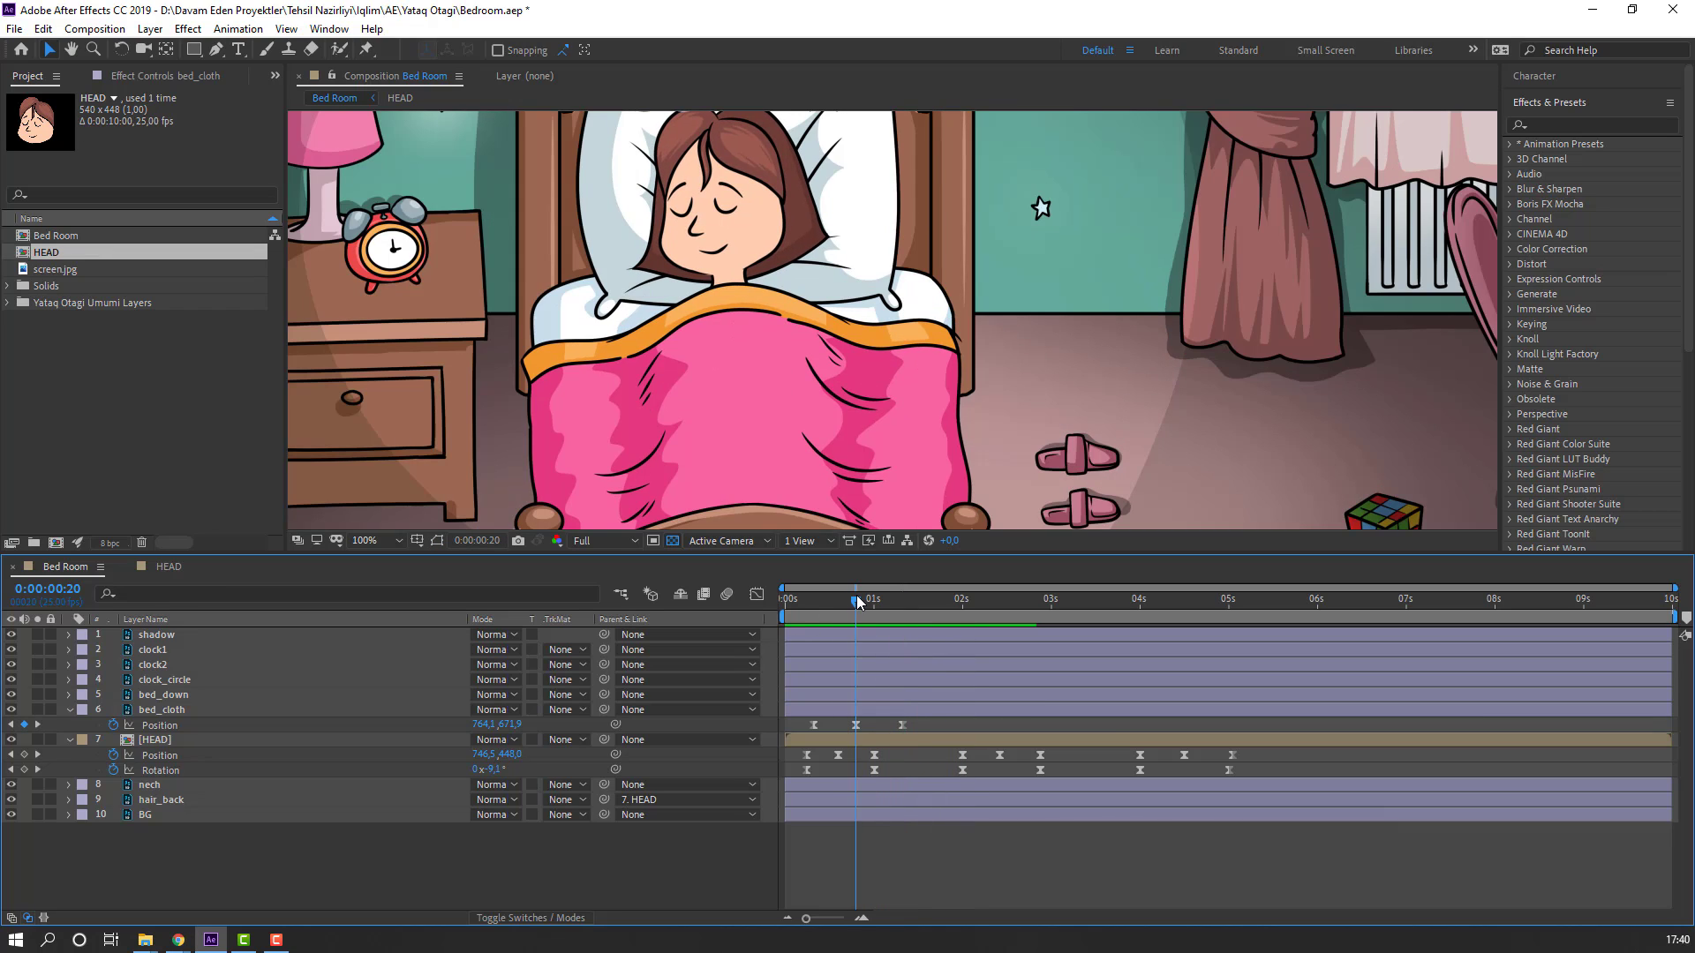
click(855, 725)
key(space)
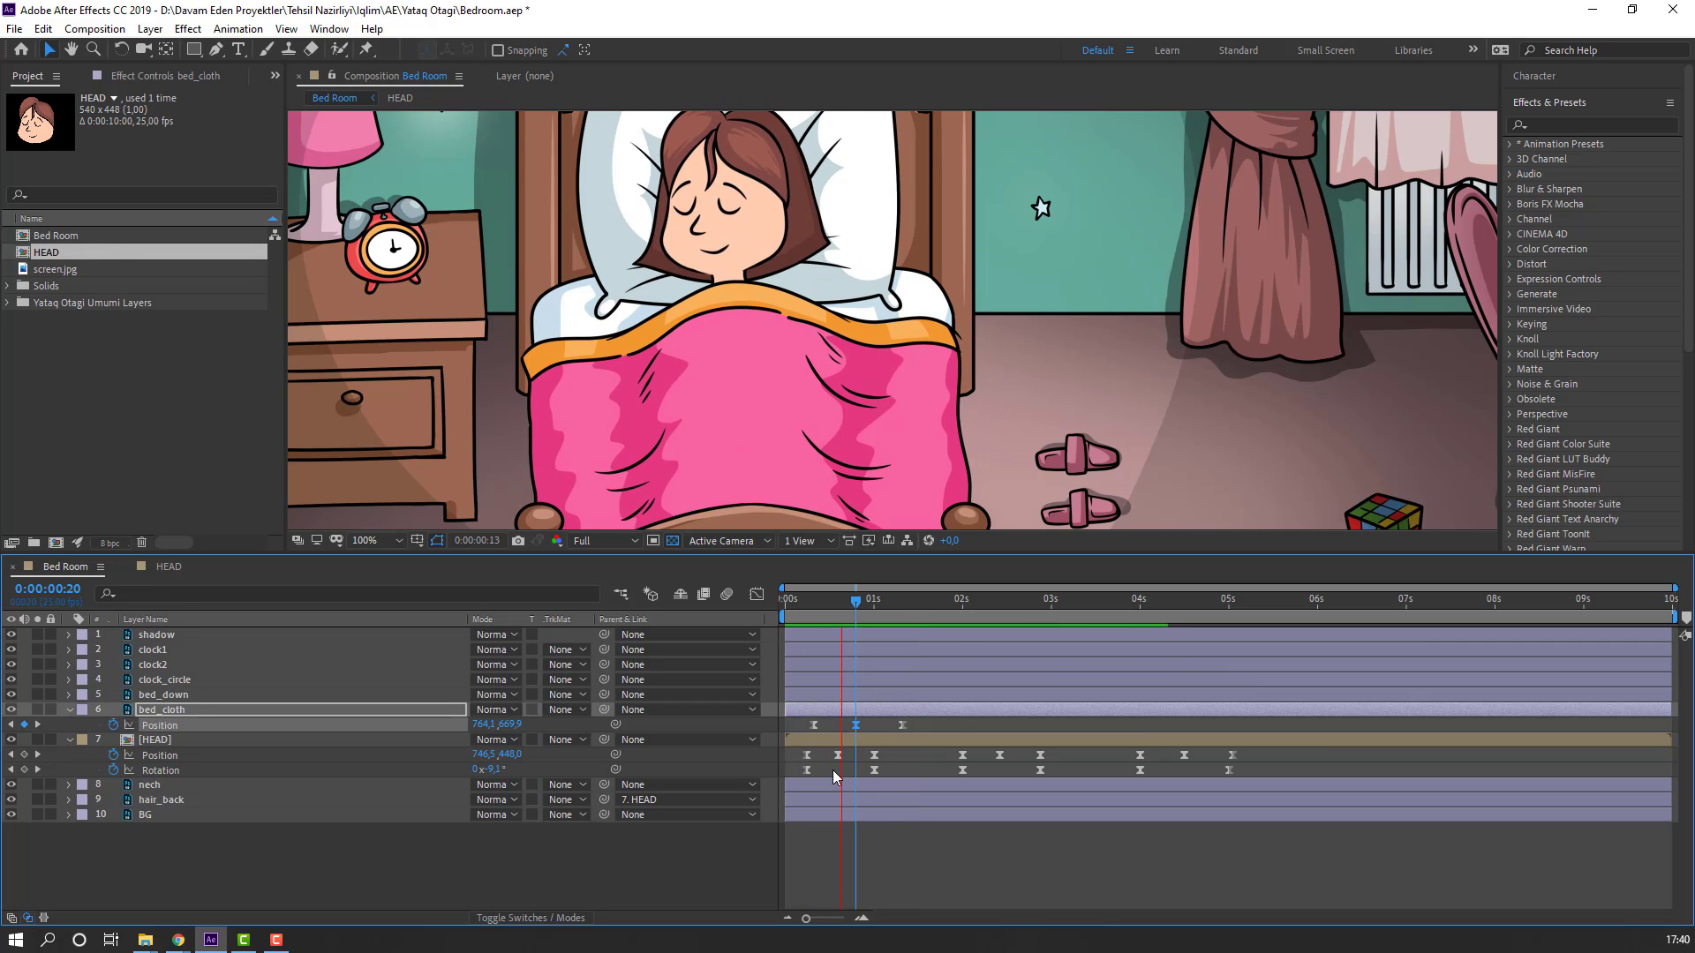
key(space)
Step: Shift the three bed_cloth position keyframes earlier to line up with the first three HEAD position keyframes, and preview
drag(908, 720, 778, 744)
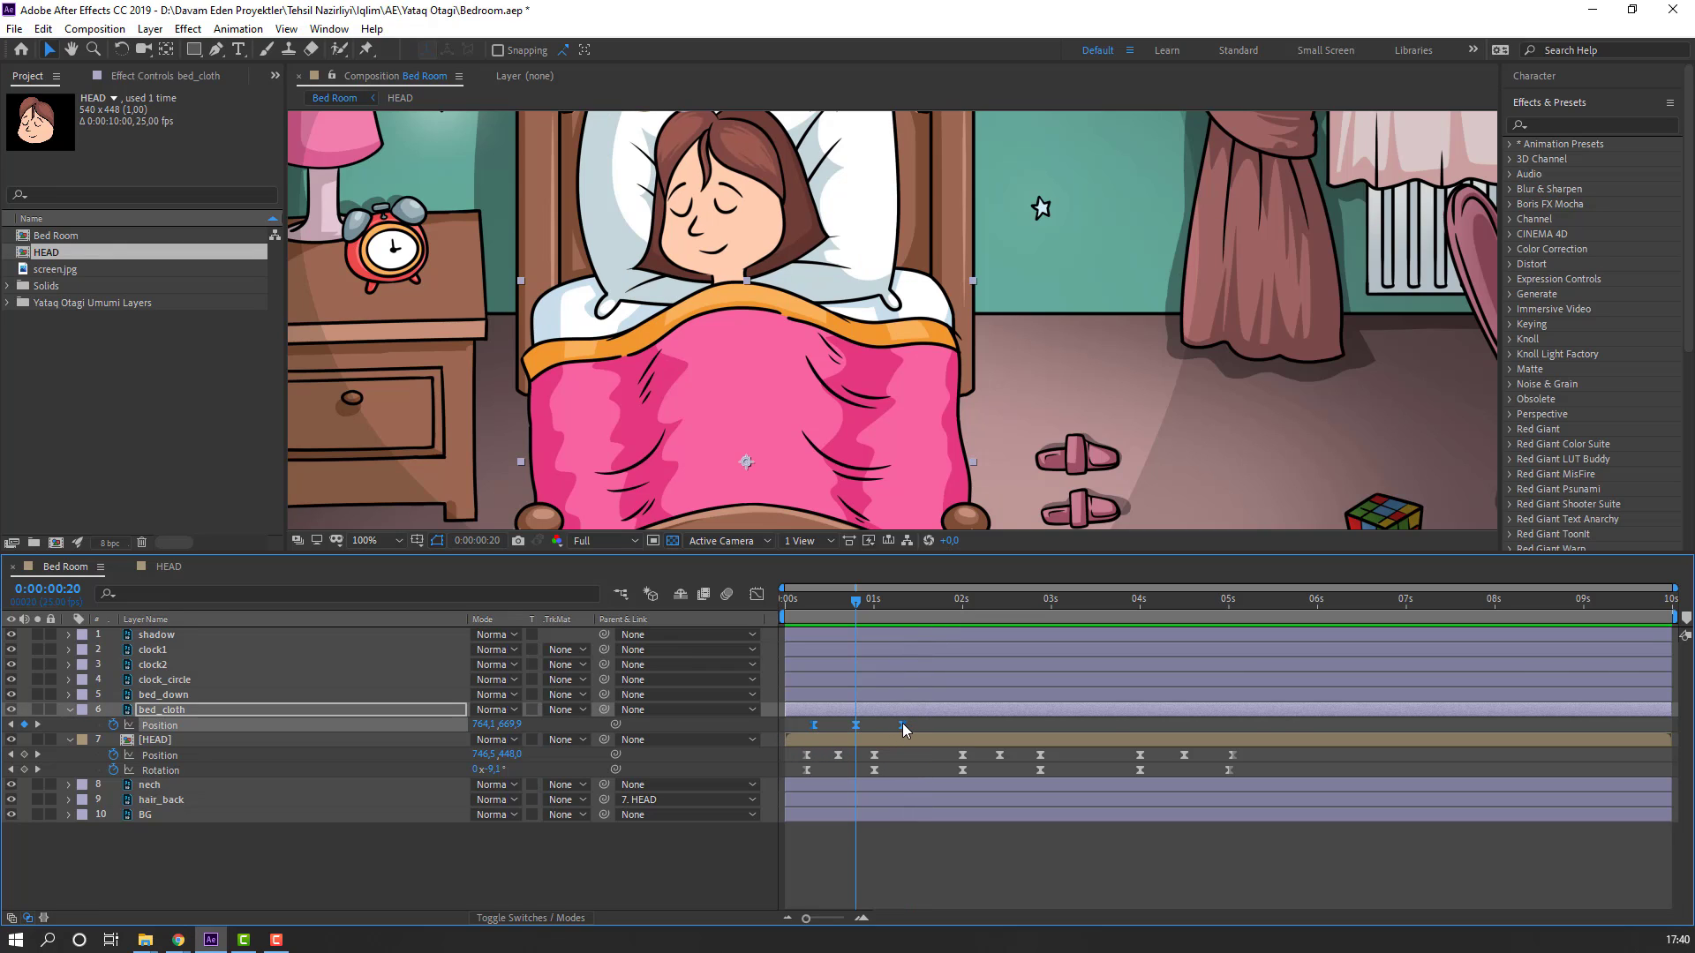
drag(897, 723, 878, 734)
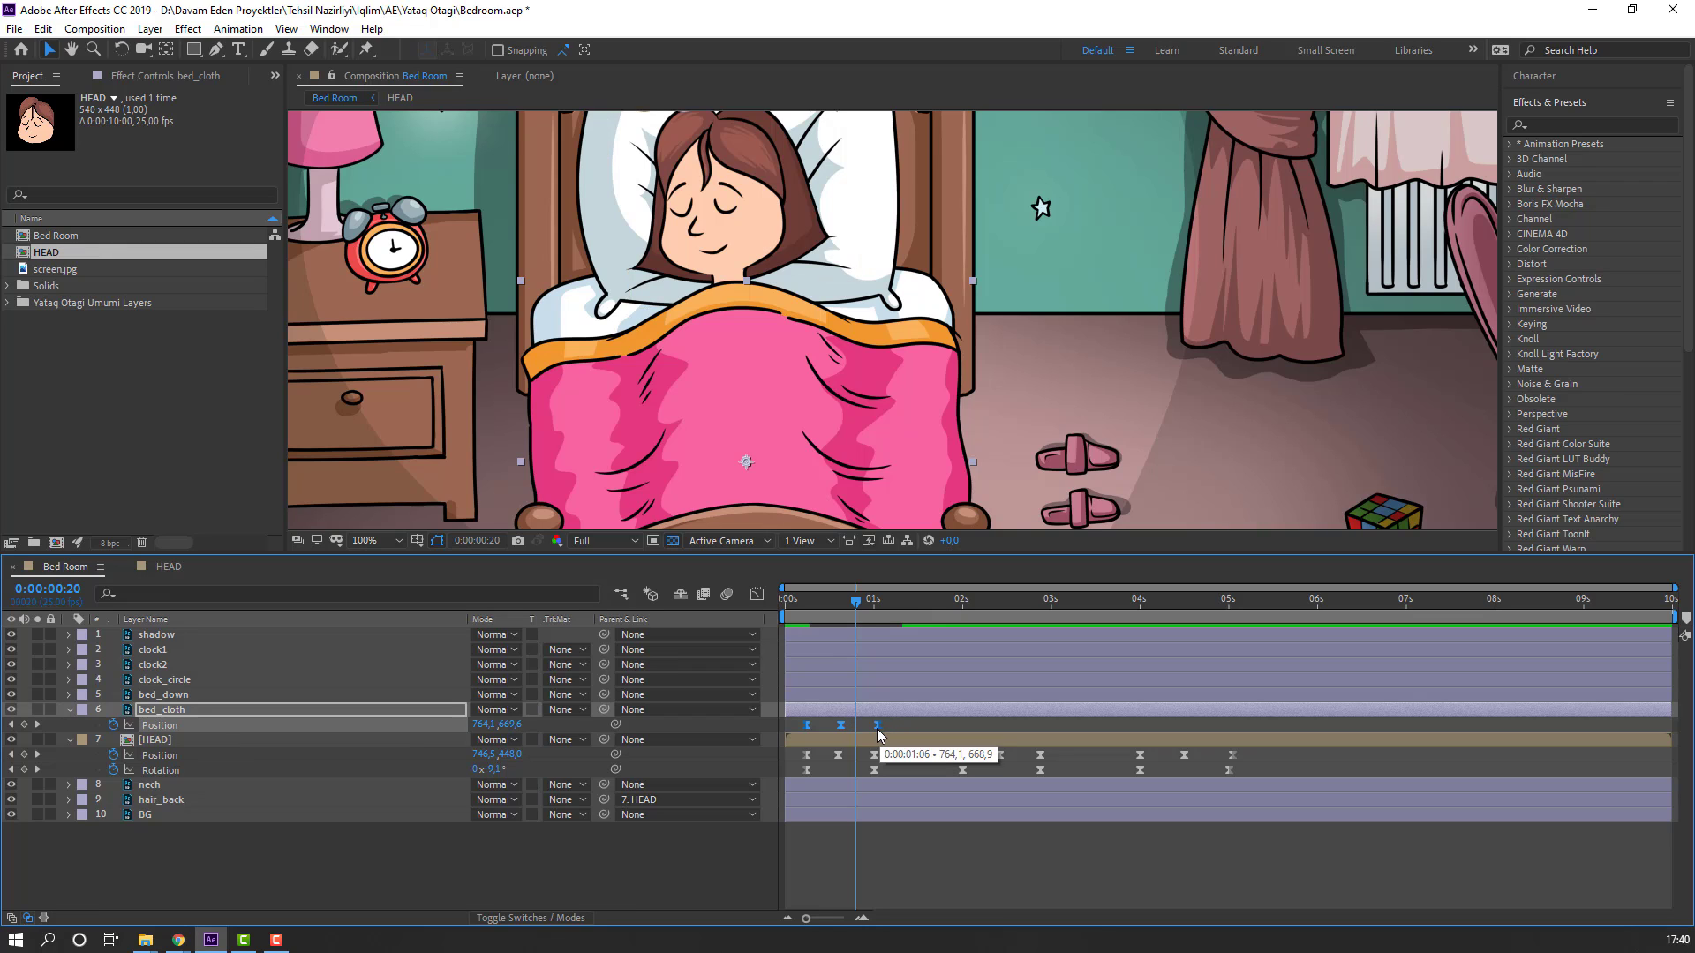
click(907, 865)
key(space)
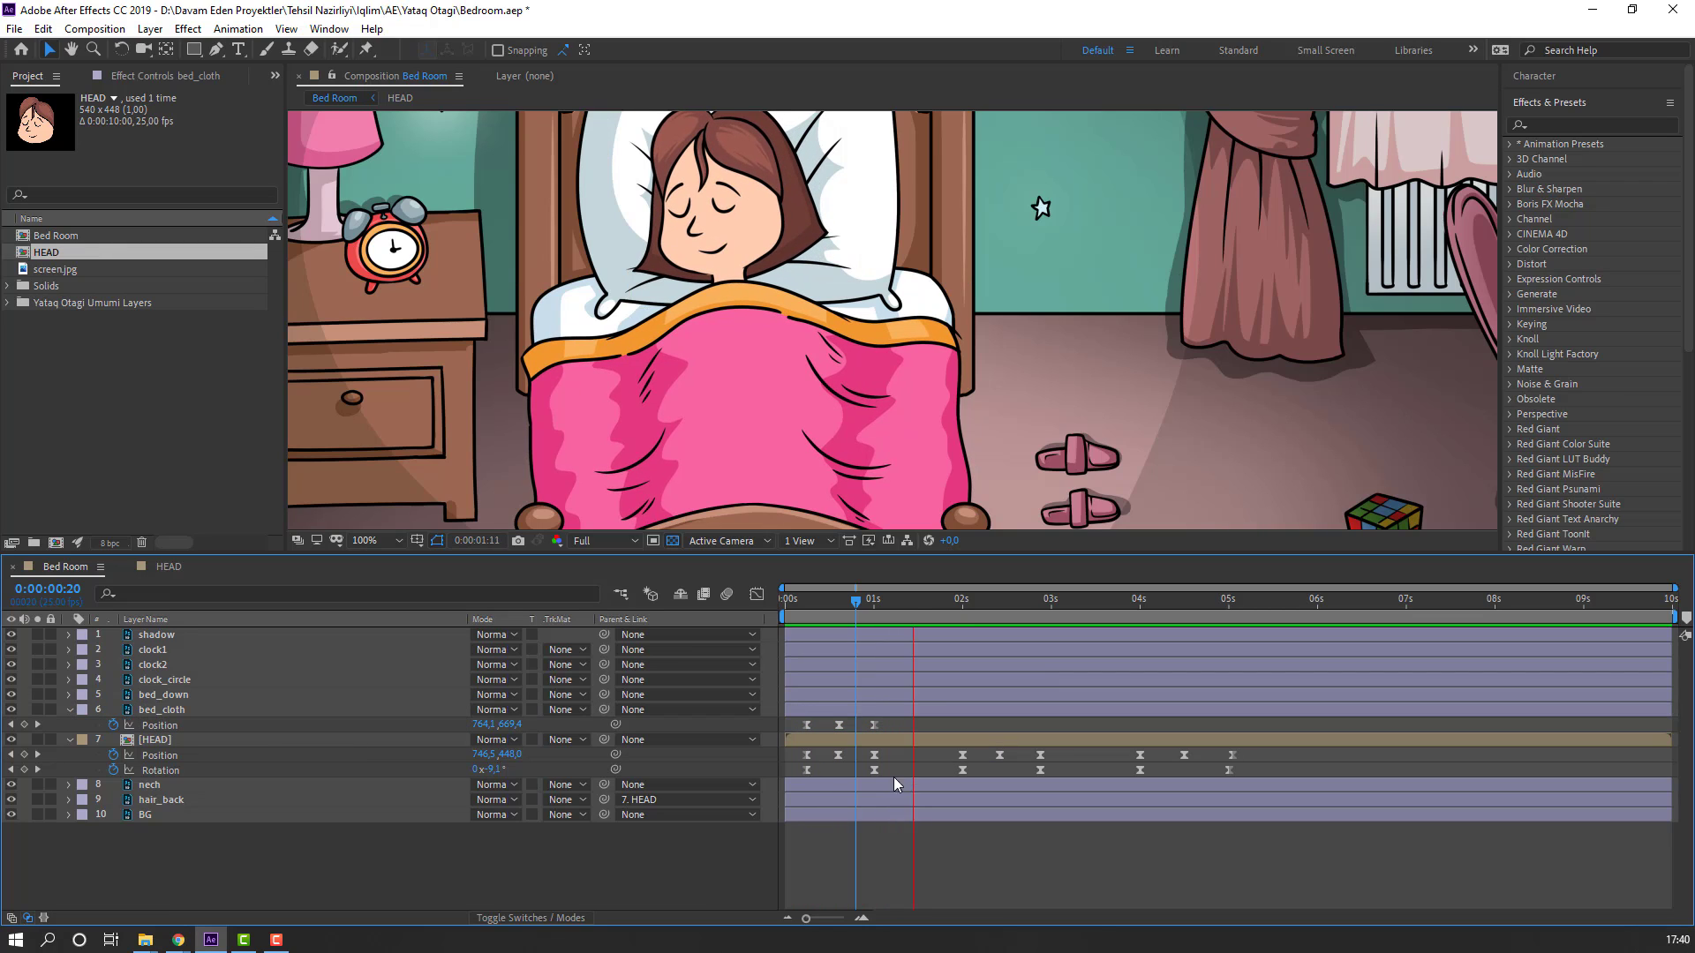
Step: Change the middle bed_cloth position keyframe at frame 15 to 764.1, 667.9 and preview the movement
drag(827, 601, 841, 602)
click(840, 725)
drag(837, 768, 834, 759)
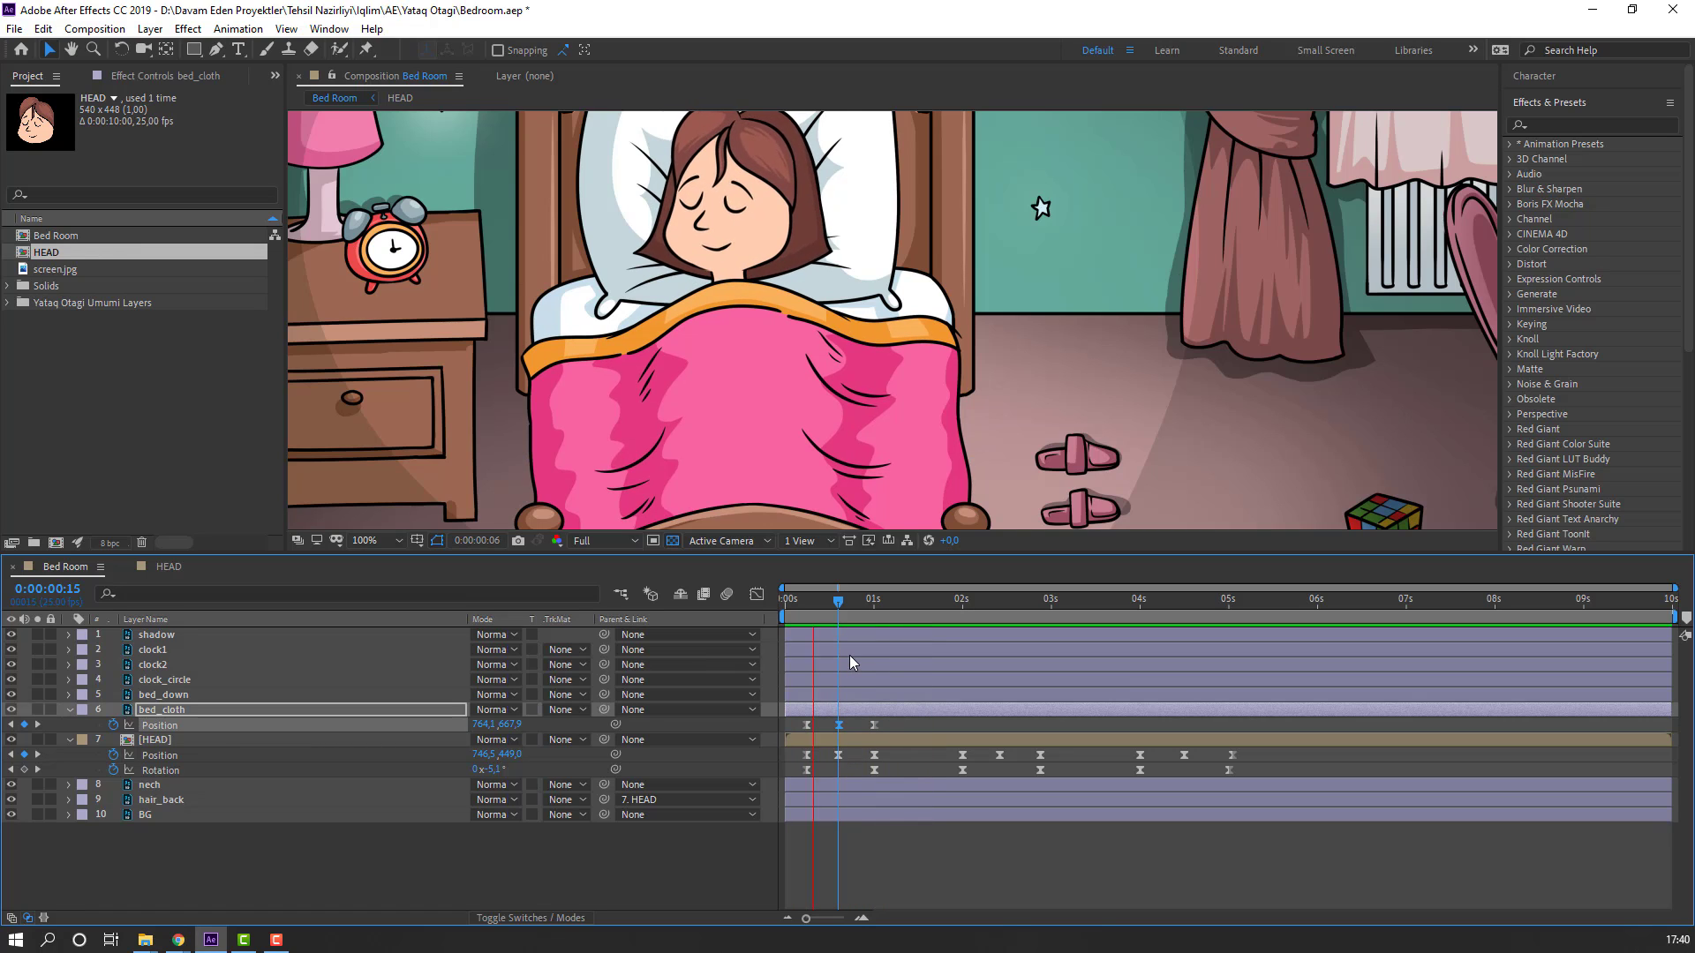
Step: Change the middle bed_cloth position keyframe at frame 15 to 764.1, 668.9 and preview the whole scene
key(space)
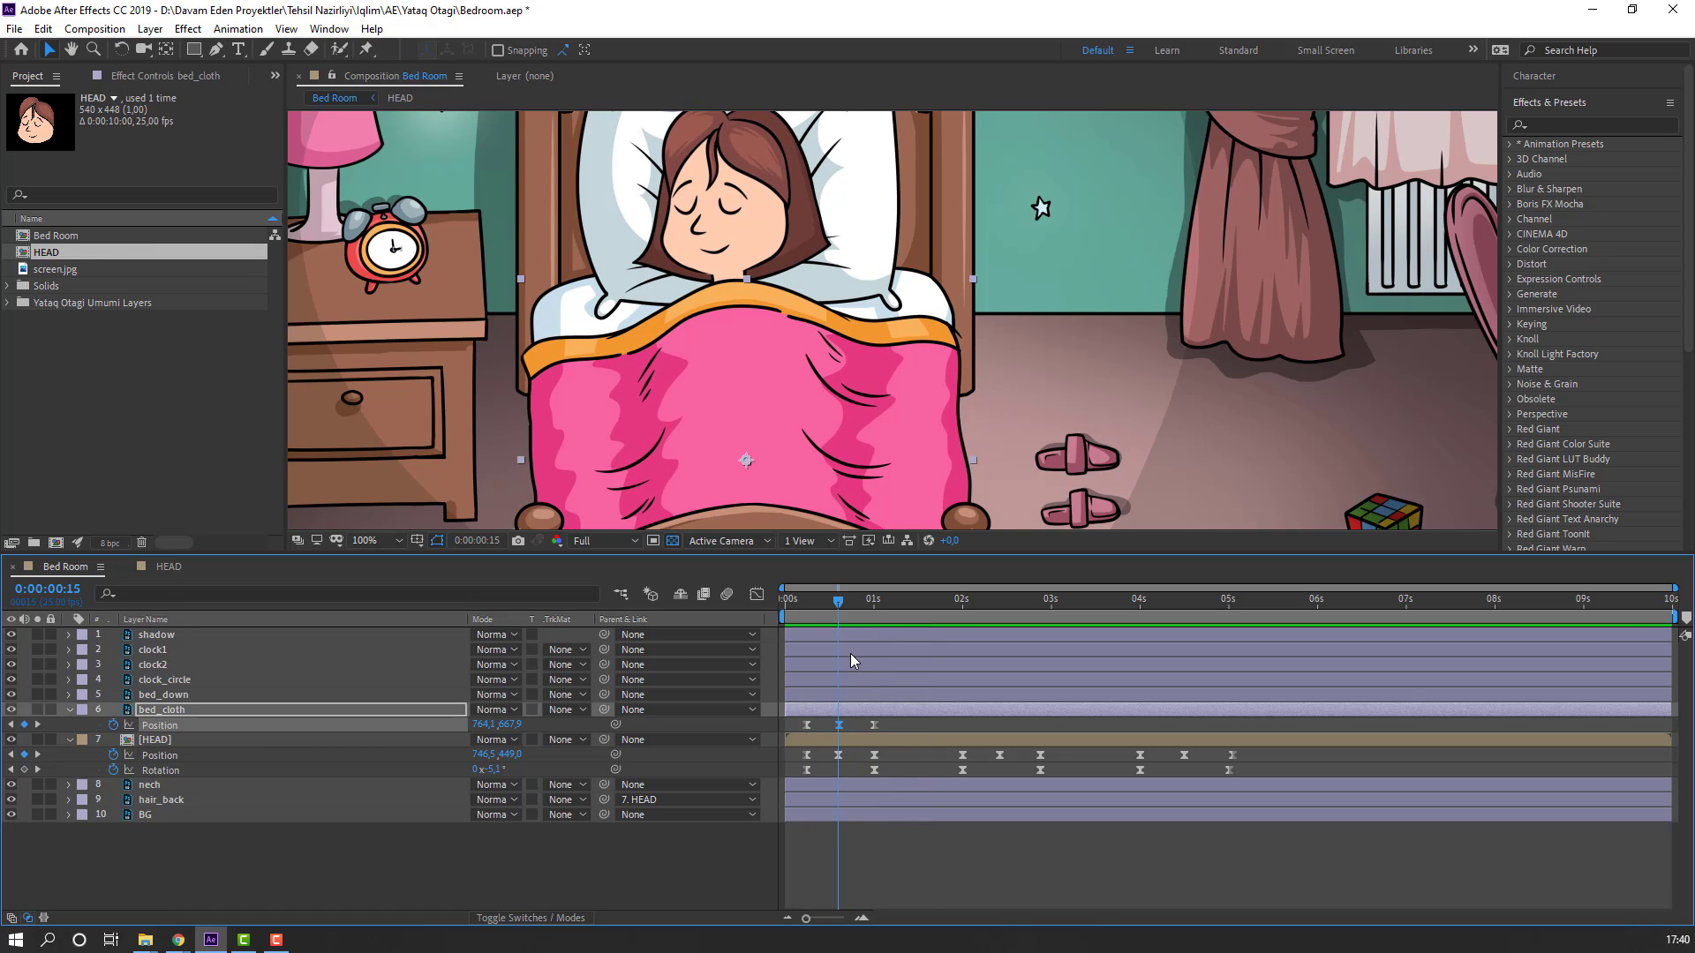
key(space)
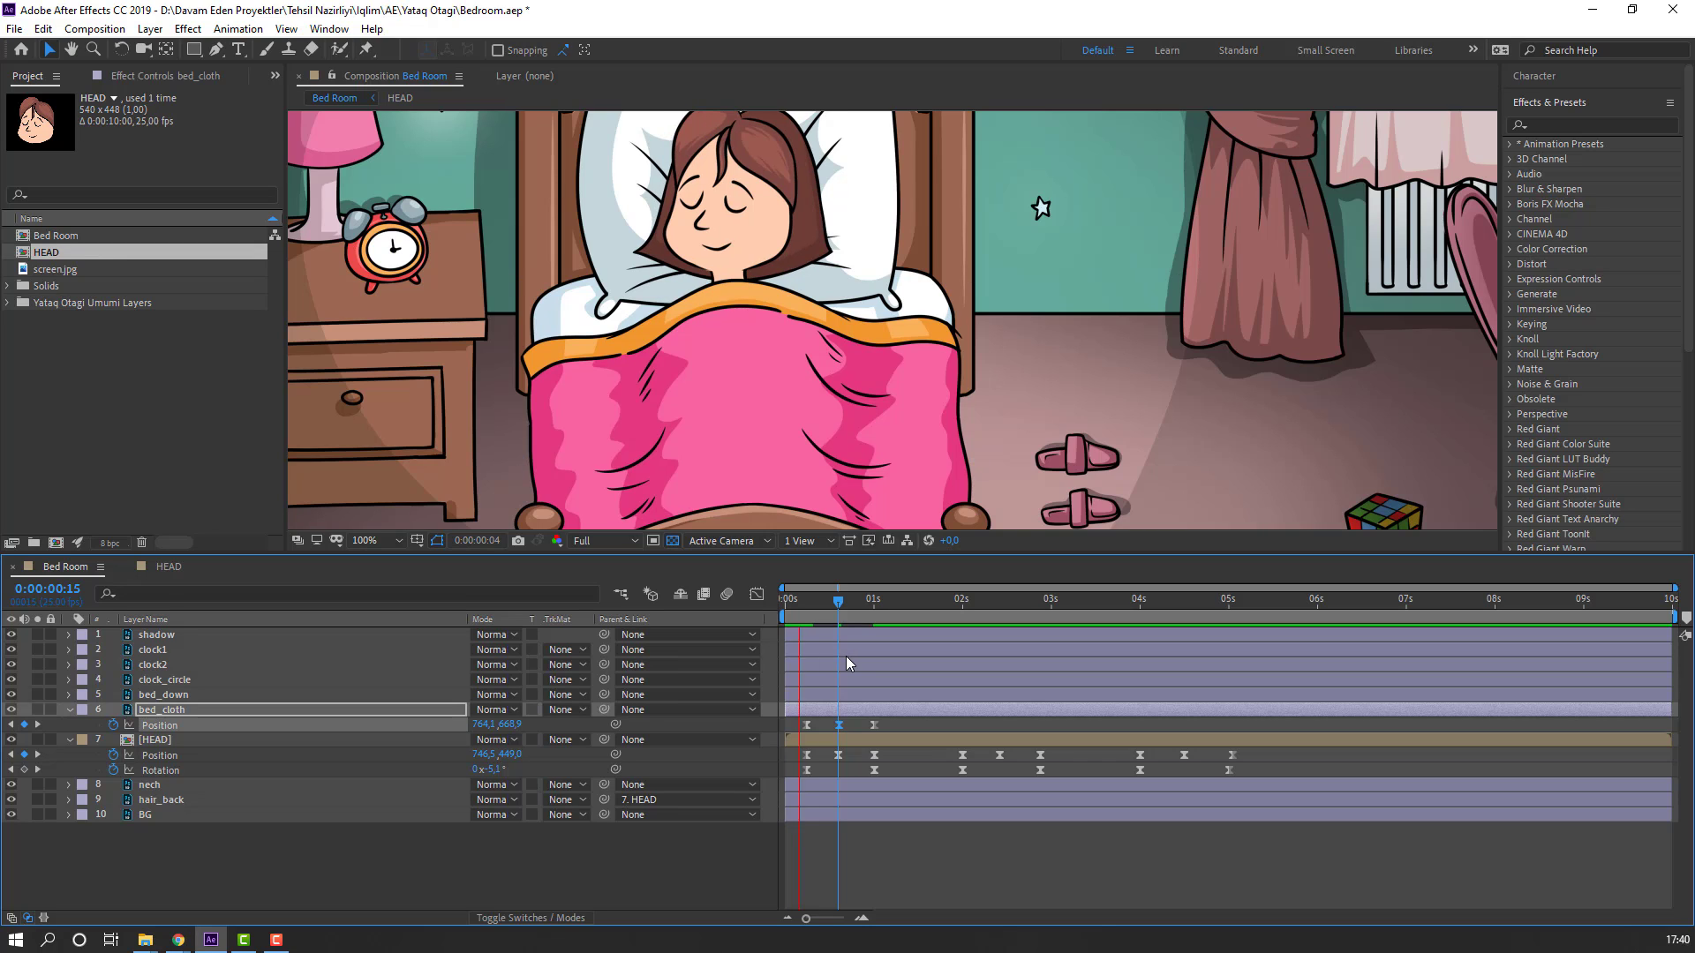
scroll(538, 442, down, 2)
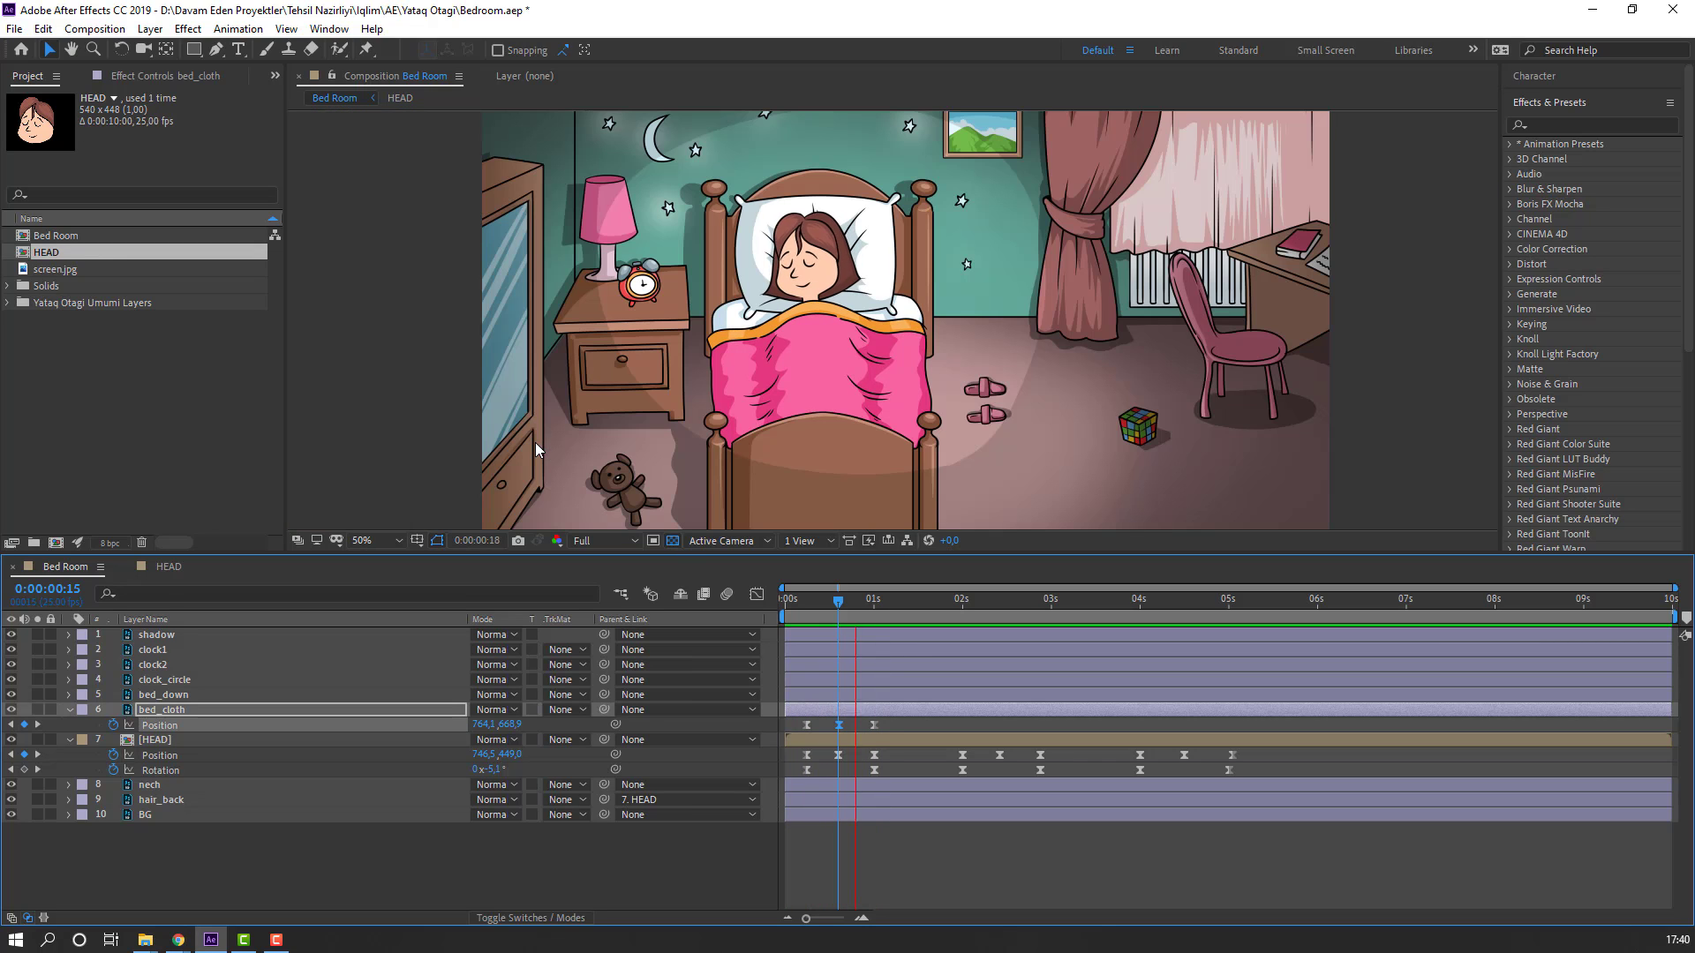
key(space)
Step: Copy the three bed_cloth position keyframes to 2 and 4 seconds, aligned with the HEAD keyframe groups, and preview the animation
drag(909, 718, 789, 744)
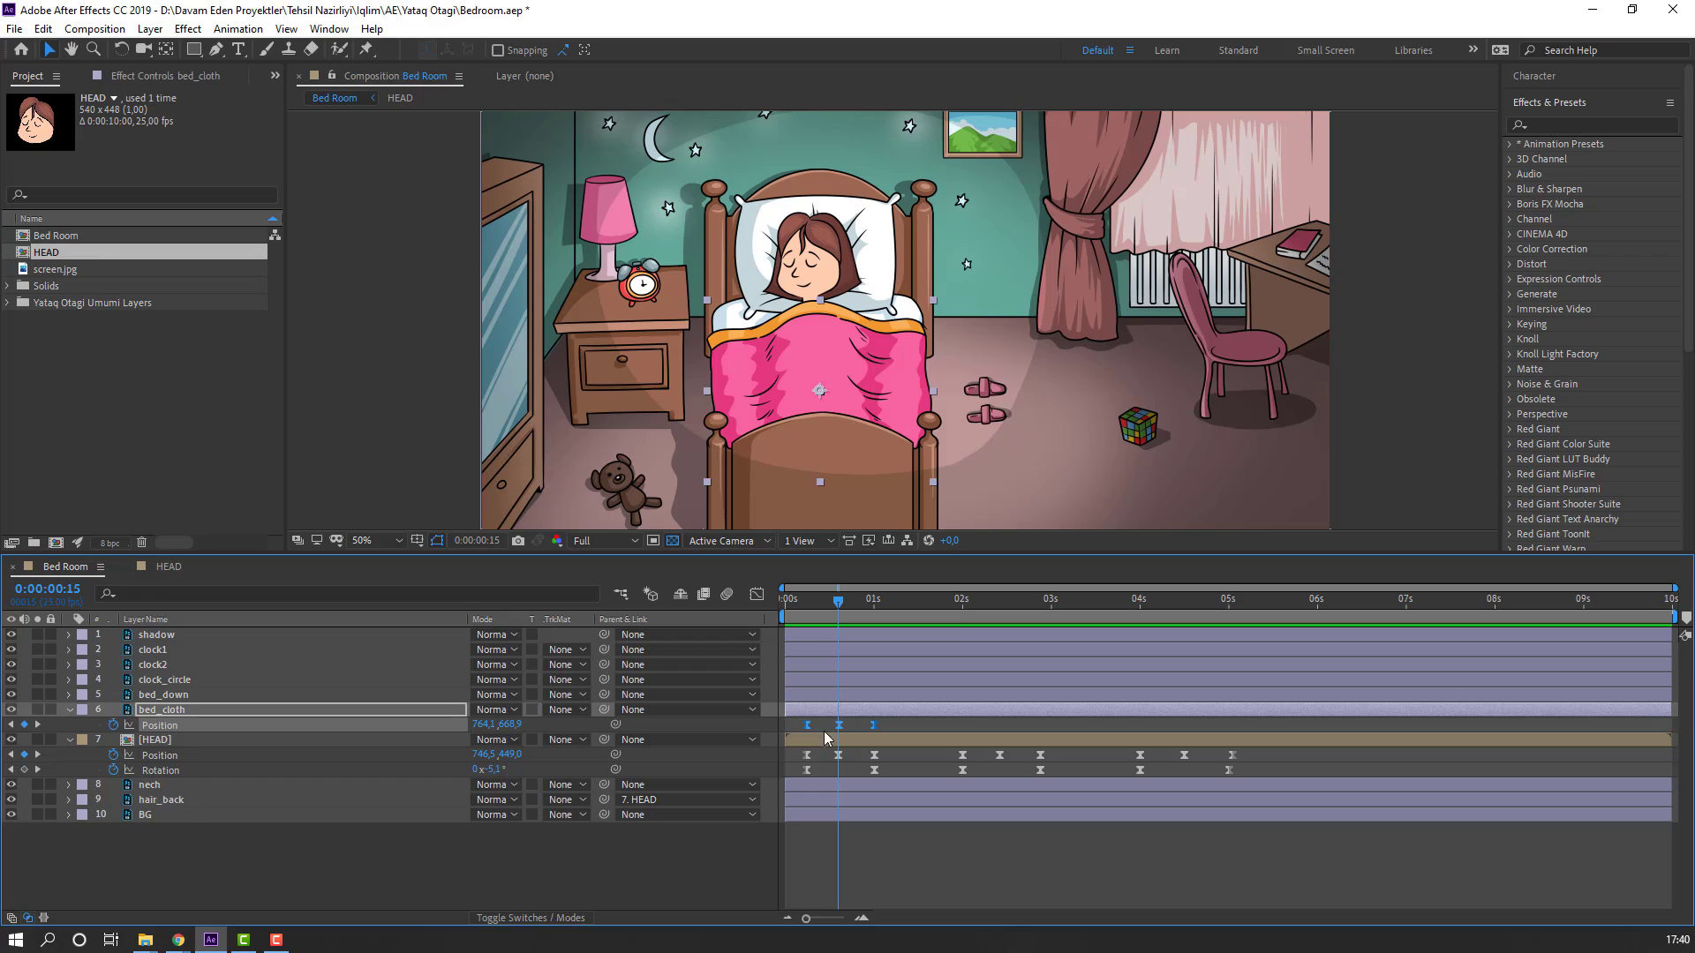
click(962, 602)
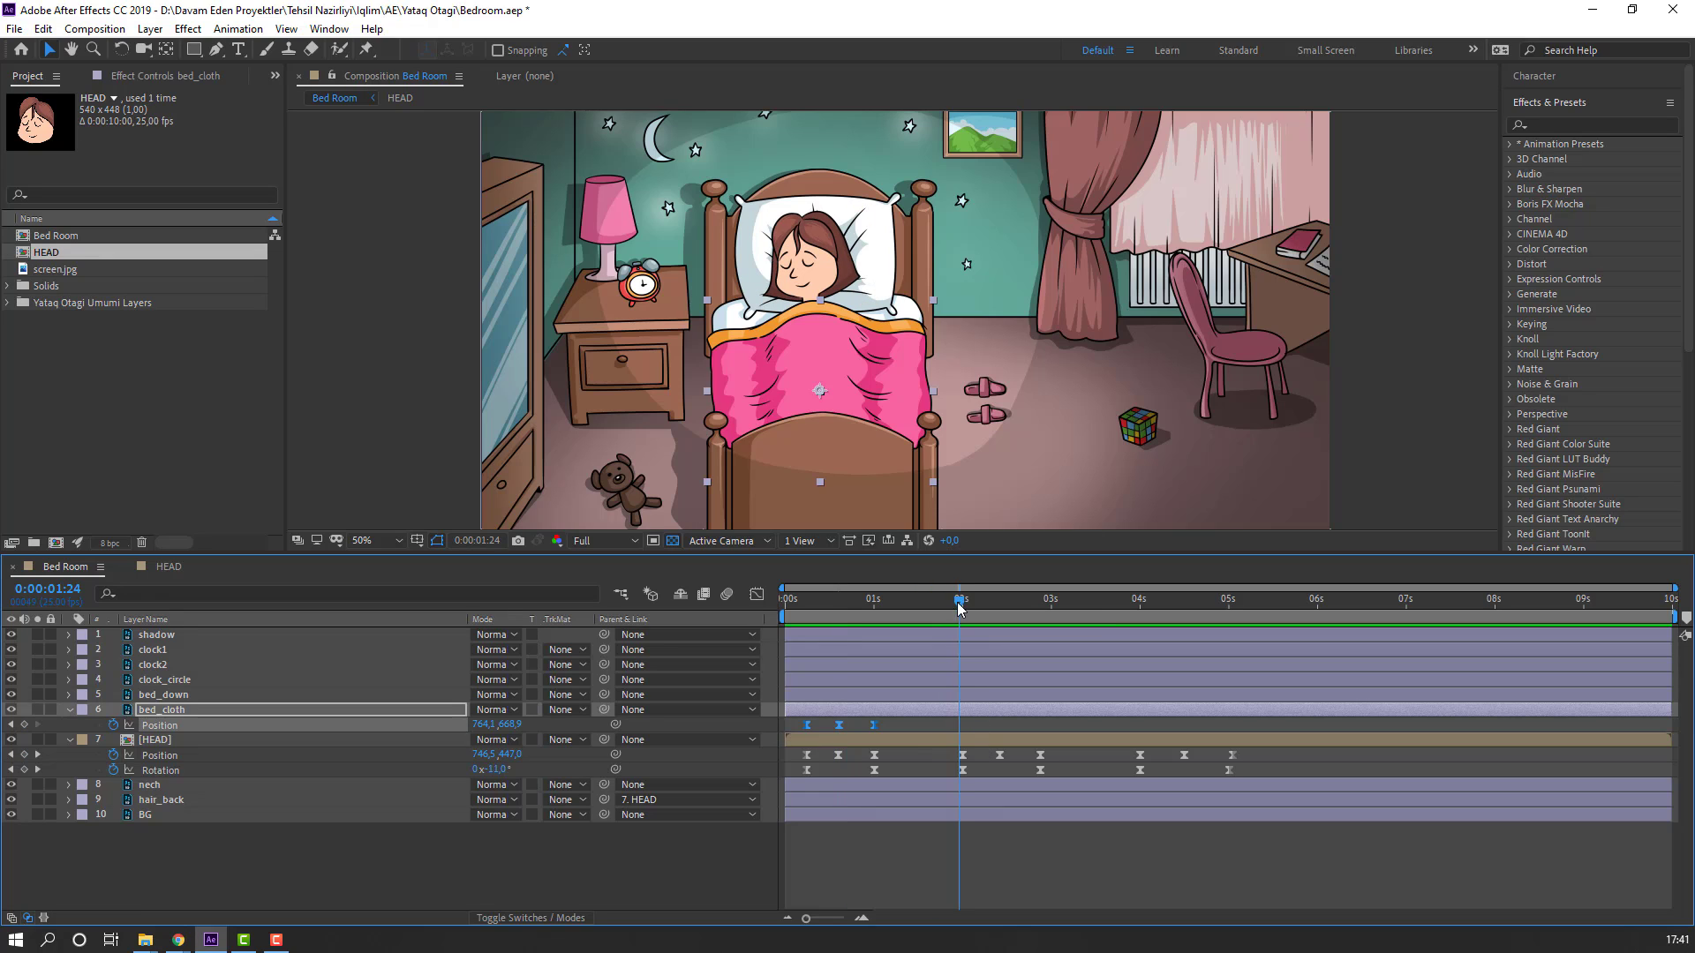
key(ctrl+c)
key(ctrl+v)
drag(881, 602, 1139, 613)
key(ctrl+v)
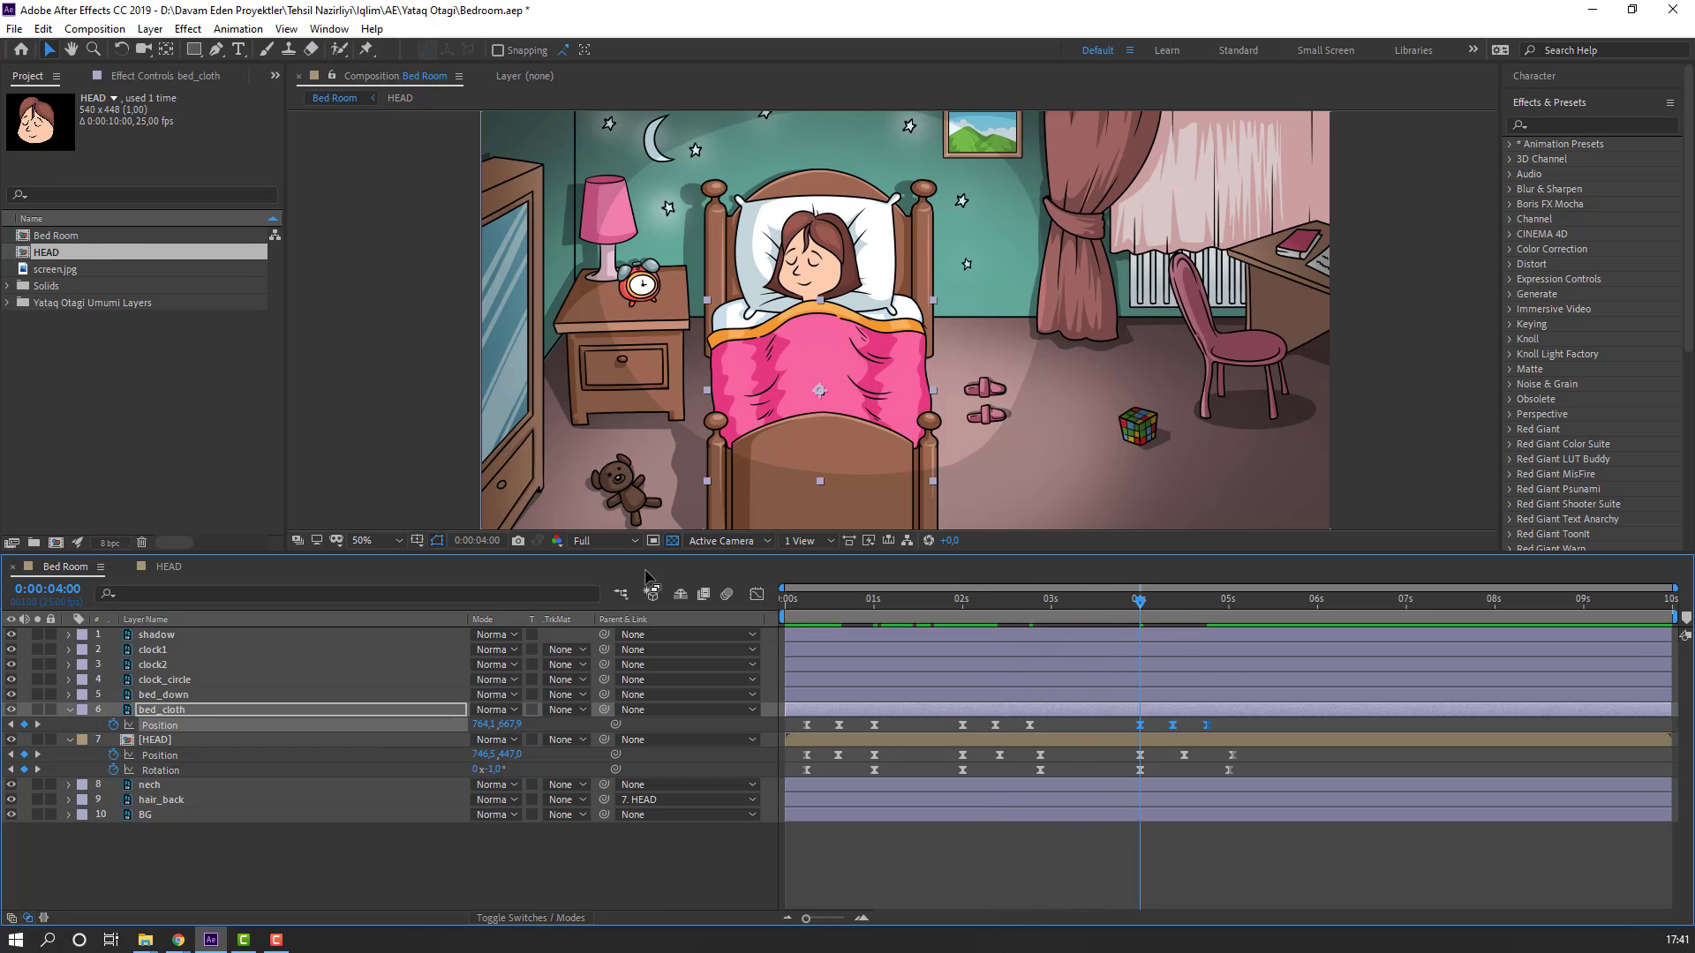
key(space)
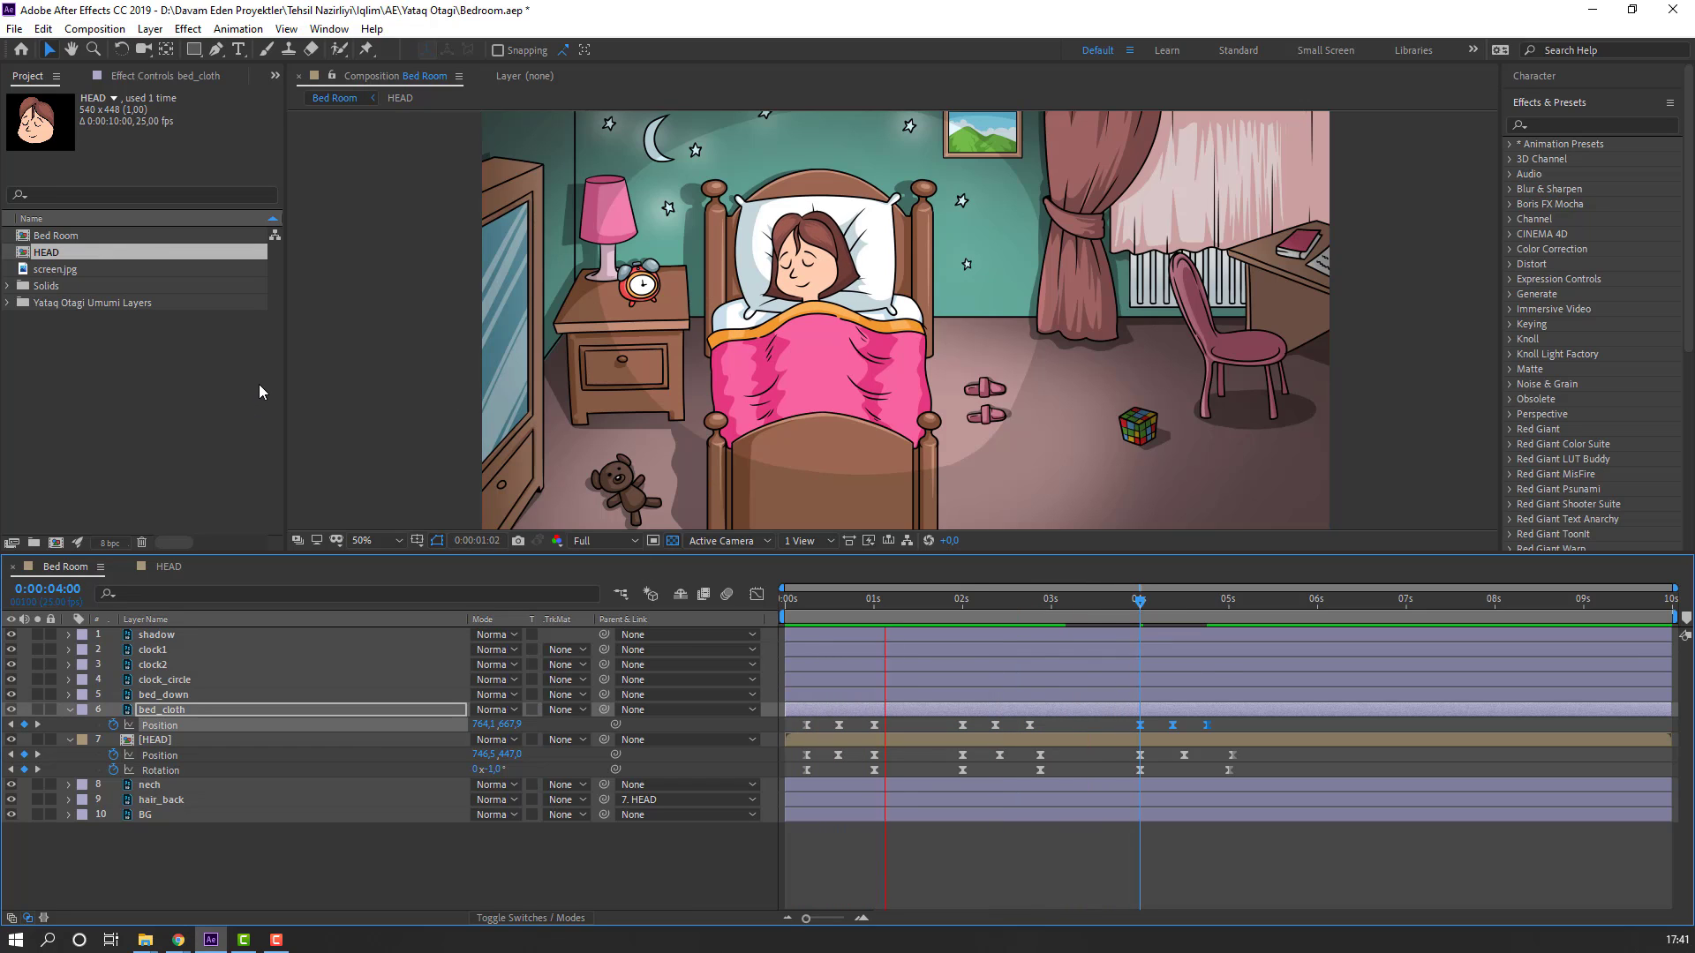
key(period)
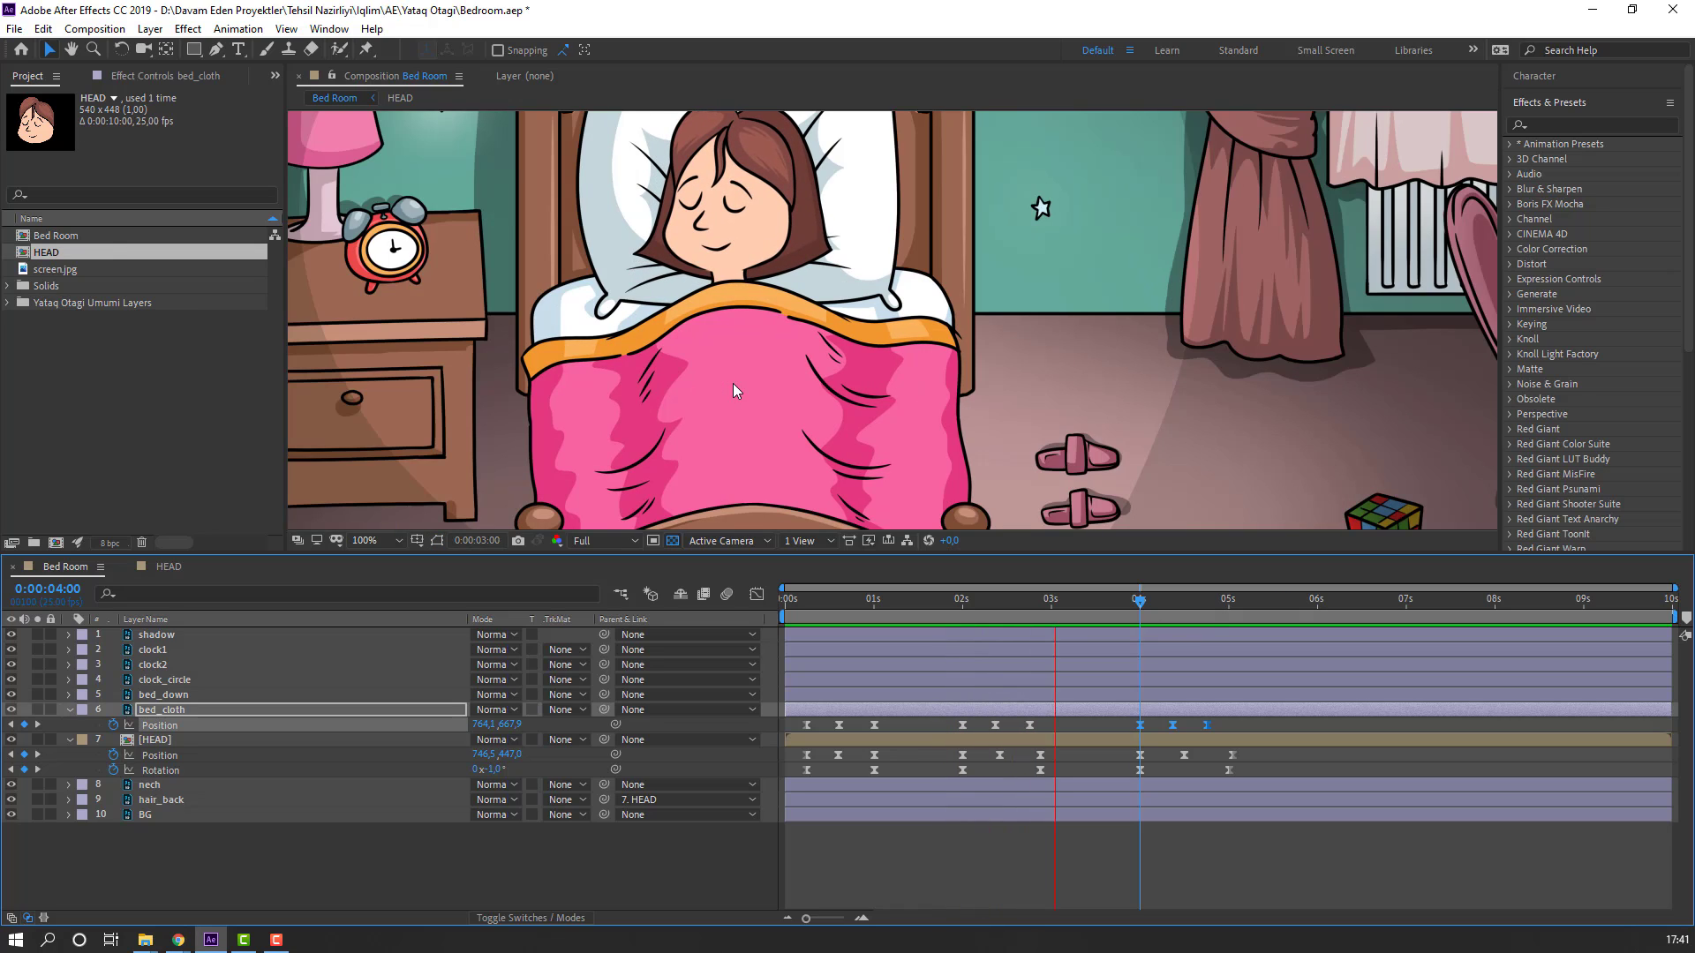
key(comma)
Step: Keyframe the hair_back rotation, starting at frame 6 with 0° and turning to 5° at 1 second
click(803, 598)
click(192, 838)
click(164, 801)
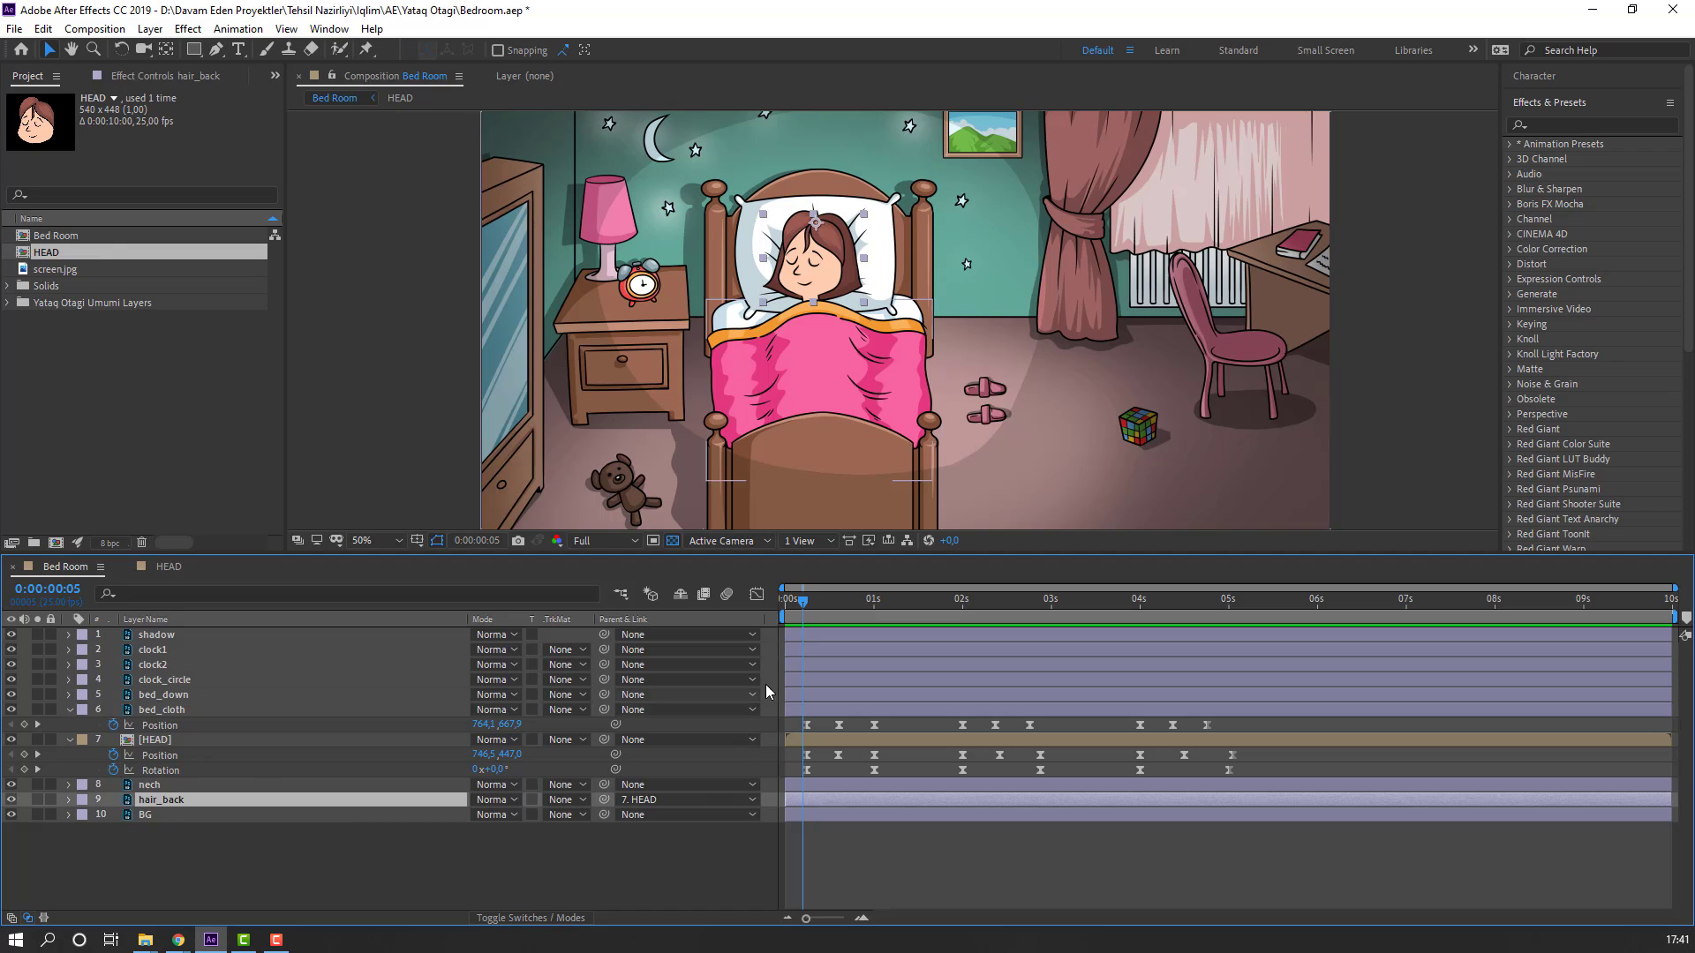
key(Page_Down)
key(r)
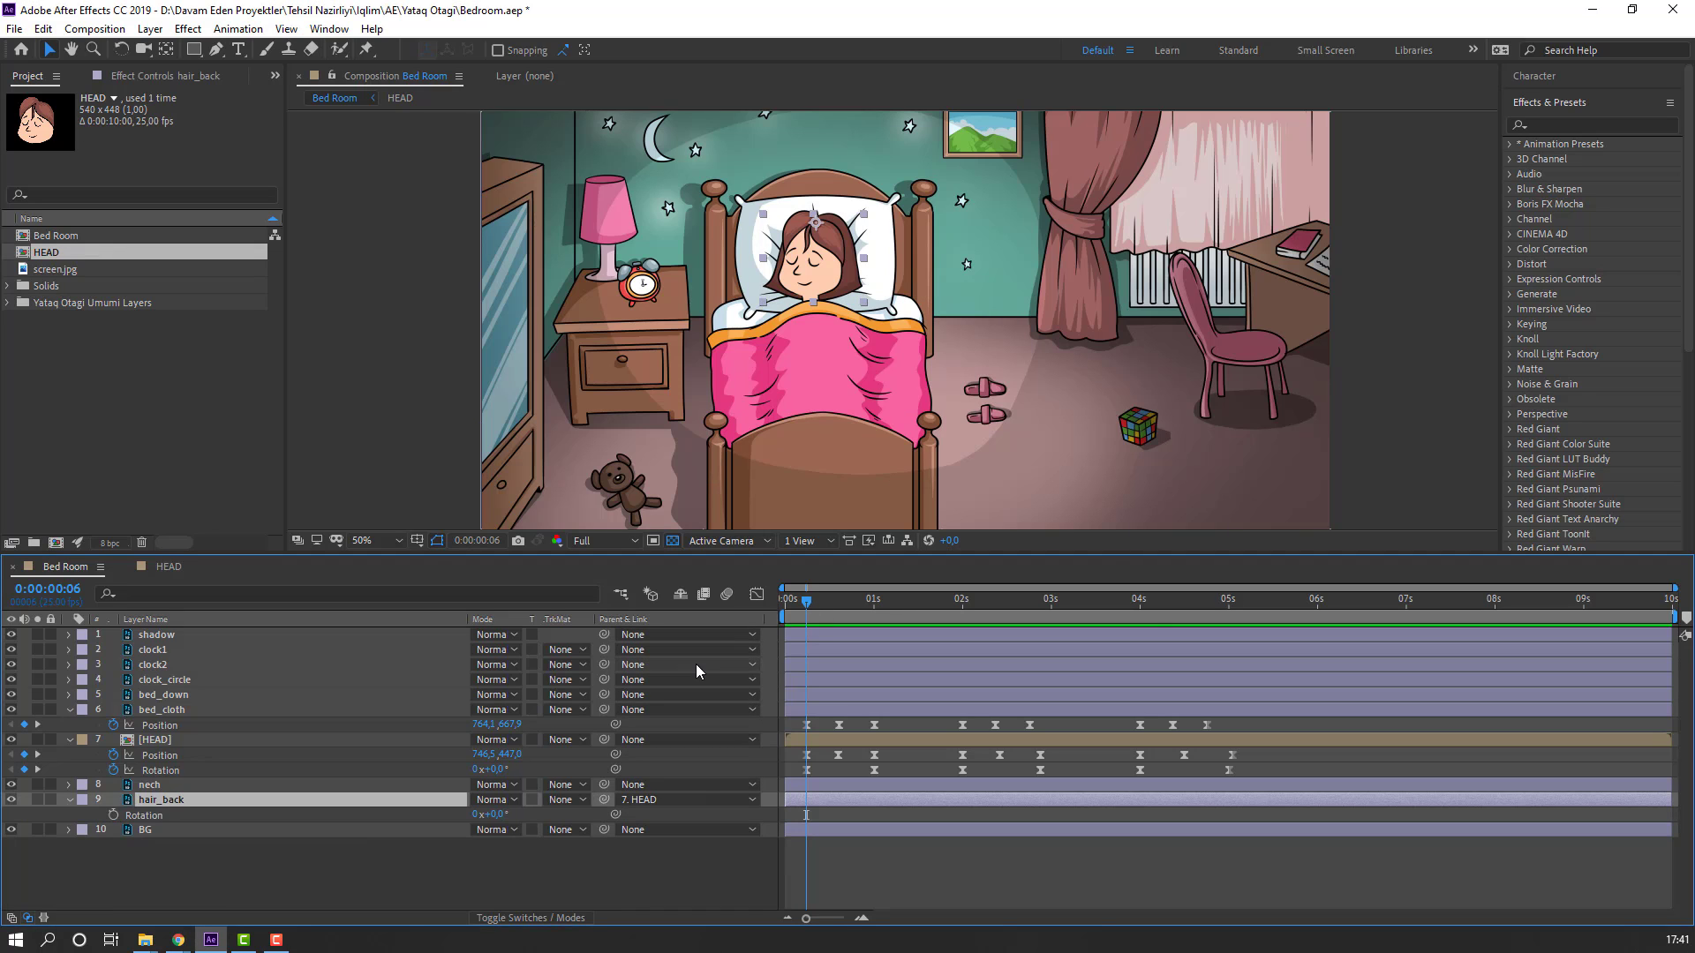
click(113, 814)
key(period)
drag(818, 606, 875, 609)
drag(492, 816, 499, 815)
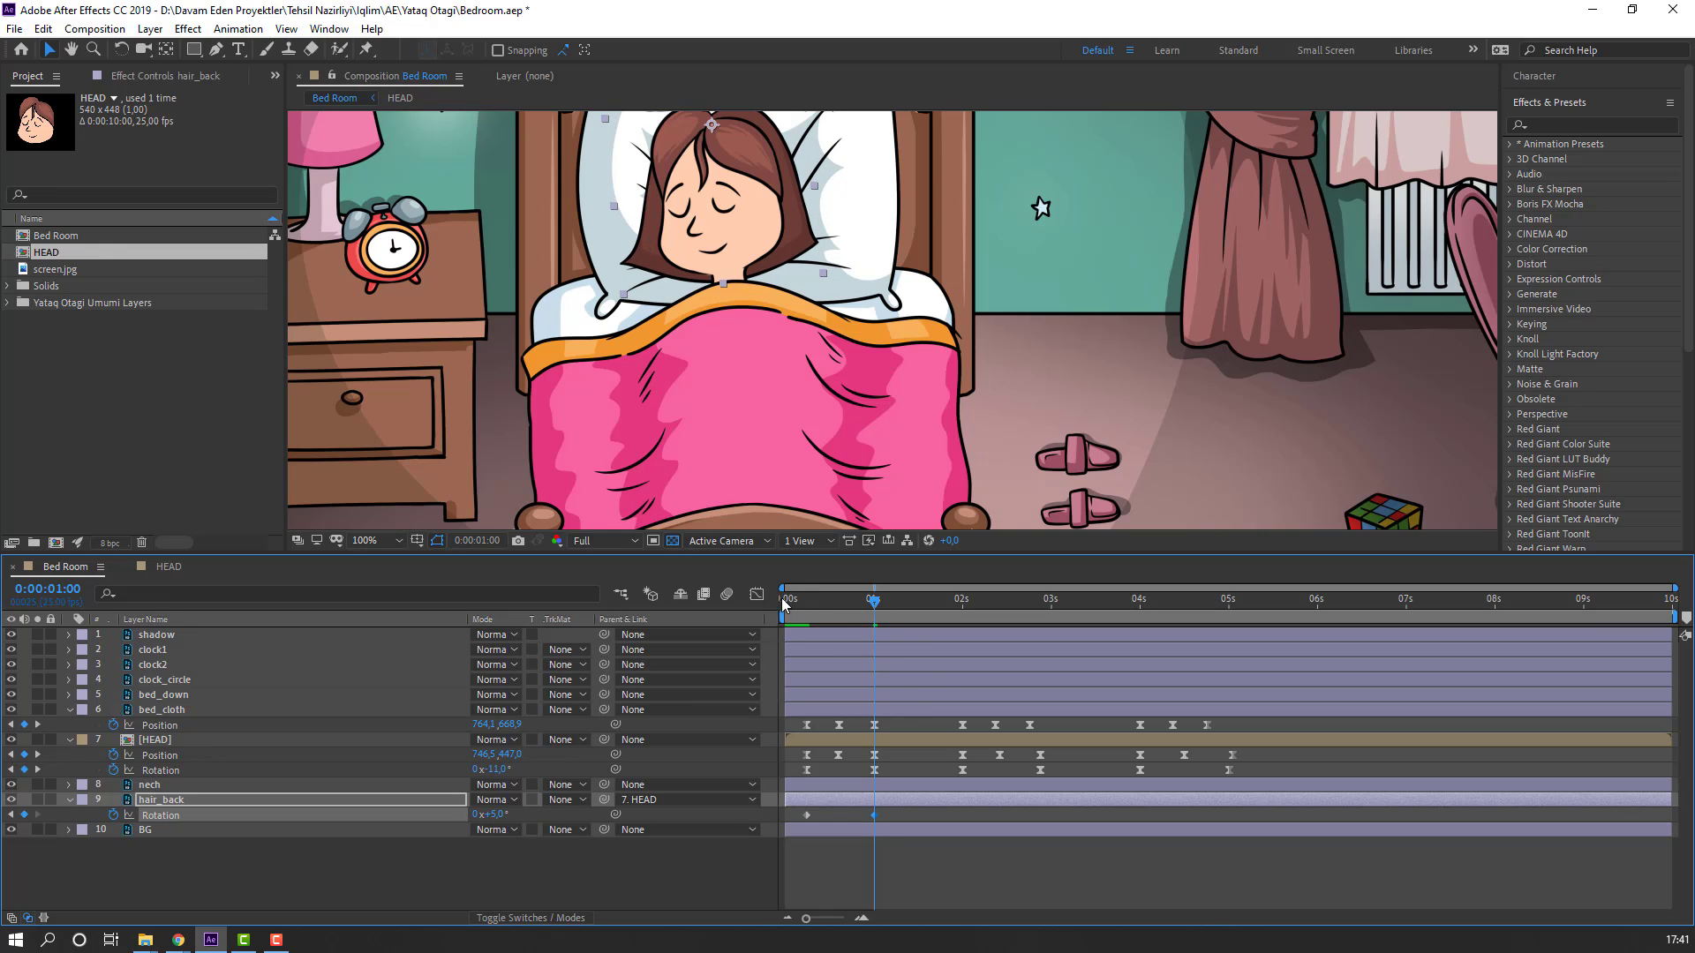
Step: Add hair_back rotation keyframes in line with the HEAD rotation keyframes at 2, nearly 3 and 4 seconds, with 0° at the last two
drag(802, 607, 1040, 609)
drag(494, 814, 491, 813)
key(space)
click(1140, 625)
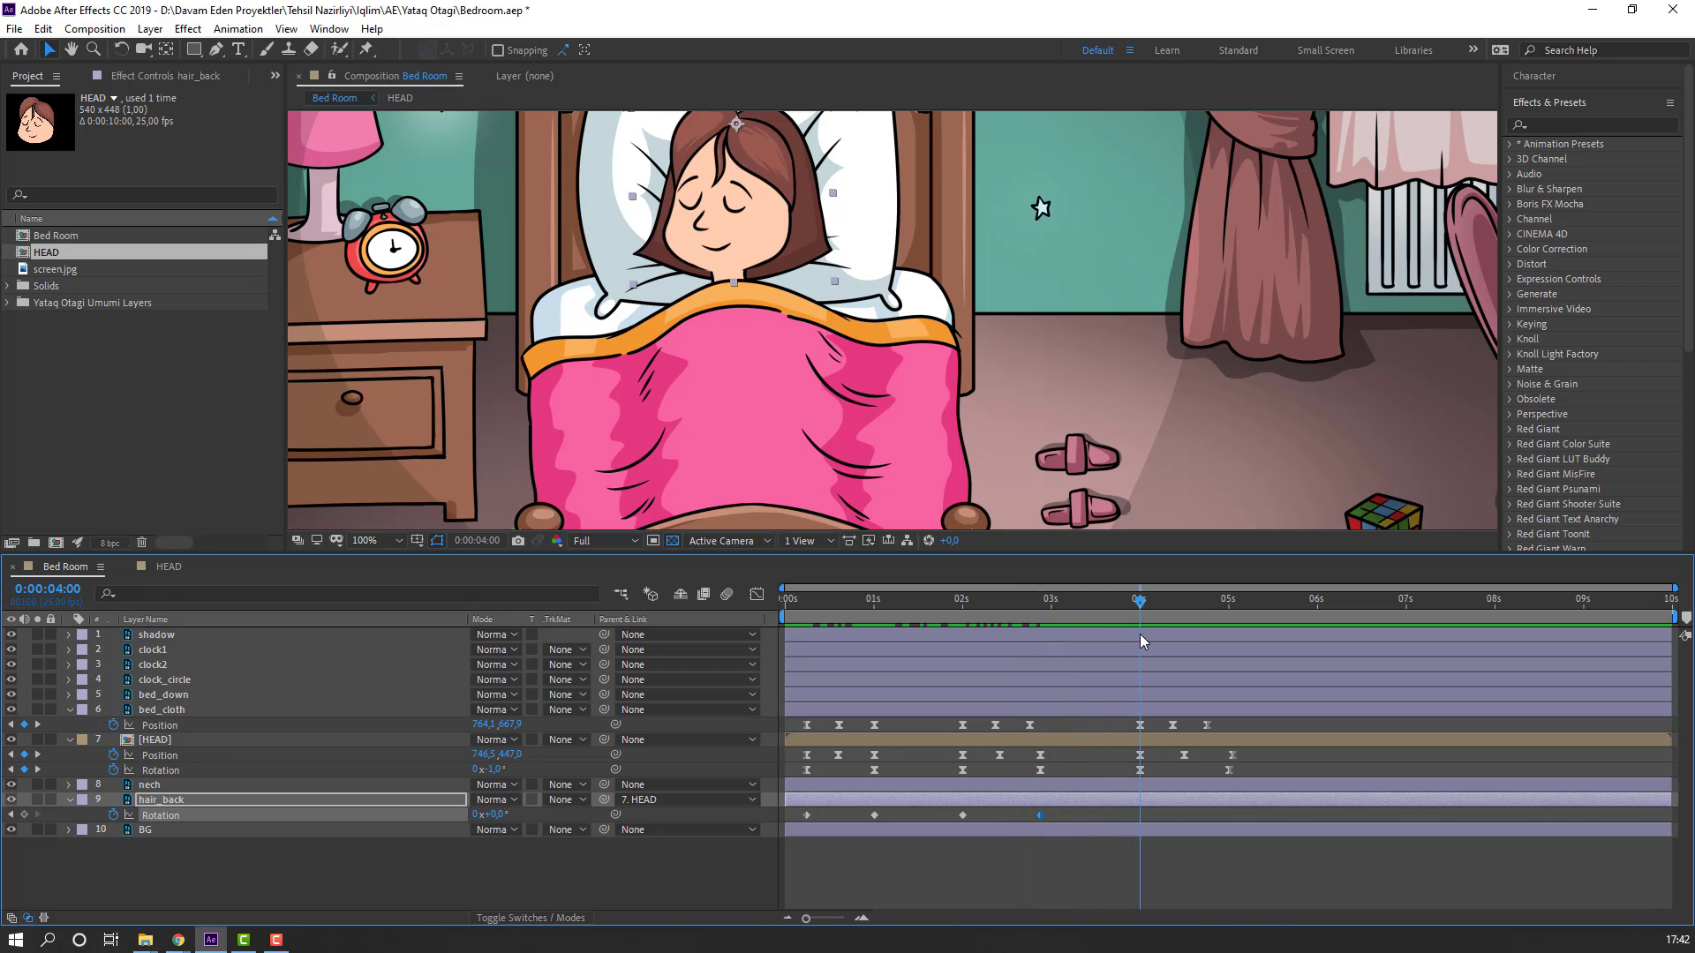
click(25, 815)
Step: Set the hair_back rotation to 3° at 0:00:05:01
click(1218, 609)
drag(1218, 609, 1233, 616)
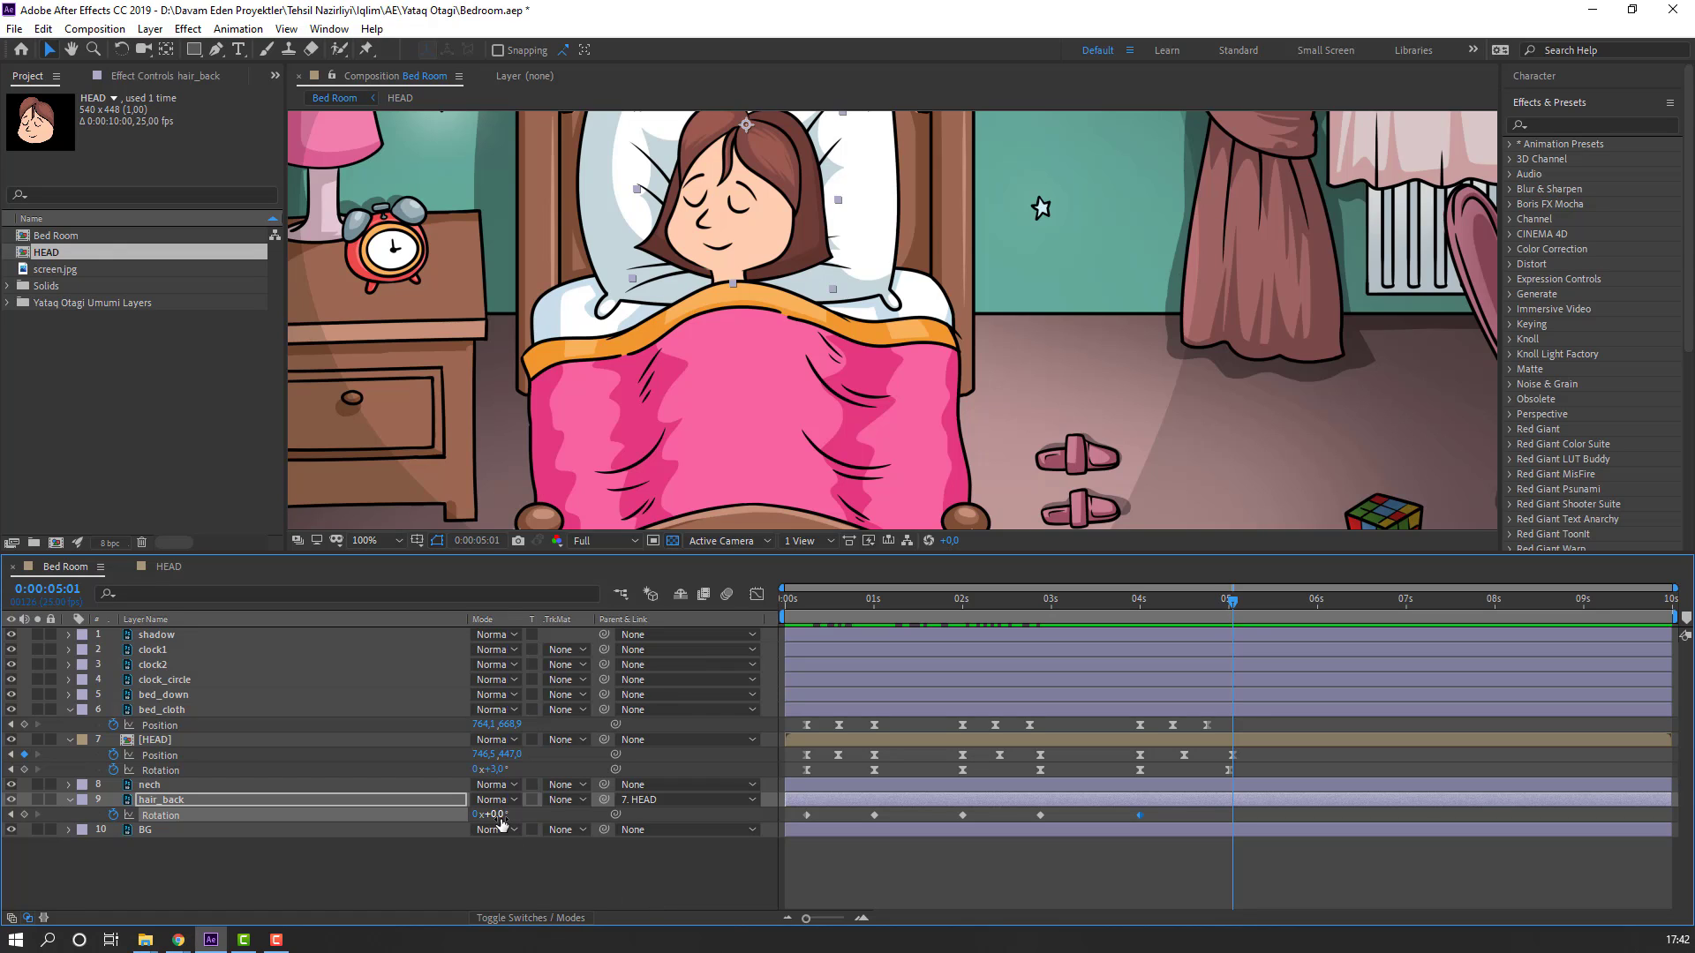
text(2)
key(Return)
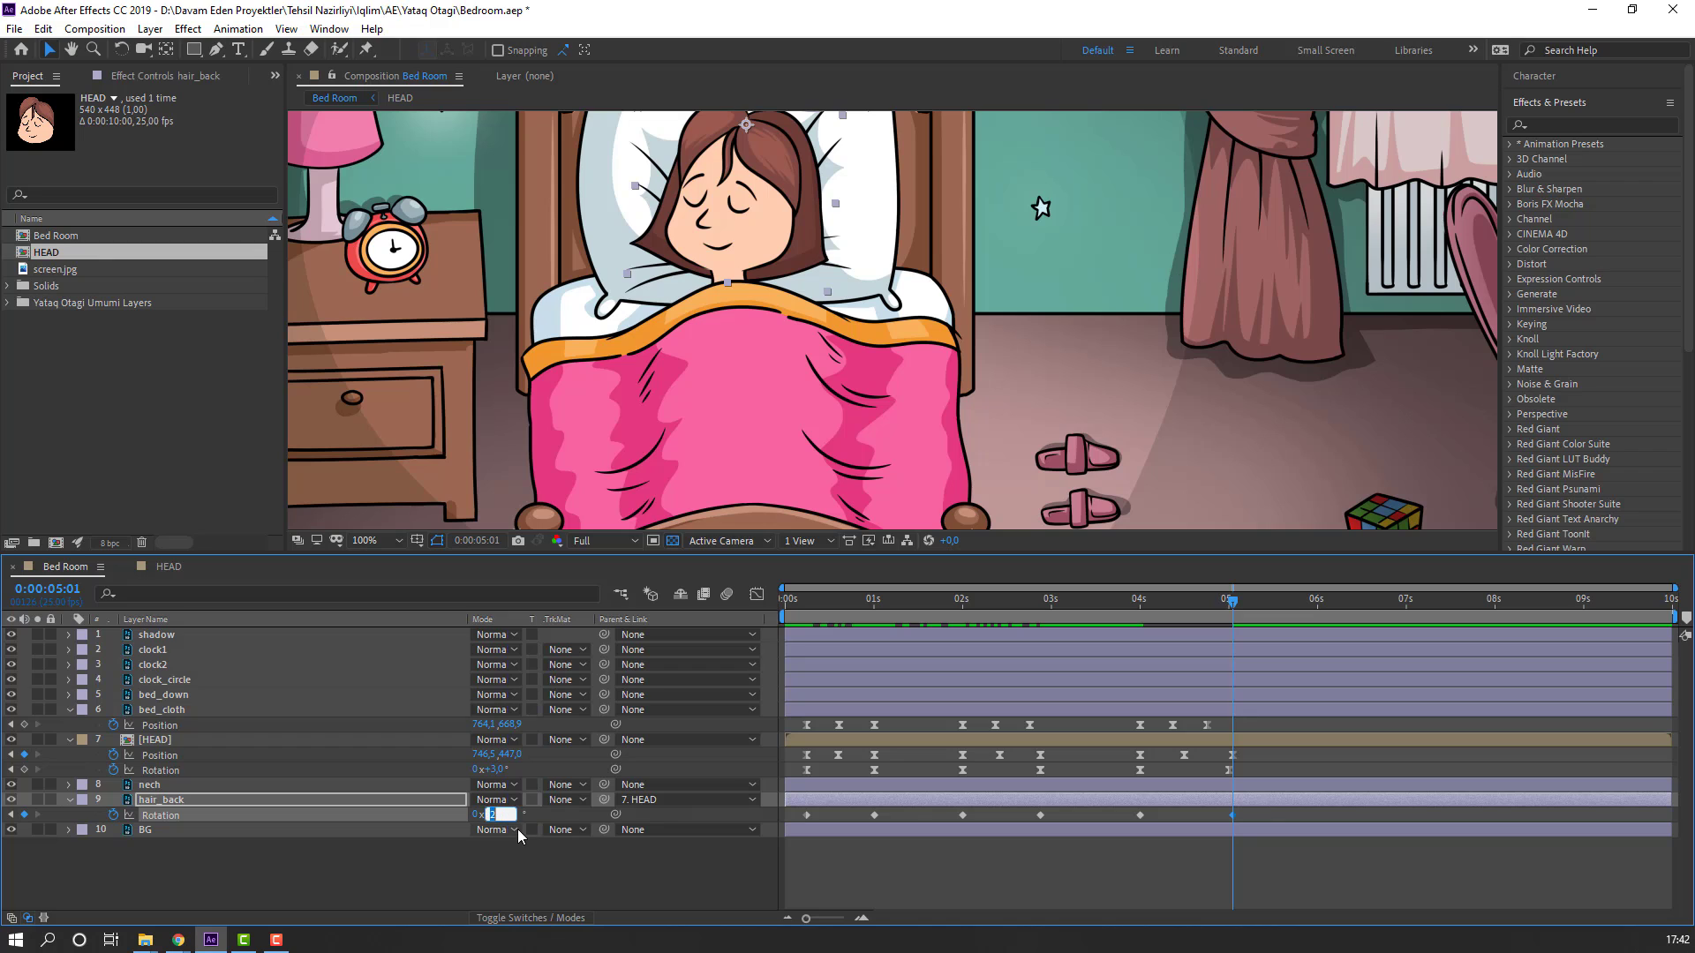
key(Return)
Step: Apply Easy Ease to all six hair_back rotation keyframes
drag(1264, 838, 808, 817)
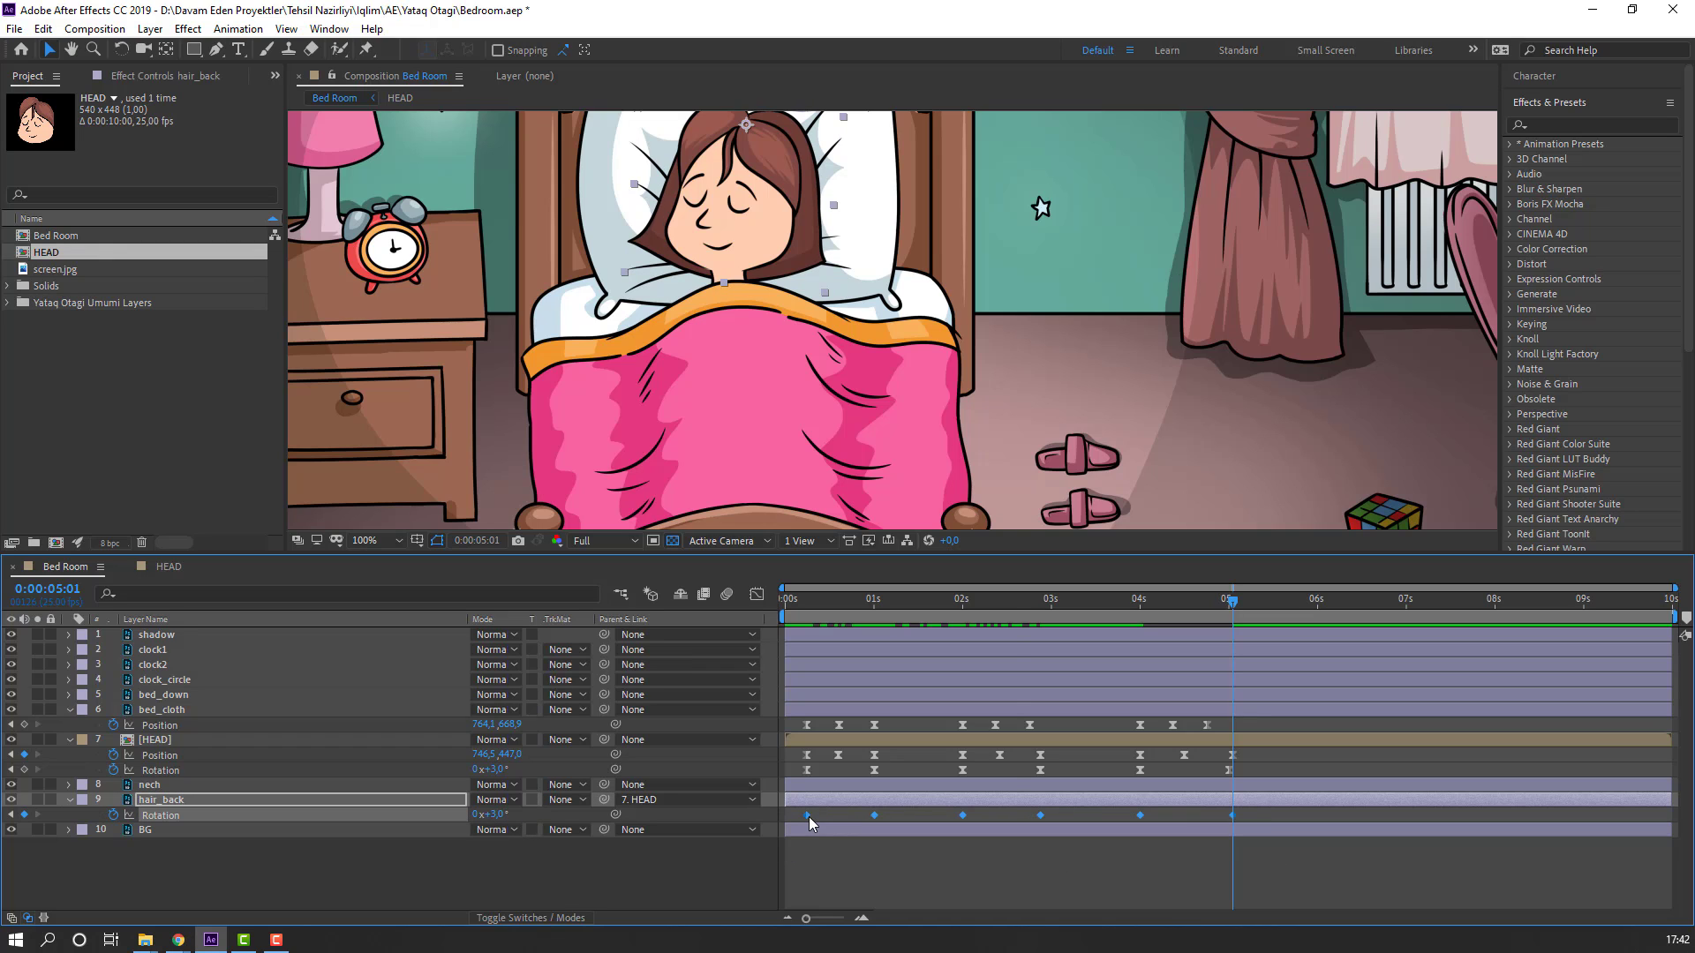
right_click(806, 817)
mouse_move(946, 805)
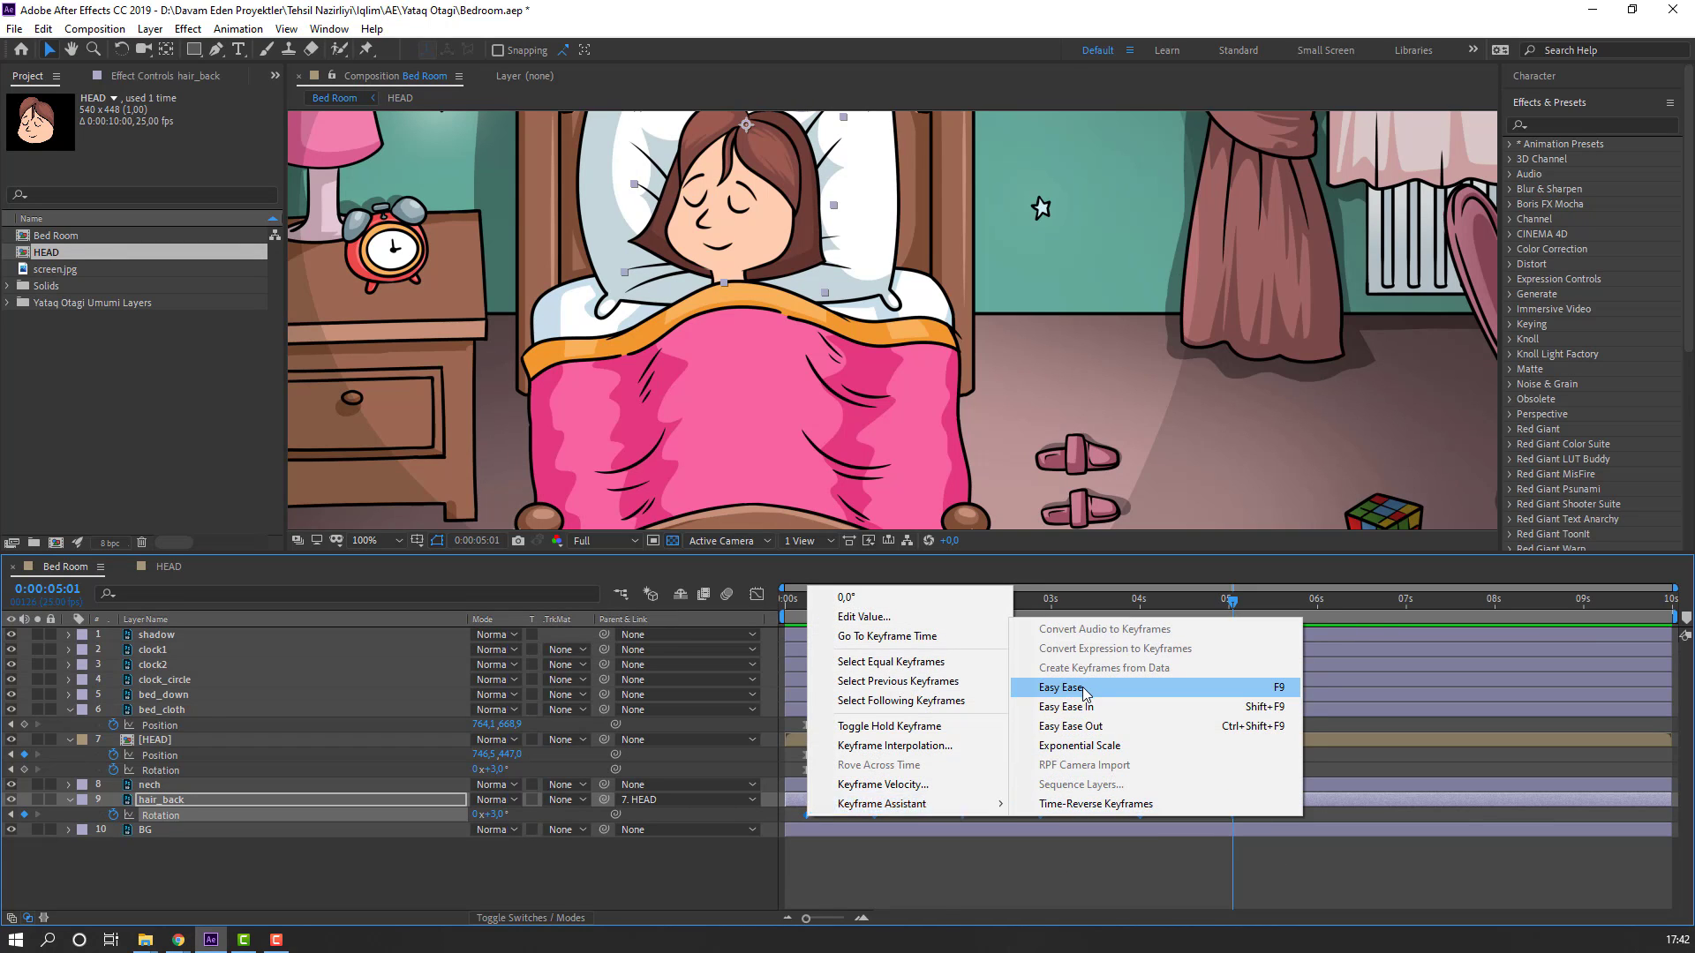
click(1089, 690)
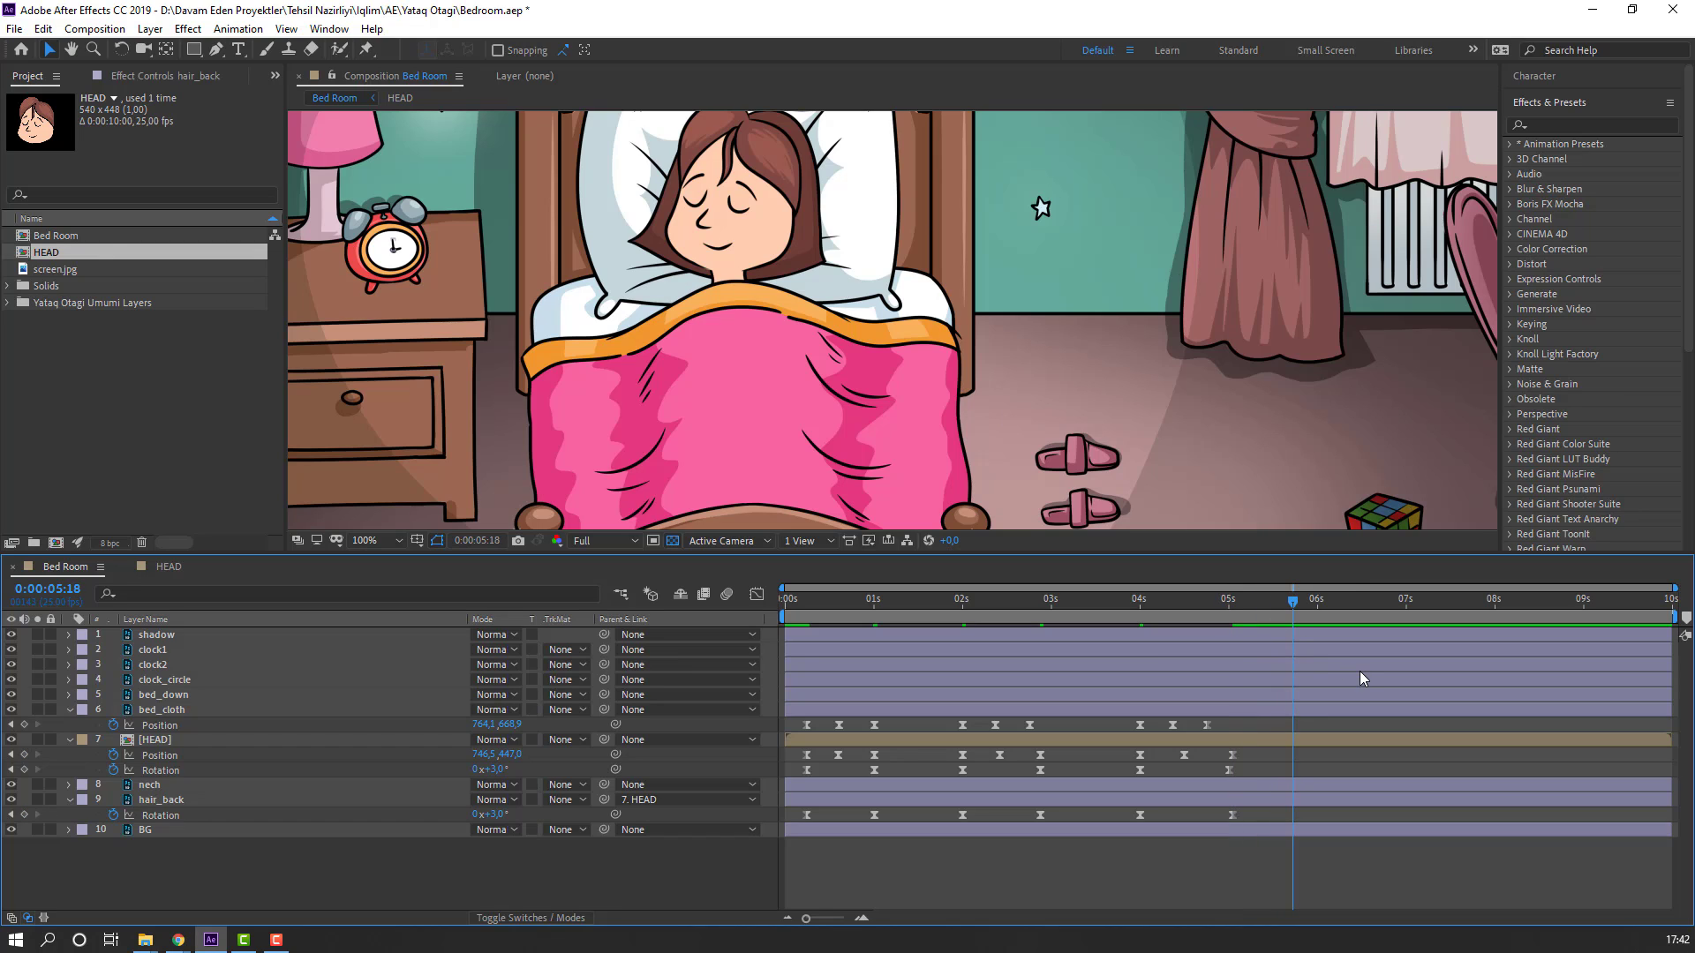
Step: End the work area at 0:00:05:18 and preview the head, hair and blanket animation close up and in full view
key(n)
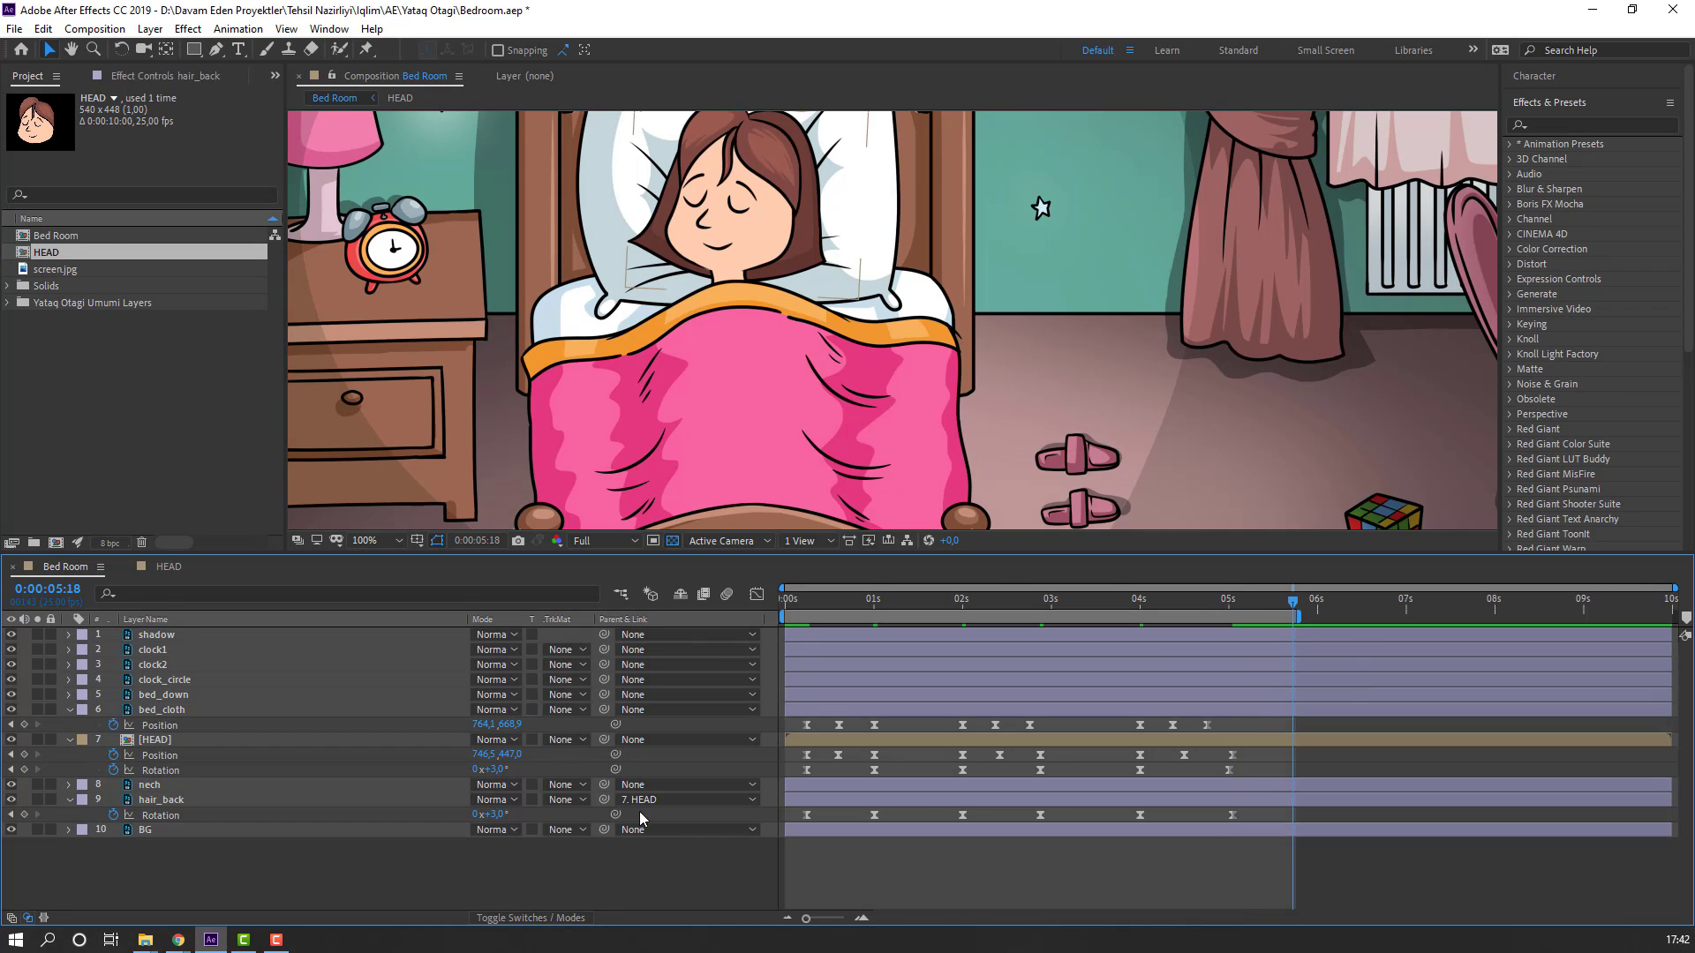
key(comma)
key(space)
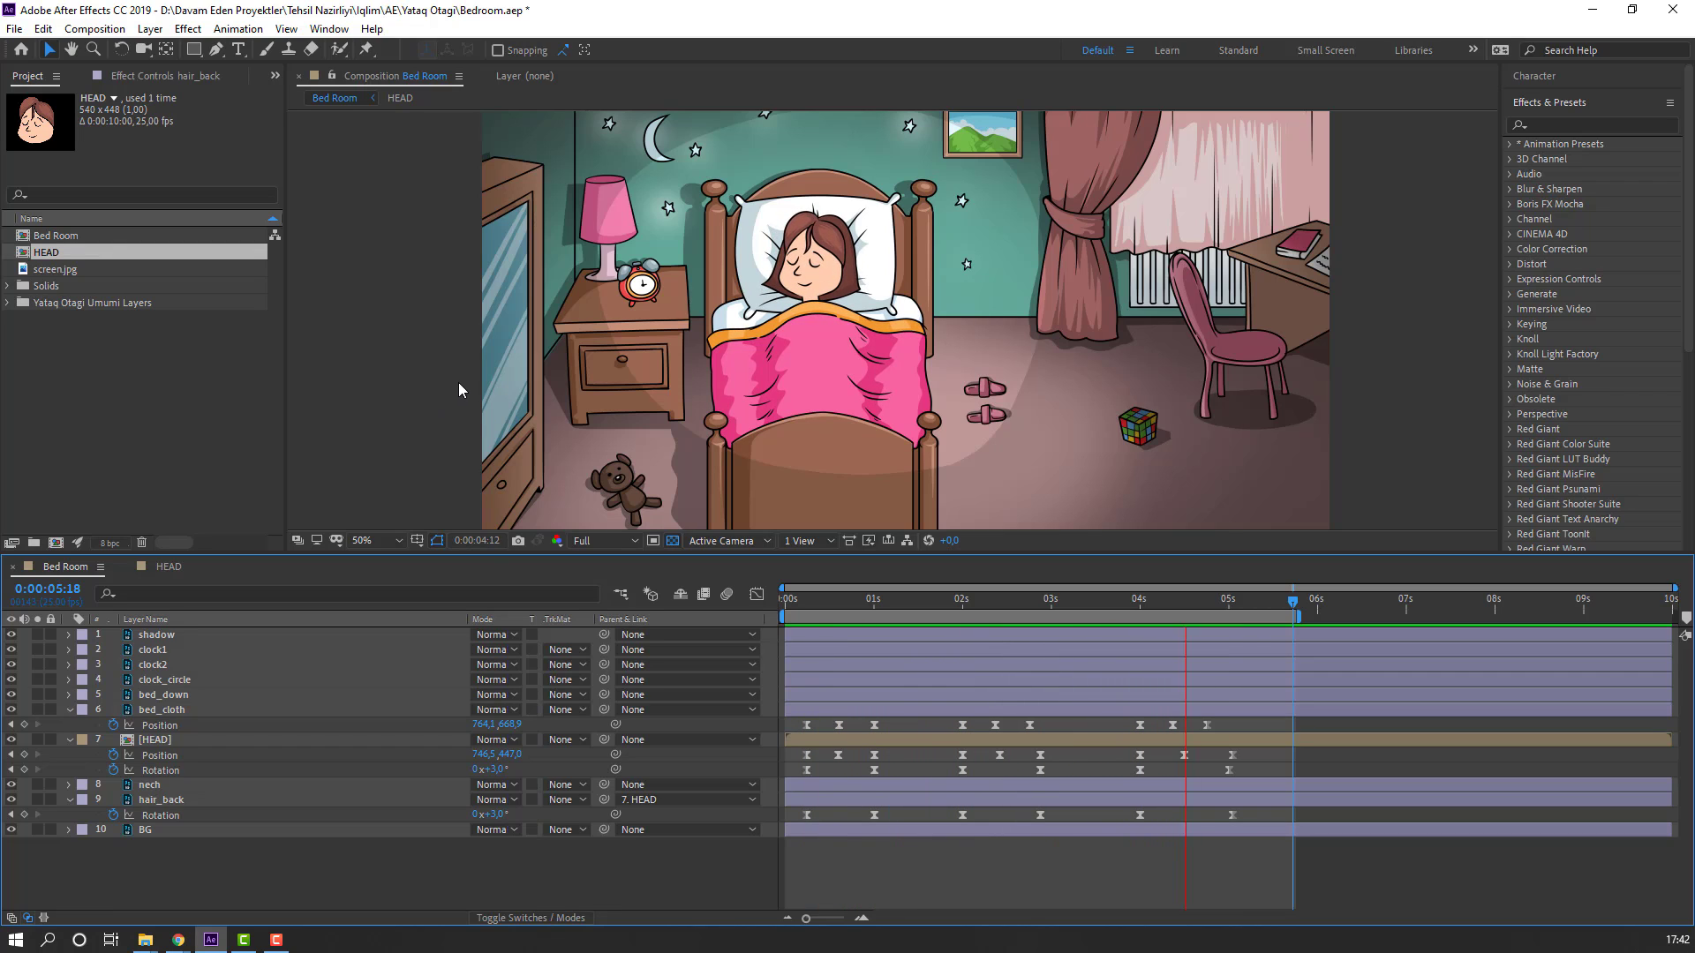
key(period)
key(period)
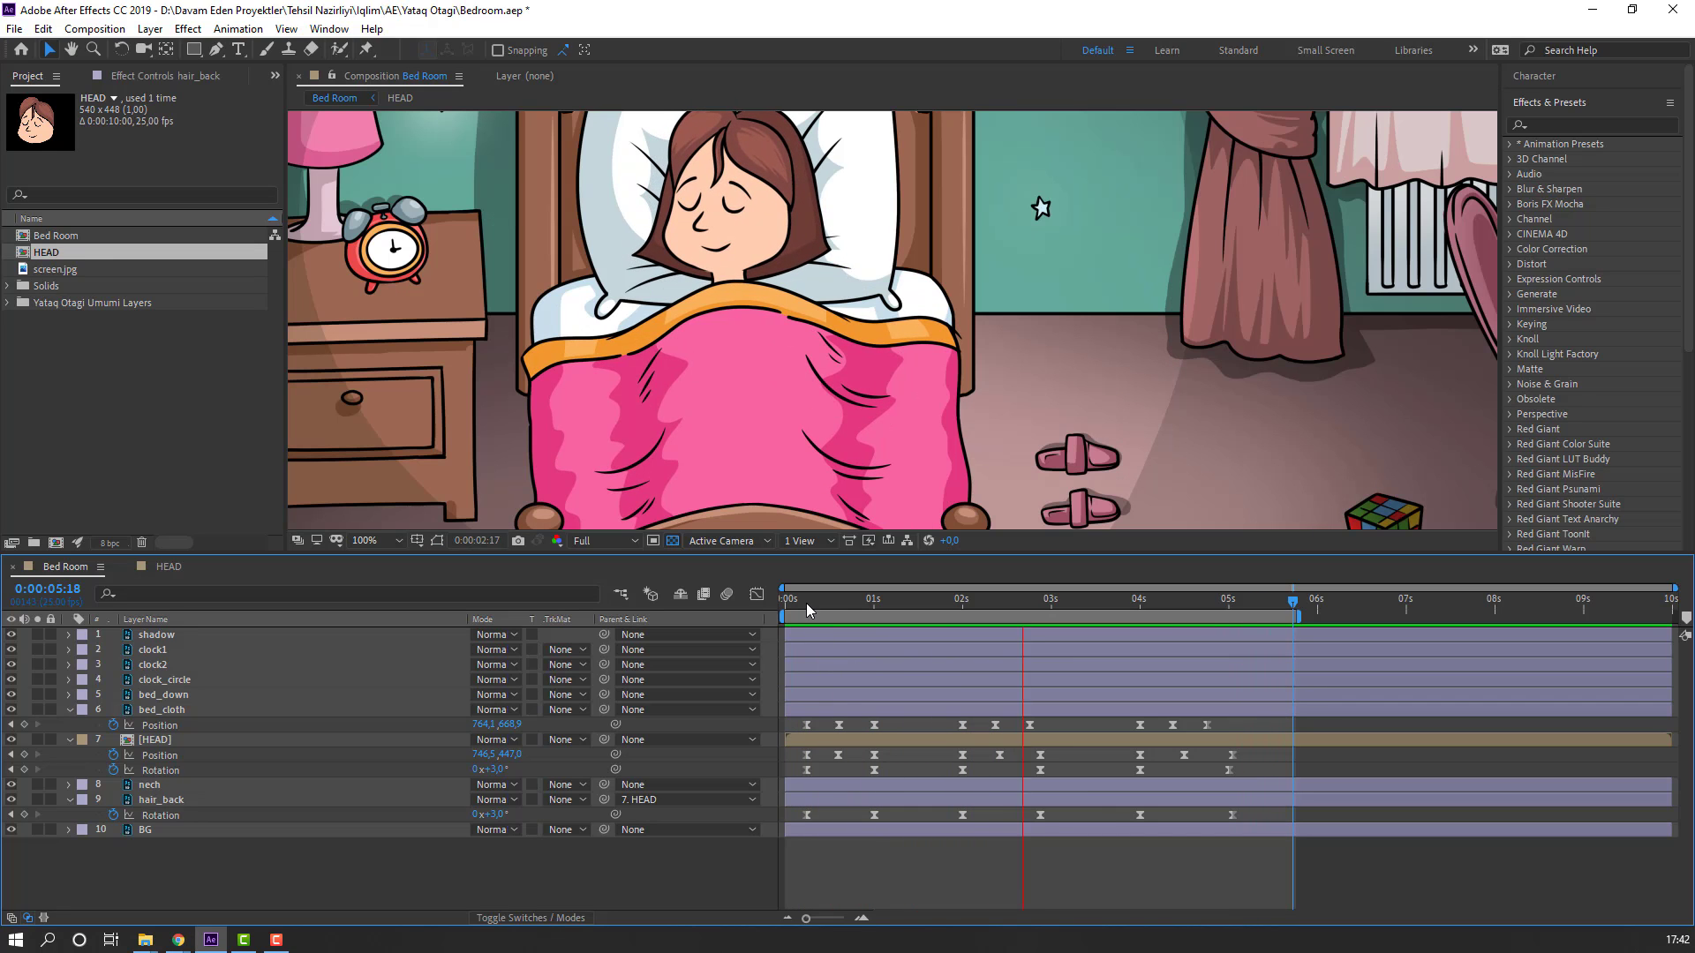
key(comma)
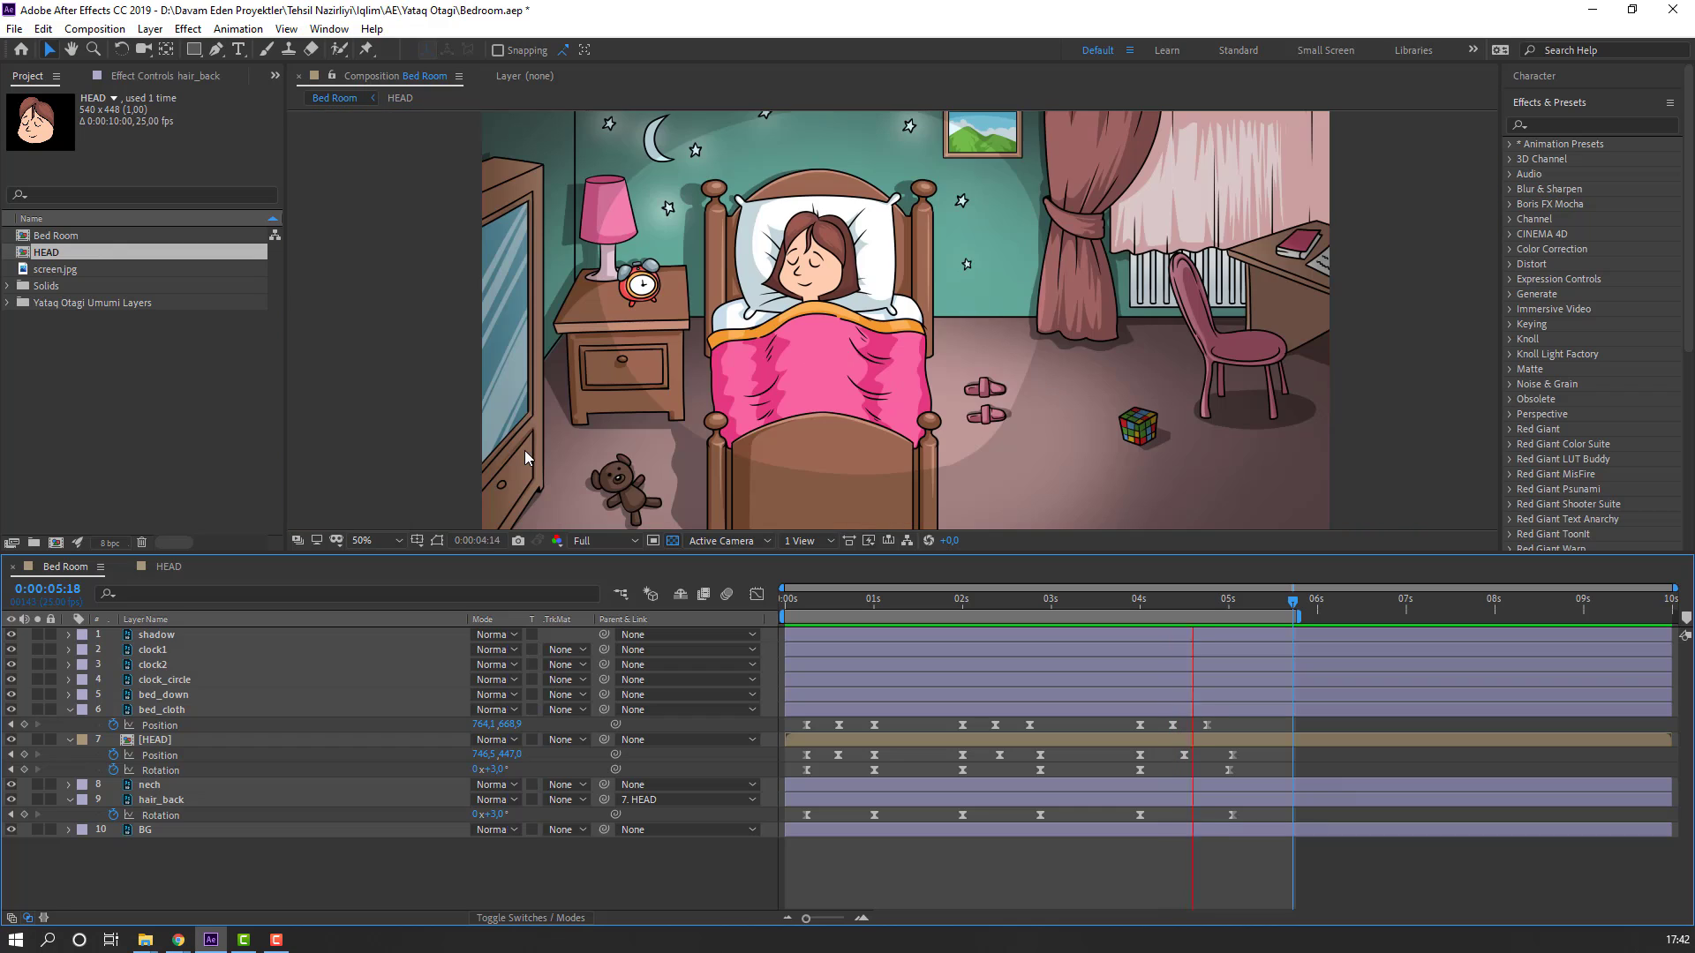
key(space)
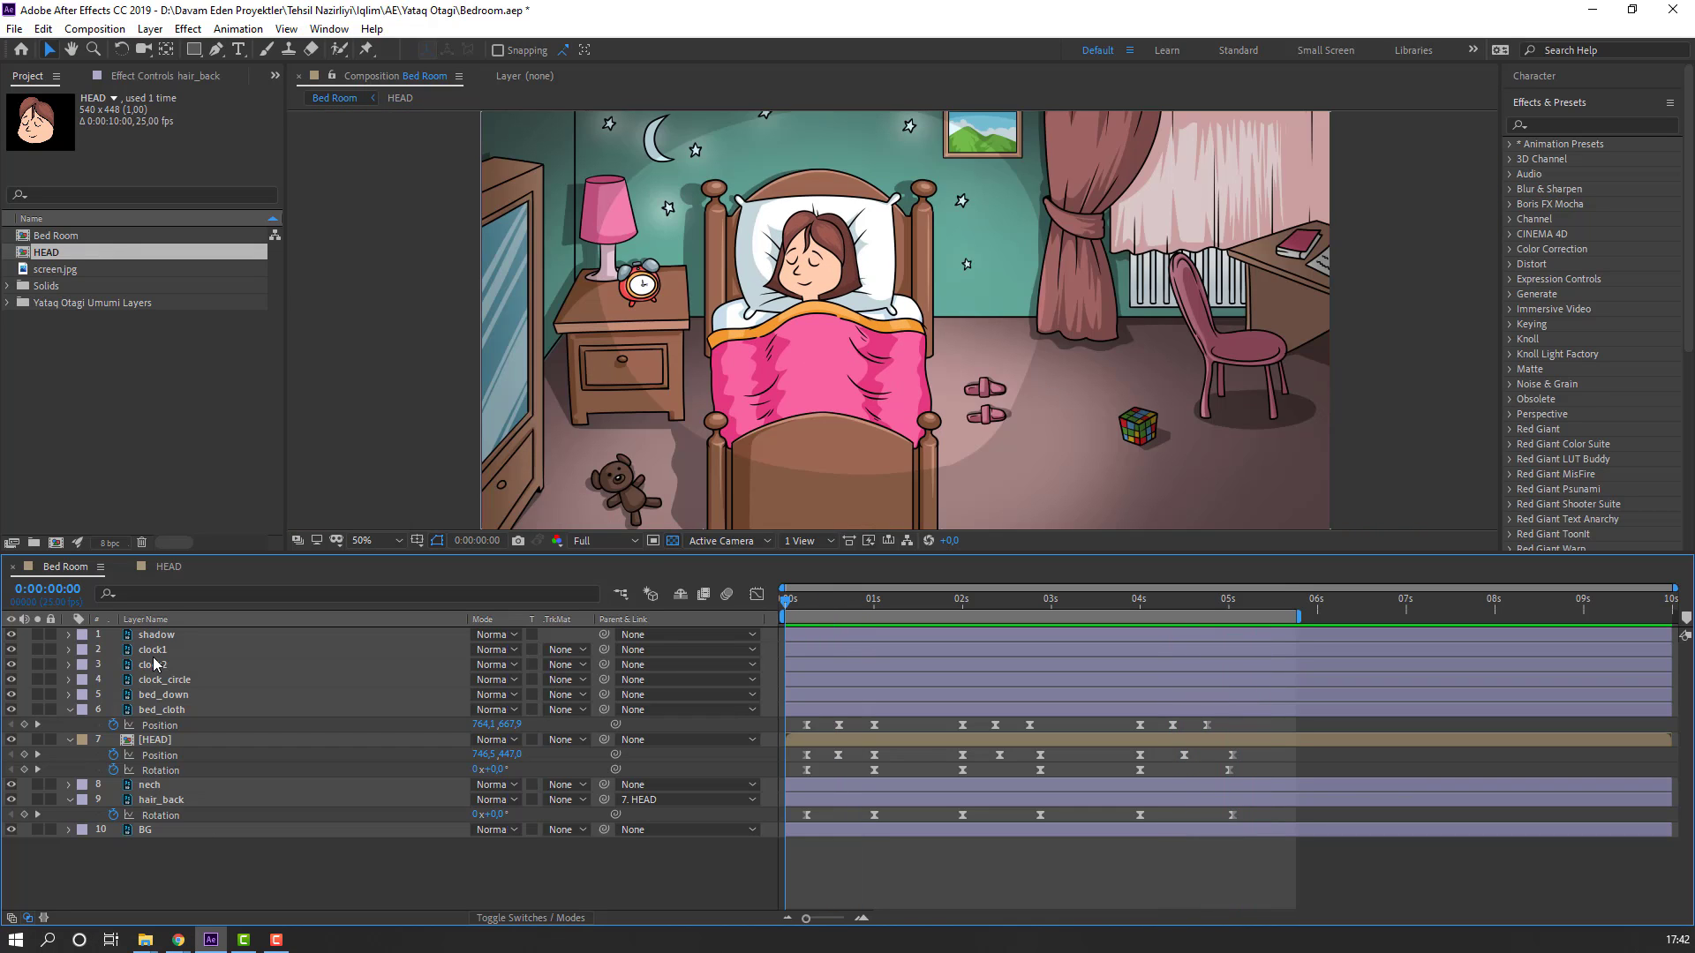
Step: Replace the existing shadow layer with a new 1920 × 1080 solid named shadow in the near-black colour 161917
click(157, 635)
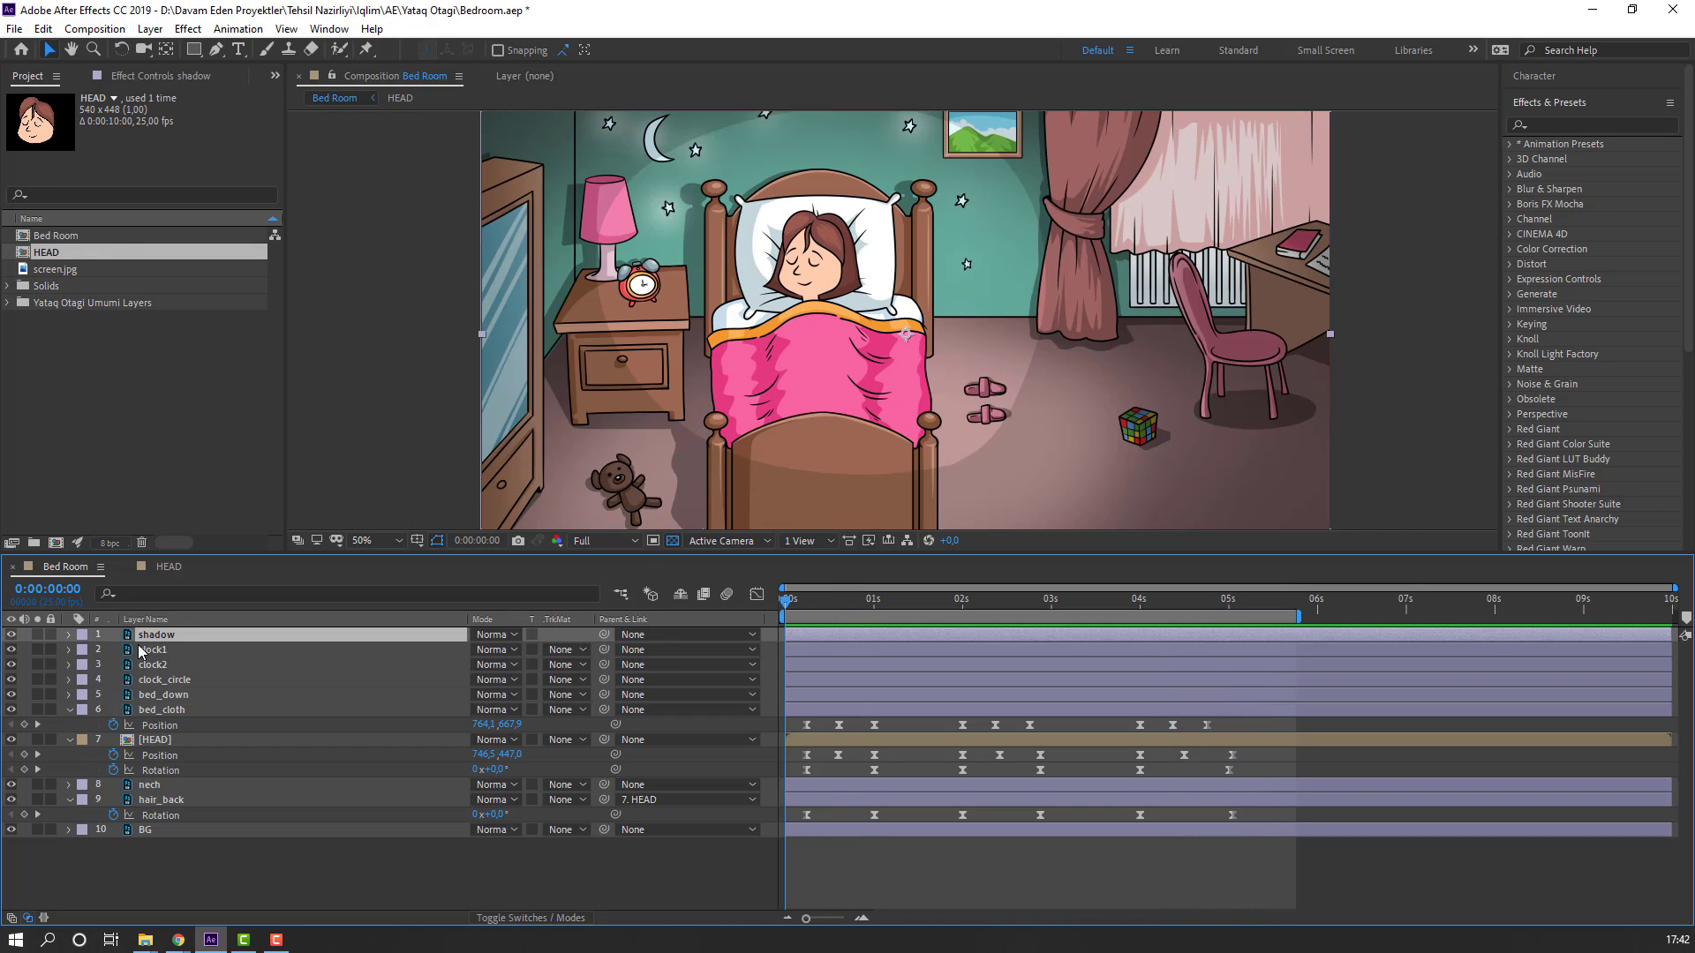
key(Delete)
mouse_move(332, 675)
click(462, 720)
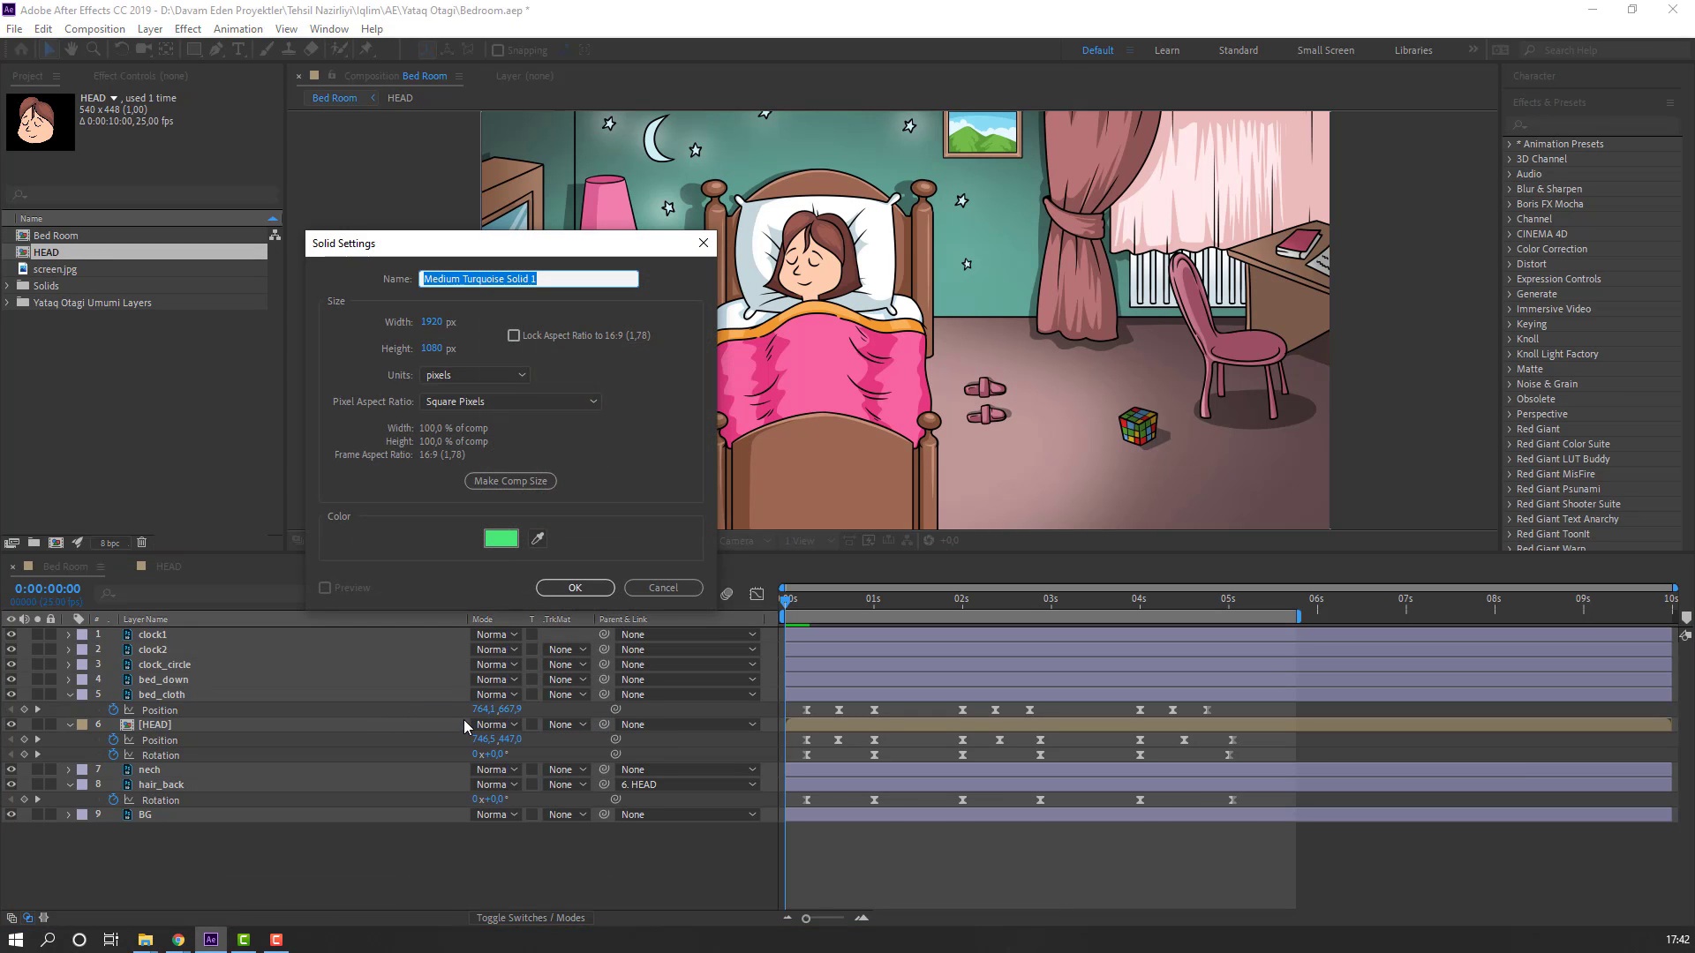
click(500, 539)
mouse_move(205, 748)
mouse_down()
mouse_move(190, 774)
mouse_move(204, 774)
mouse_up()
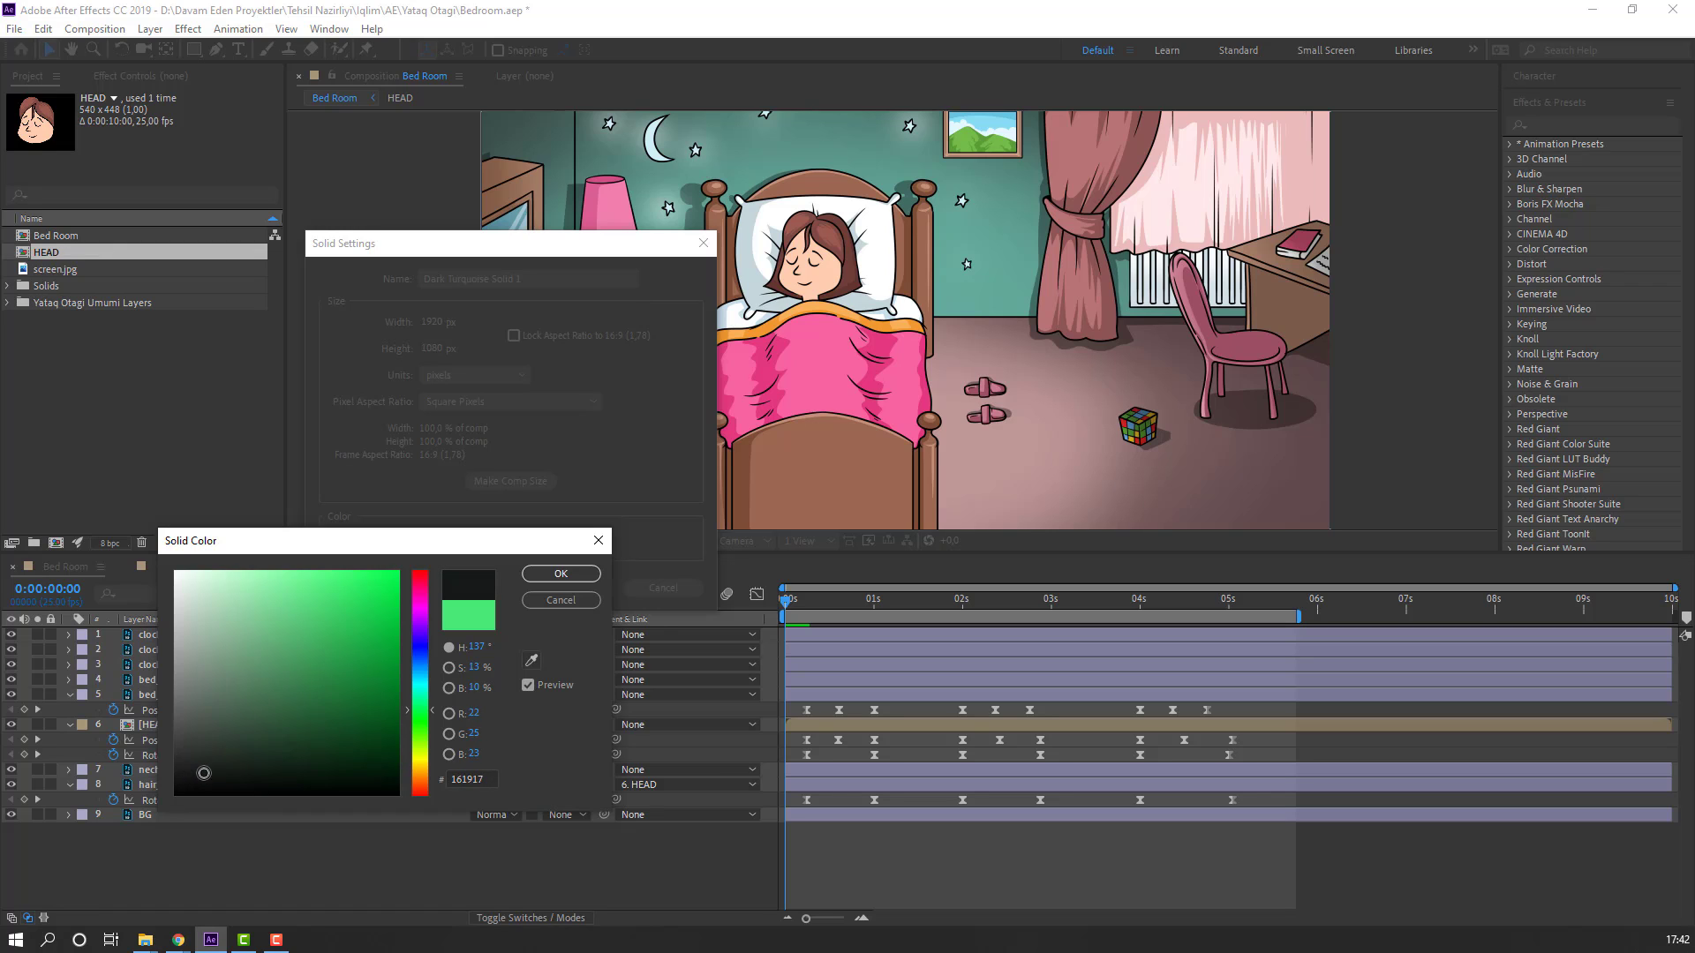
click(560, 574)
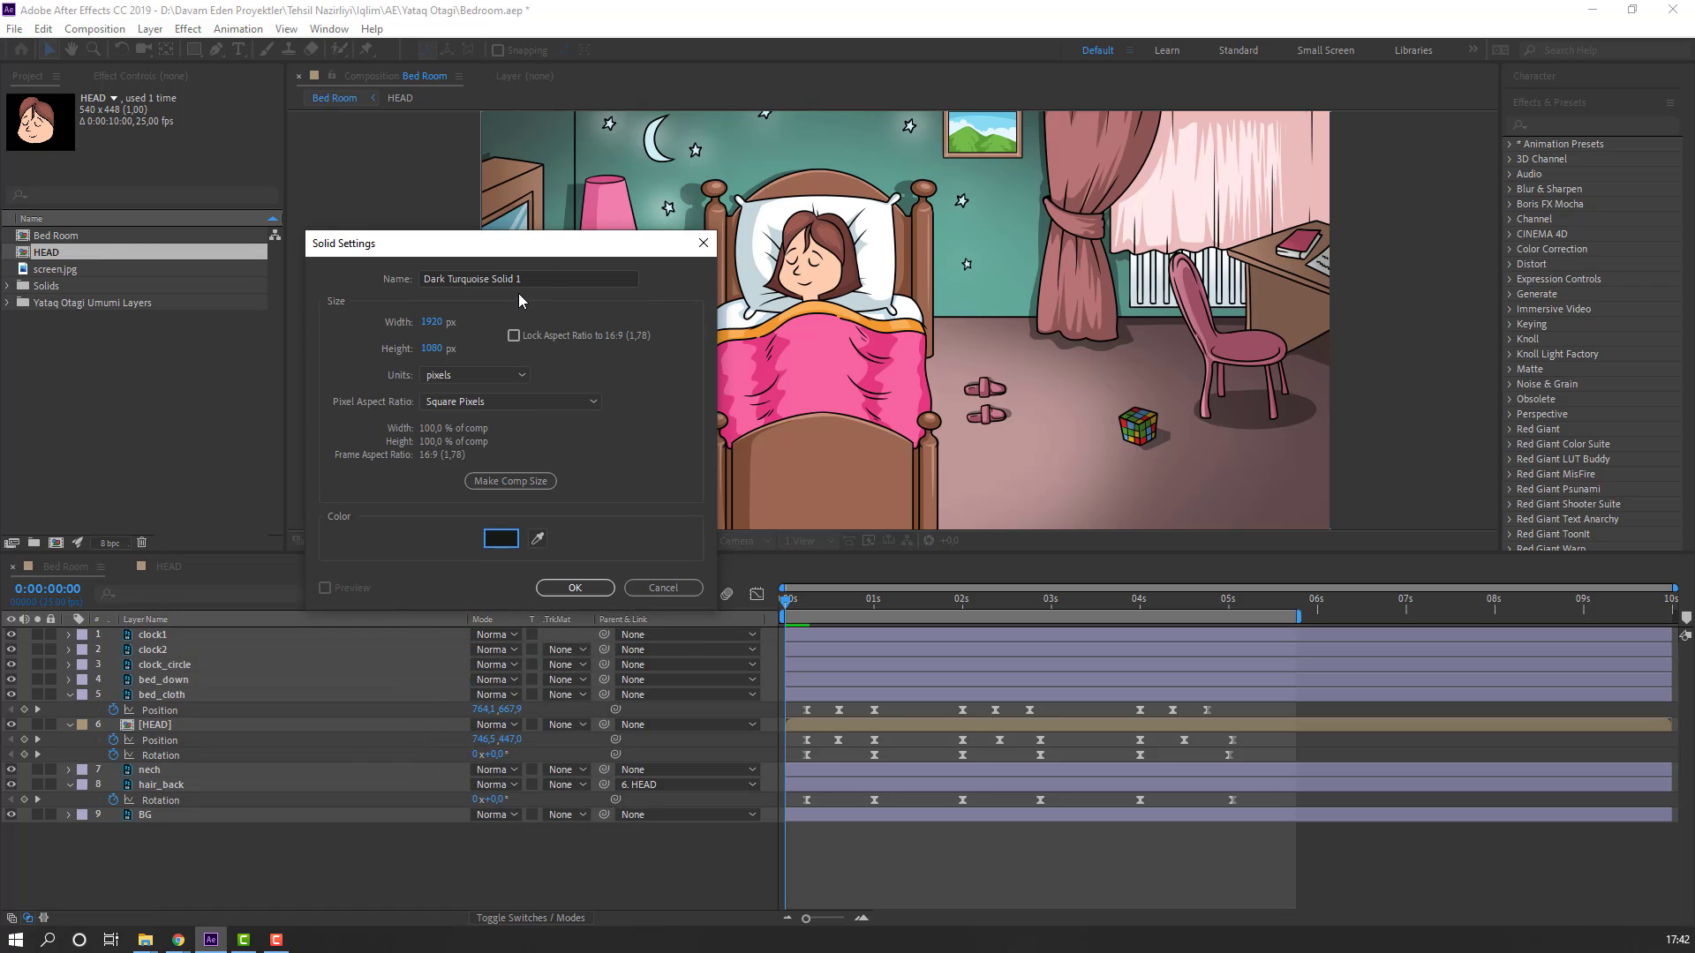
text(shadow)
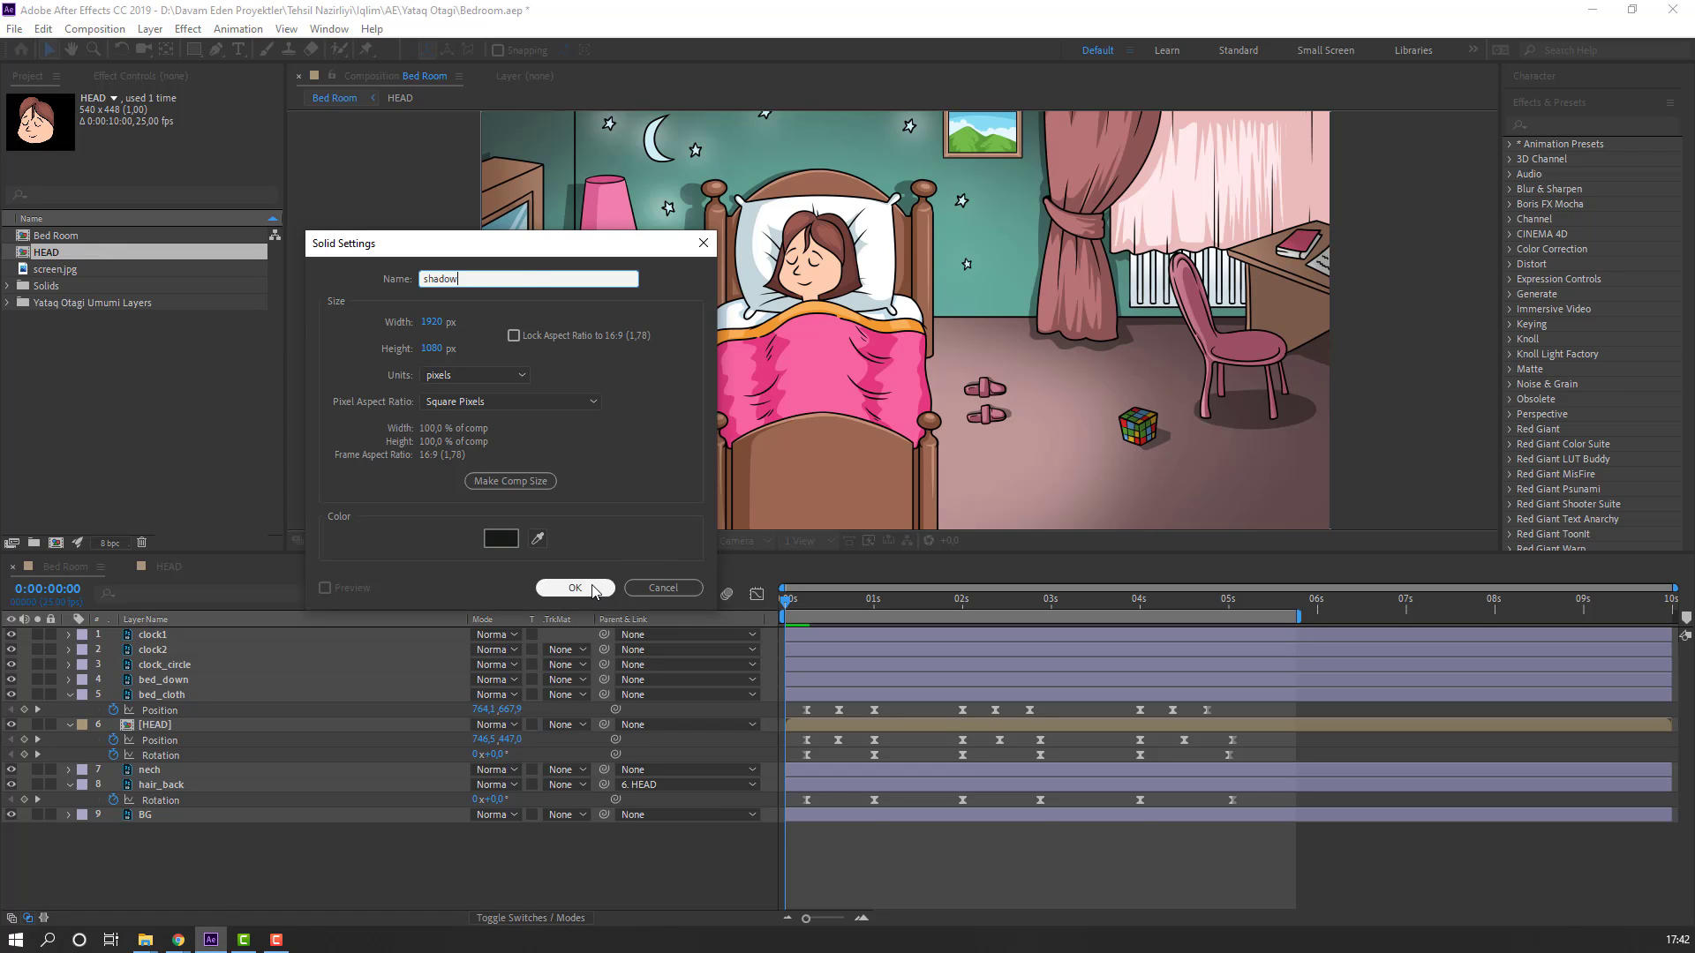
click(575, 588)
Step: Draw a circular mask with the Ellipse tool on the shadow solid and invert it
click(193, 50)
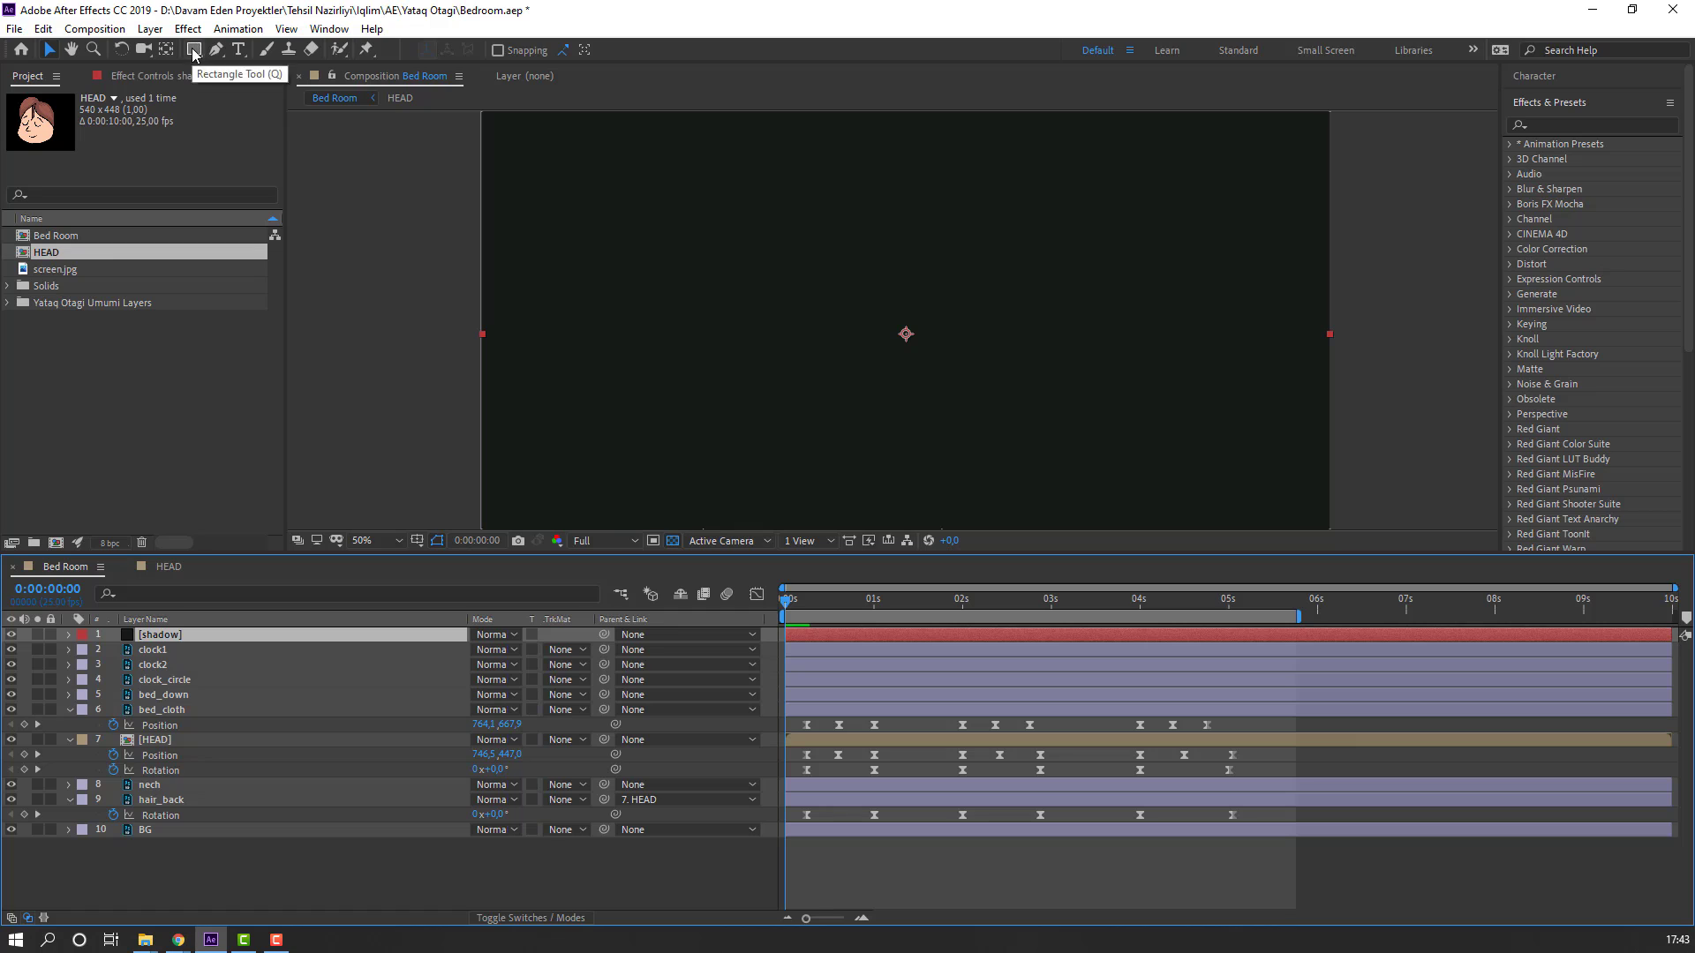
click(265, 88)
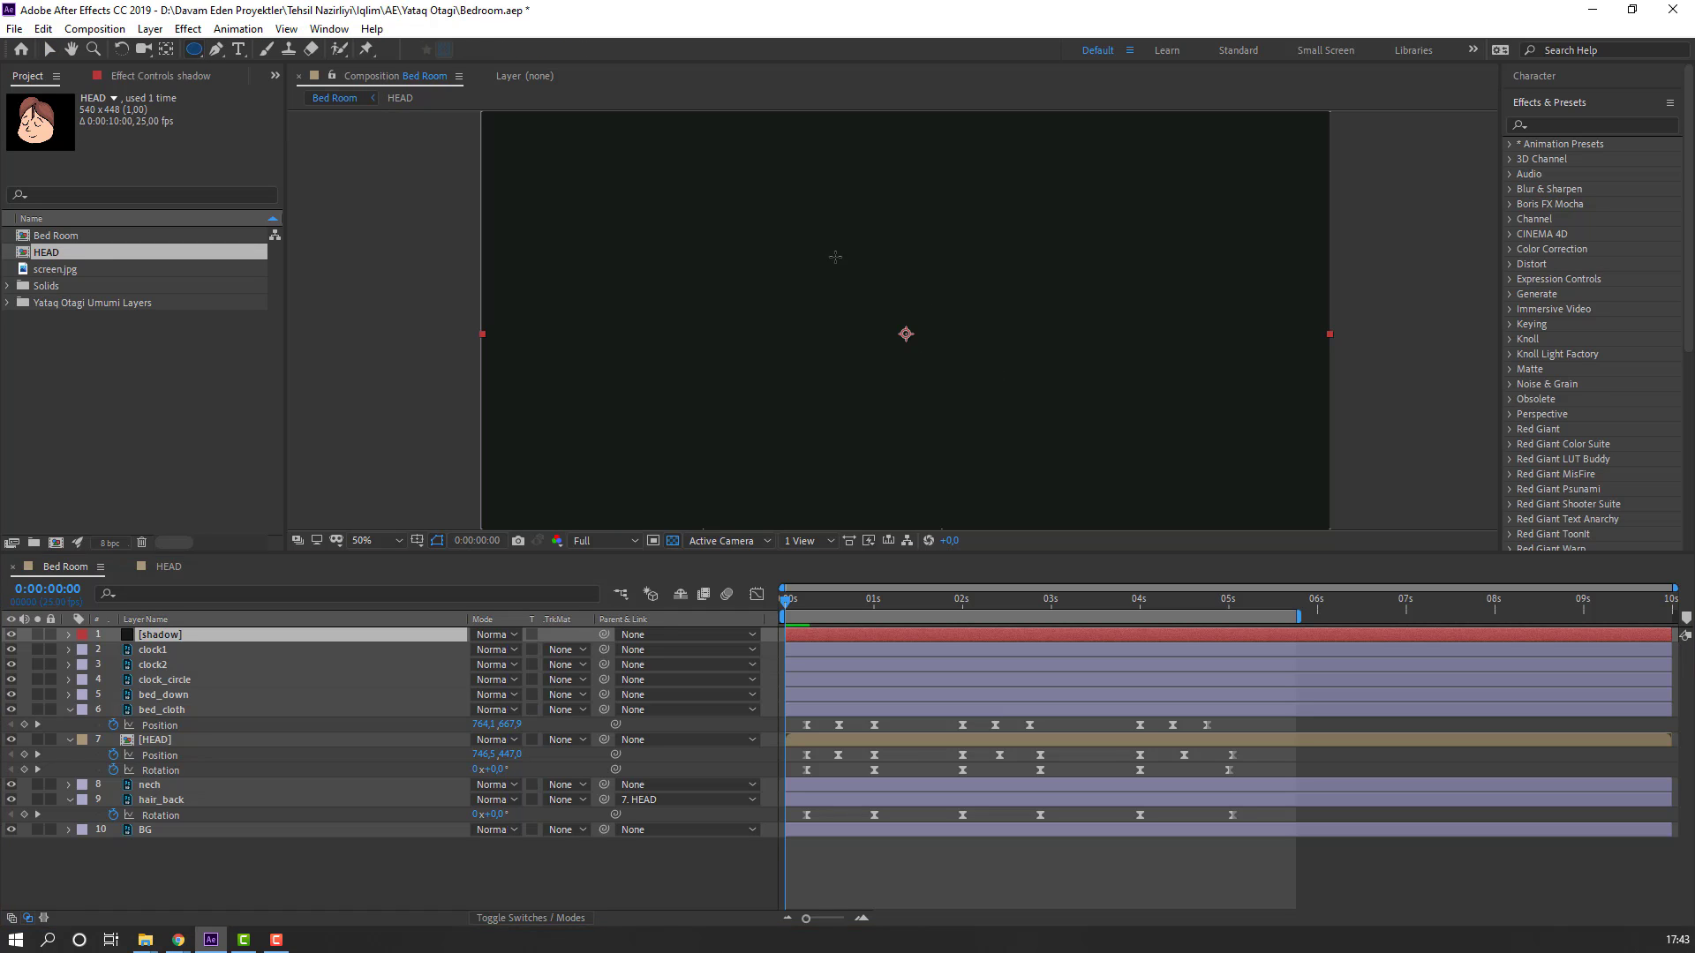
drag(740, 156, 1099, 407)
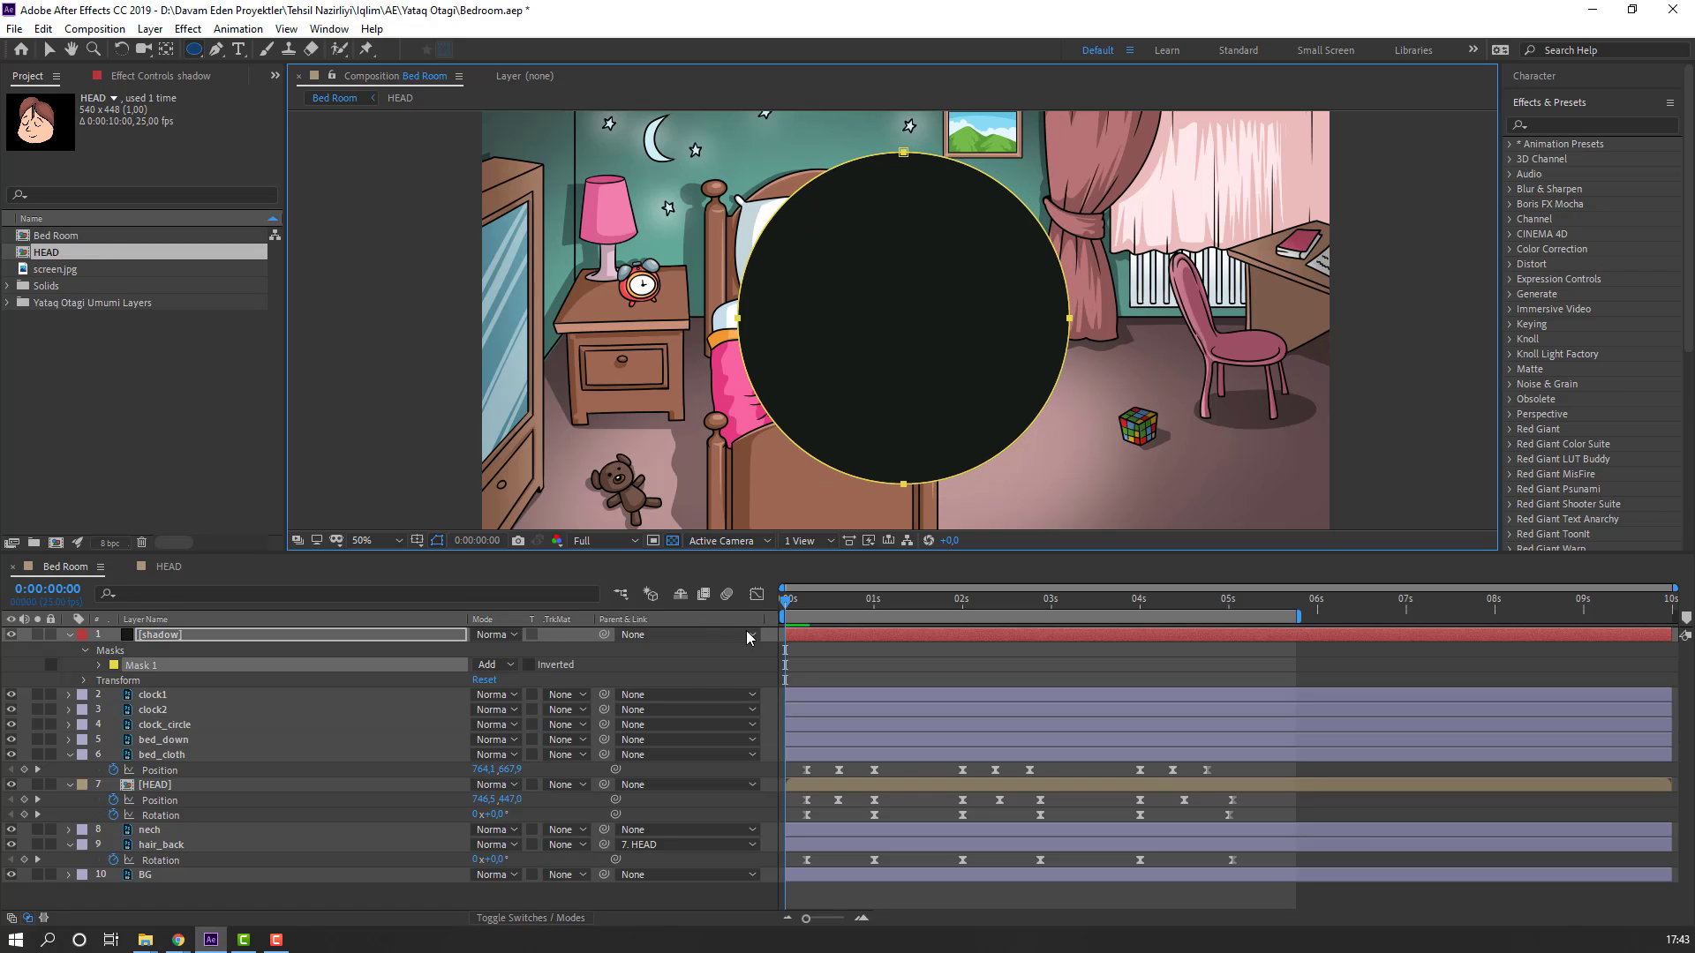
click(528, 664)
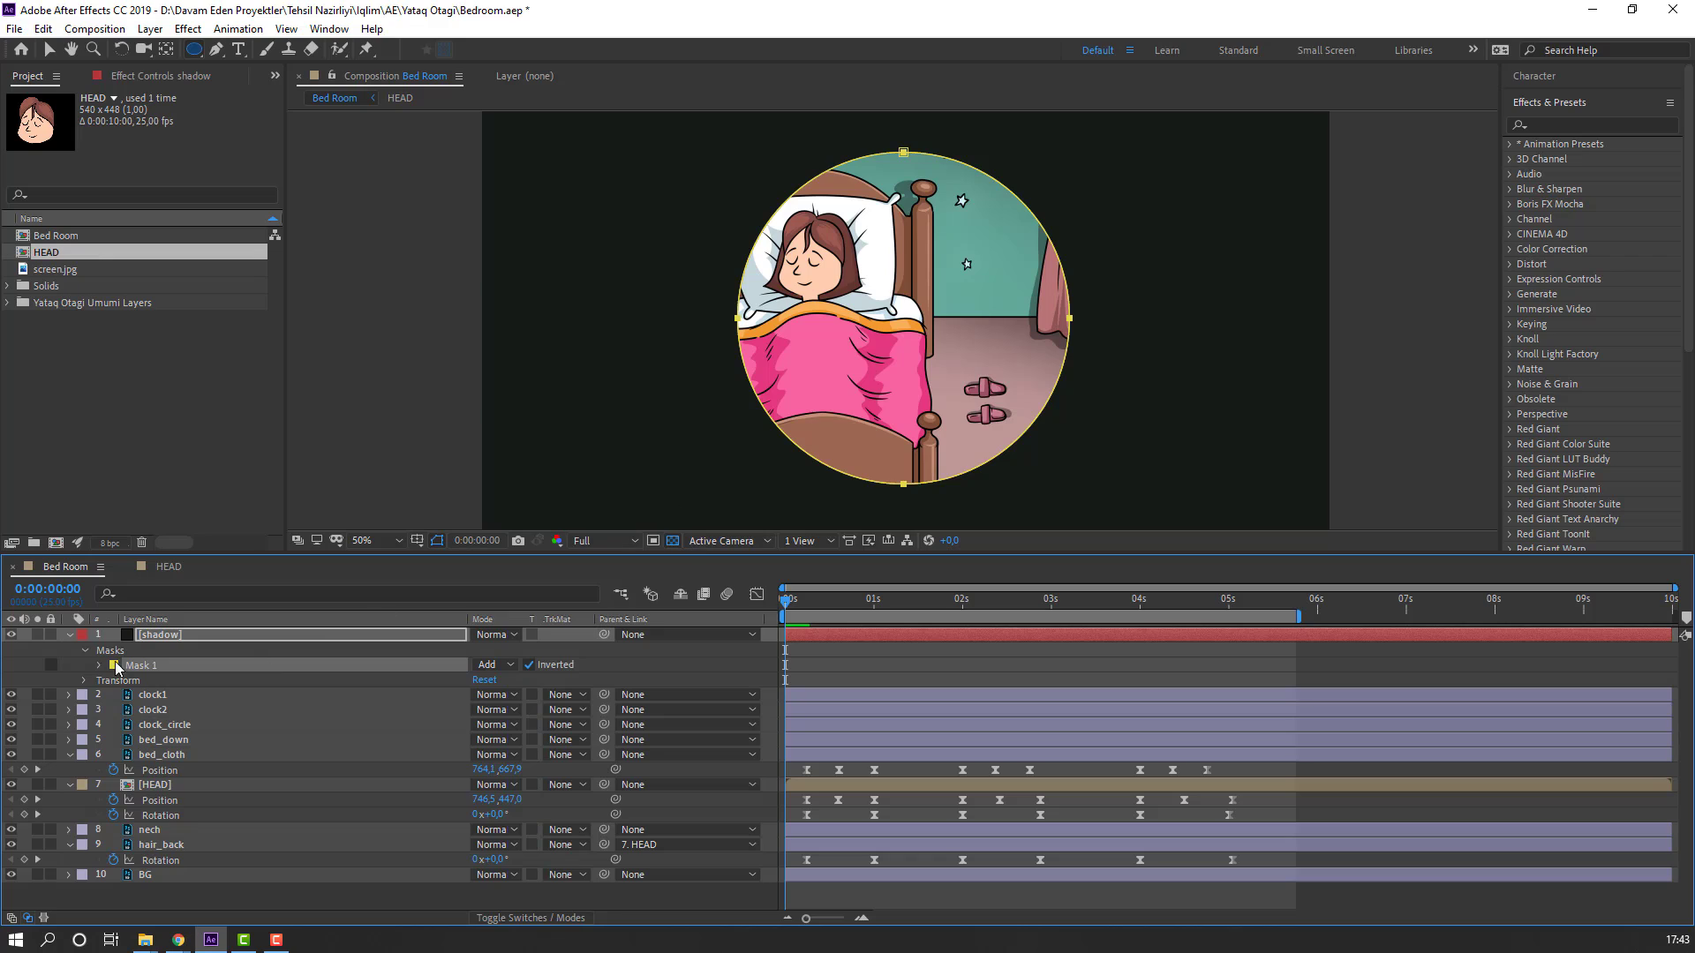
Step: Move the circular mask over the sleeping girl's bed and set its feather to 58 pixels
key(v)
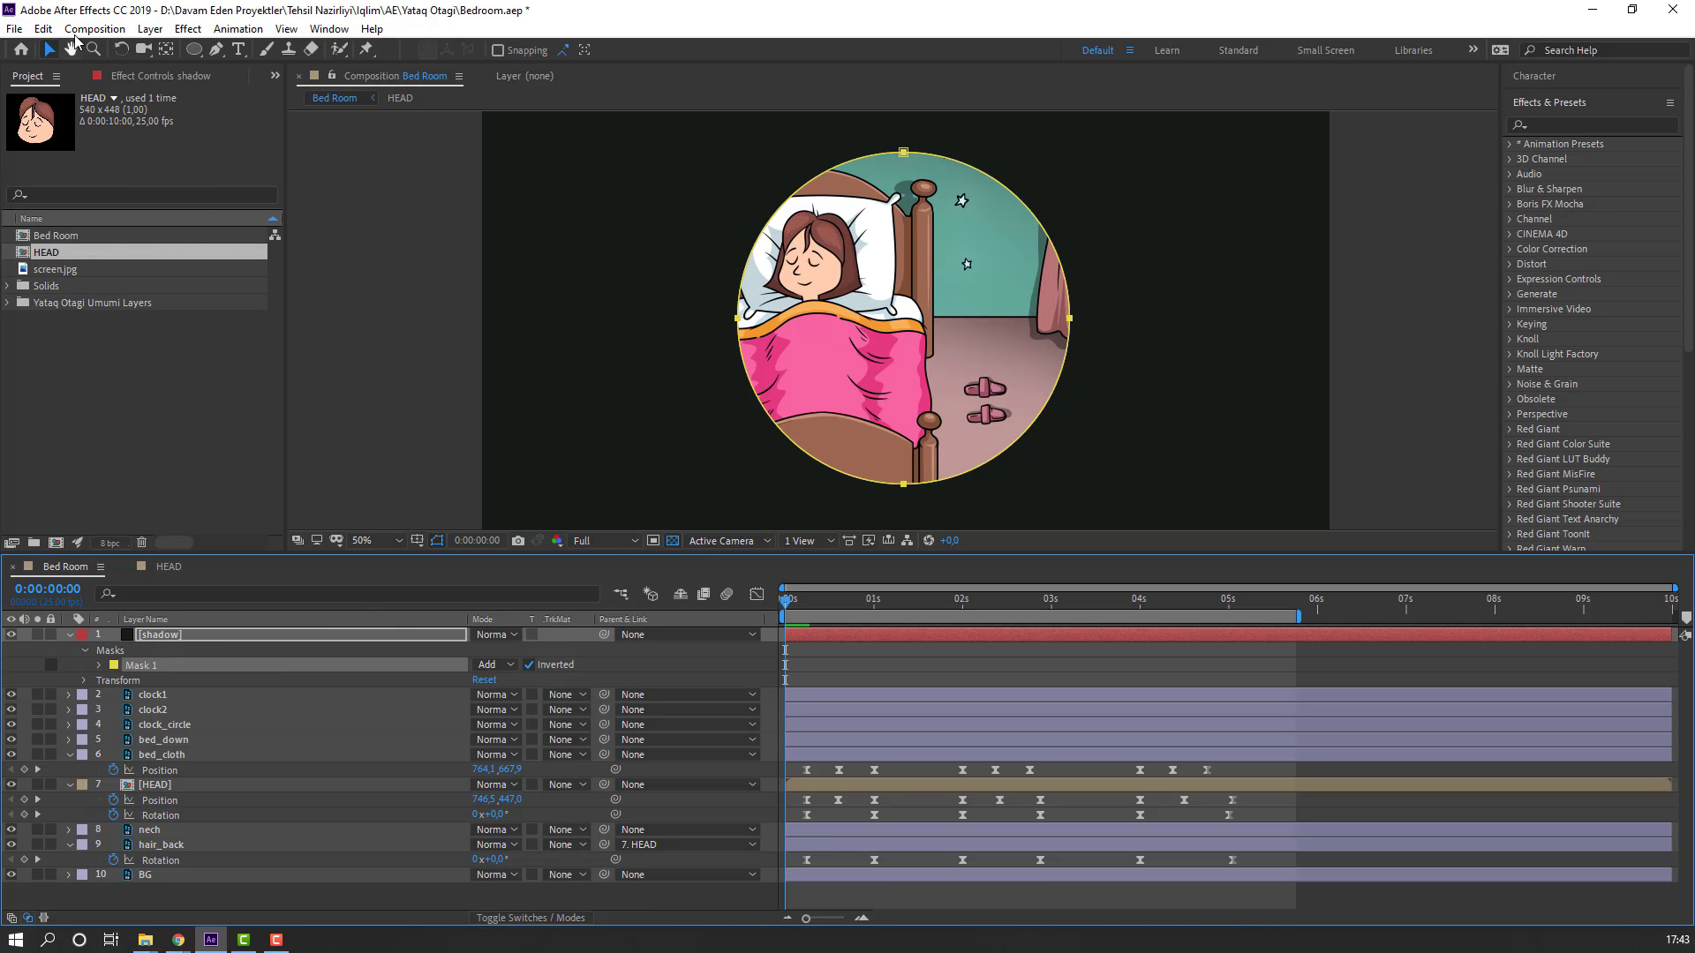
drag(740, 324, 654, 323)
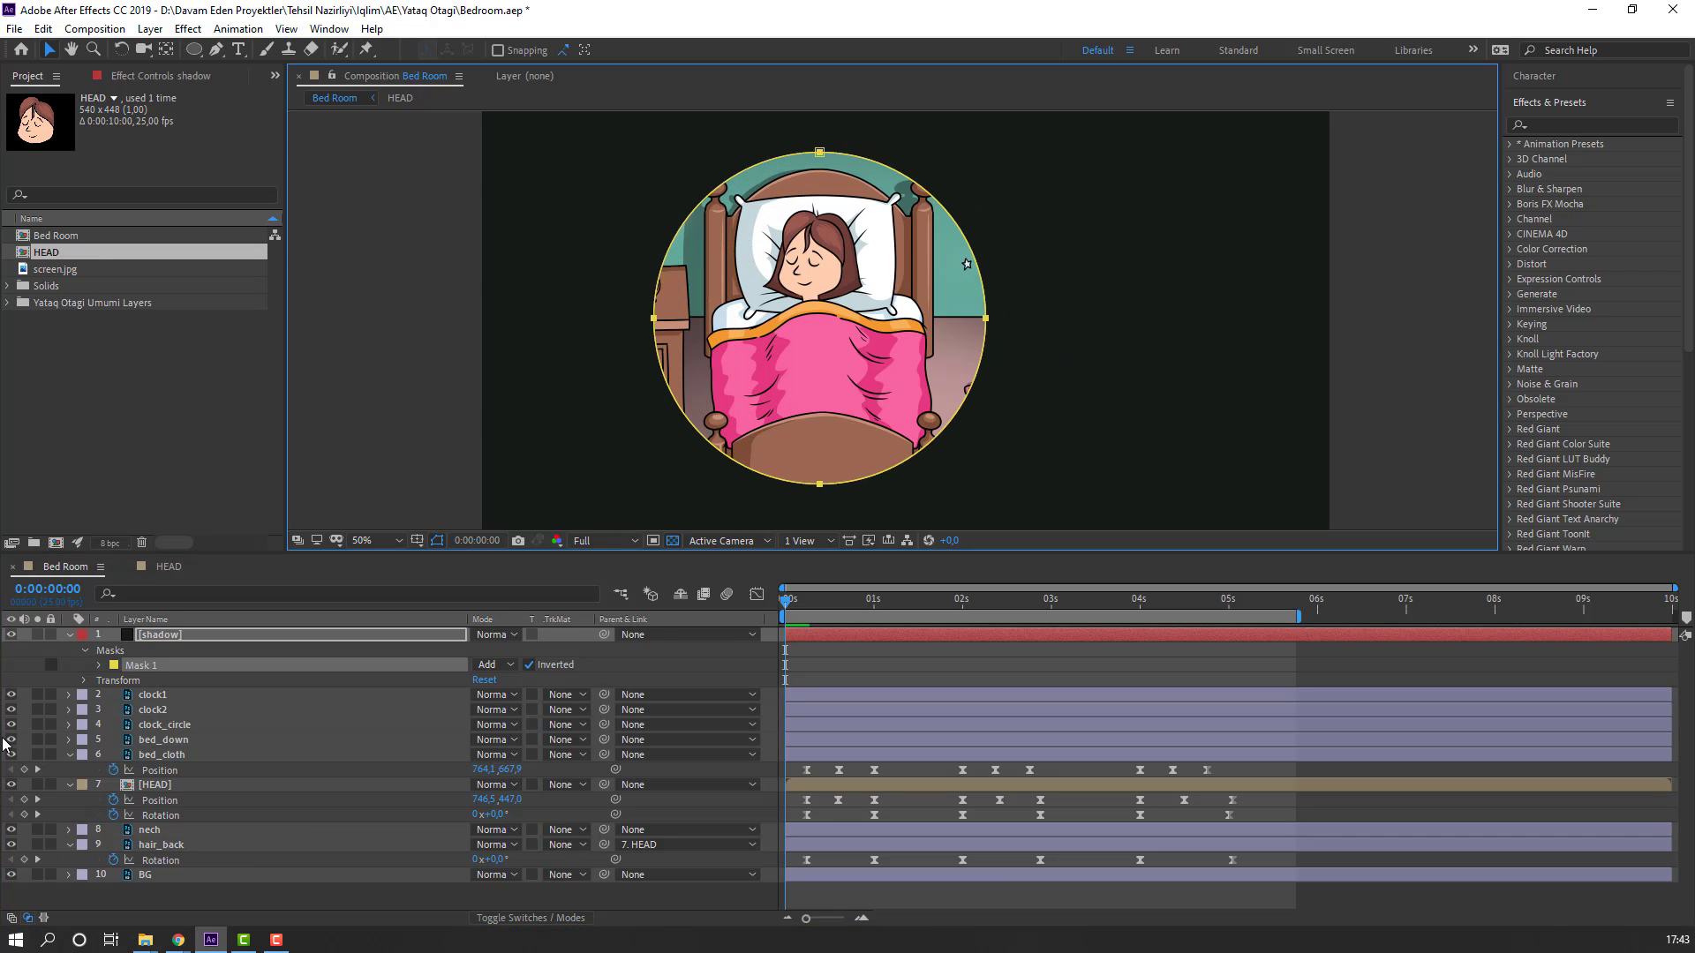
click(98, 666)
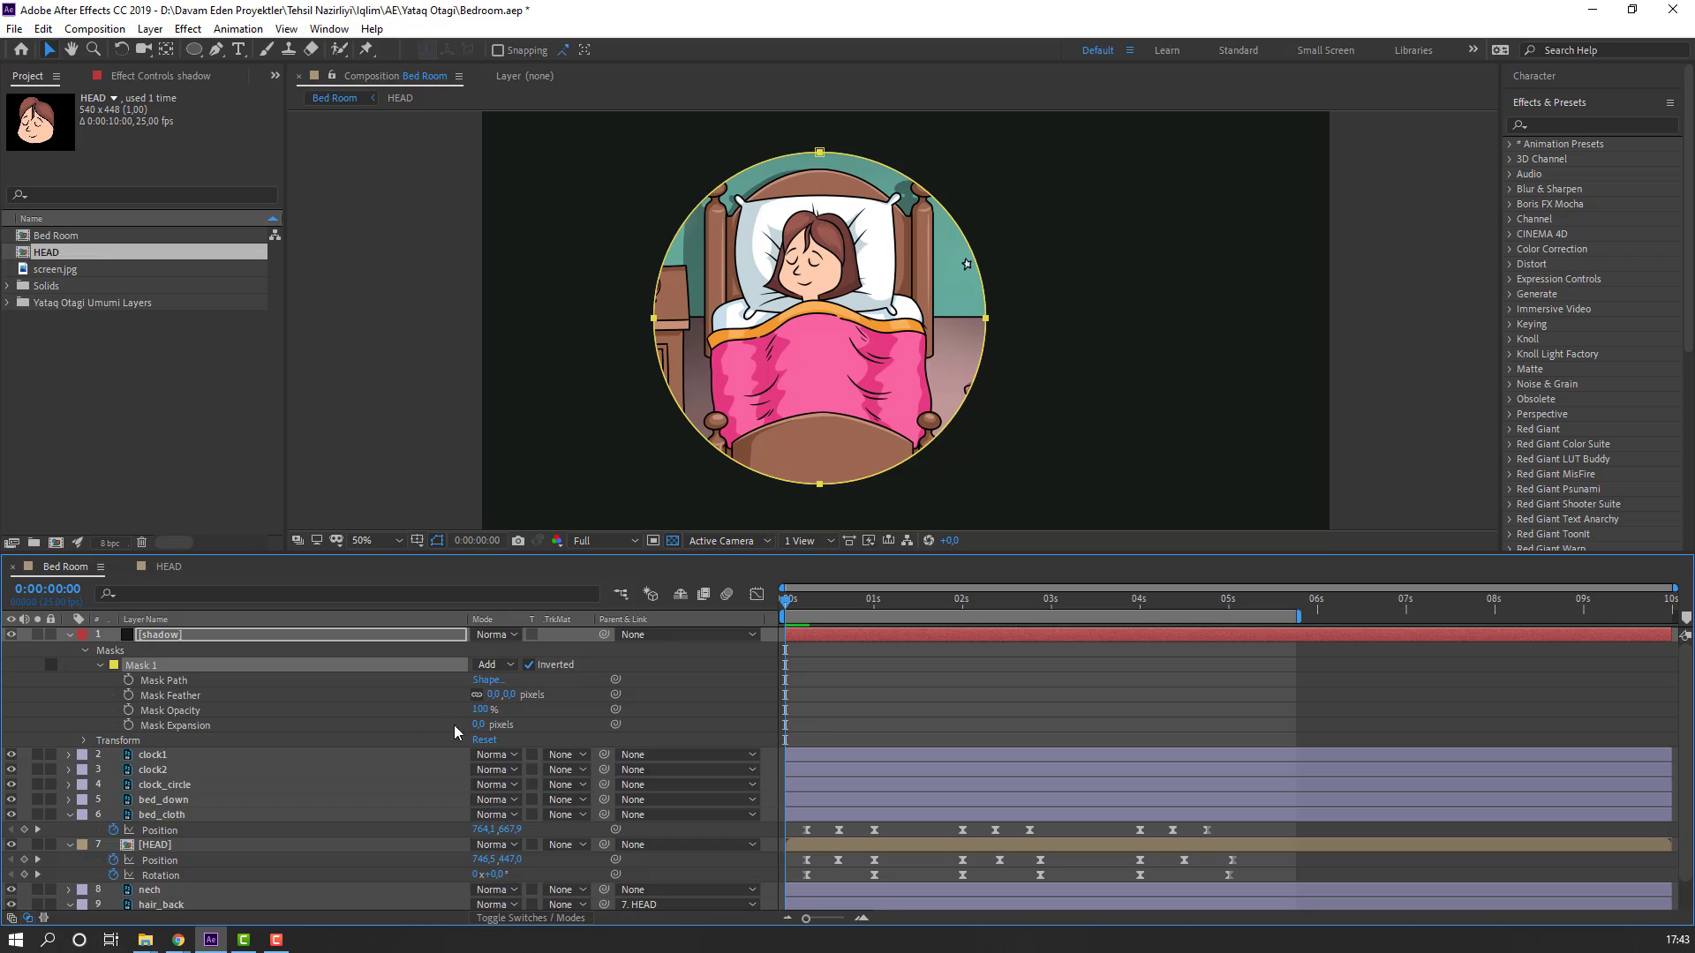
drag(492, 697, 541, 696)
click(165, 637)
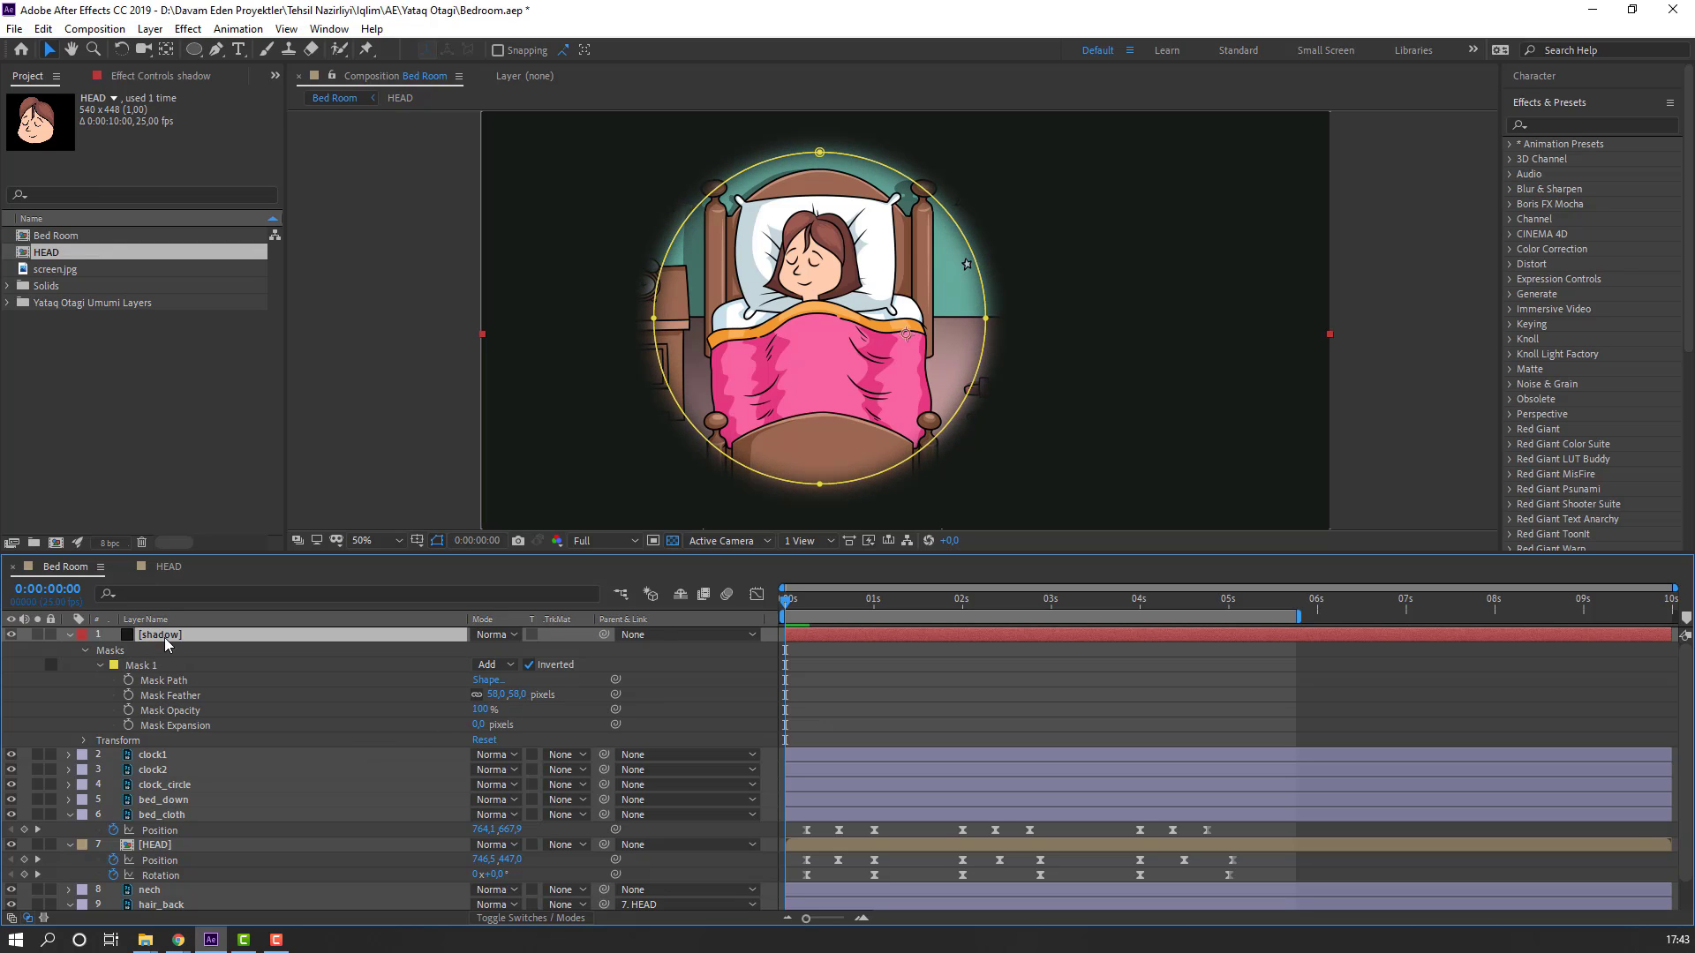
Step: Set the opacity of the shadow layer to 50%
key(t)
drag(480, 650, 439, 657)
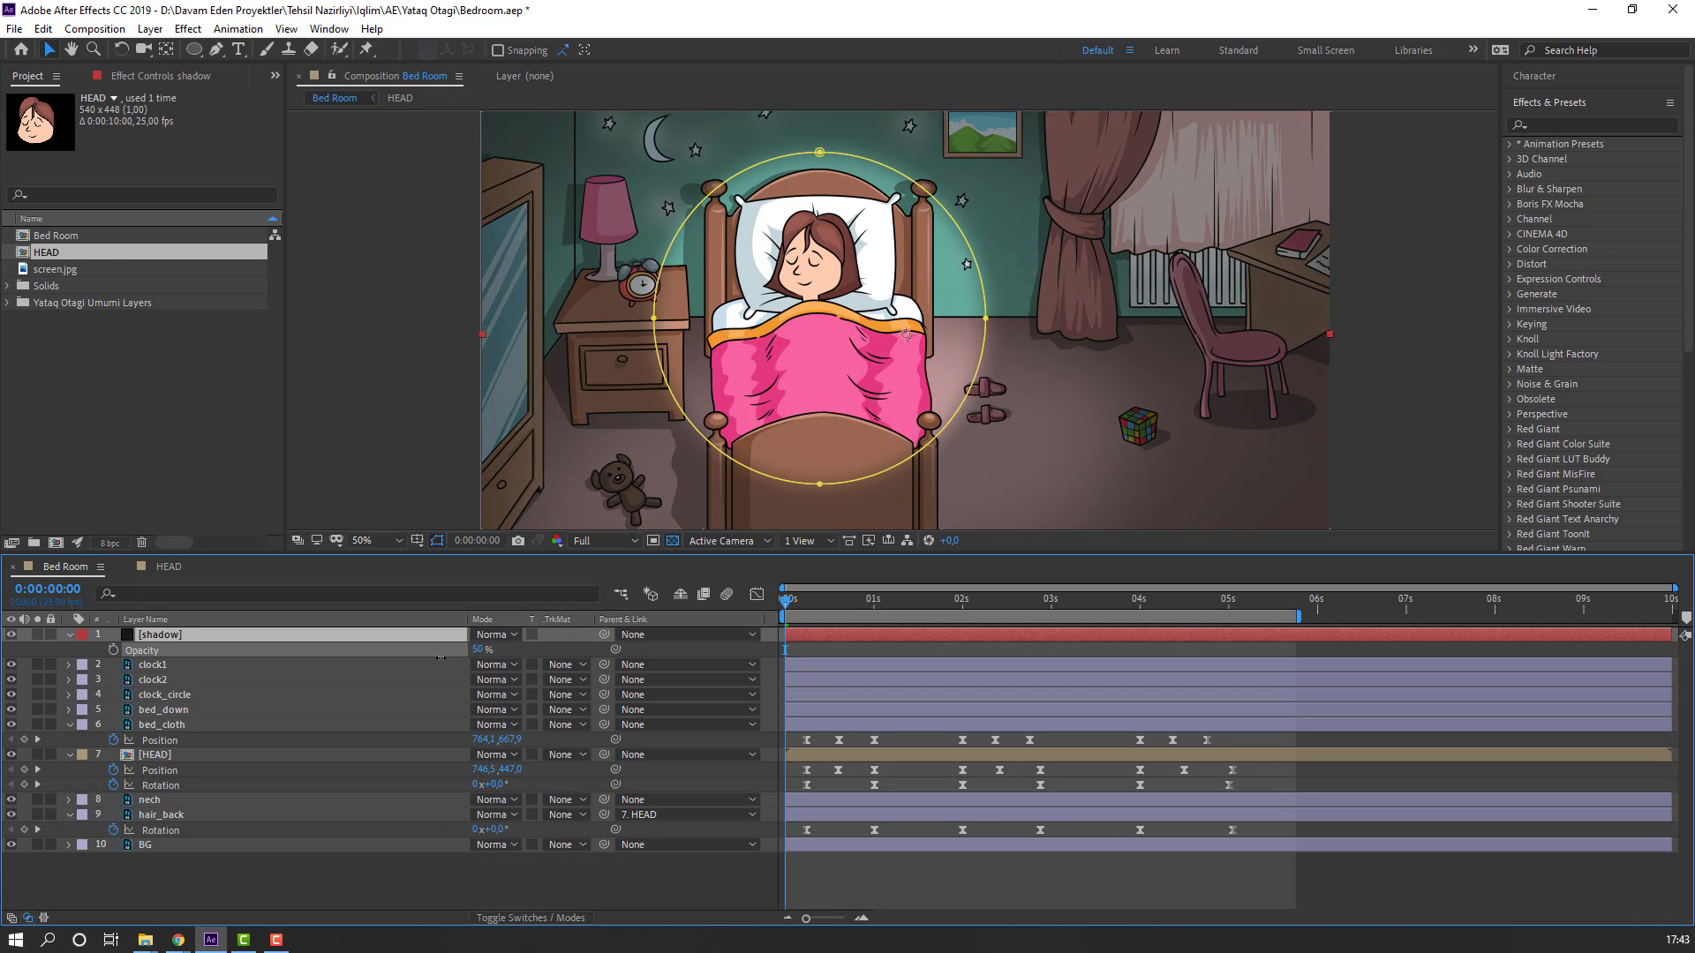
click(427, 905)
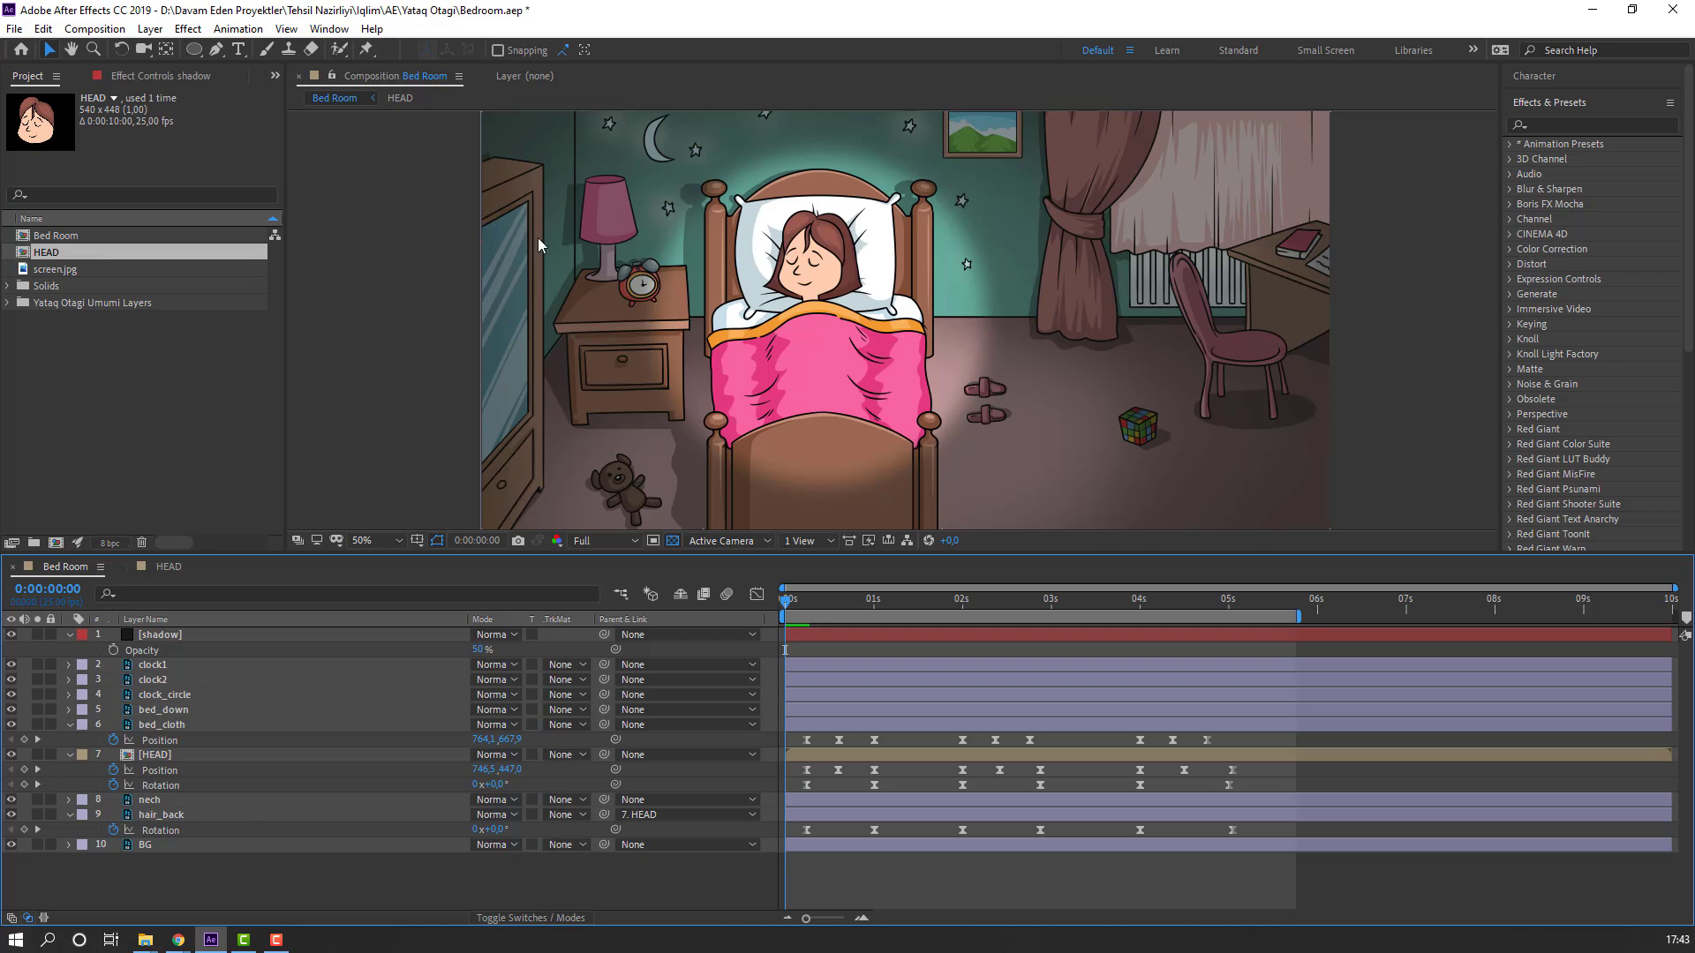
Step: Increase the feather of the shadow layer's circular mask to 118 pixels and preview the softened vignette
click(179, 635)
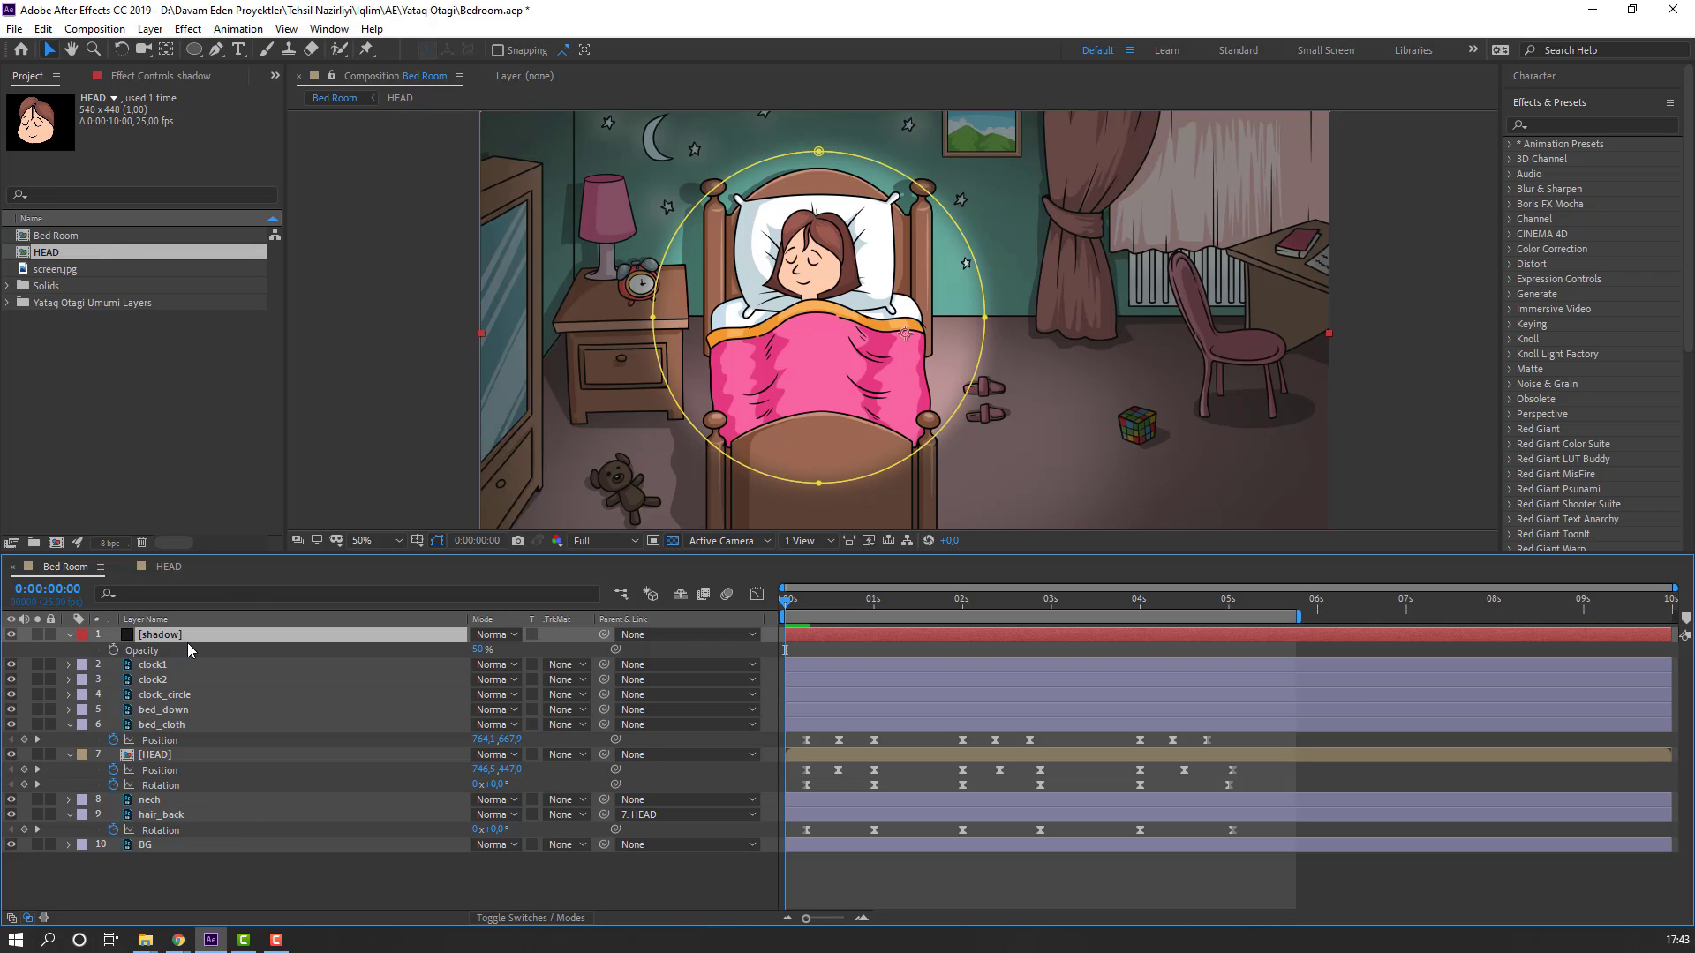
key(m)
click(100, 650)
mouse_move(494, 687)
mouse_down()
mouse_move(551, 681)
mouse_move(522, 690)
mouse_up()
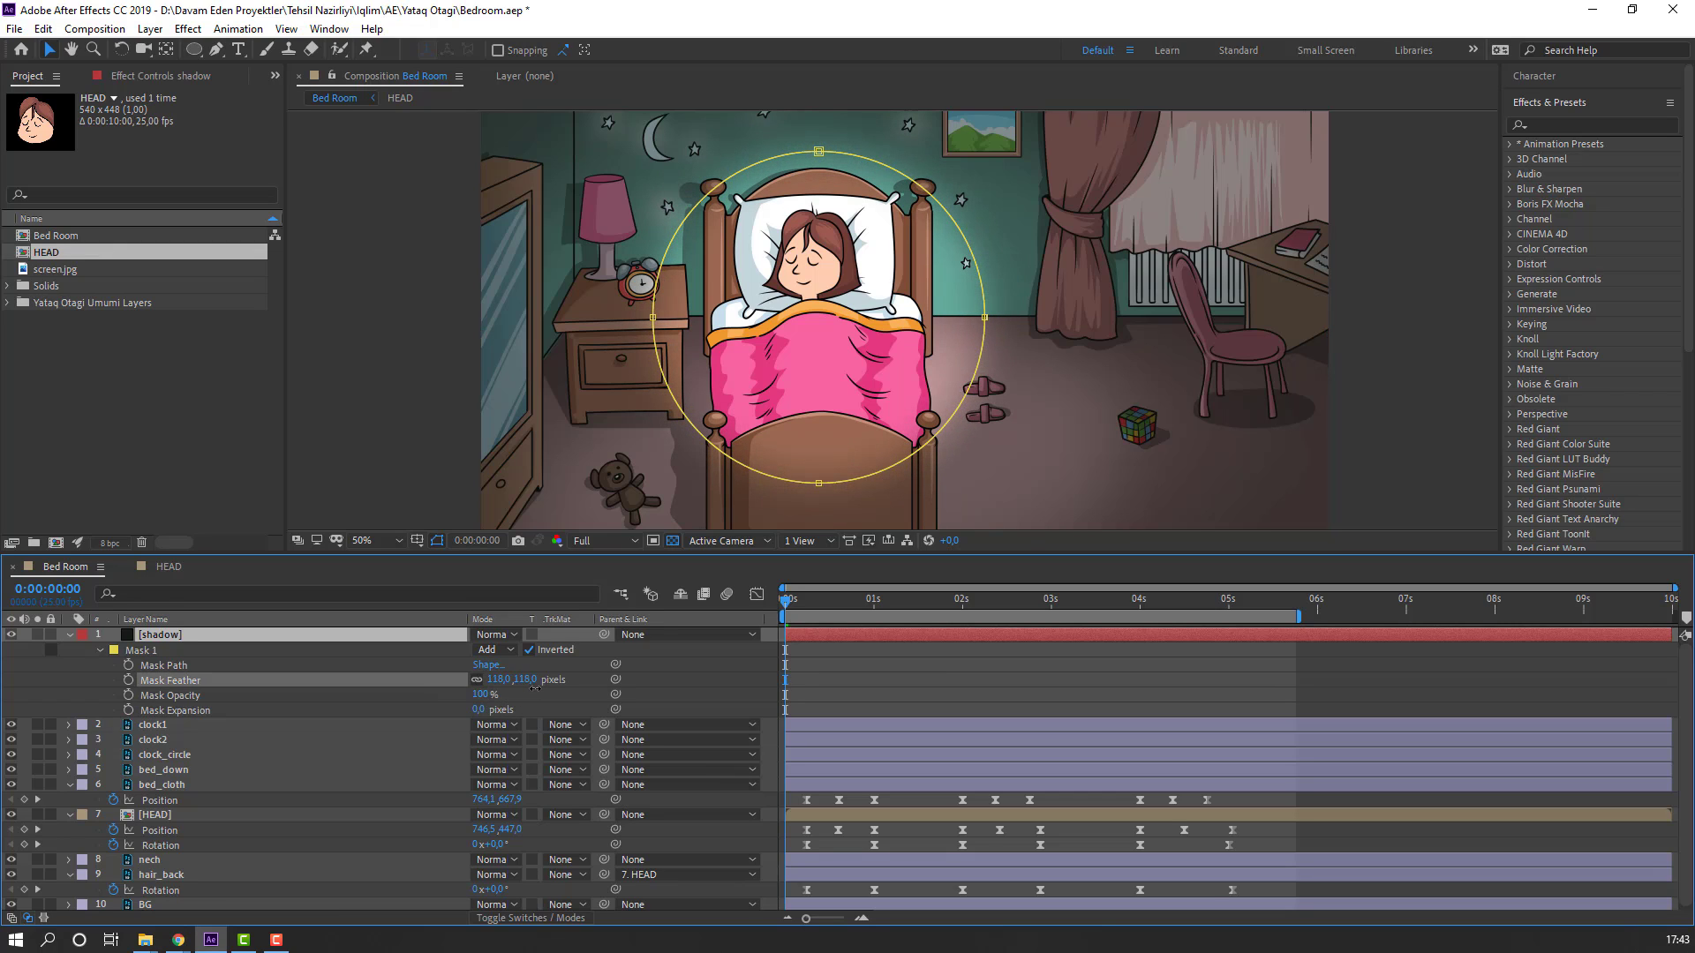
click(917, 692)
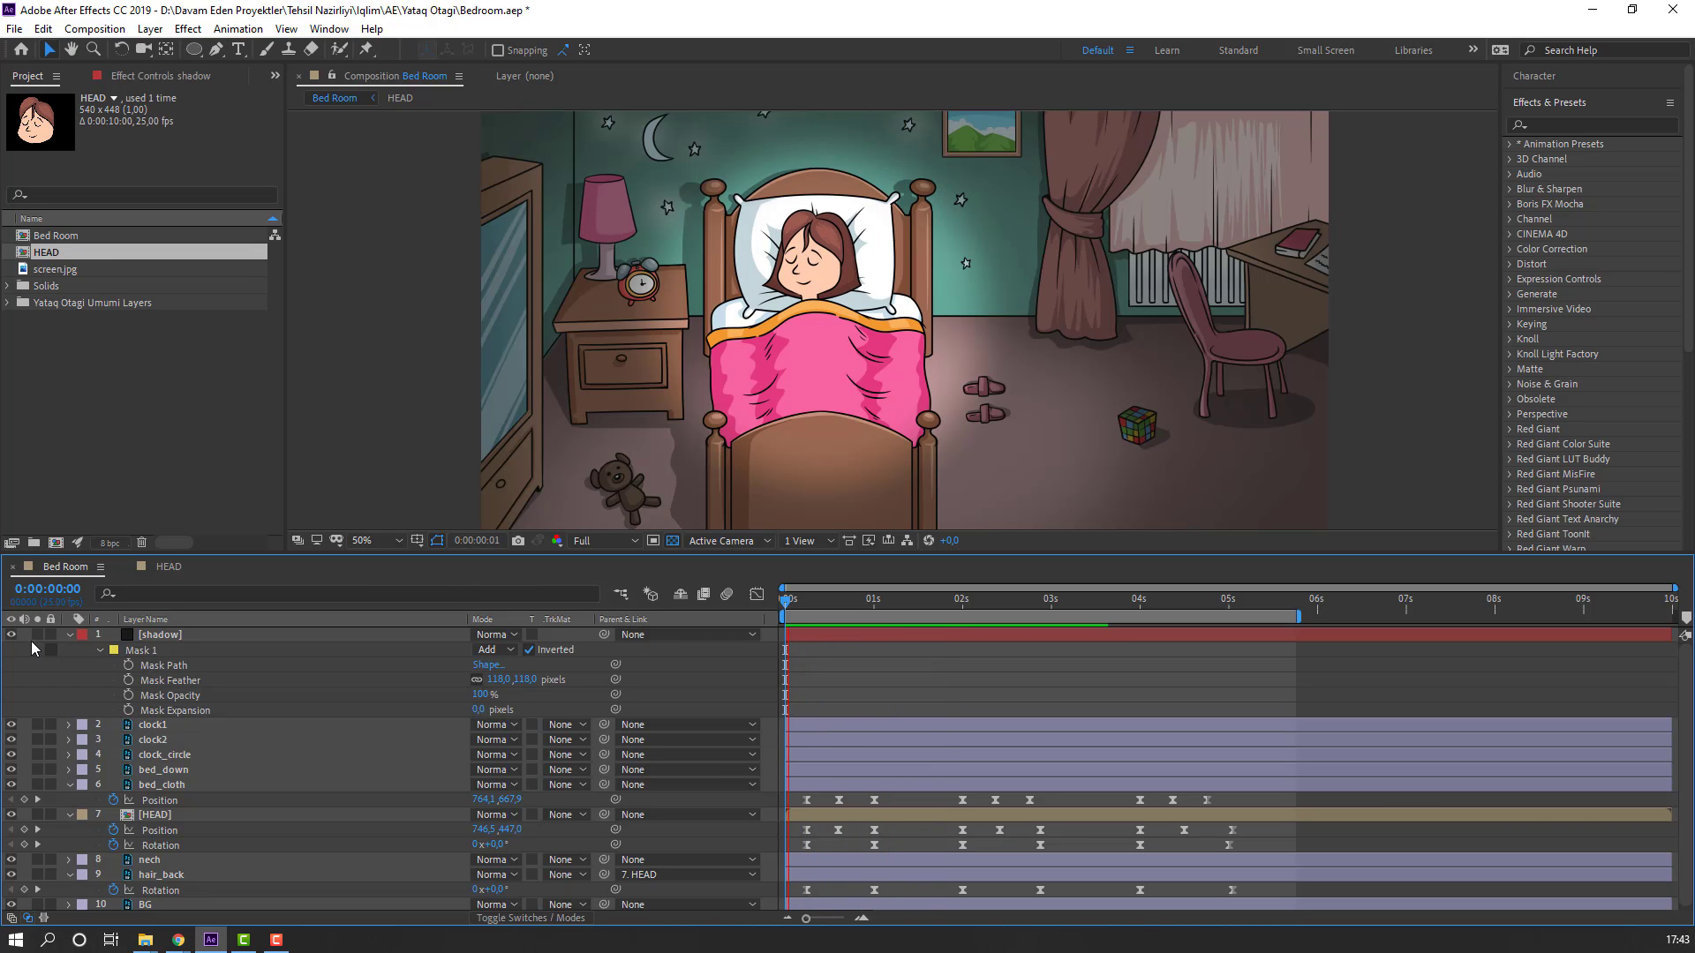
Step: Collapse the expanded properties of the shadow, bed_cloth, HEAD and hair_back layers
click(69, 634)
click(70, 710)
click(69, 724)
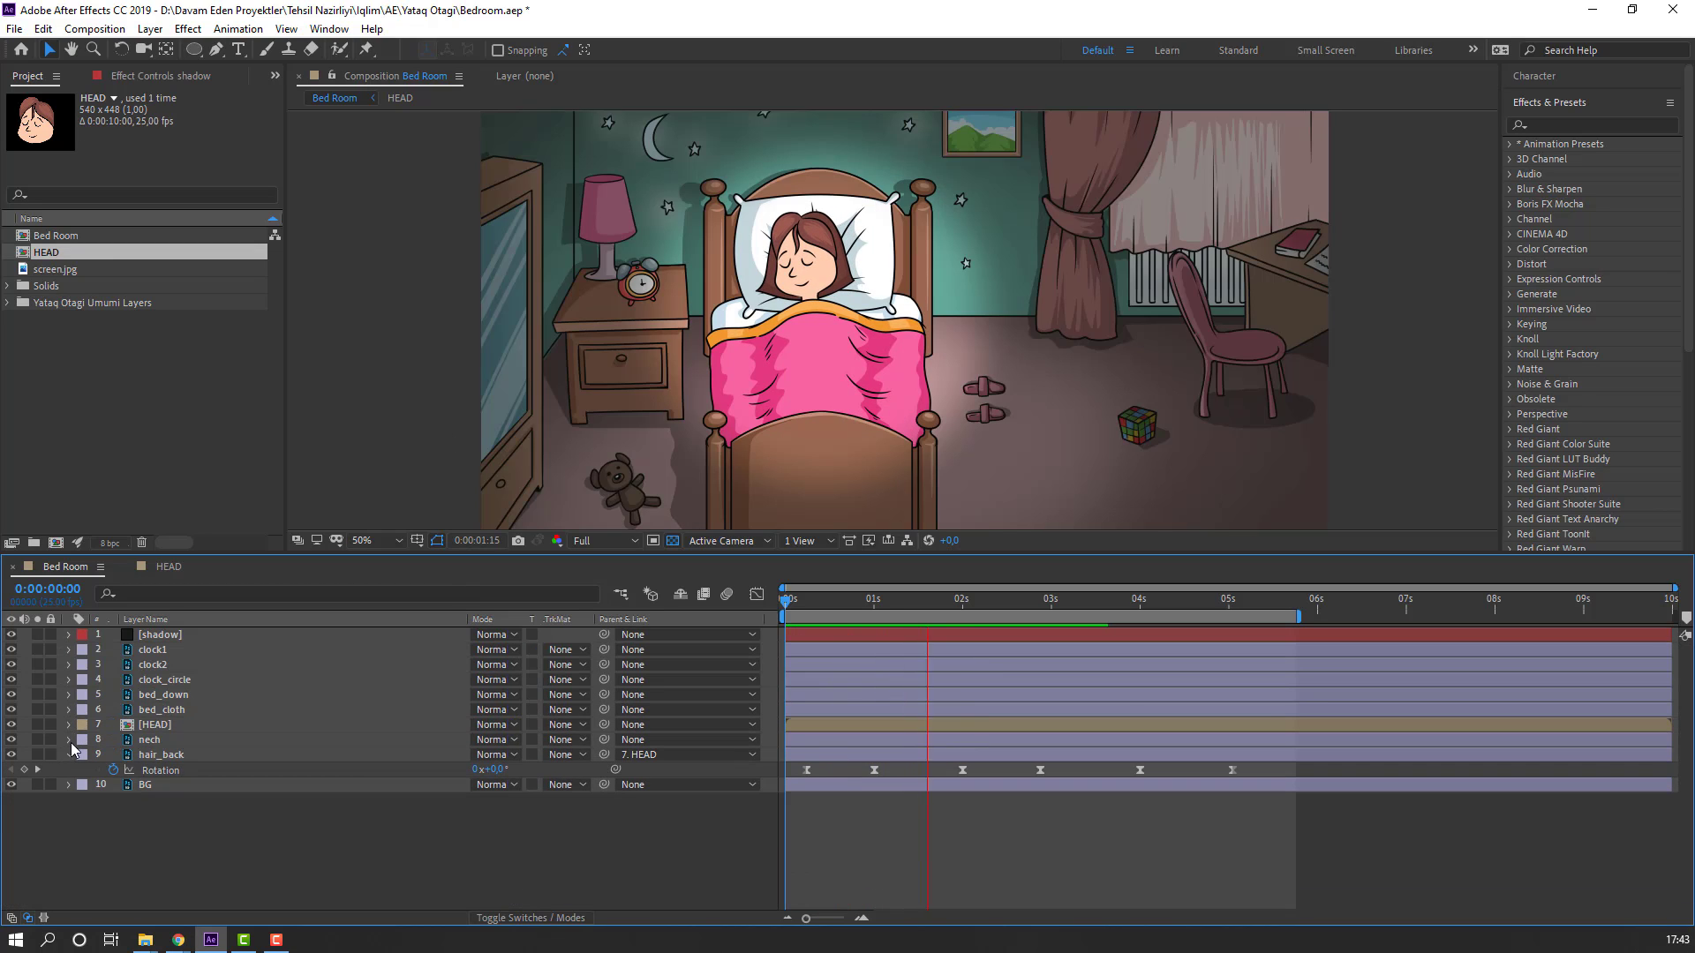
click(70, 754)
Step: Add a new null object to the Bed Room composition and name it Camera
right_click(160, 844)
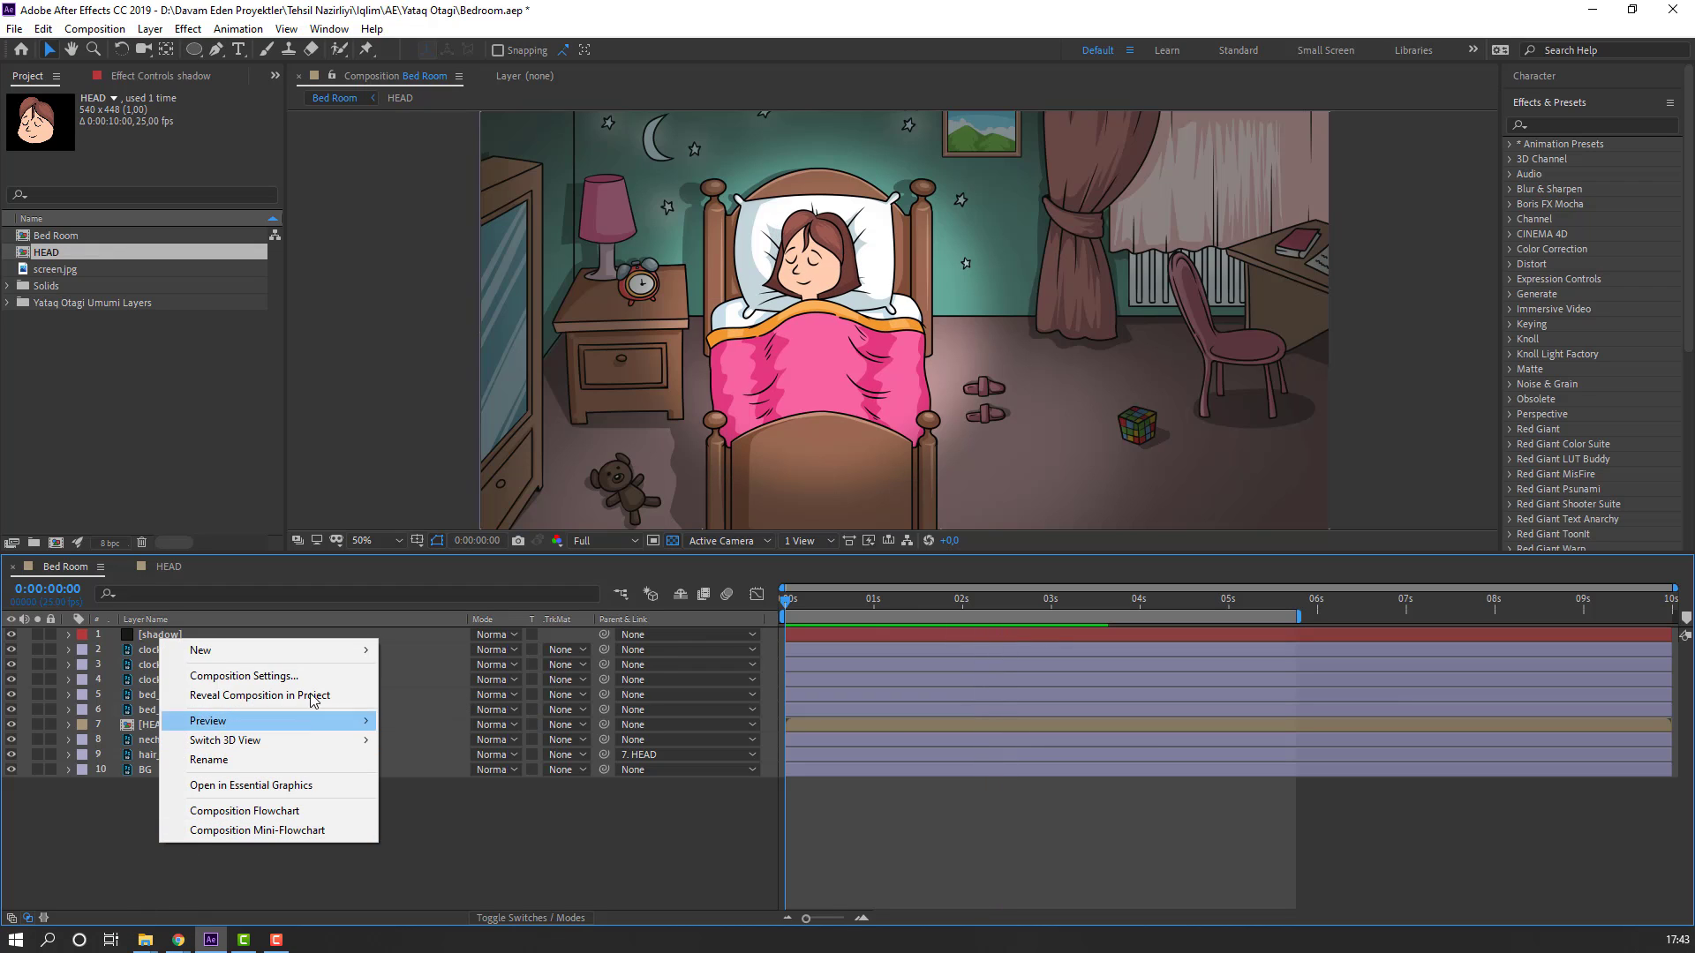
mouse_move(288, 650)
click(530, 753)
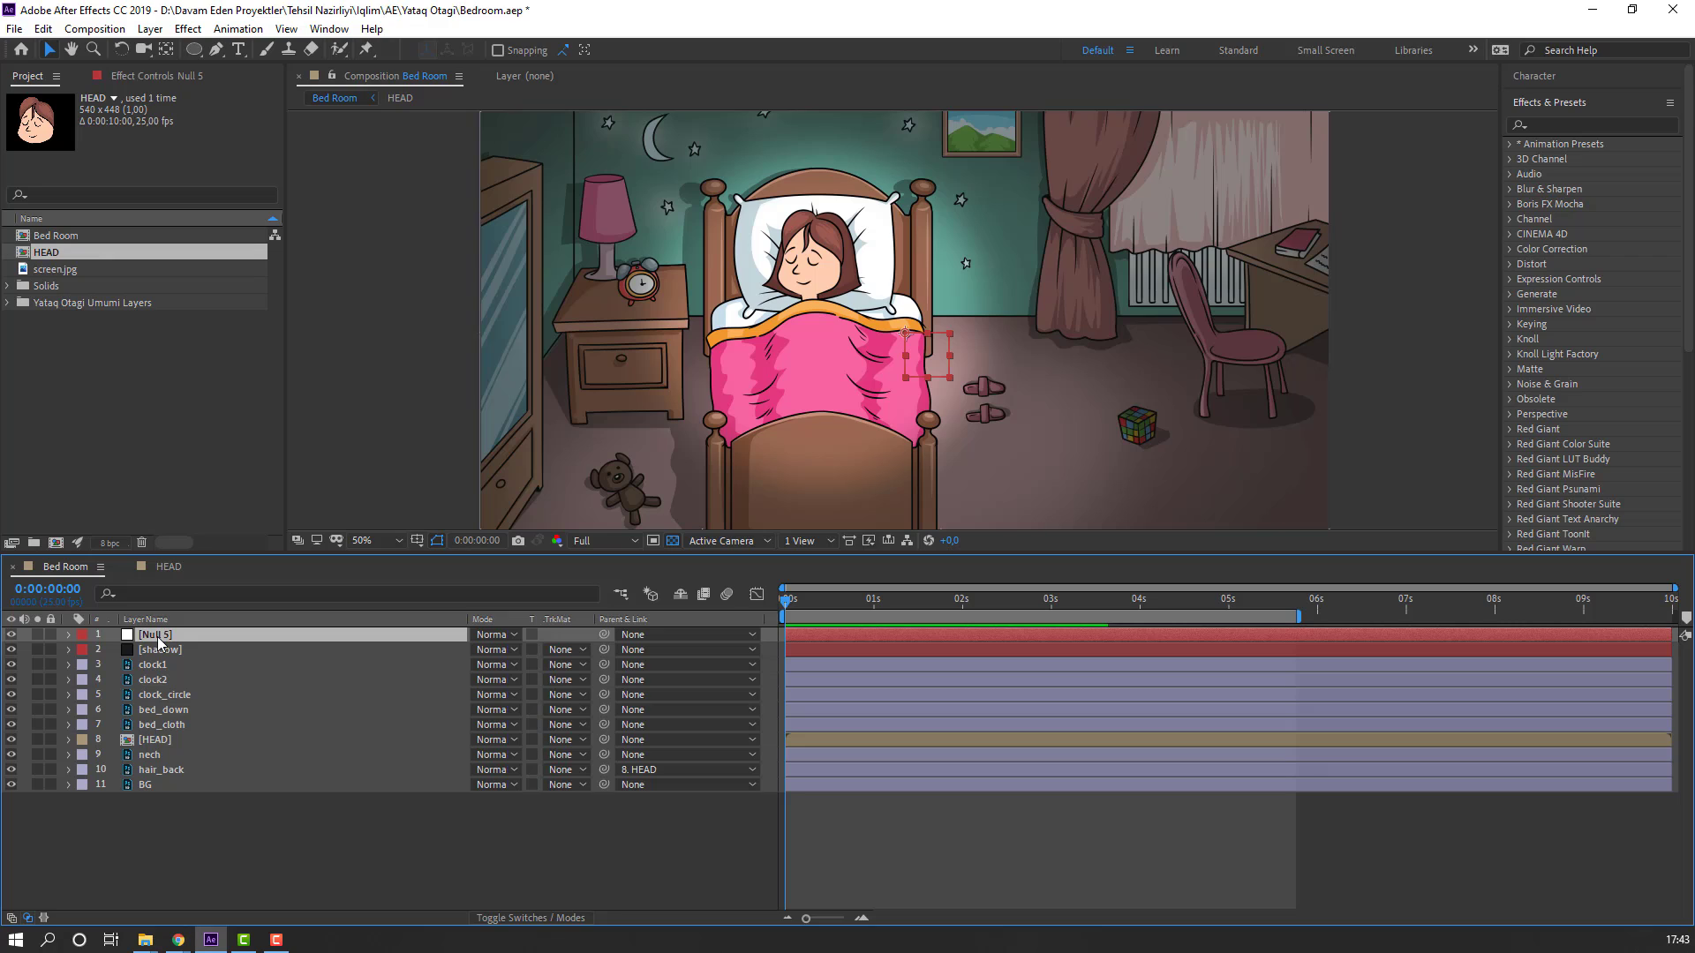
key(Return)
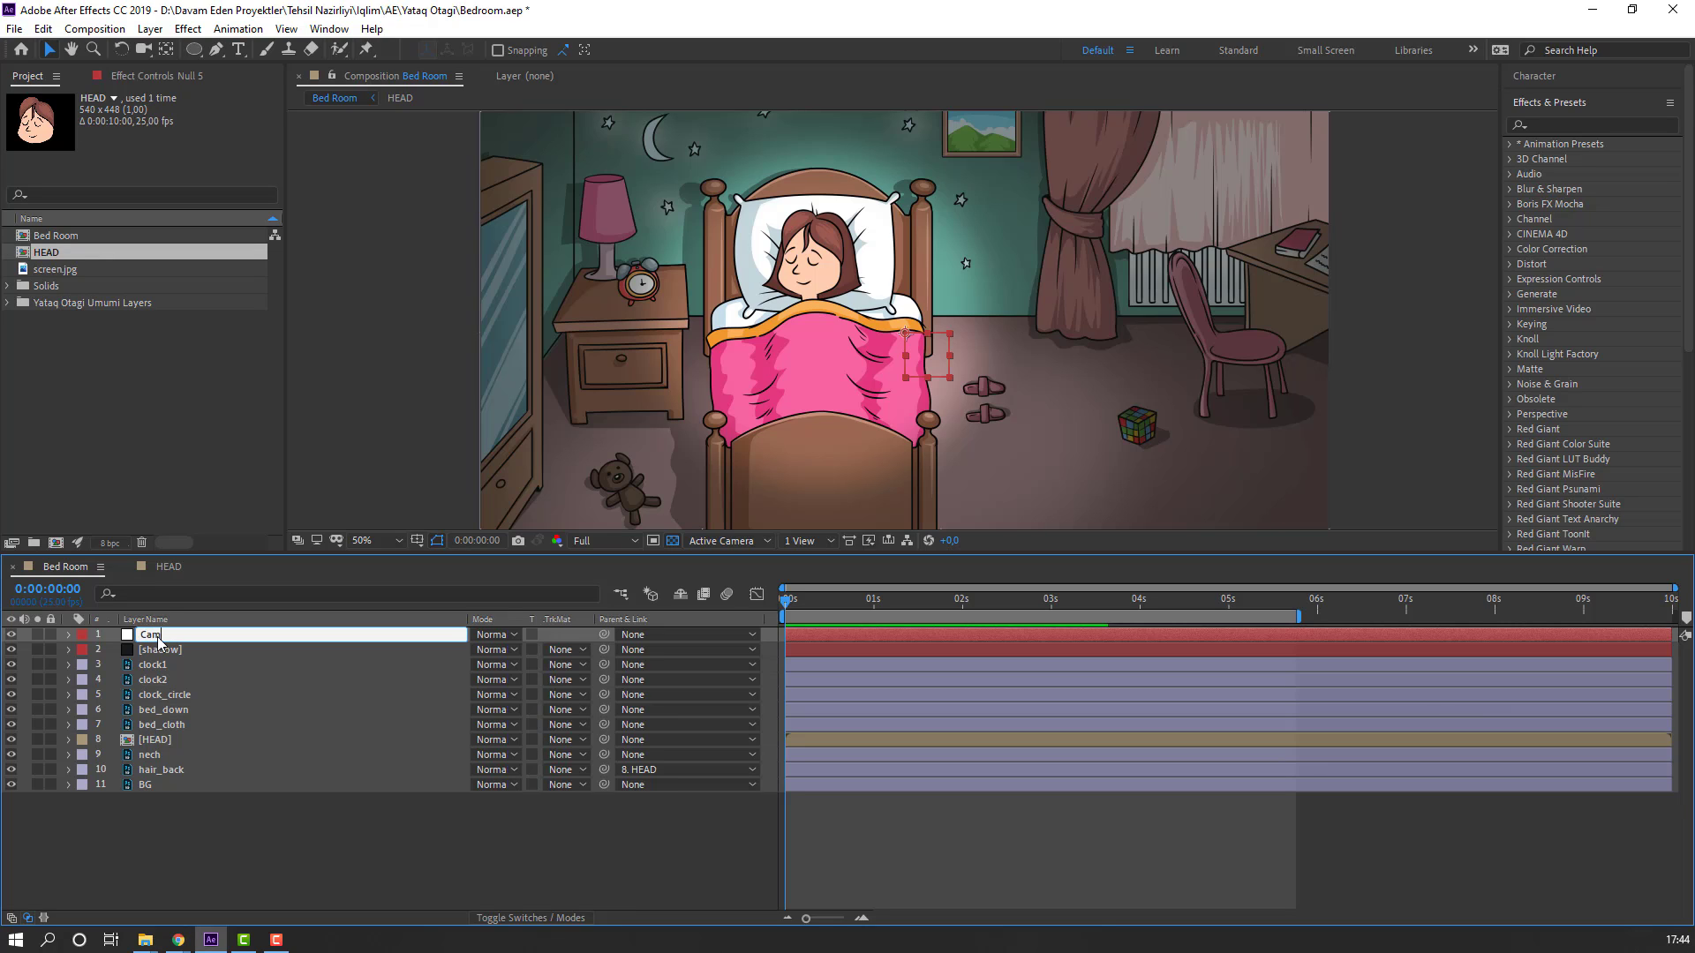
text(Camera)
key(Return)
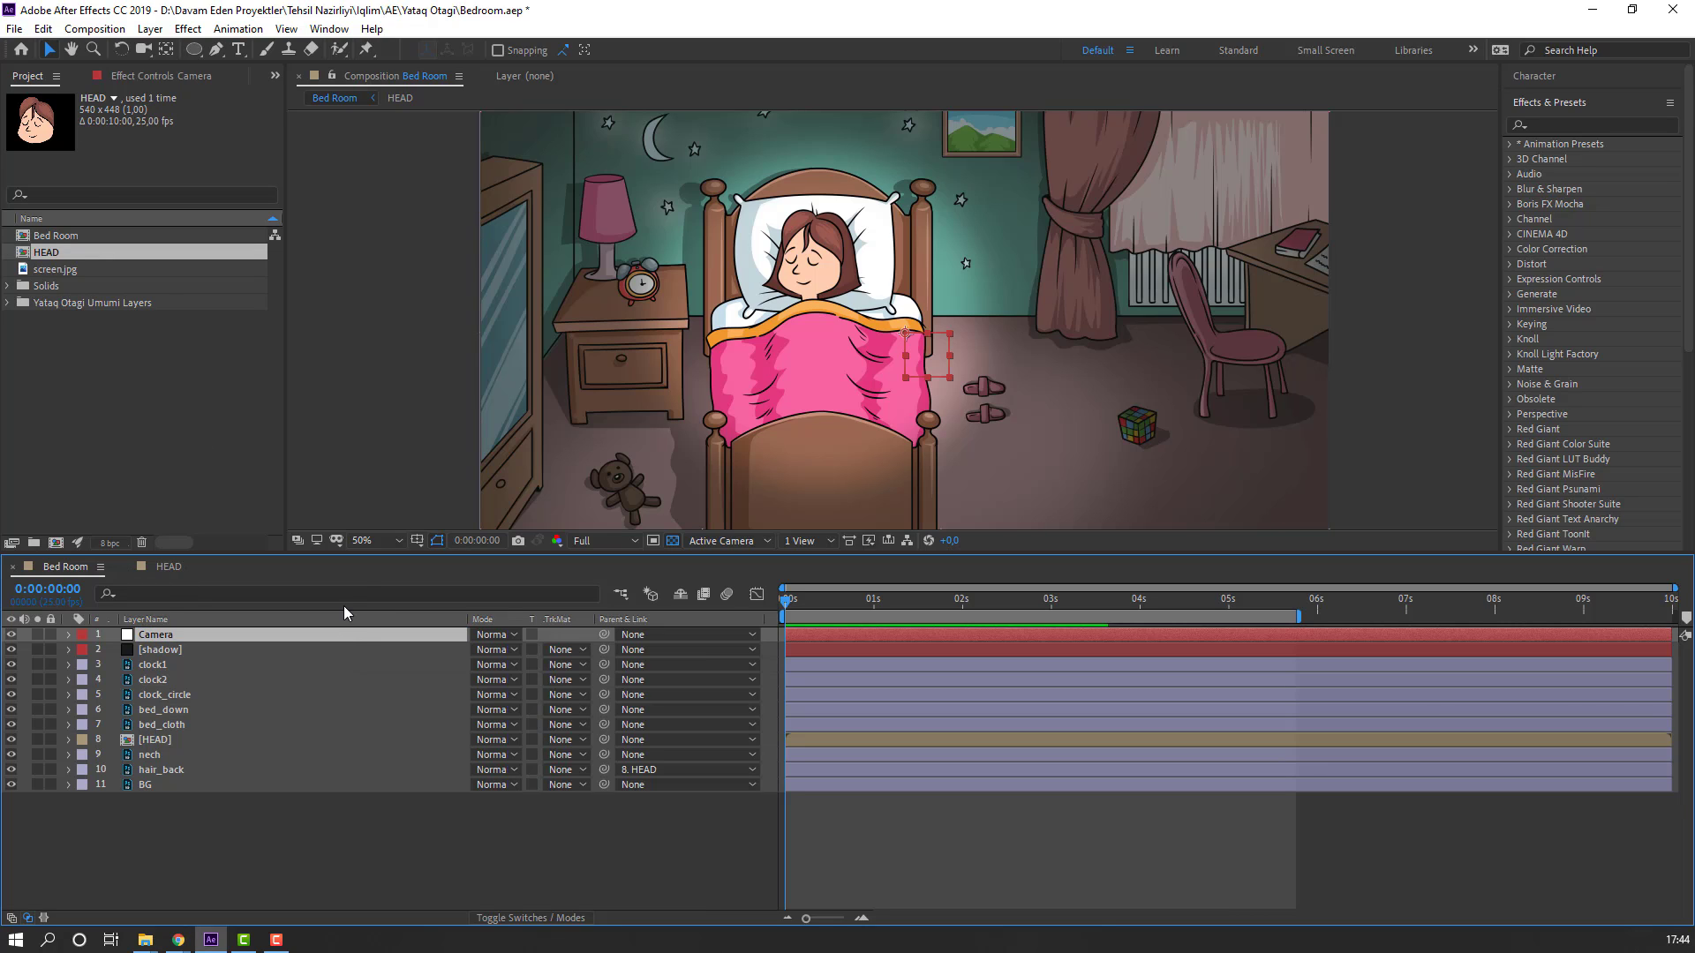
Step: Centre the Camera null's anchor point and align the null horizontally and vertically to the middle of the composition
click(166, 50)
key(ctrl+alt+Home)
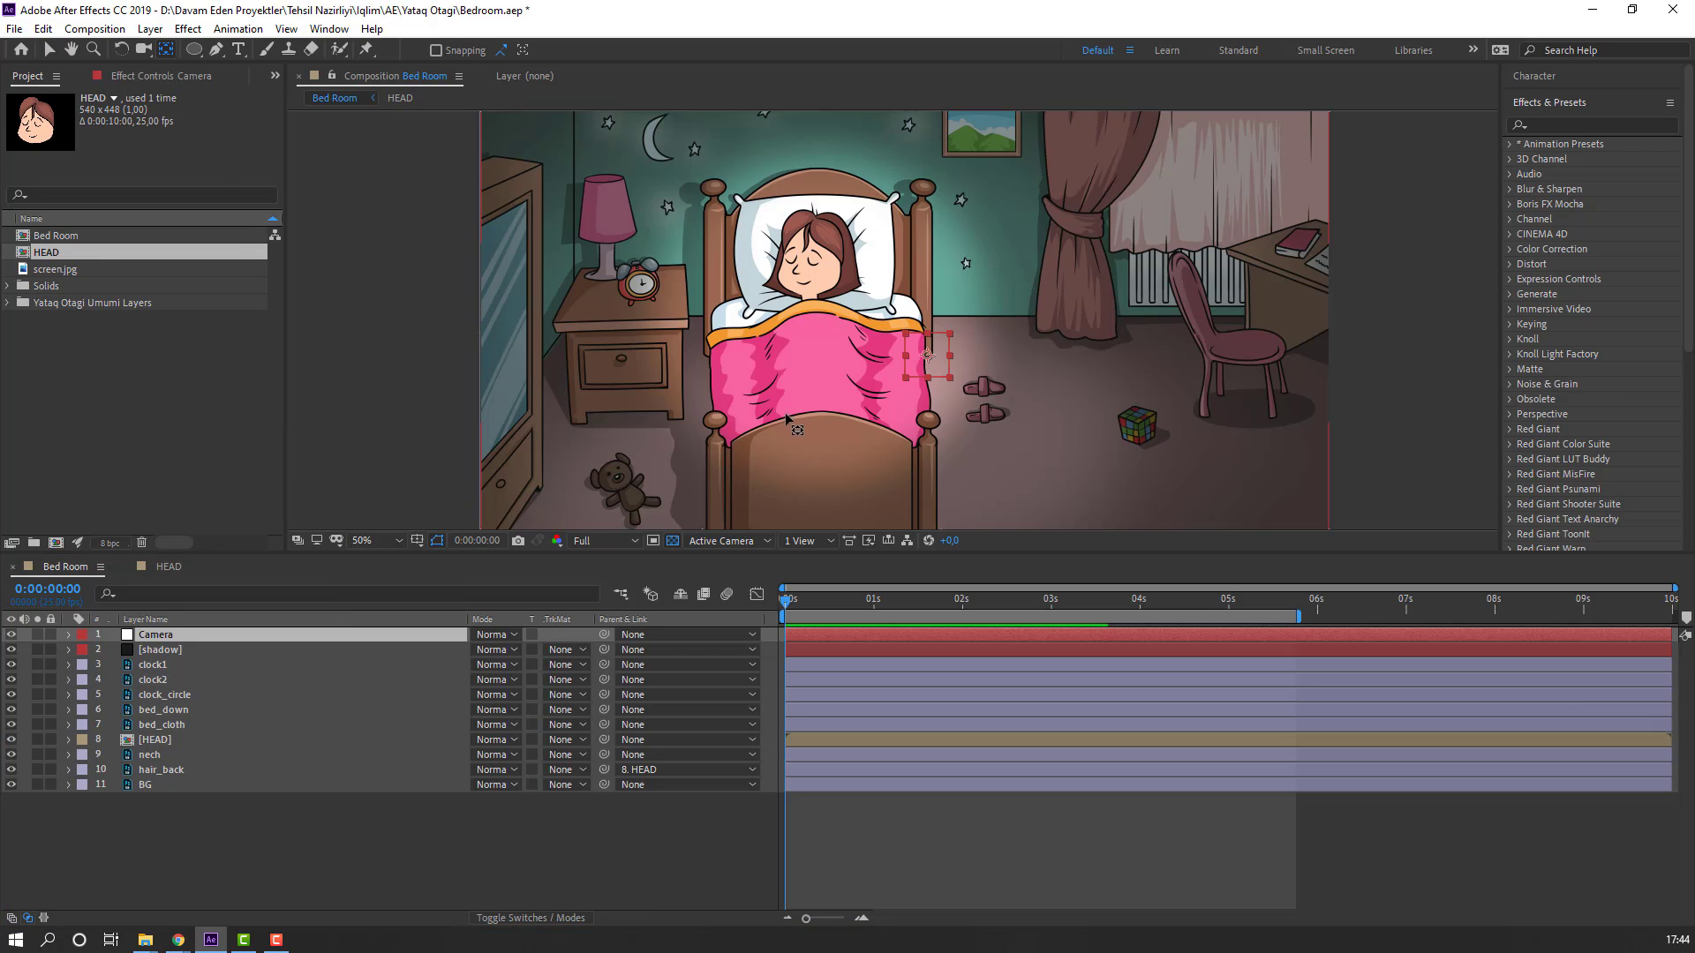
key(v)
click(328, 28)
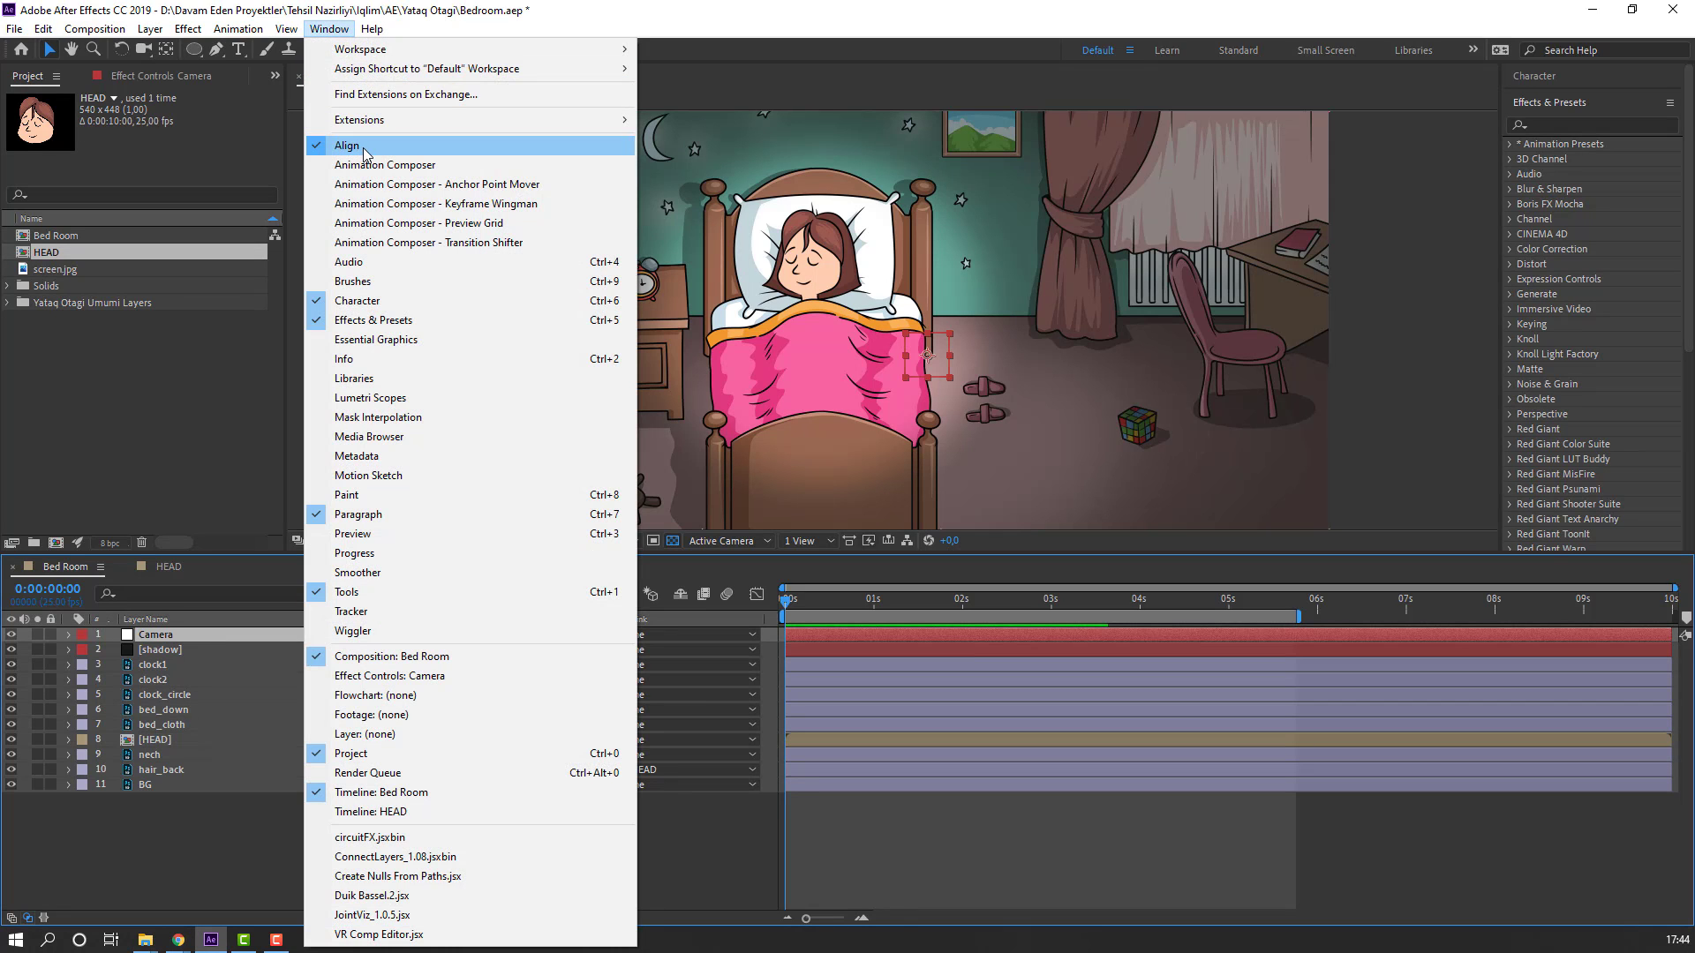
click(364, 148)
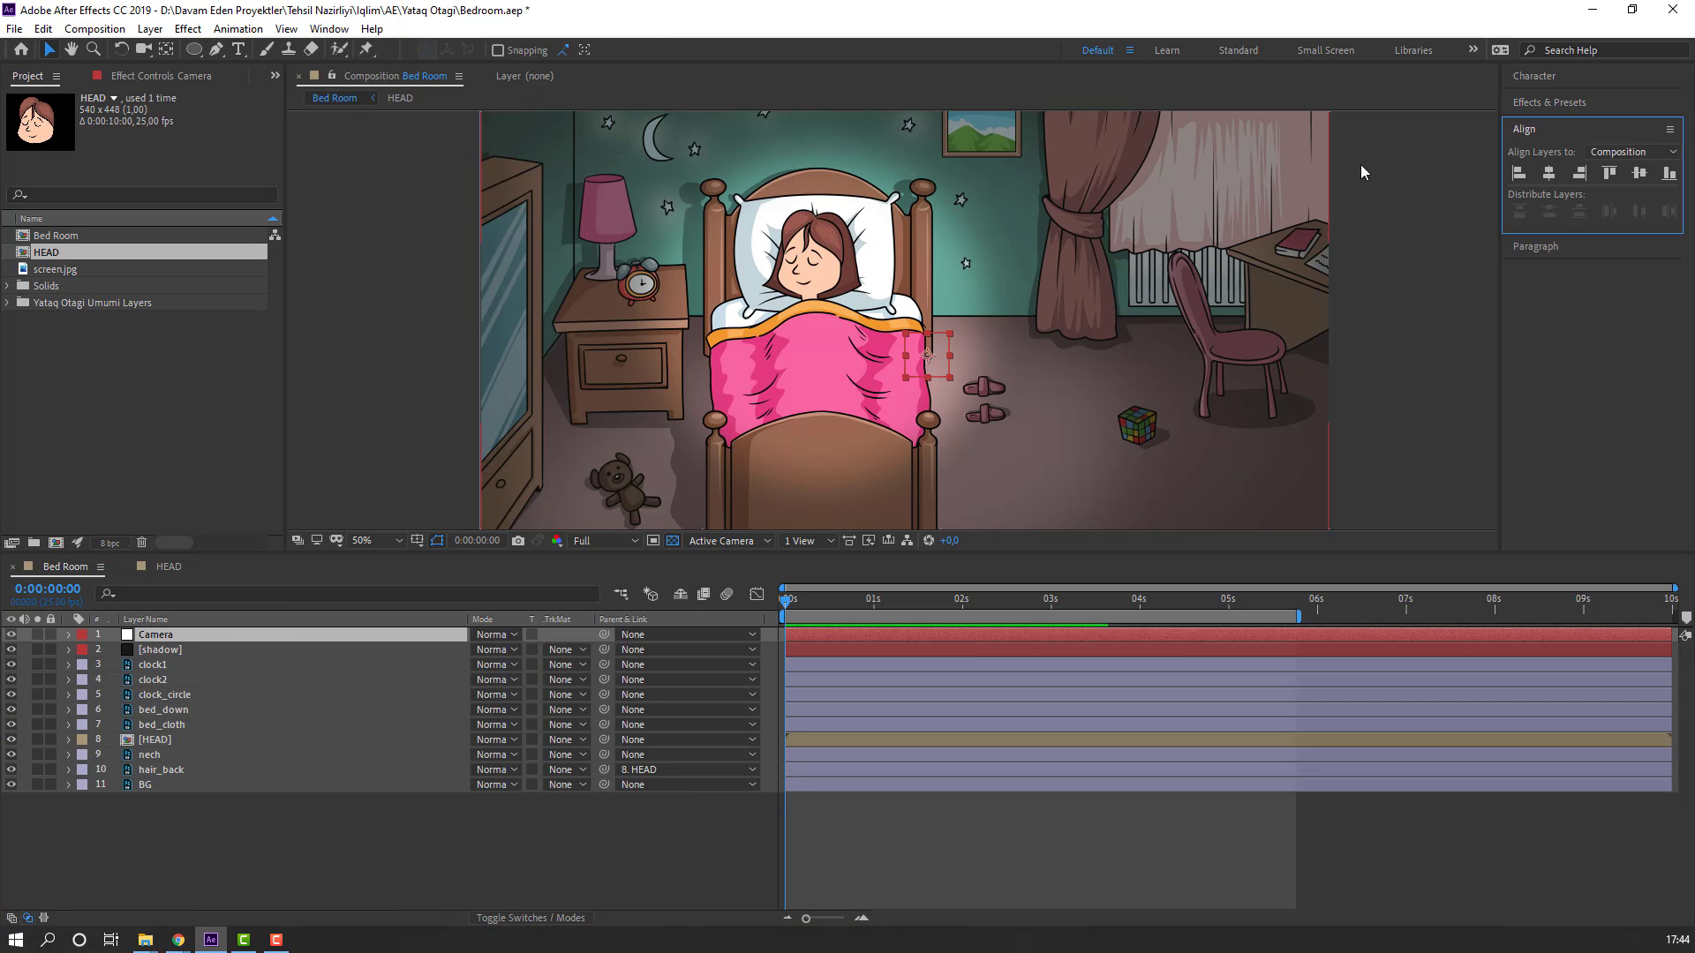
click(1549, 174)
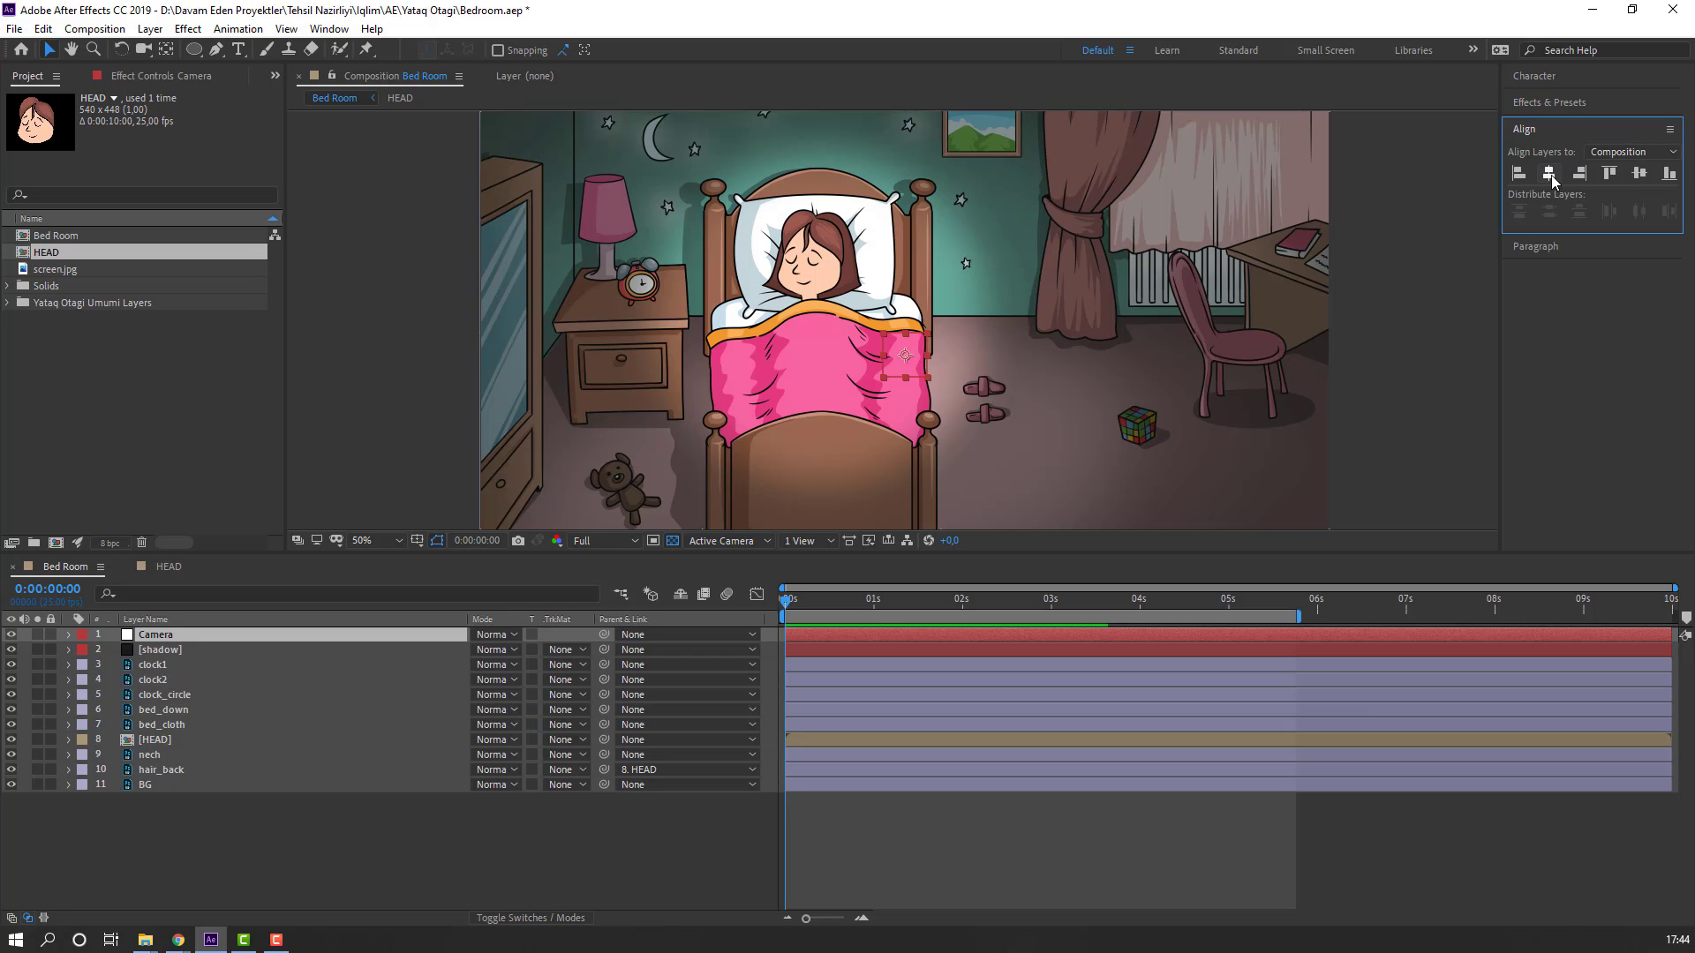
click(1640, 175)
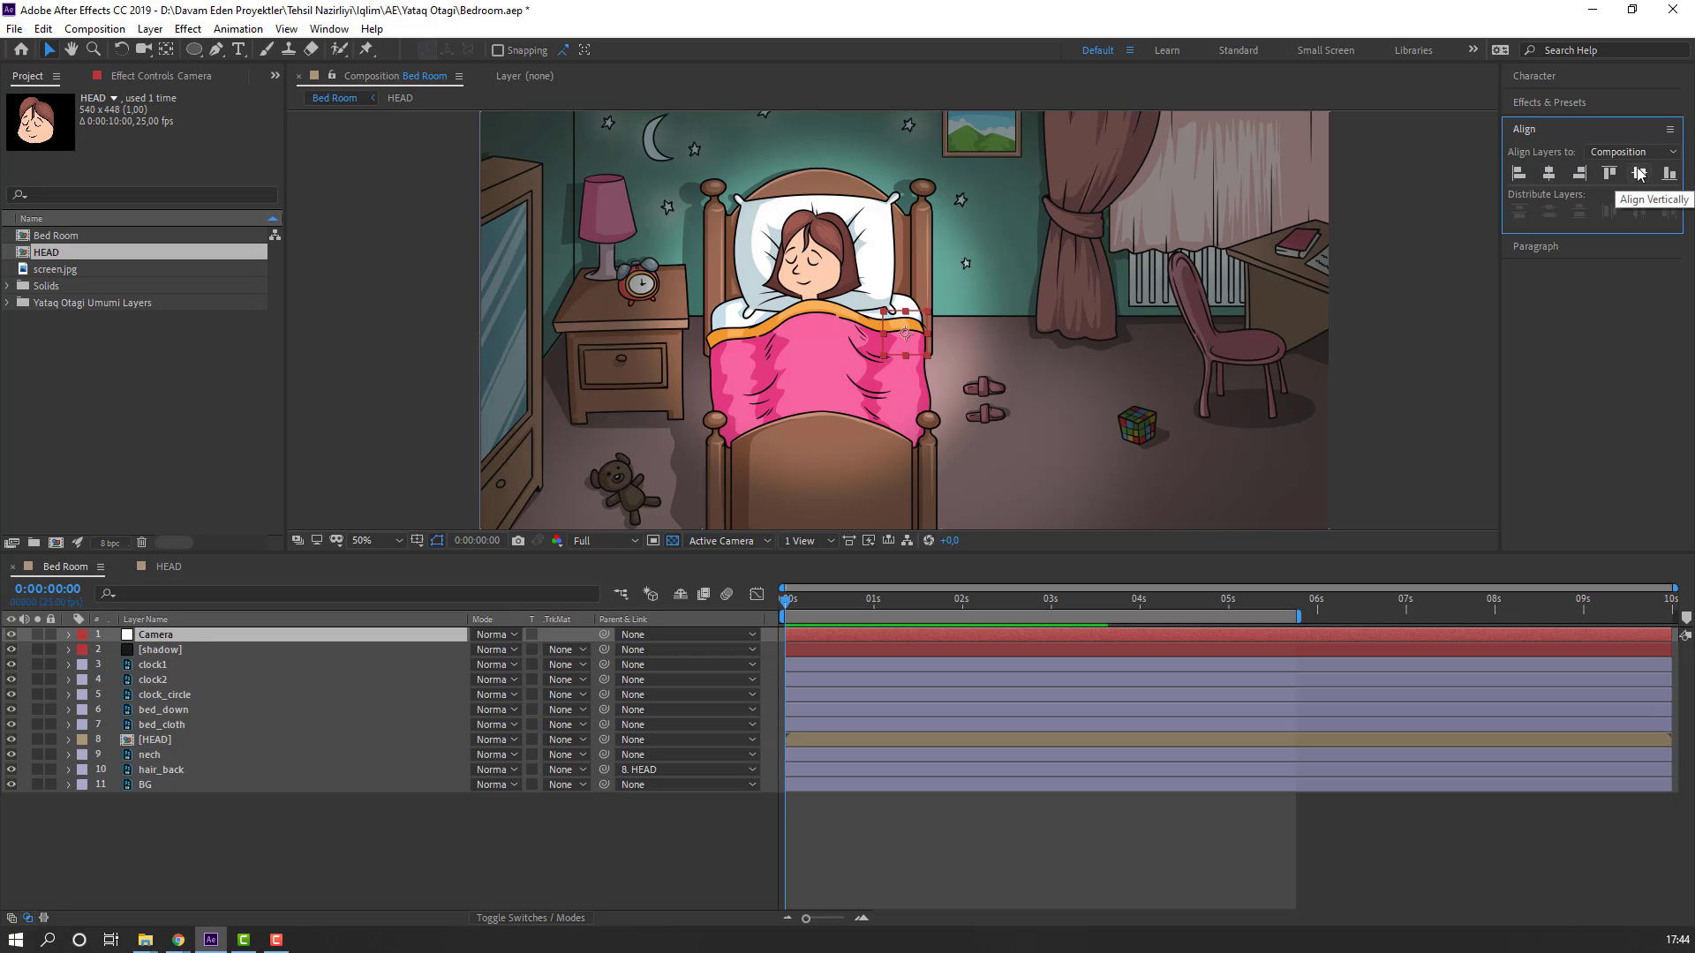
Step: Parent all the other layers, from shadow down to BG, to the Camera null
drag(146, 851, 204, 650)
drag(604, 650, 159, 638)
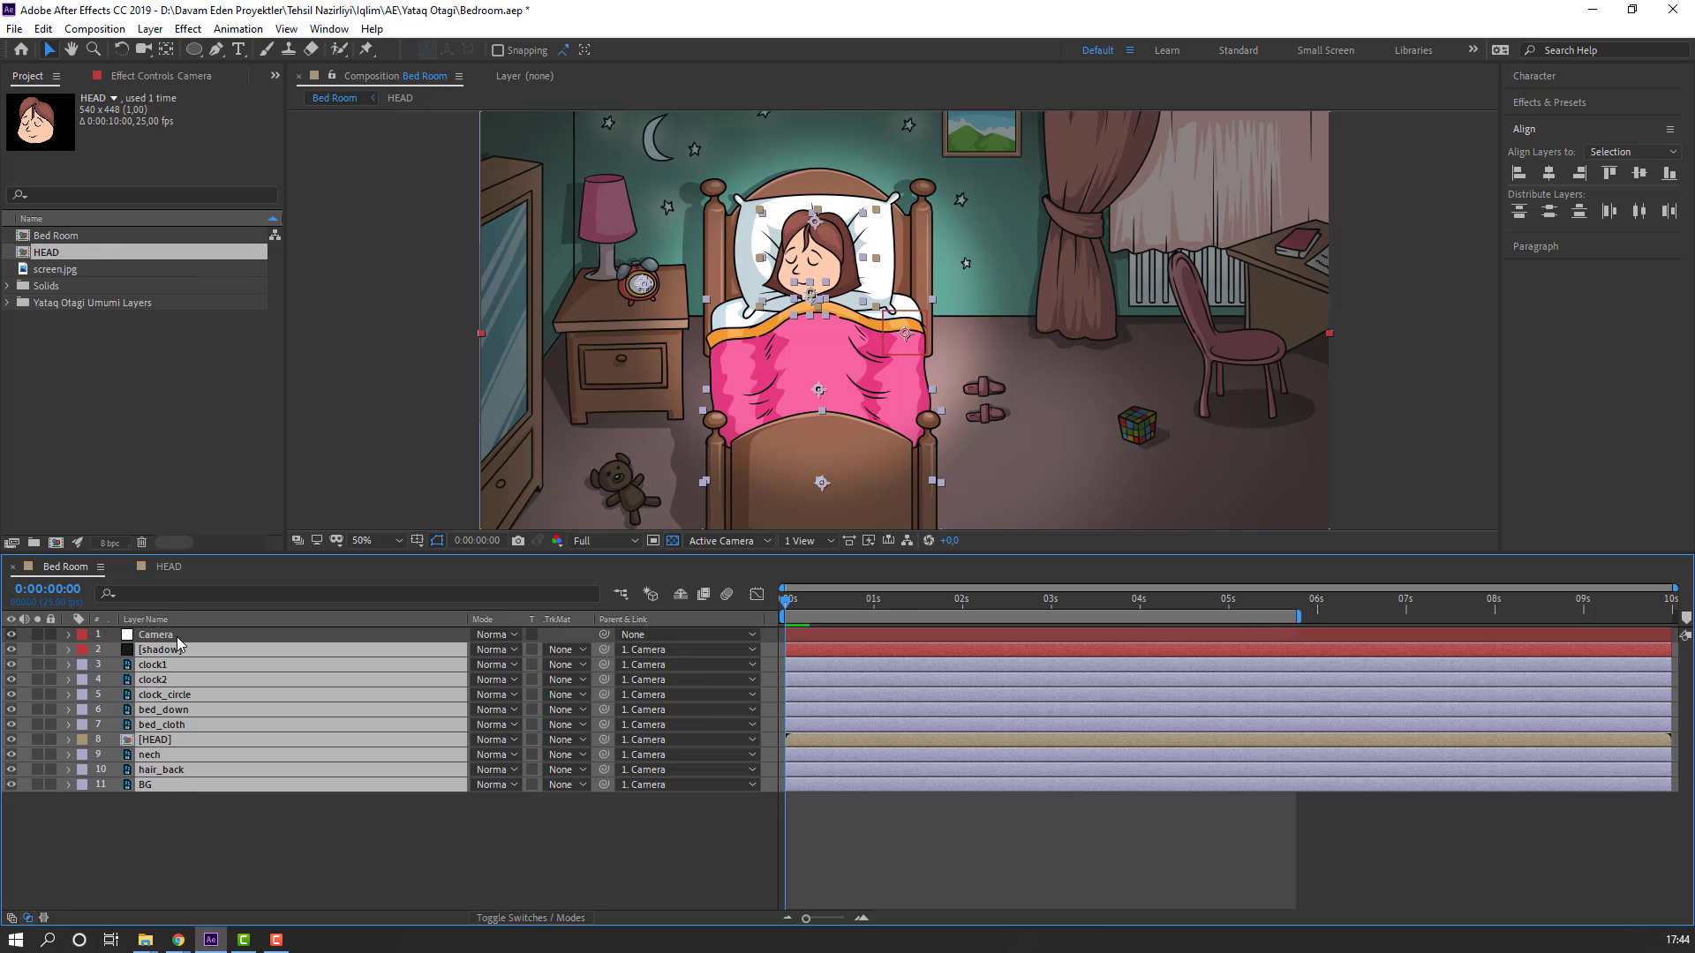
Step: Keyframe the Camera null's scale from 100% at the start to 105% at 0:00:05:19 and preview the zoom
click(176, 637)
key(s)
click(113, 650)
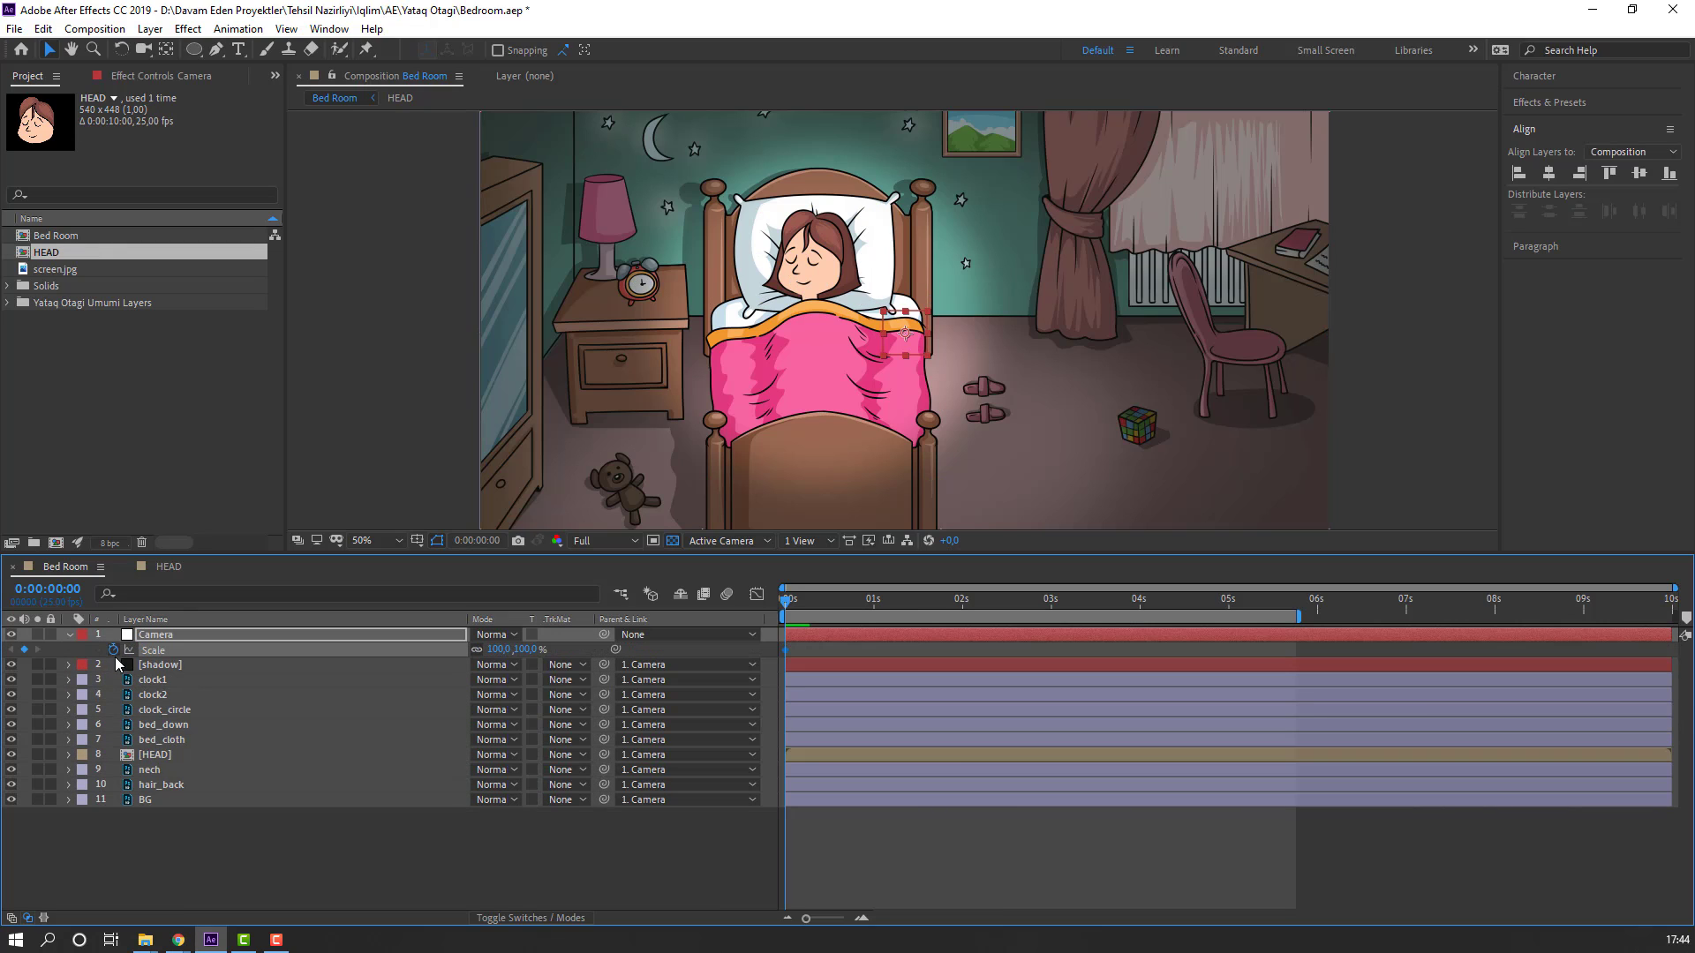
drag(797, 609, 1295, 609)
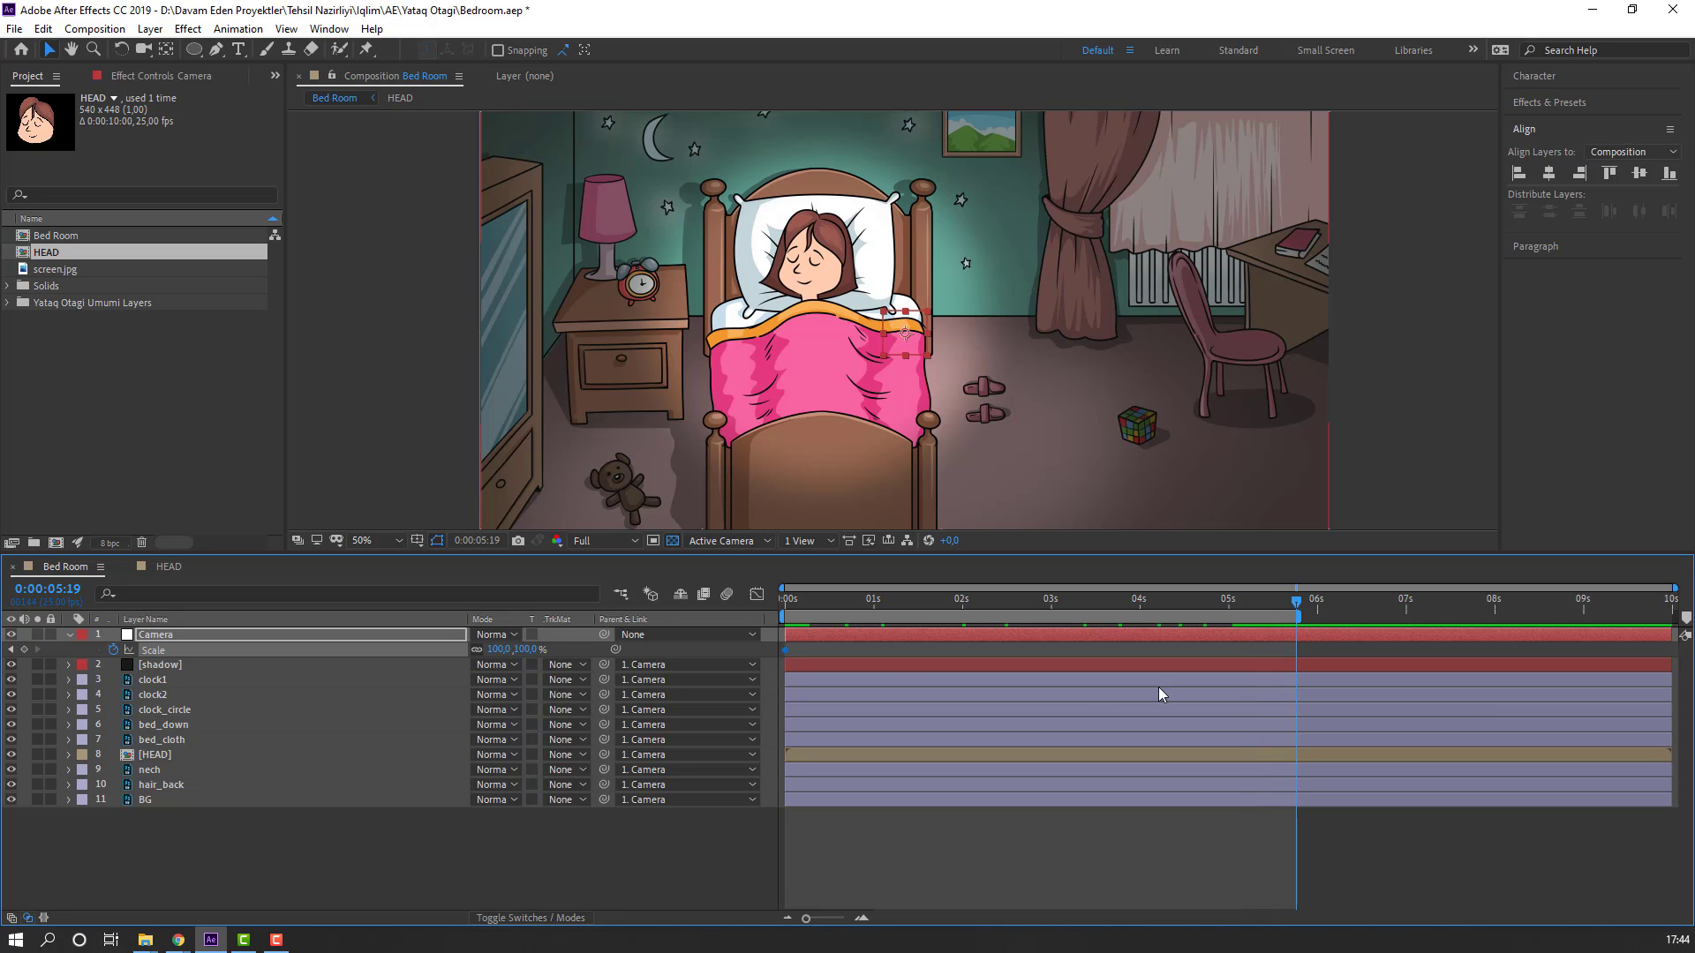
click(499, 650)
text(105)
key(Return)
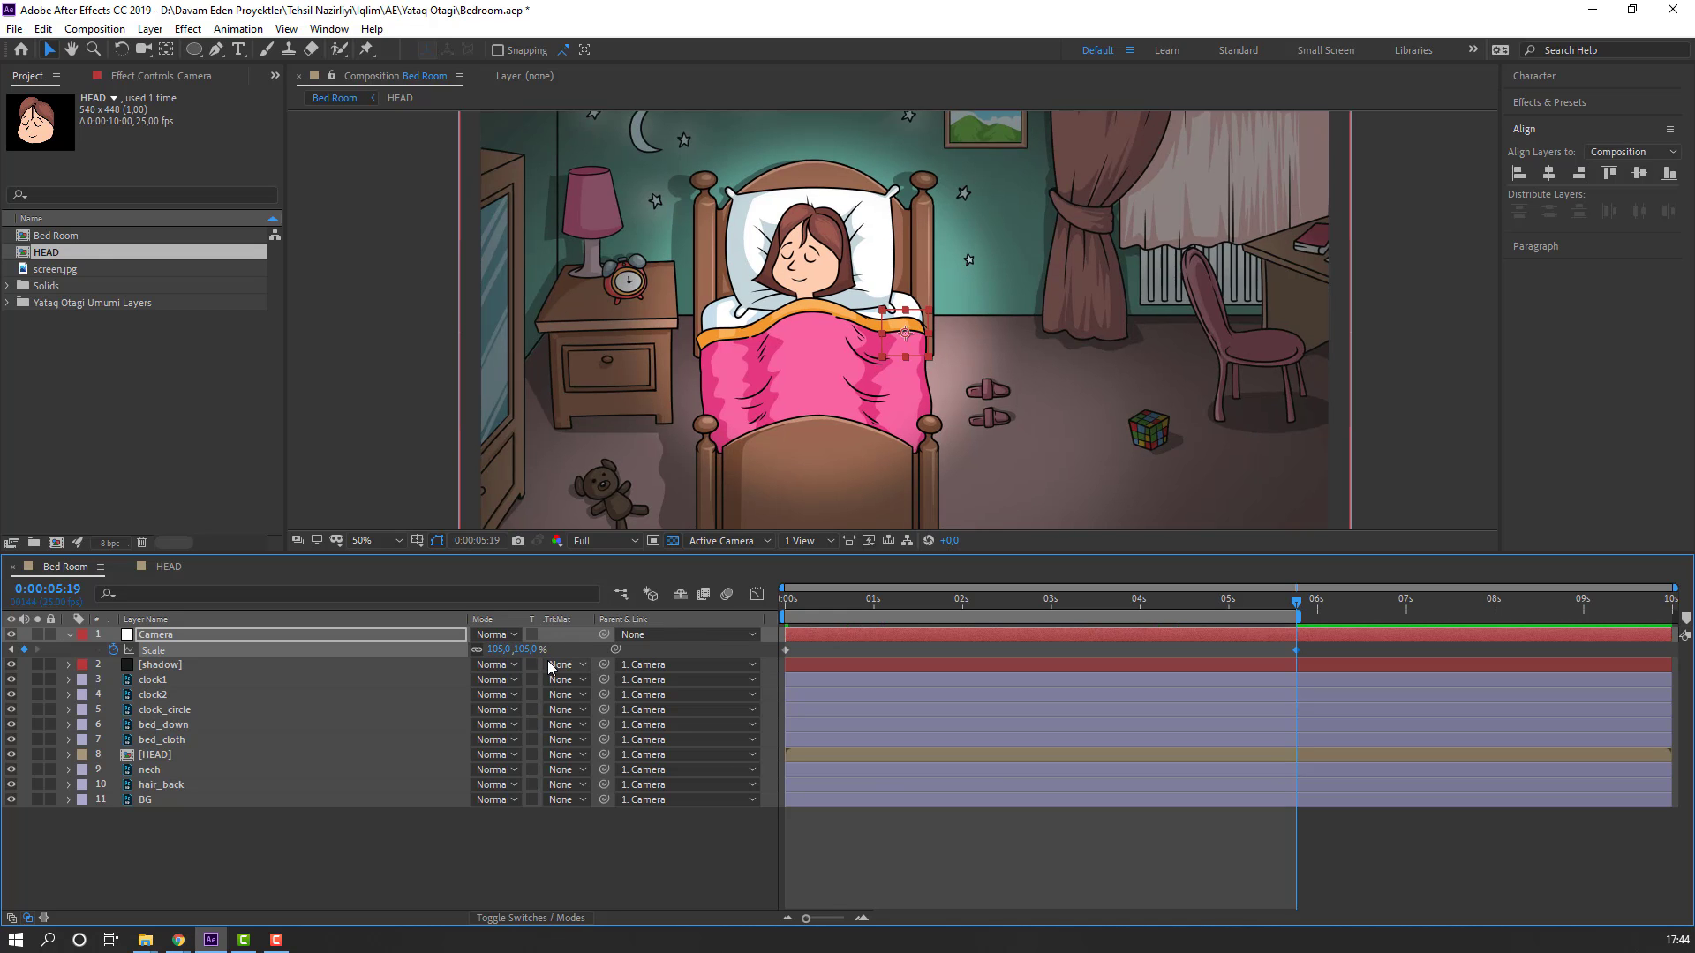
key(space)
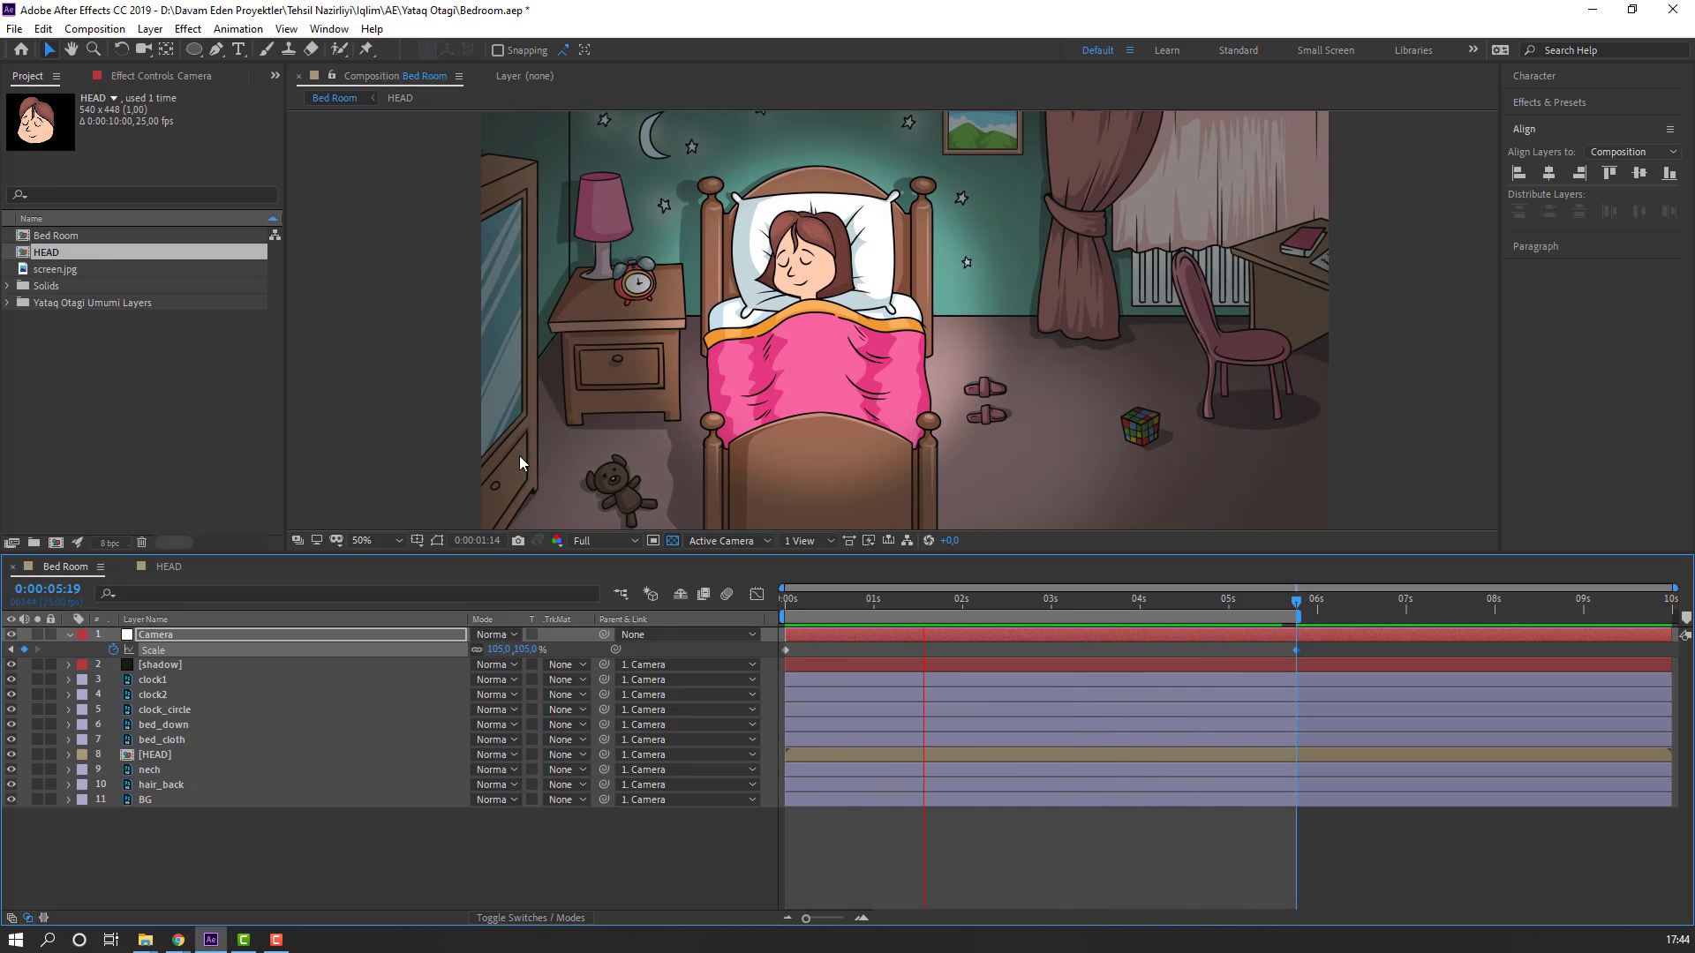
key(space)
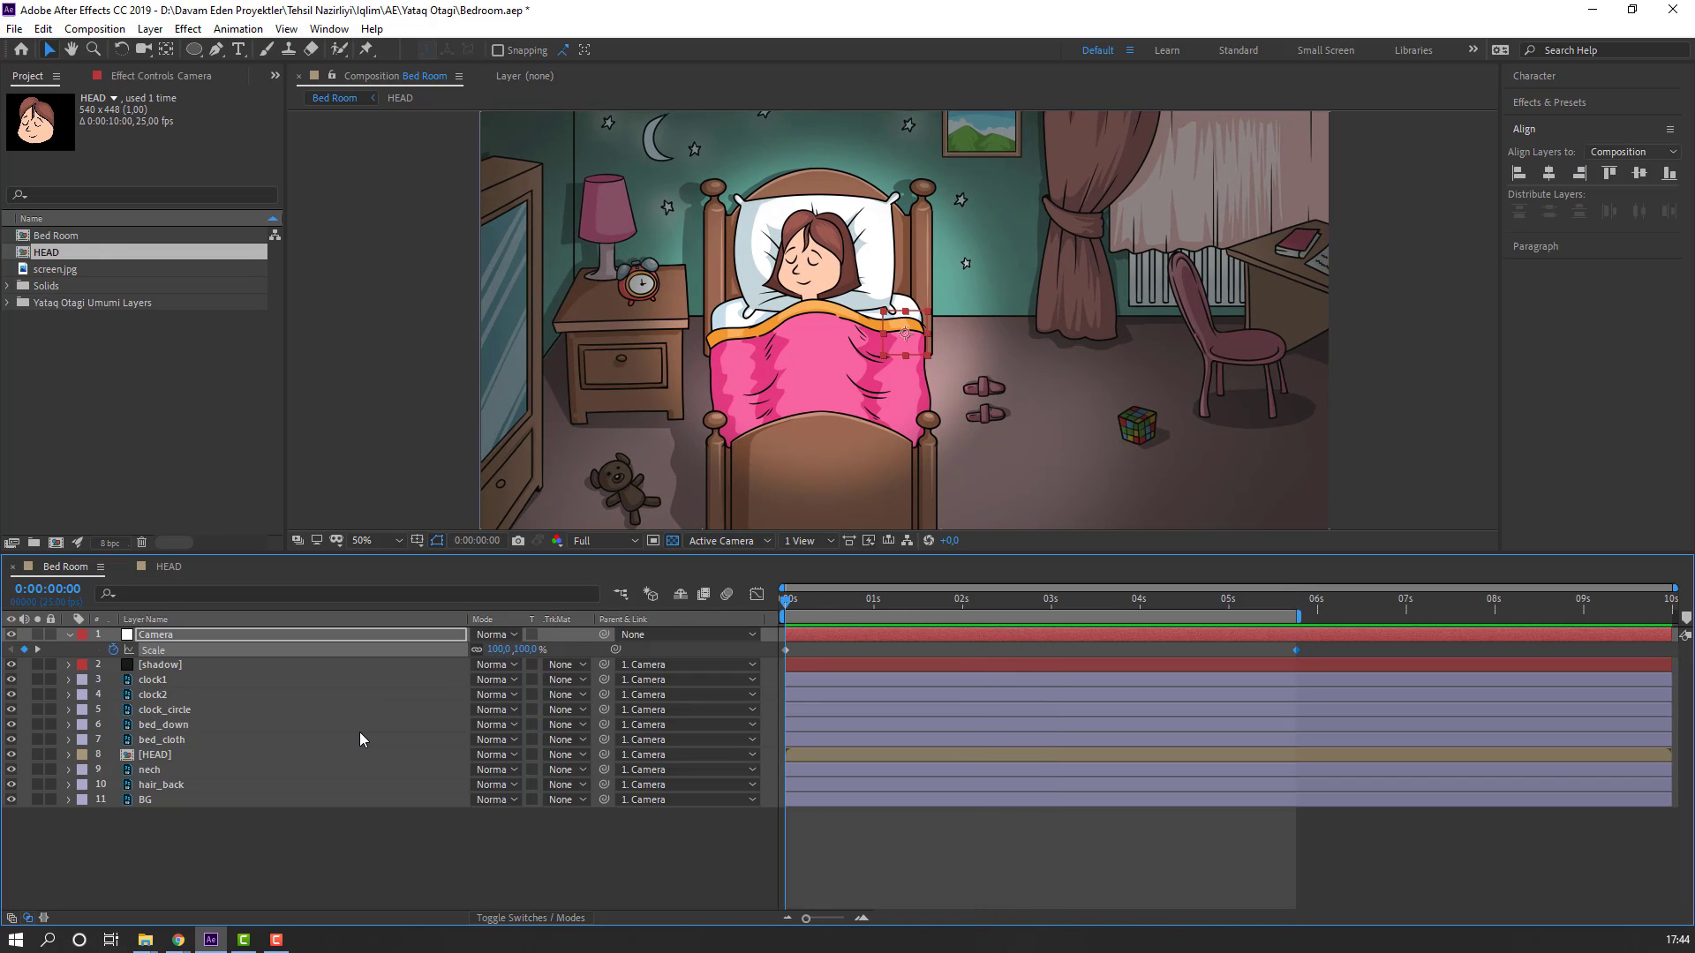
Step: Isolate the clock1 hand and move its anchor point to the hand's inner end at the clock centre
click(162, 681)
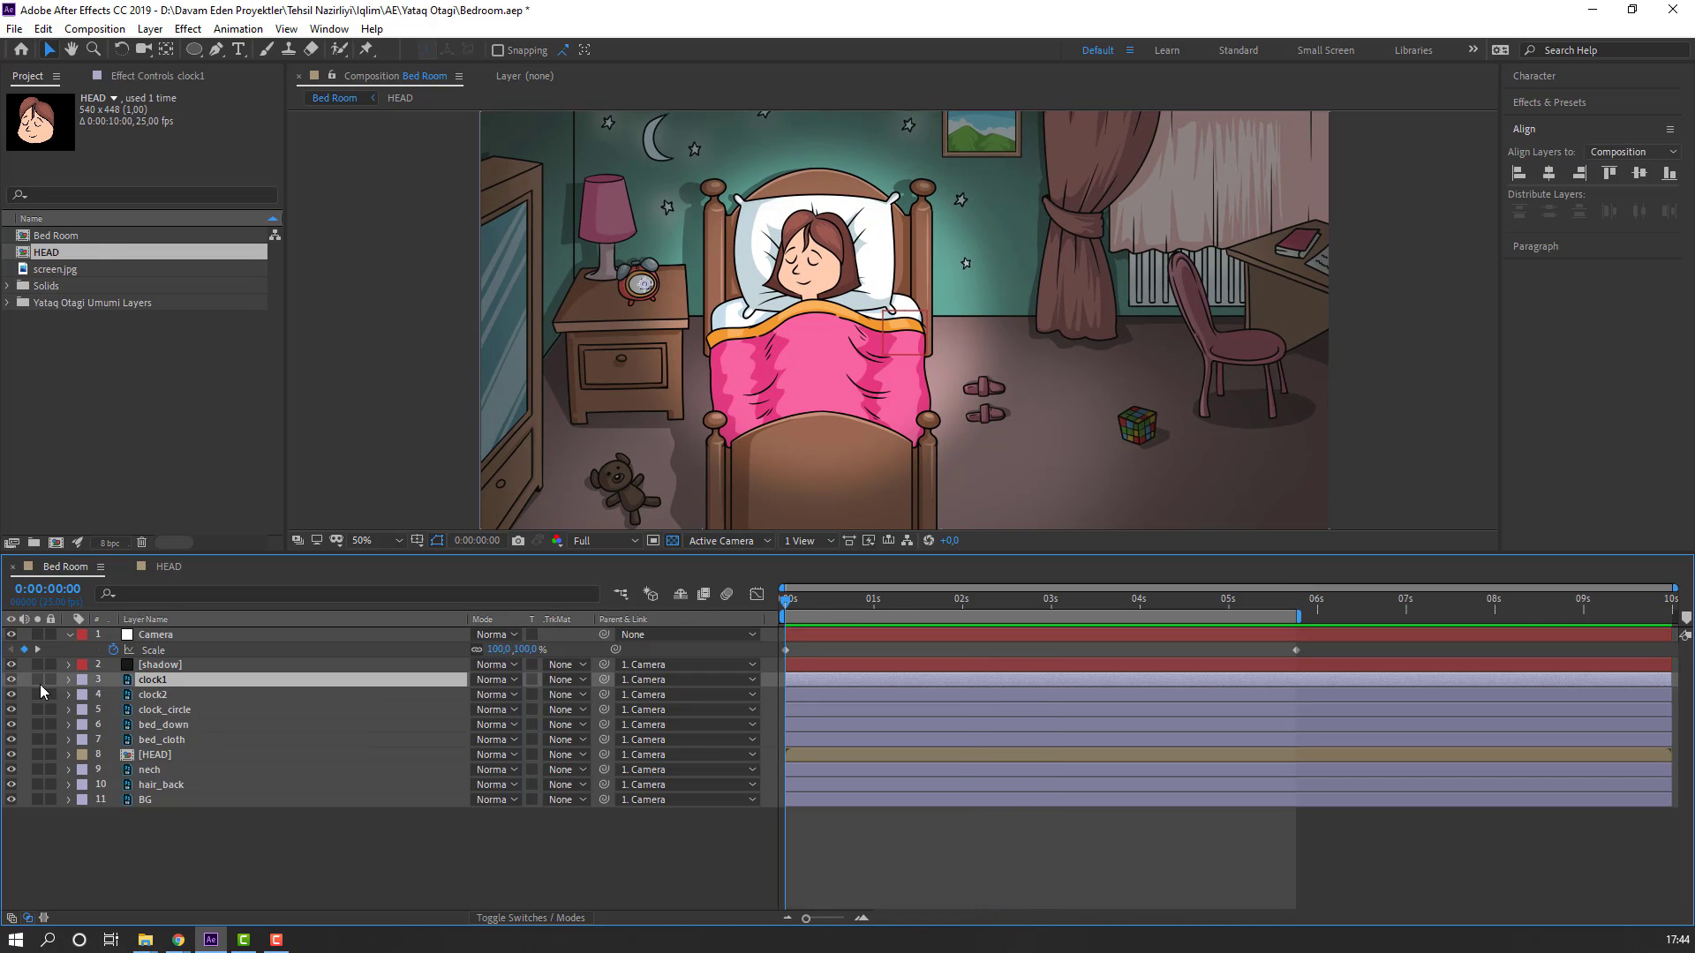
click(37, 680)
scroll(640, 282, up, 6)
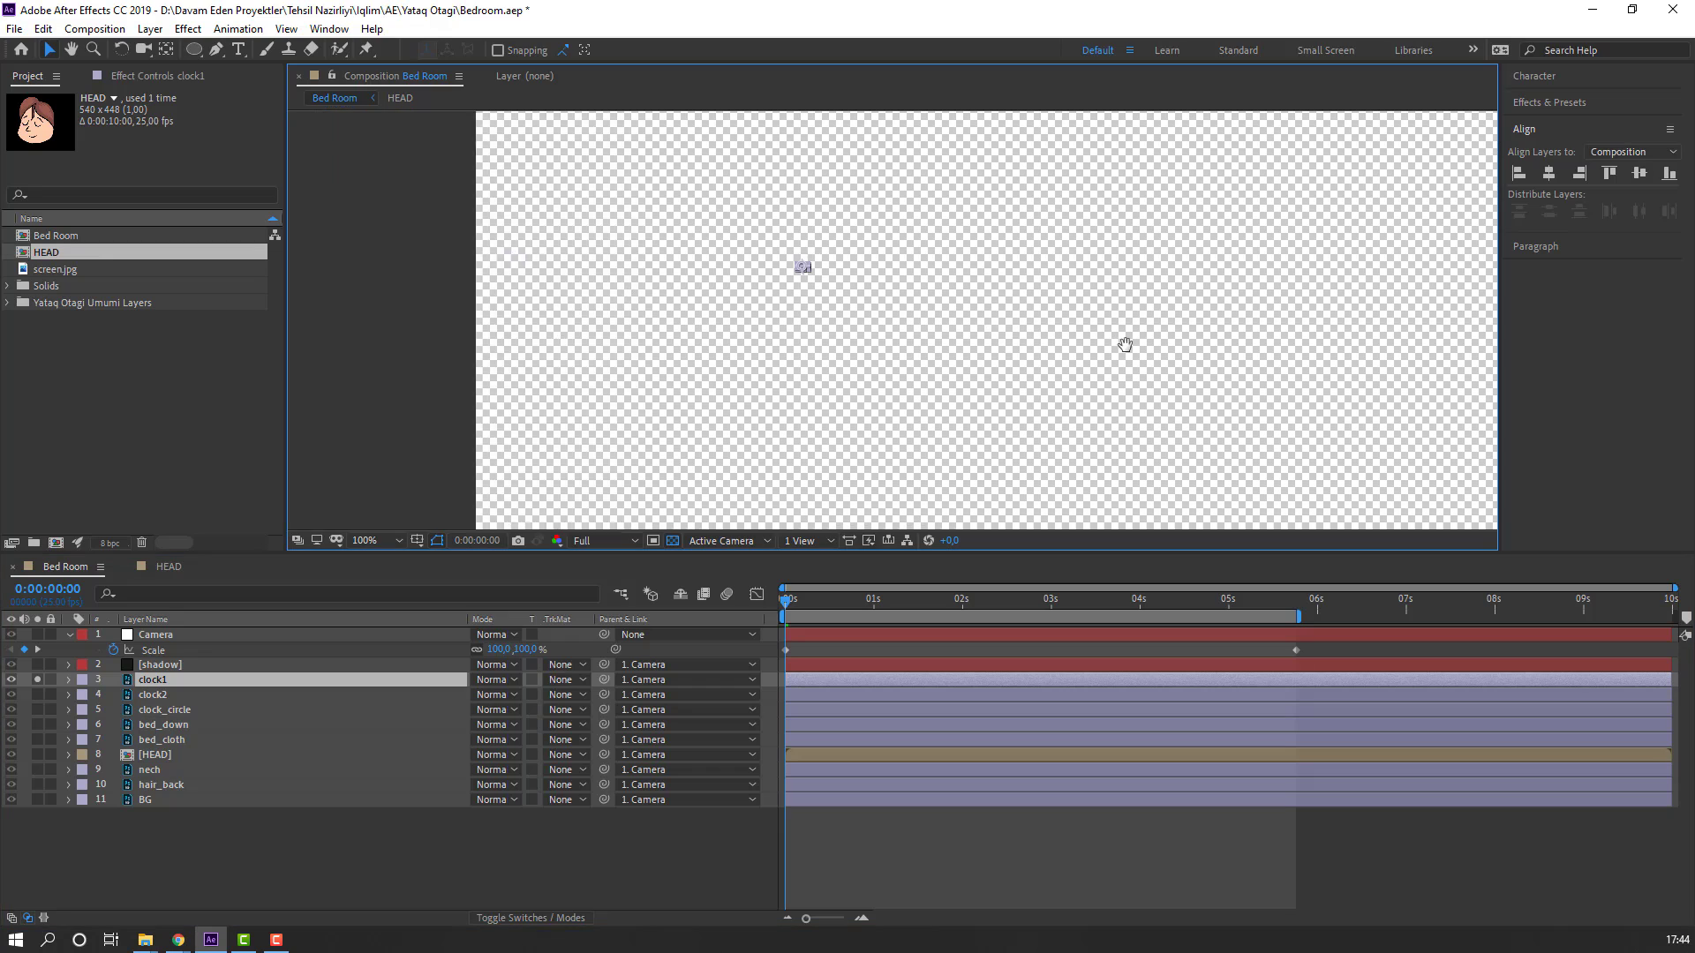
scroll(889, 363, up, 1)
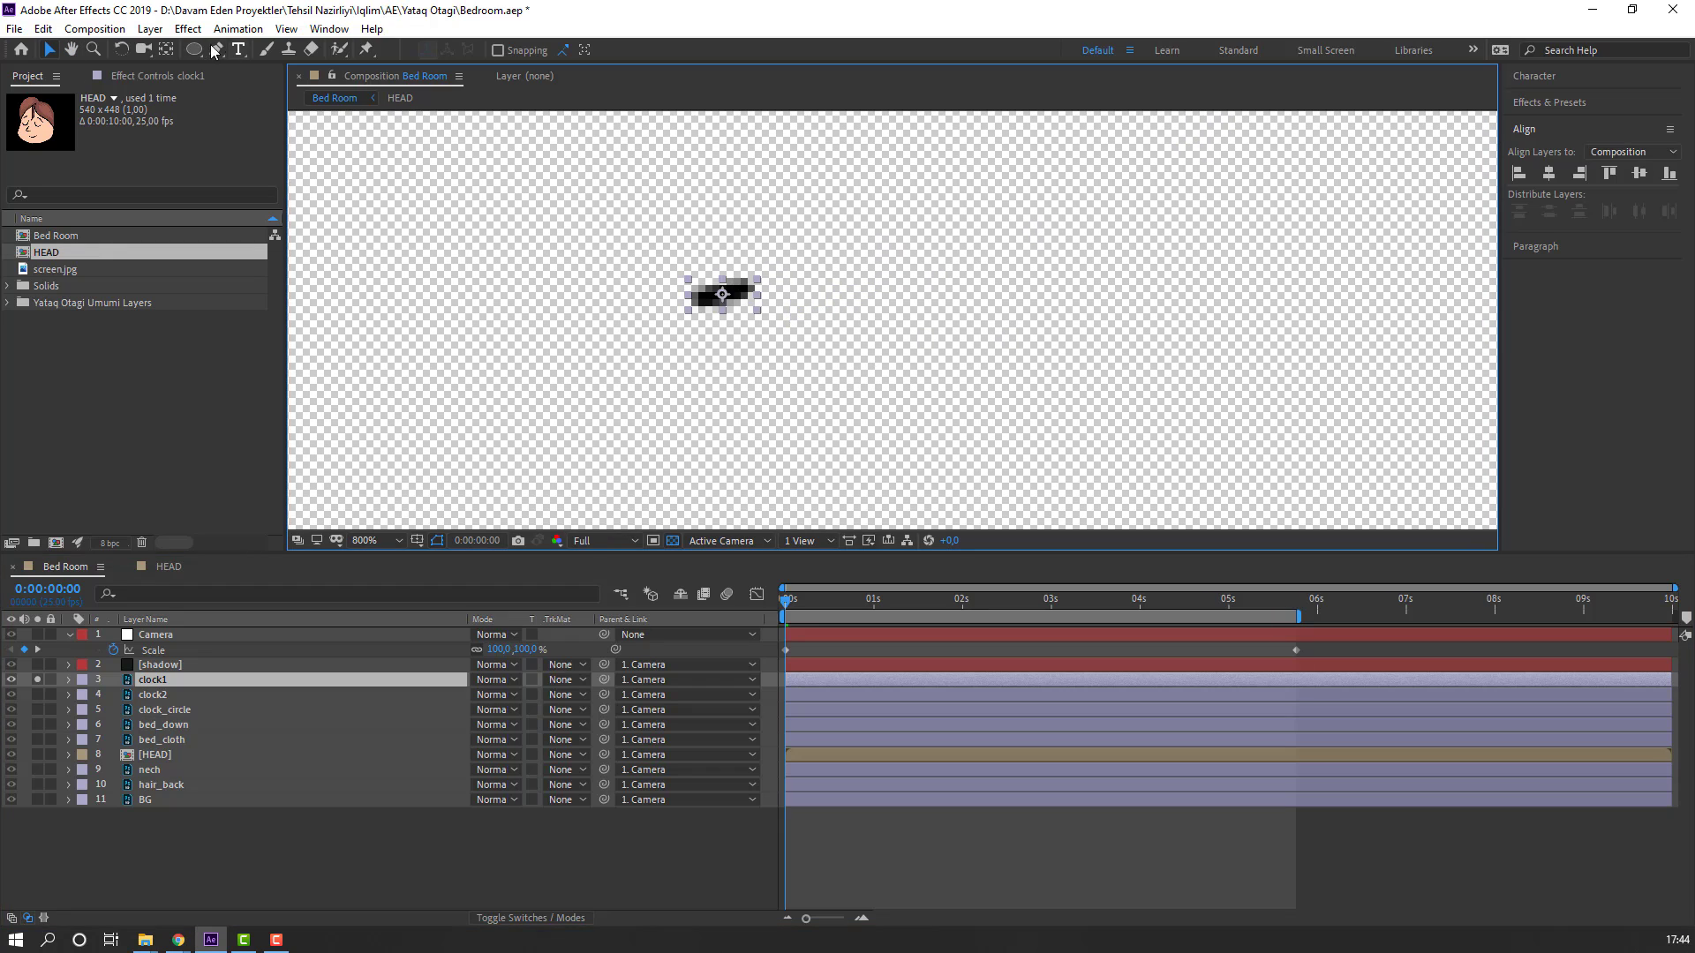
click(166, 49)
drag(721, 295, 696, 299)
click(49, 50)
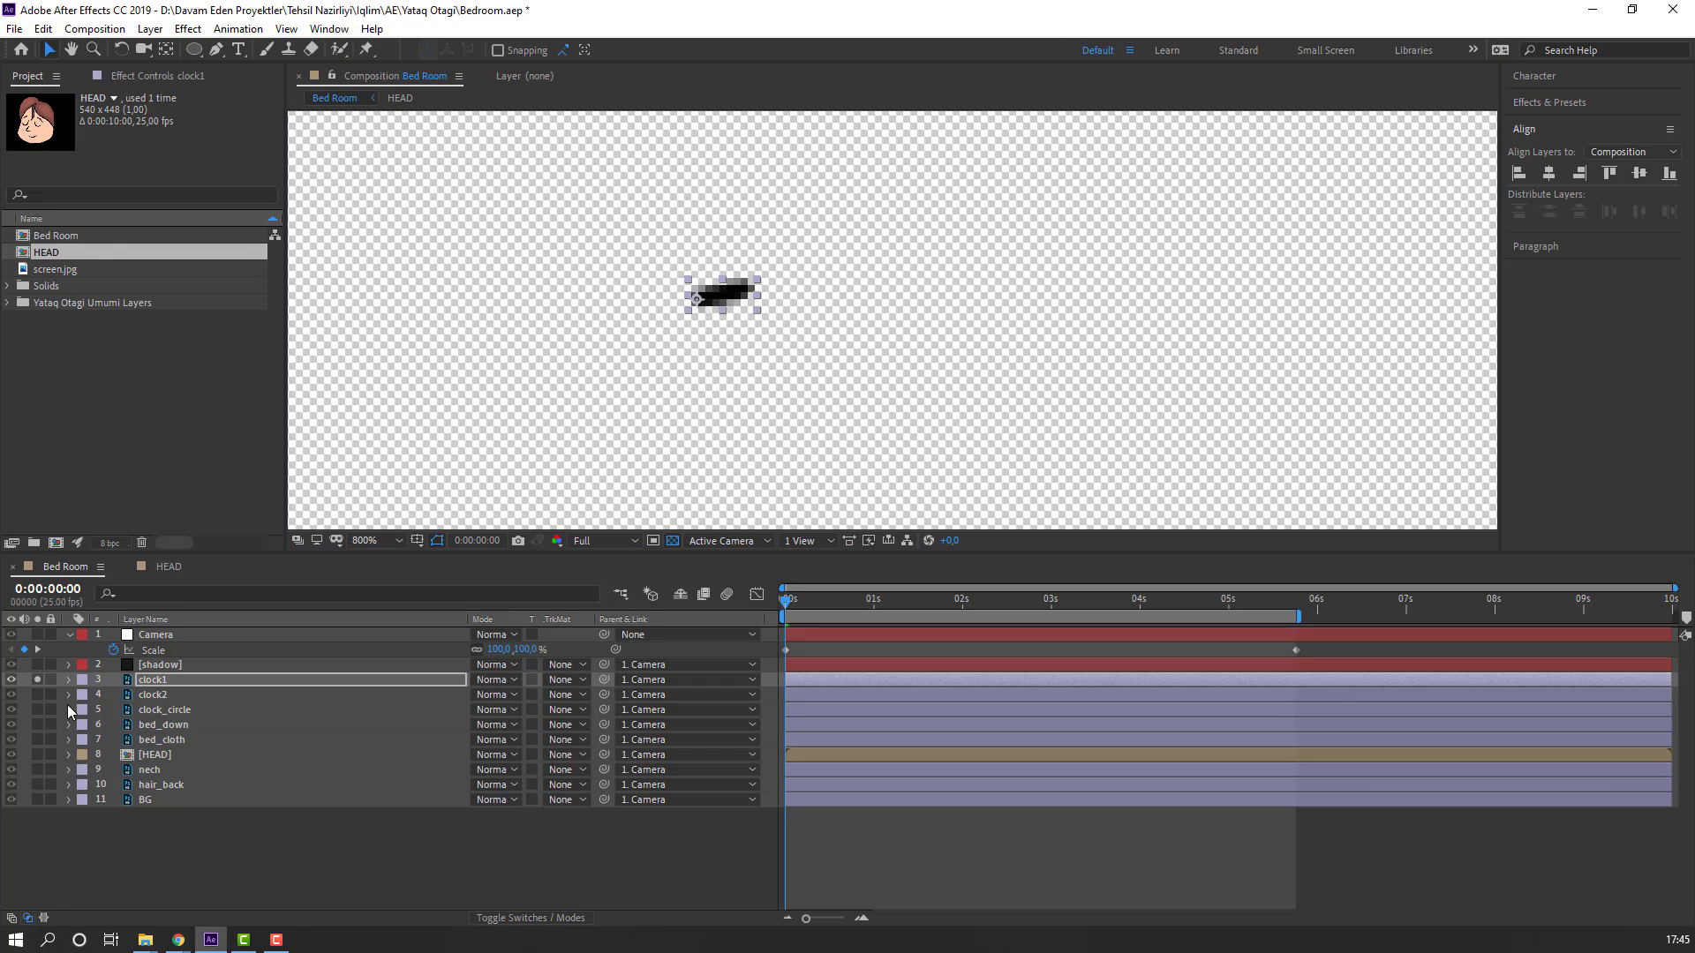
click(37, 679)
Step: Isolate the clock2 hand and move its anchor point to the hand's lower end at the clock centre
click(97, 696)
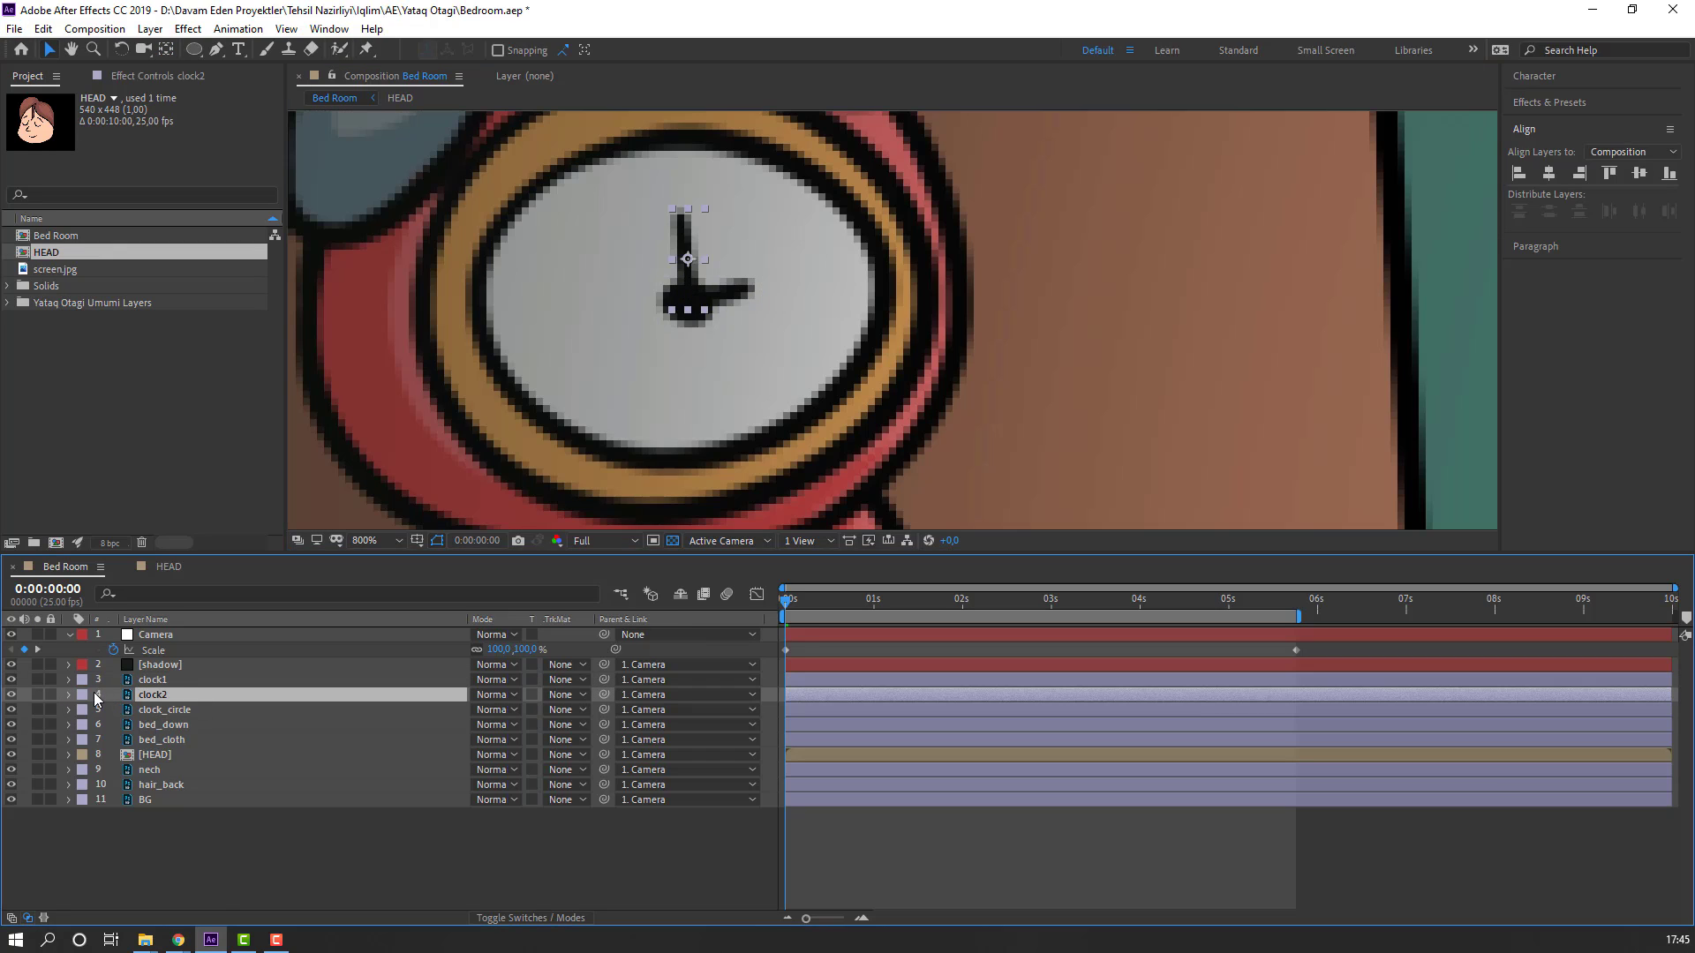
click(37, 695)
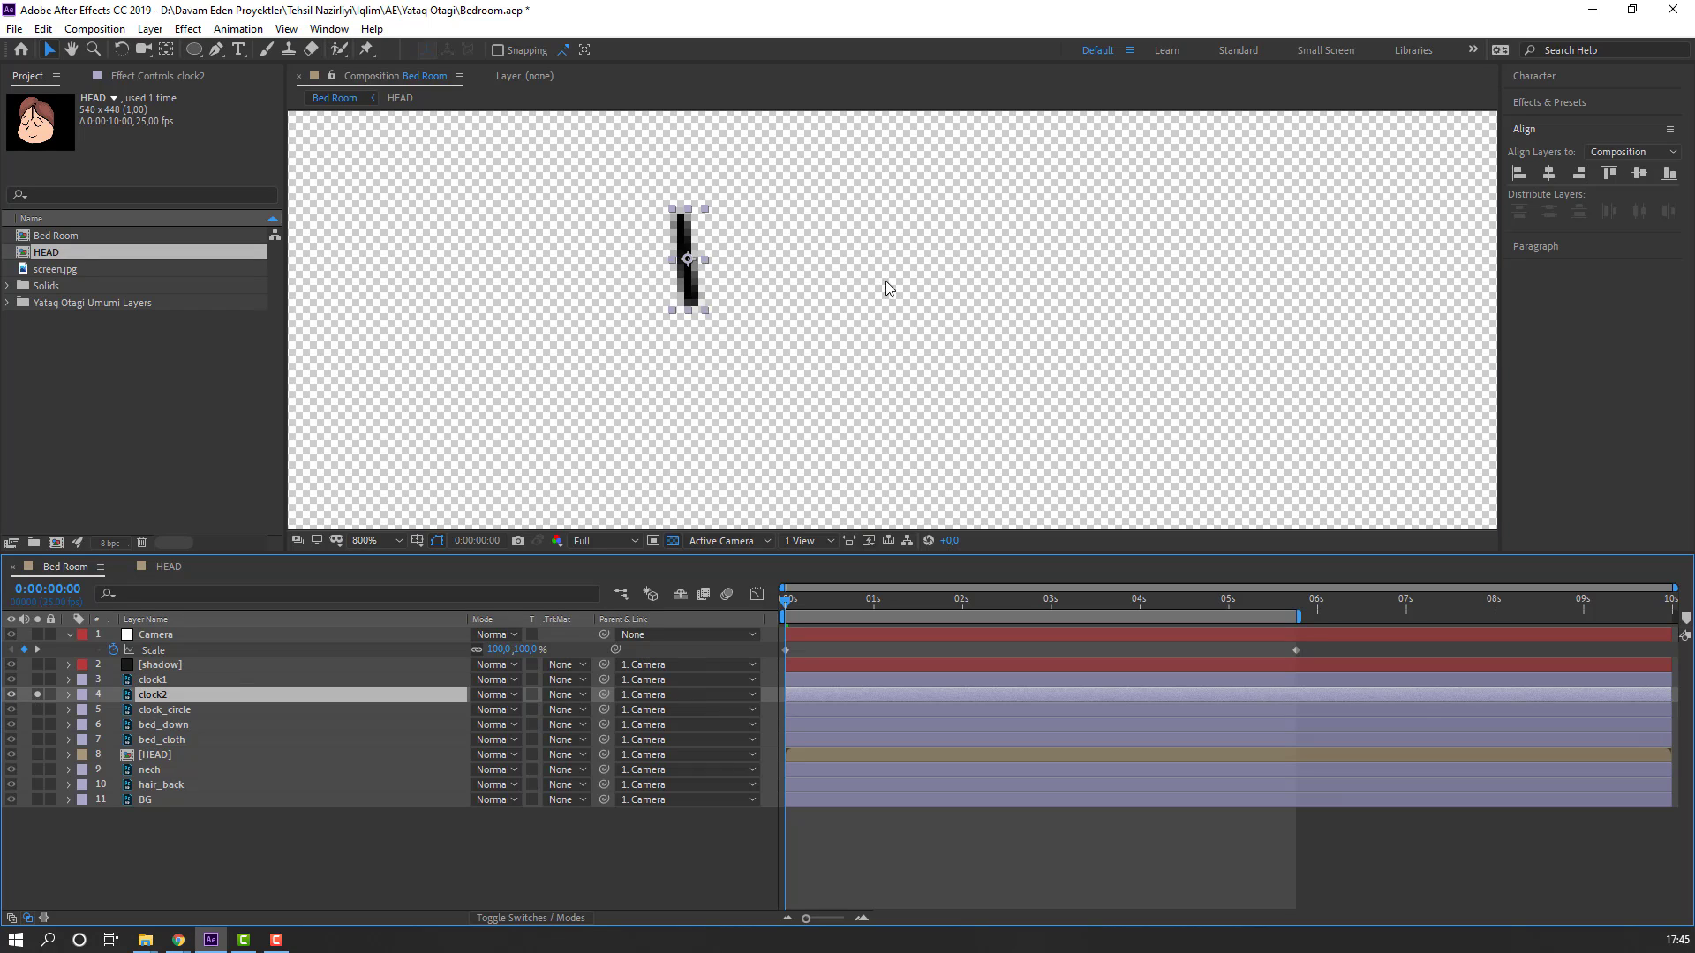
click(168, 53)
drag(688, 259, 689, 302)
click(48, 51)
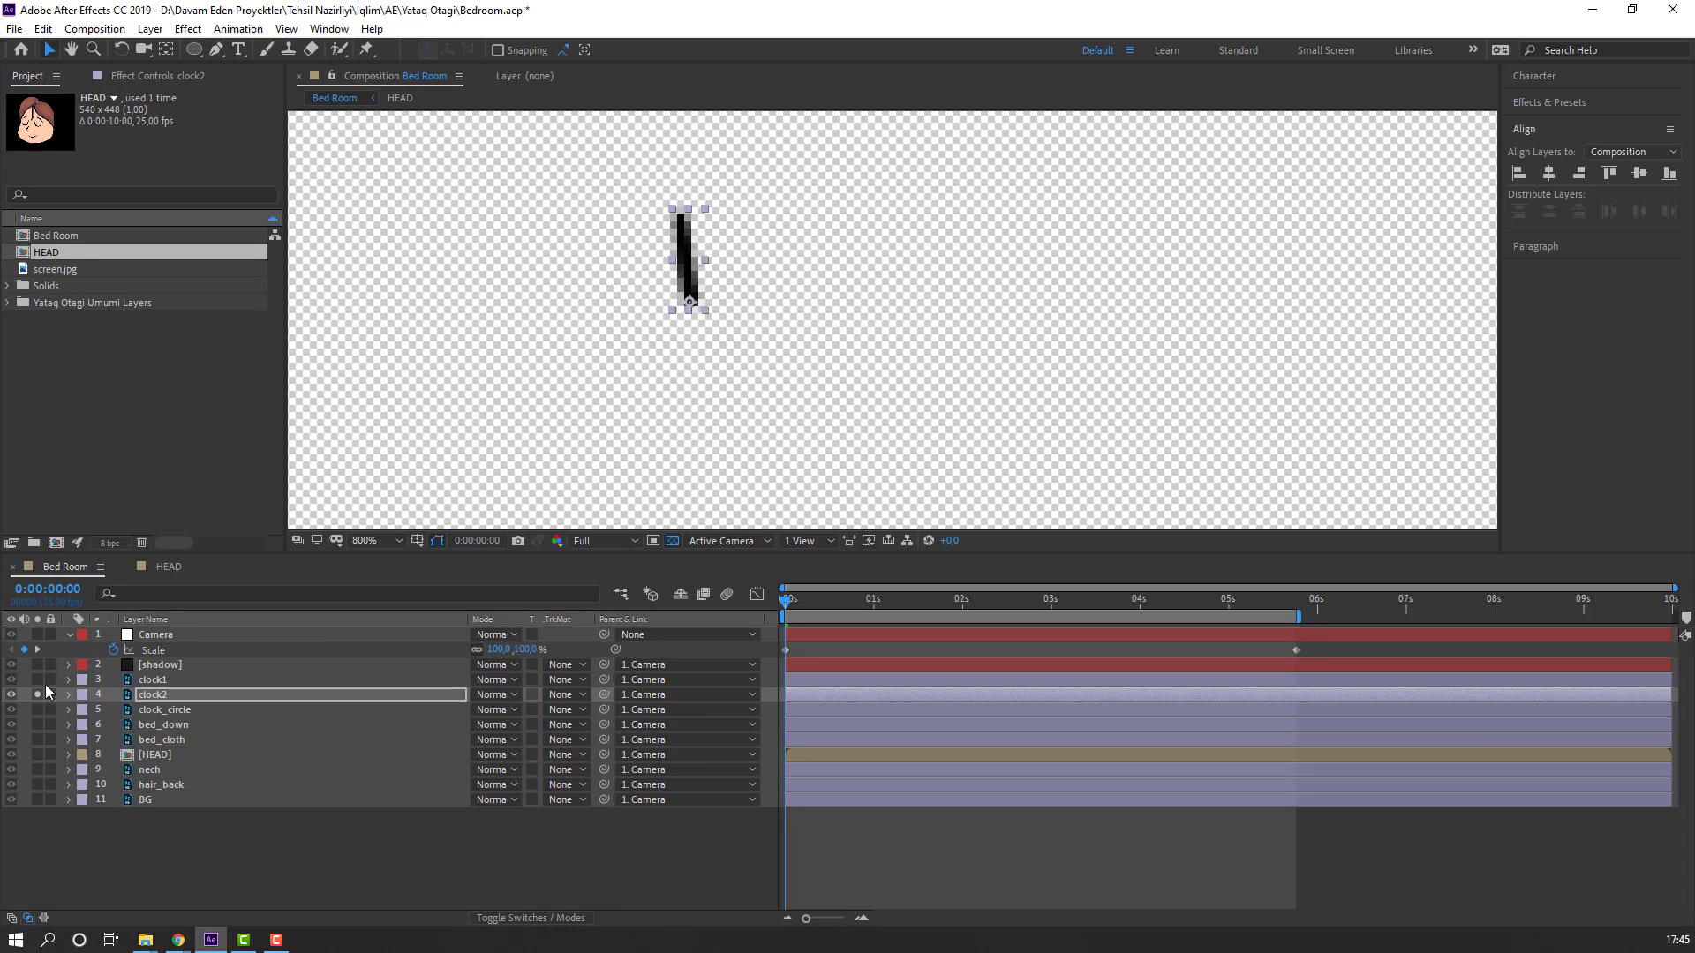
click(37, 694)
Step: Keyframe the rotation of both clock hands from 0° at the start to 48° for clock1 and 15° for clock2 at 0:00:05:19
click(171, 694)
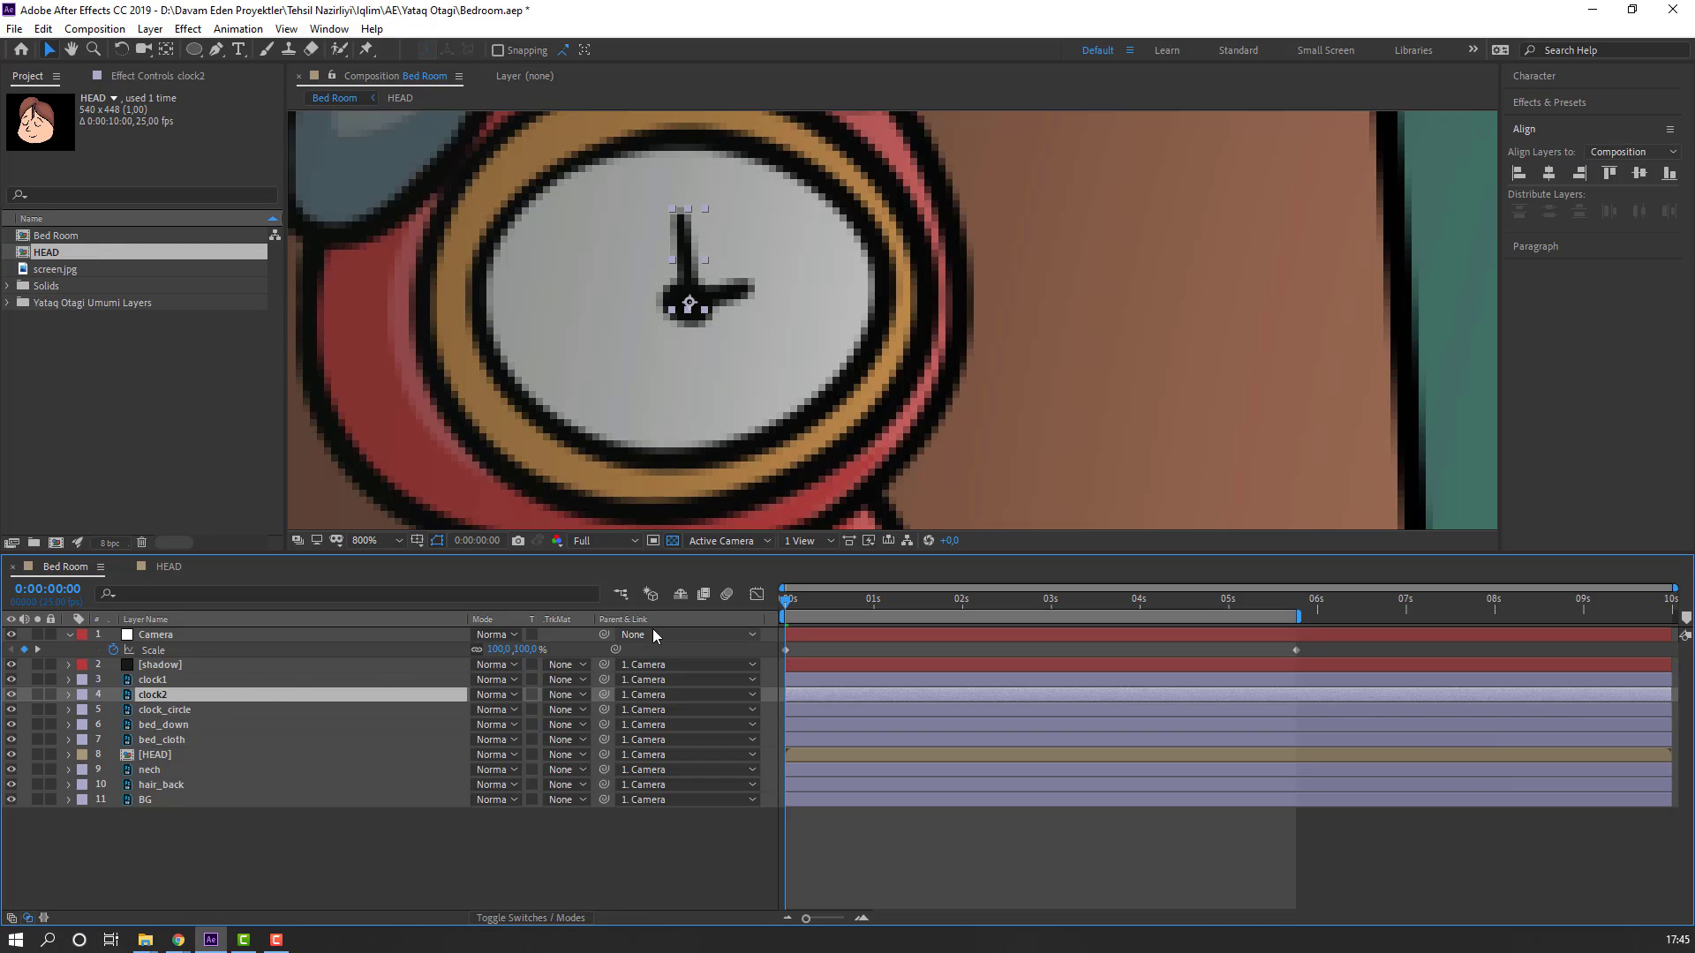
ctrl+click(166, 678)
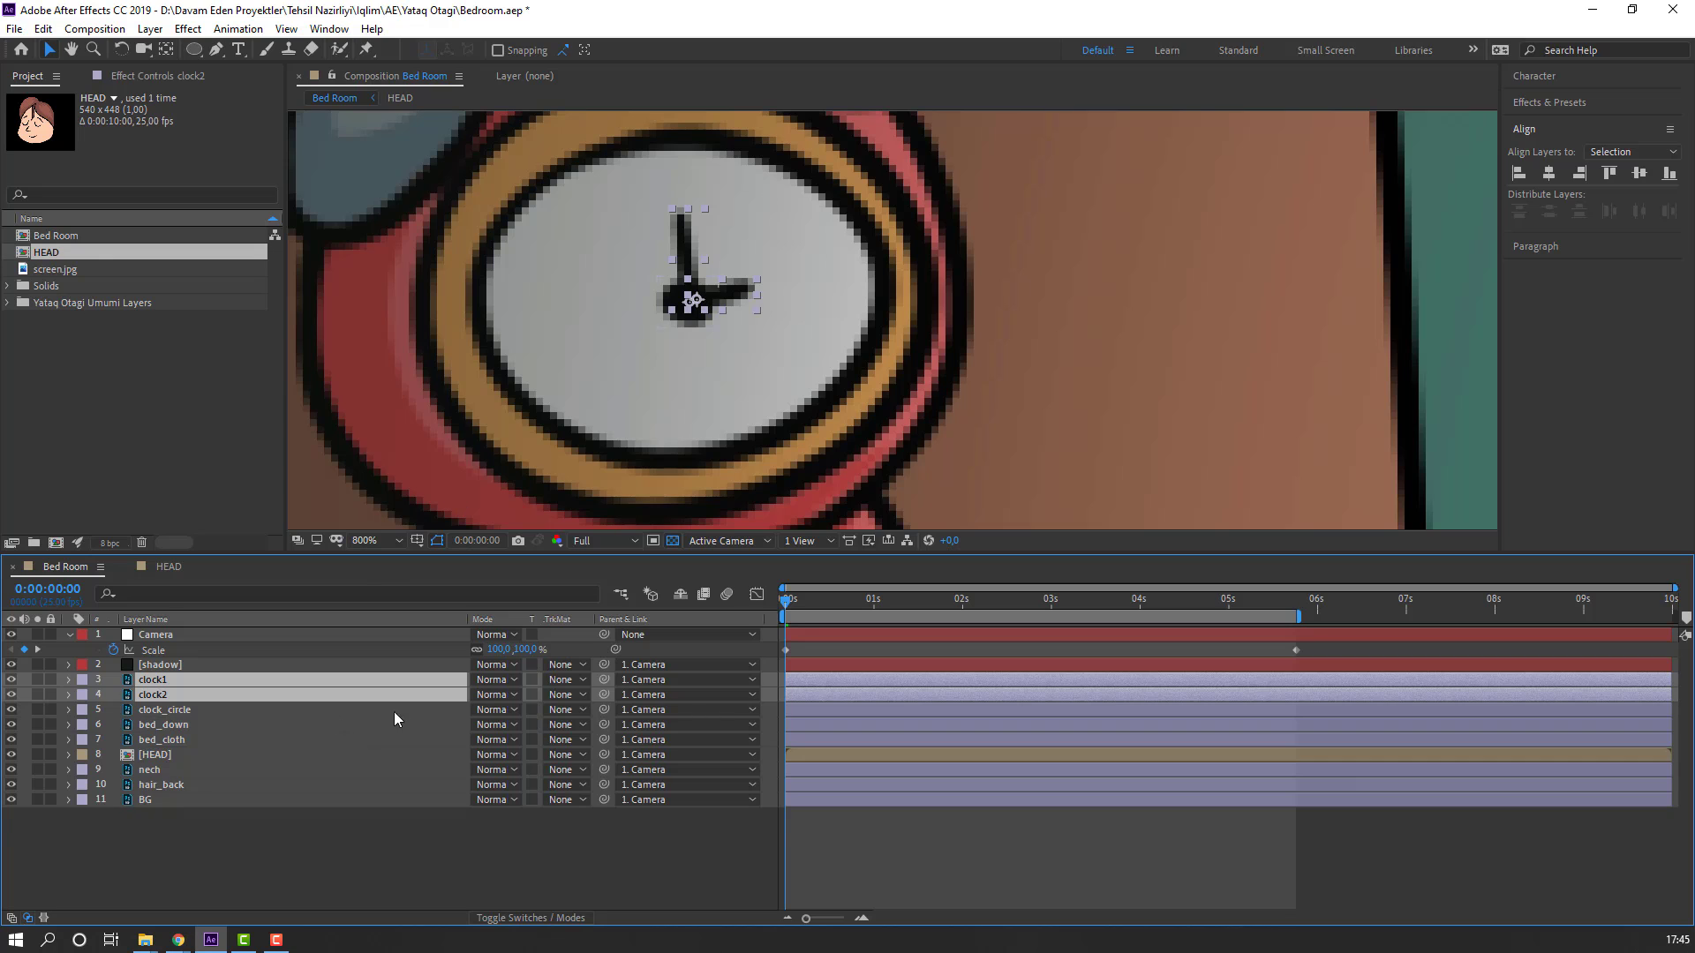
key(r)
click(113, 695)
drag(913, 596, 1295, 606)
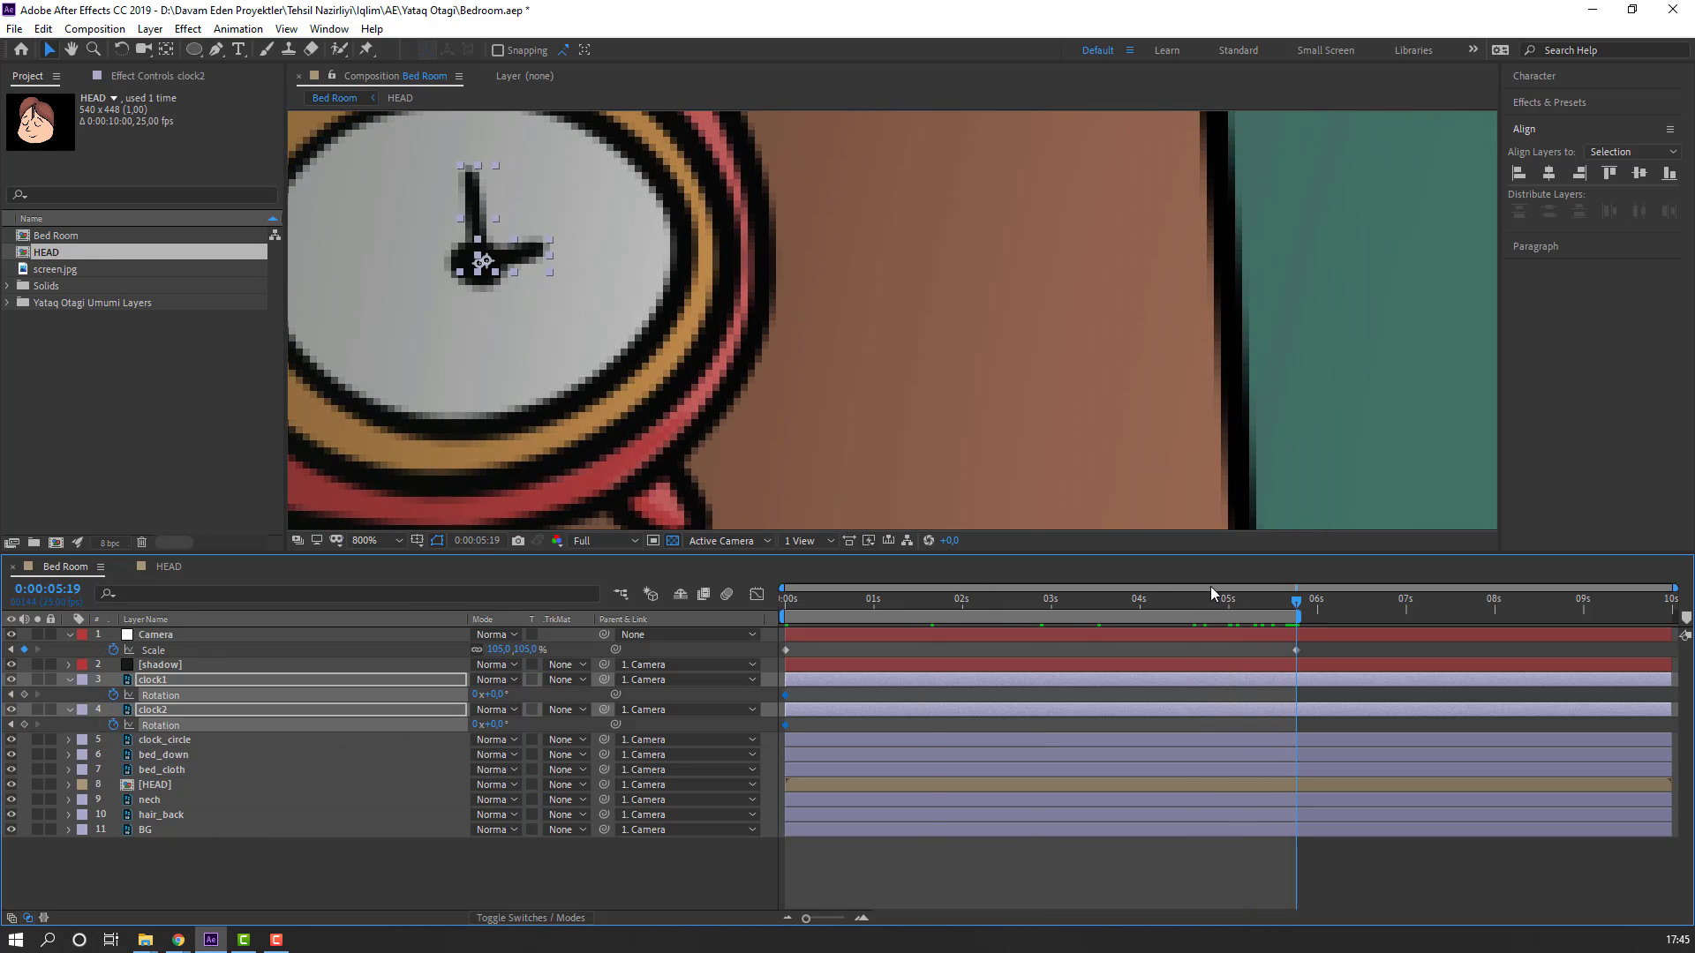
drag(500, 724, 540, 694)
Step: Preview the clock hand rotation together with the camera zoom, both close up and across the bedroom scene
key(space)
scroll(532, 332, down, 6)
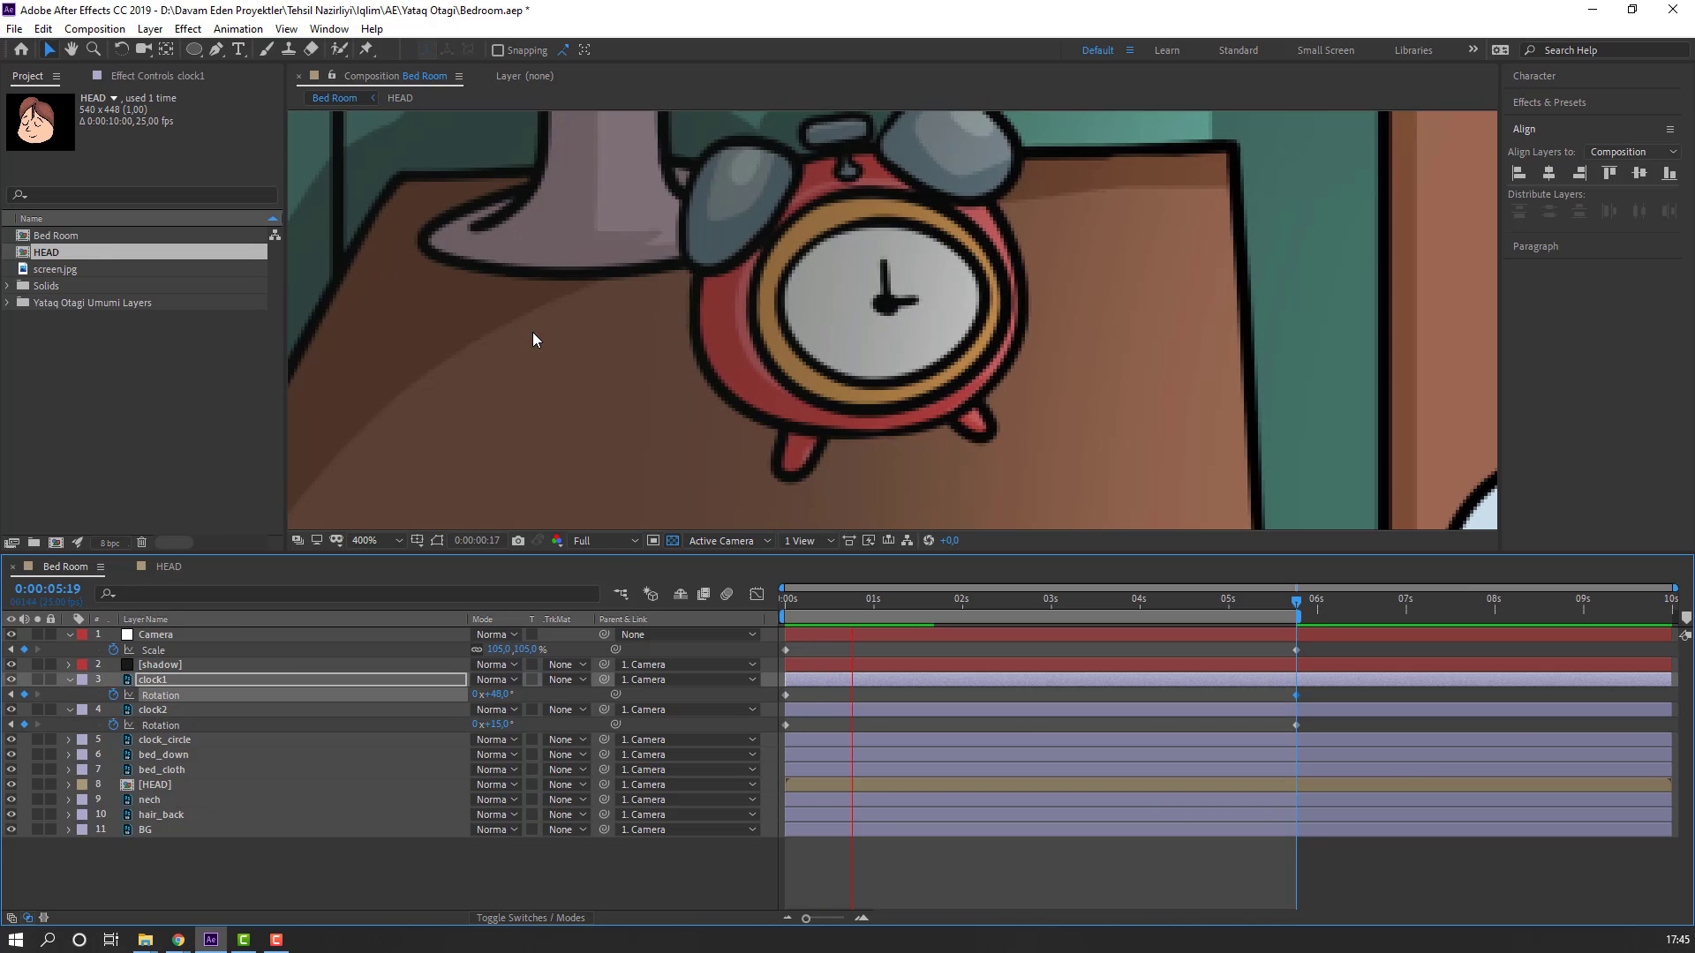
scroll(529, 338, down, 2)
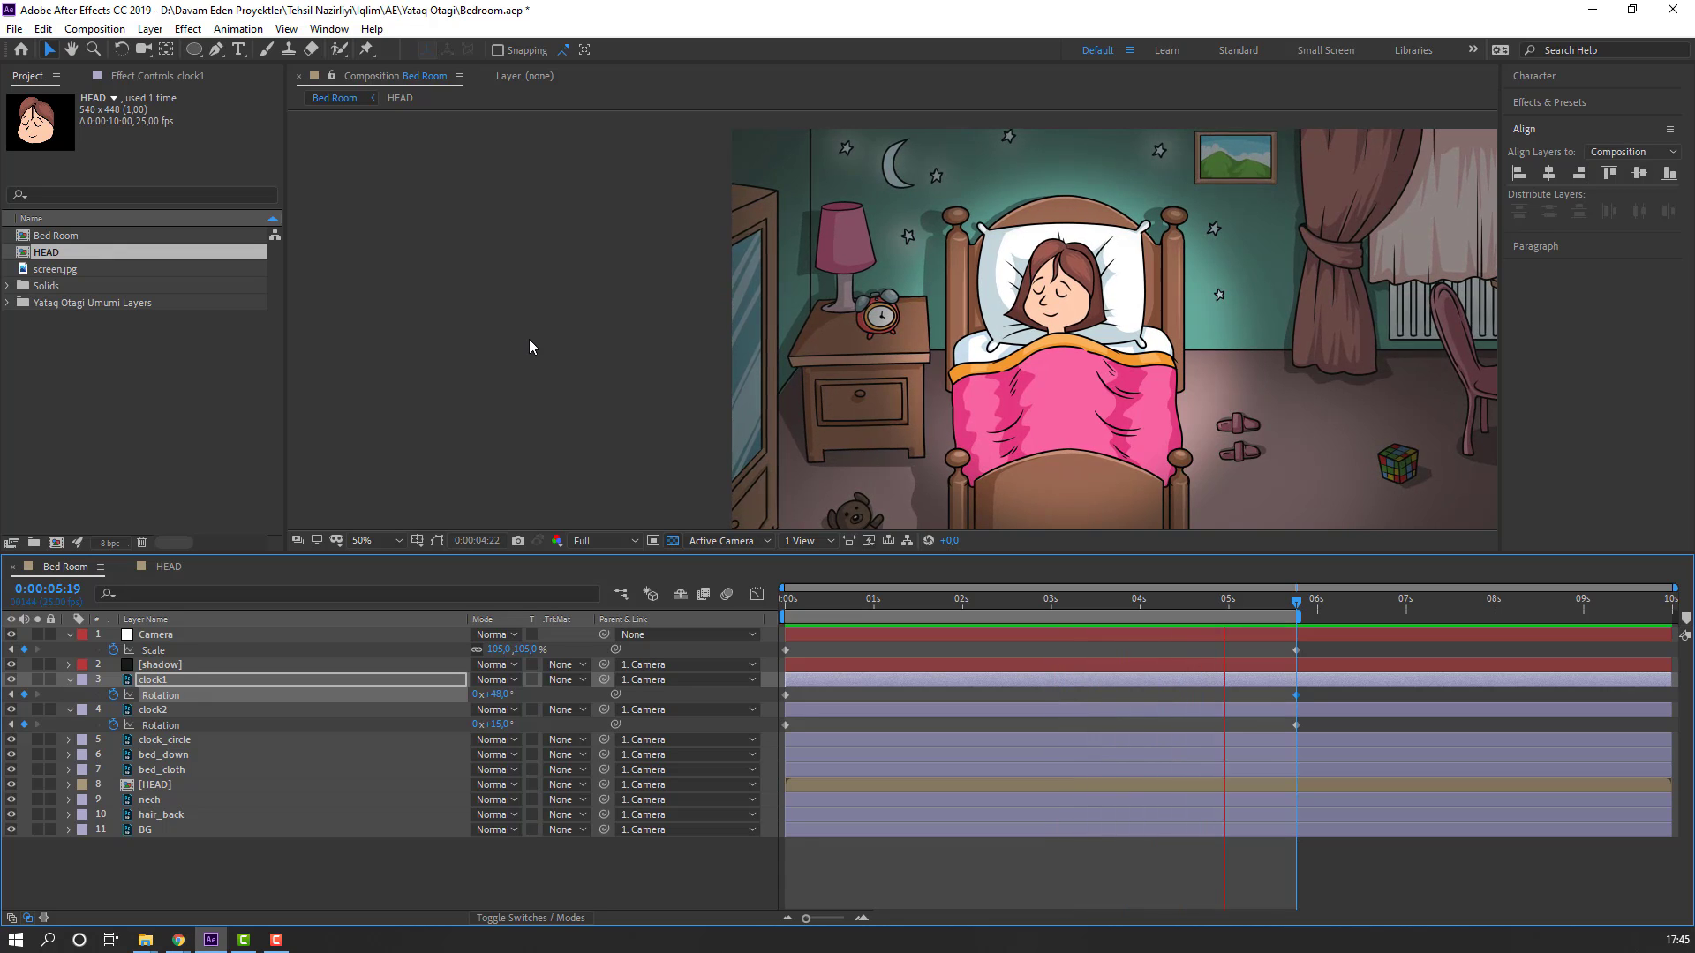
key(space)
key(space)
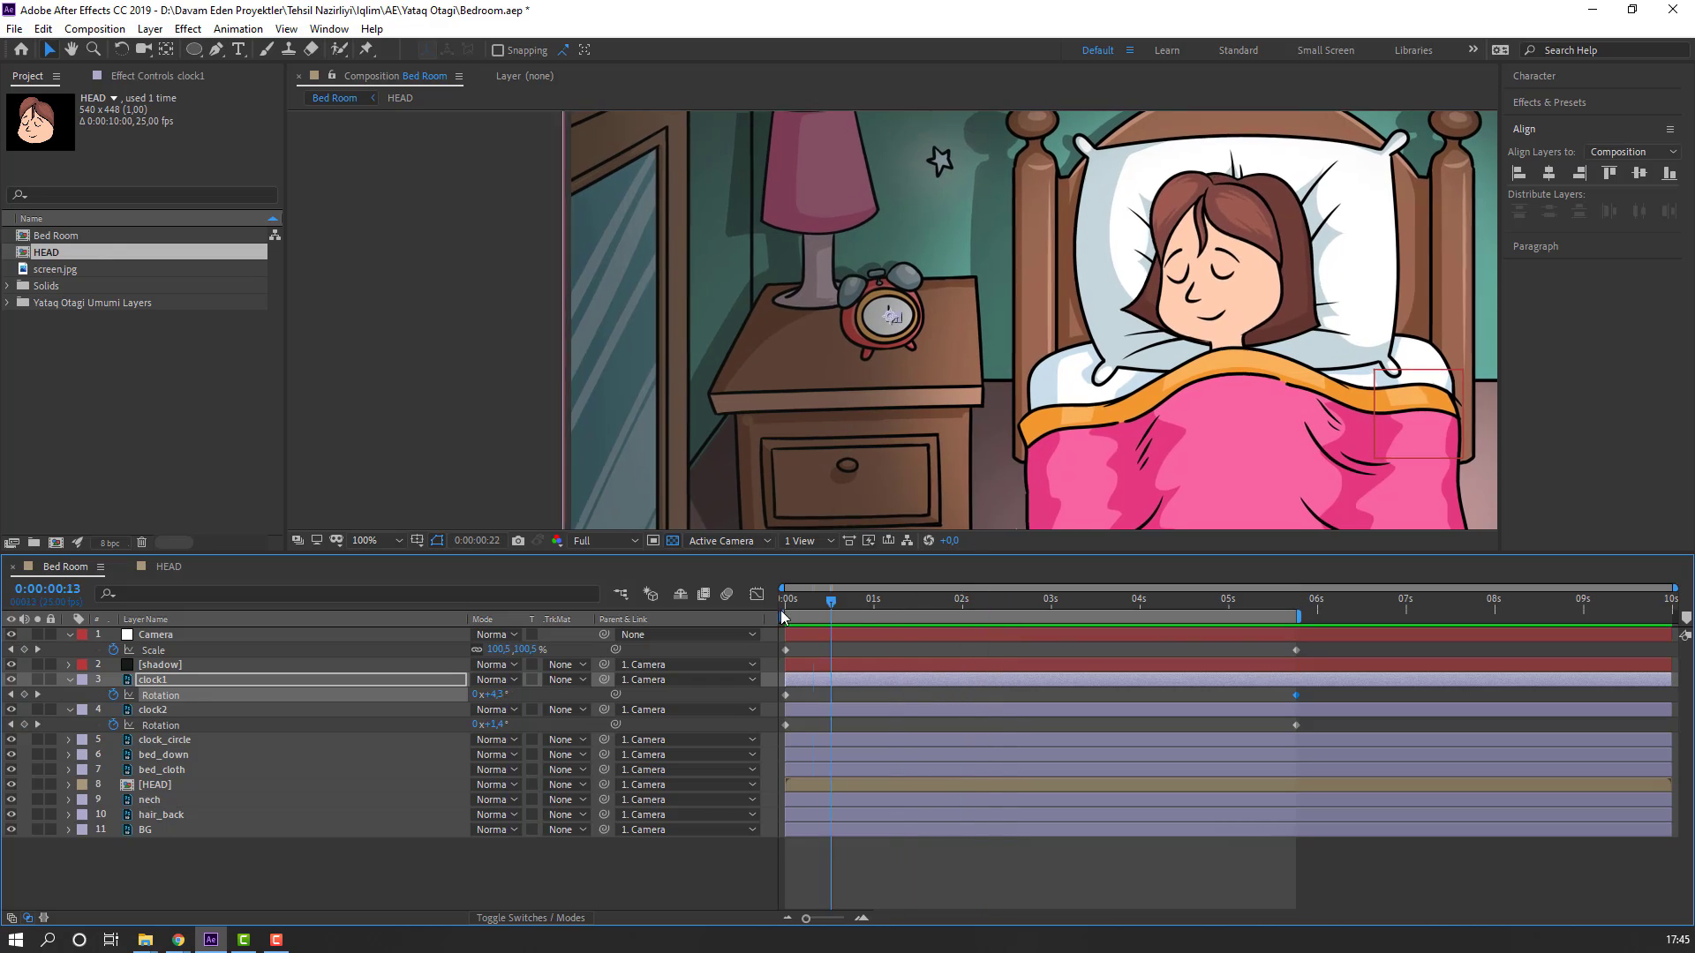
Step: Keyframe hair_back's position from -154.1, -202.8 at 0:00:00:06 to -163.1, -202.8 at 0:00:01:00
click(784, 600)
click(168, 817)
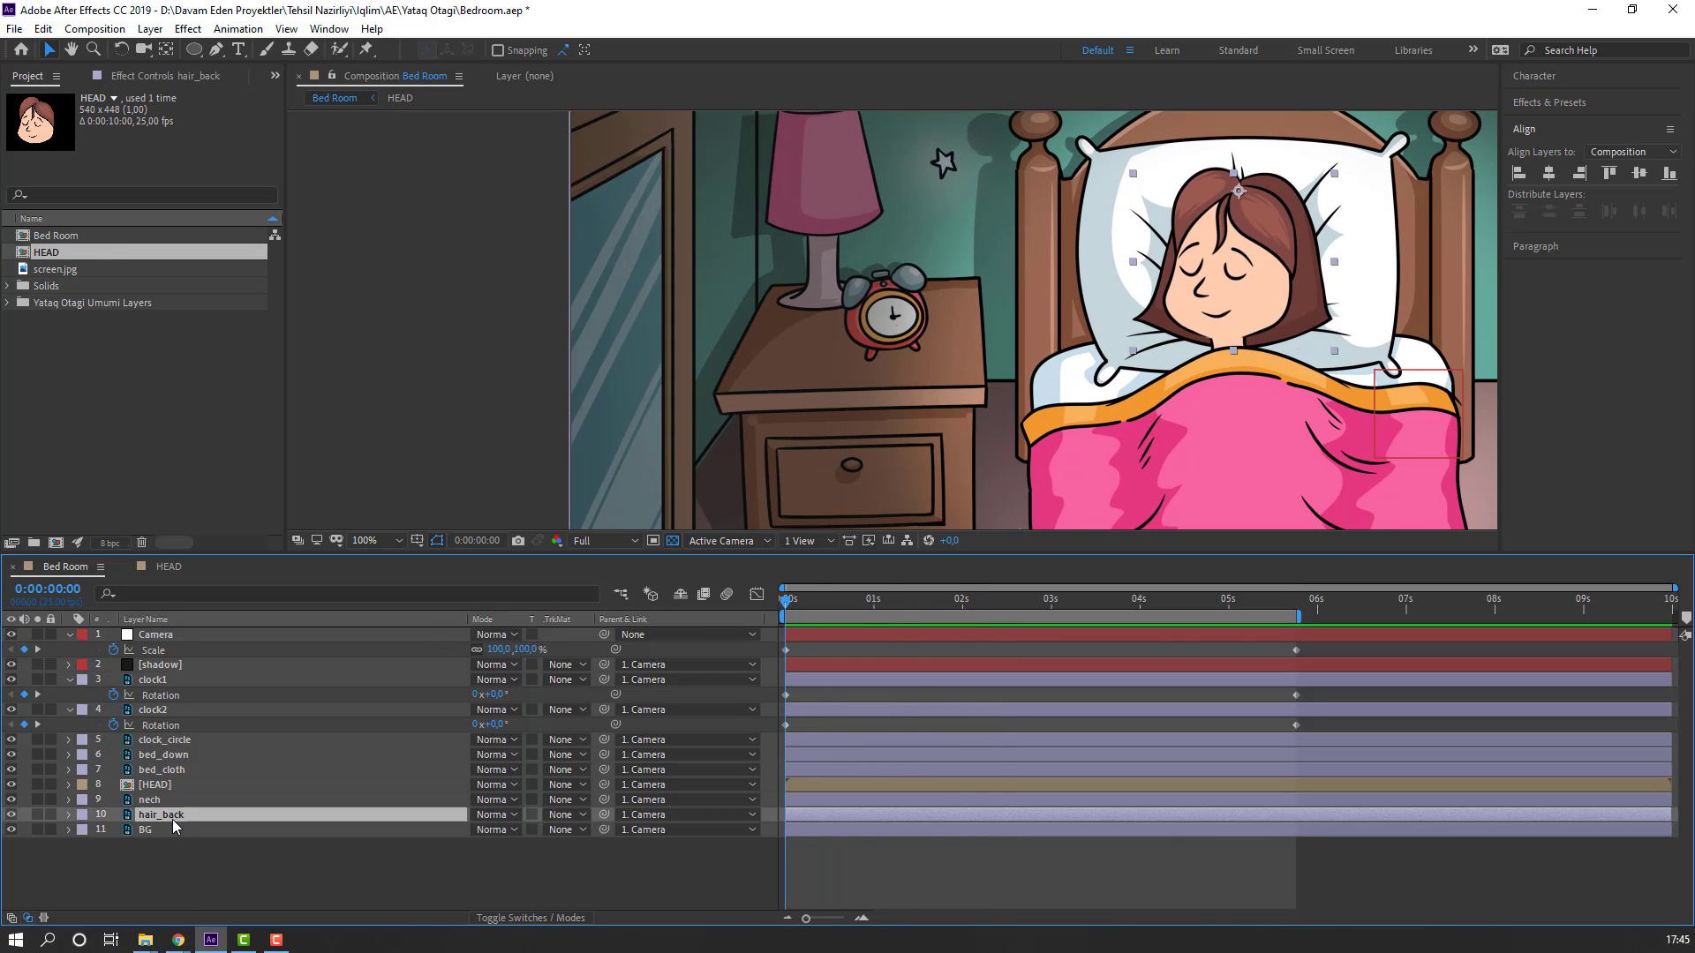
key(r)
click(802, 611)
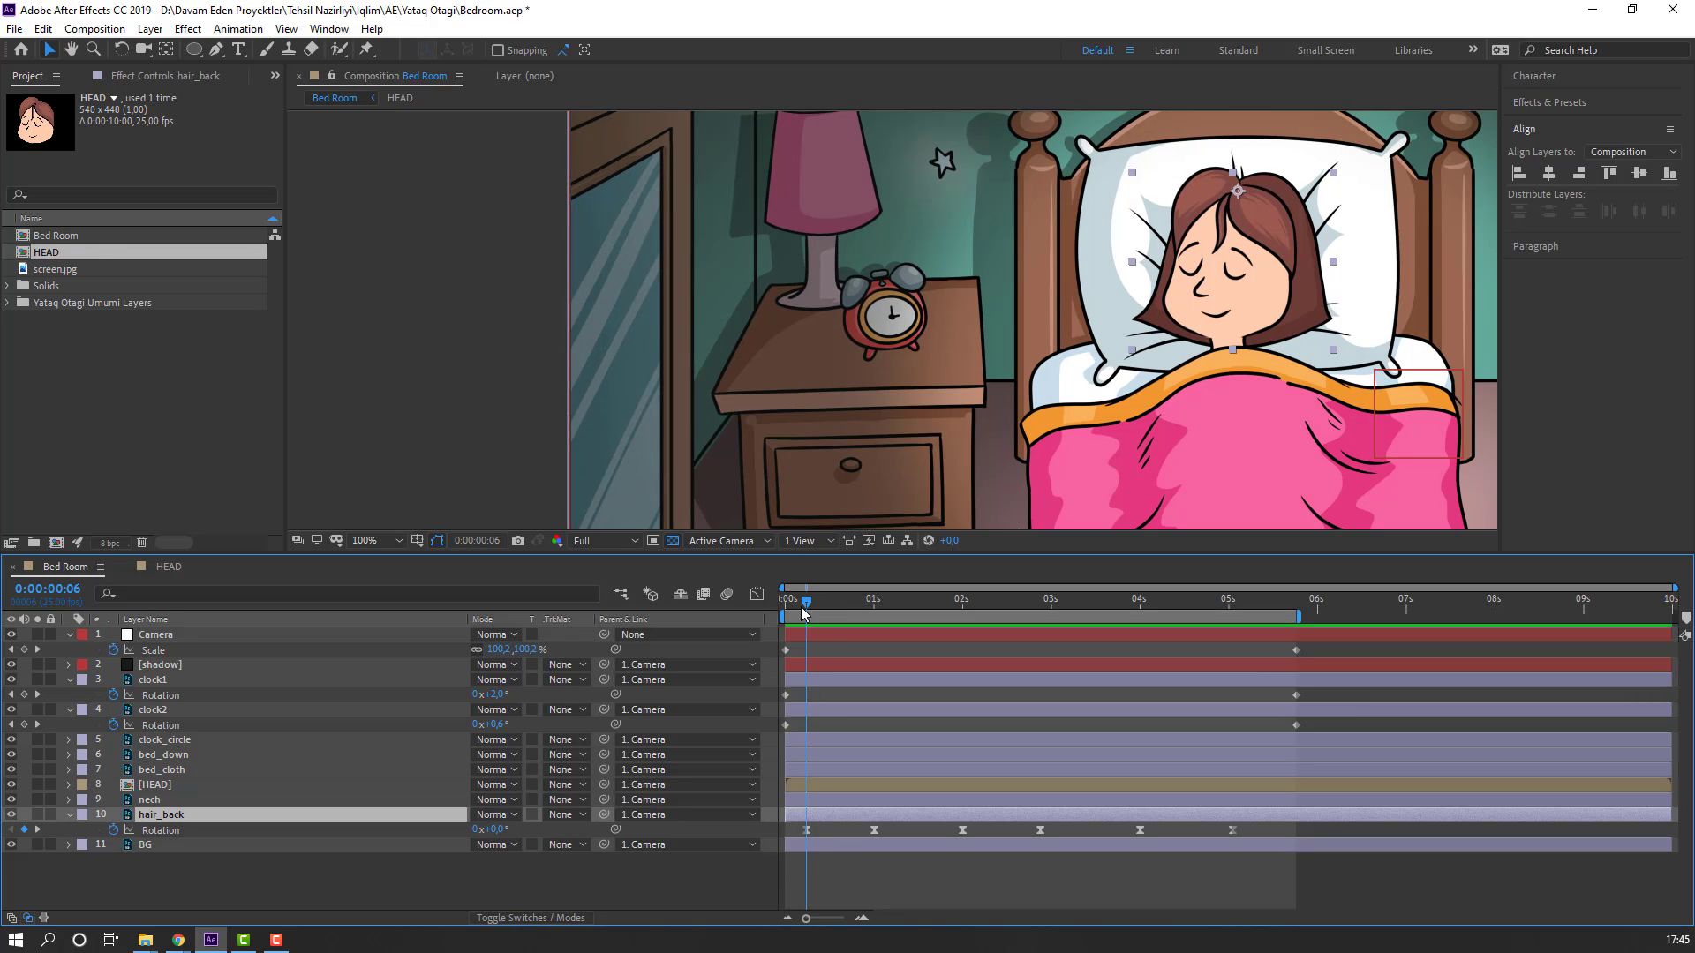
key(shift+p)
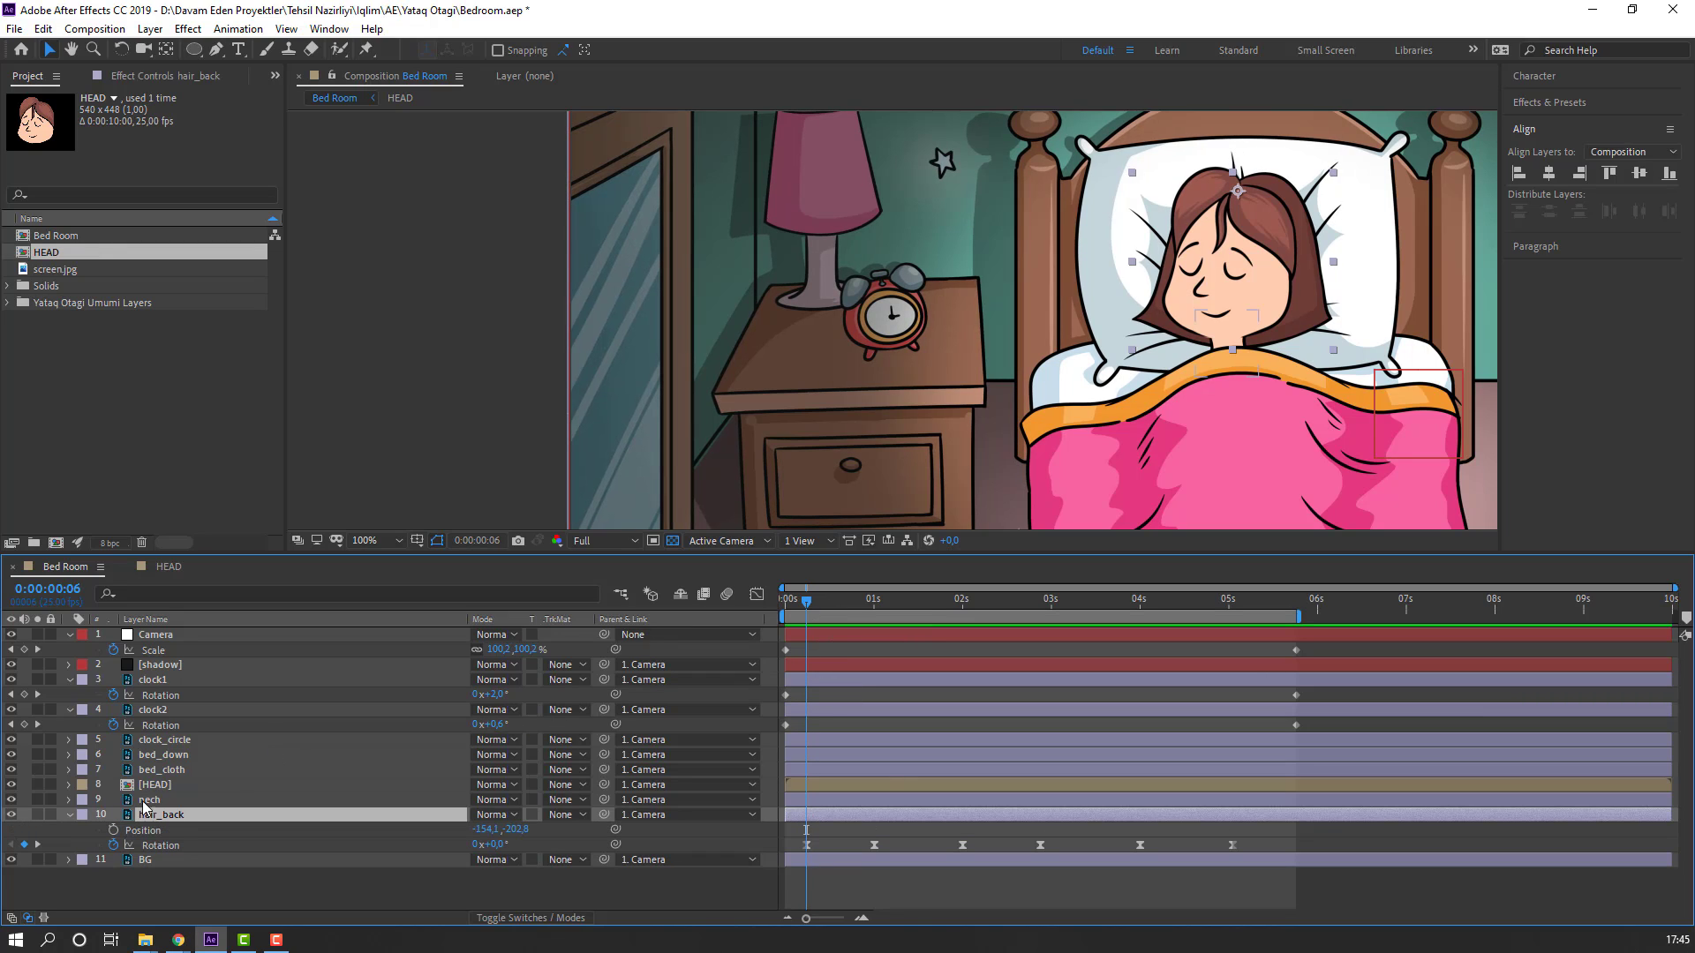
click(113, 830)
drag(823, 601, 874, 611)
drag(490, 830, 517, 830)
Step: Preview the back hair's sideways shift between its first two position keyframes
click(805, 606)
drag(805, 606, 867, 604)
key(space)
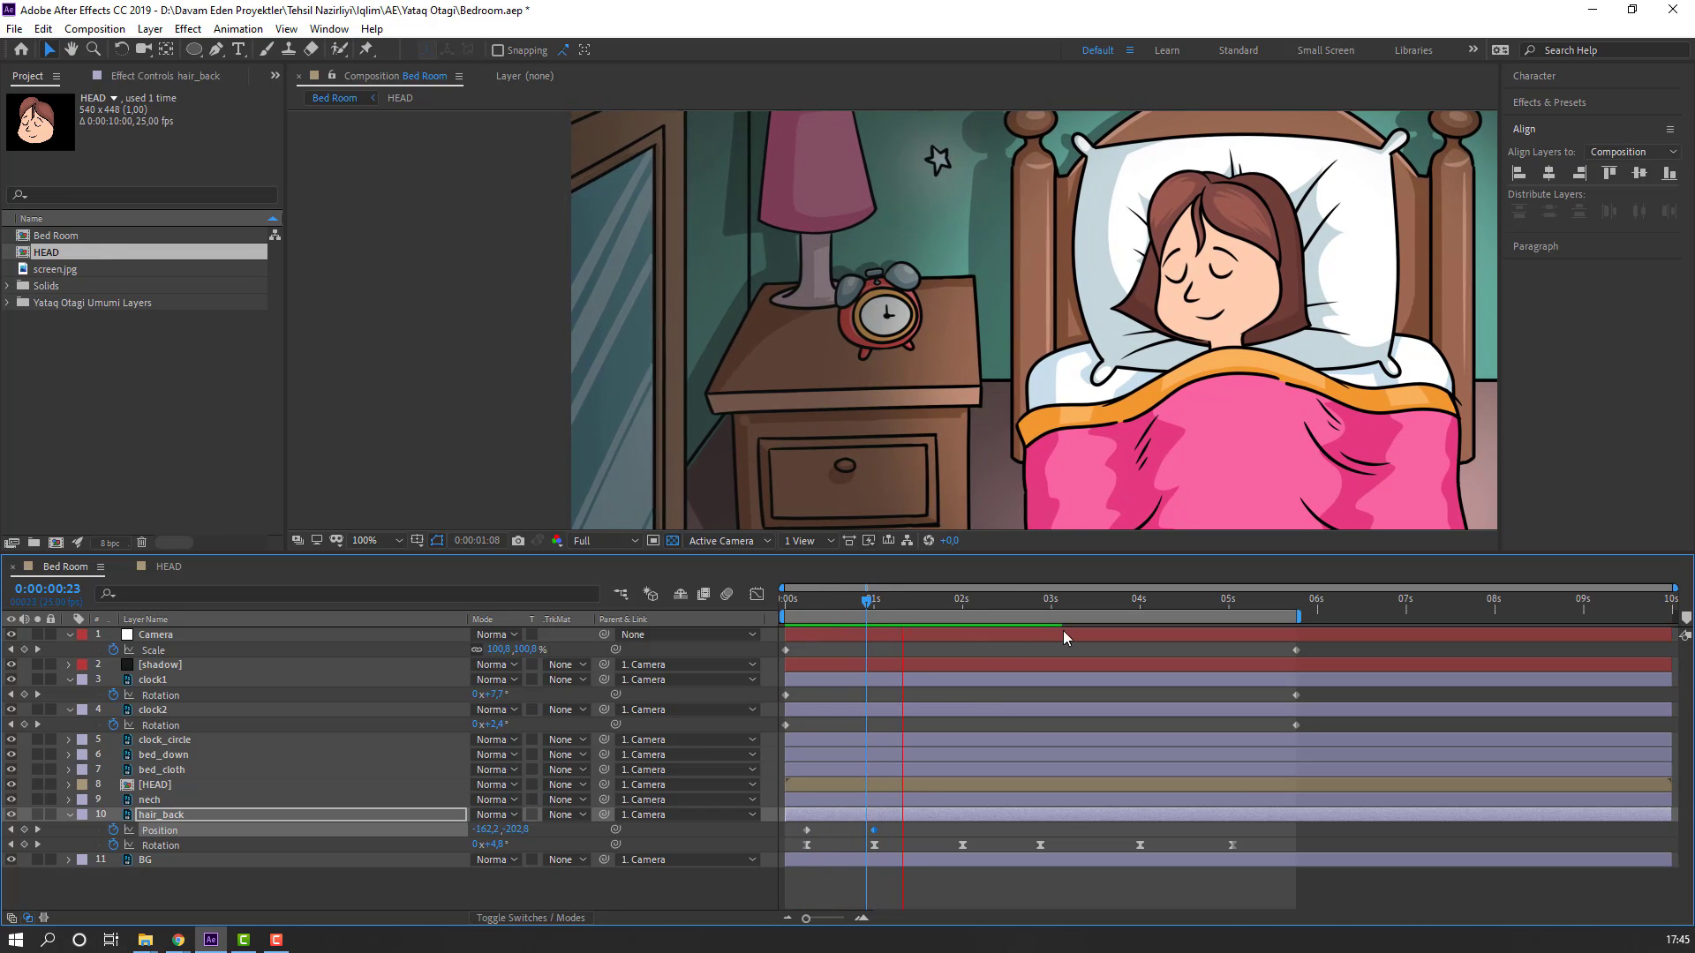
Step: Keyframe hair_back's X position as -163.1 at 0:00:02:00, -160.2 at 0:00:02:22 and 0:00:04:00, and -154.5 at 0:00:05:01
click(966, 604)
drag(964, 607, 1233, 616)
key(Right)
key(Right)
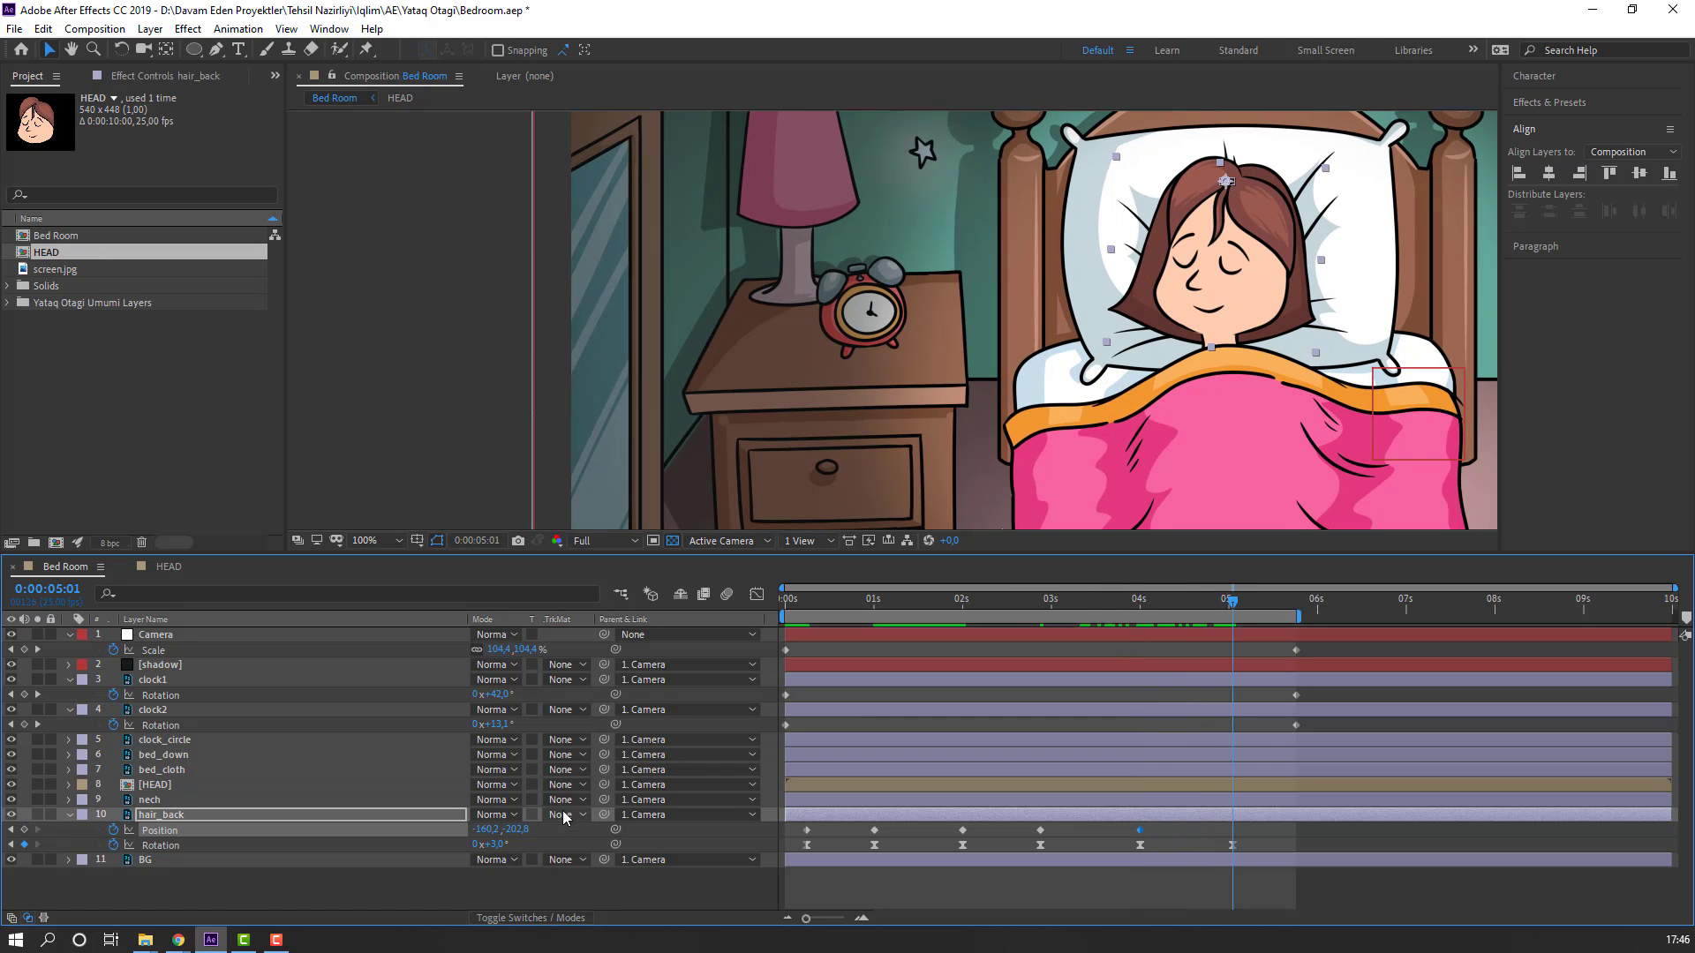
drag(549, 830, 542, 828)
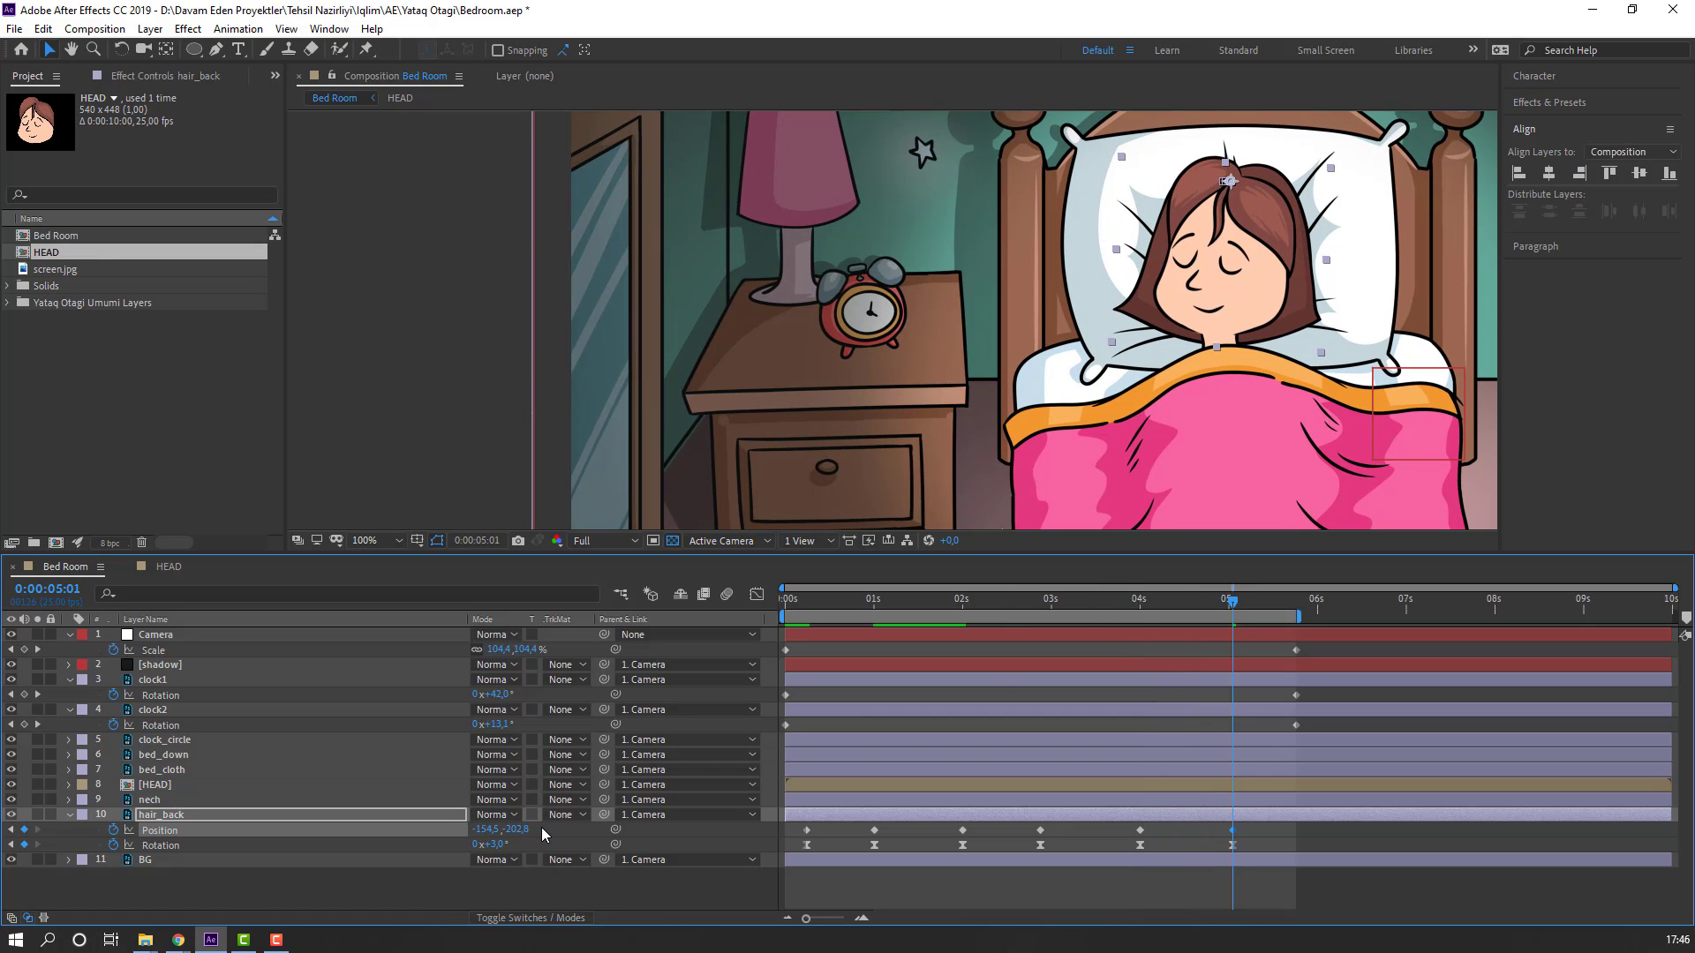
Step: Apply Easy Ease to all of hair_back's position and rotation keyframes
drag(1258, 819, 784, 835)
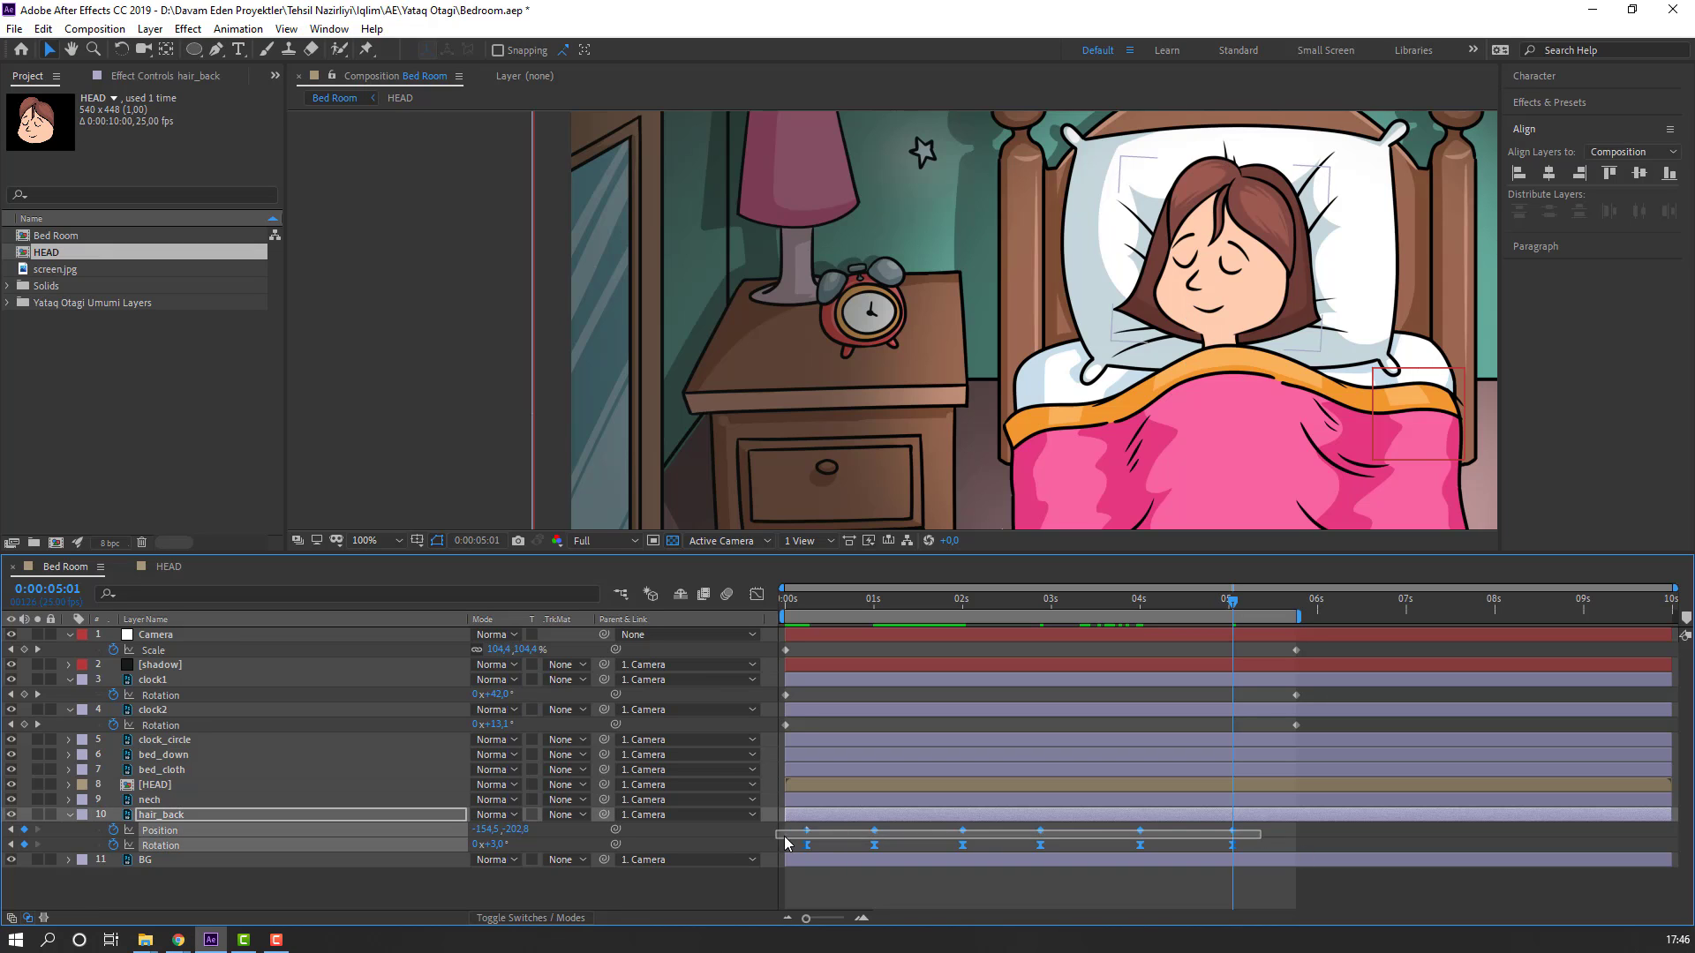
right_click(807, 829)
mouse_move(973, 819)
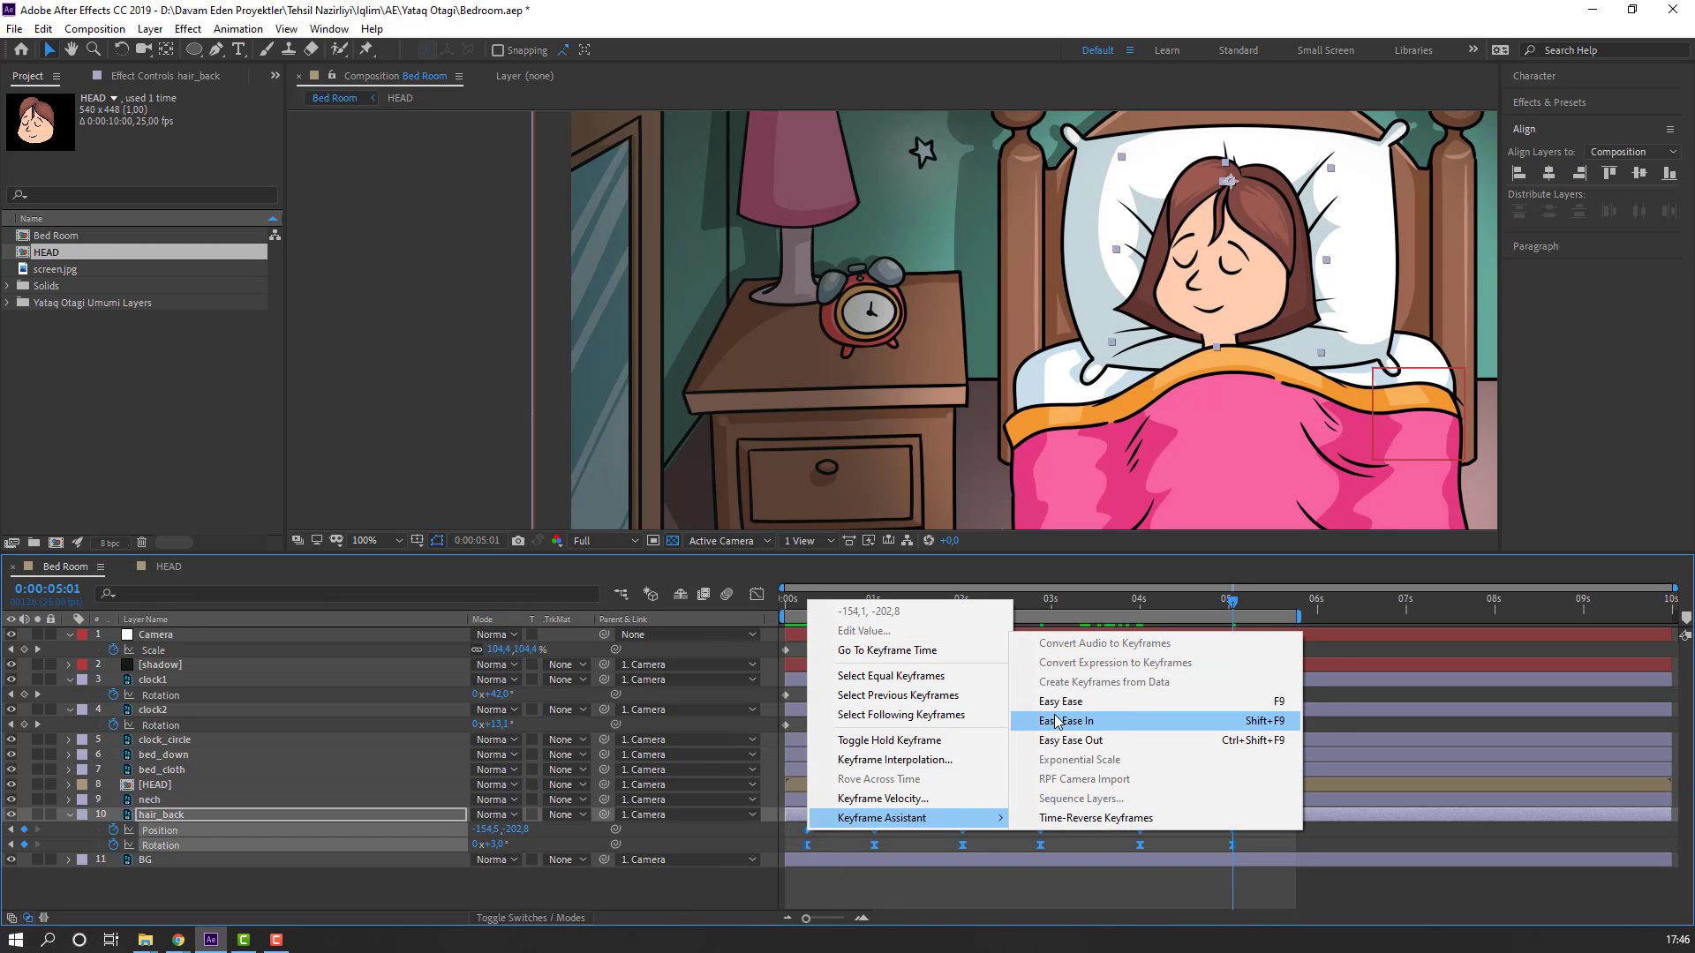
click(1073, 701)
click(734, 875)
Step: Preview the eased back hair movement, both close up and across the bedroom scene
key(space)
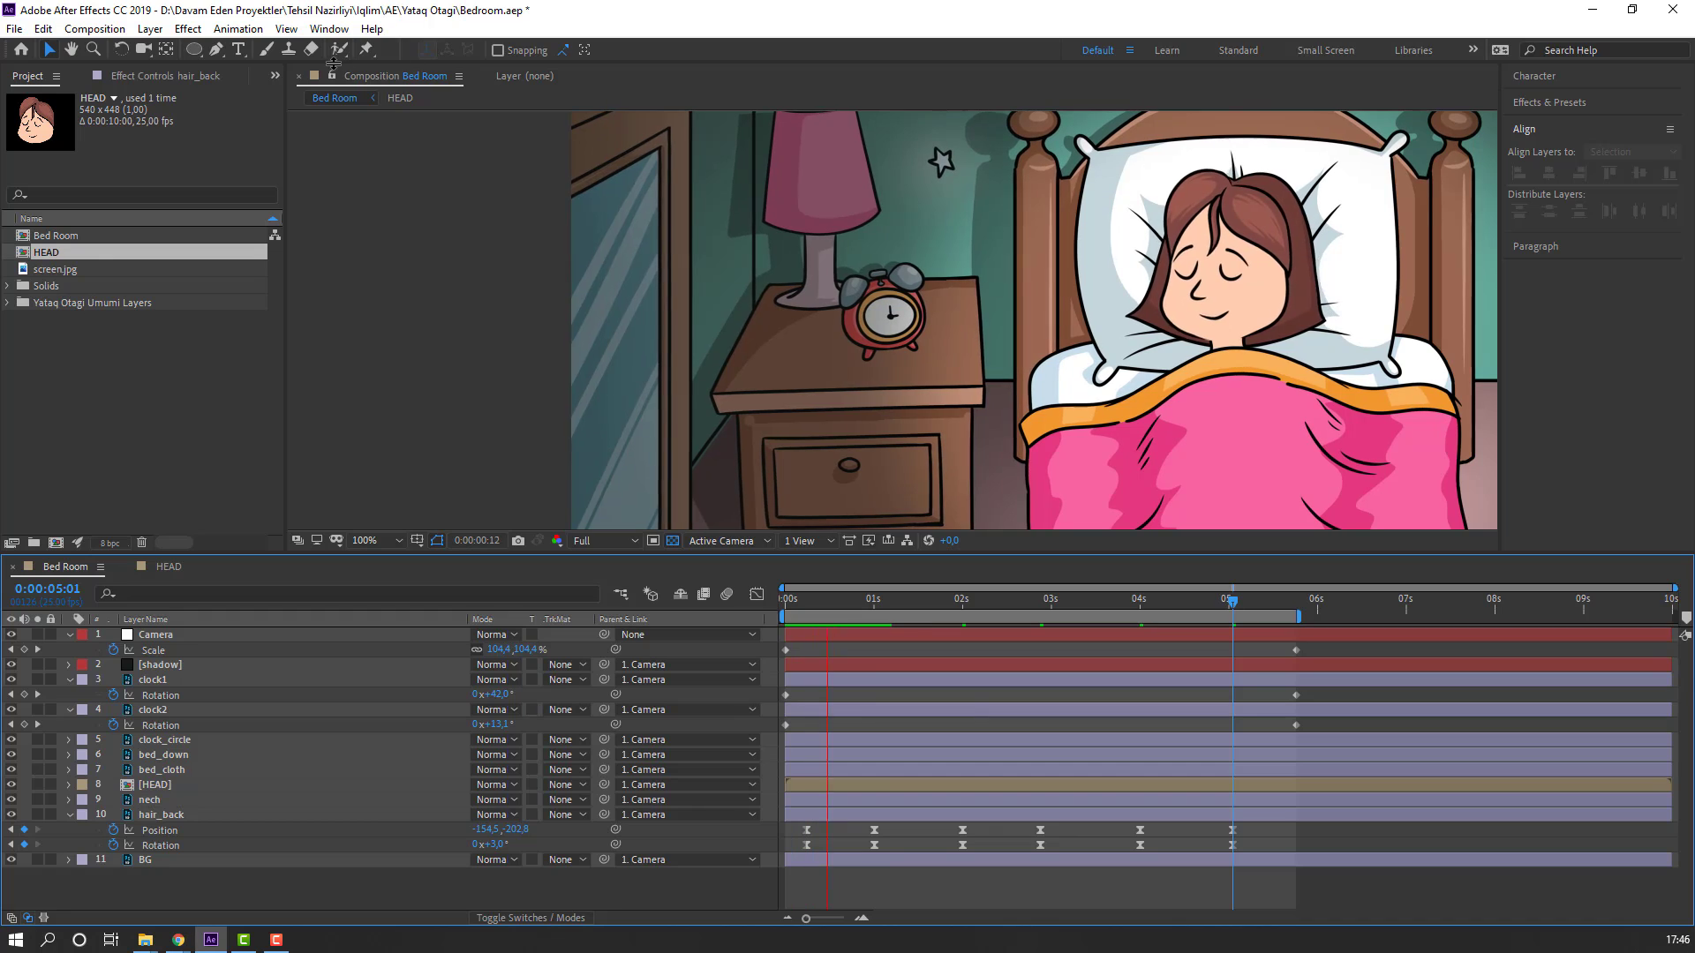
key(comma)
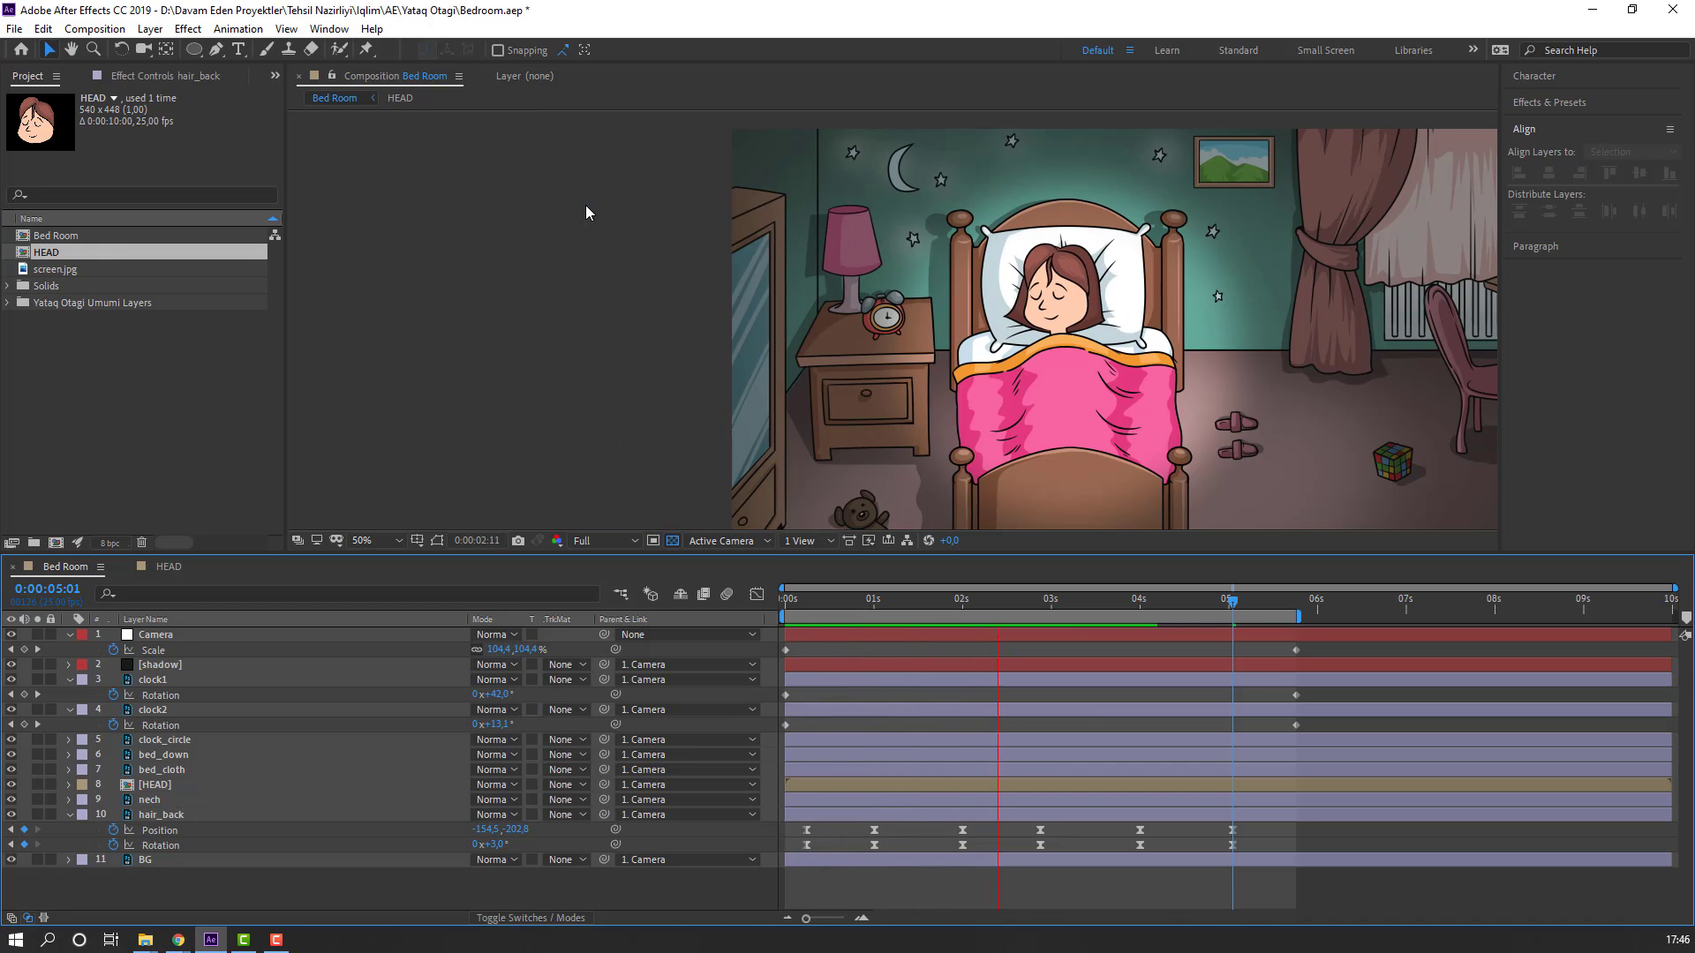
click(1099, 604)
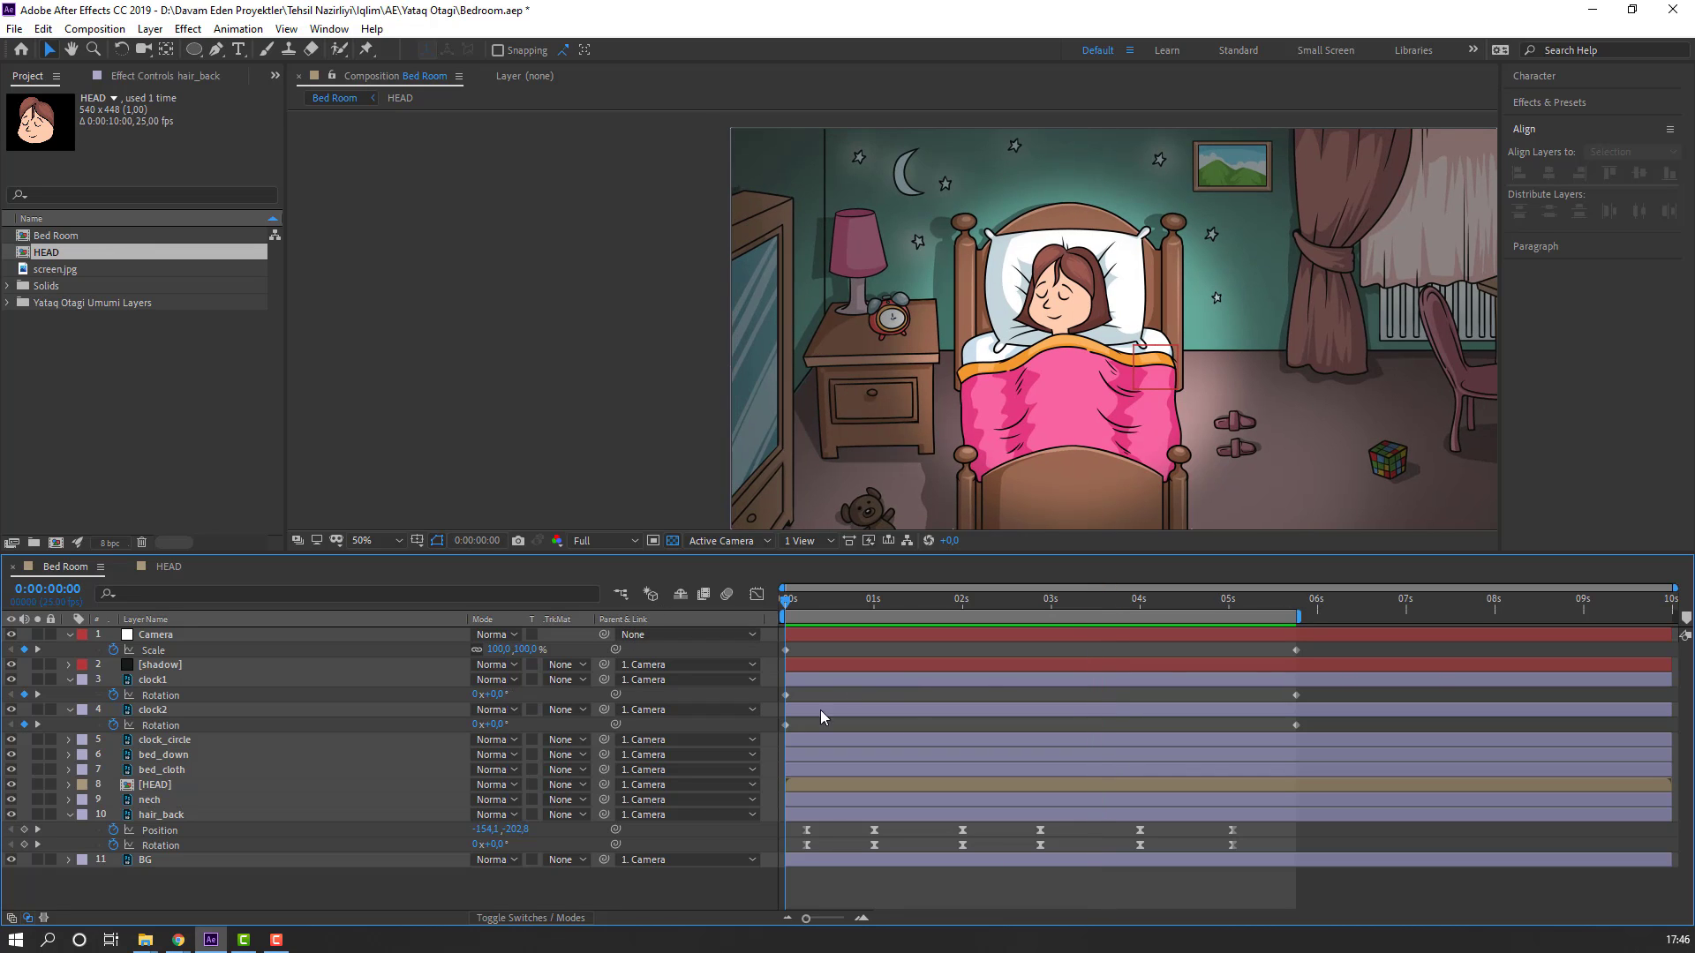
Step: Open the HEAD composition at 0:00:00:06 and set a first position keyframe on the Face Control null
drag(794, 602, 808, 604)
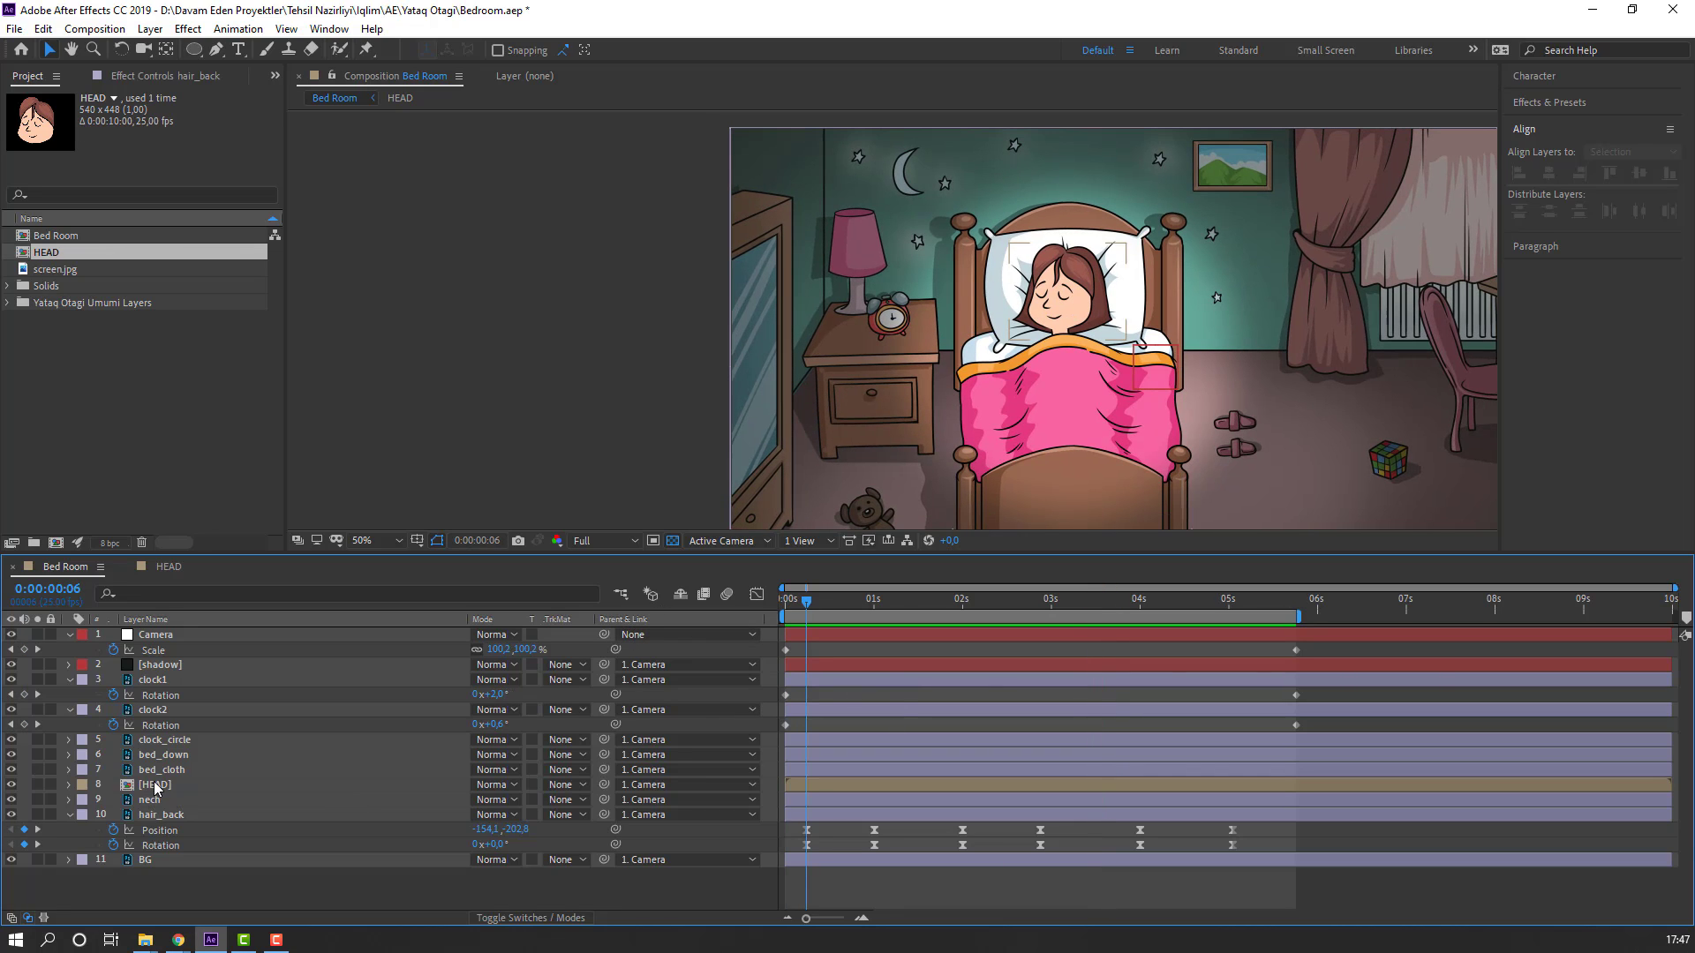
double_click(155, 785)
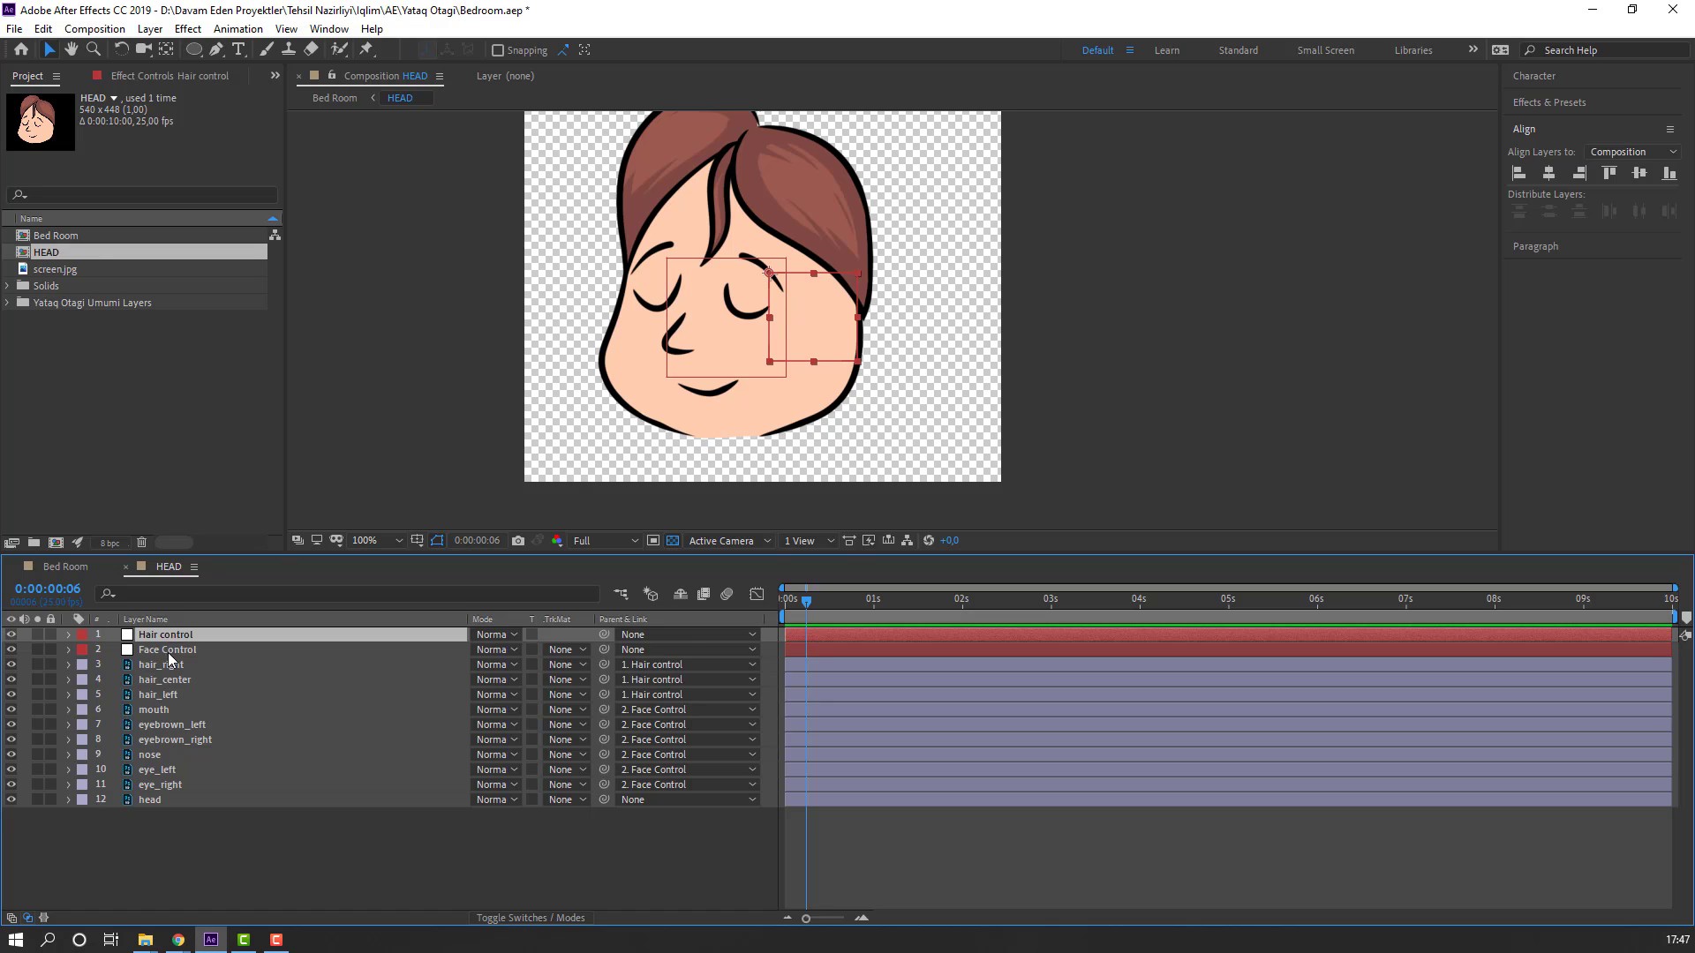
click(167, 651)
key(p)
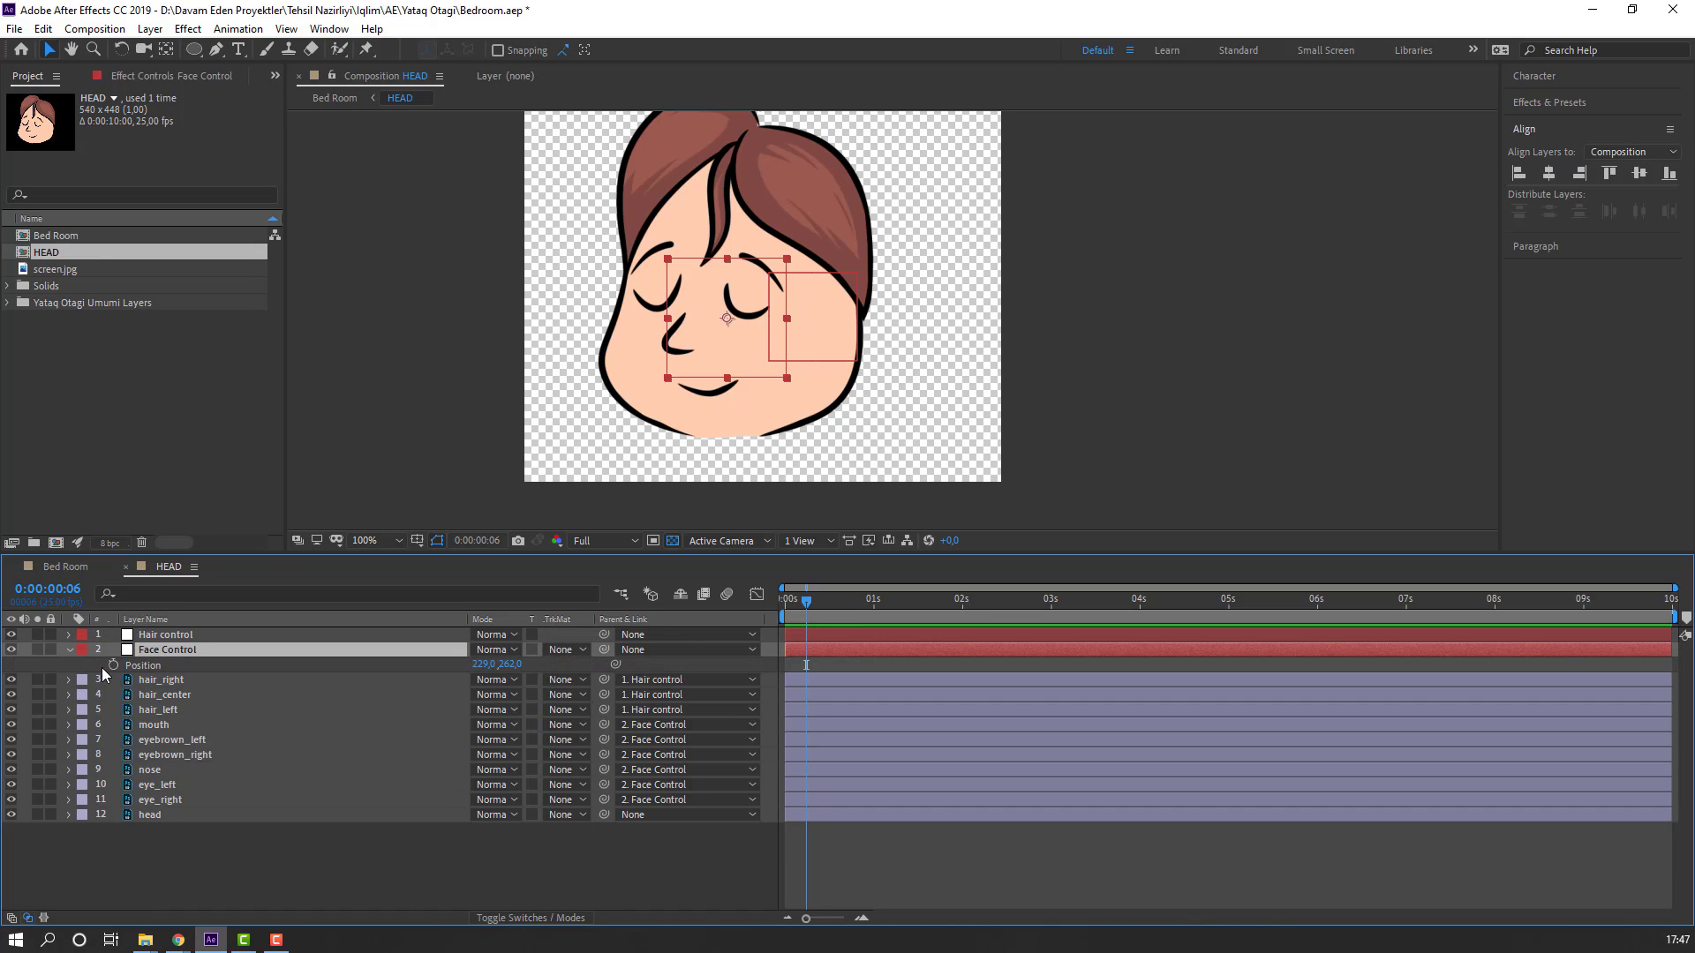
Step: Match the head turn at 0:00:01:00 by moving Face Control down and sideways to about 221, 276
click(64, 567)
drag(810, 604, 877, 602)
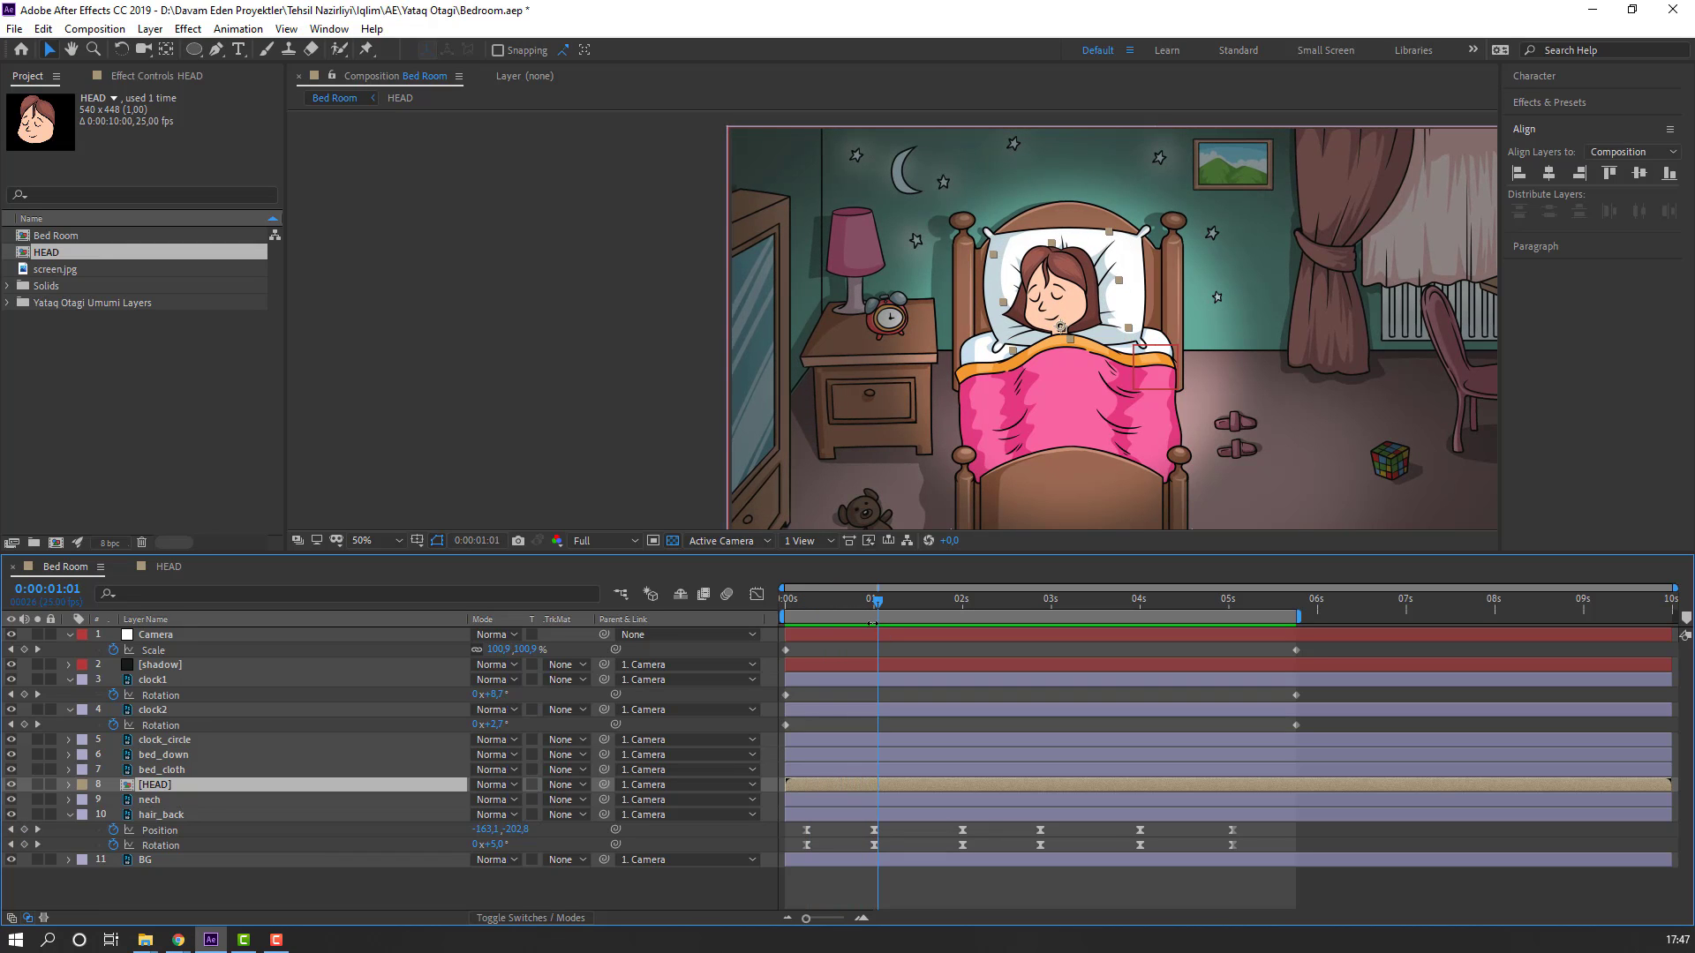
drag(878, 609, 863, 609)
click(168, 567)
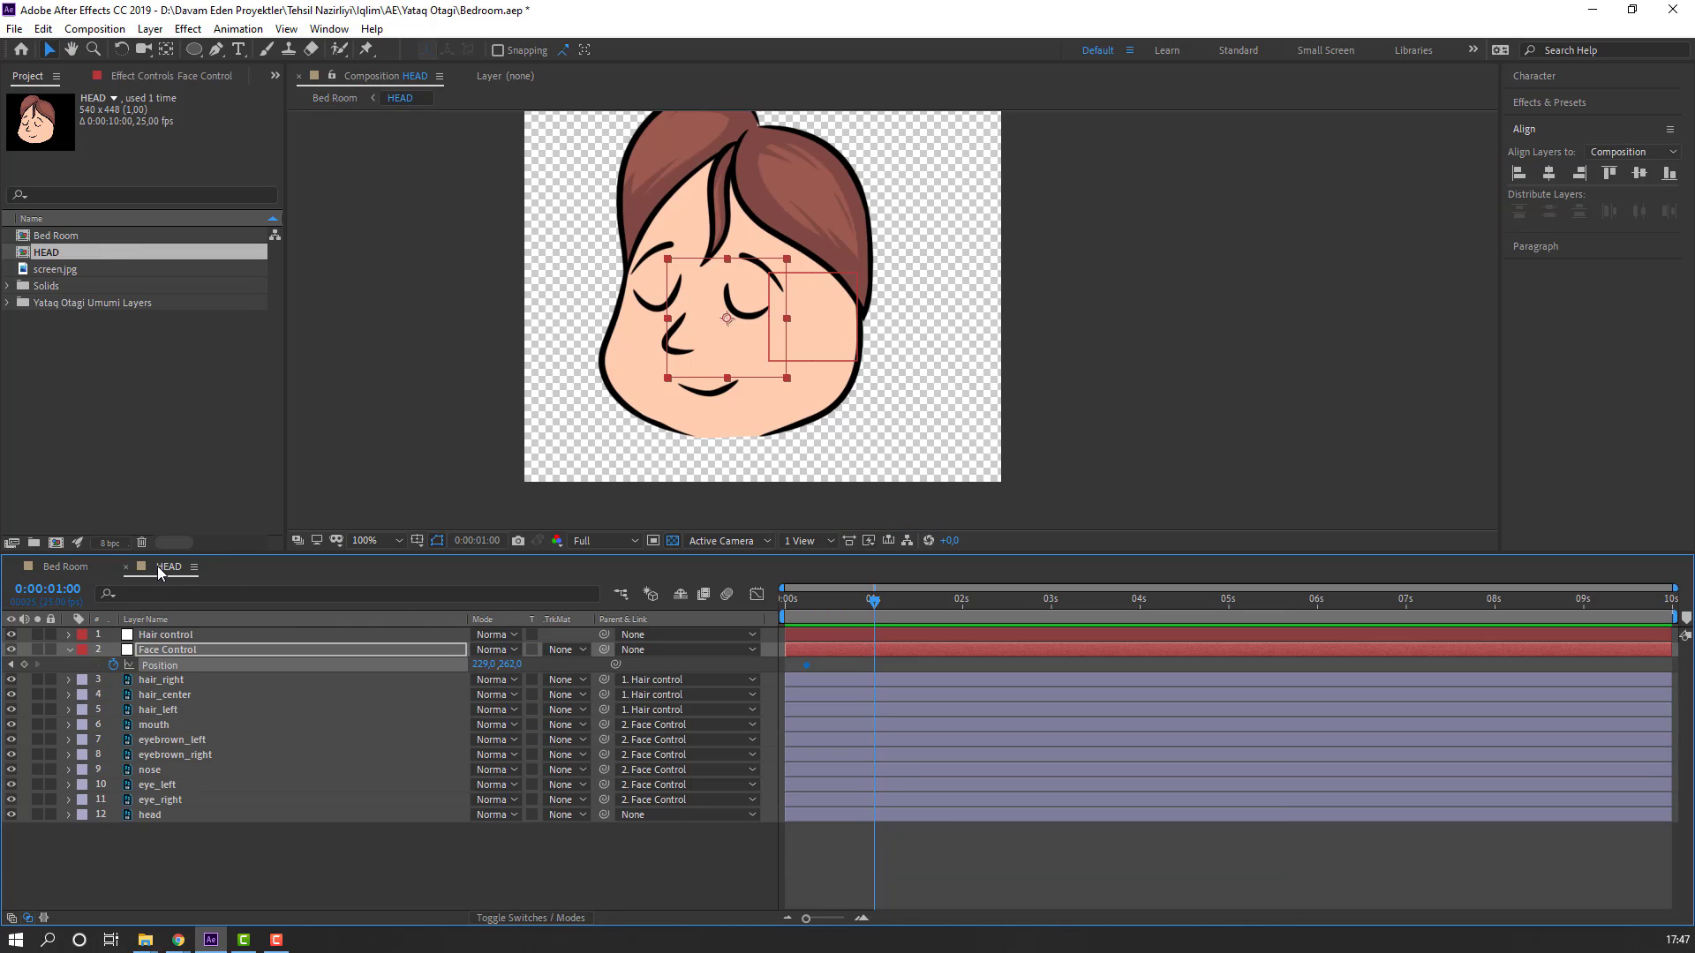
drag(759, 323, 747, 338)
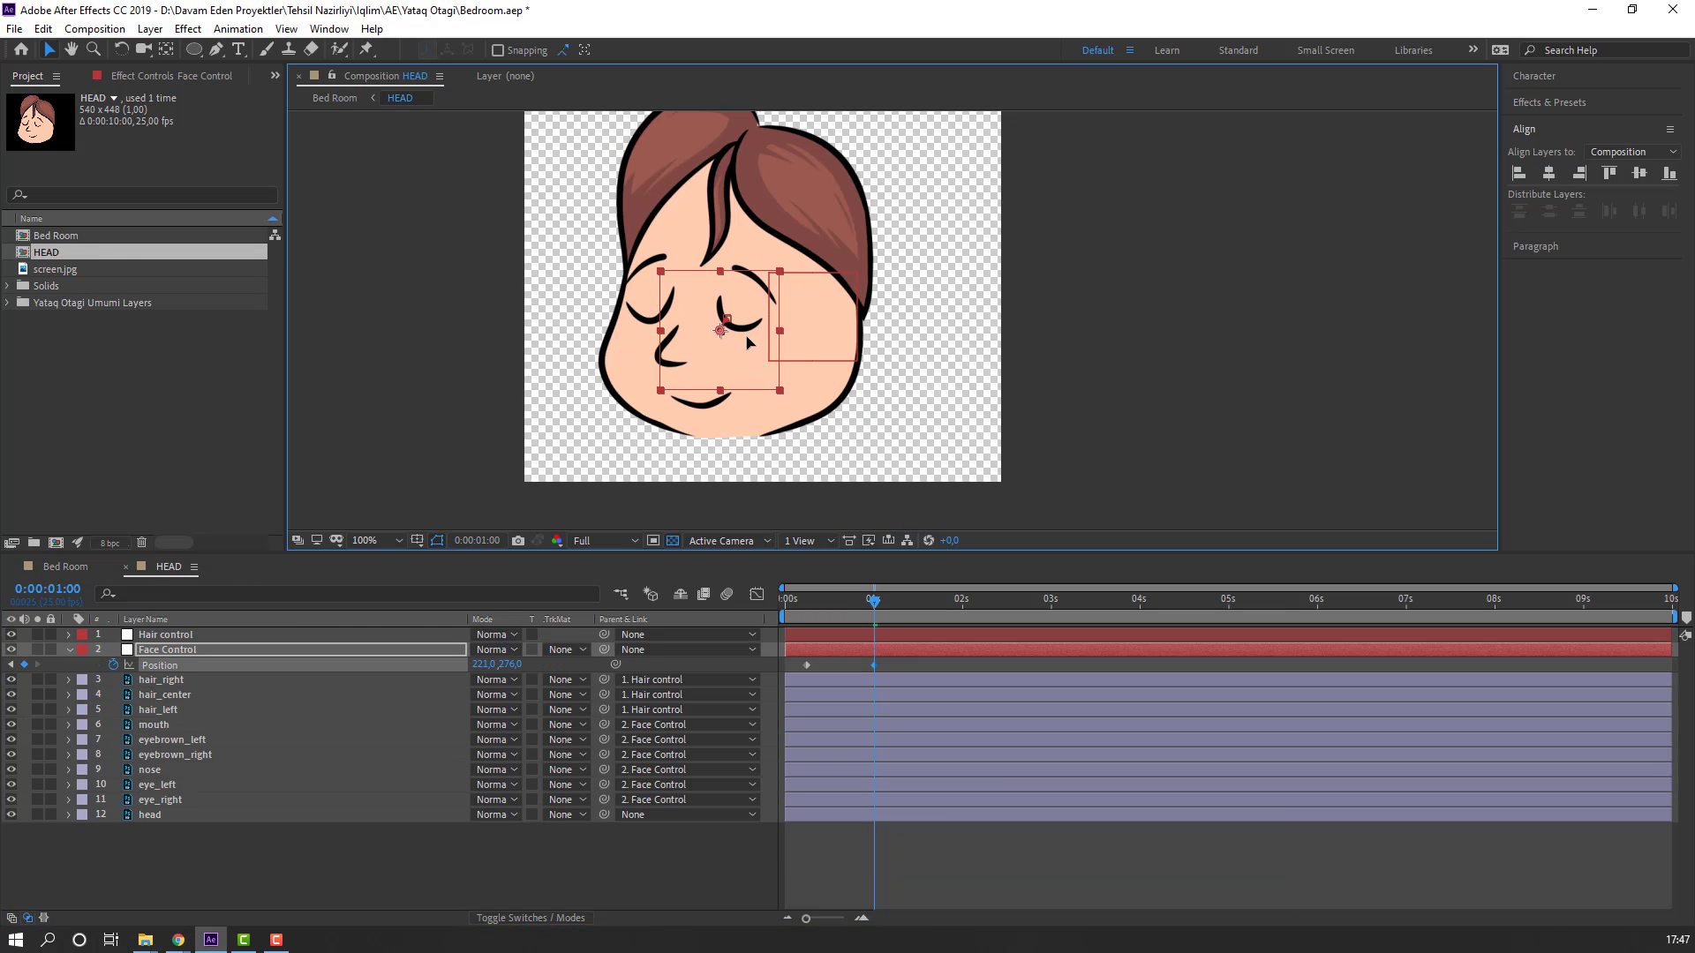
Step: Hold Face Control's position with a keyframe at 0:00:02:00, in line with the matching hair_back keyframe
click(26, 564)
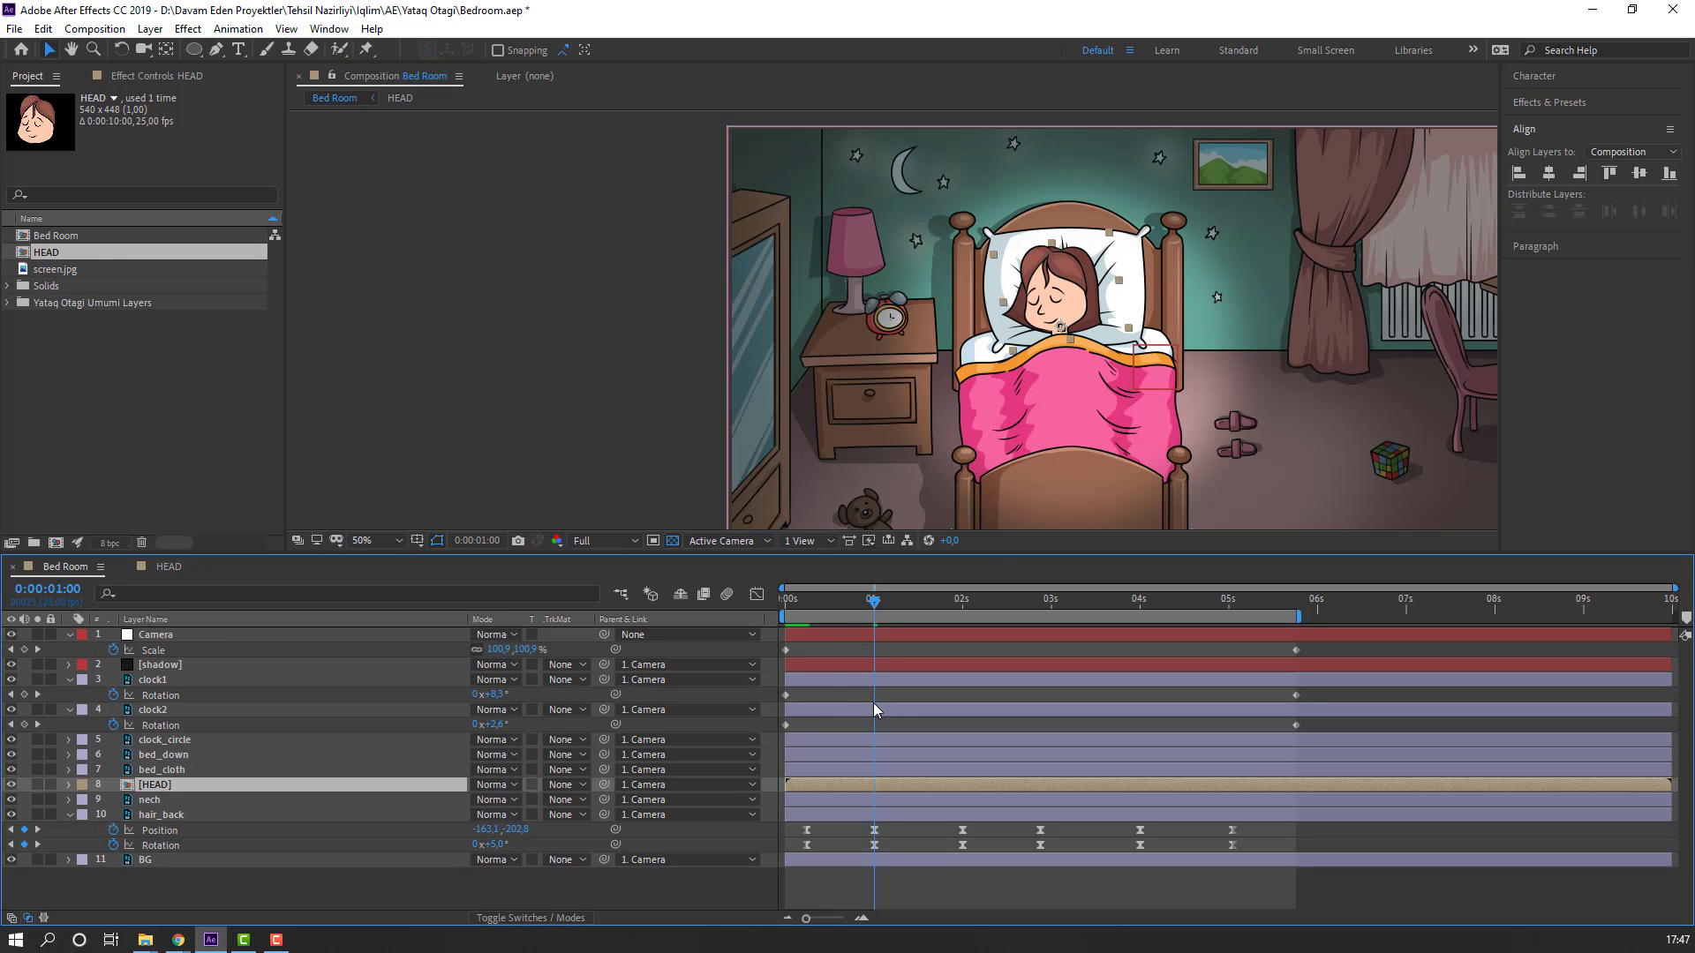
drag(790, 610, 965, 615)
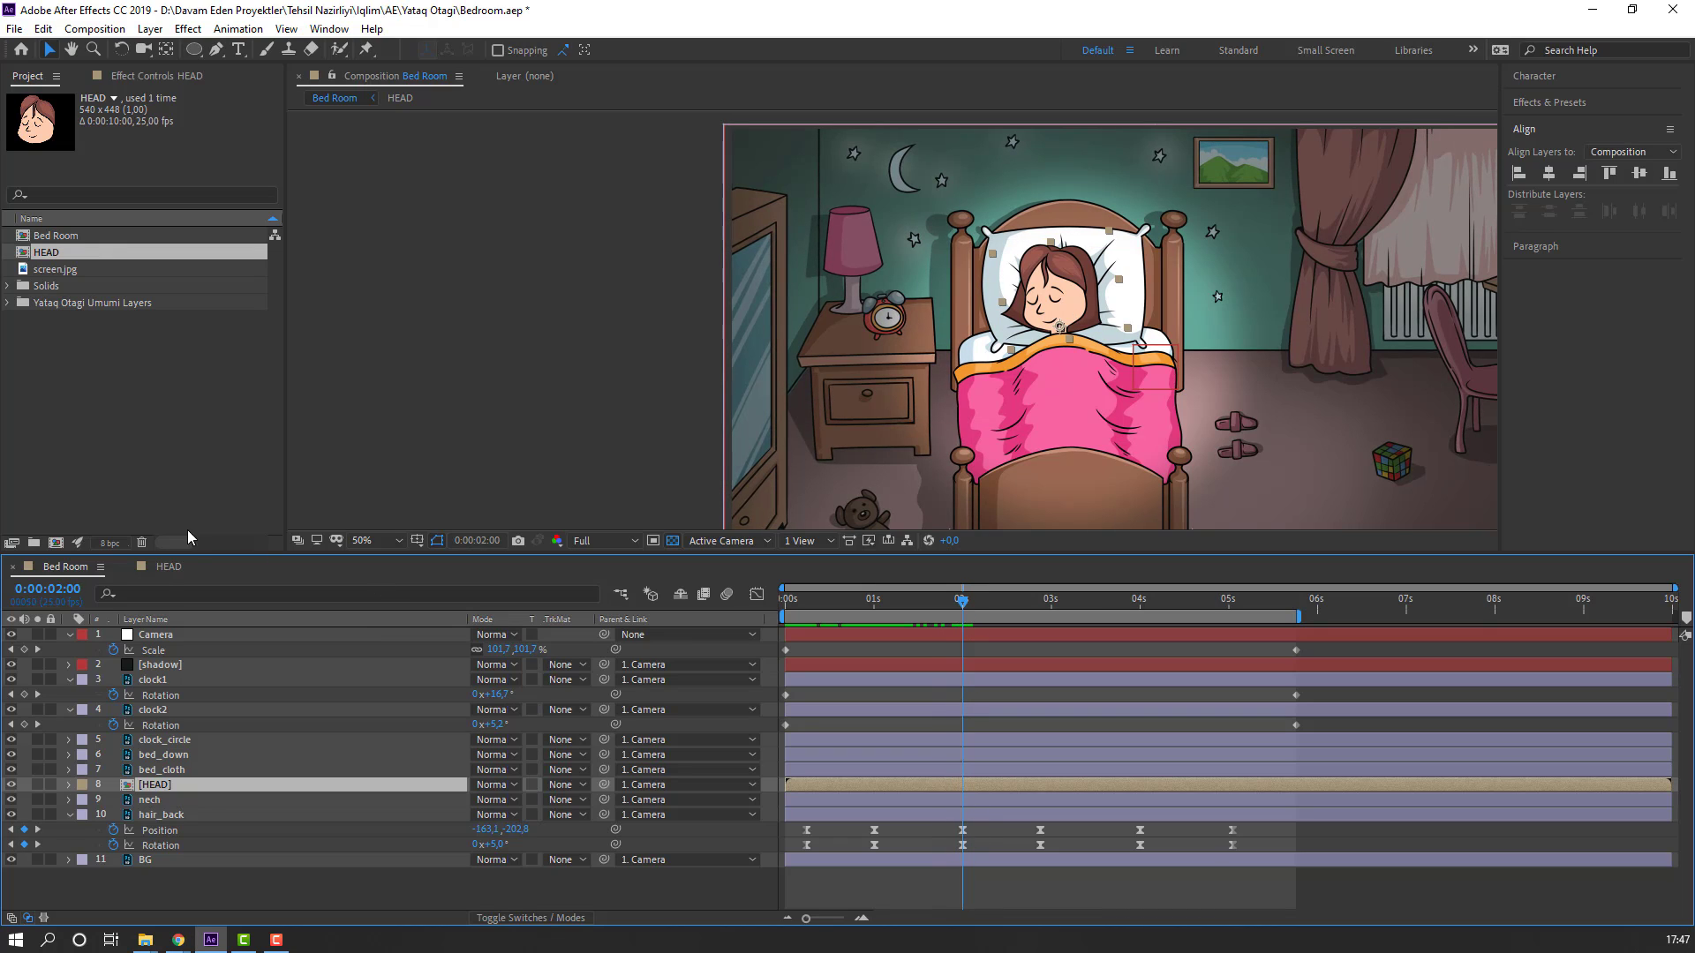
click(169, 568)
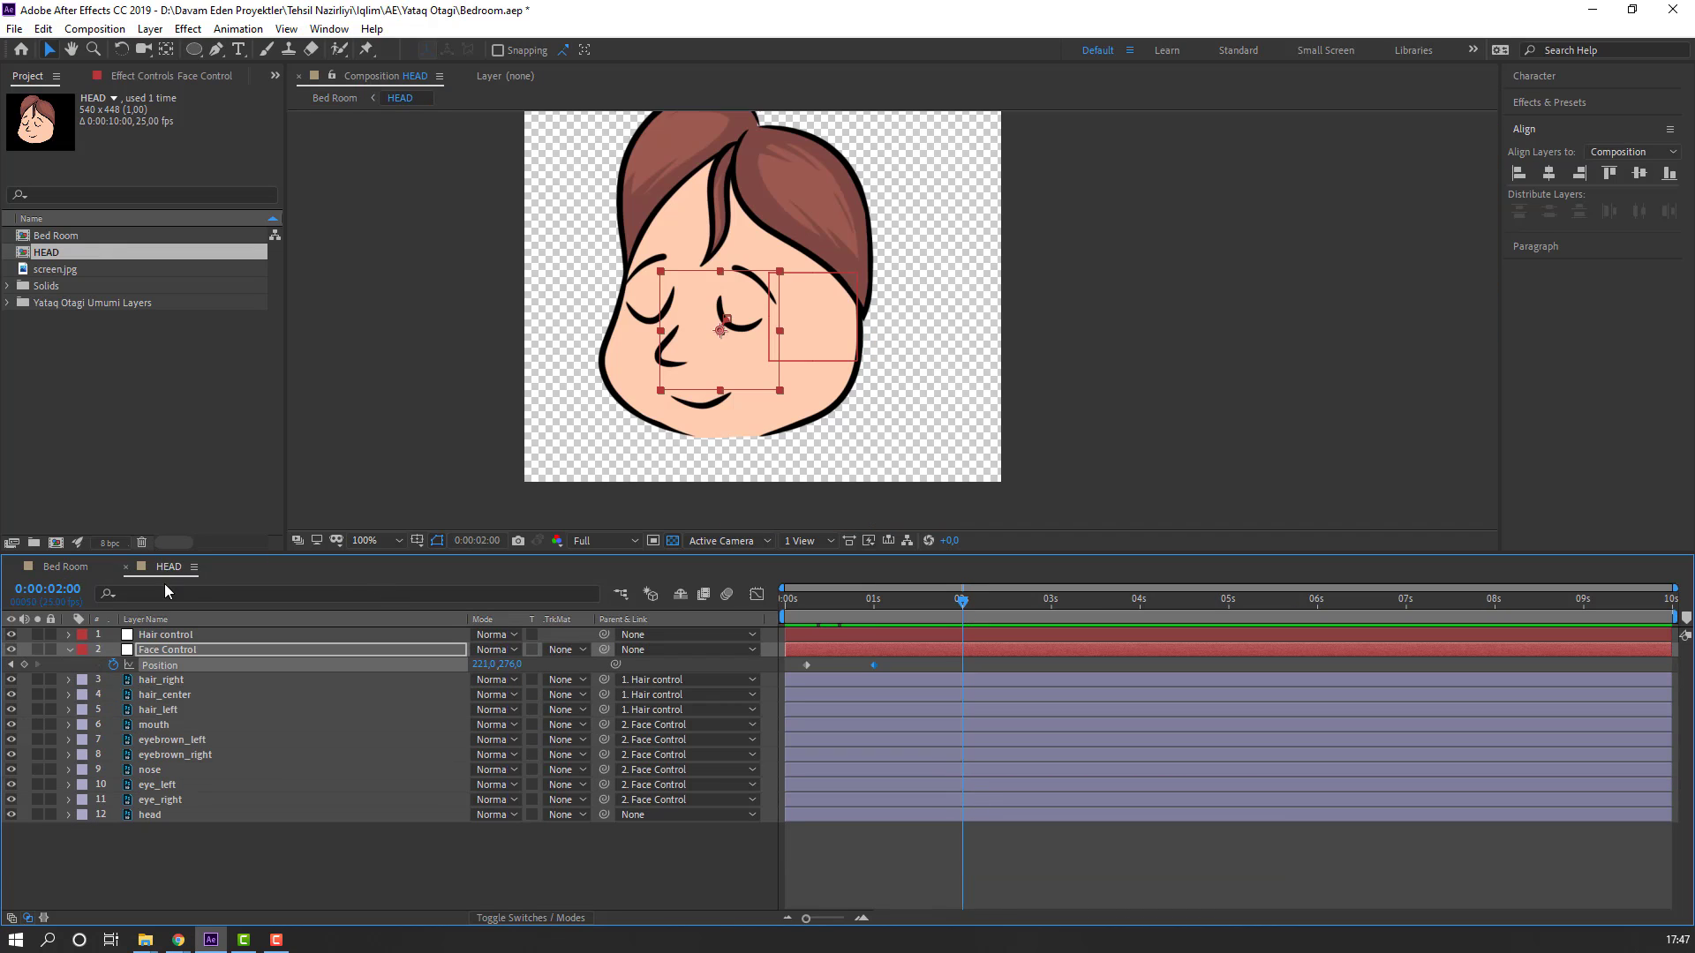
click(27, 664)
Step: Keyframe Face Control's position at about 240, 272 at 0:00:02:22, in line with the hair_back keyframe
click(71, 566)
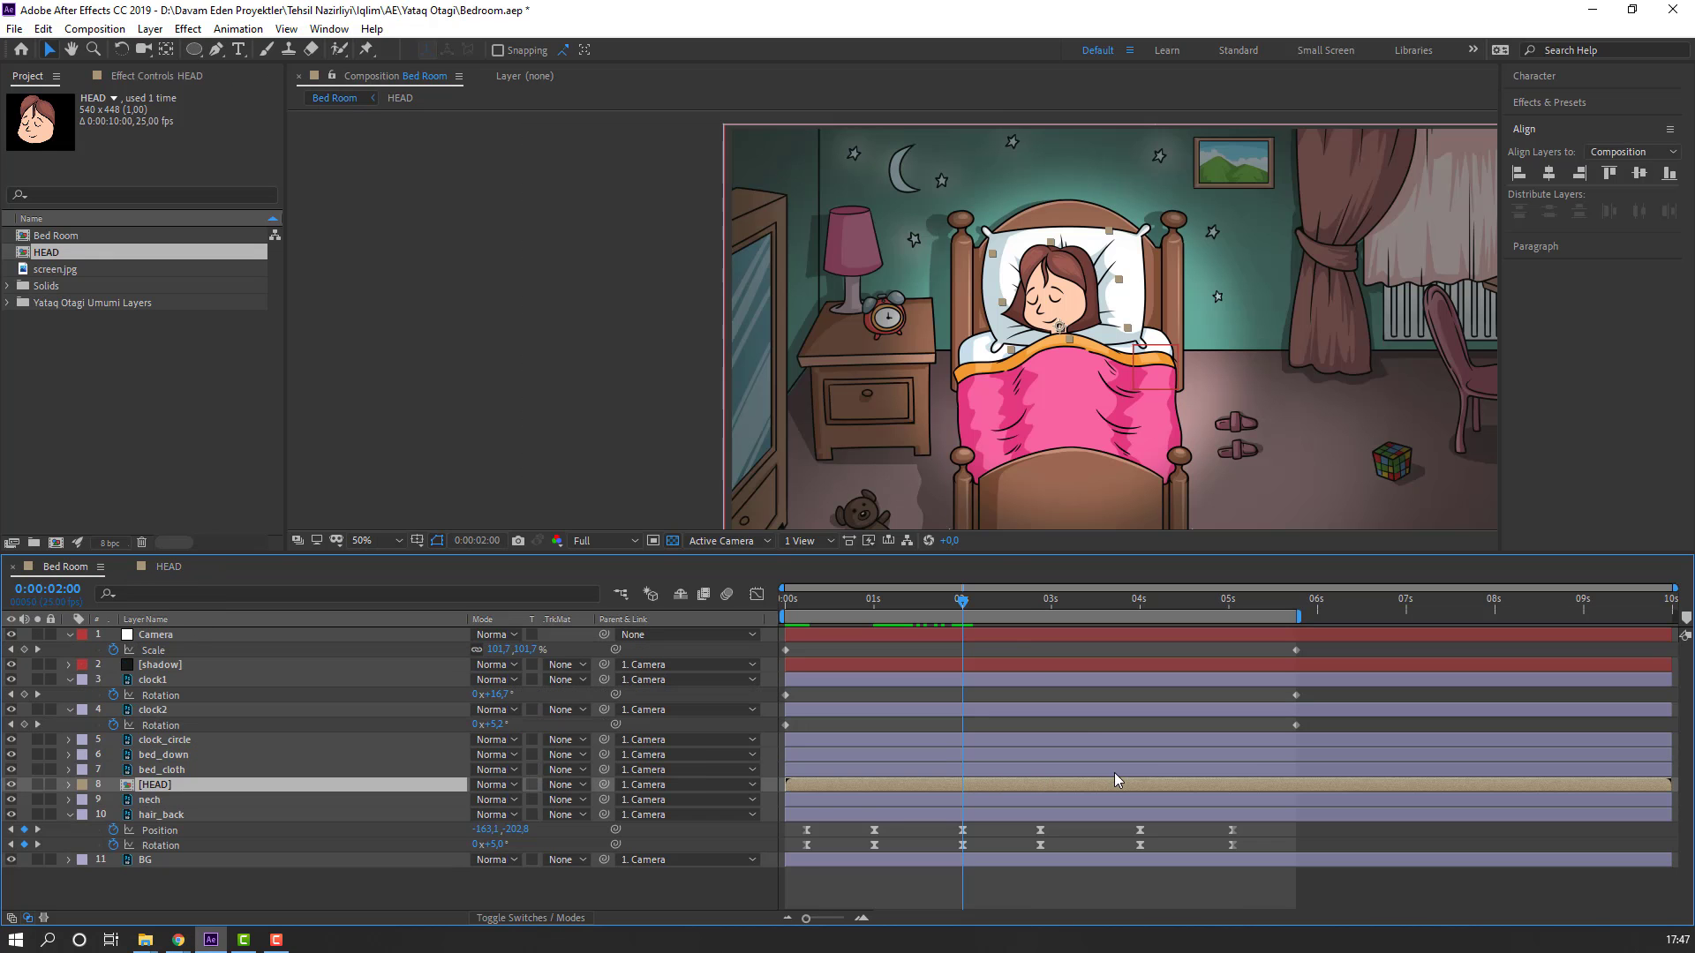
drag(997, 604, 1040, 613)
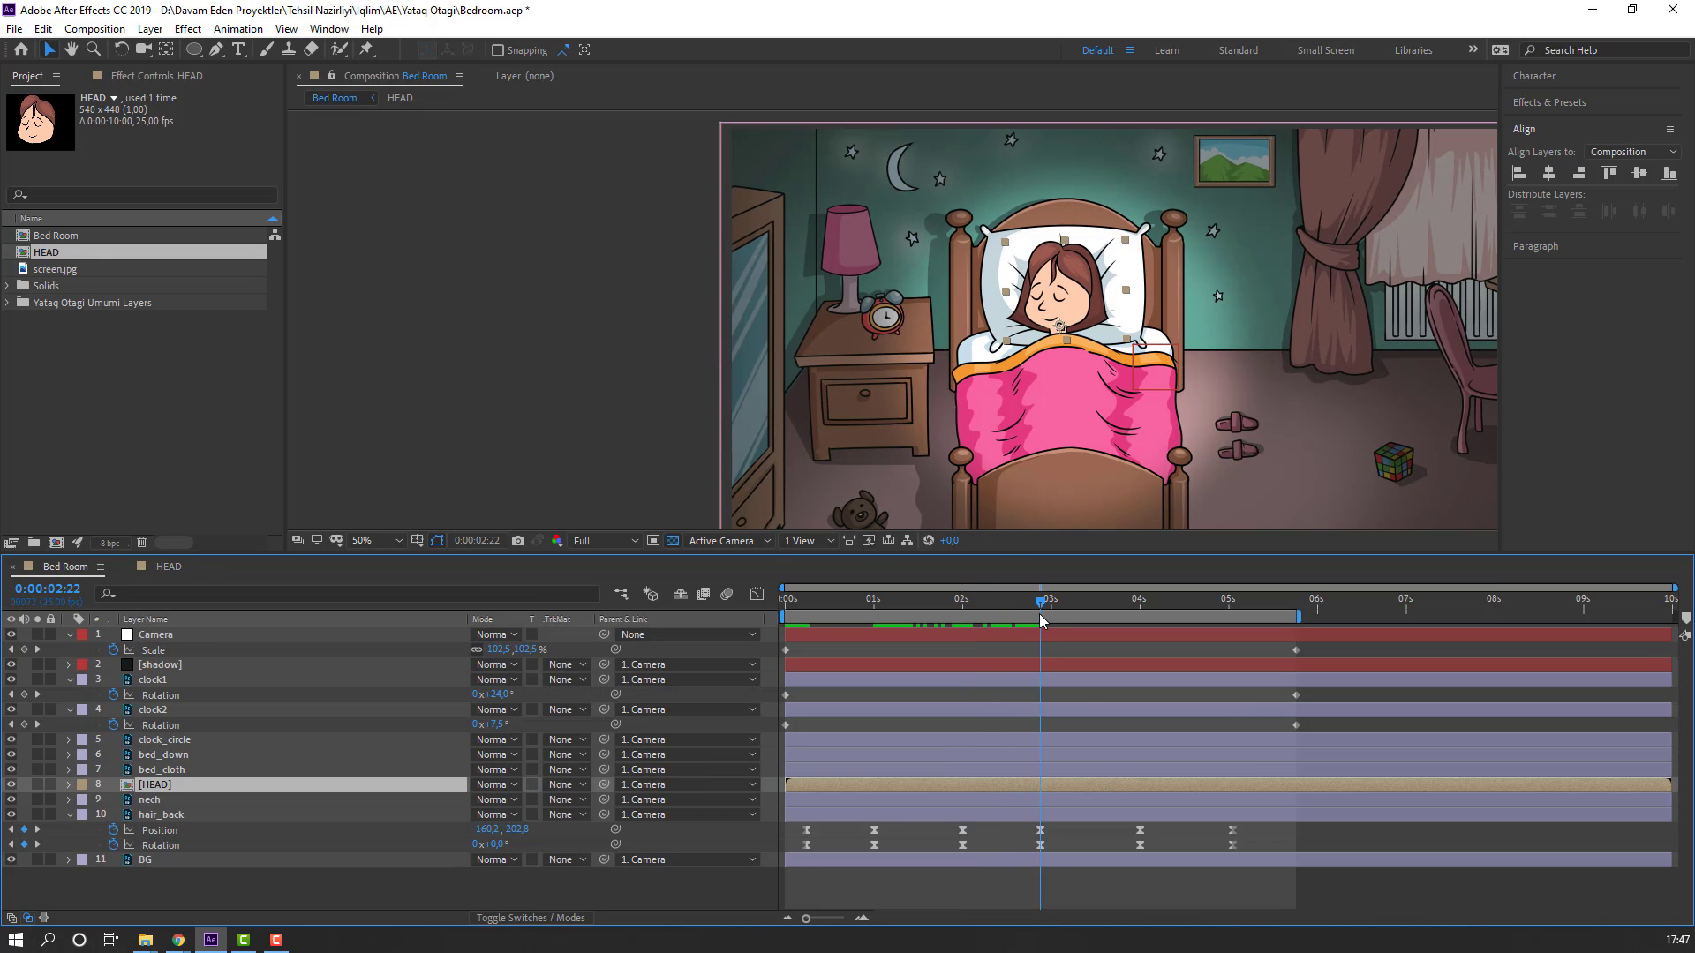
click(168, 566)
drag(689, 342, 709, 341)
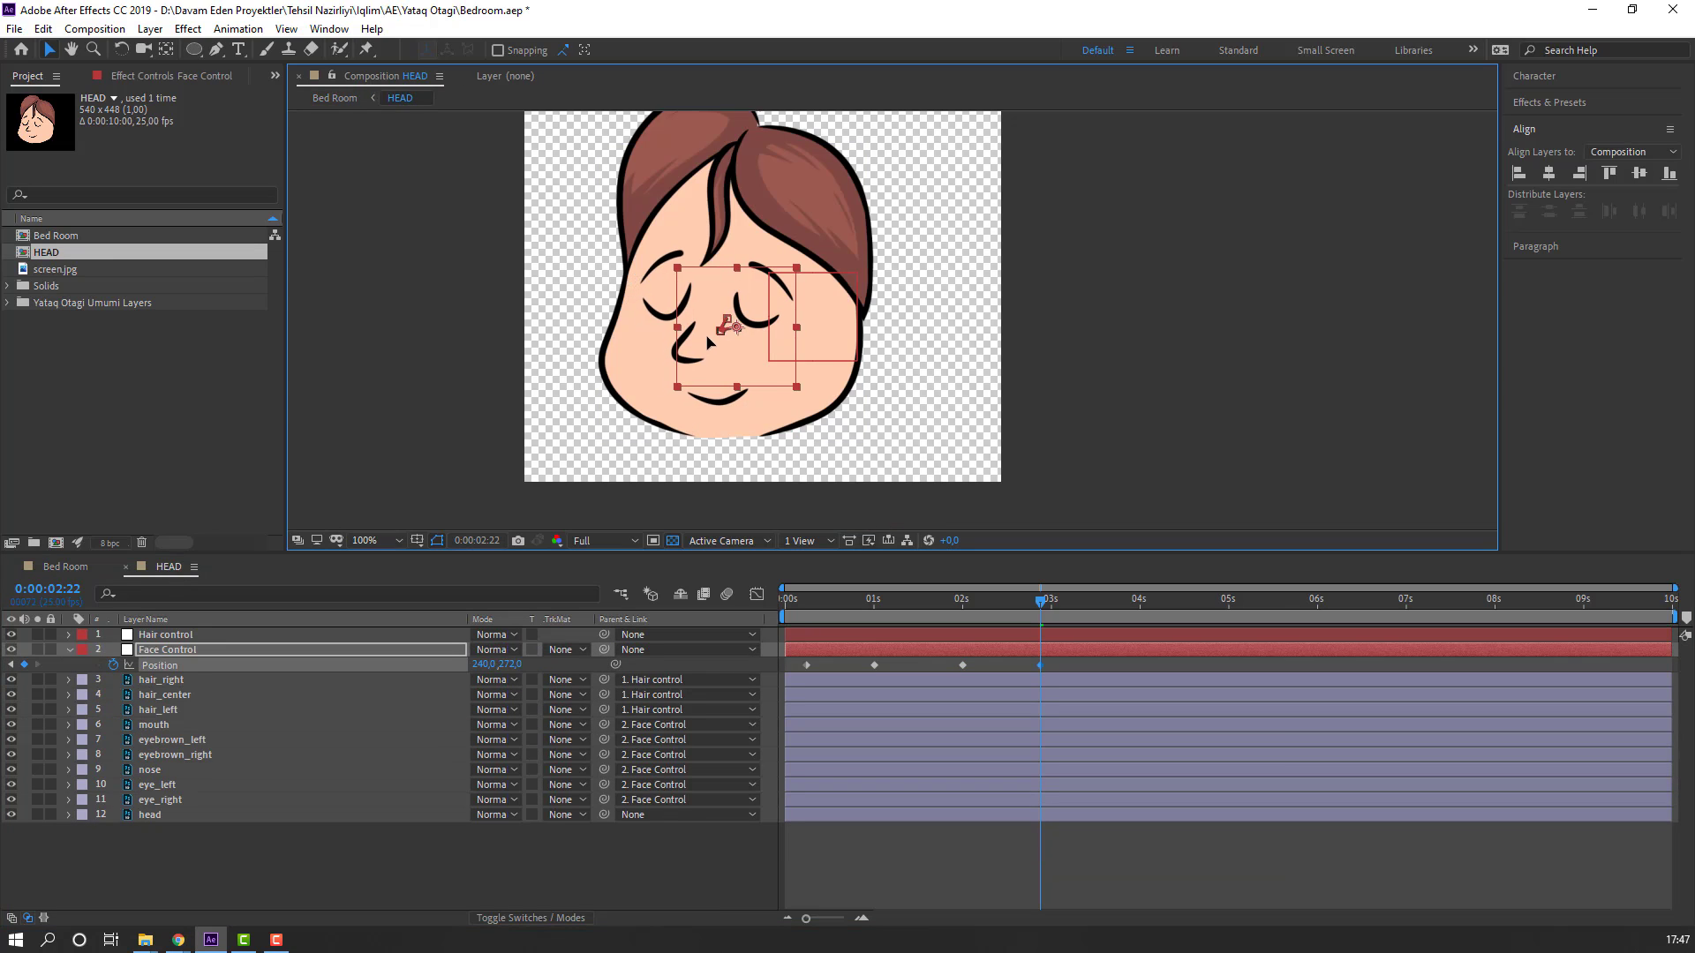
Step: Keyframe Face Control's position at about 236, 259 at 0:00:04:00
click(53, 567)
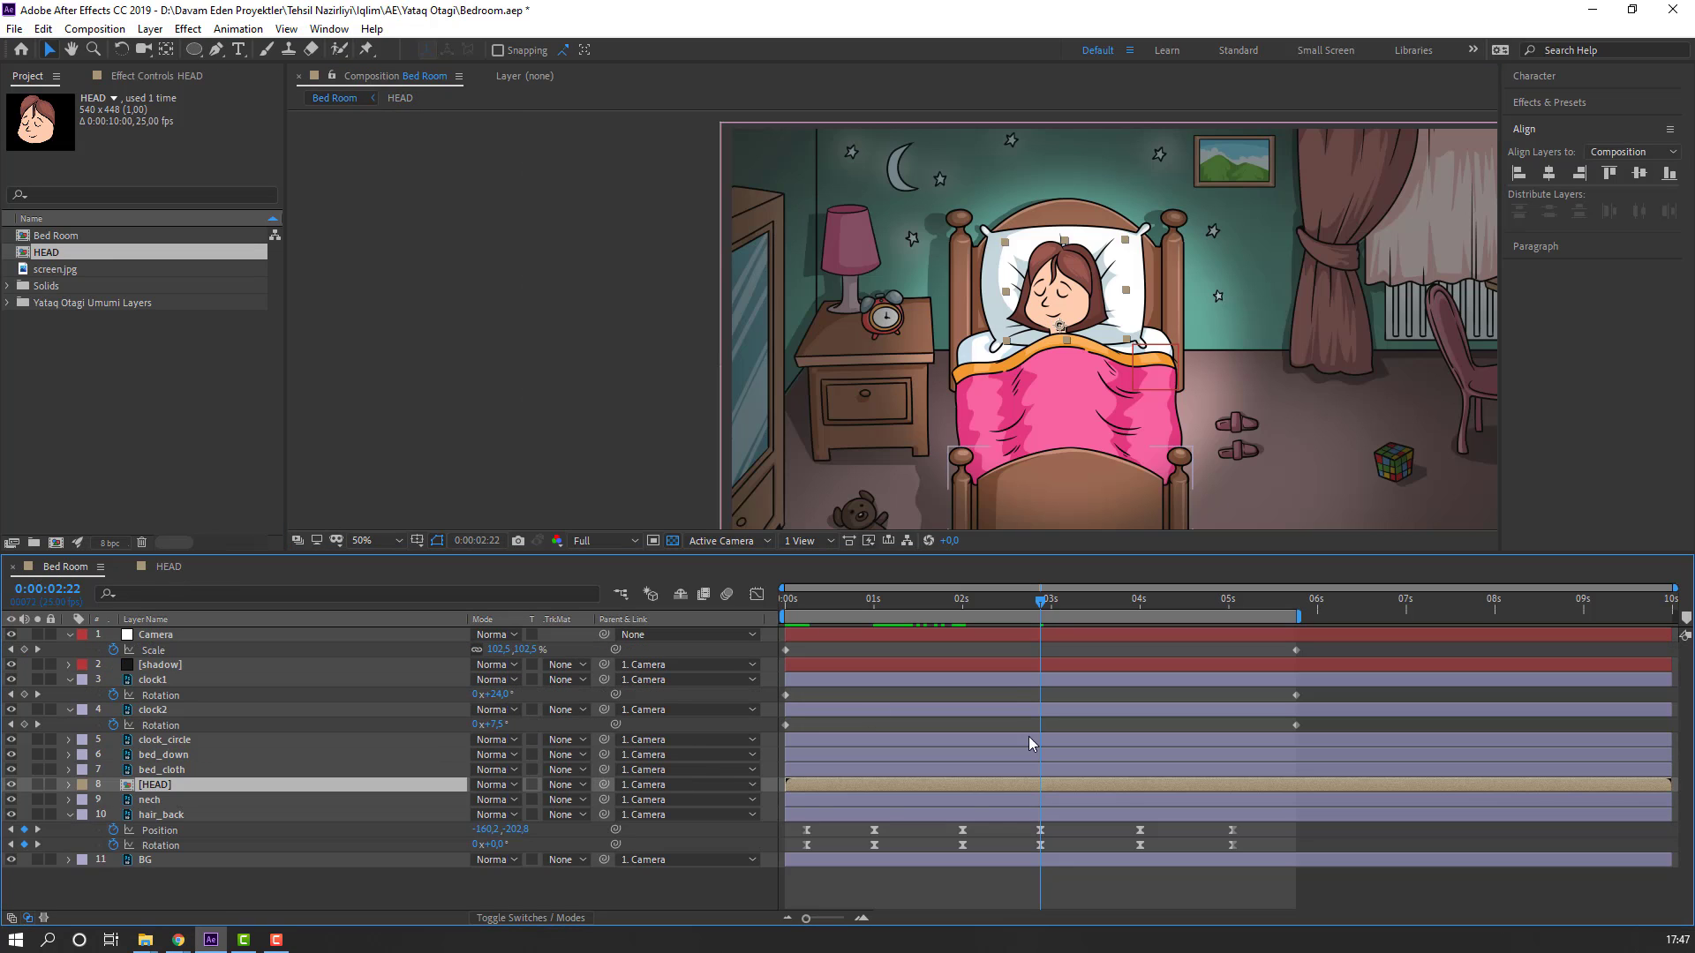
drag(930, 606, 1137, 628)
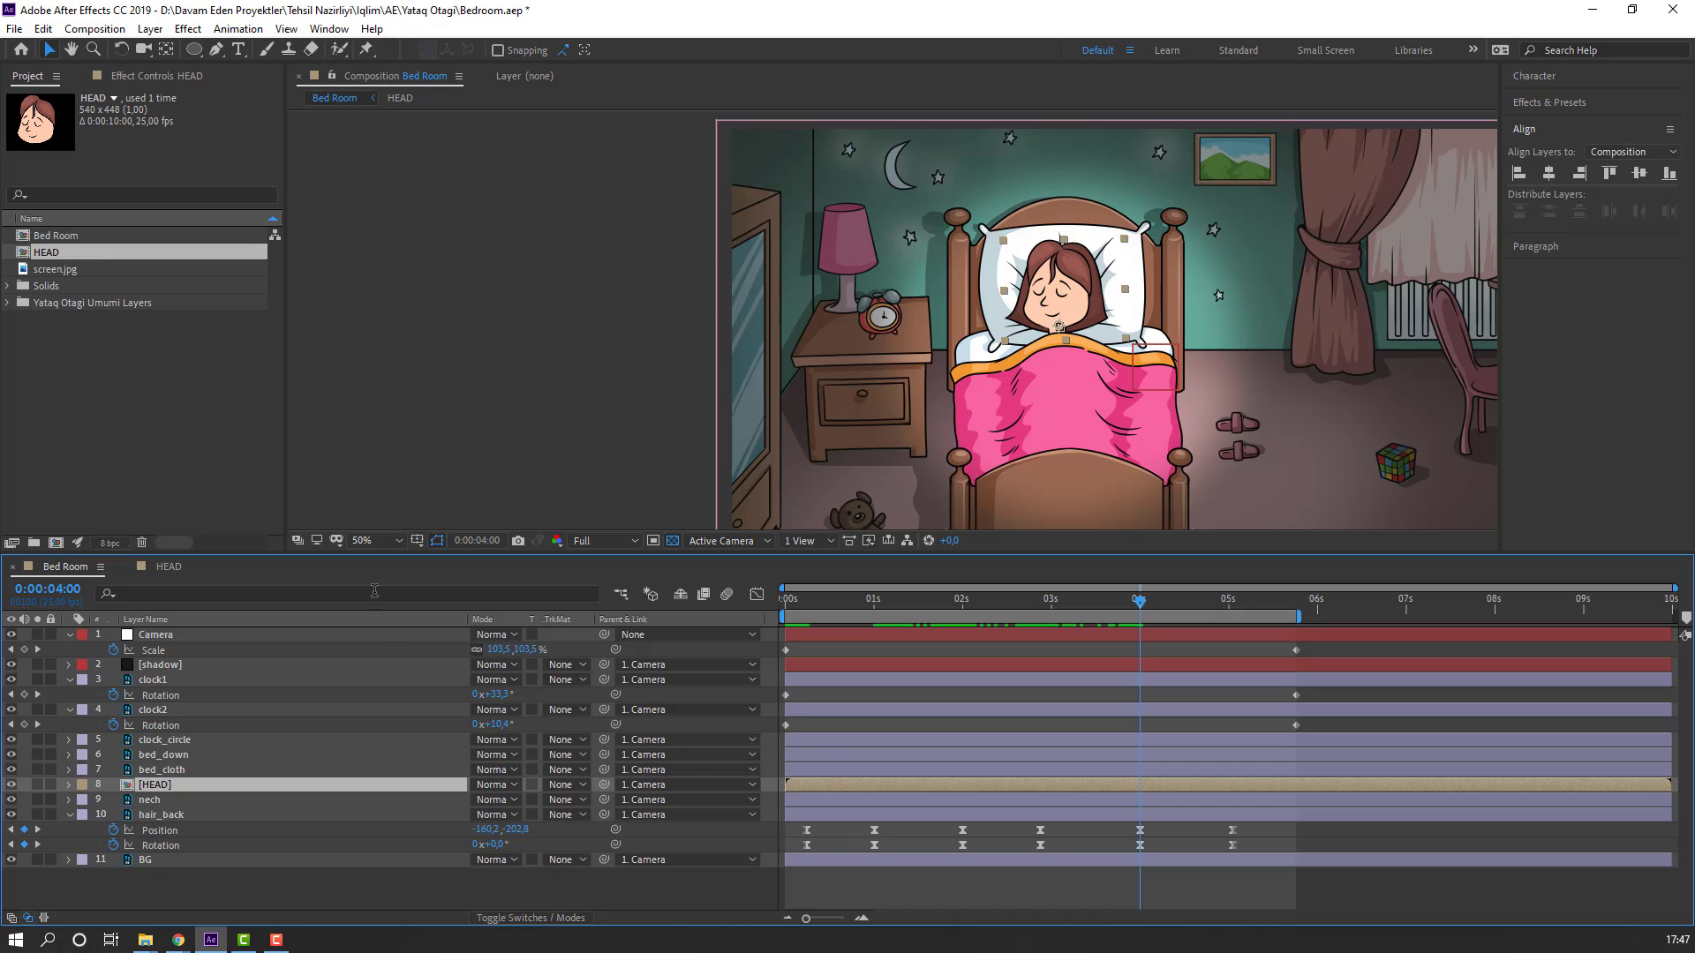
click(167, 566)
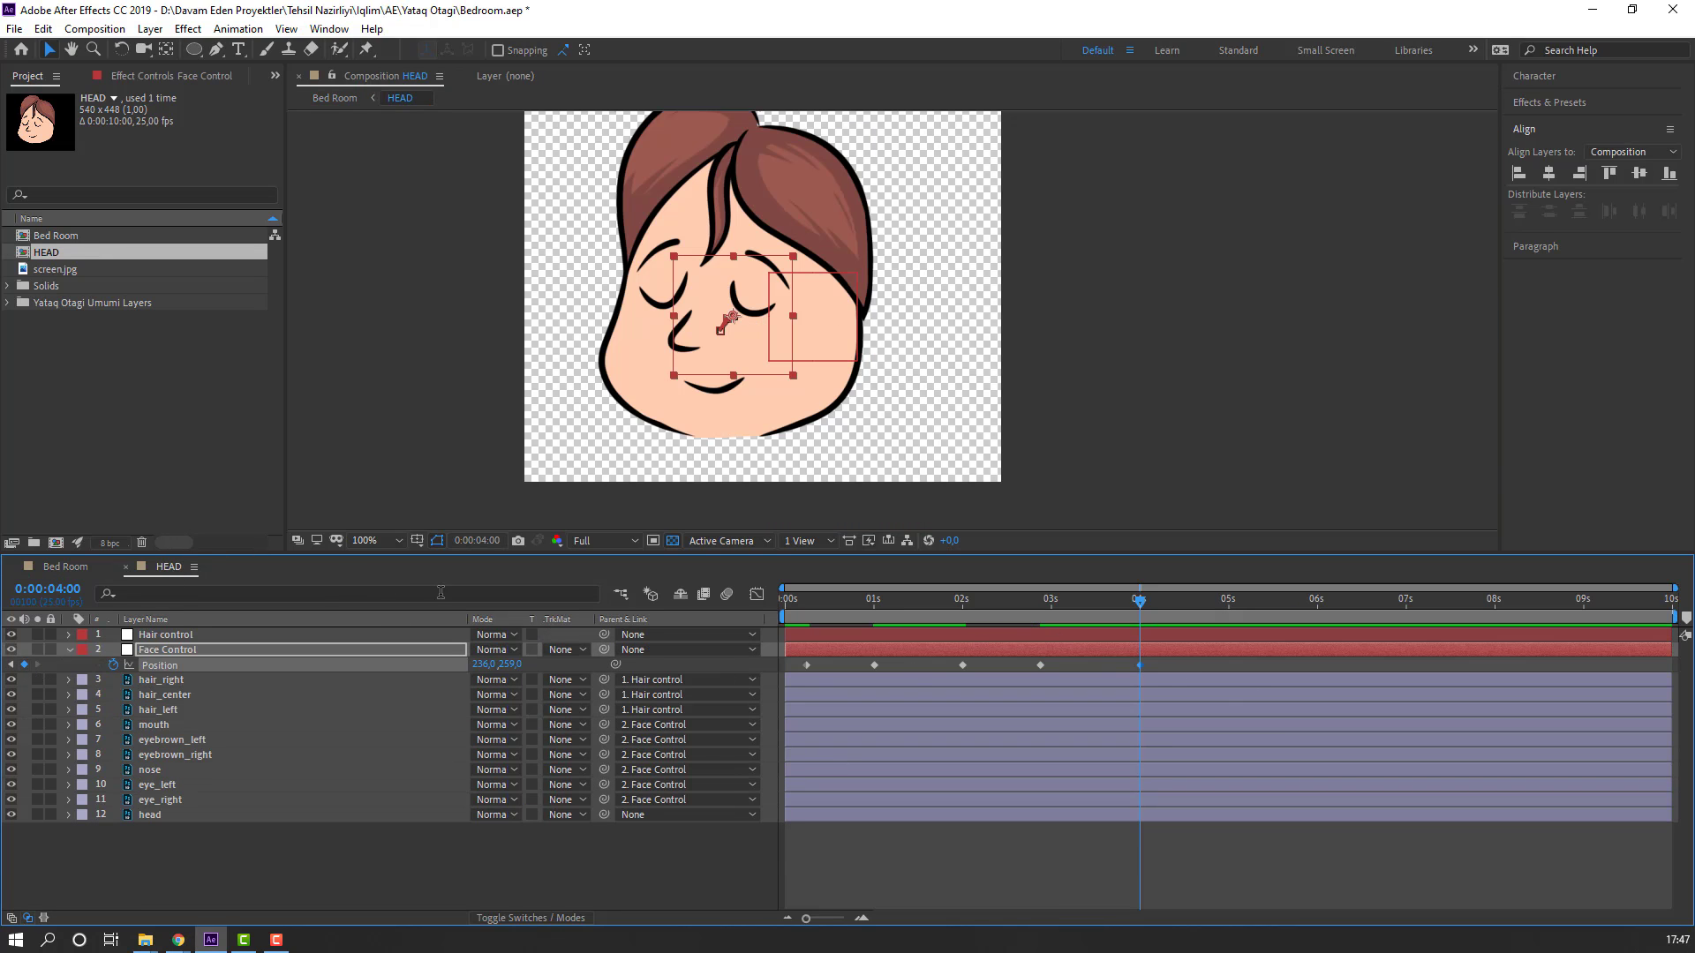
Step: Keyframe Face Control's position at about 255, 262 at 0:00:05:01, in line with hair_back's last keyframe
click(54, 570)
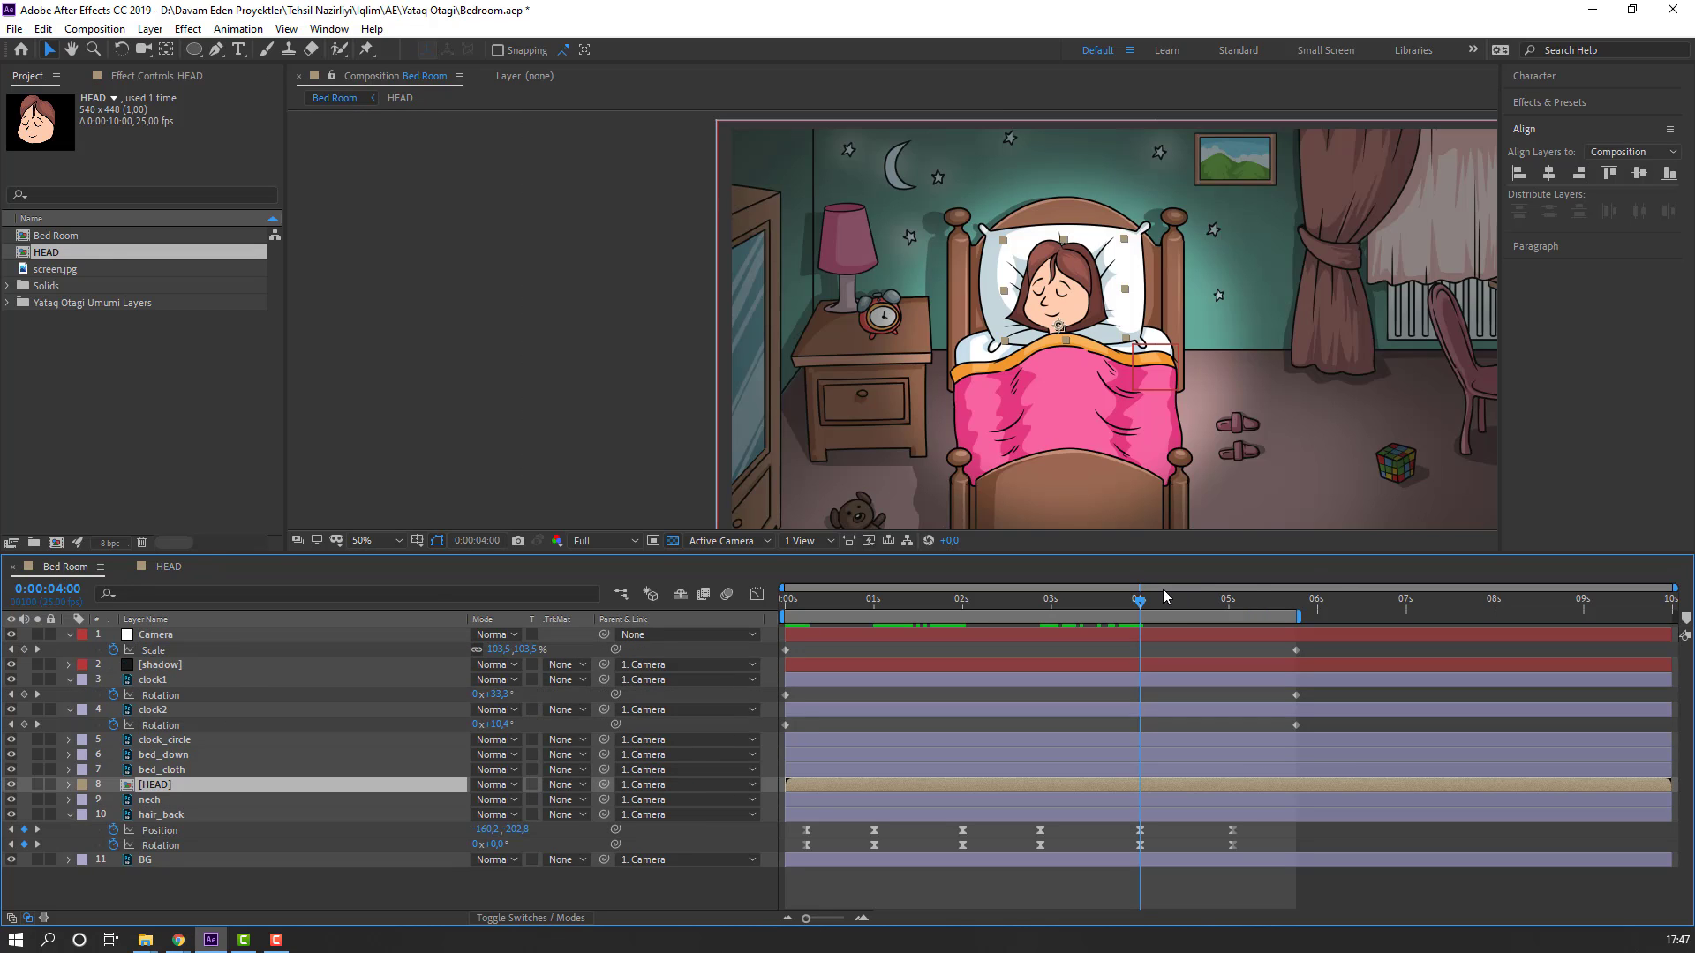
drag(1143, 597, 1229, 621)
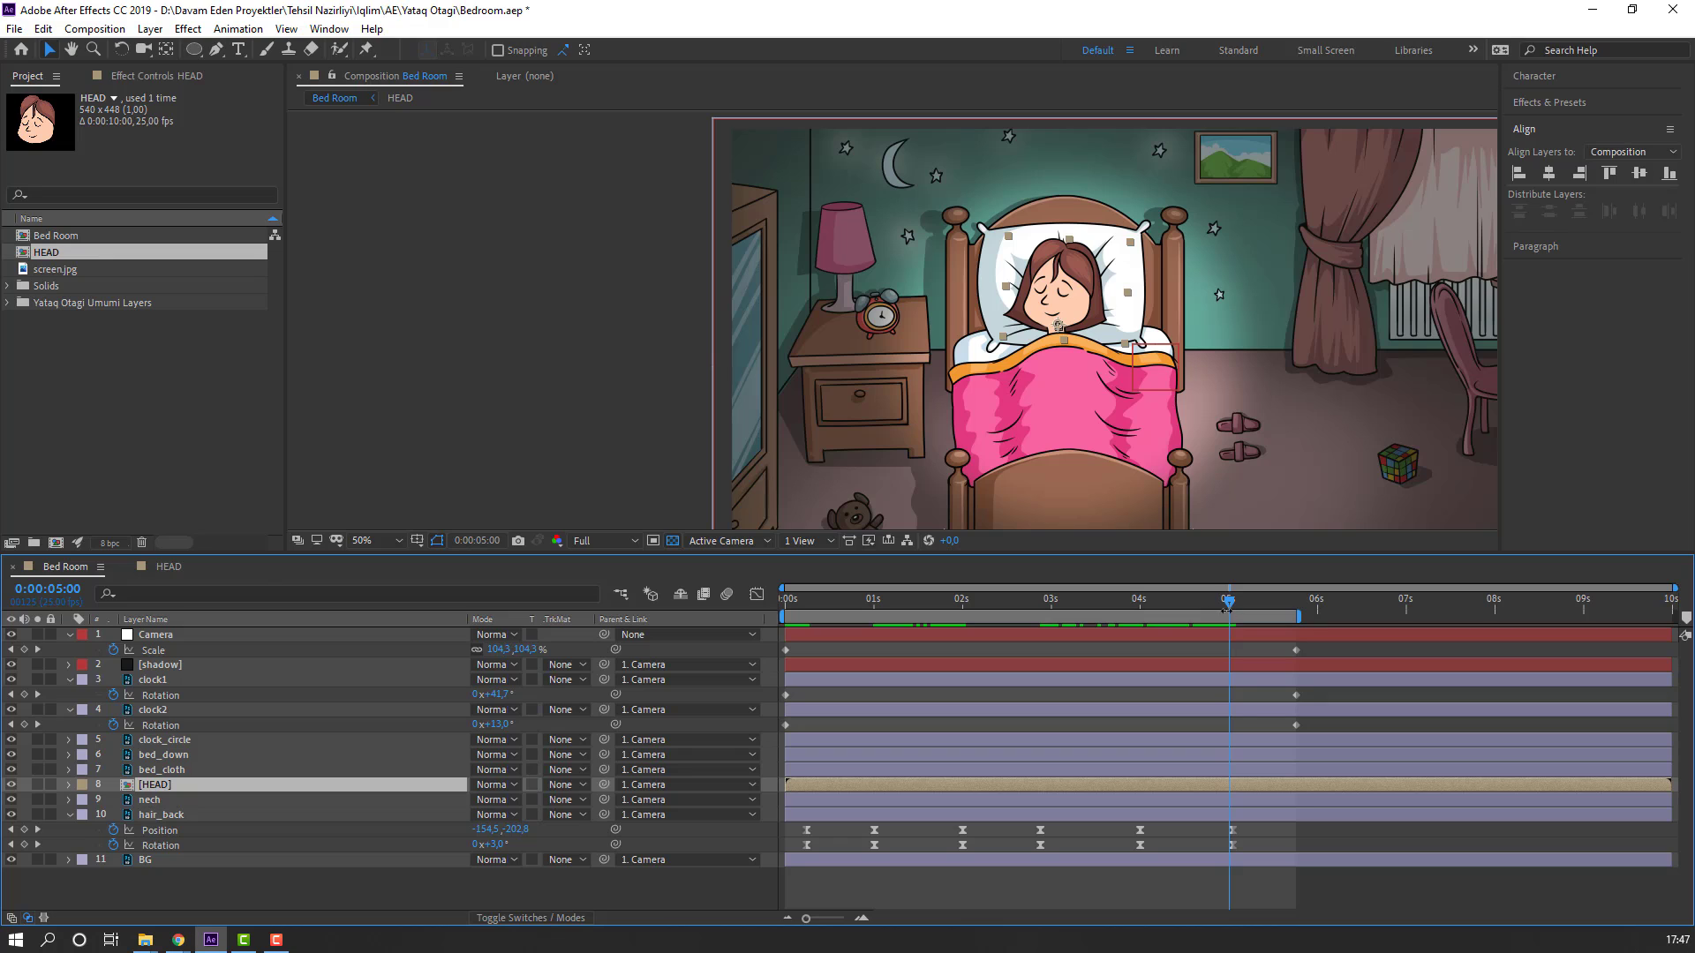
key(Page_Down)
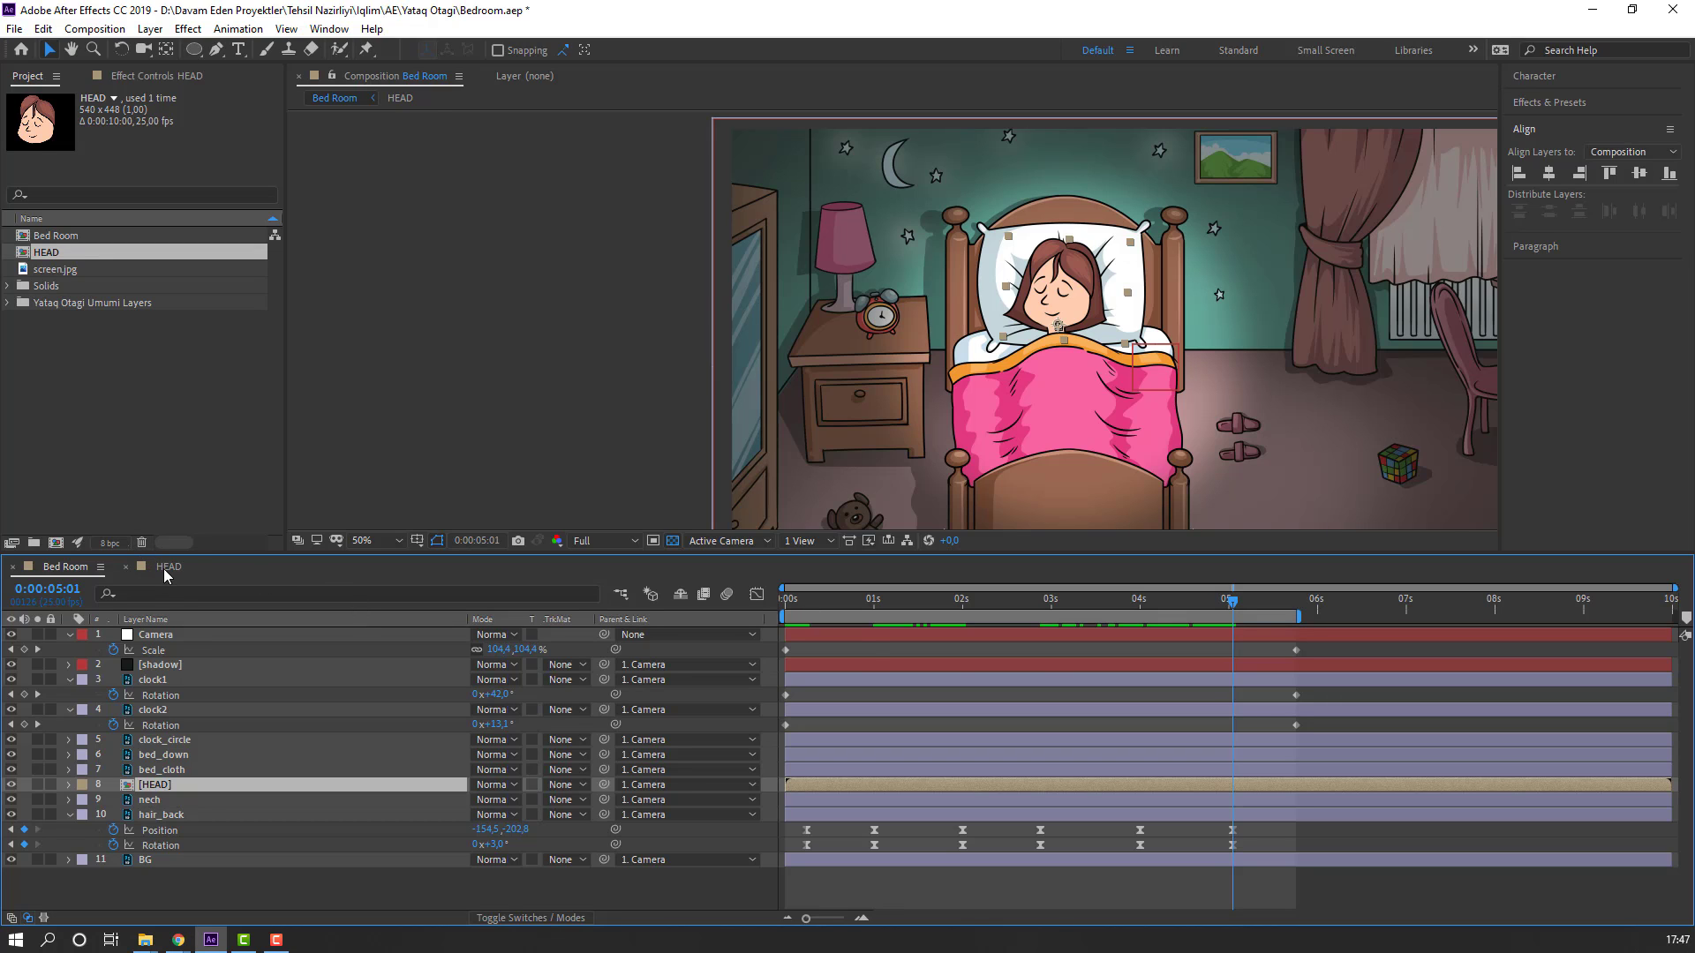
click(166, 568)
click(204, 654)
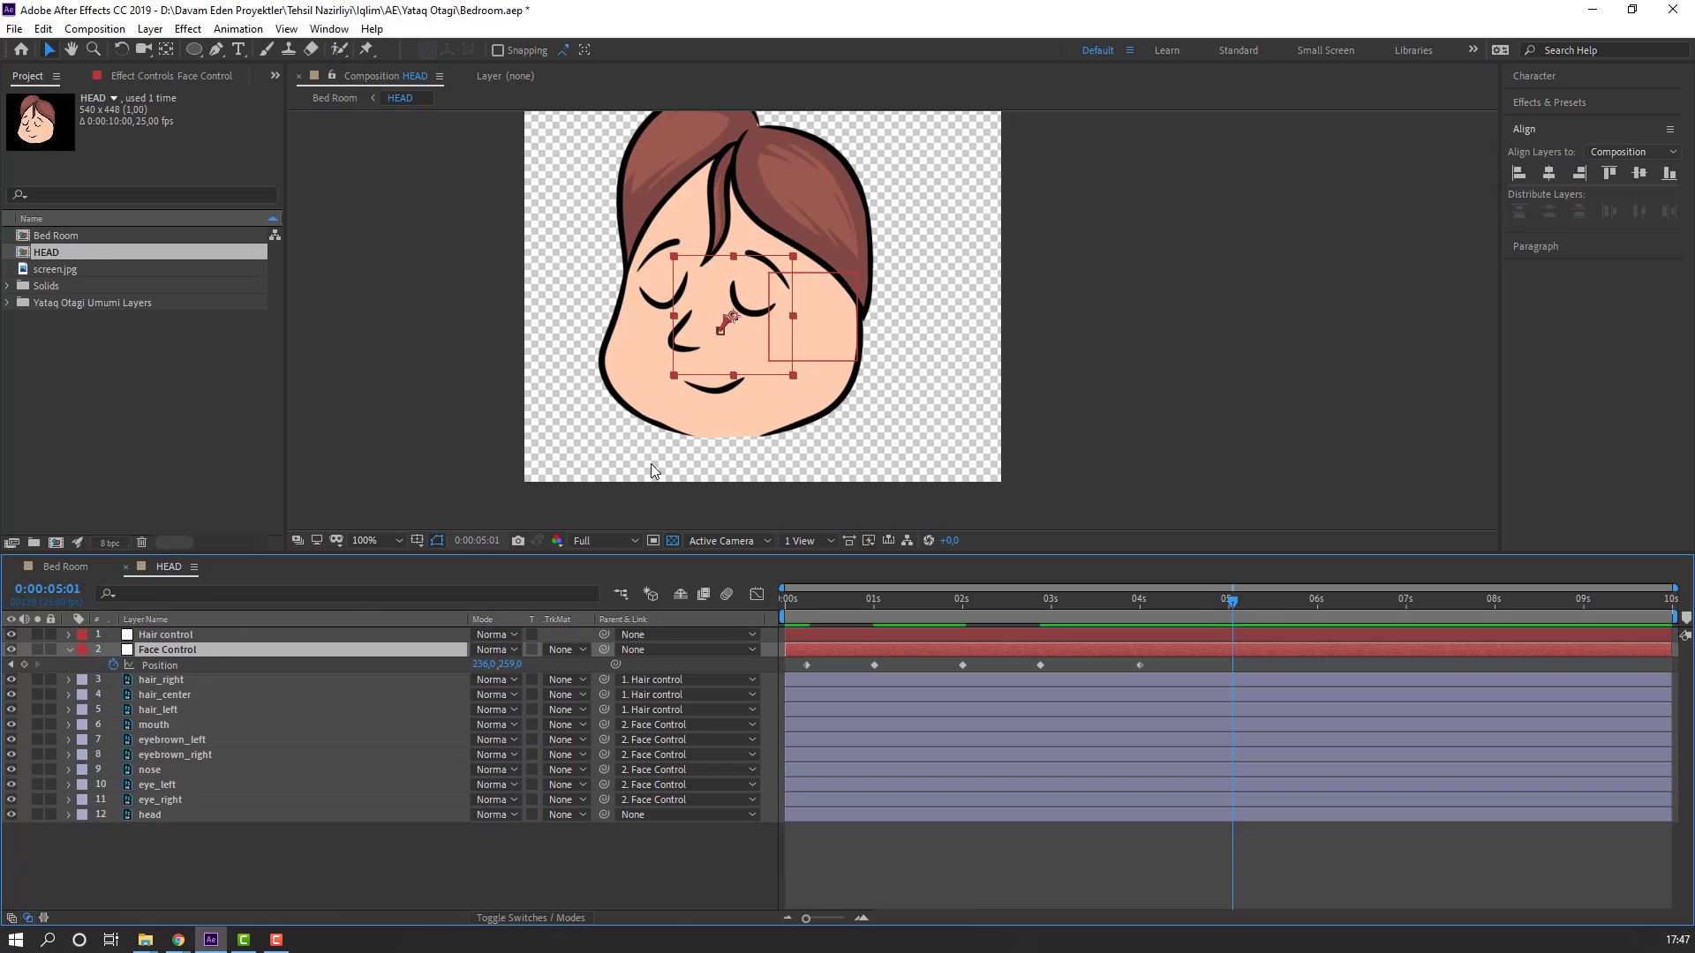
drag(766, 349, 783, 352)
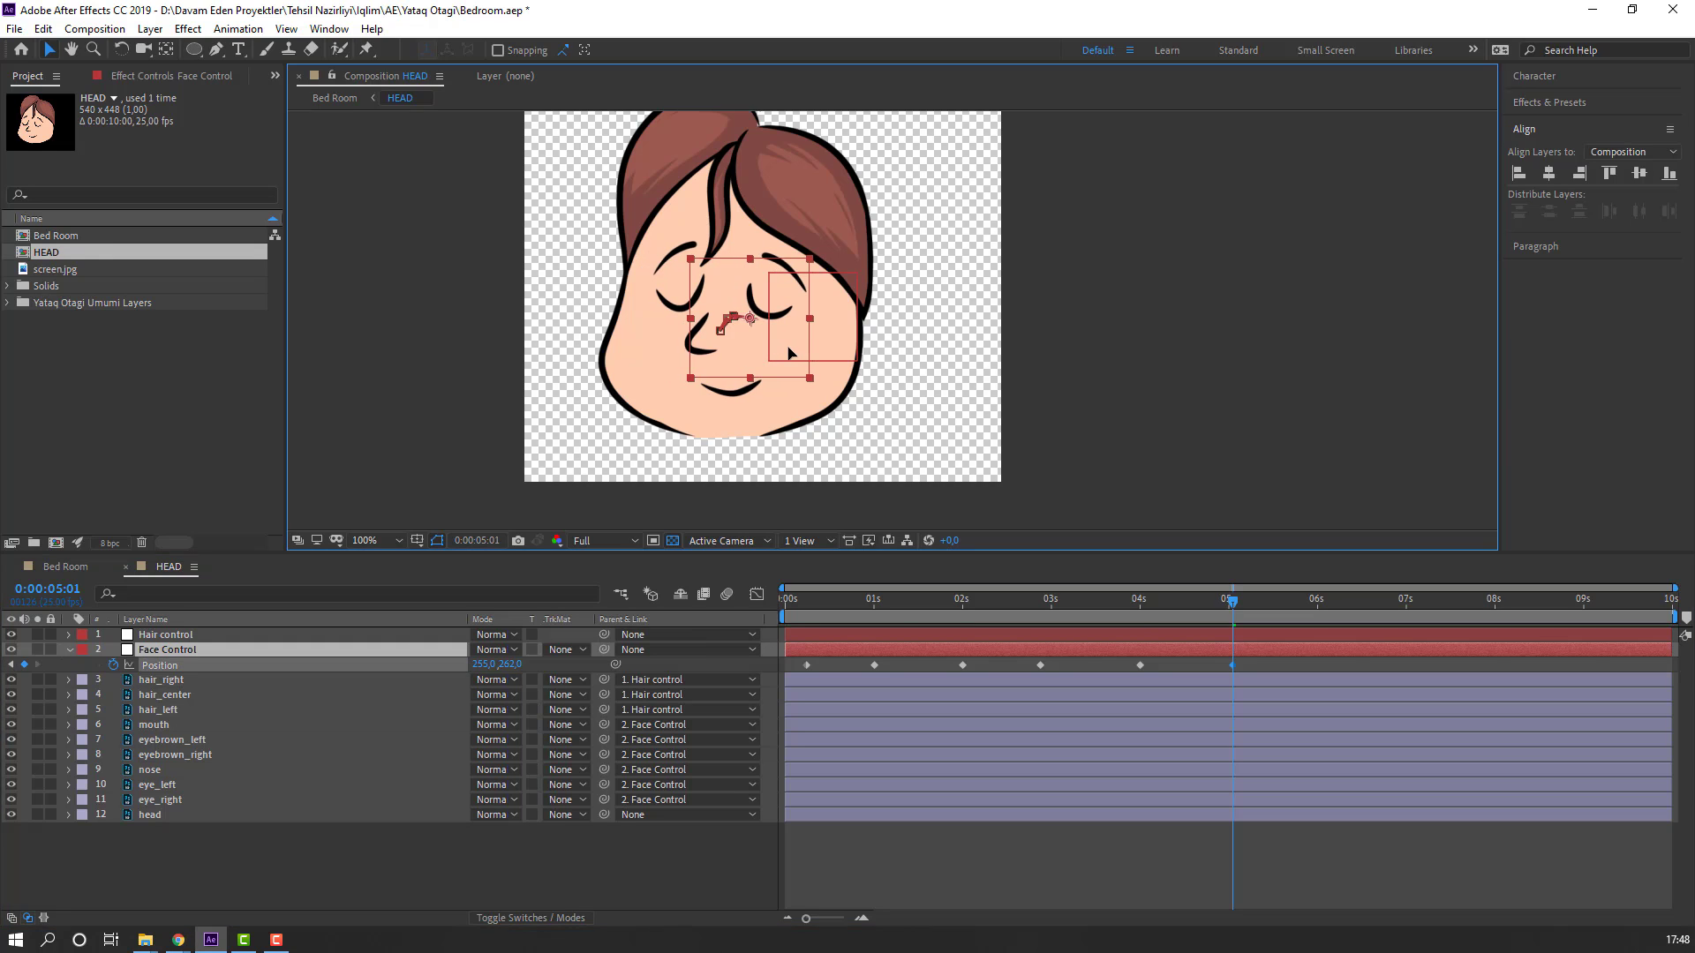
Step: Fit the whole Bed Room composition in the viewer and preview the face movement
click(74, 569)
key(slash)
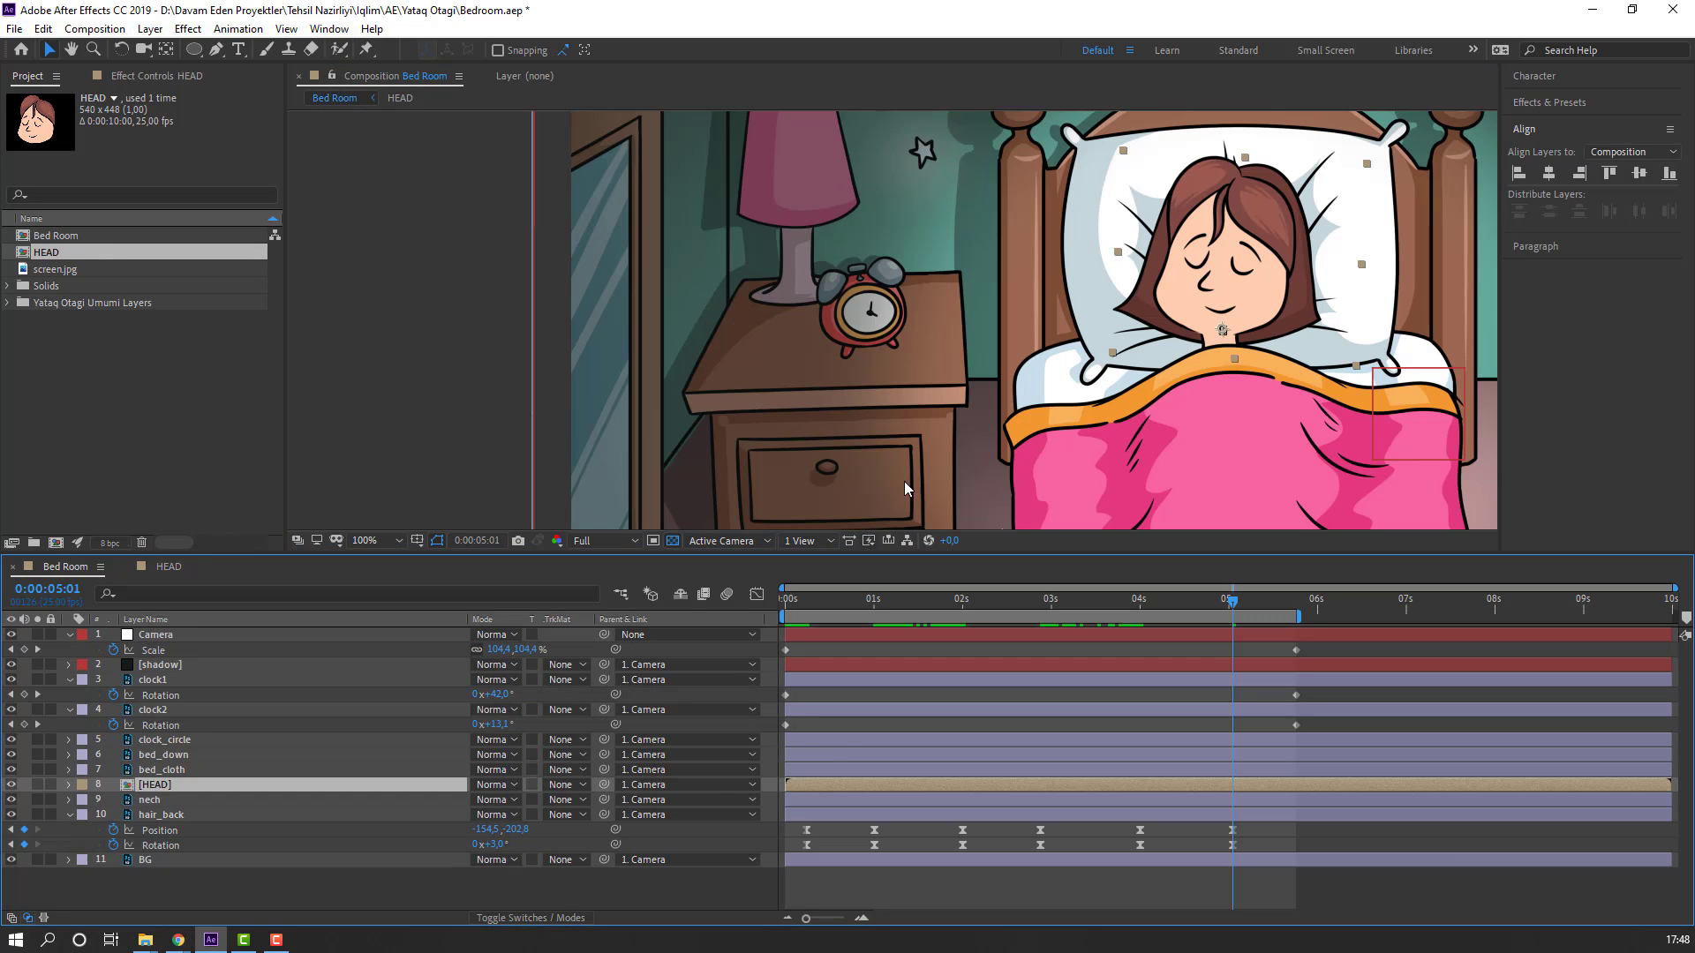
click(362, 540)
click(362, 581)
key(space)
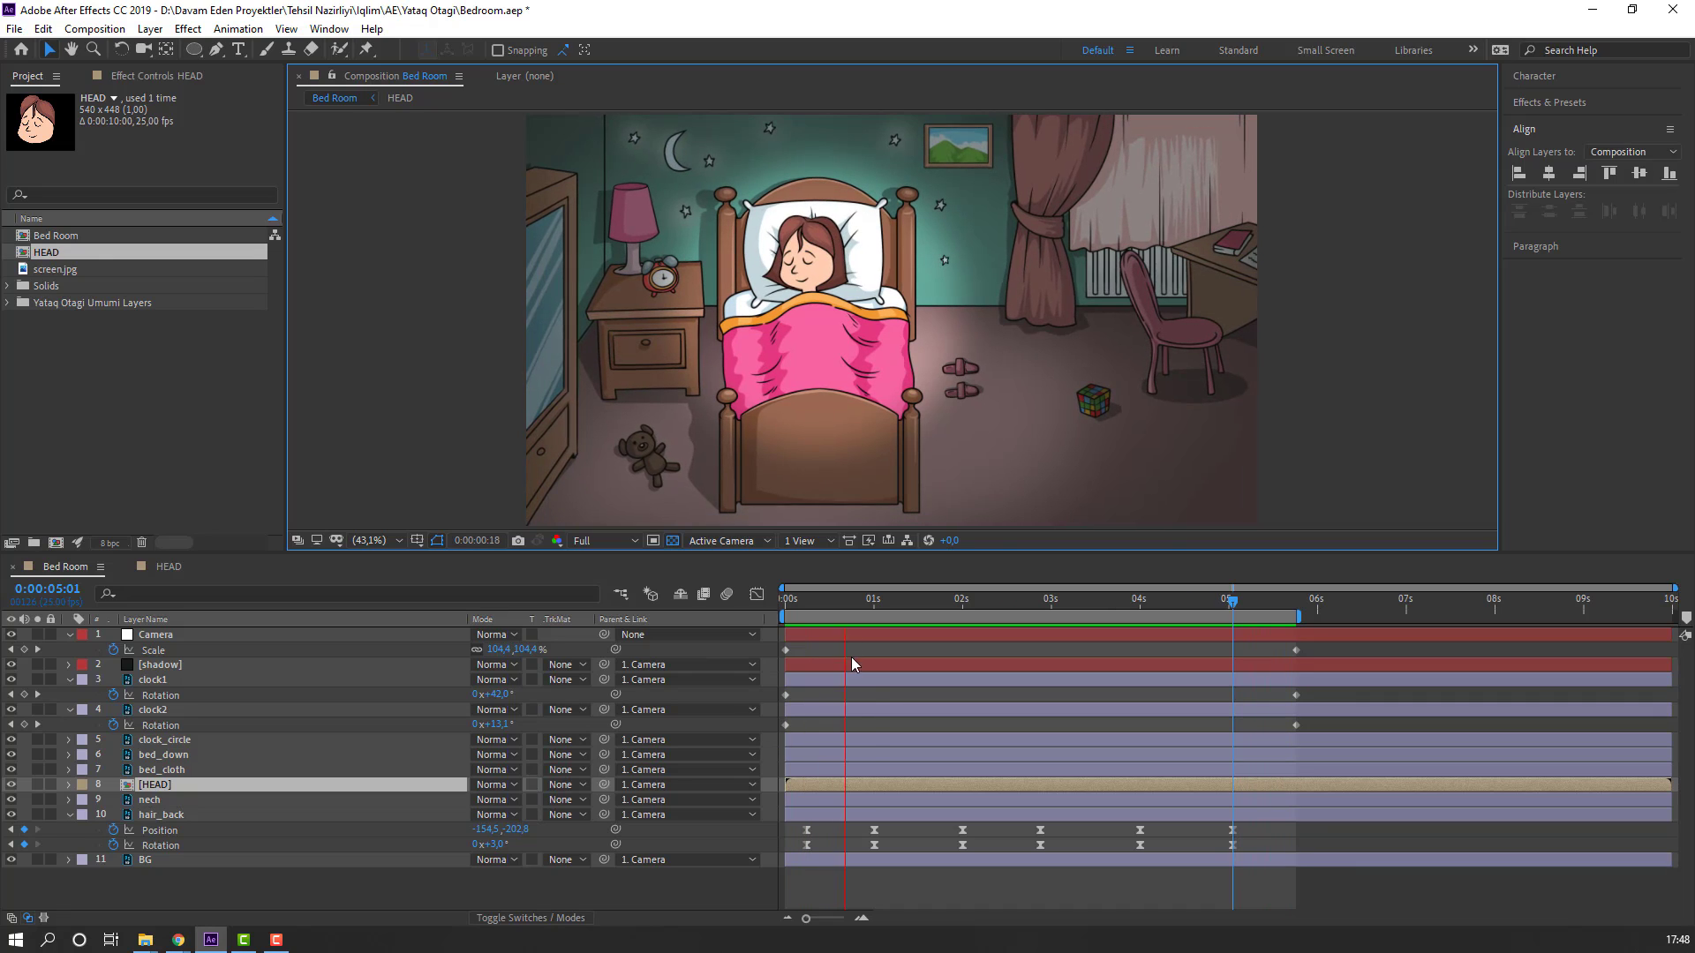
Step: In the HEAD composition, start keyframing hair_center's rotation at 0:00:00:06 from 0°
drag(818, 600, 785, 601)
click(163, 570)
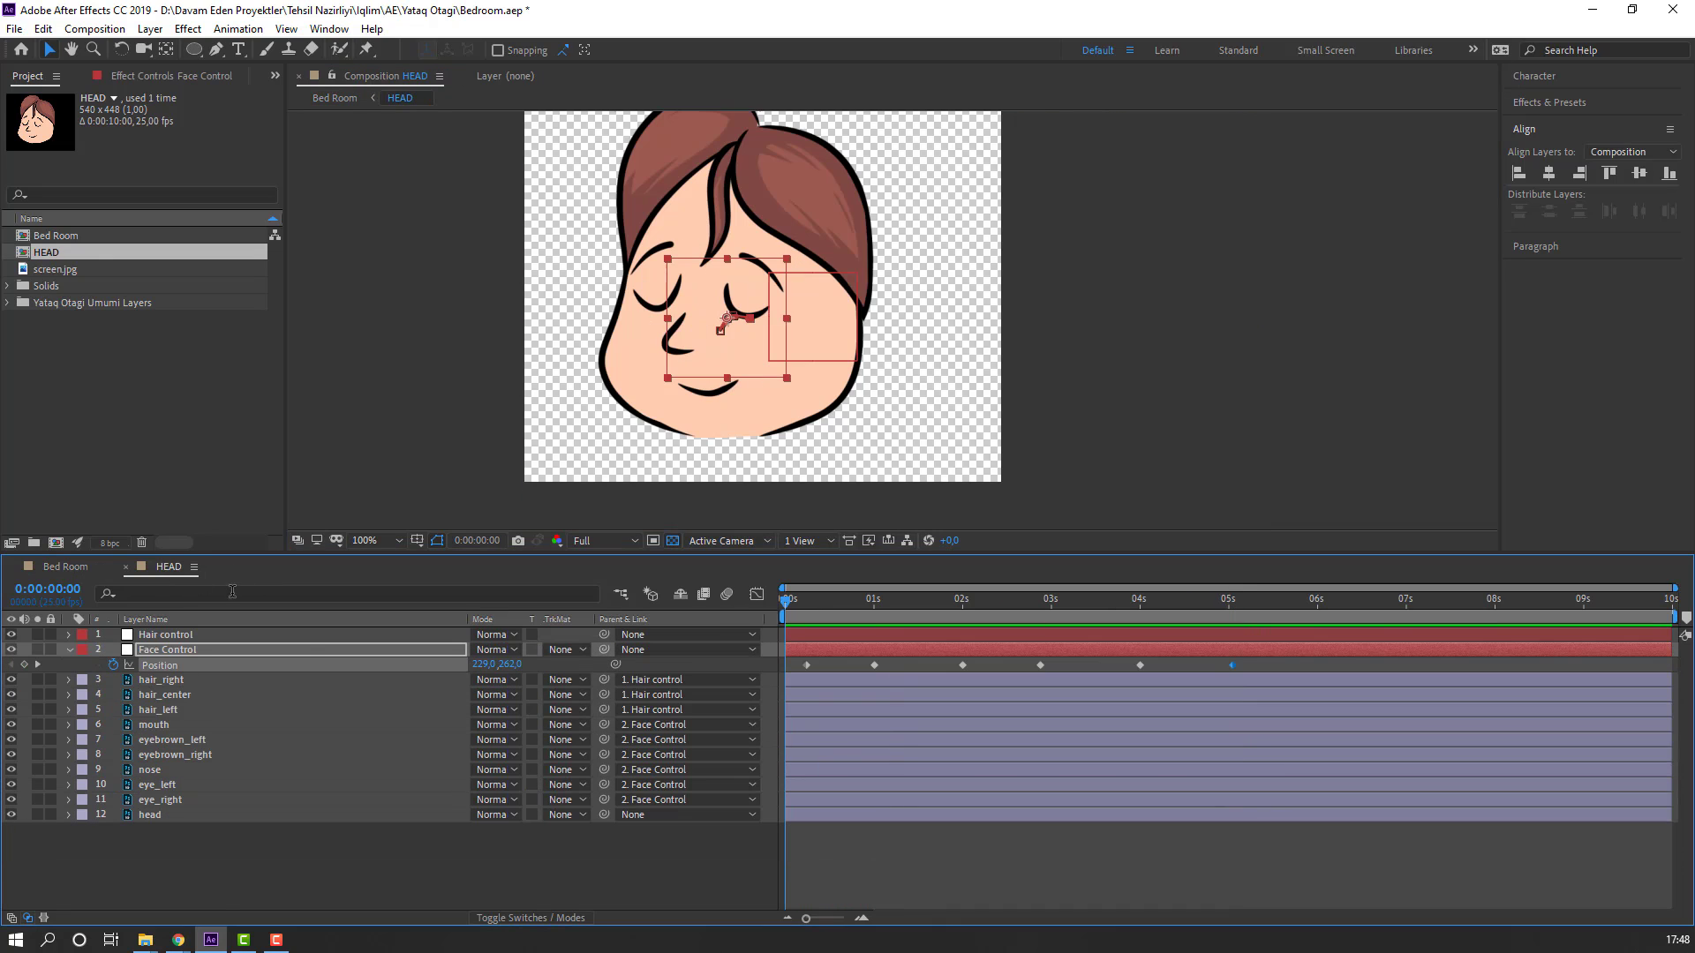
click(181, 695)
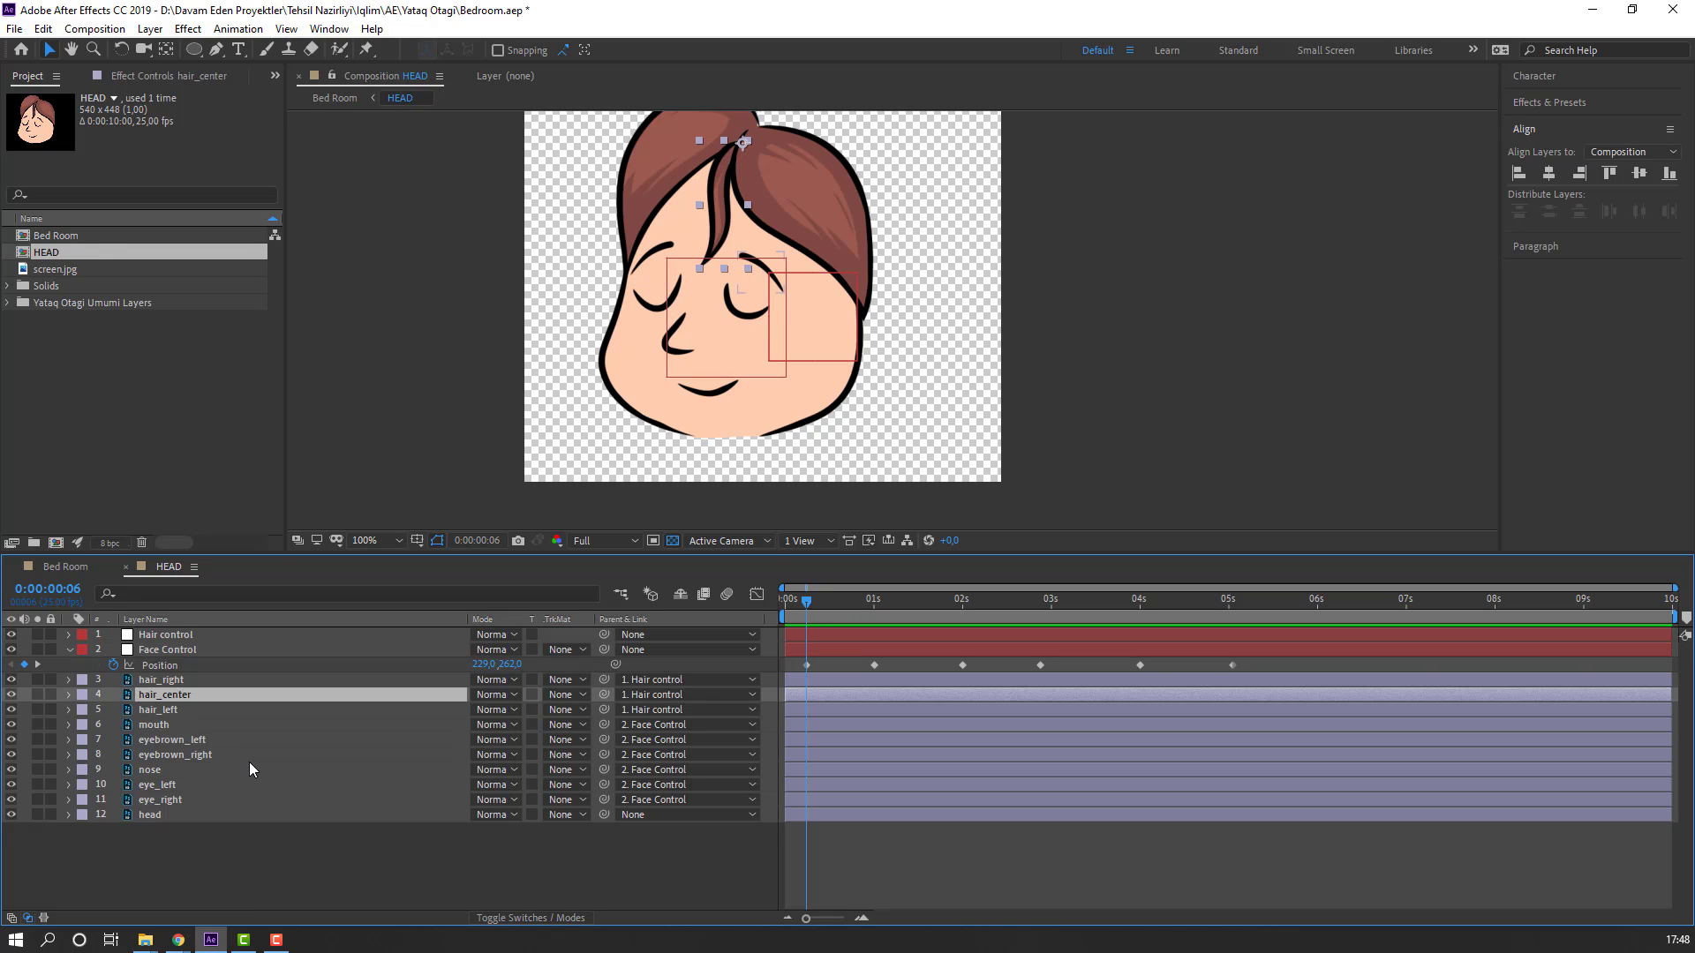
key(r)
click(113, 710)
Step: Keyframe hair_center's rotation at -8° at about 0:00:00:24
click(817, 600)
drag(824, 600, 870, 602)
drag(497, 711, 488, 711)
Step: Hold hair_center's -8° rotation with a keyframe at 0:00:02:00, and keyframe 2° at 0:00:02:22
drag(807, 597, 962, 608)
click(24, 709)
drag(988, 606, 1036, 605)
key(Page_Down)
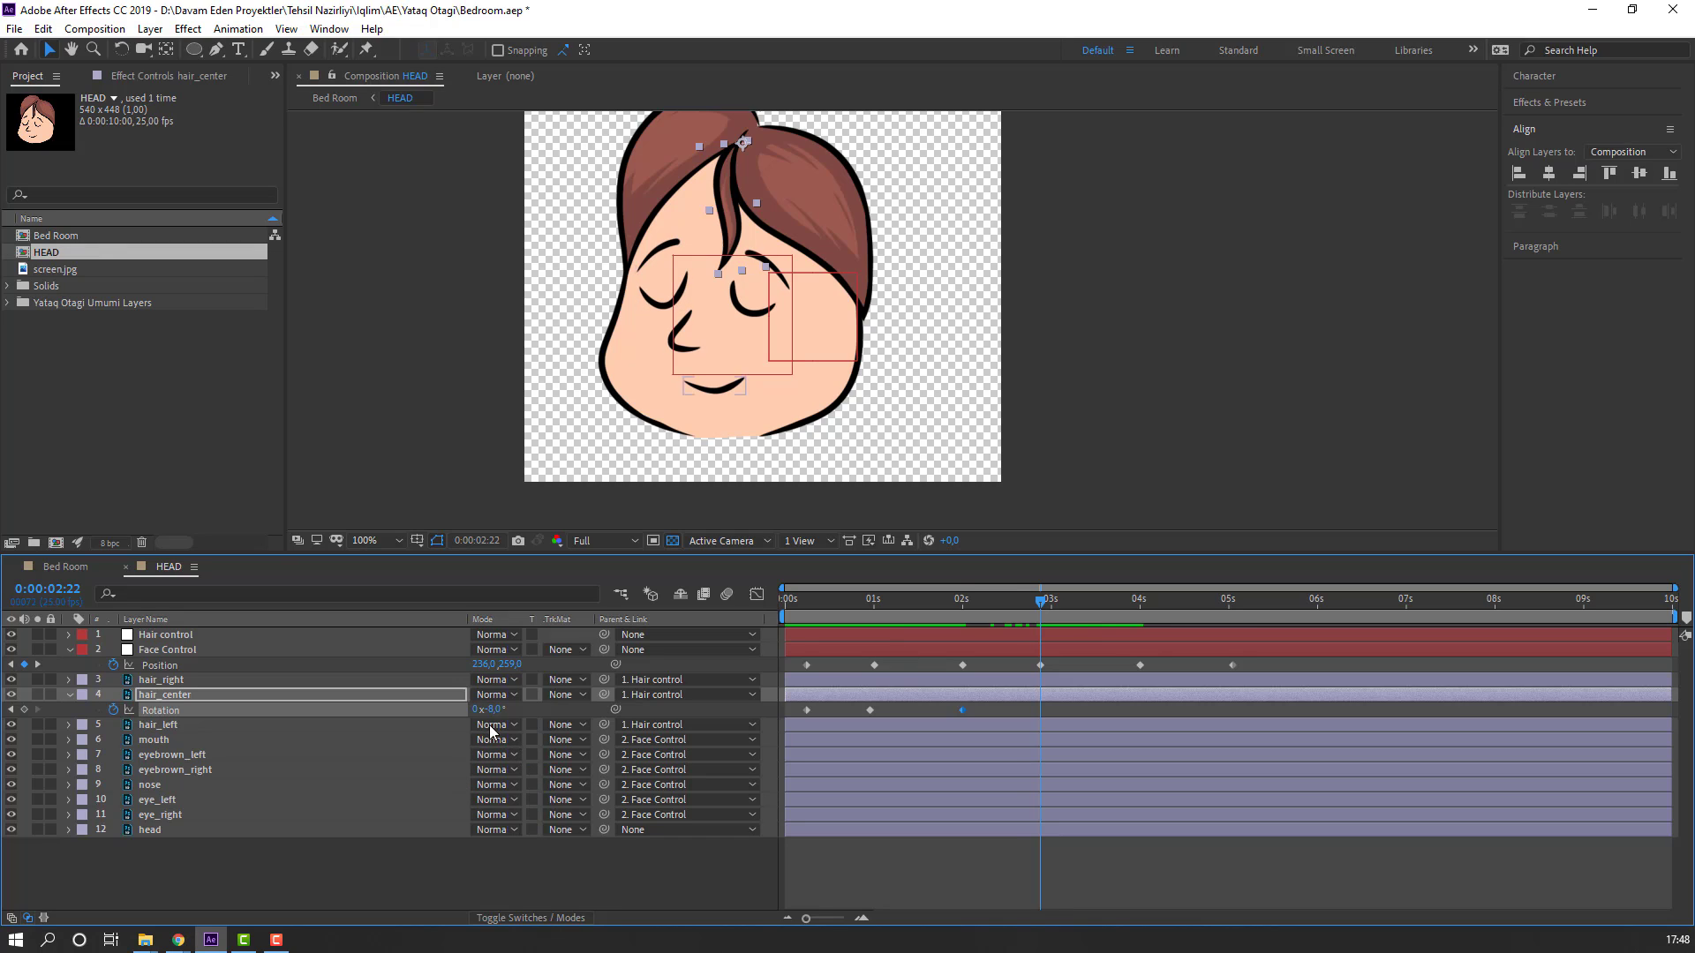
click(493, 710)
text(2)
key(Return)
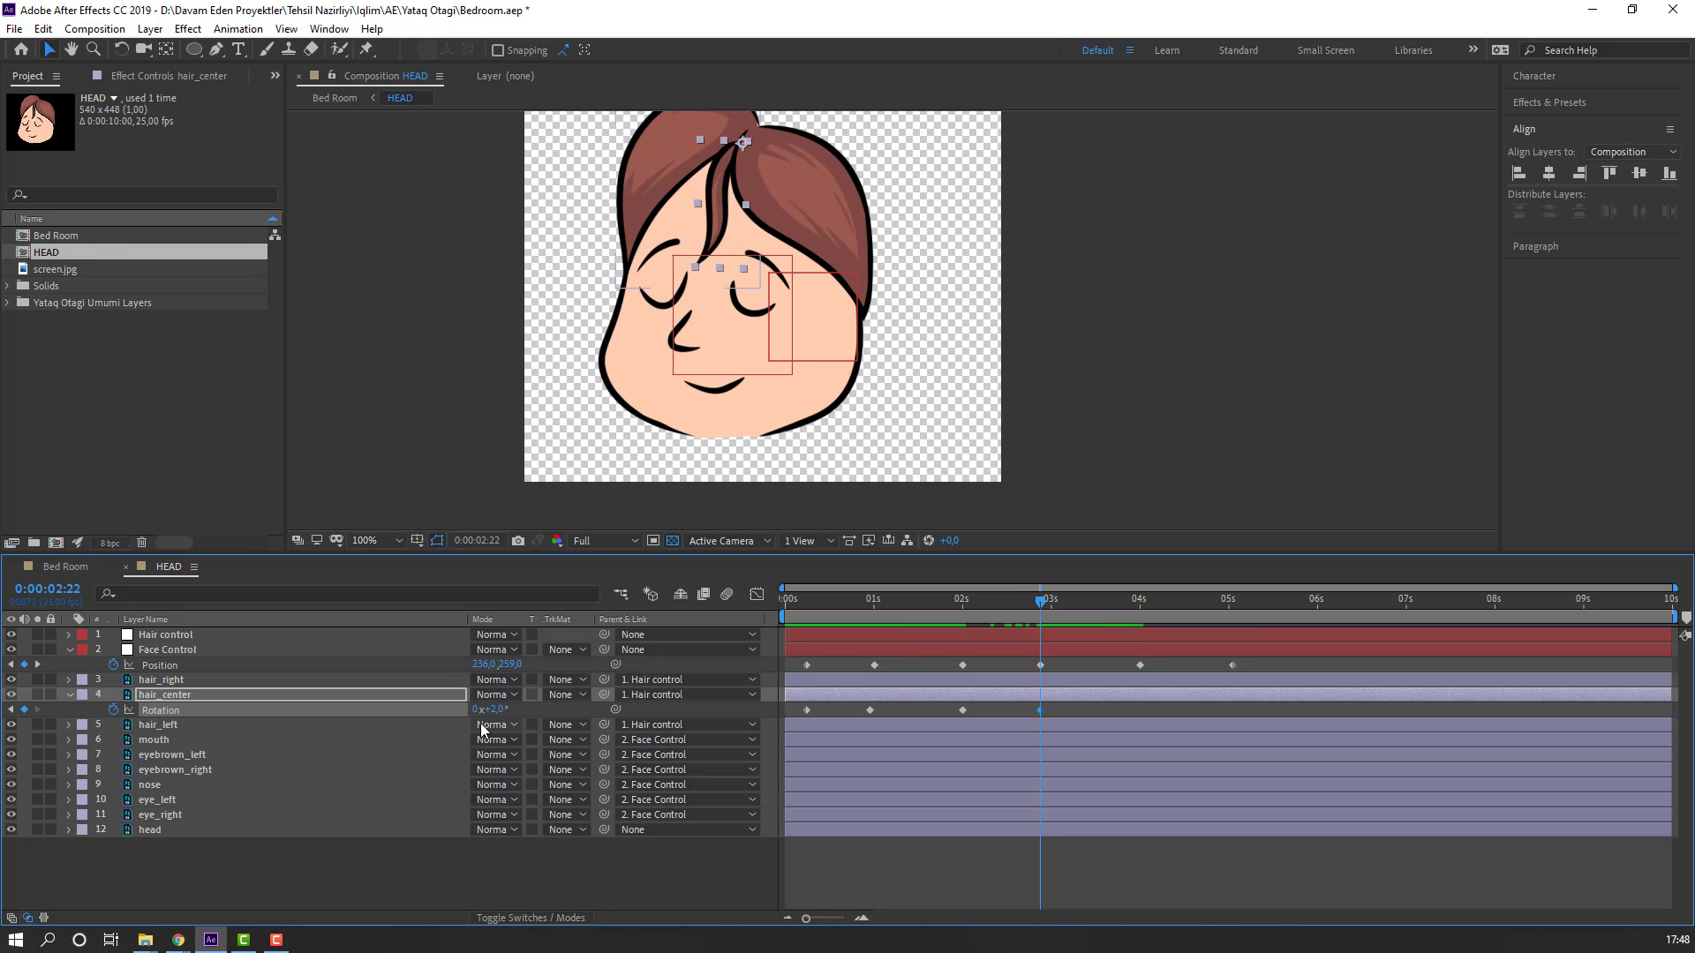
Step: Preview the hair strand's swing in the Bed Room composition
drag(937, 607, 1037, 605)
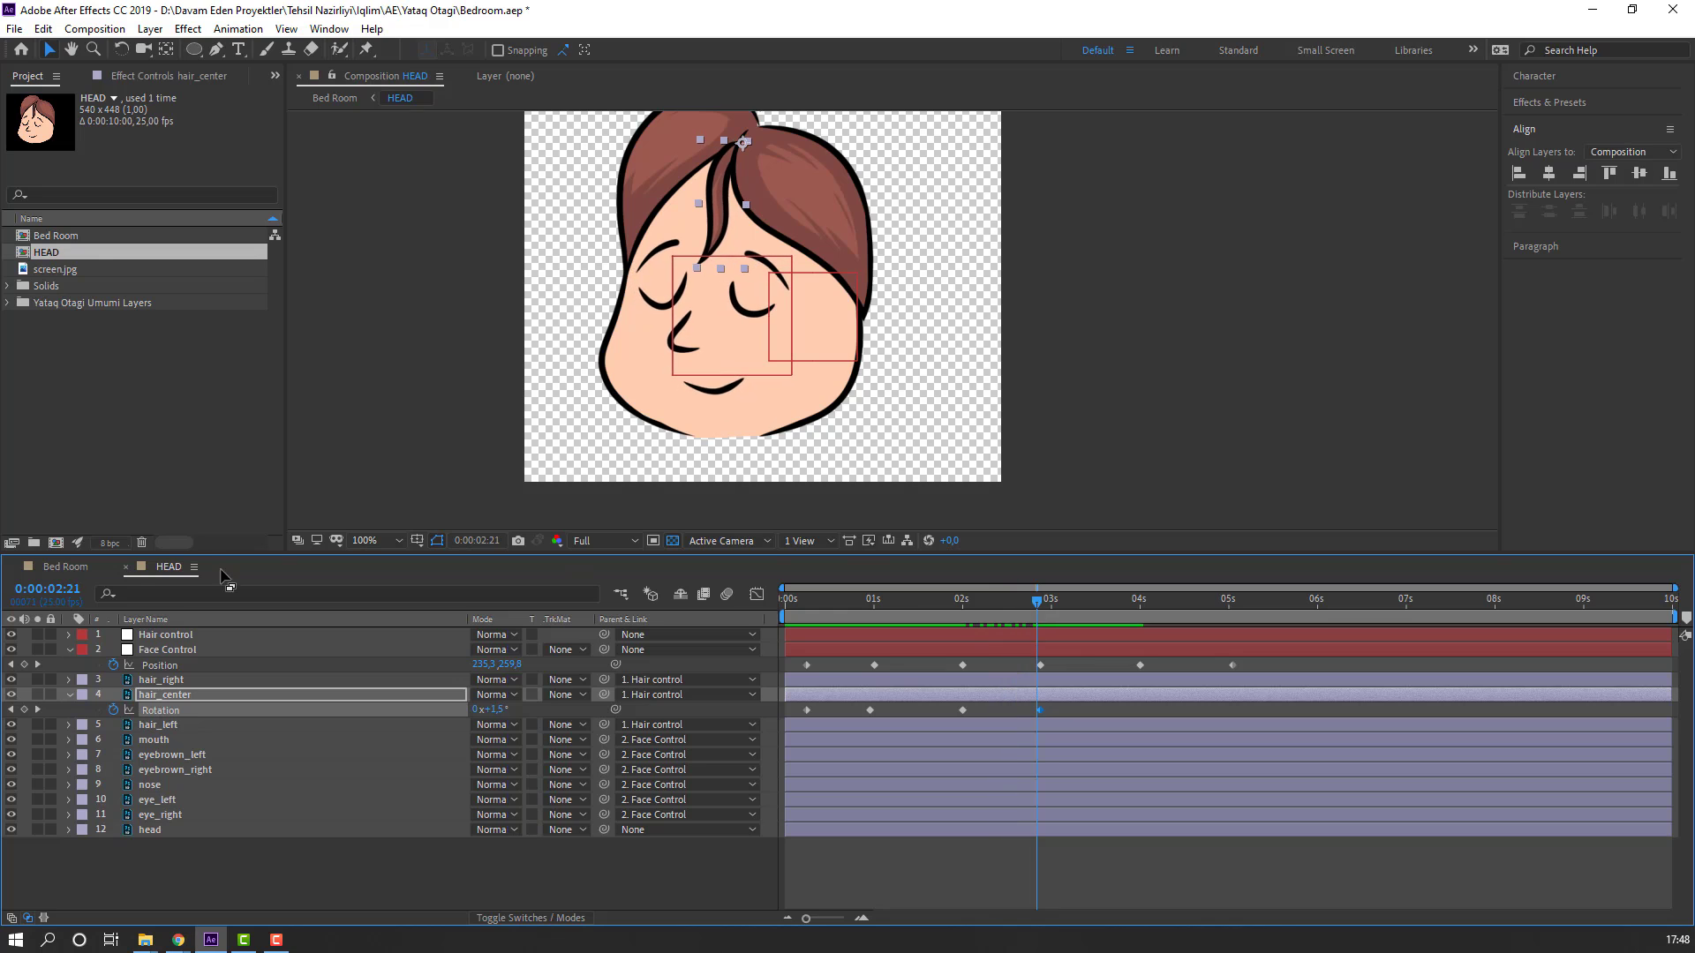
click(53, 566)
key(space)
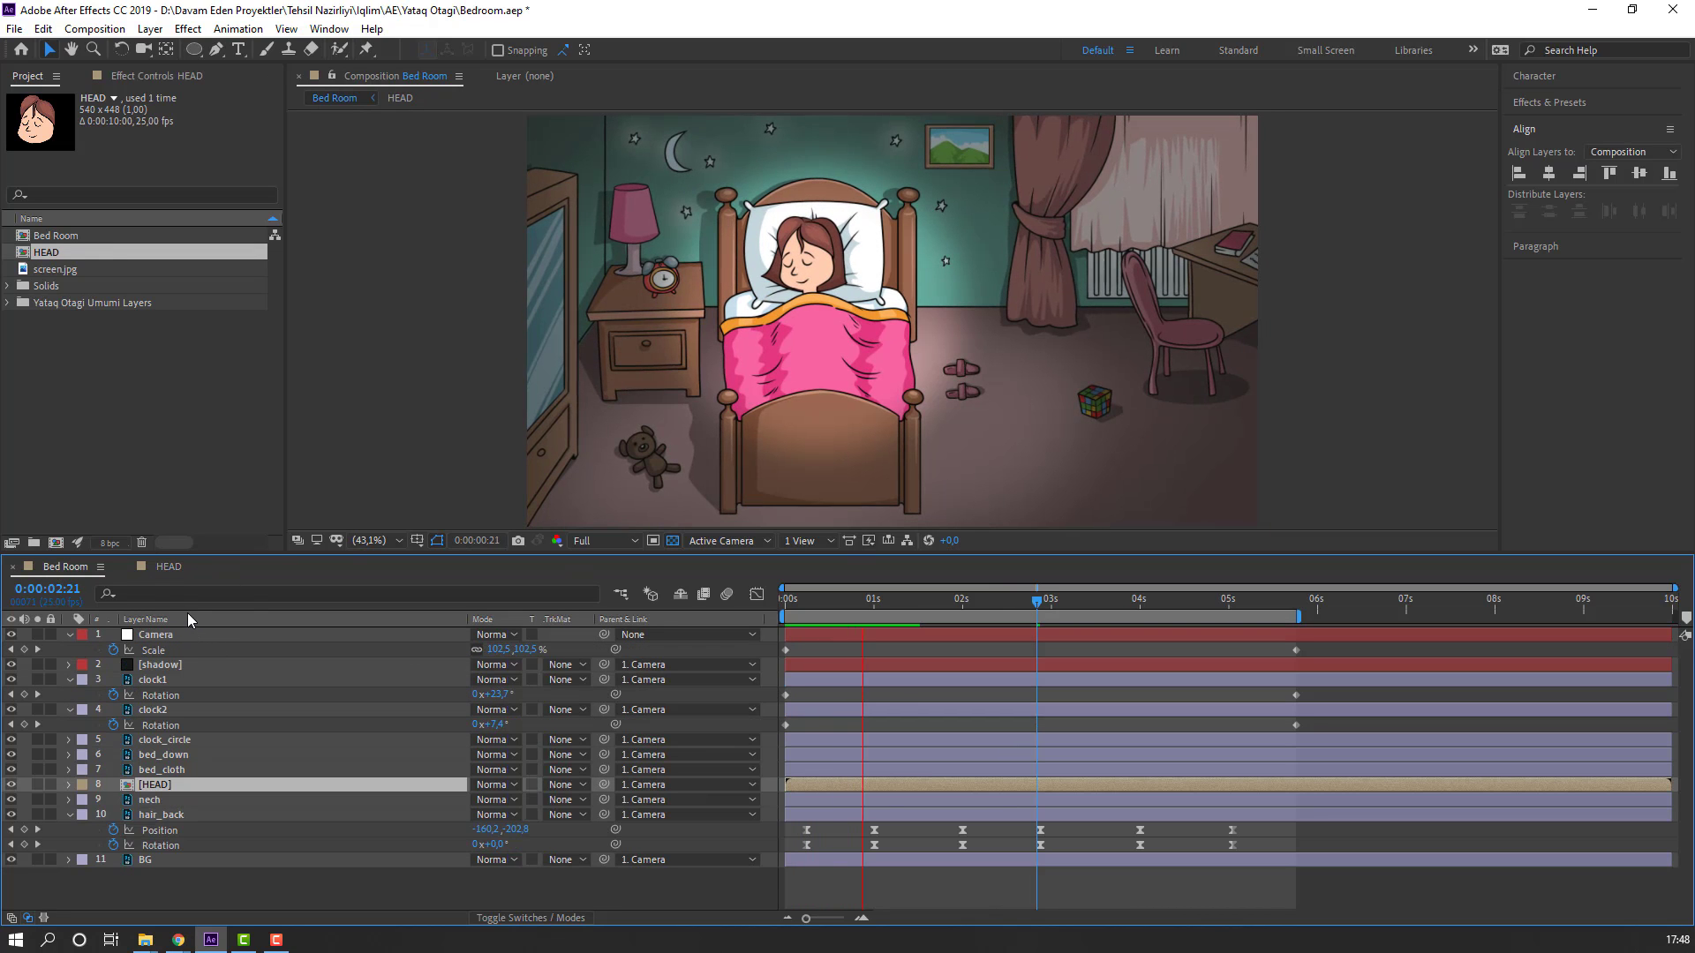
Step: Delete hair_center's last two rotation keyframes at 0:00:02:00 and 0:00:02:22 in the HEAD composition
click(168, 566)
drag(1114, 705, 934, 717)
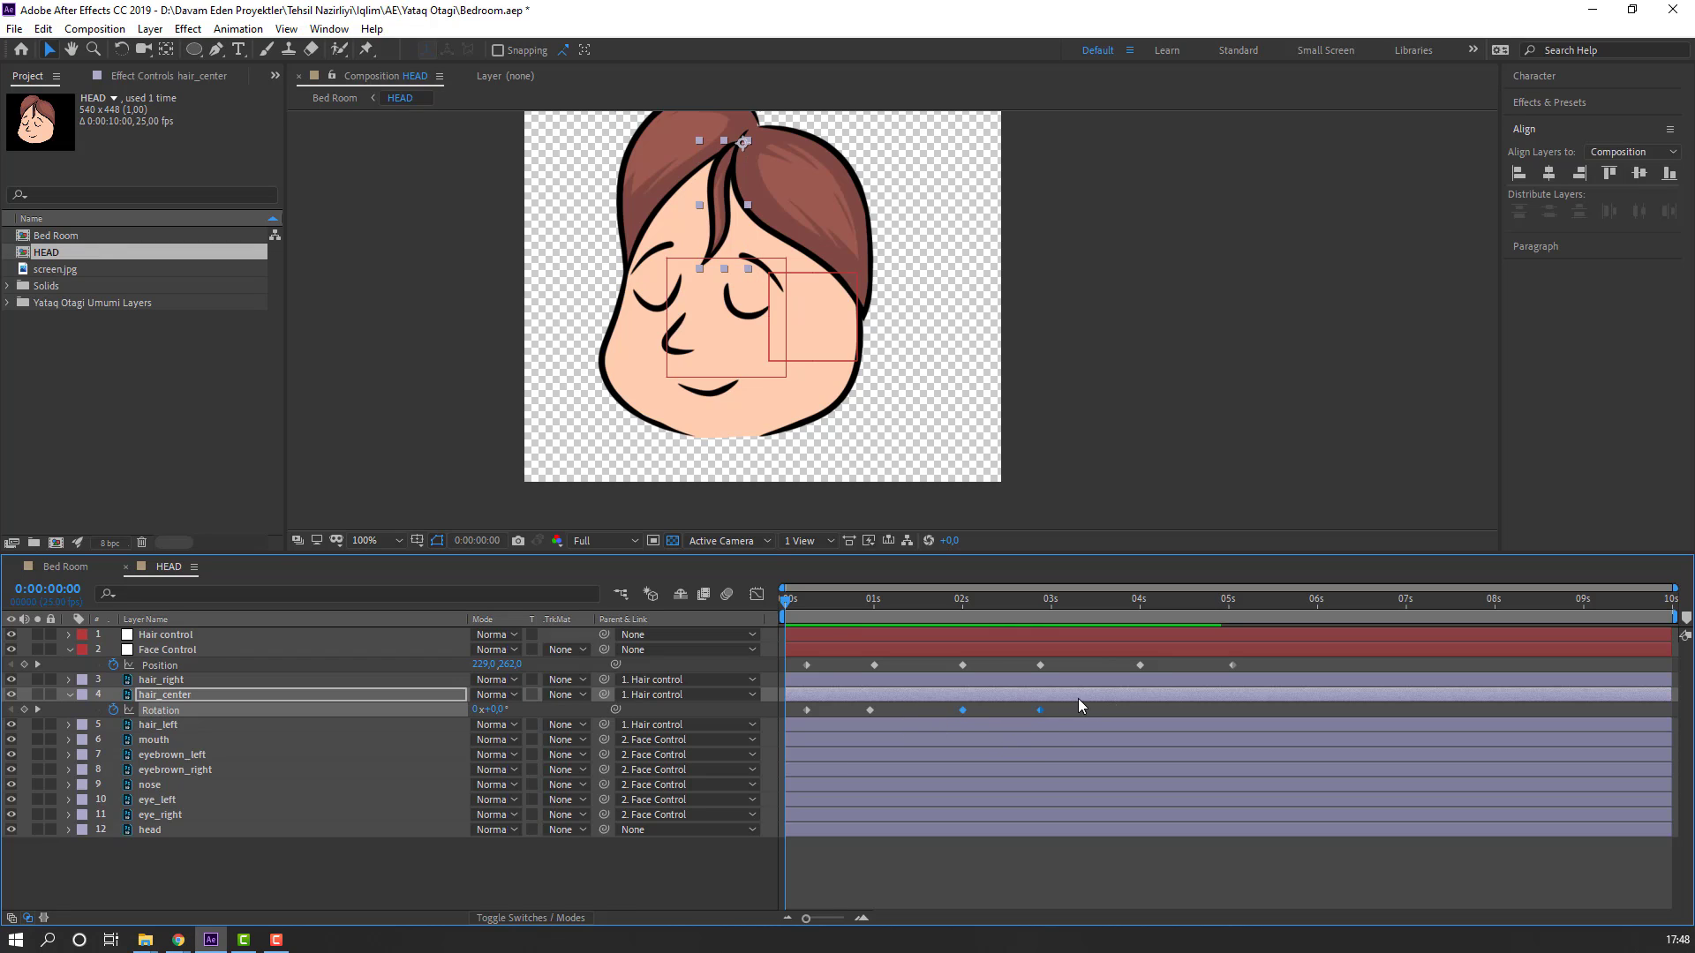
key(Delete)
Step: Keyframe hair_center's rotation at 2° at 0:00:01:05 and preview the swing
drag(829, 599, 892, 606)
click(492, 710)
text(2)
key(Return)
key(space)
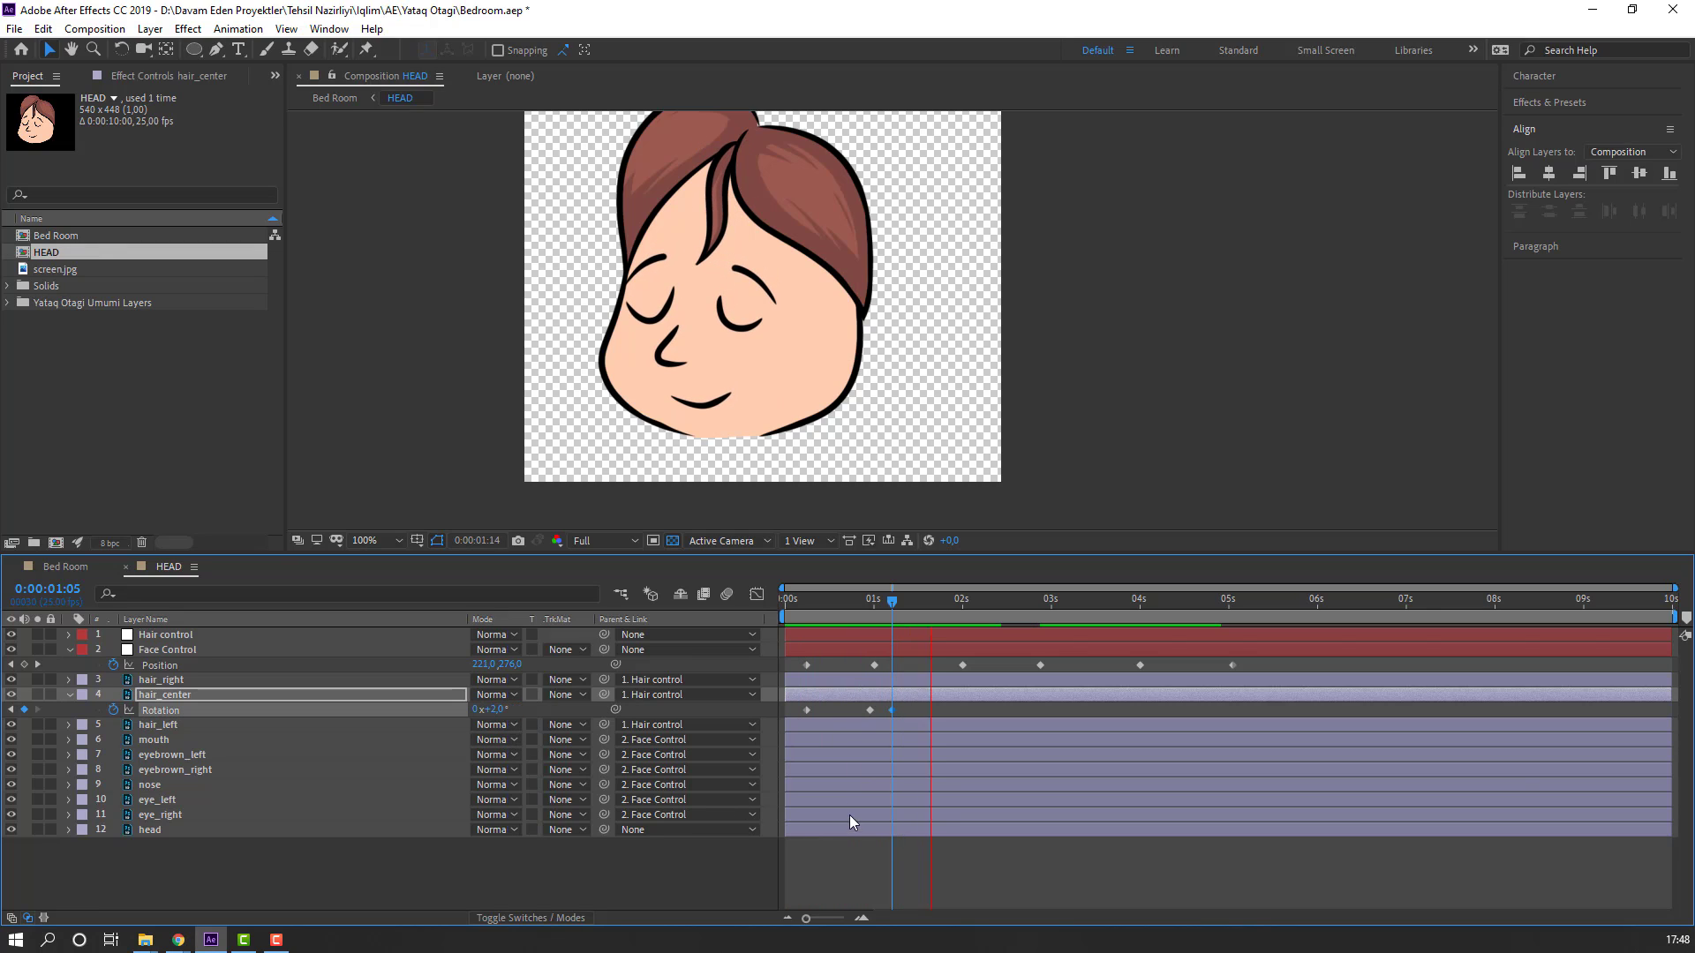
Step: Move hair_center's -8° rotation keyframe earlier, to about 0:00:00:19, and preview the timing
drag(872, 710, 856, 711)
key(space)
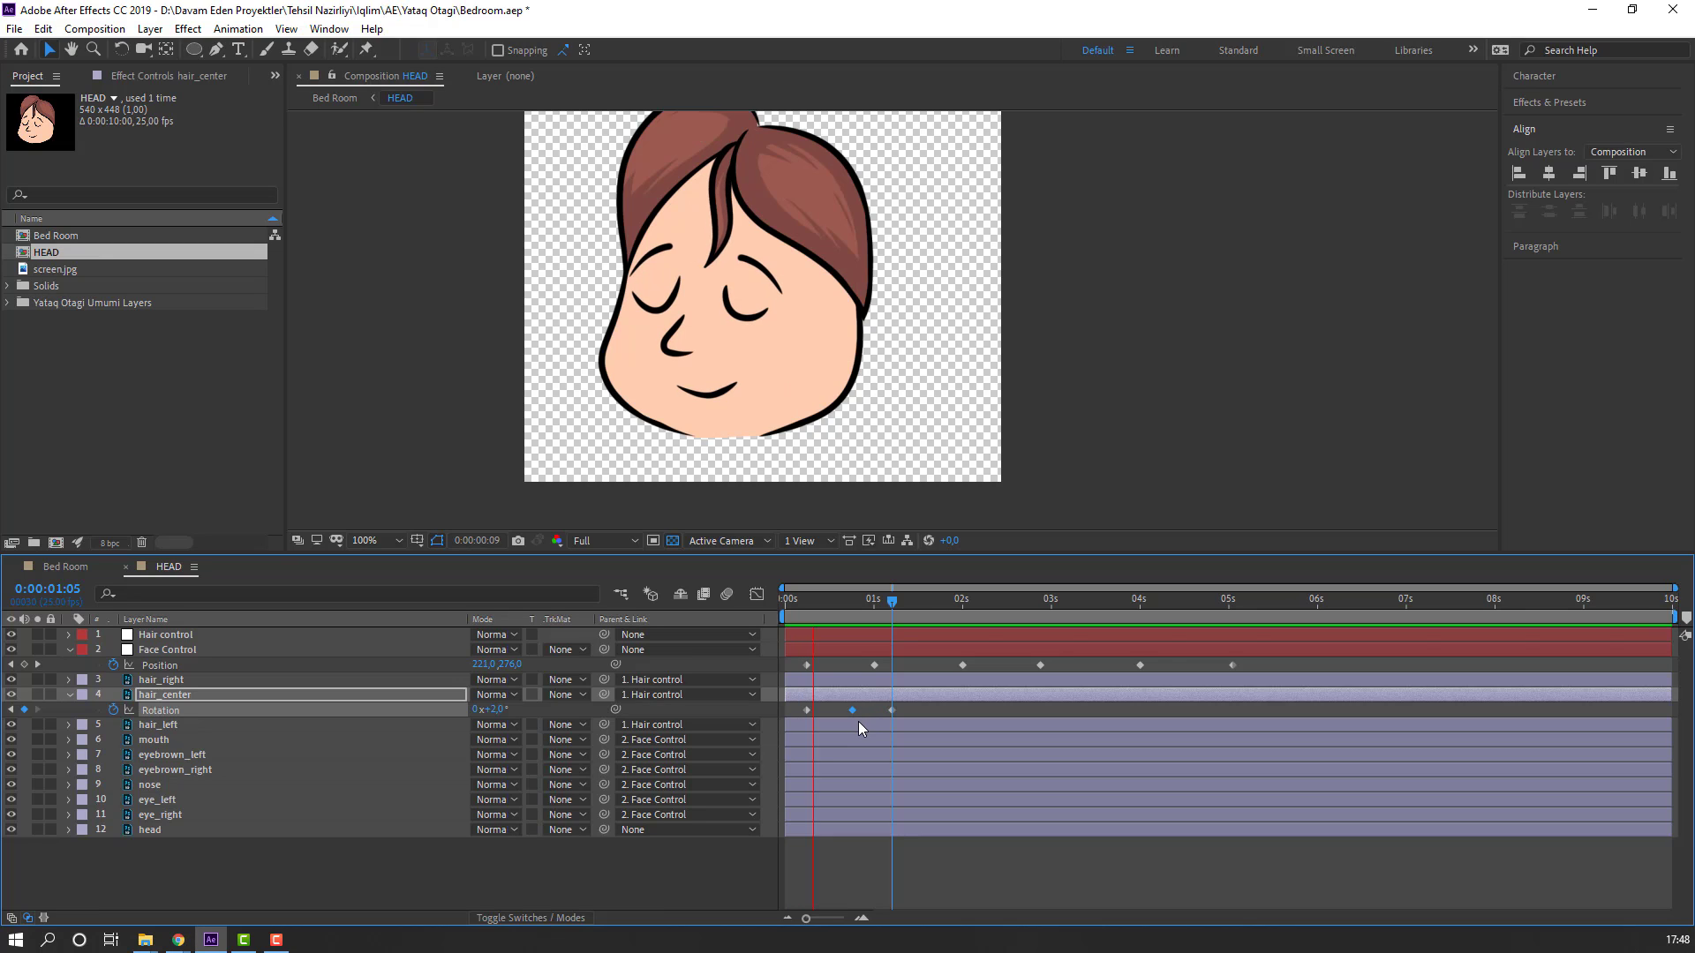
key(space)
Step: Apply Easy Ease to all of Face Control's position keyframes and hair_center's rotation keyframes, and preview the result
drag(1247, 657, 800, 716)
right_click(807, 708)
mouse_move(953, 702)
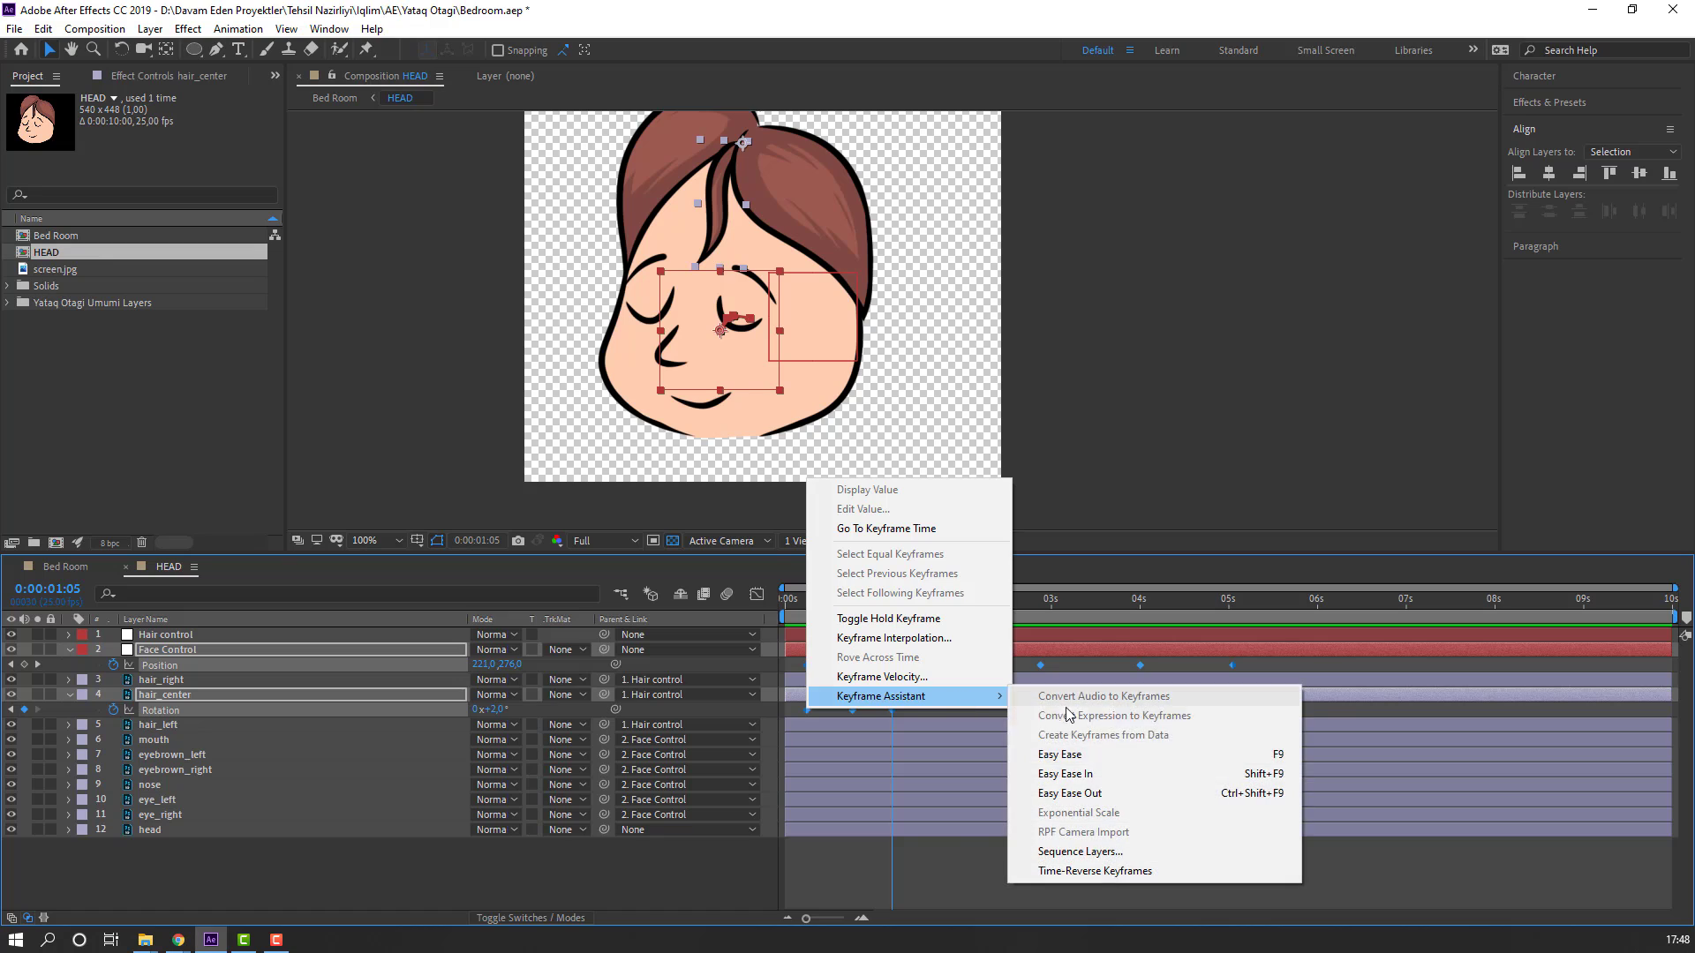
click(1049, 753)
click(874, 843)
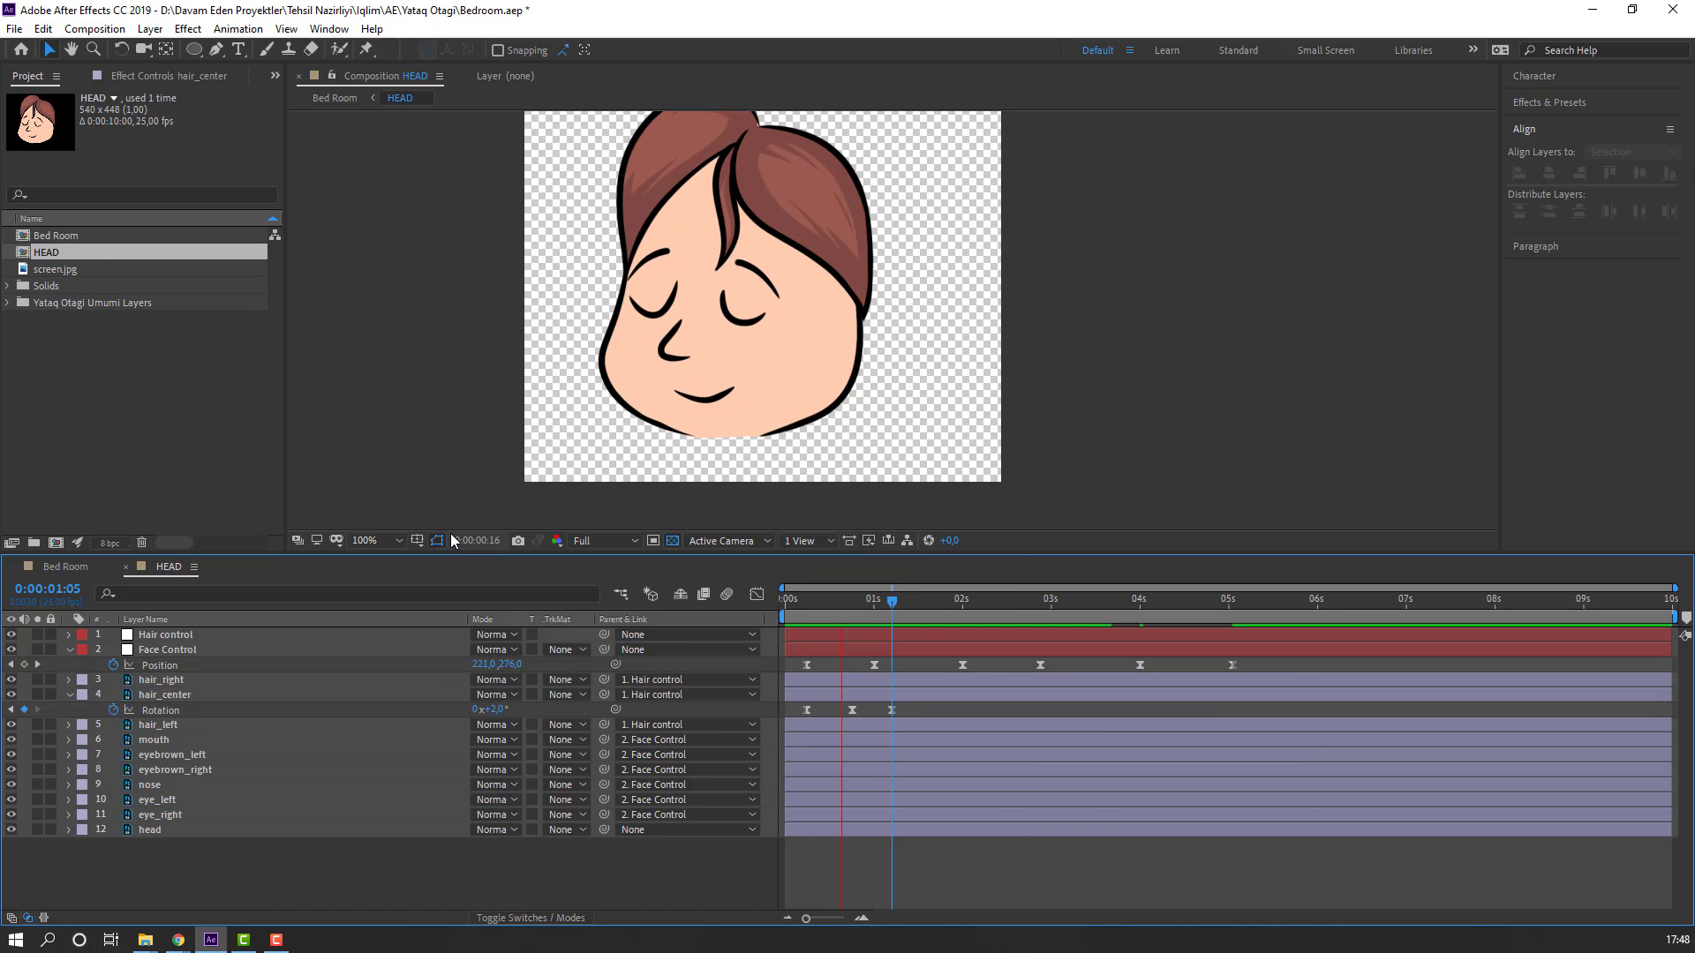
key(space)
Step: Keyframe hair_center's rotation at 0° at 0:00:01:12 and shift its 2° keyframe slightly earlier
click(914, 601)
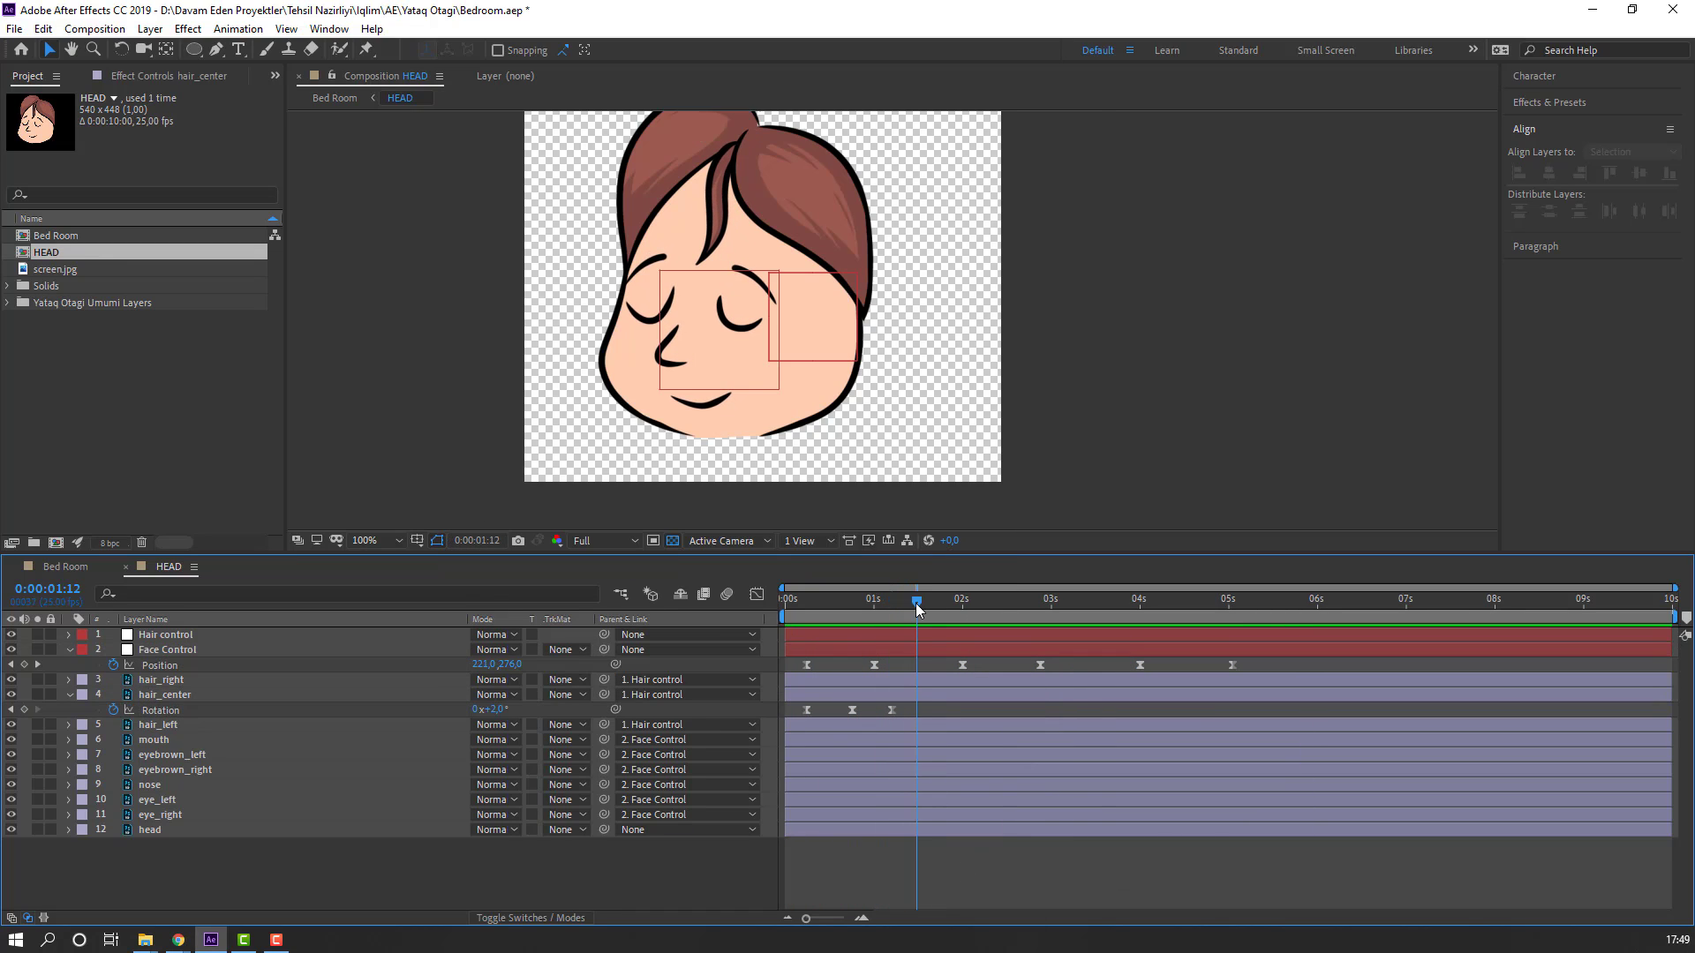
drag(489, 717, 487, 716)
key(space)
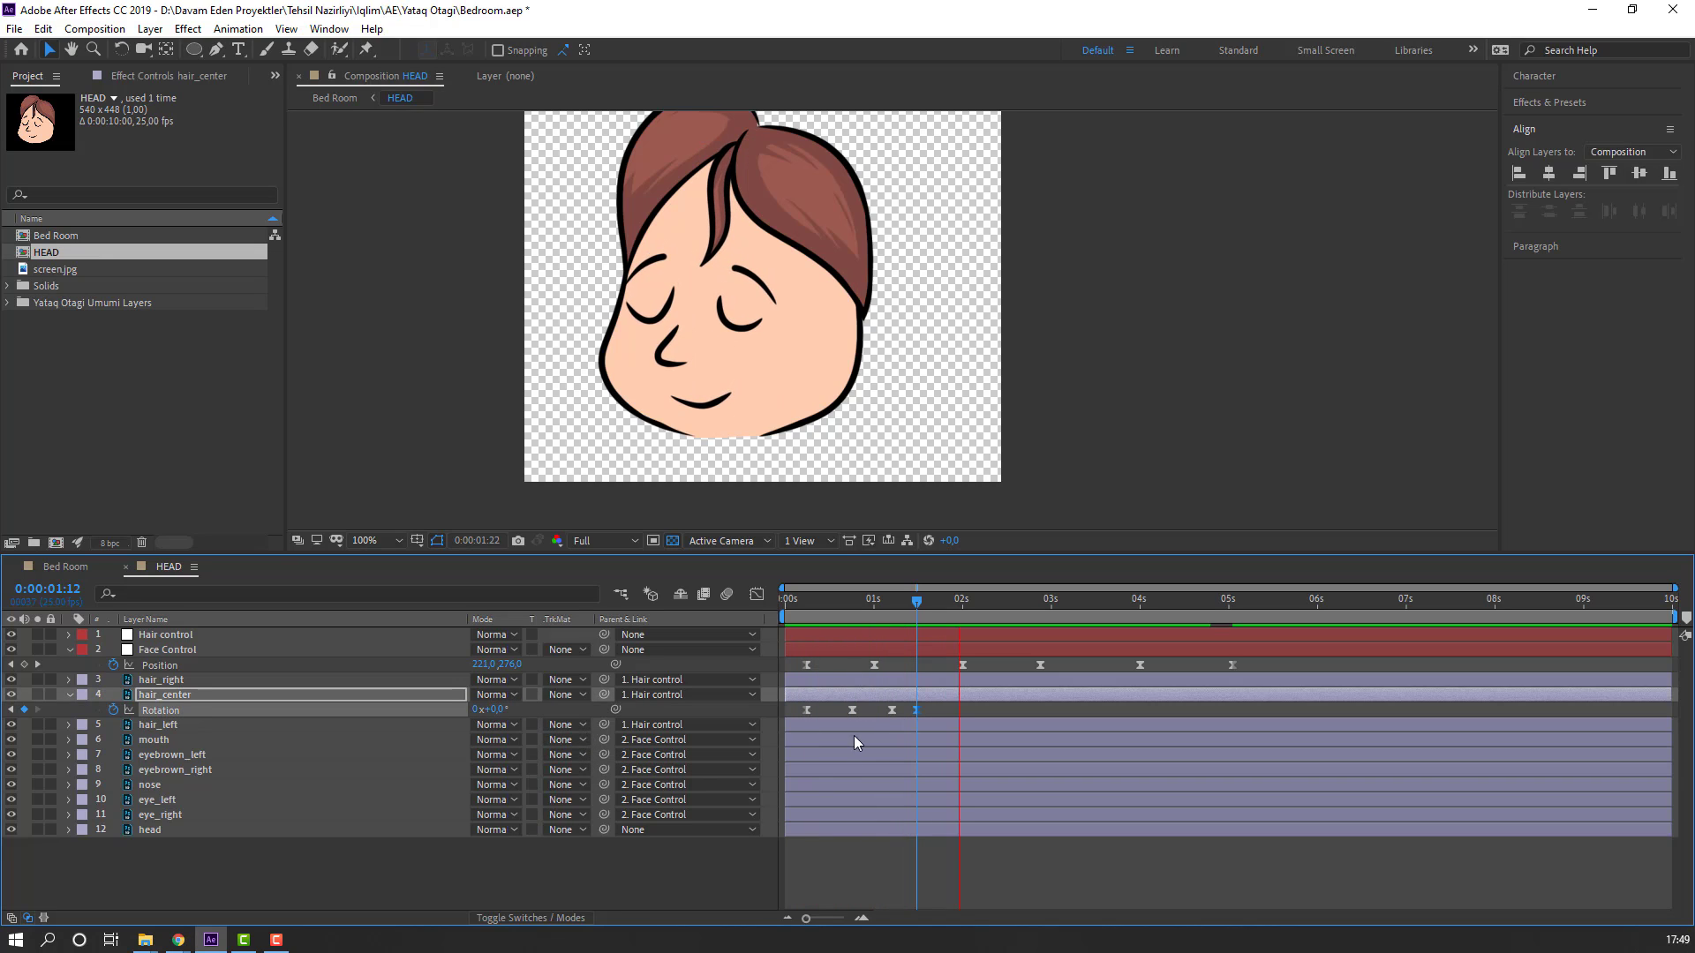
drag(891, 710, 888, 711)
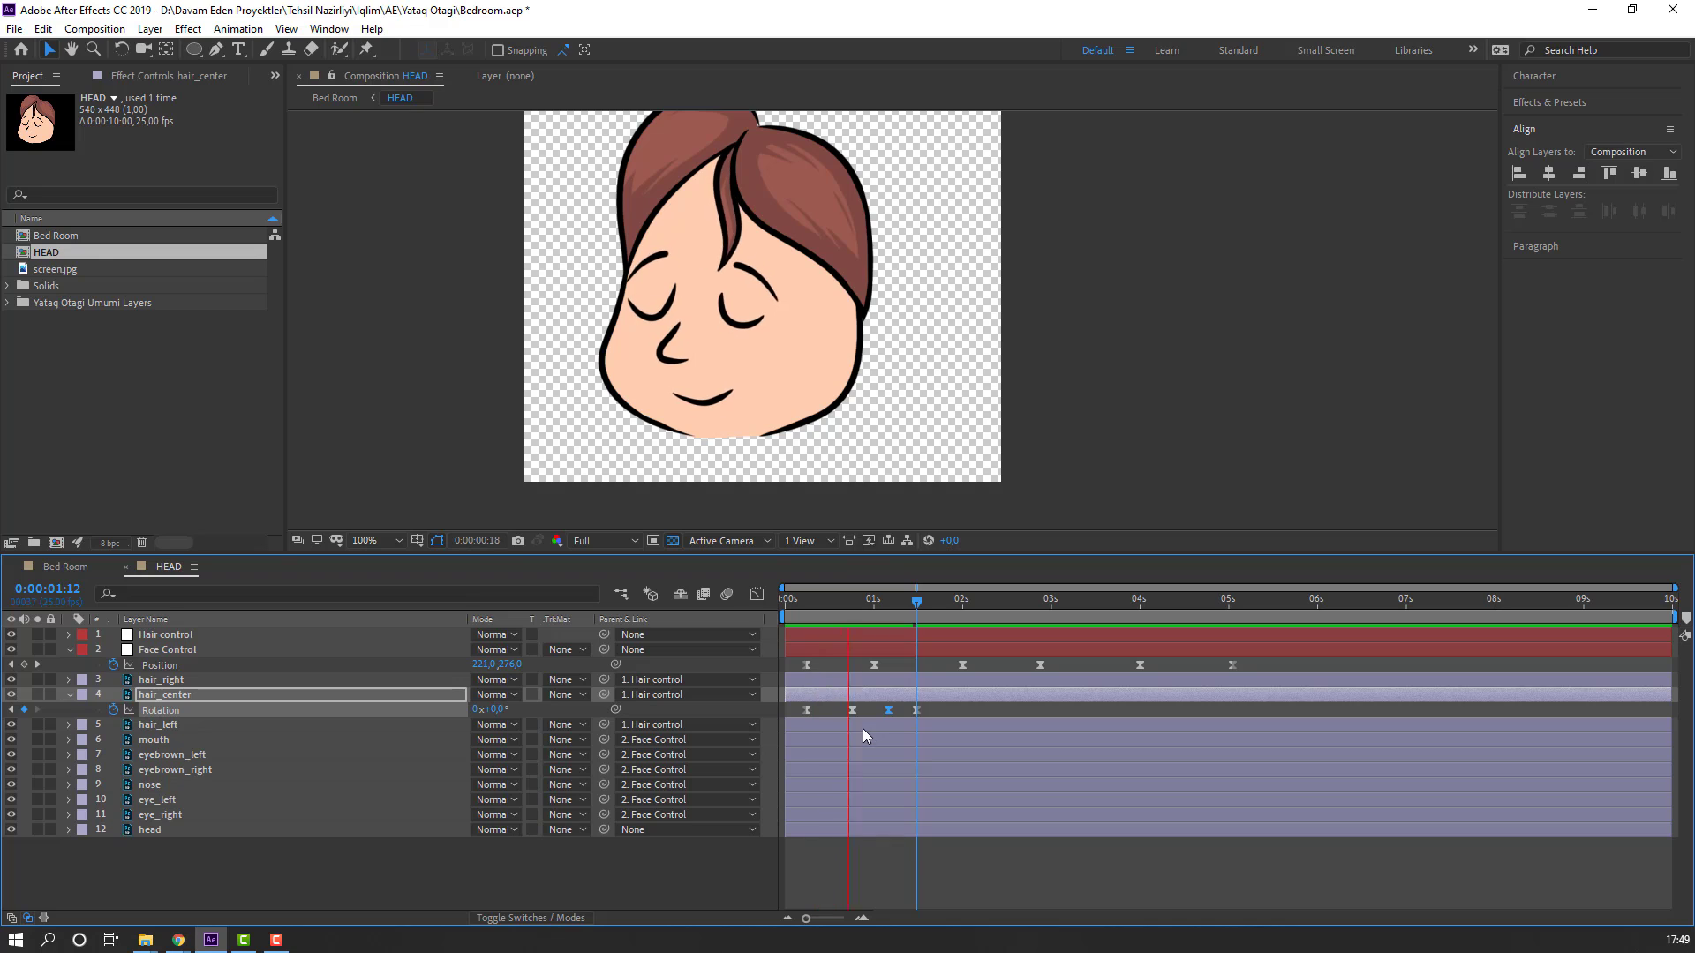
key(space)
Step: Preview the hair movement close up on the girl's head in the Bed Room composition
click(53, 568)
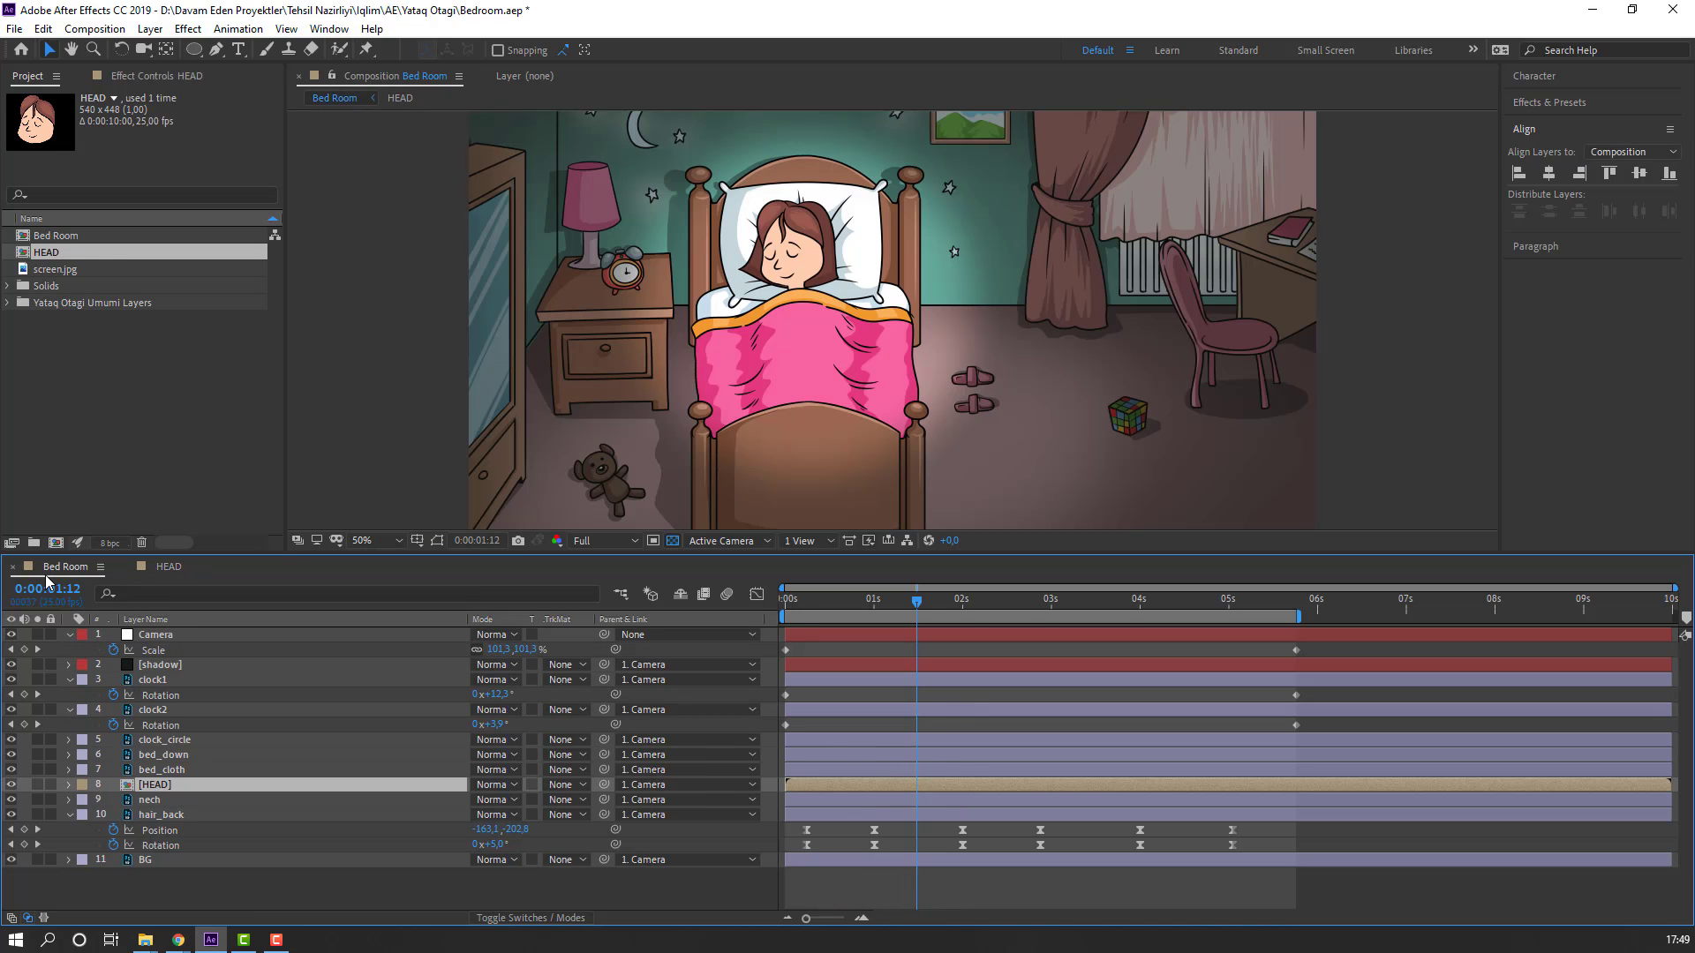
key(space)
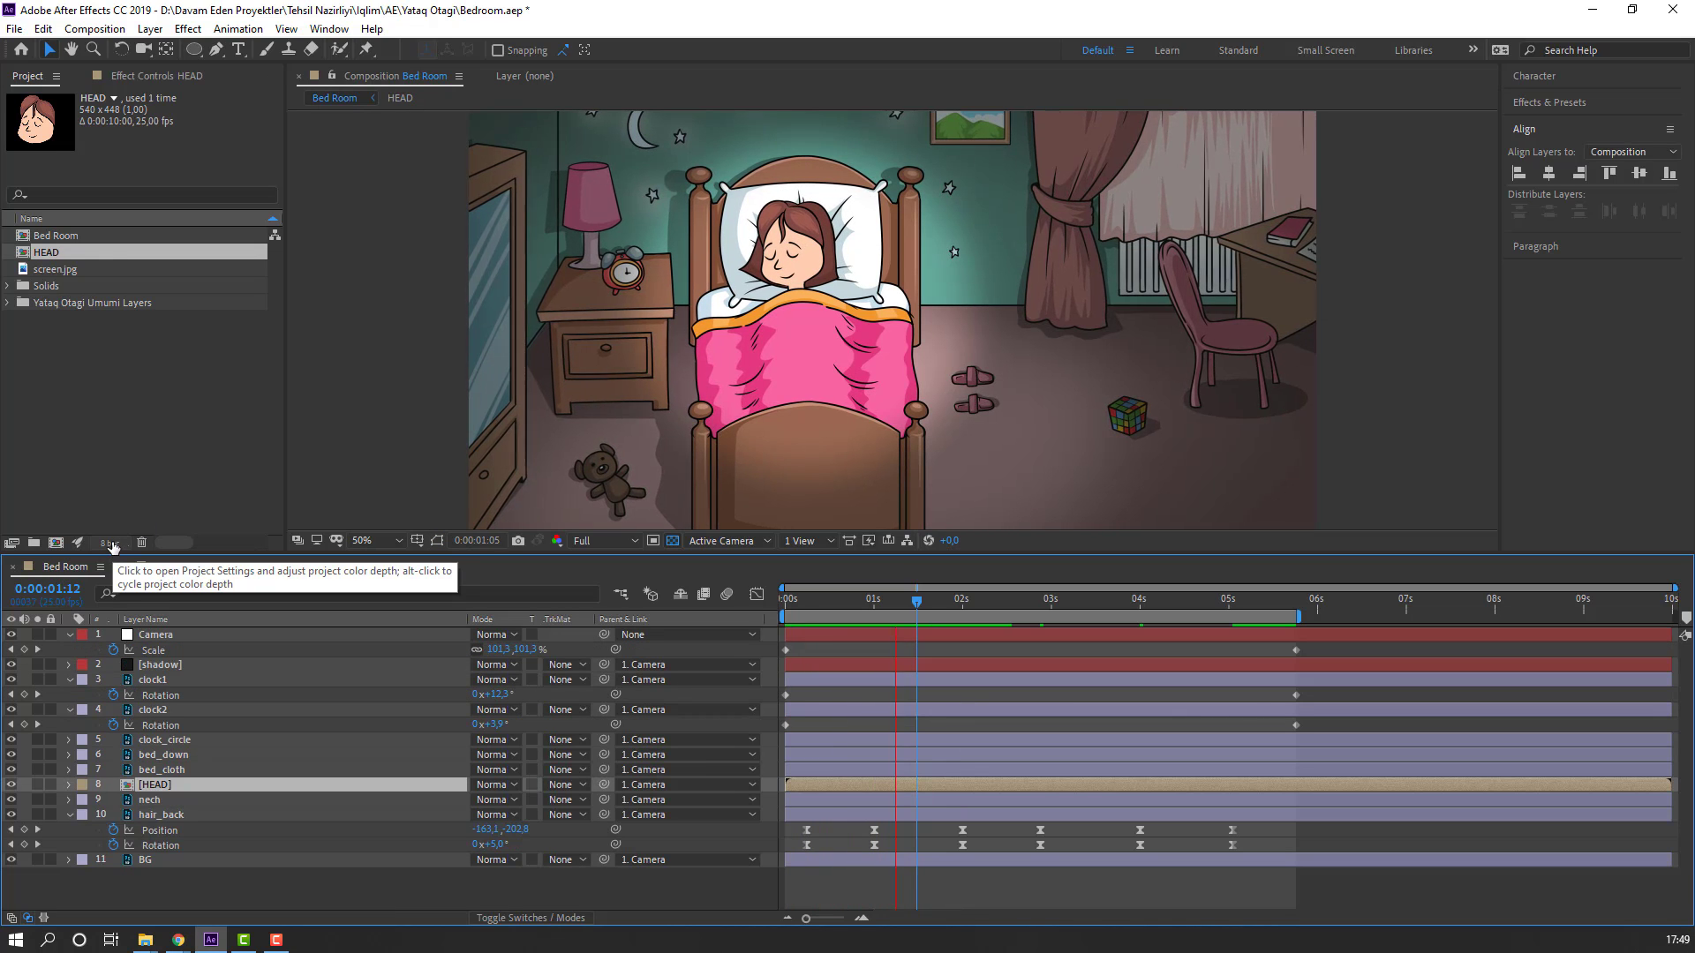
scroll(756, 231, up, 4)
key(space)
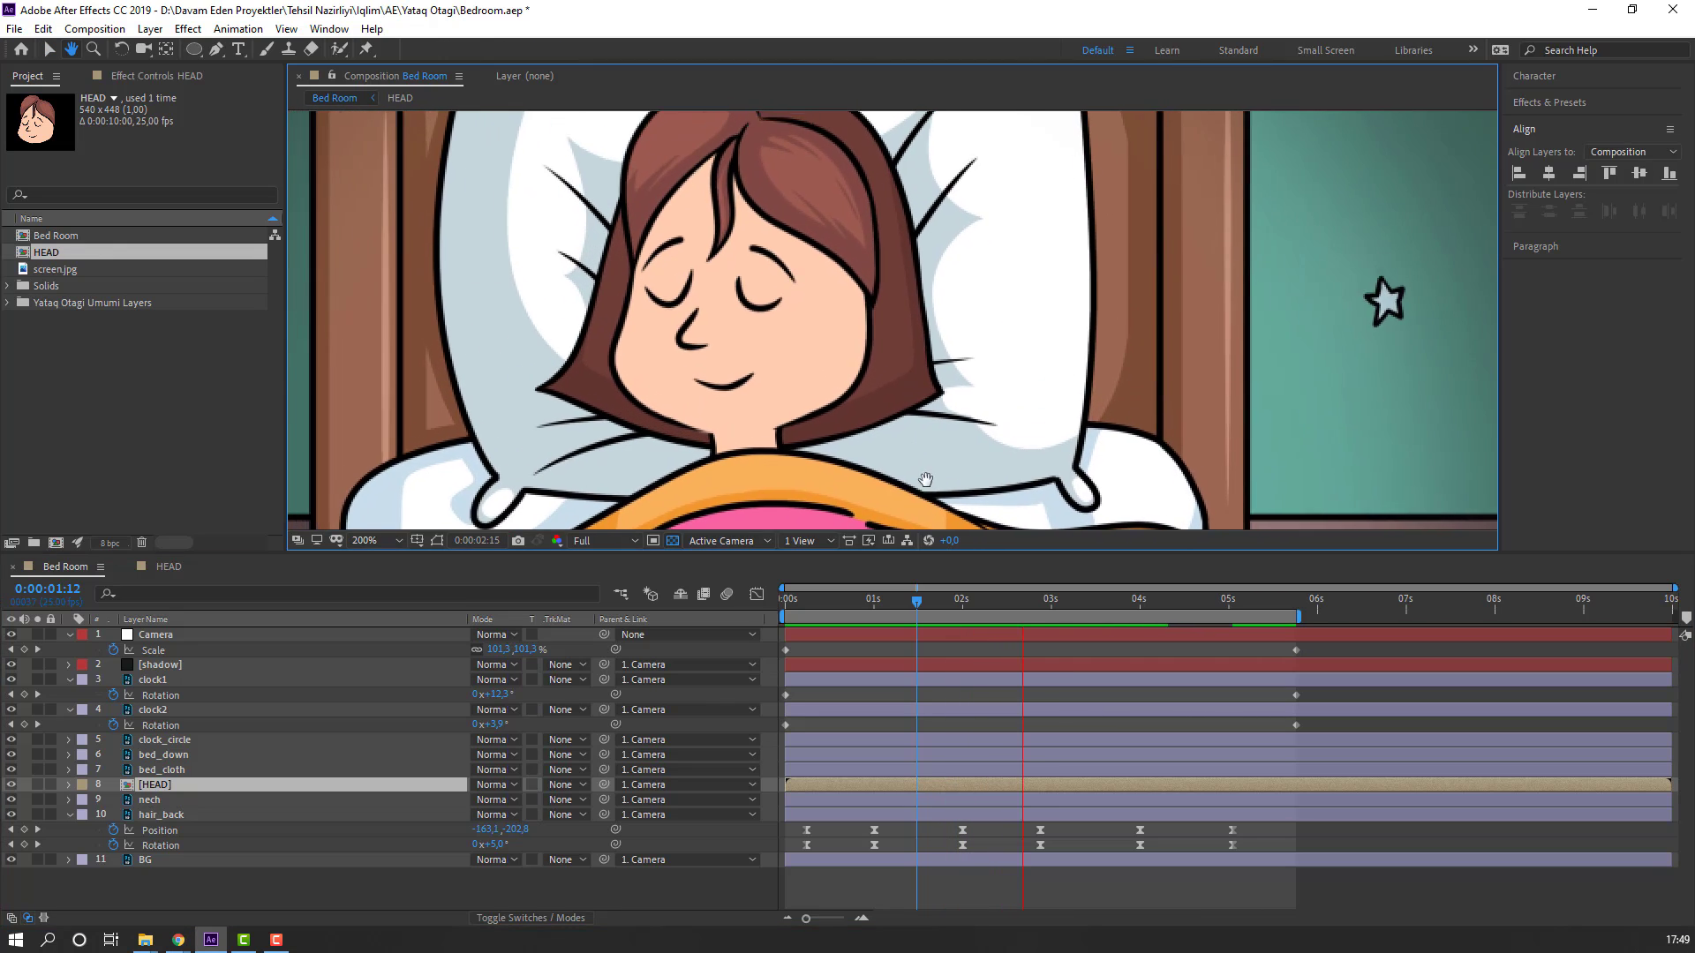
key(space)
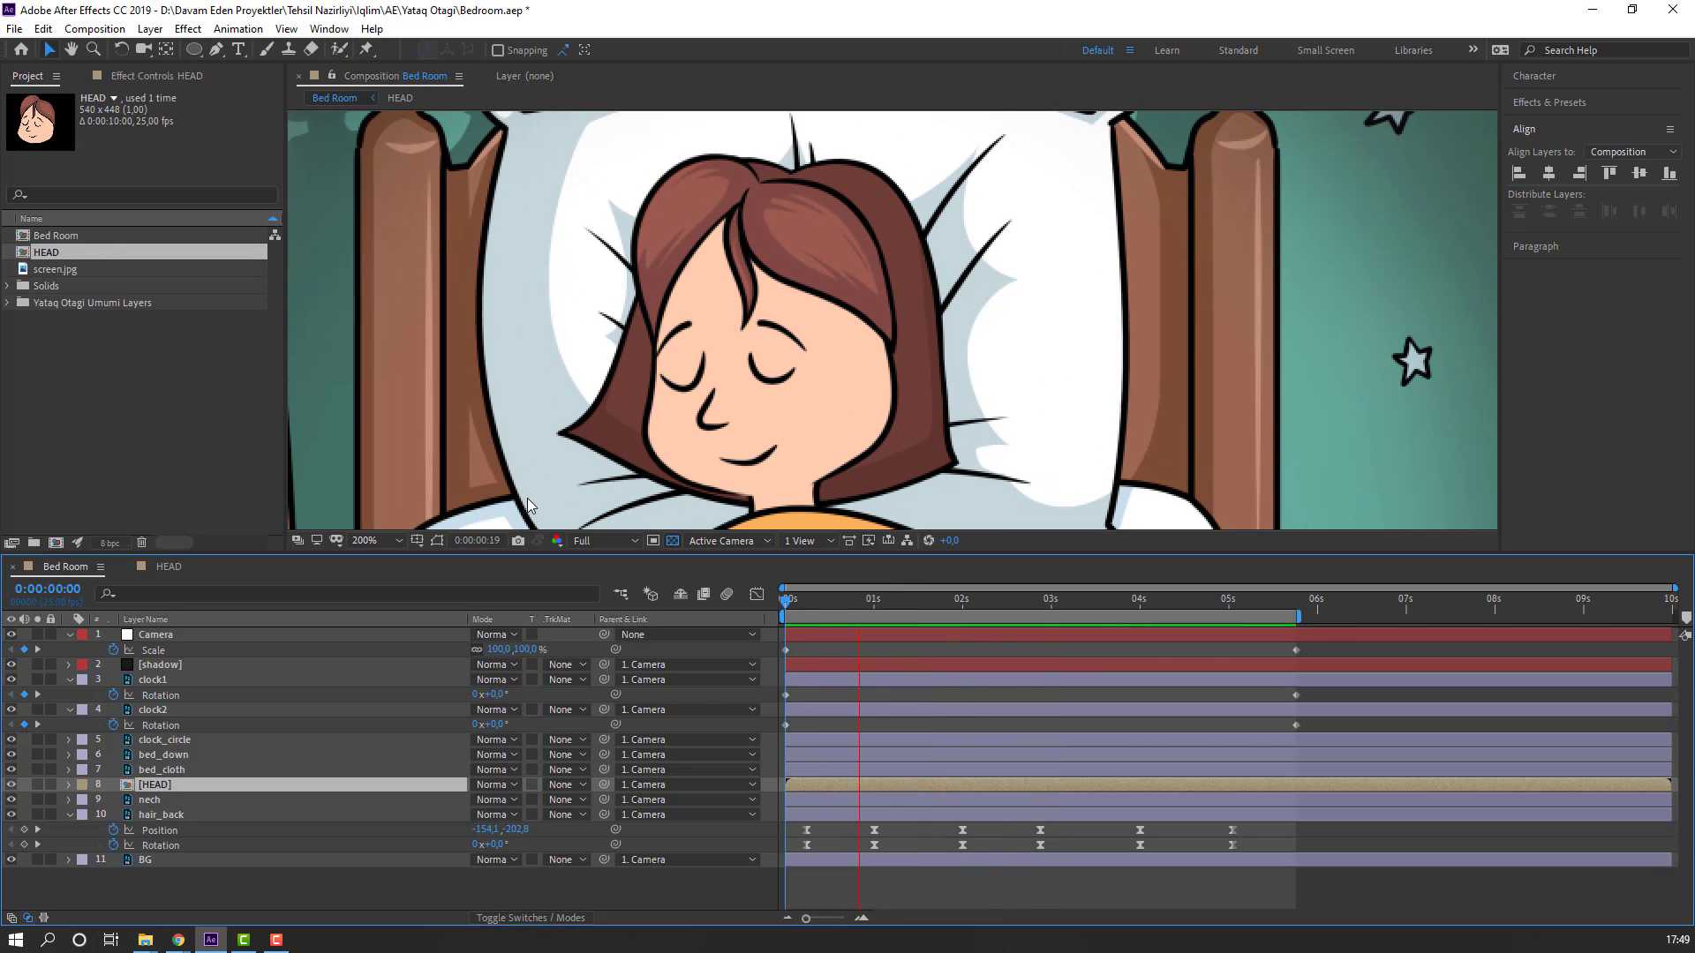
Step: Hold hair_center's rotation at 0° with a keyframe at 0:00:02:00 in the HEAD composition
click(168, 566)
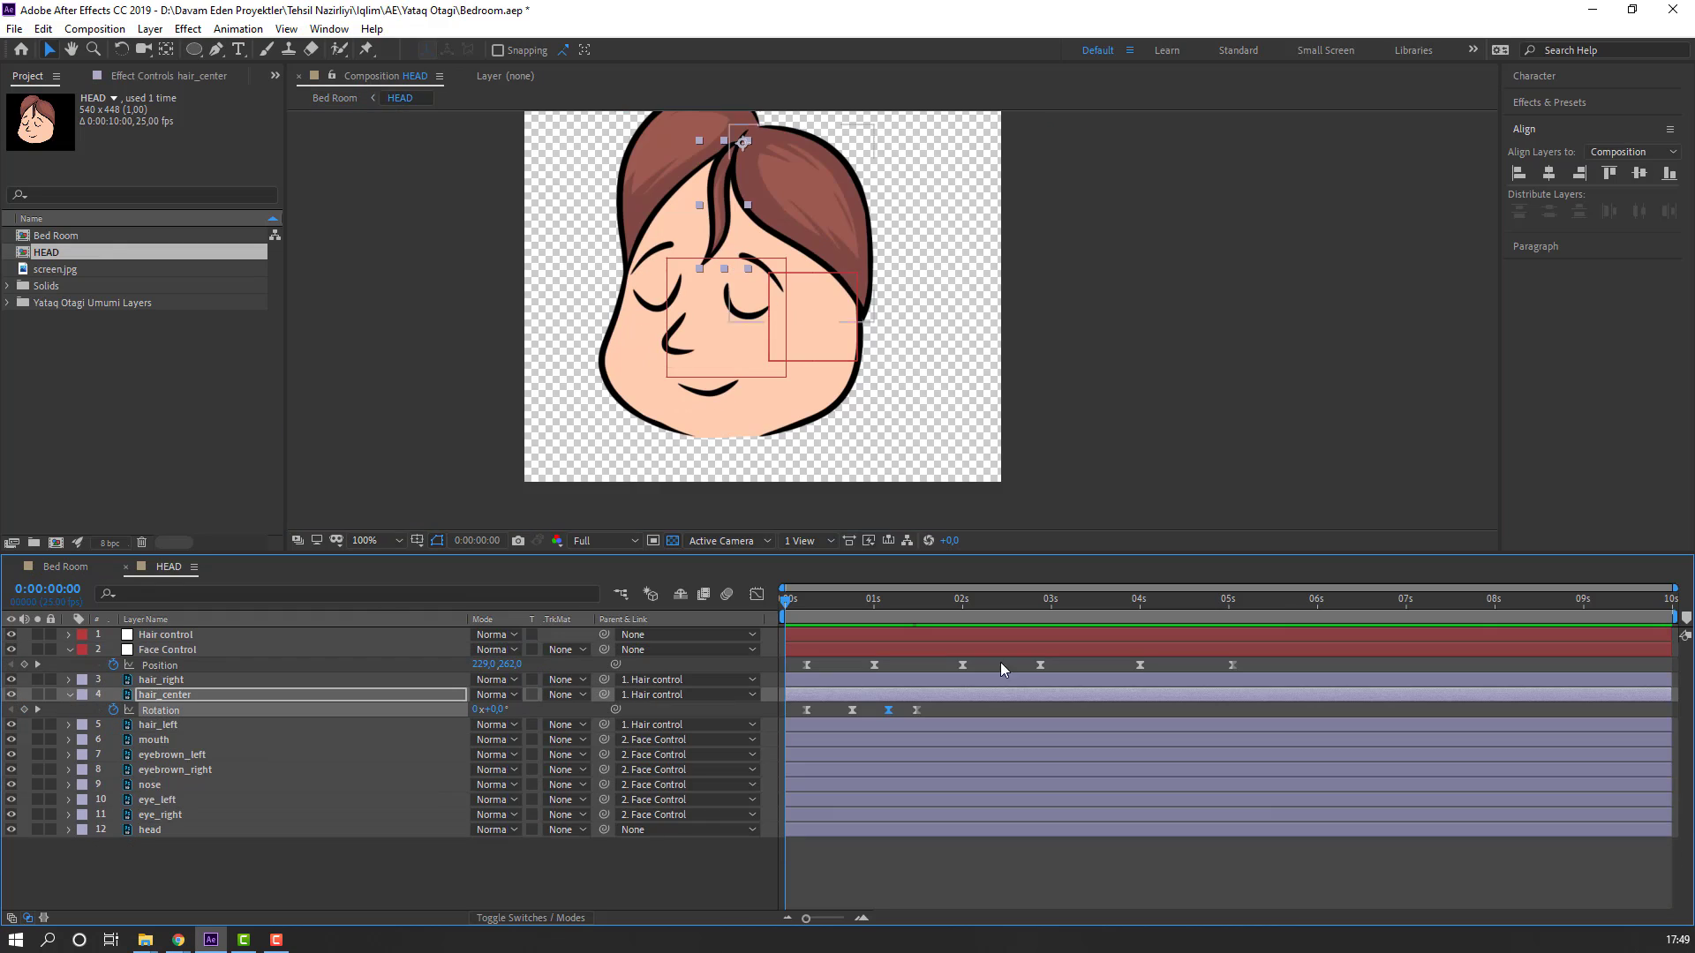
click(962, 604)
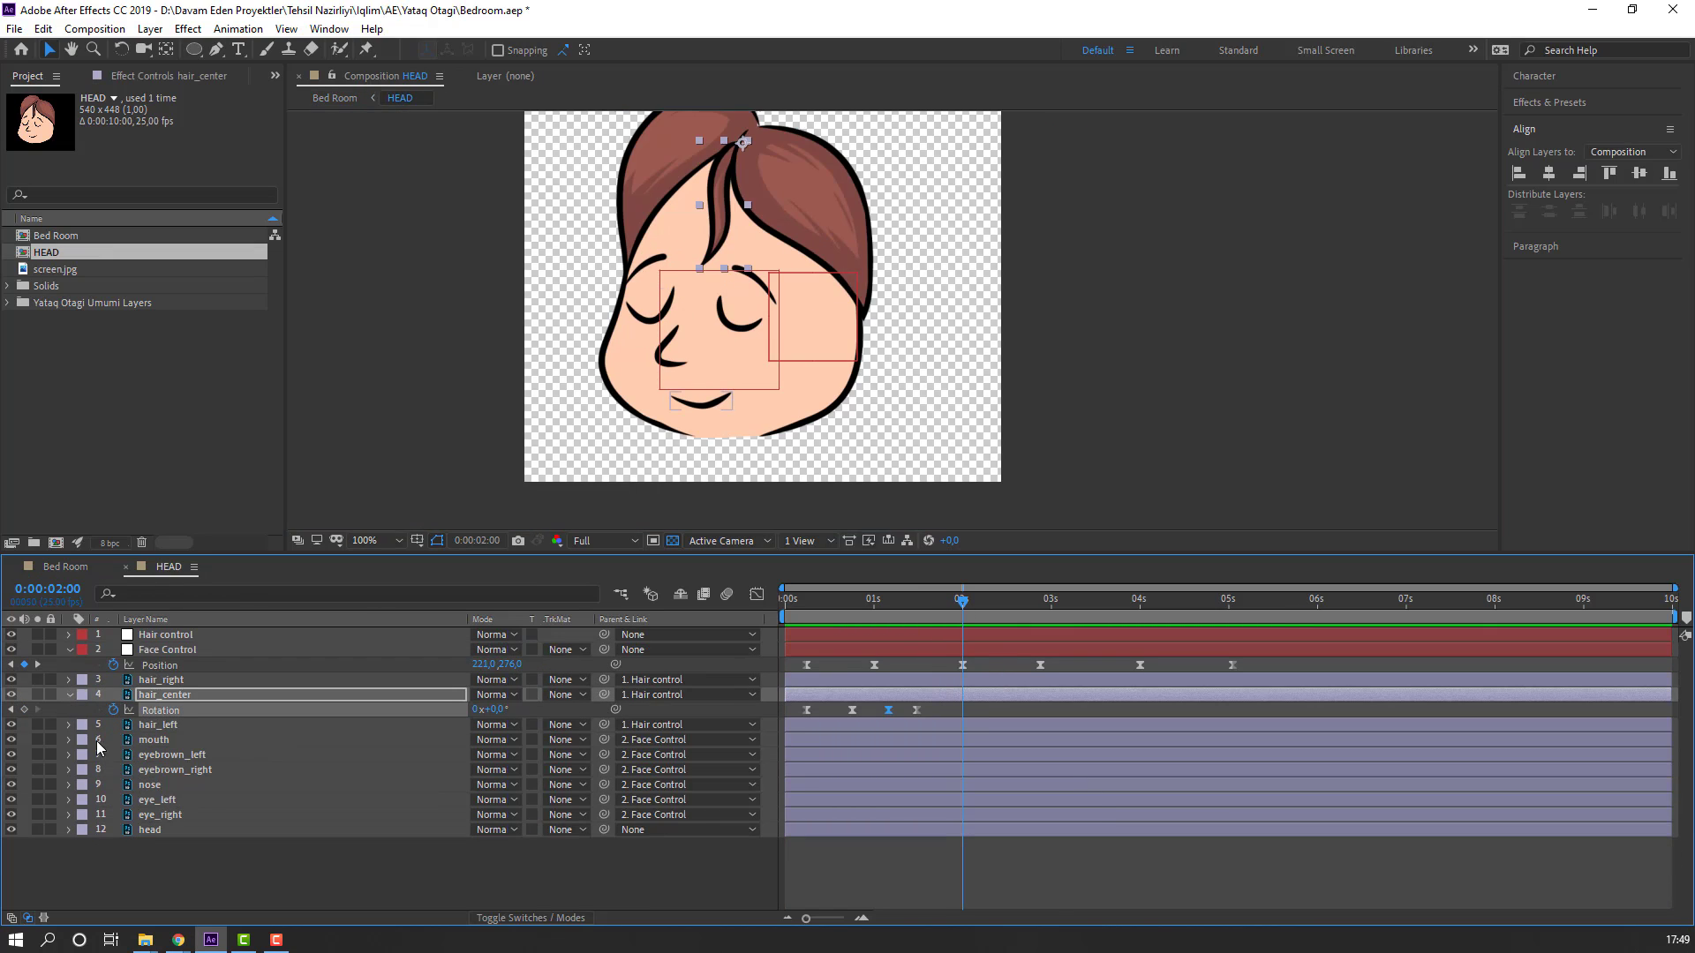
click(24, 710)
Step: Keyframe hair_center's rotation at -6° at 0:00:02:16
mouse_move(994, 597)
mouse_down()
mouse_move(1033, 597)
mouse_move(1019, 599)
mouse_up()
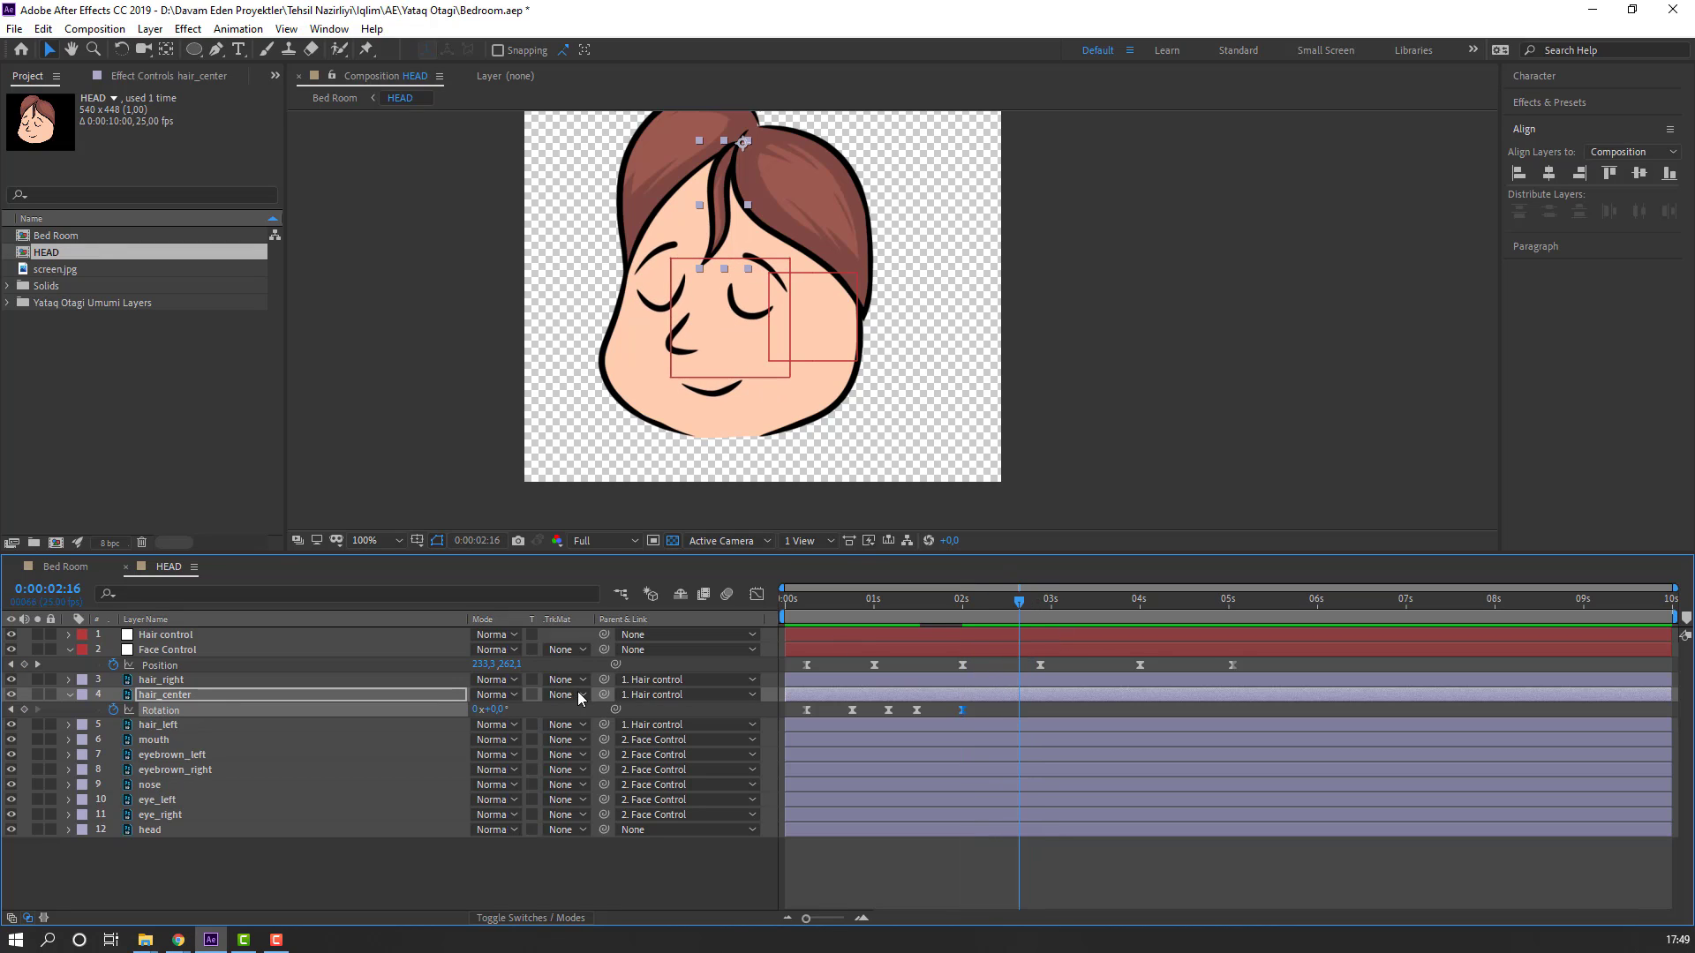
drag(493, 711, 489, 711)
drag(960, 602, 1018, 609)
click(492, 710)
text(-8)
key(Return)
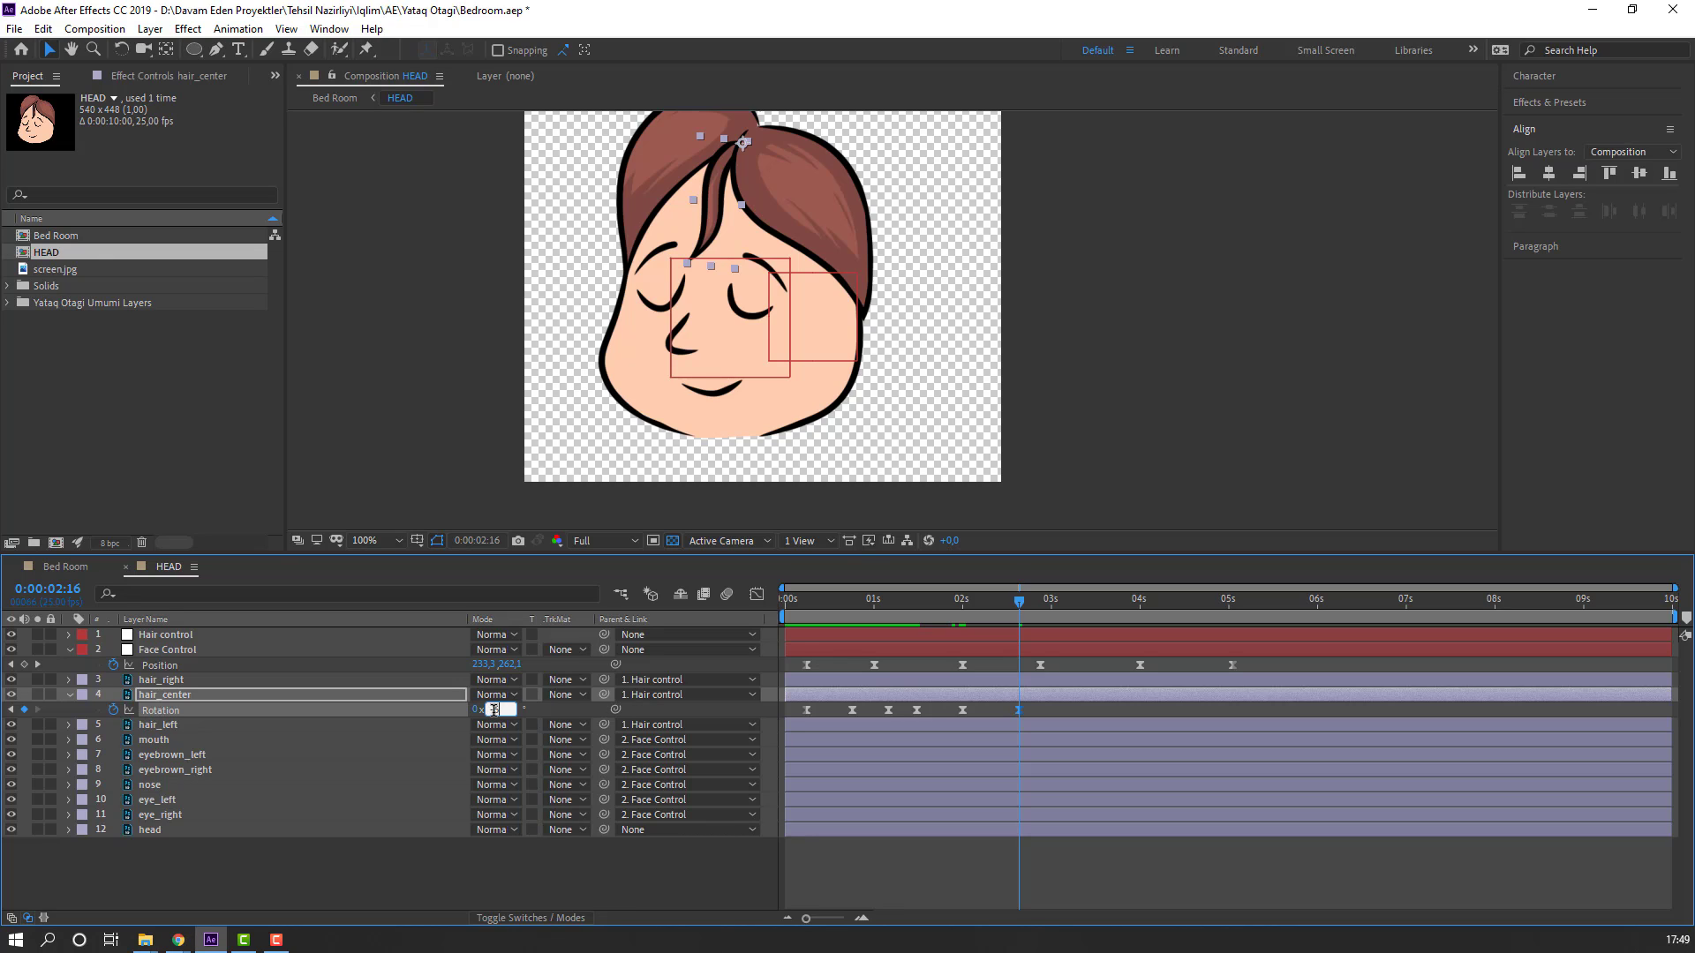
key(Return)
Step: Keyframe hair_center's rotation at -2° at about 0:00:02:22, in line with Face Control's position keyframe
click(1035, 604)
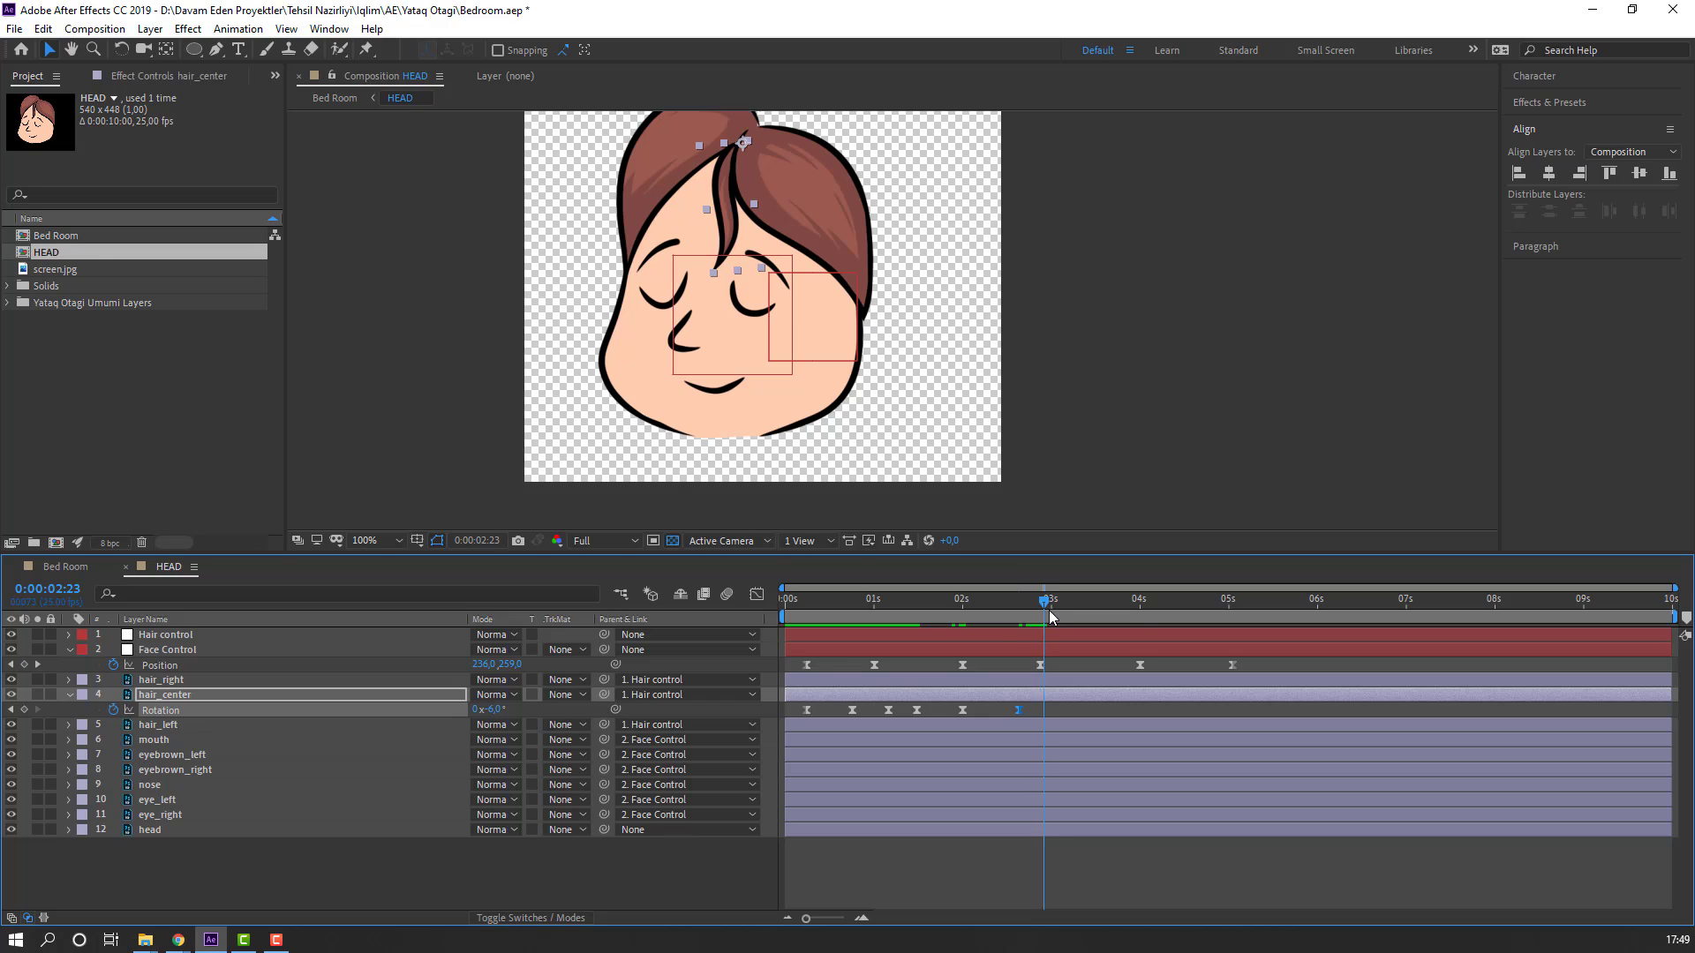
click(499, 711)
text(-2)
key(Return)
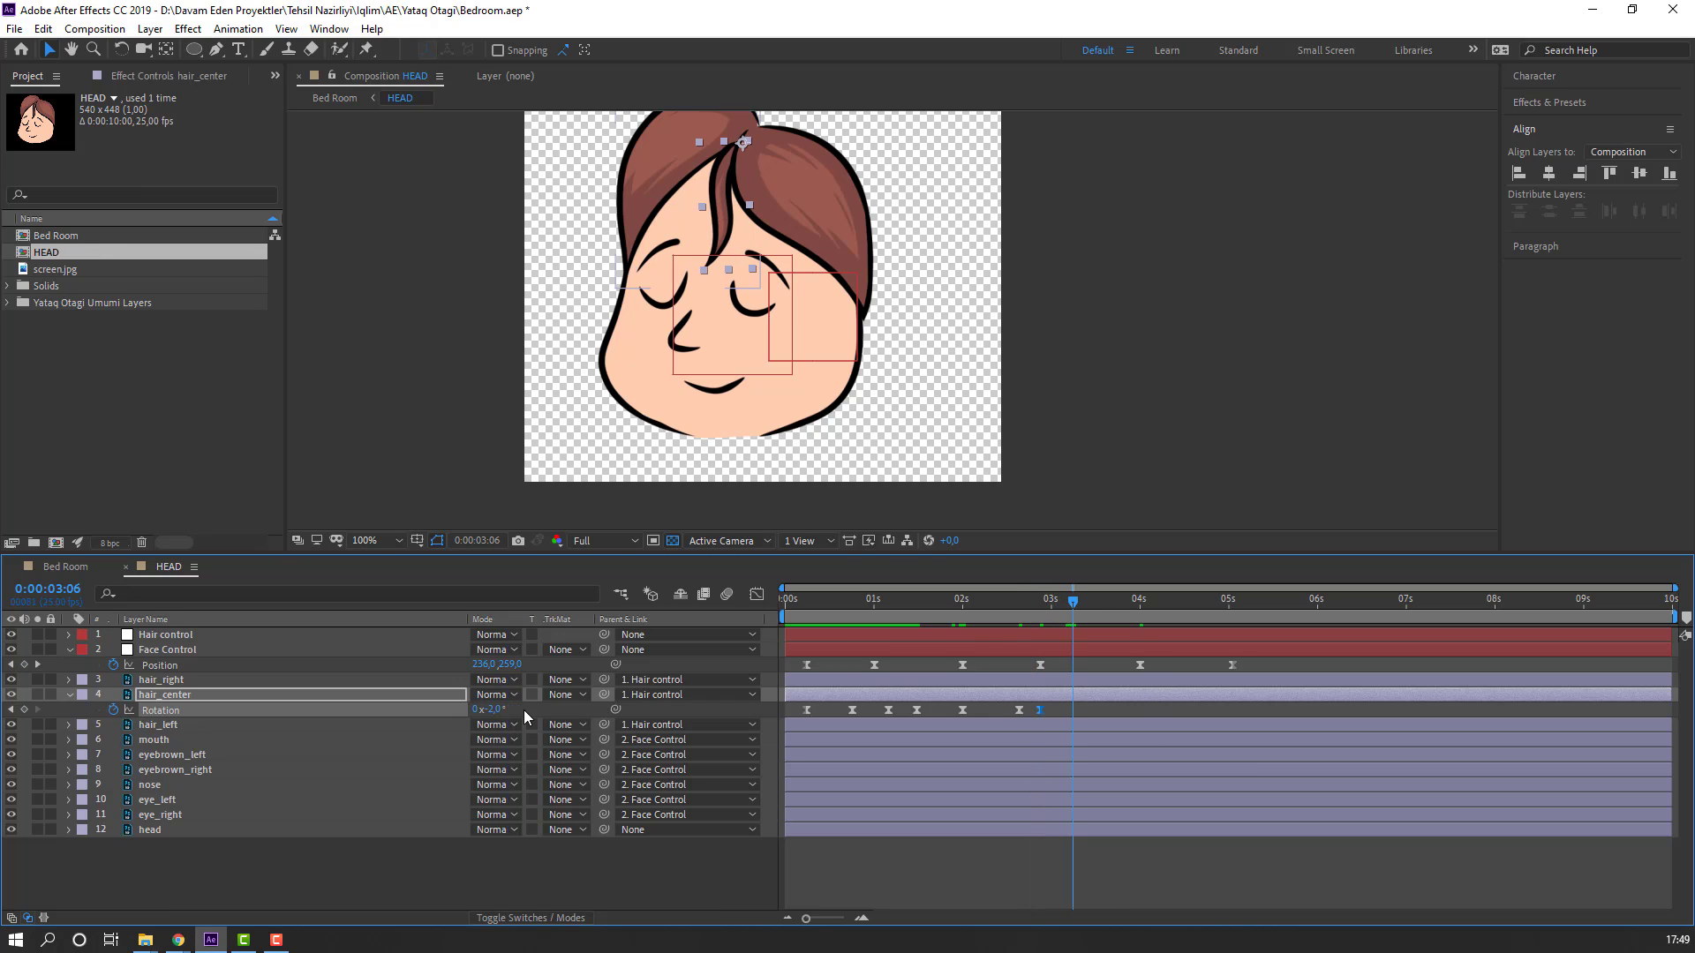
Step: Keyframe hair_center's rotation at 0° at 0:00:03:06 and move its -6° keyframe earlier, to about 0:00:02:12
drag(494, 712, 499, 711)
drag(1016, 715, 1006, 715)
key(space)
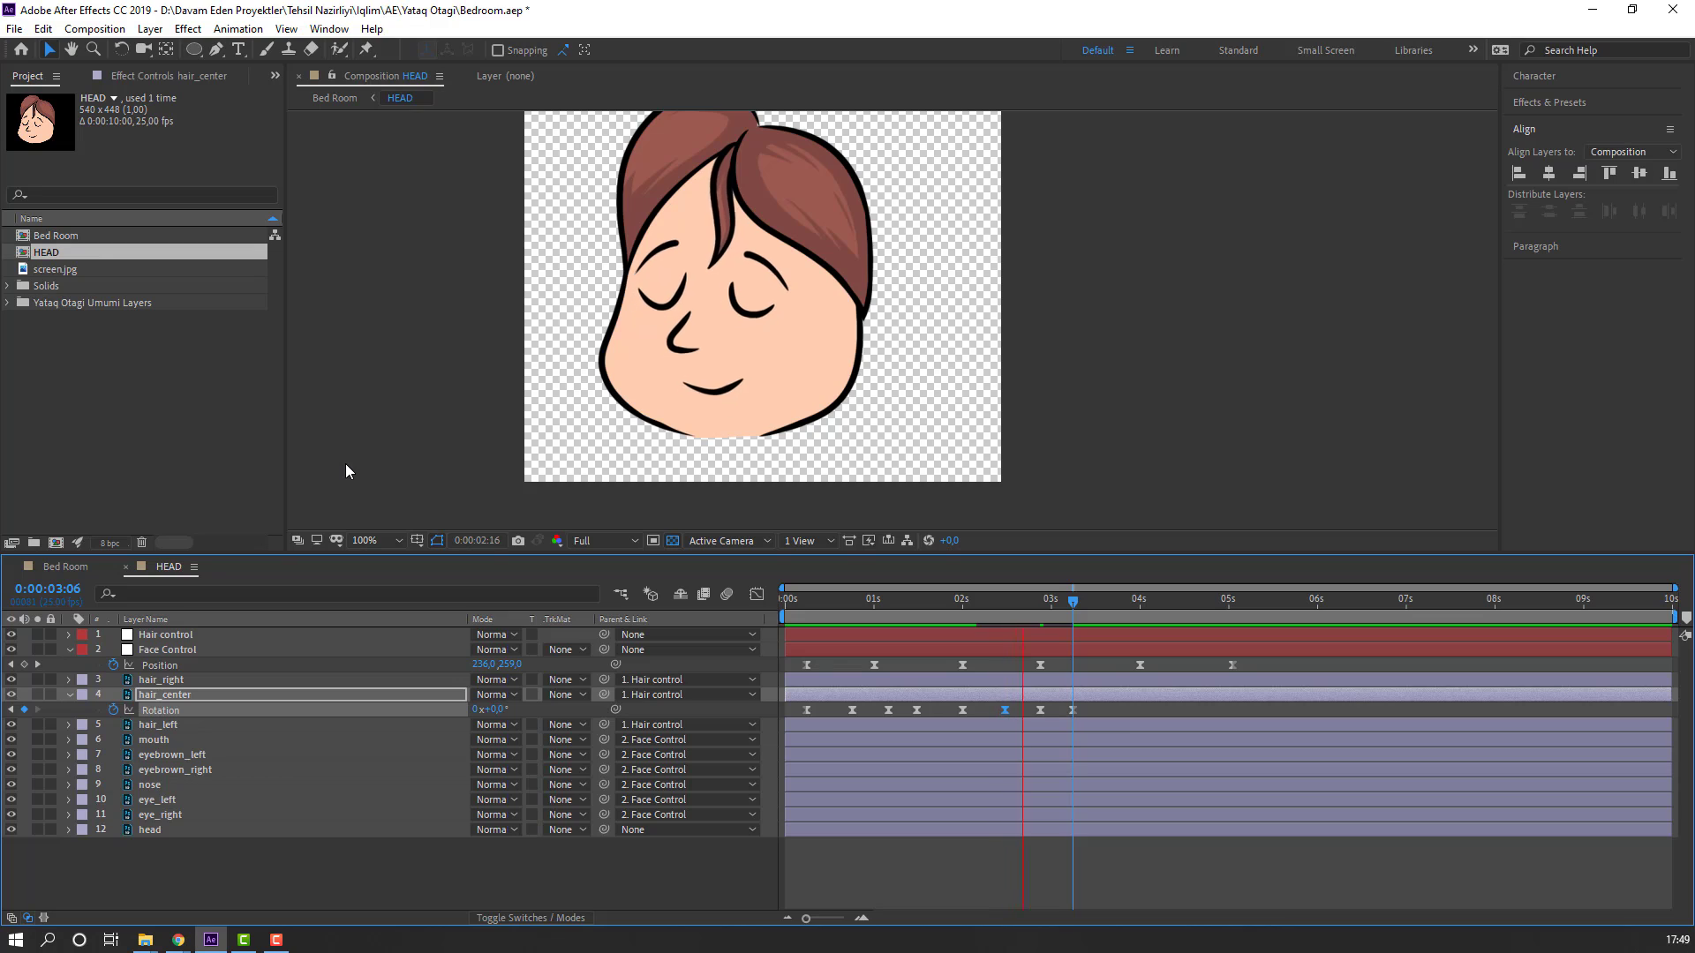
Step: Set hair_center's rotation keyframe at 0:00:03:06 to 2° and preview the swing
drag(1006, 600, 1069, 591)
click(1072, 710)
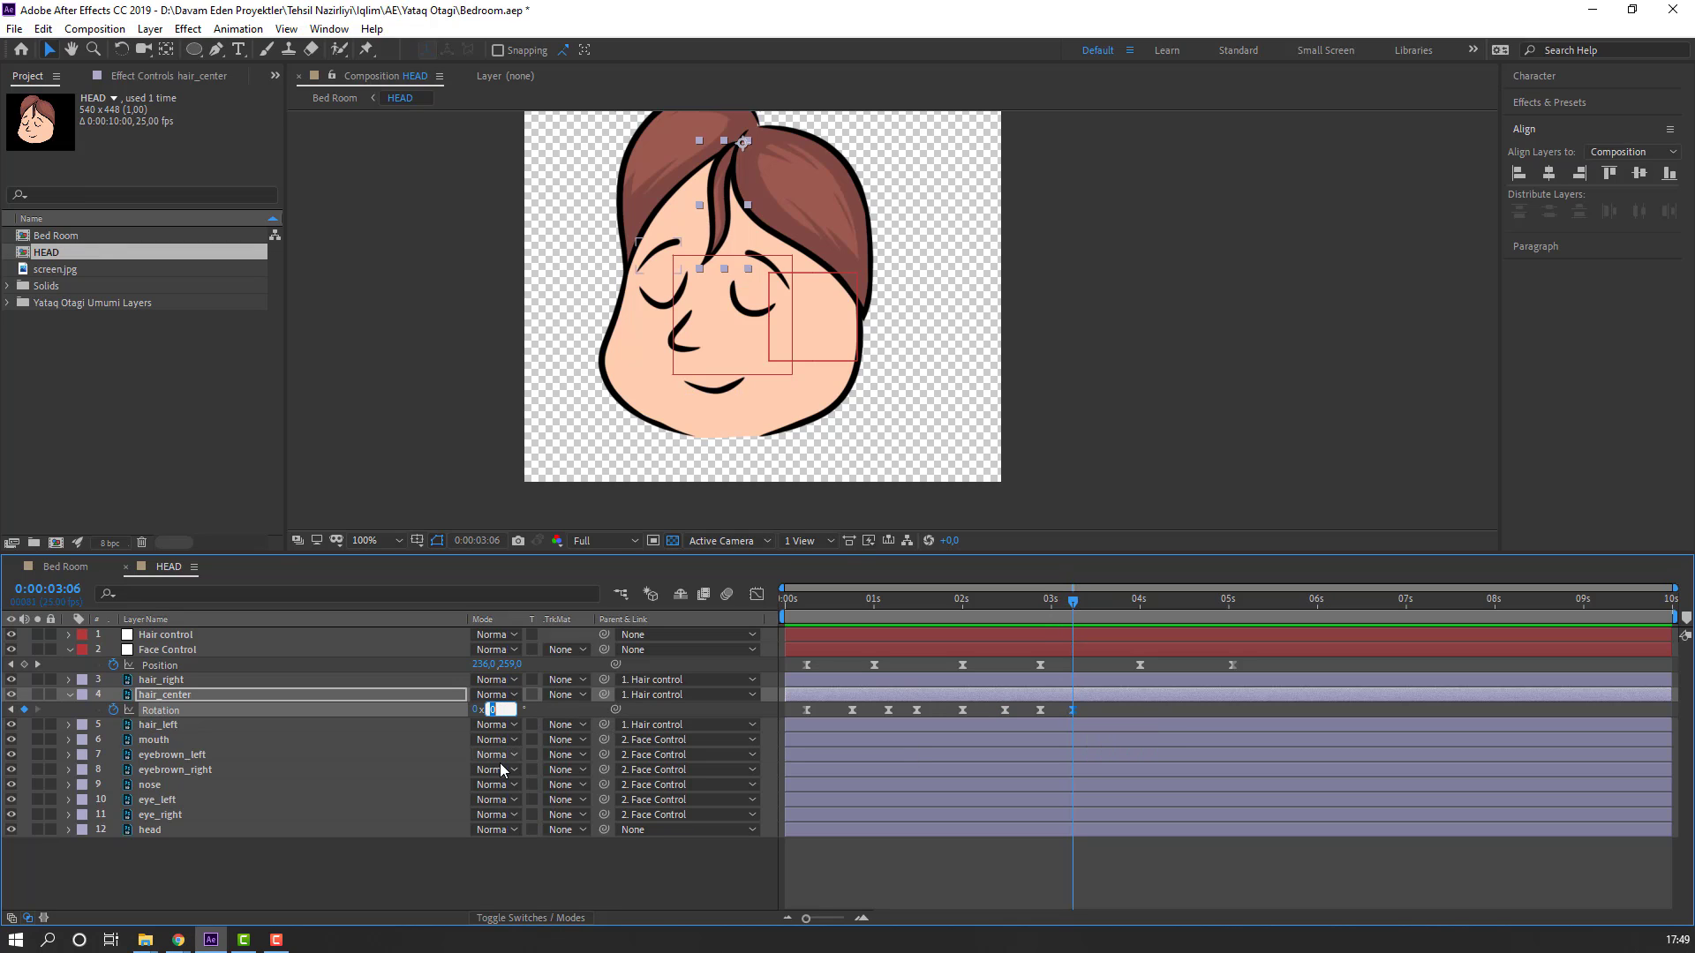
text(2)
key(Return)
key(space)
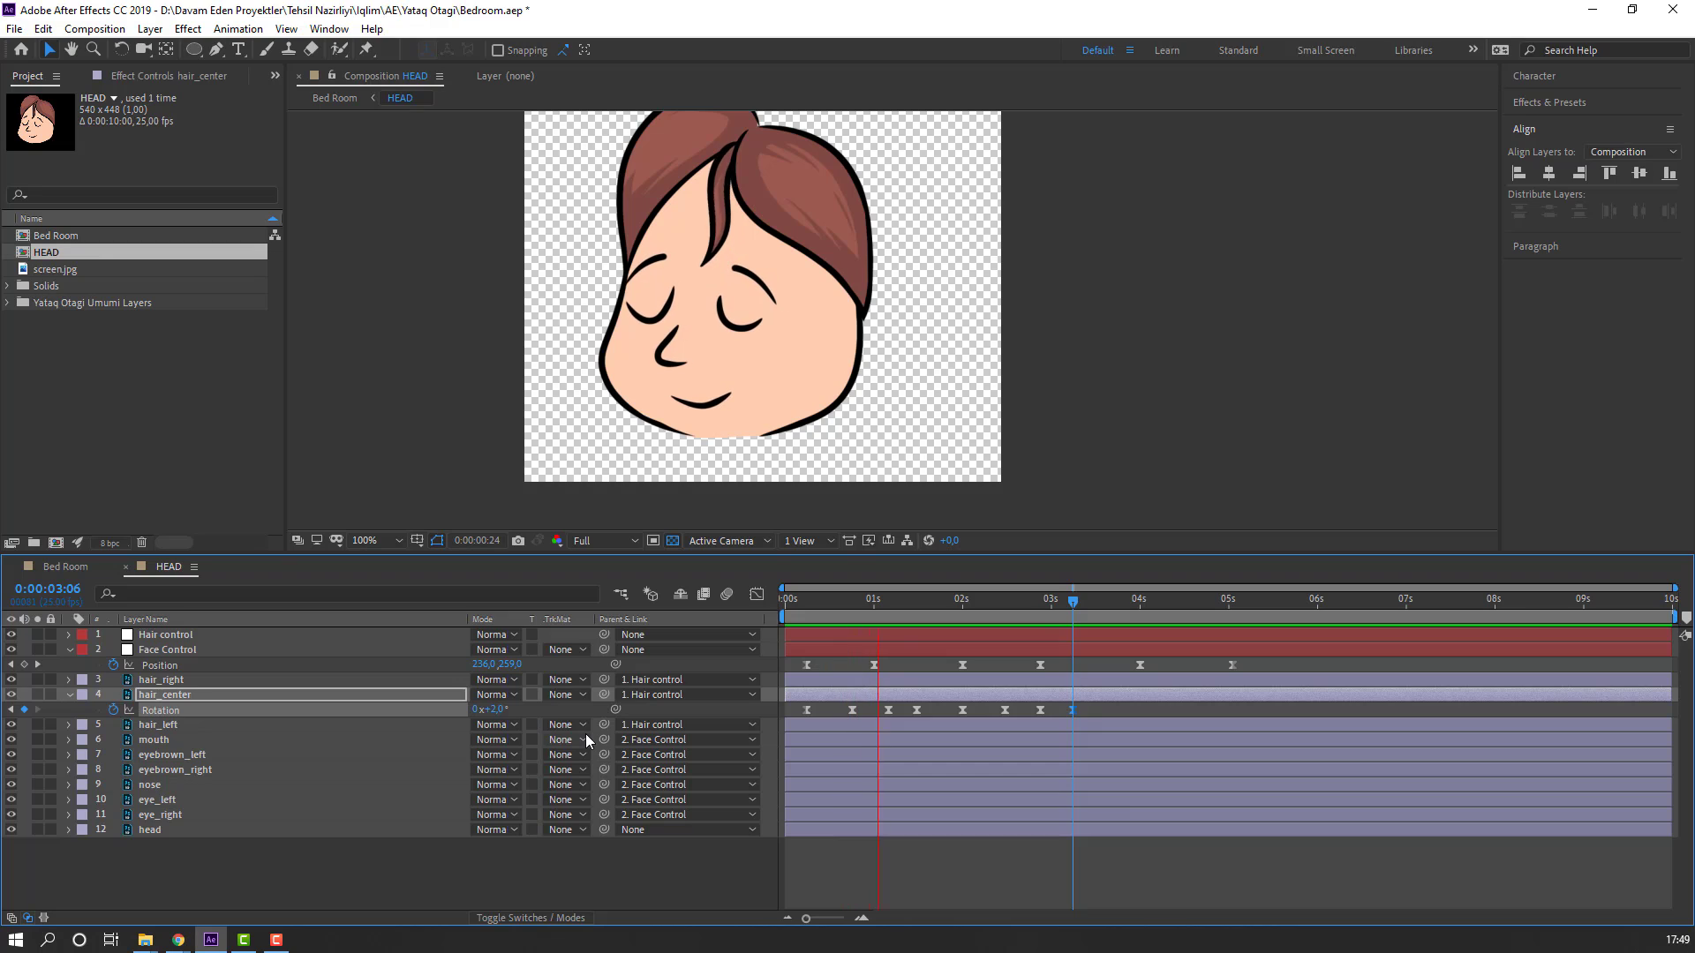
key(space)
Step: Set hair_center's rotation keyframe at 0:00:03:06 to -2° and preview it with the work area starting at about 0:00:01:19
click(494, 709)
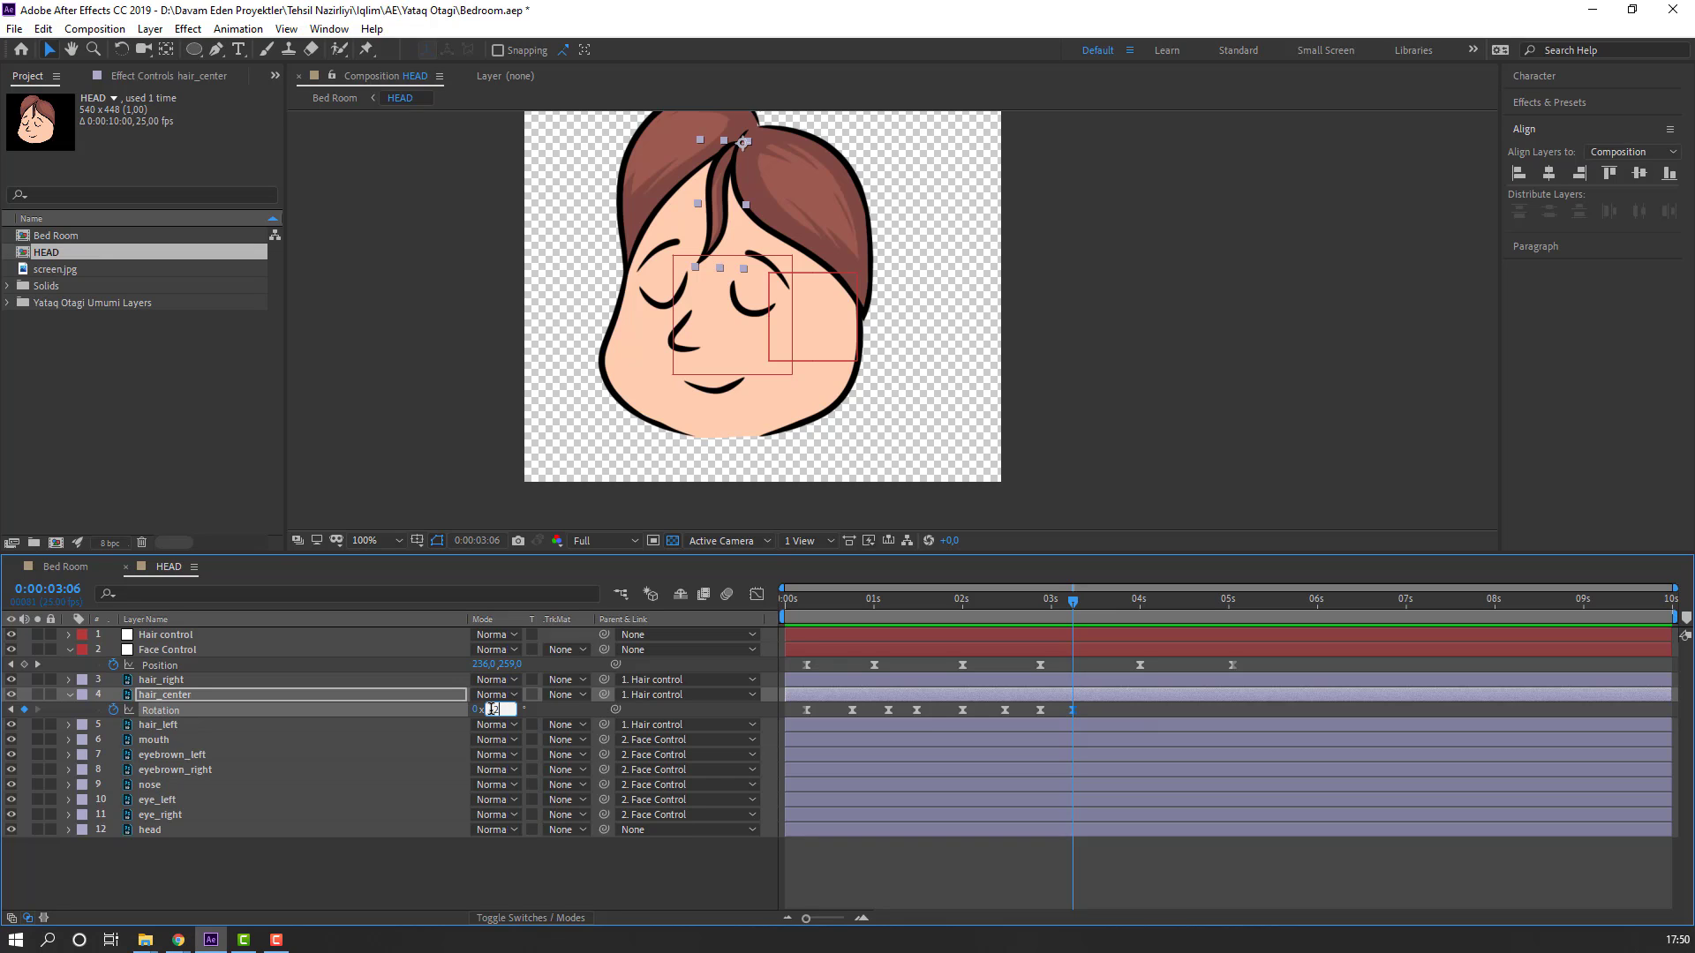
text(-2)
key(Return)
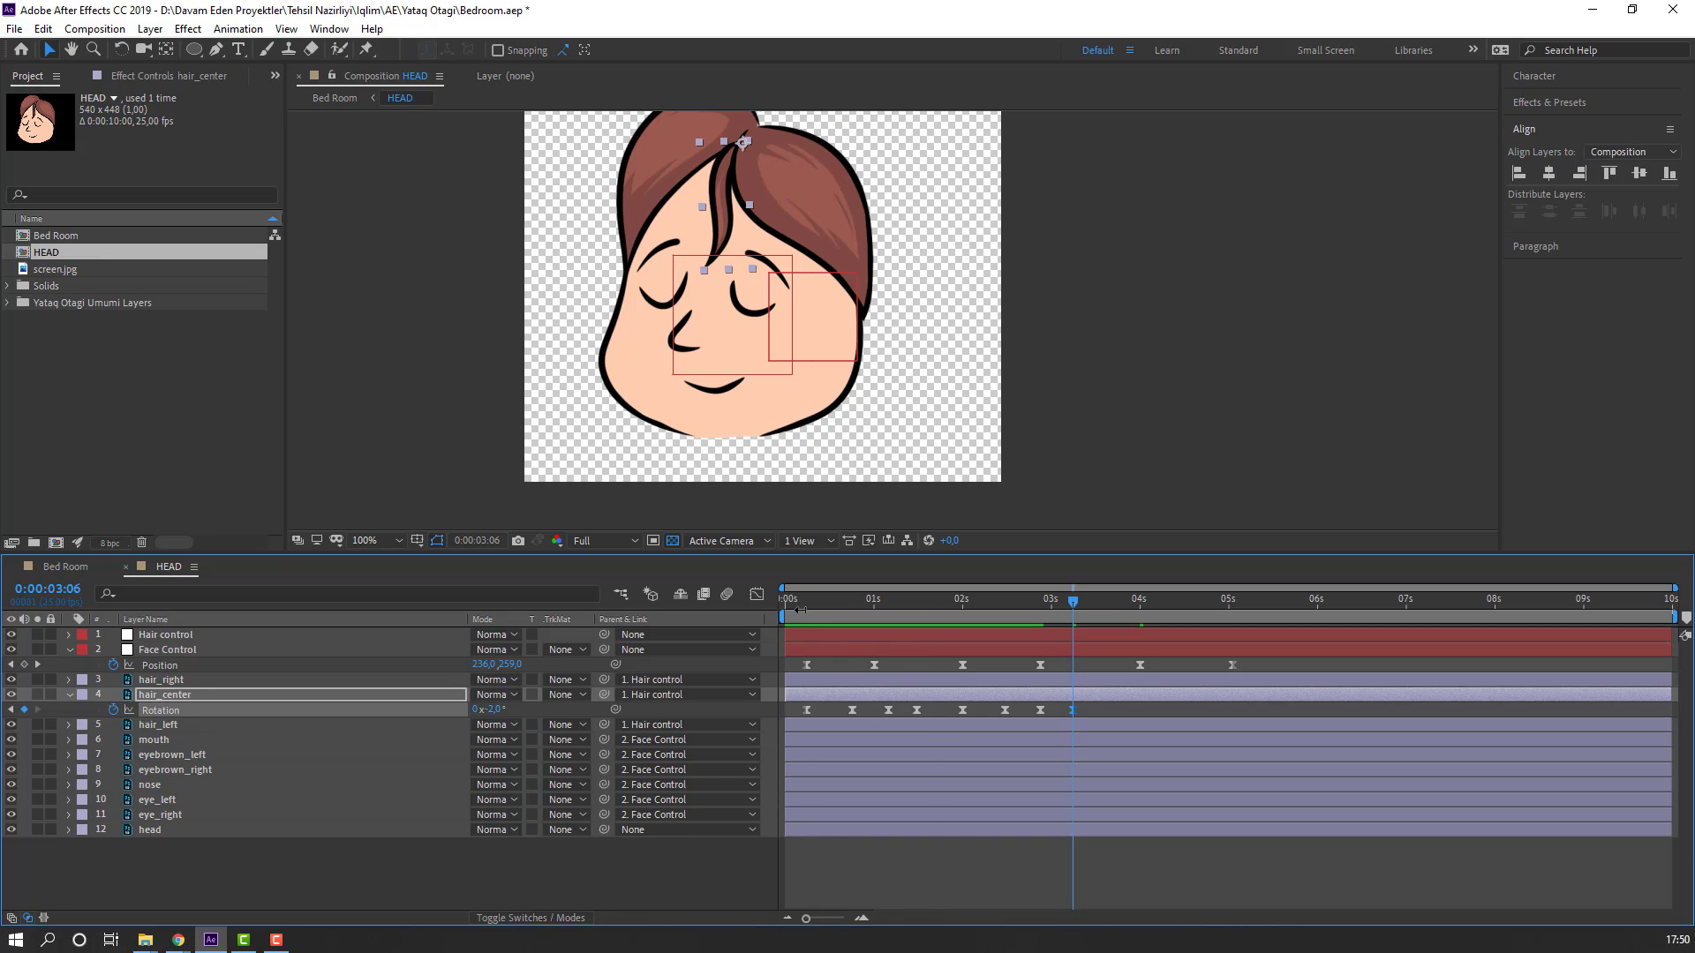
drag(796, 610, 937, 609)
key(space)
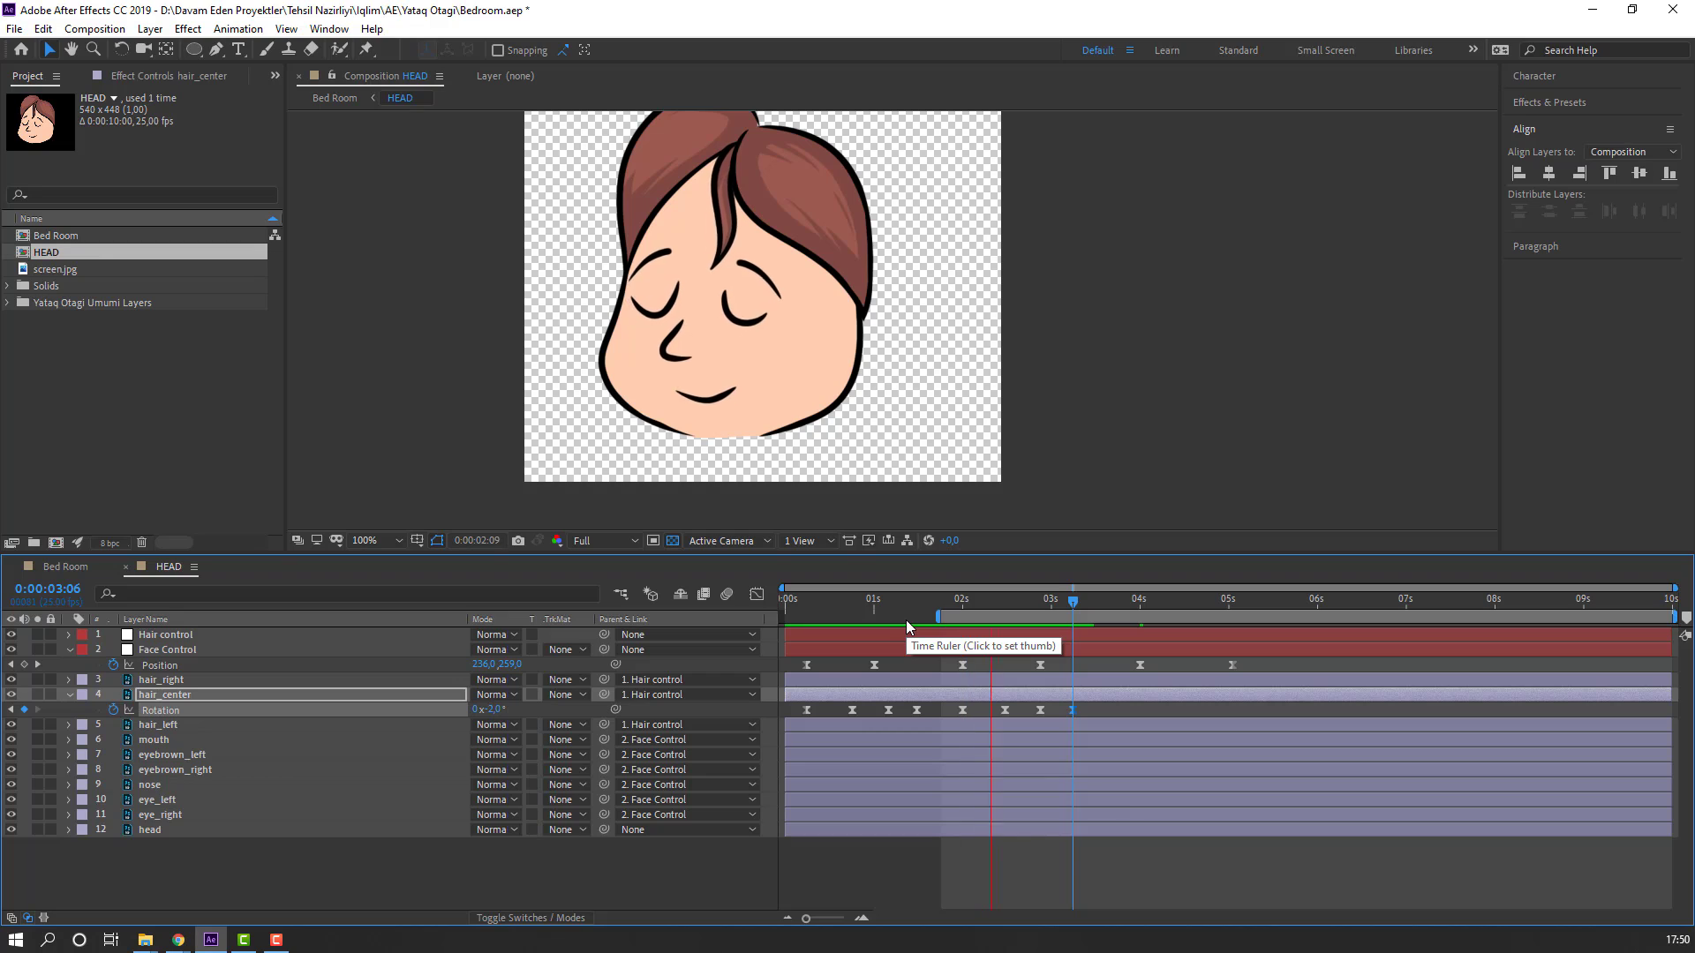
key(space)
Step: Copy hair_center's first four rotation keyframes and paste them at 0:00:04:00
click(1112, 600)
drag(1116, 600, 1140, 601)
click(25, 710)
drag(923, 711, 773, 713)
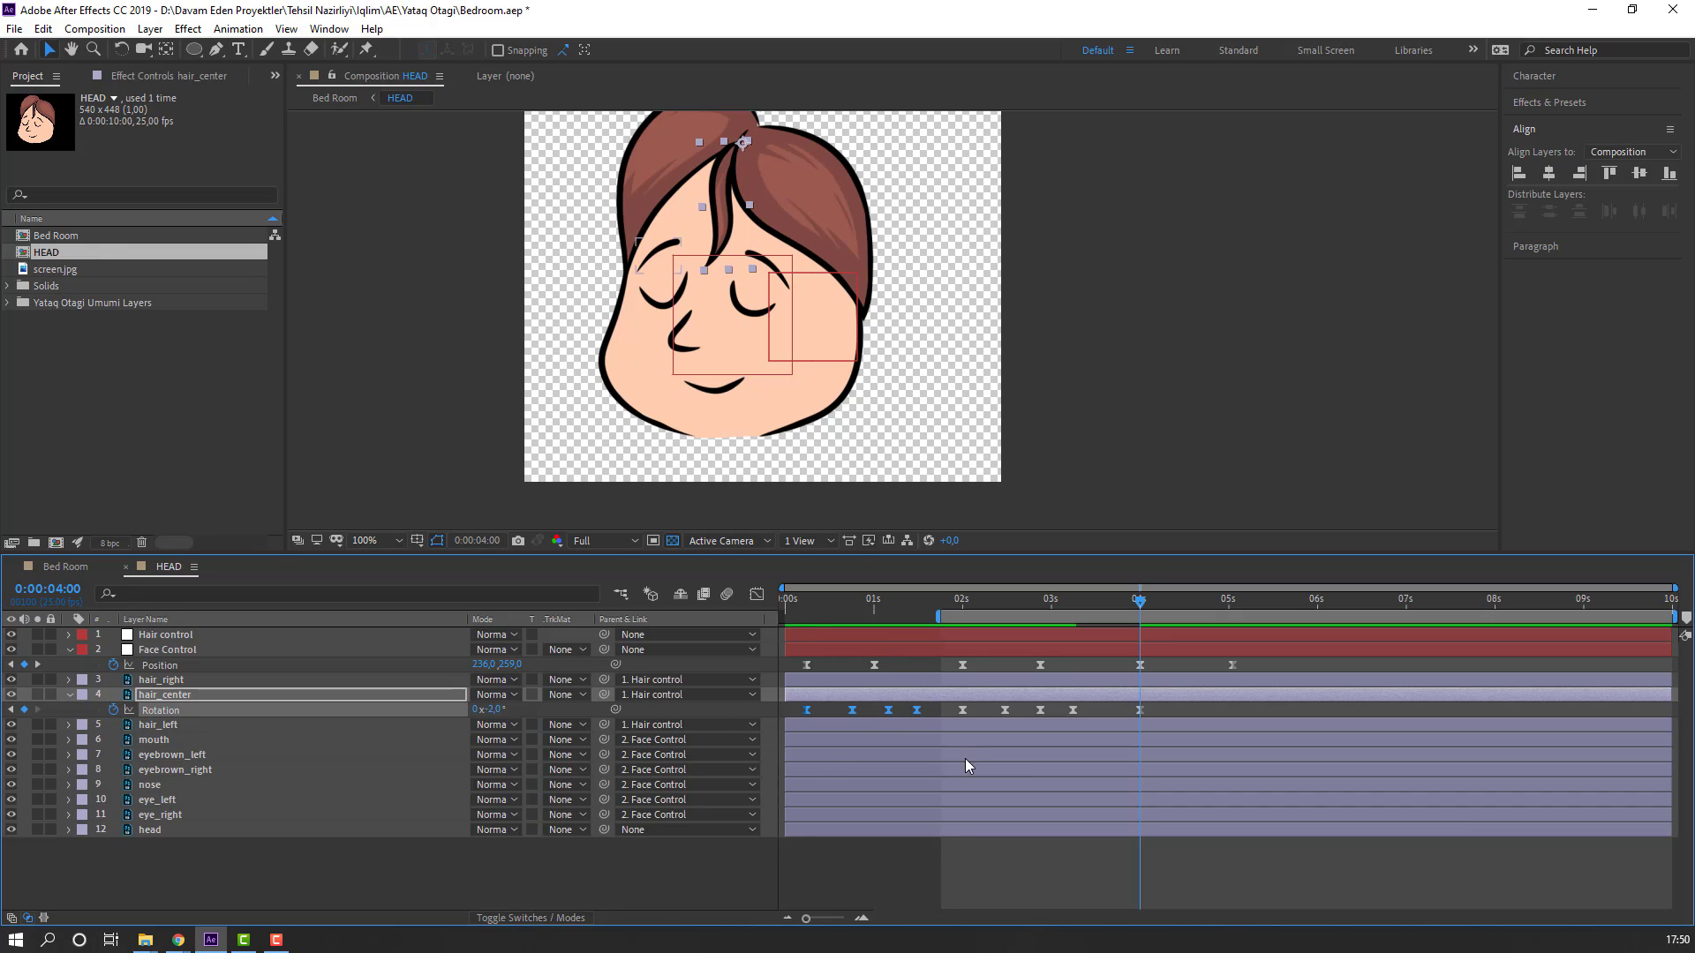
key(ctrl+v)
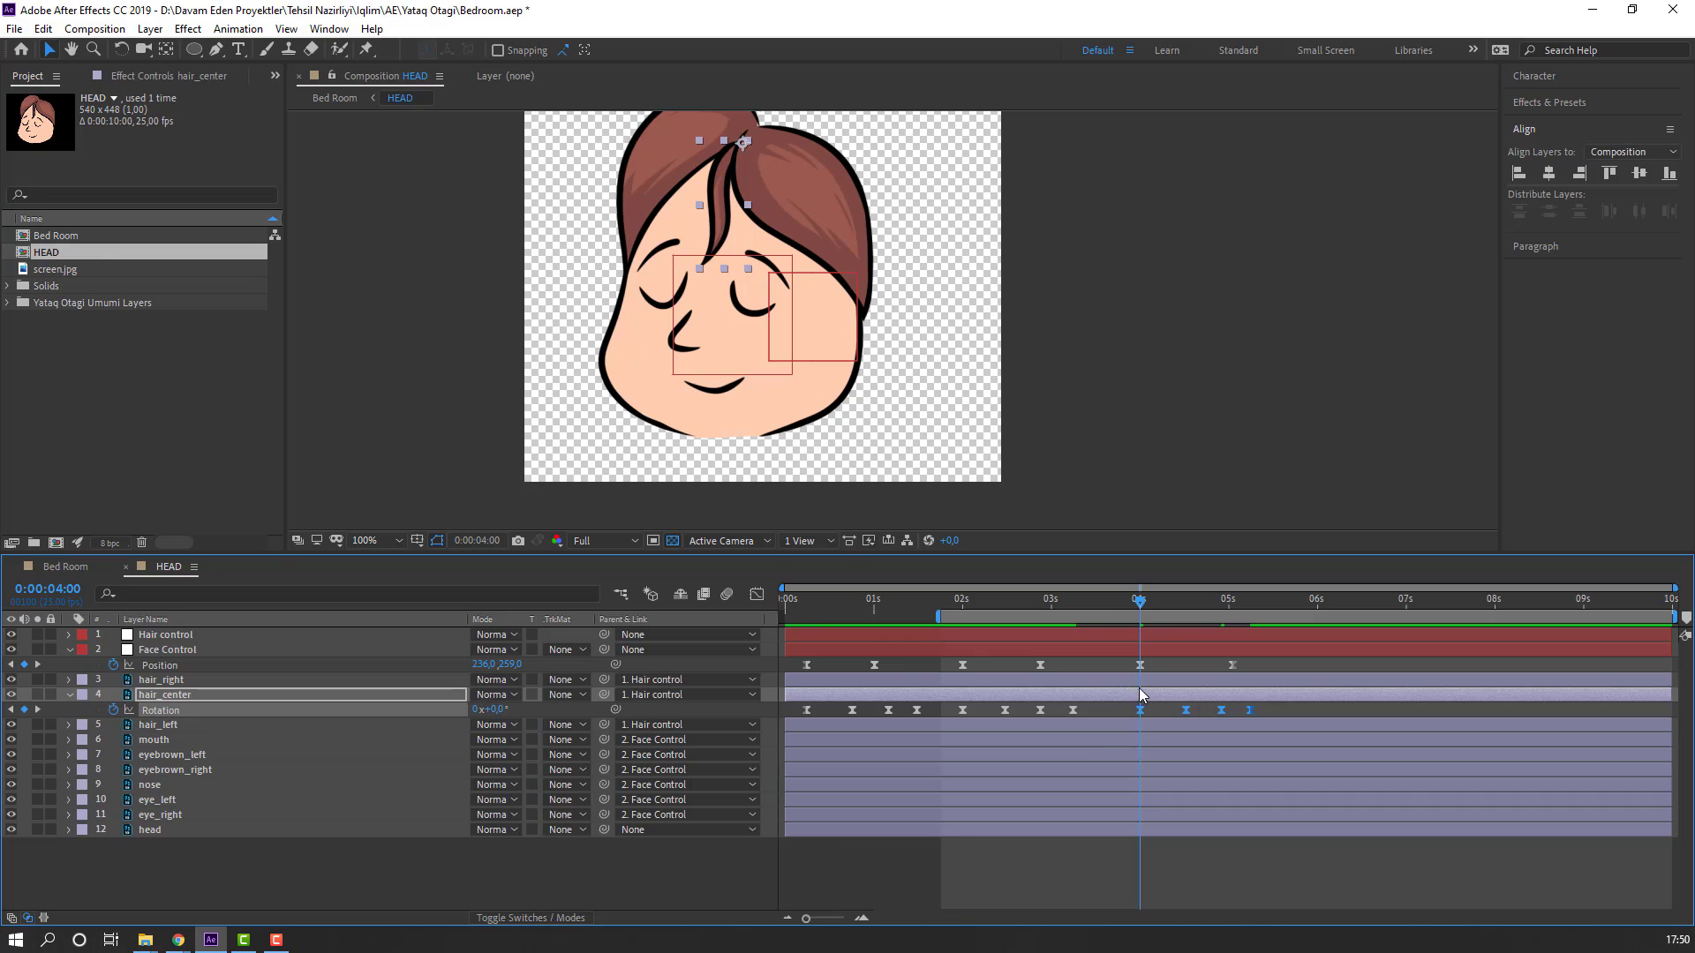
Step: Preview the repeated hair swing in the HEAD composition and in the Bed Room composition
key(space)
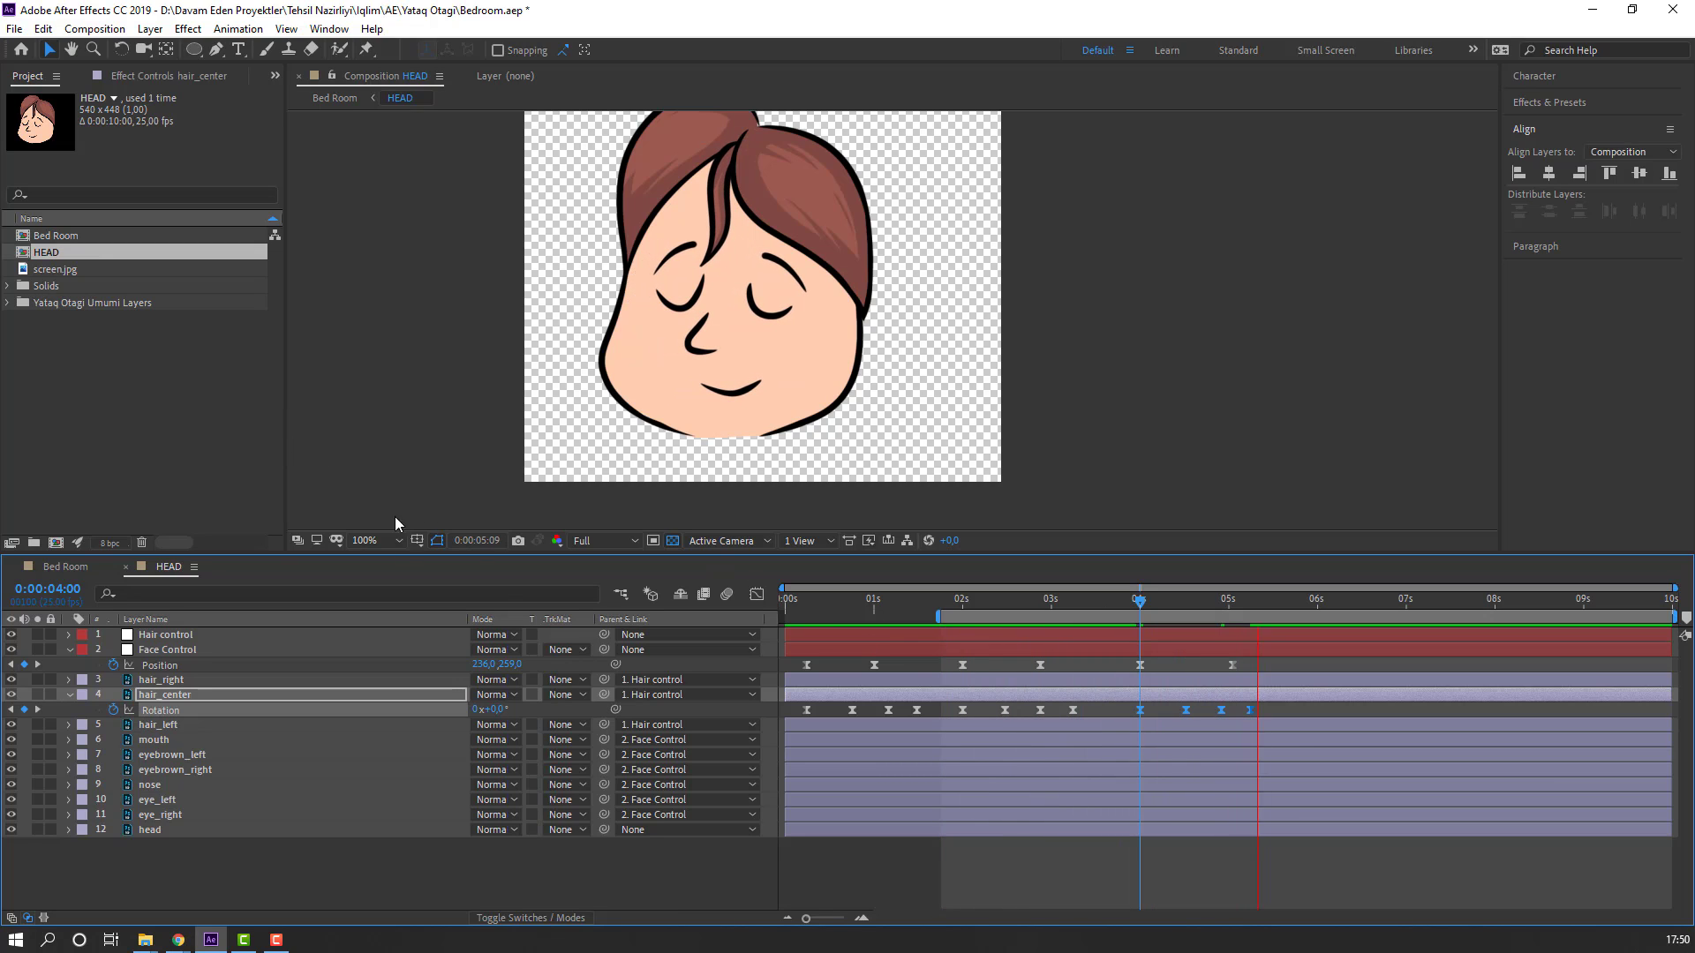
key(space)
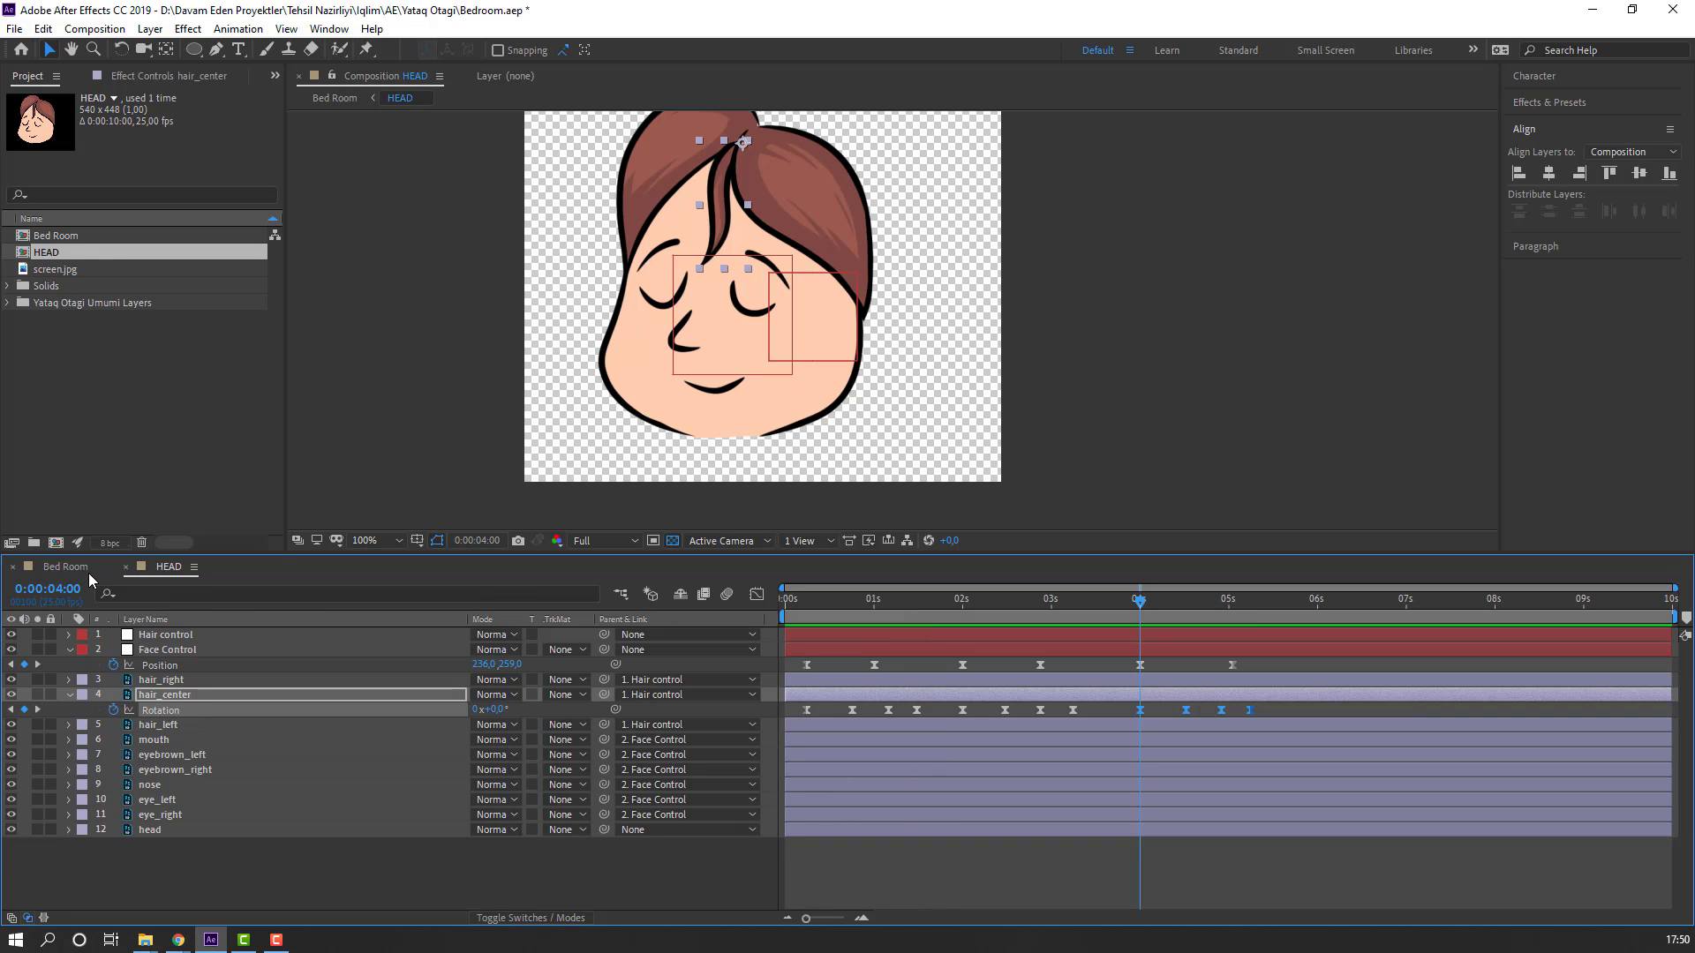
click(69, 568)
key(space)
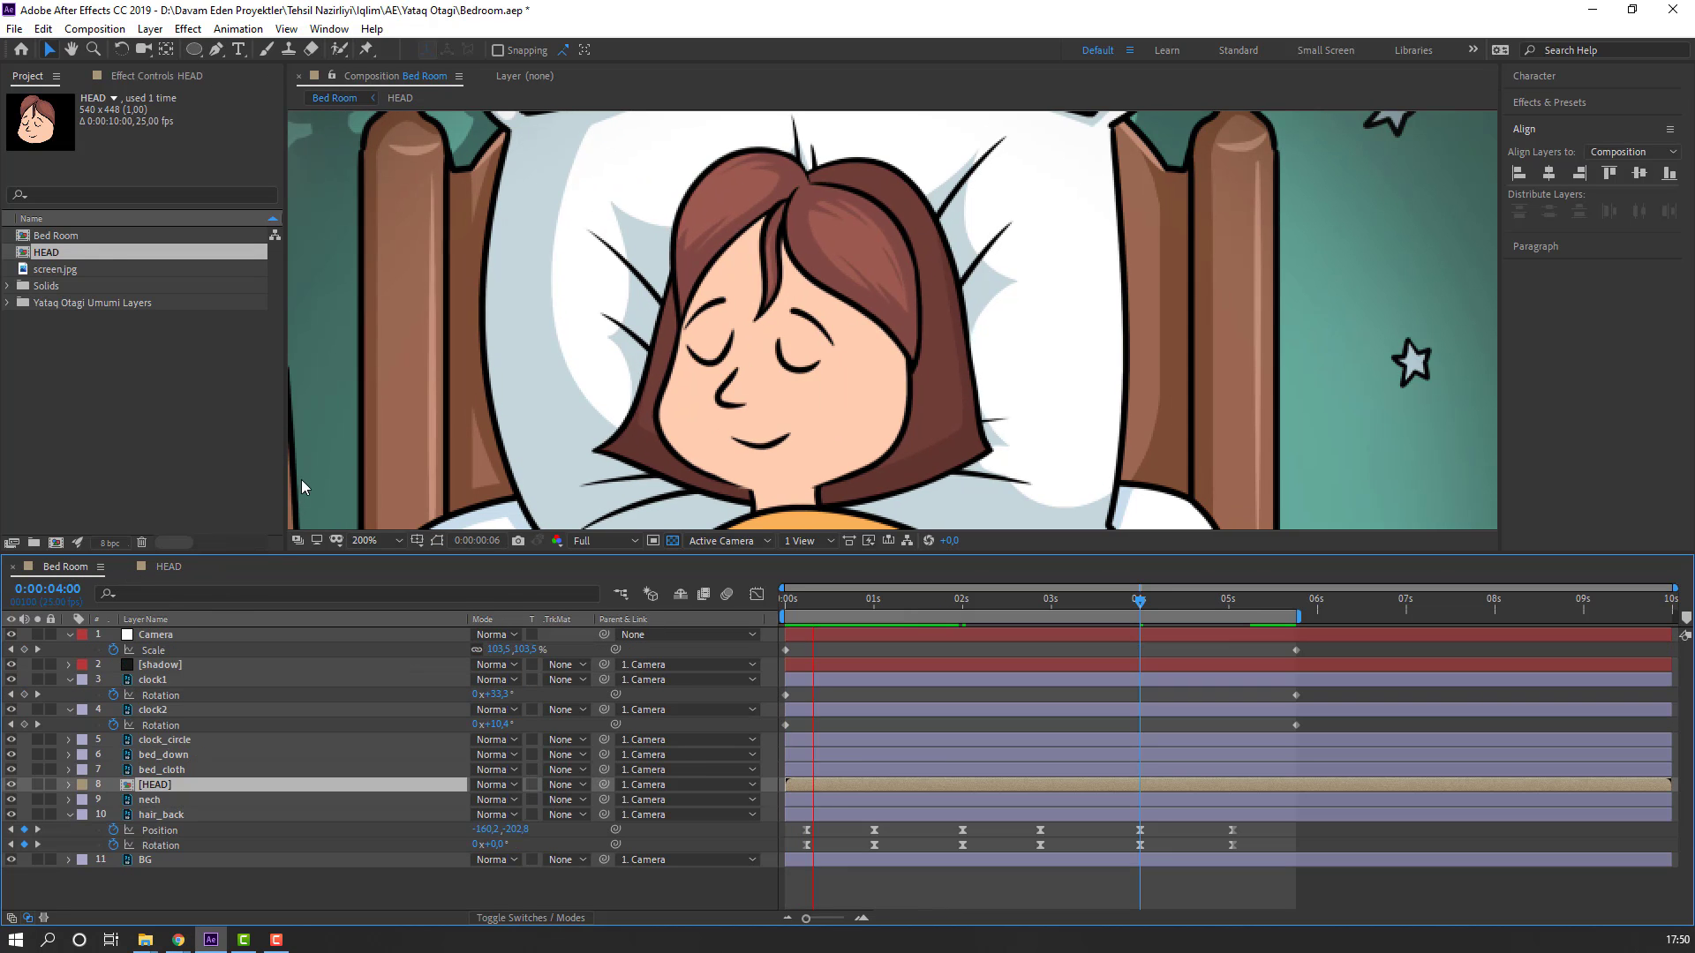
Step: In the HEAD composition, set a starting position keyframe for the Hair control null at 0:00:00:06
scroll(390, 404, down, 3)
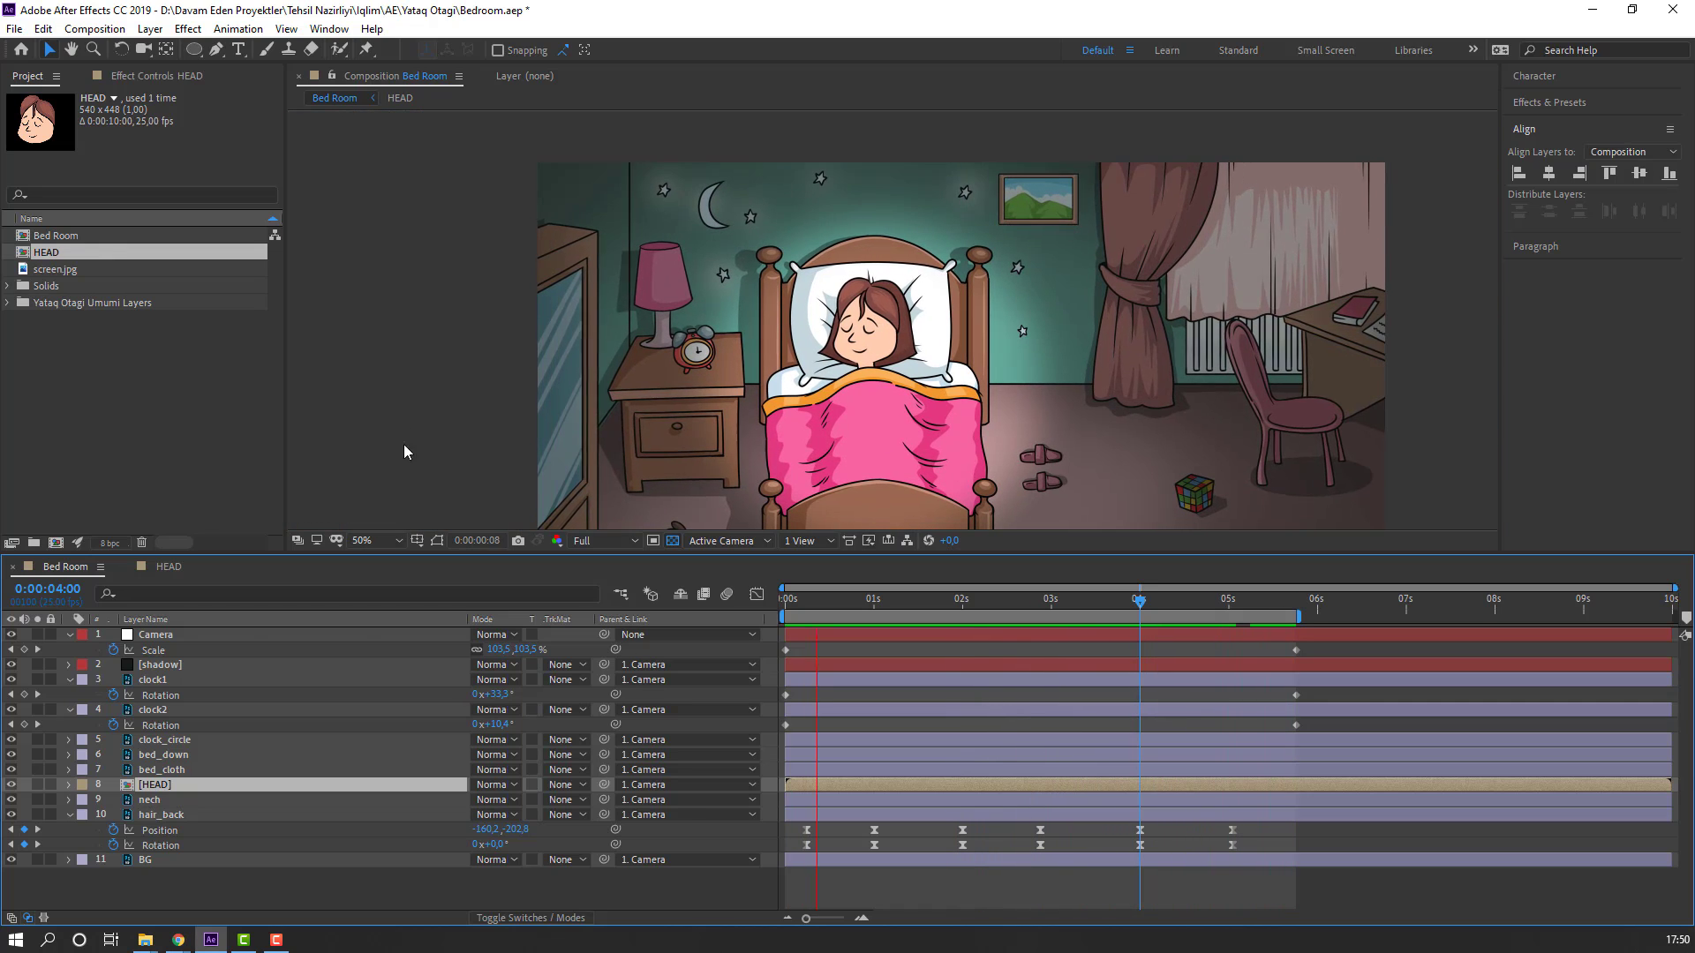
click(163, 569)
click(803, 605)
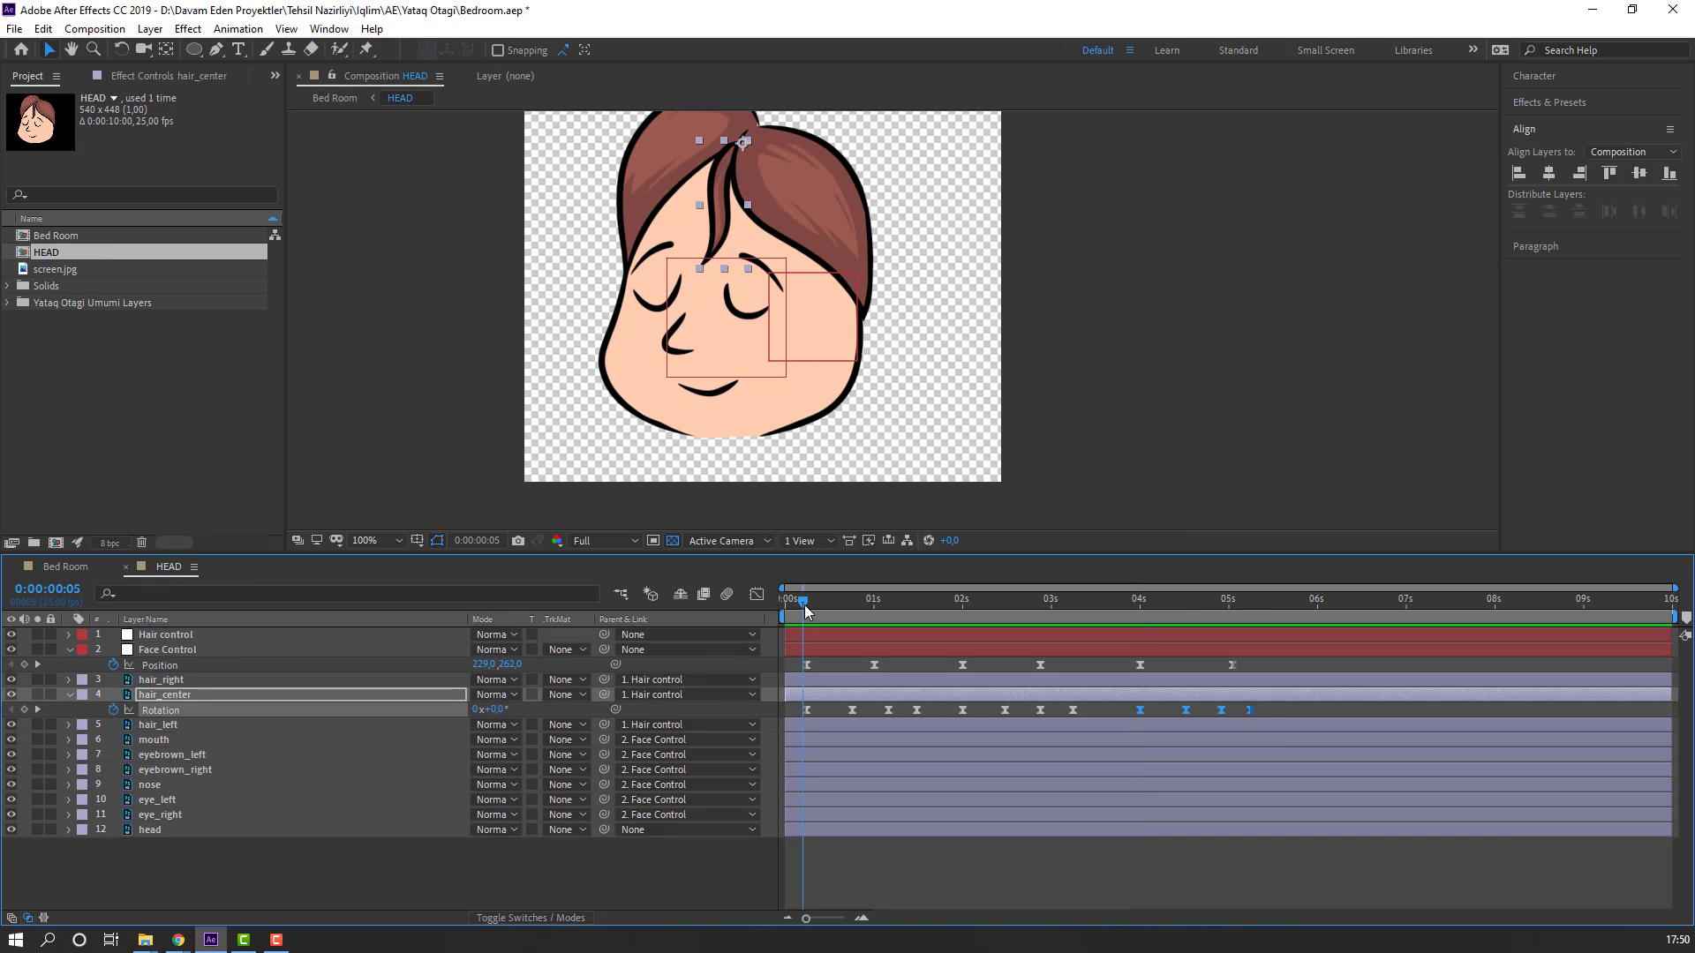
click(189, 633)
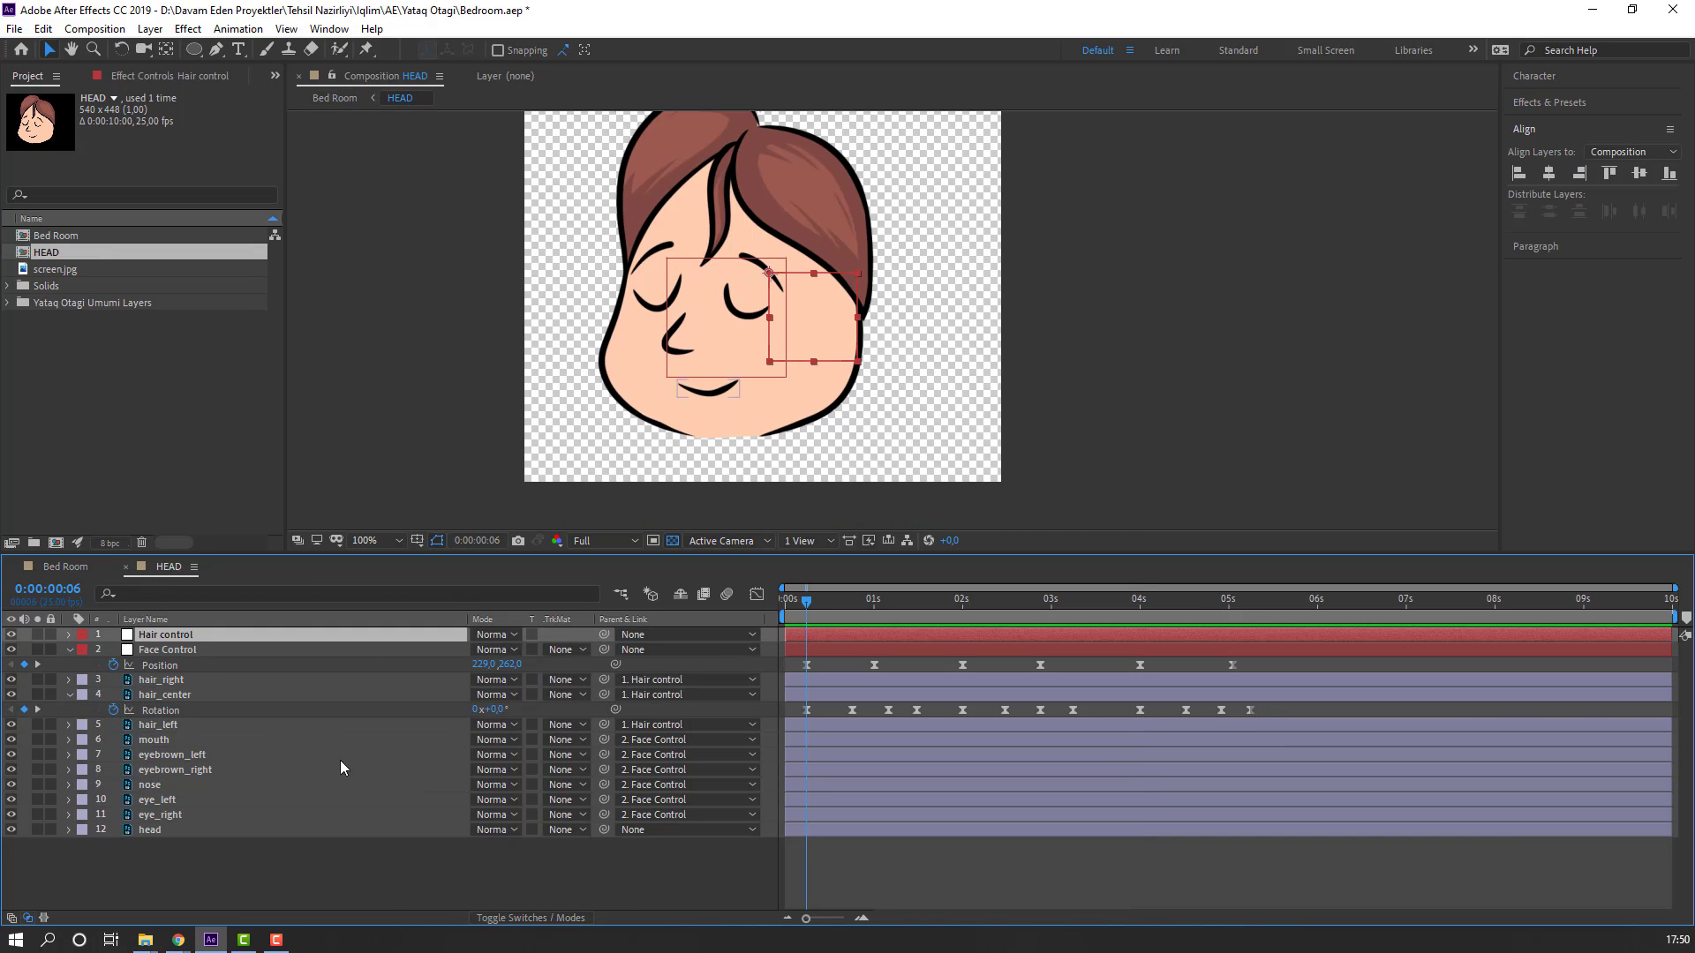
key(p)
Step: Lower Hair control five pixels to 277 / 216 with a position keyframe at 0:00:01:00 and hold it with another at 0:00:02:00
drag(806, 601, 1040, 606)
key(Down)
key(Down)
key(Down)
key(Down)
key(Down)
click(25, 650)
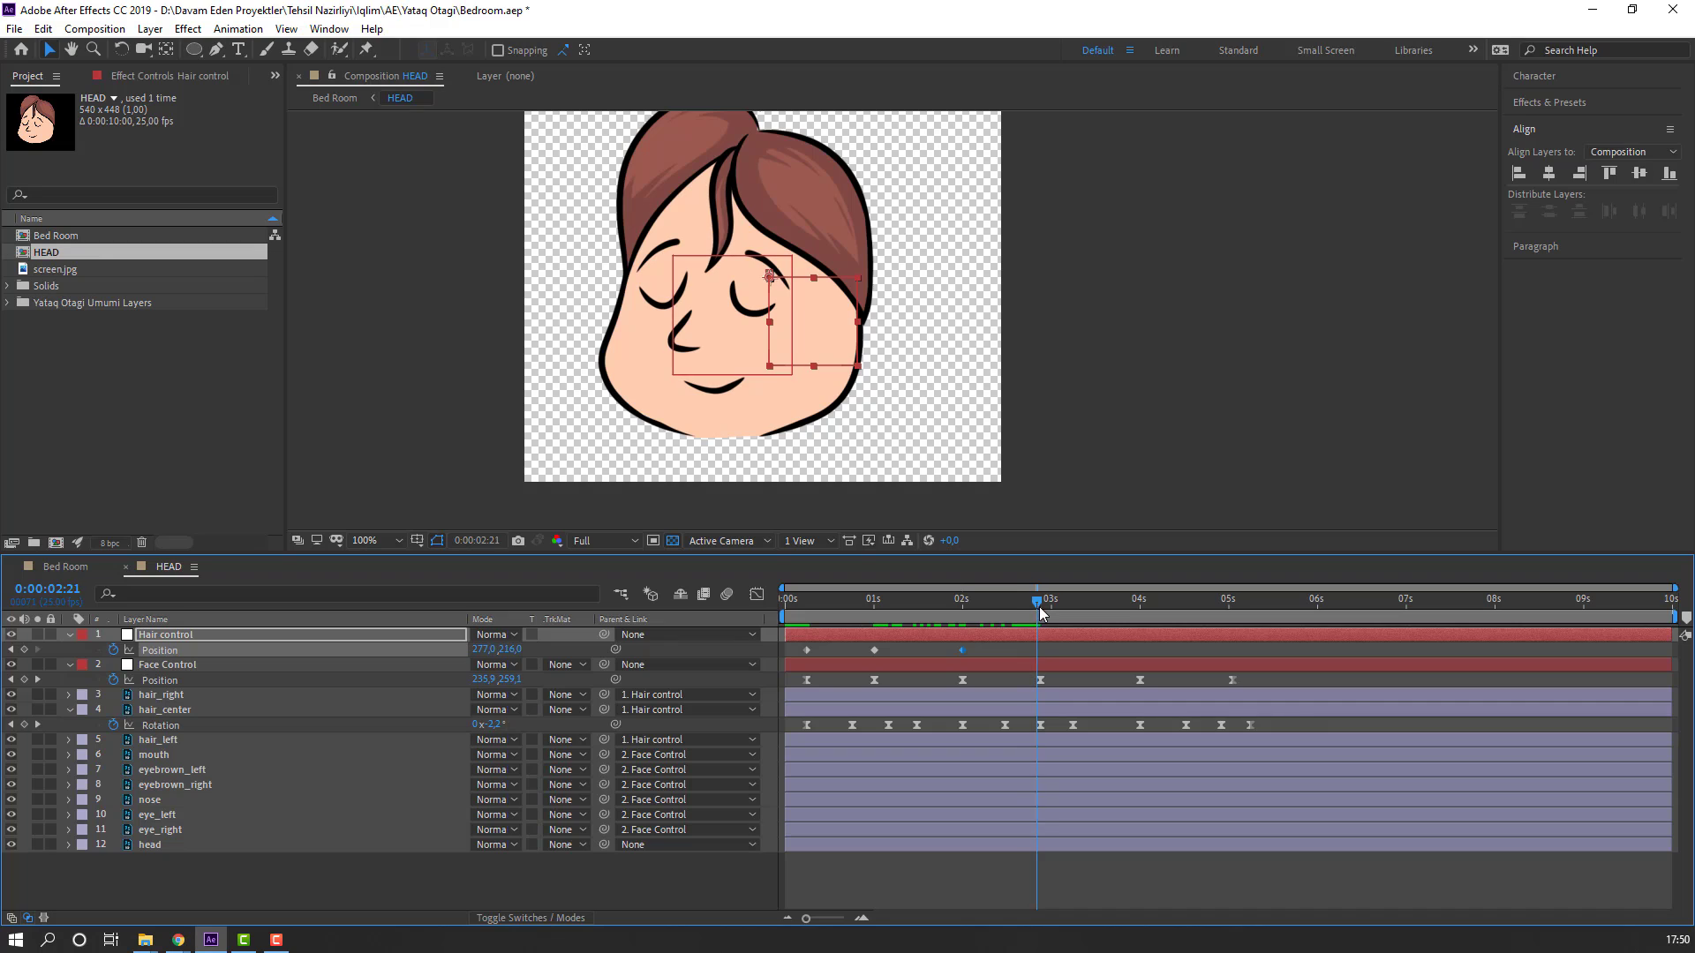
Step: Keyframe Hair control's position at 278 / 210 at 0:00:02:22 and at 279 / 207 at 0:00:04:00
key(Up)
key(Up)
key(Up)
key(Right)
key(Right)
key(Up)
key(Up)
key(Up)
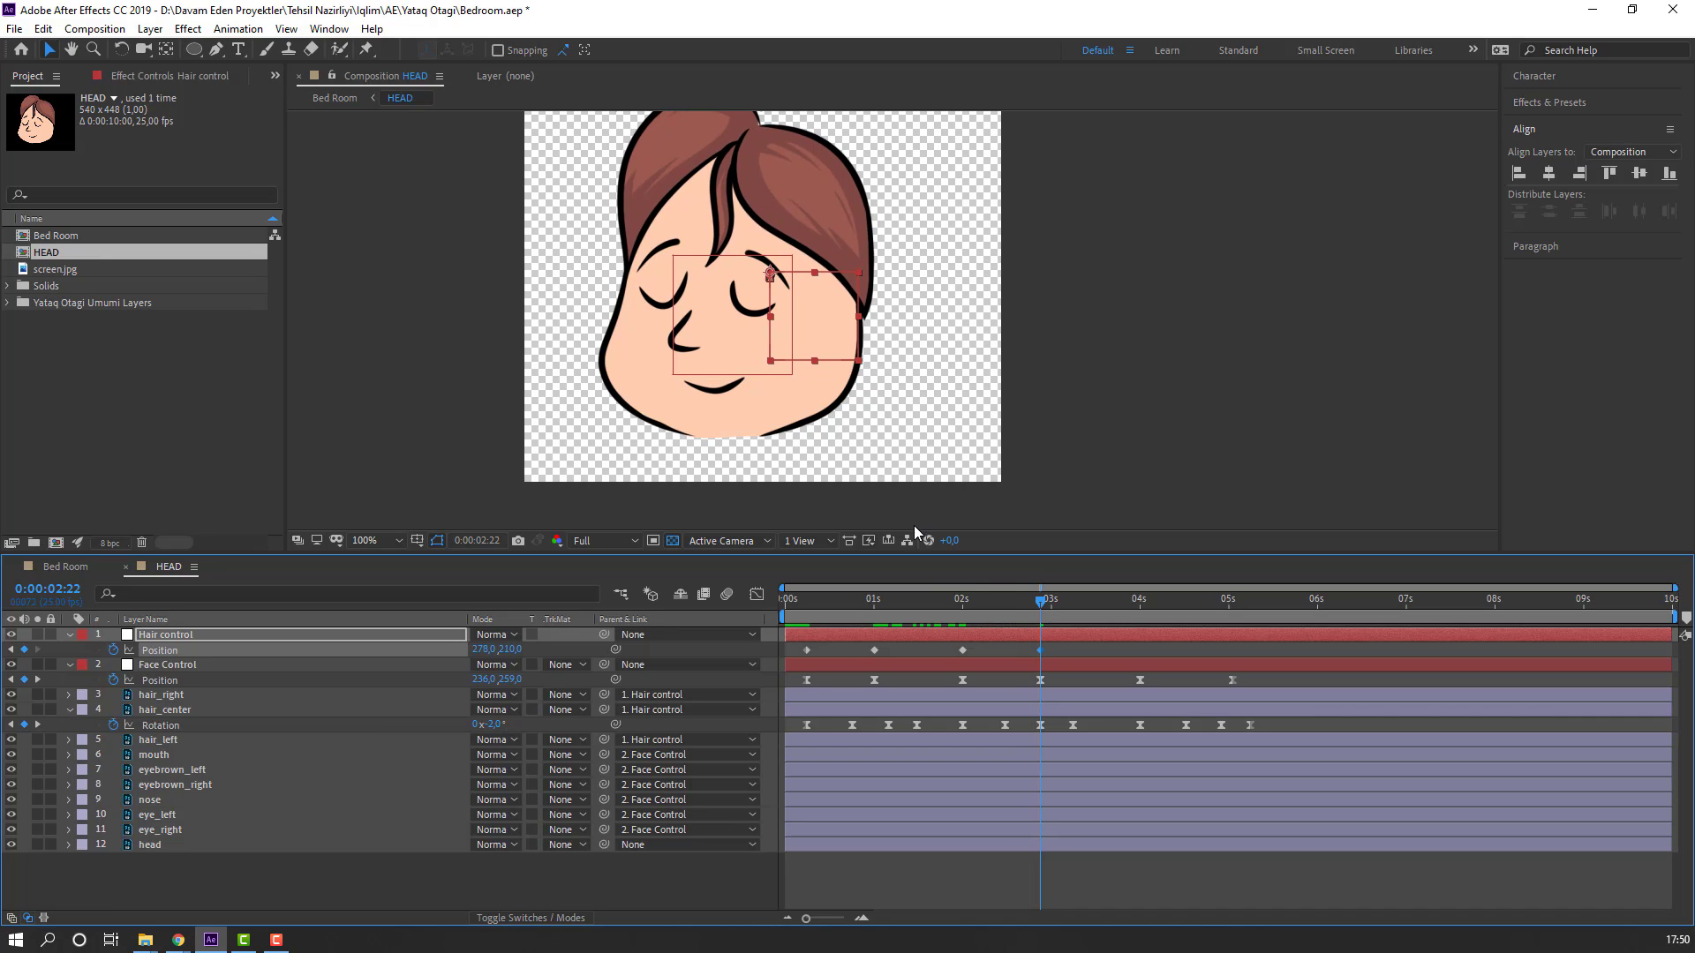
drag(989, 597, 1232, 604)
click(24, 649)
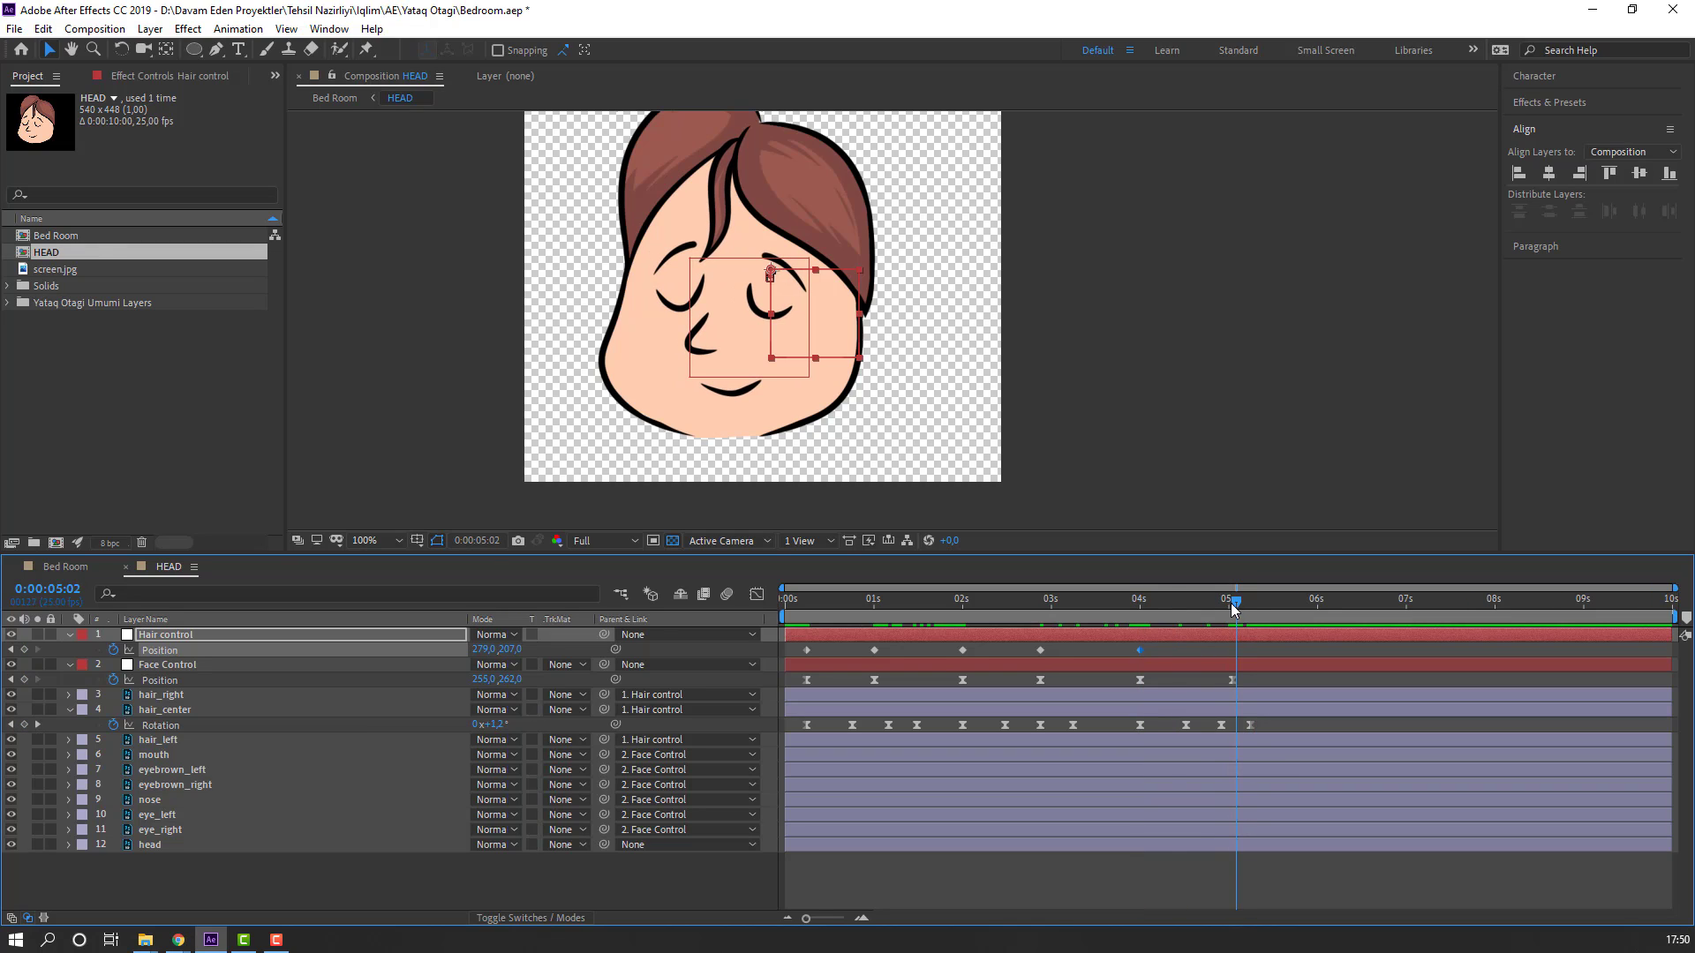
Step: Copy Hair control's first position keyframe and paste it at 0:00:05:00
click(1231, 602)
click(806, 649)
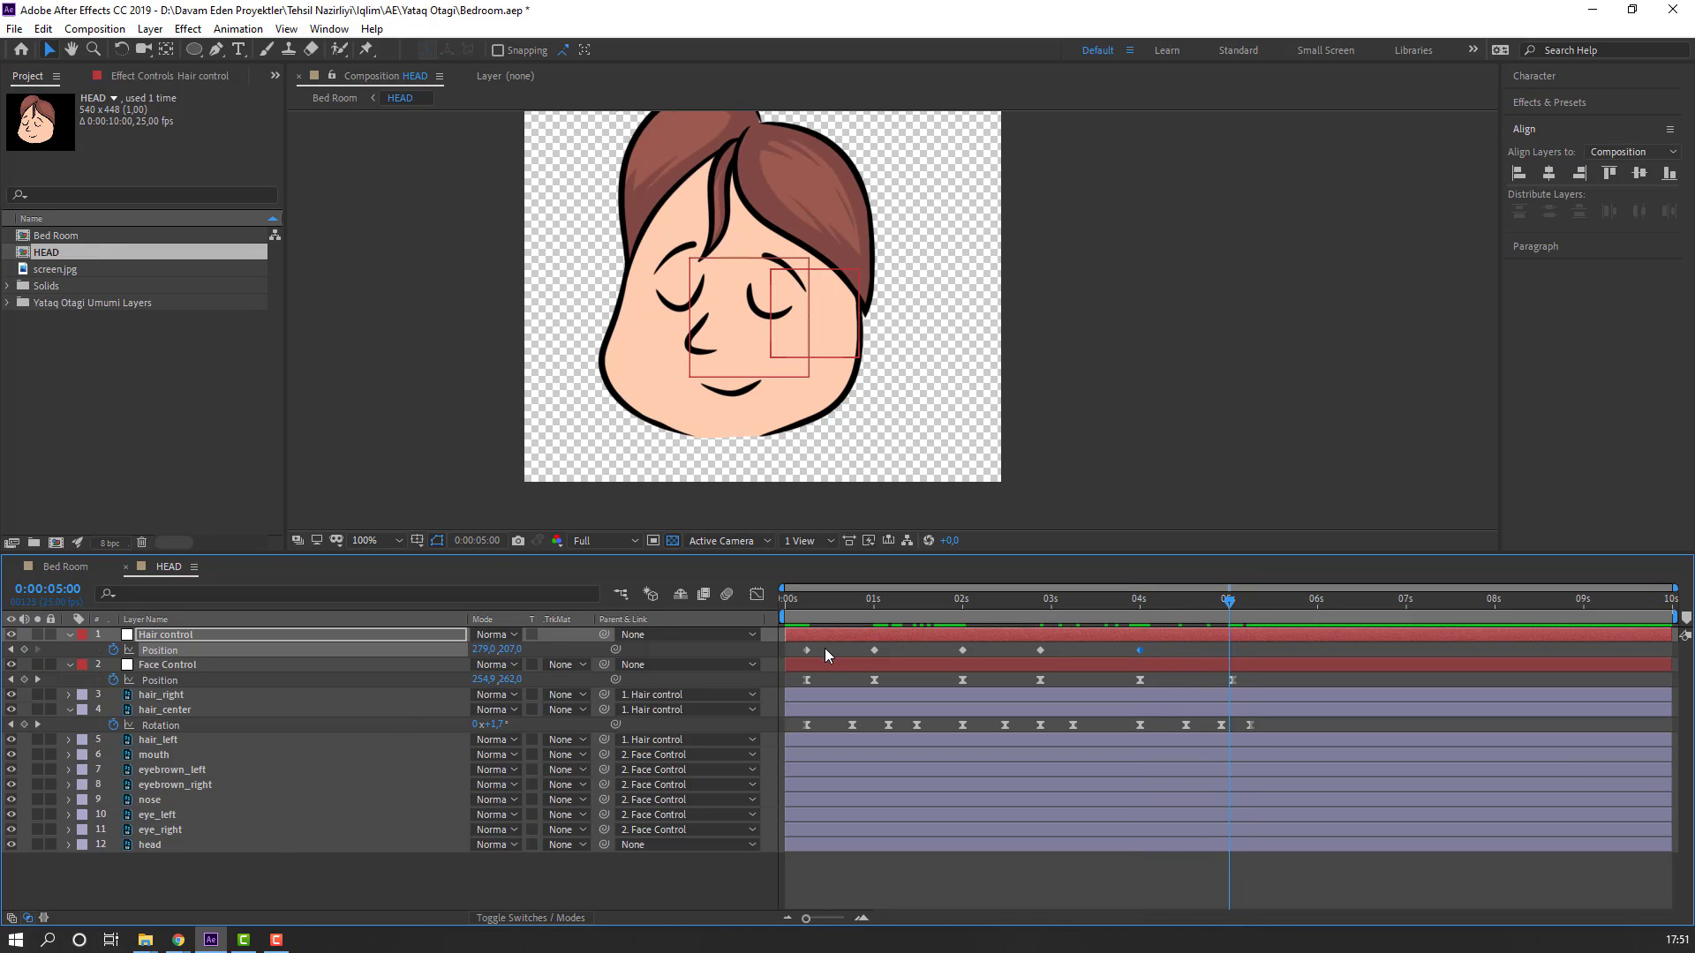
key(ctrl+c)
key(ctrl+v)
Step: Apply Easy Ease to all of Hair control's position keyframes
drag(1256, 646, 803, 650)
right_click(803, 650)
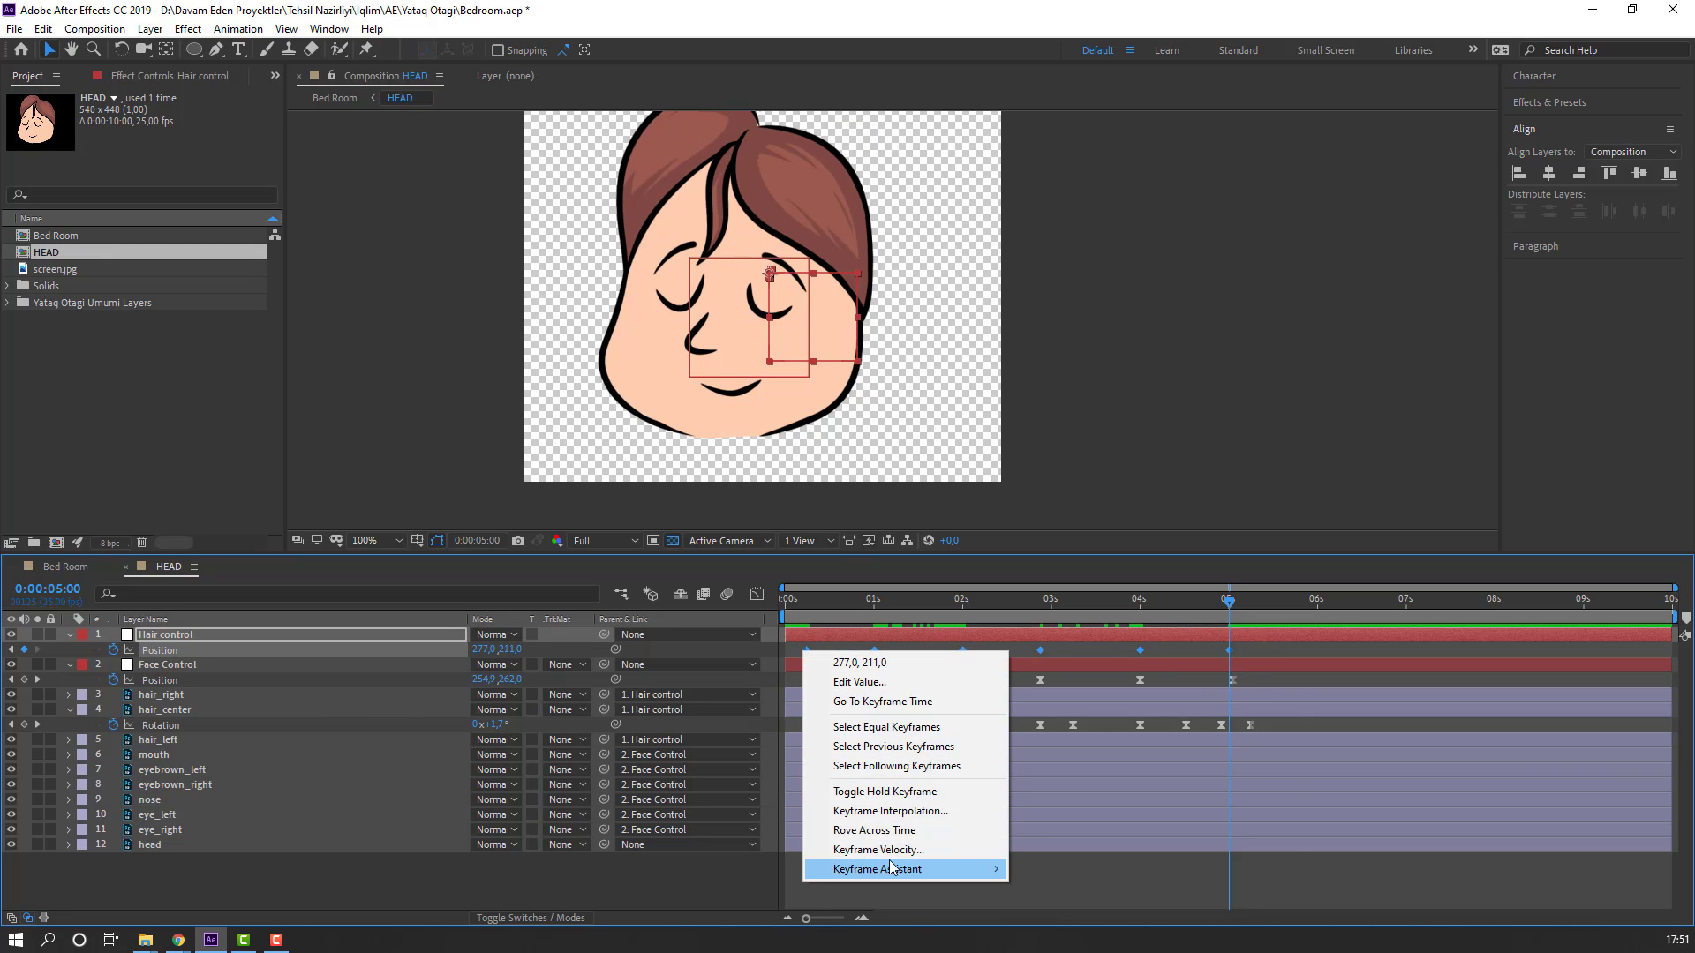
mouse_move(913, 871)
click(1103, 664)
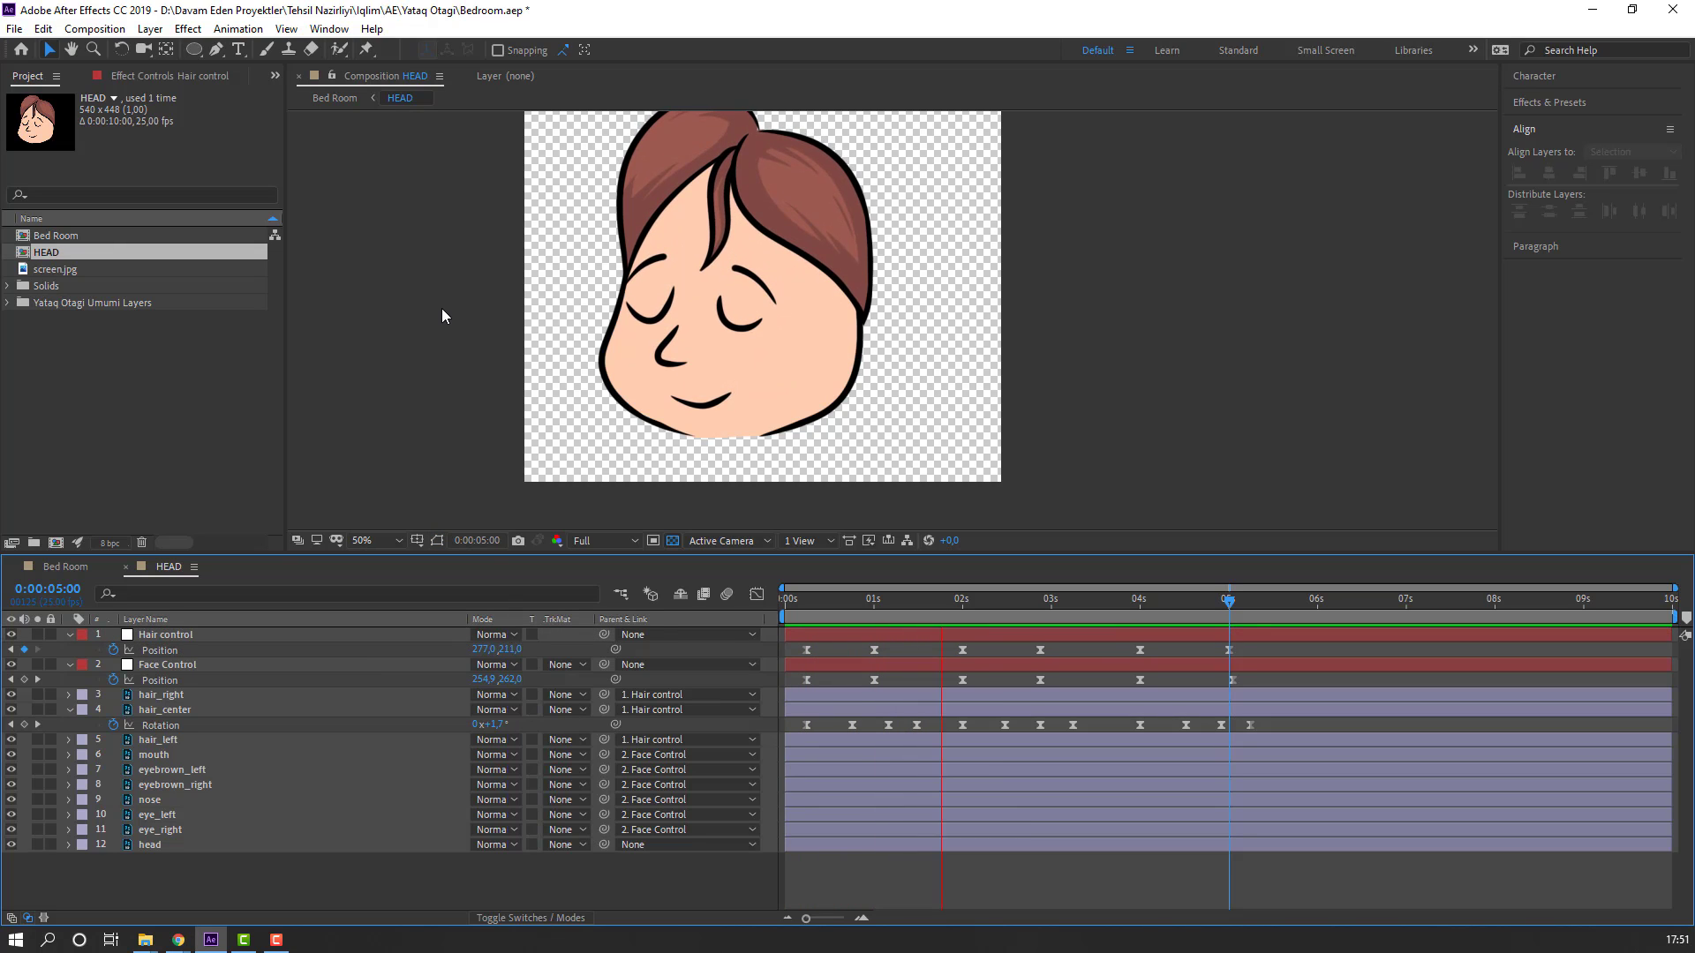
Step: Preview the hair movement in the HEAD composition and in the Bed Room composition
scroll(441, 309, down, 2)
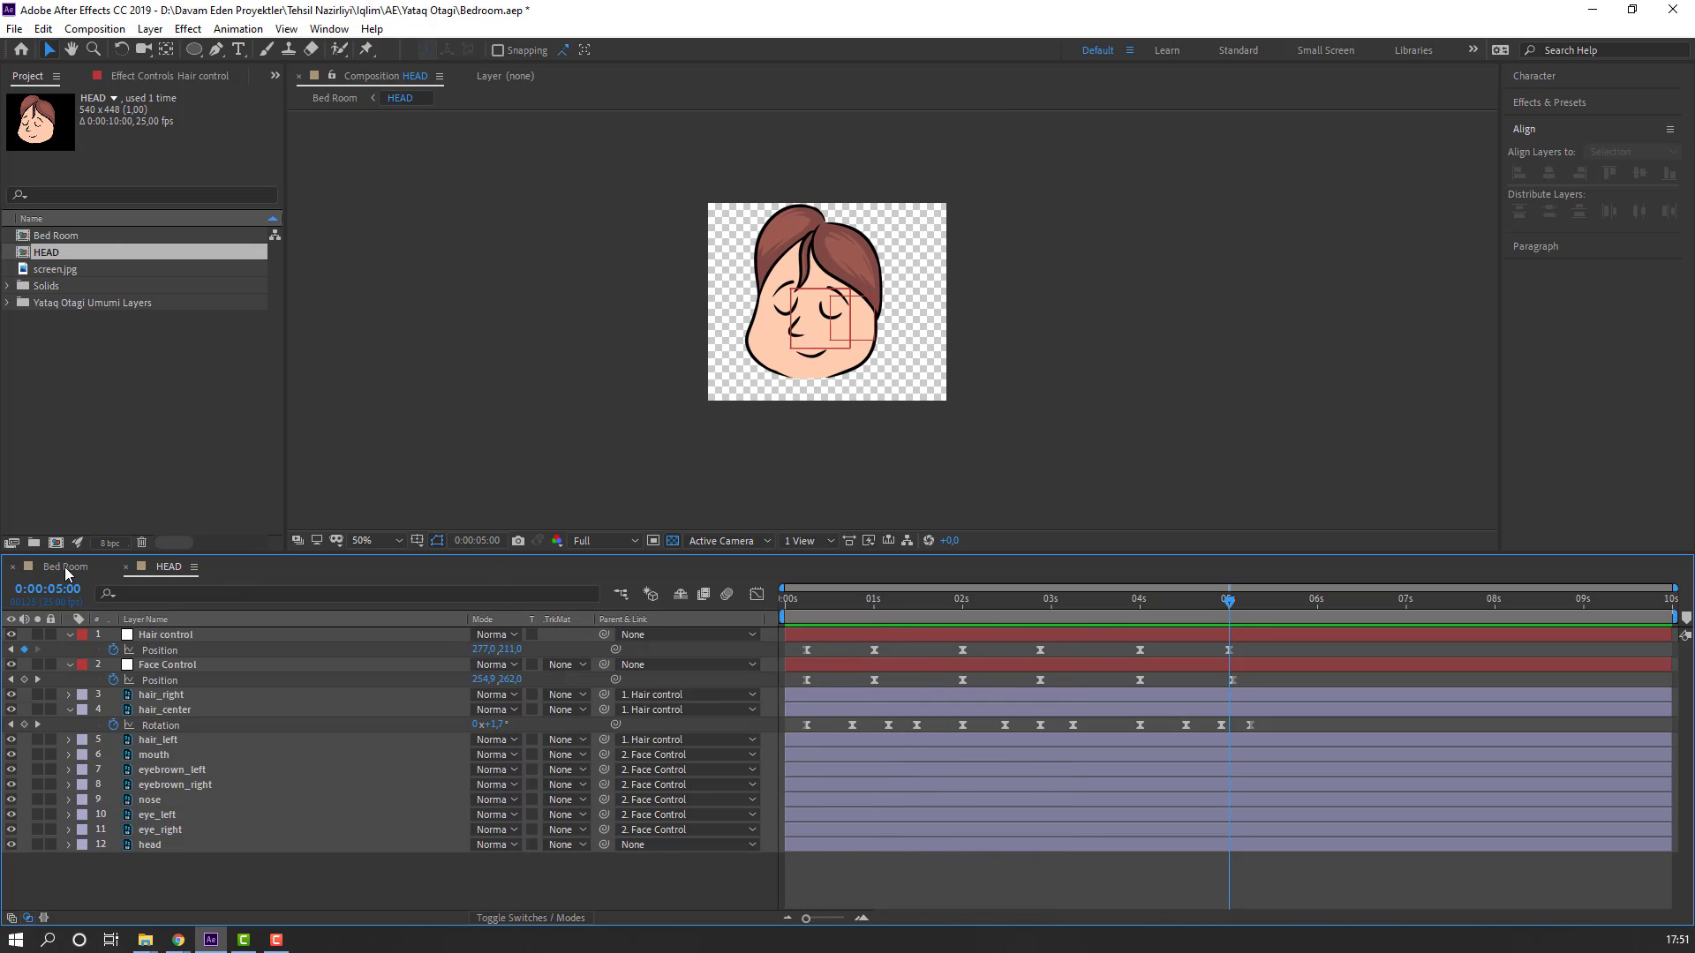
click(65, 566)
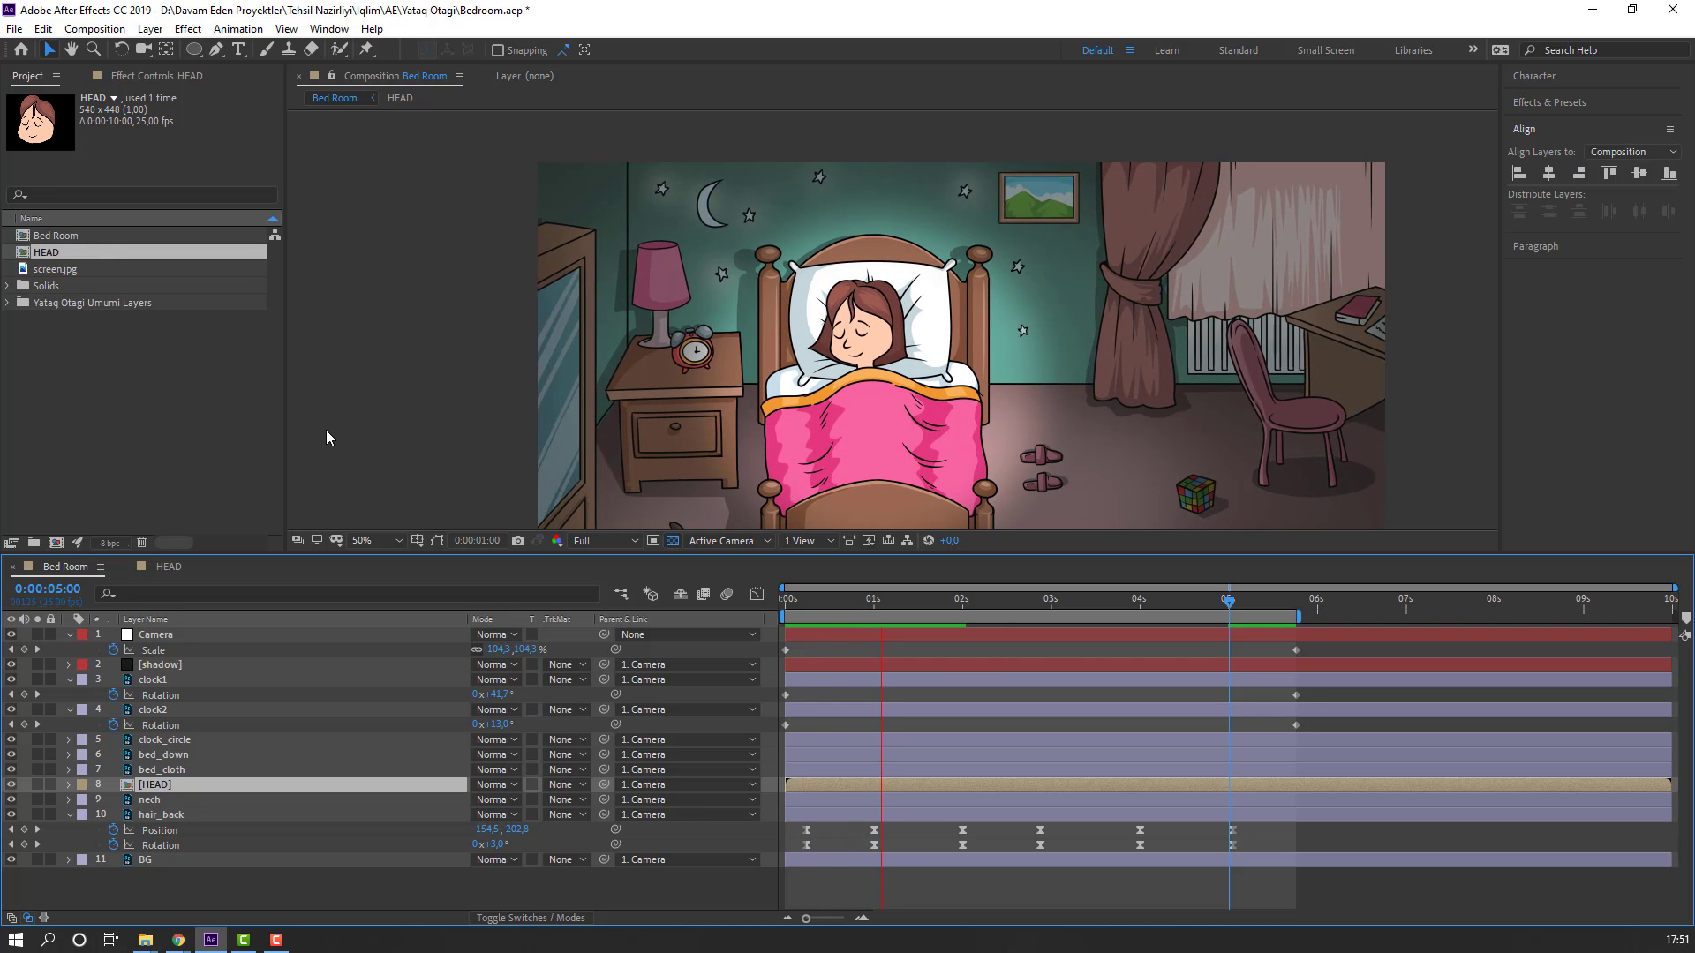
scroll(400, 424, up, 2)
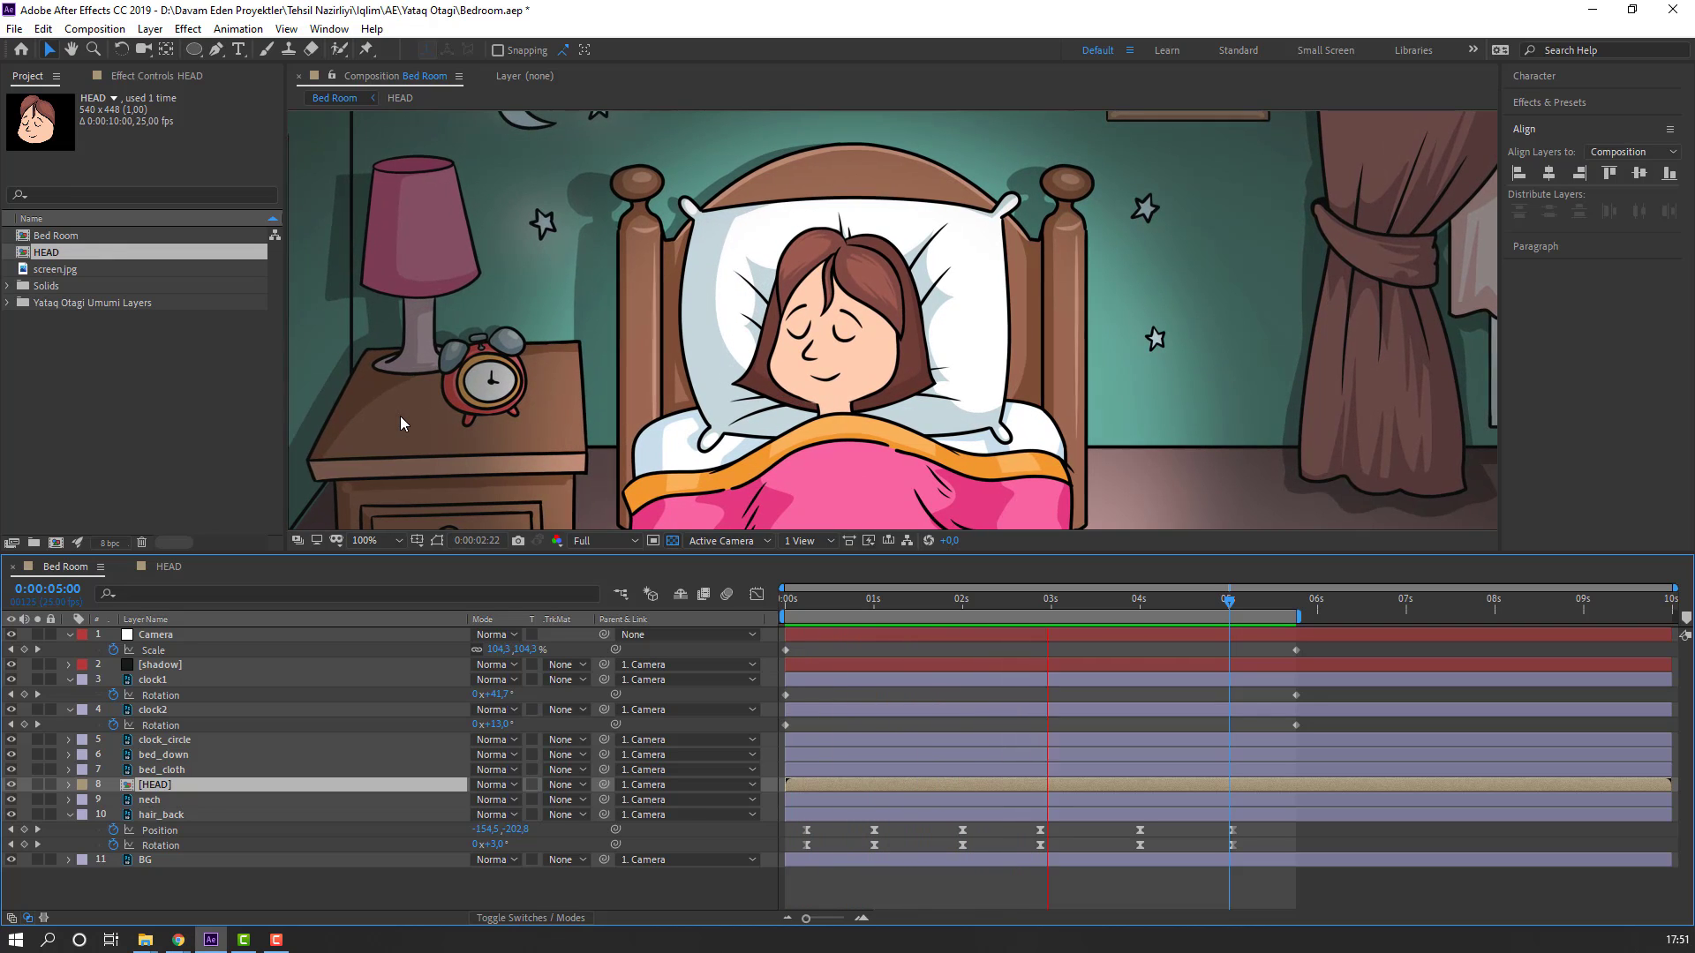
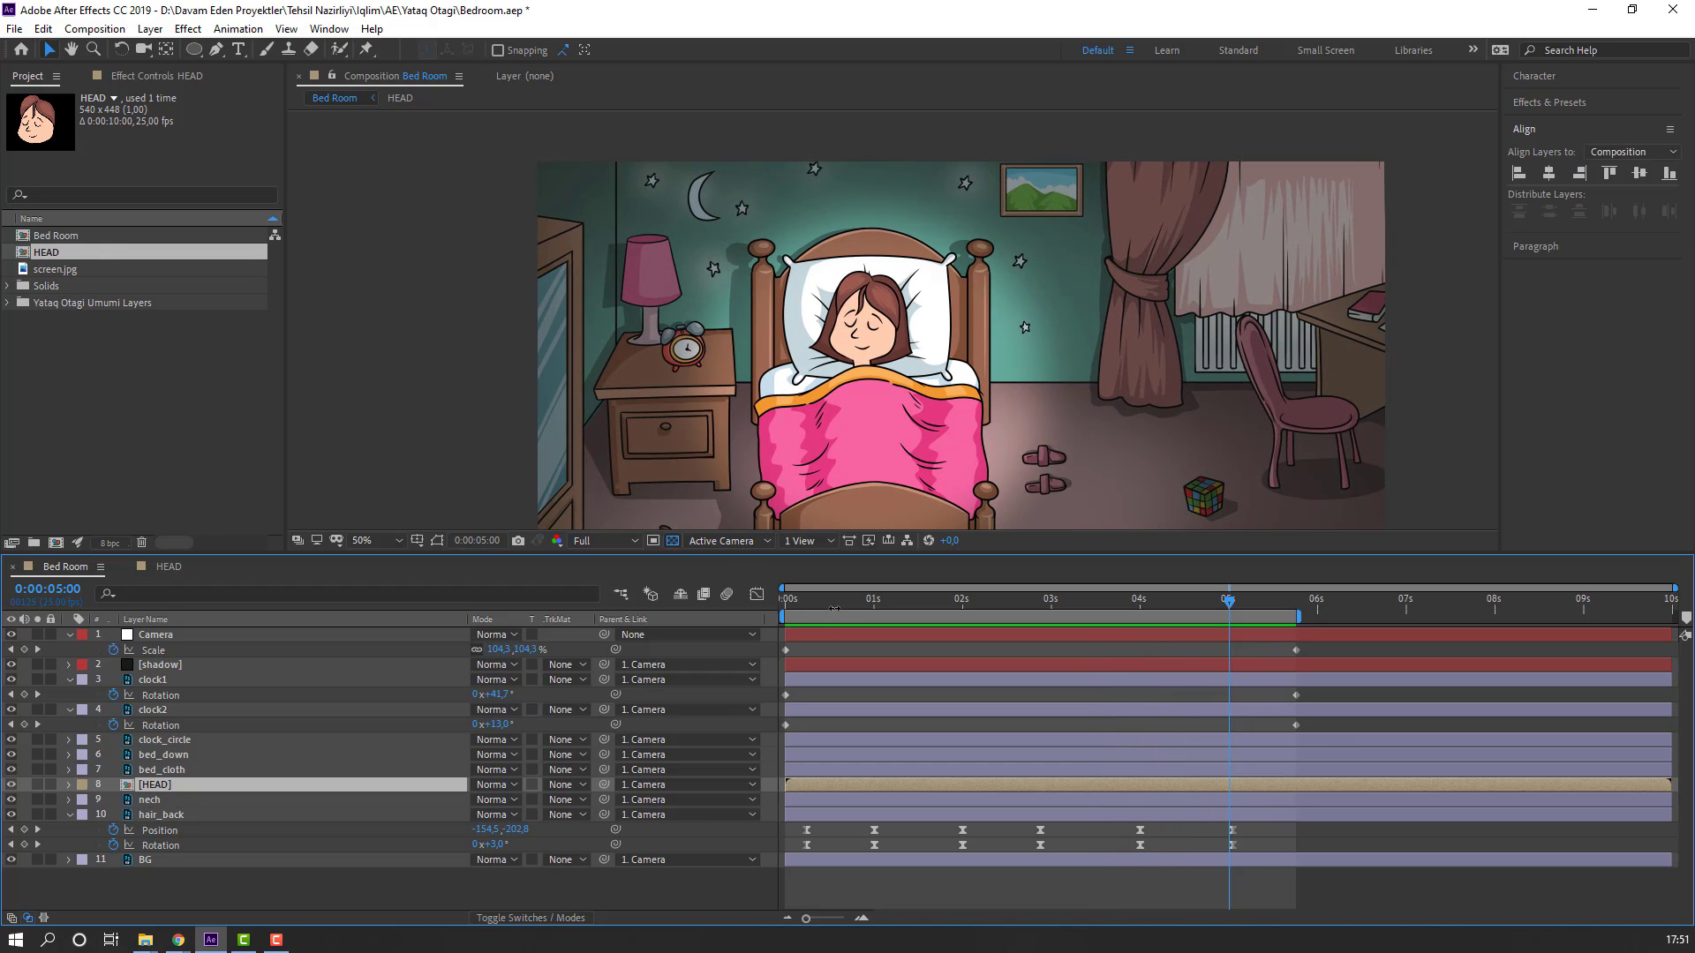
key(space)
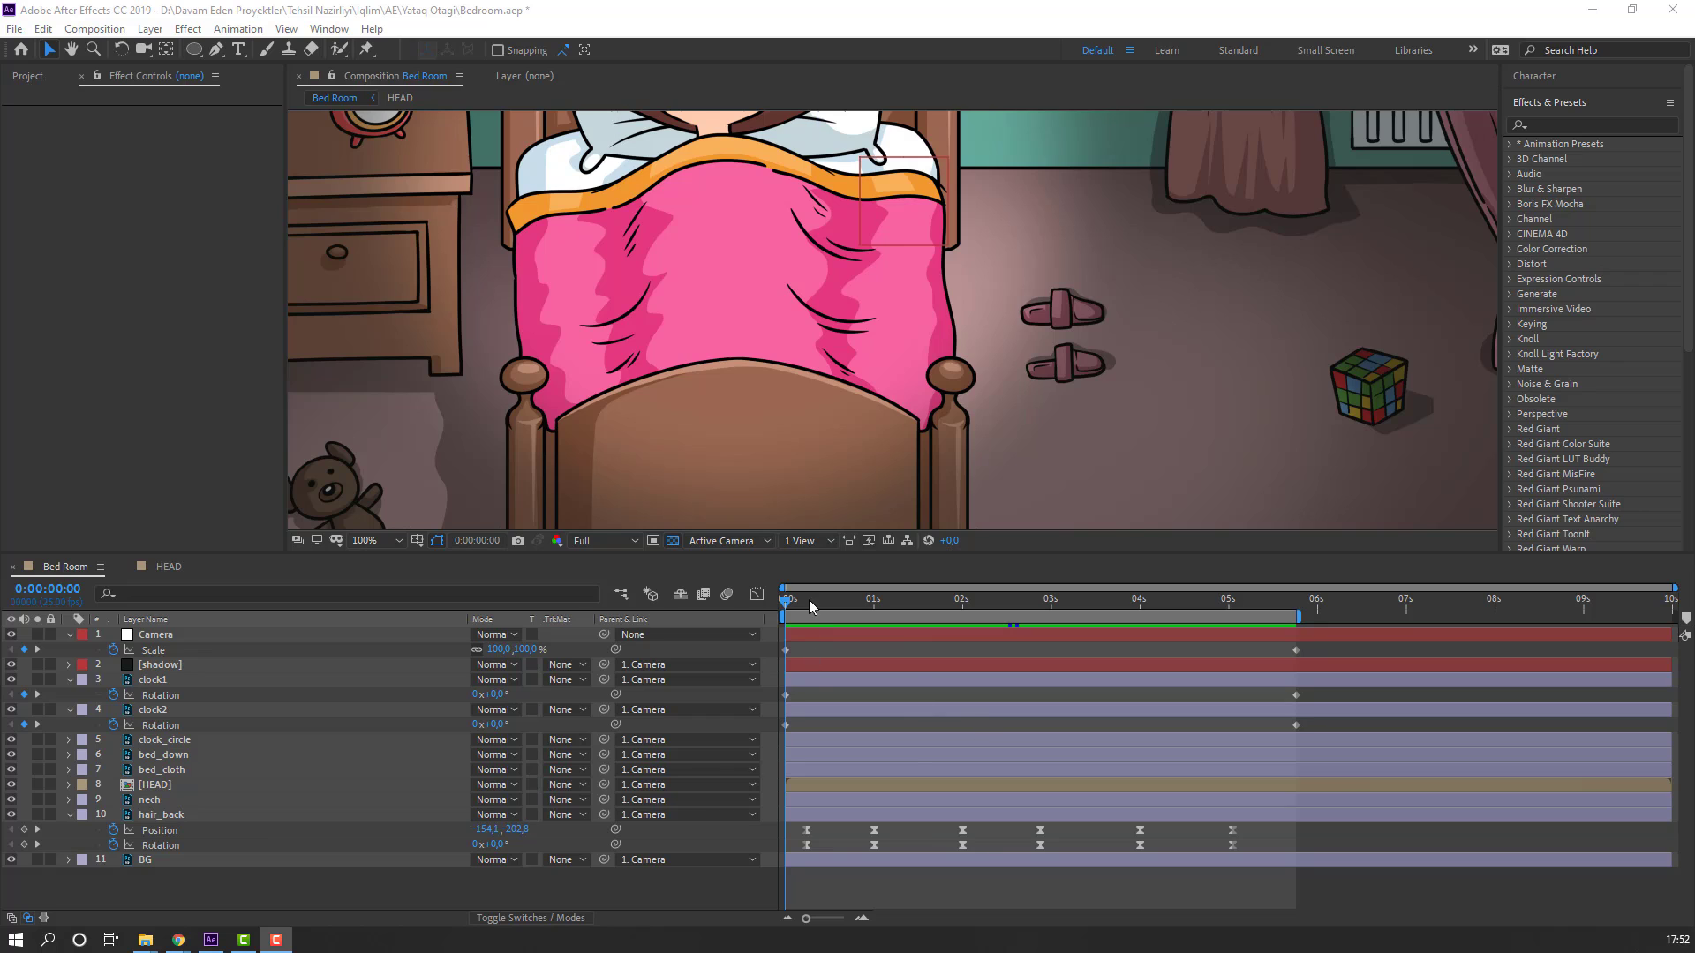
Step: Find the Bezier Warp effect by searching for "warp" and apply it to the bed_cloth layer
scroll(749, 412, down, 2)
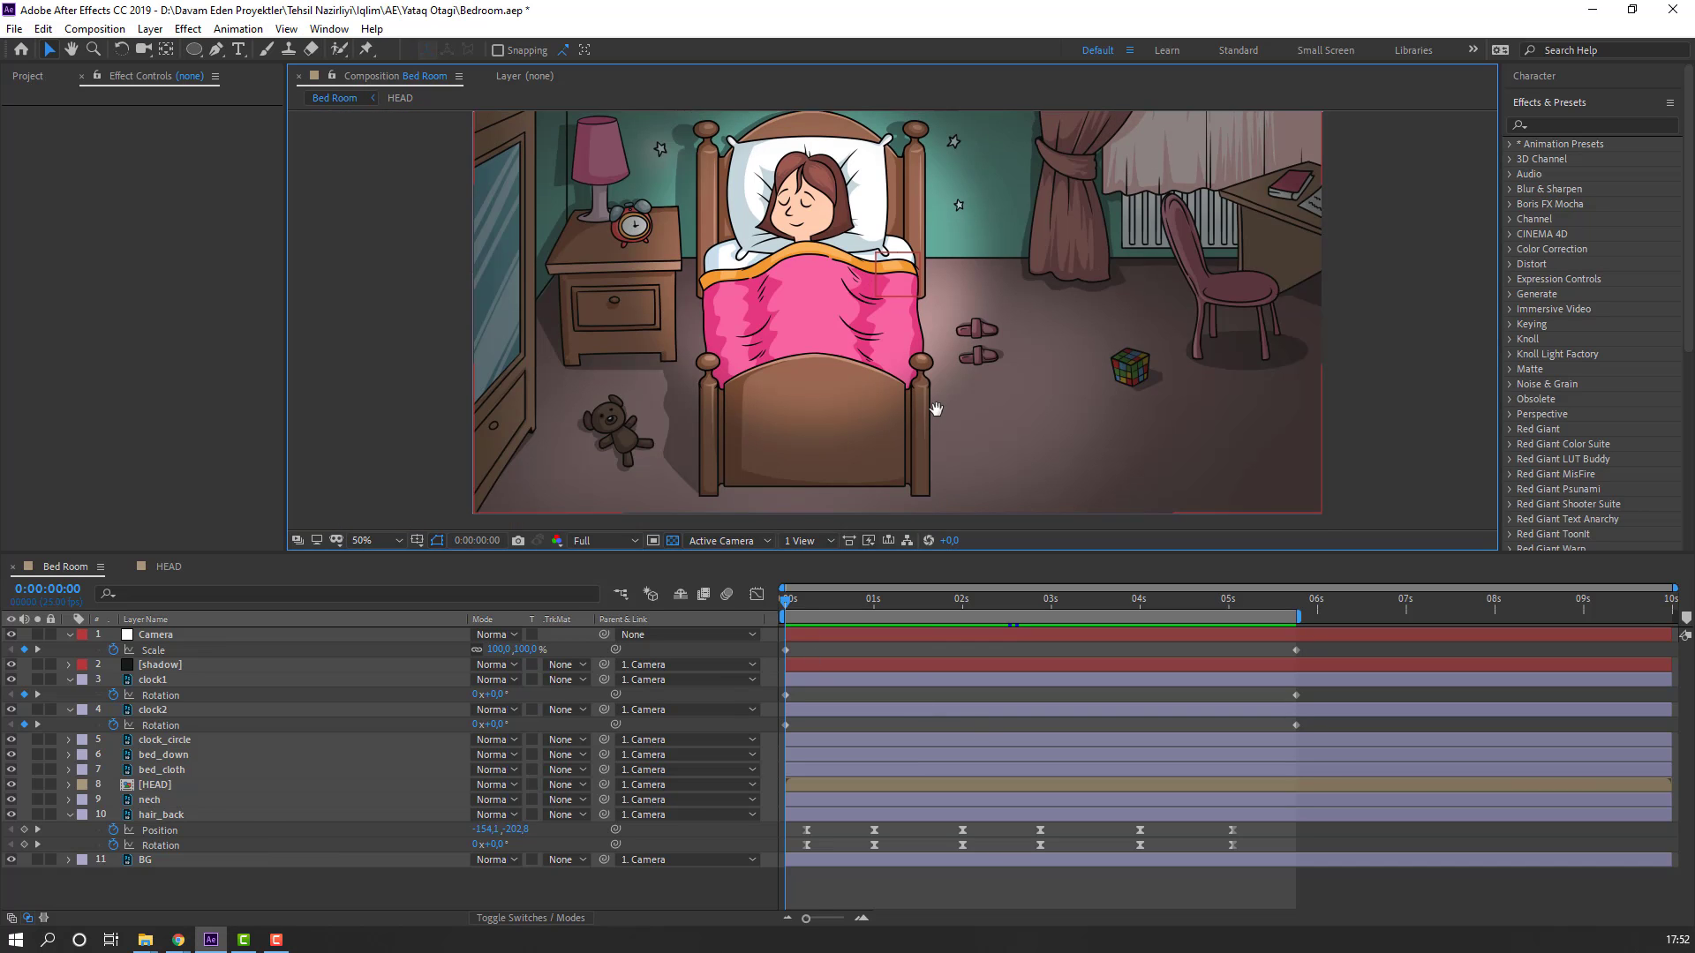
click(1563, 122)
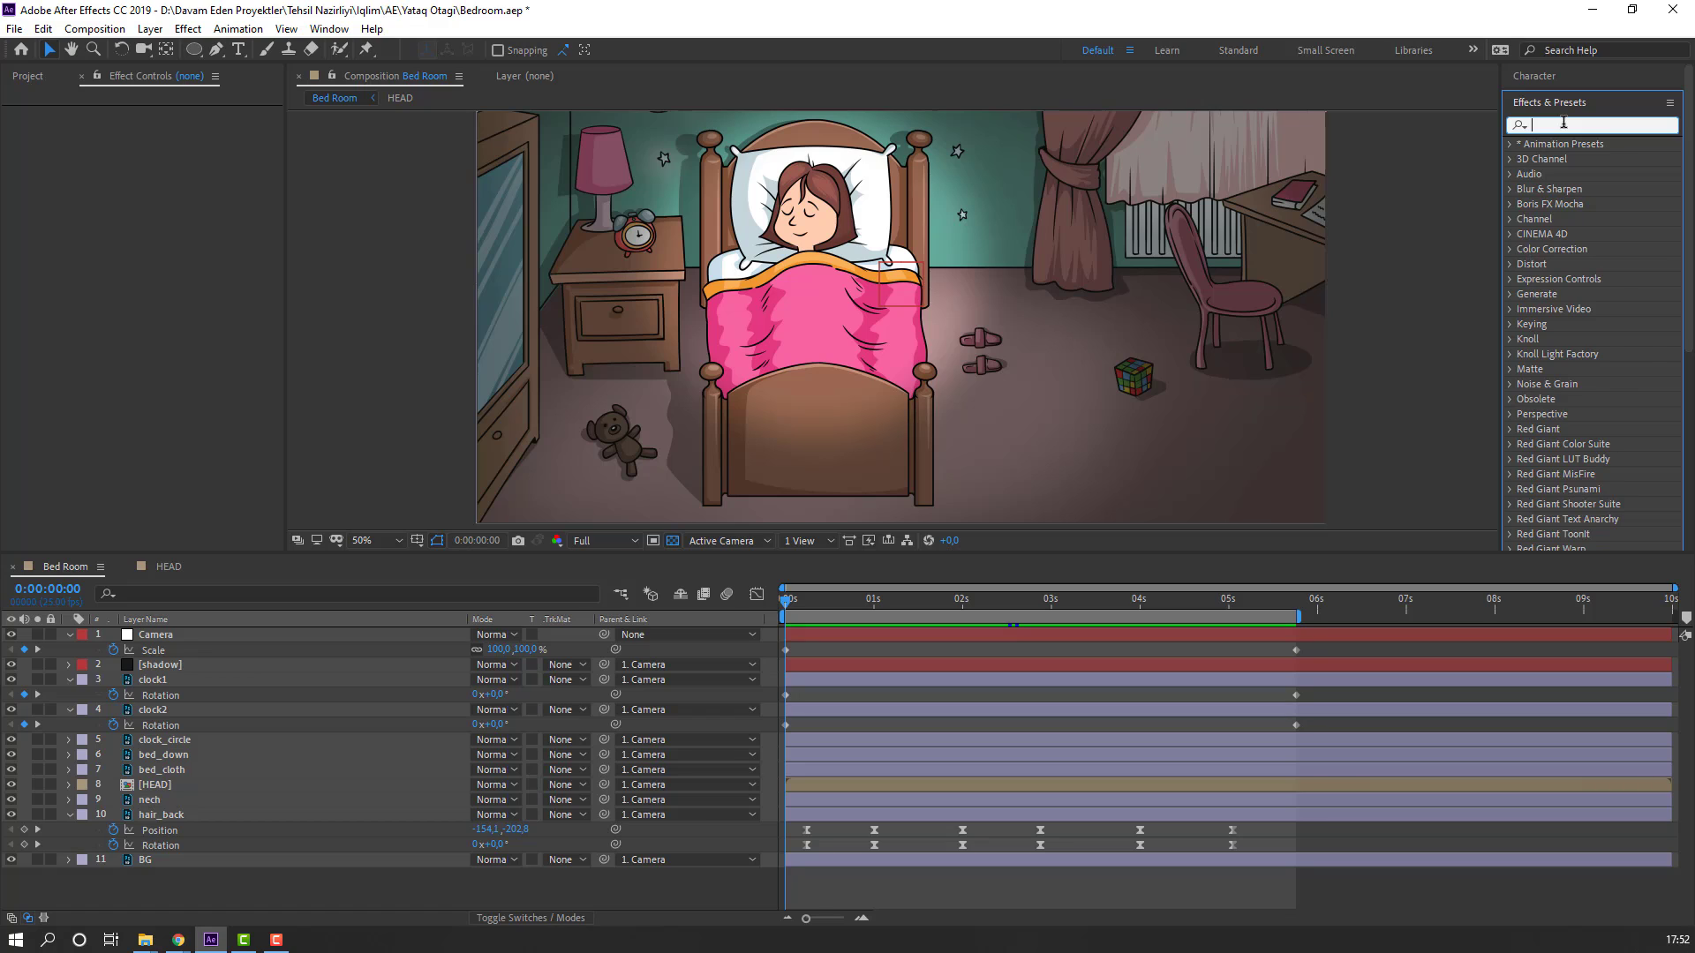
text(warp)
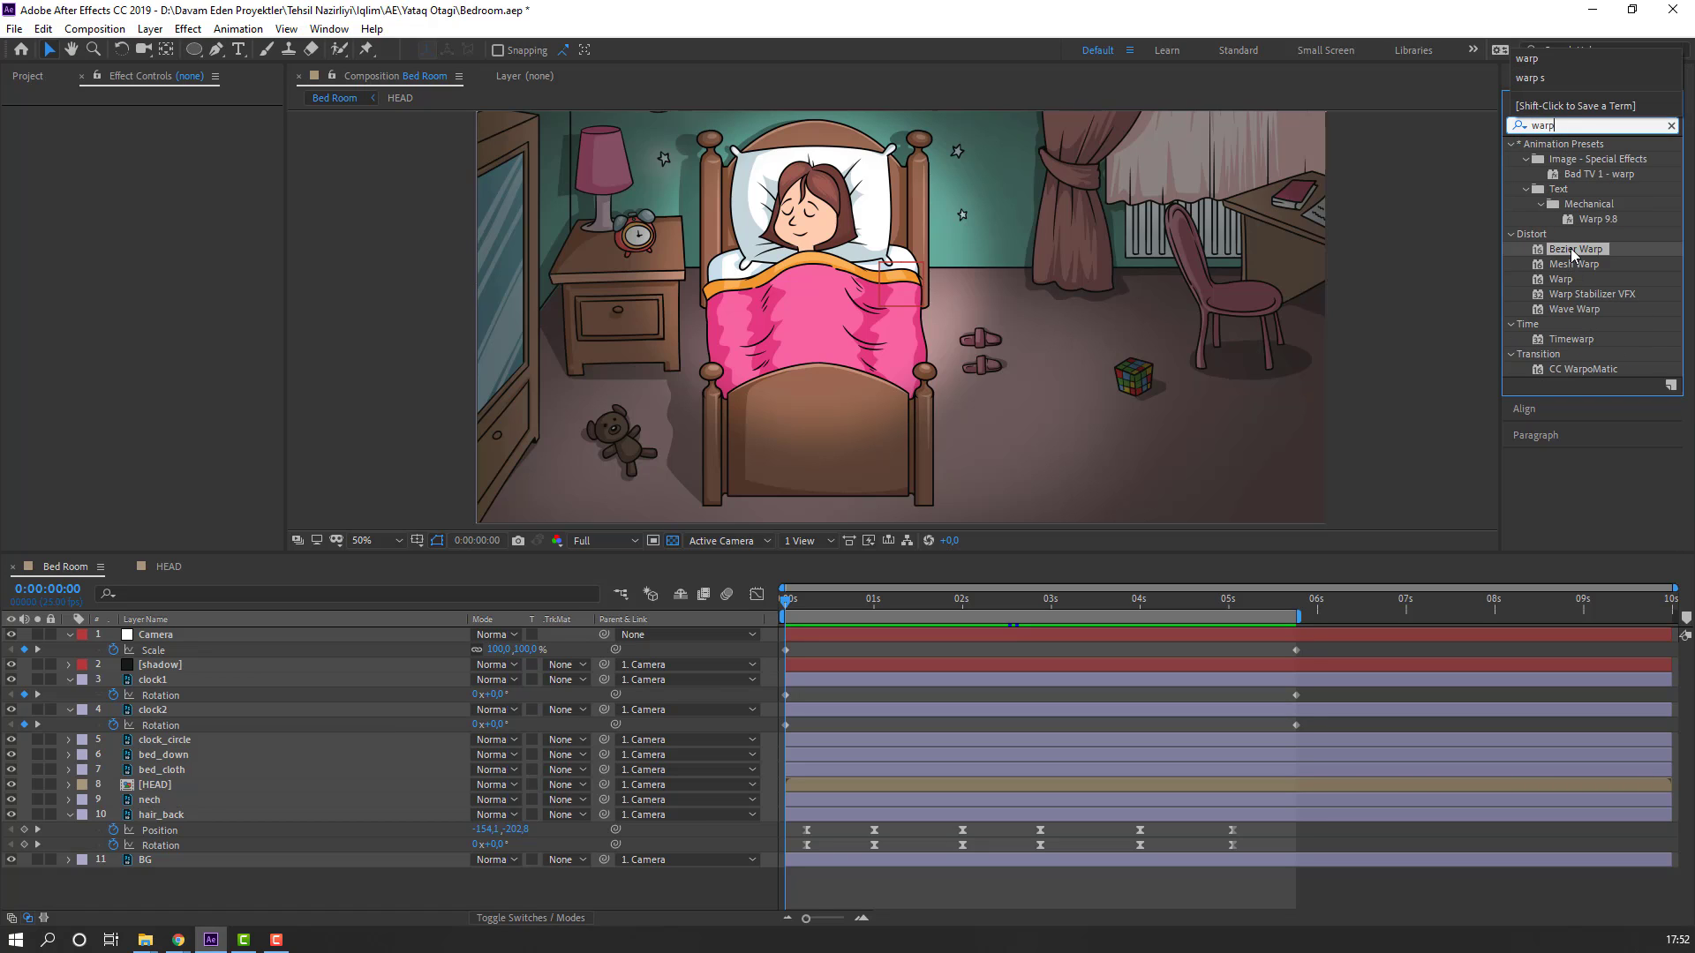
drag(1572, 253, 157, 777)
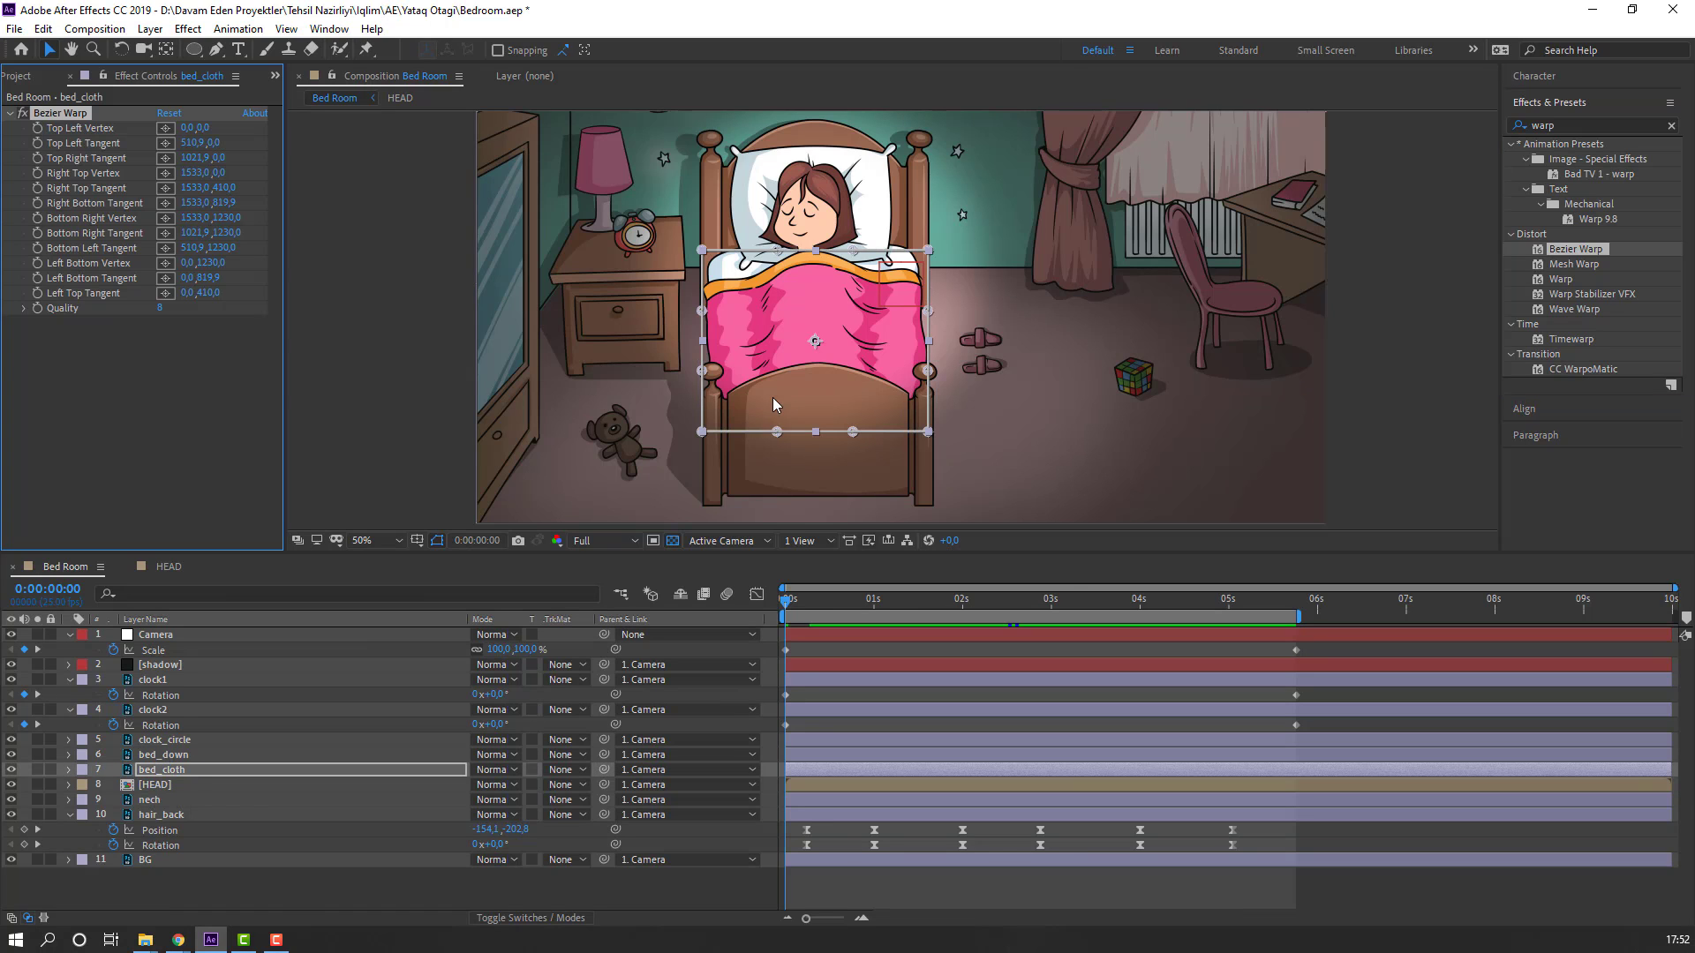
Step: Enable keyframes for all of bed_cloth's Bezier Warp vertices and tangents at 0:00:00:06
scroll(812, 364, up, 2)
click(811, 602)
drag(811, 606, 806, 607)
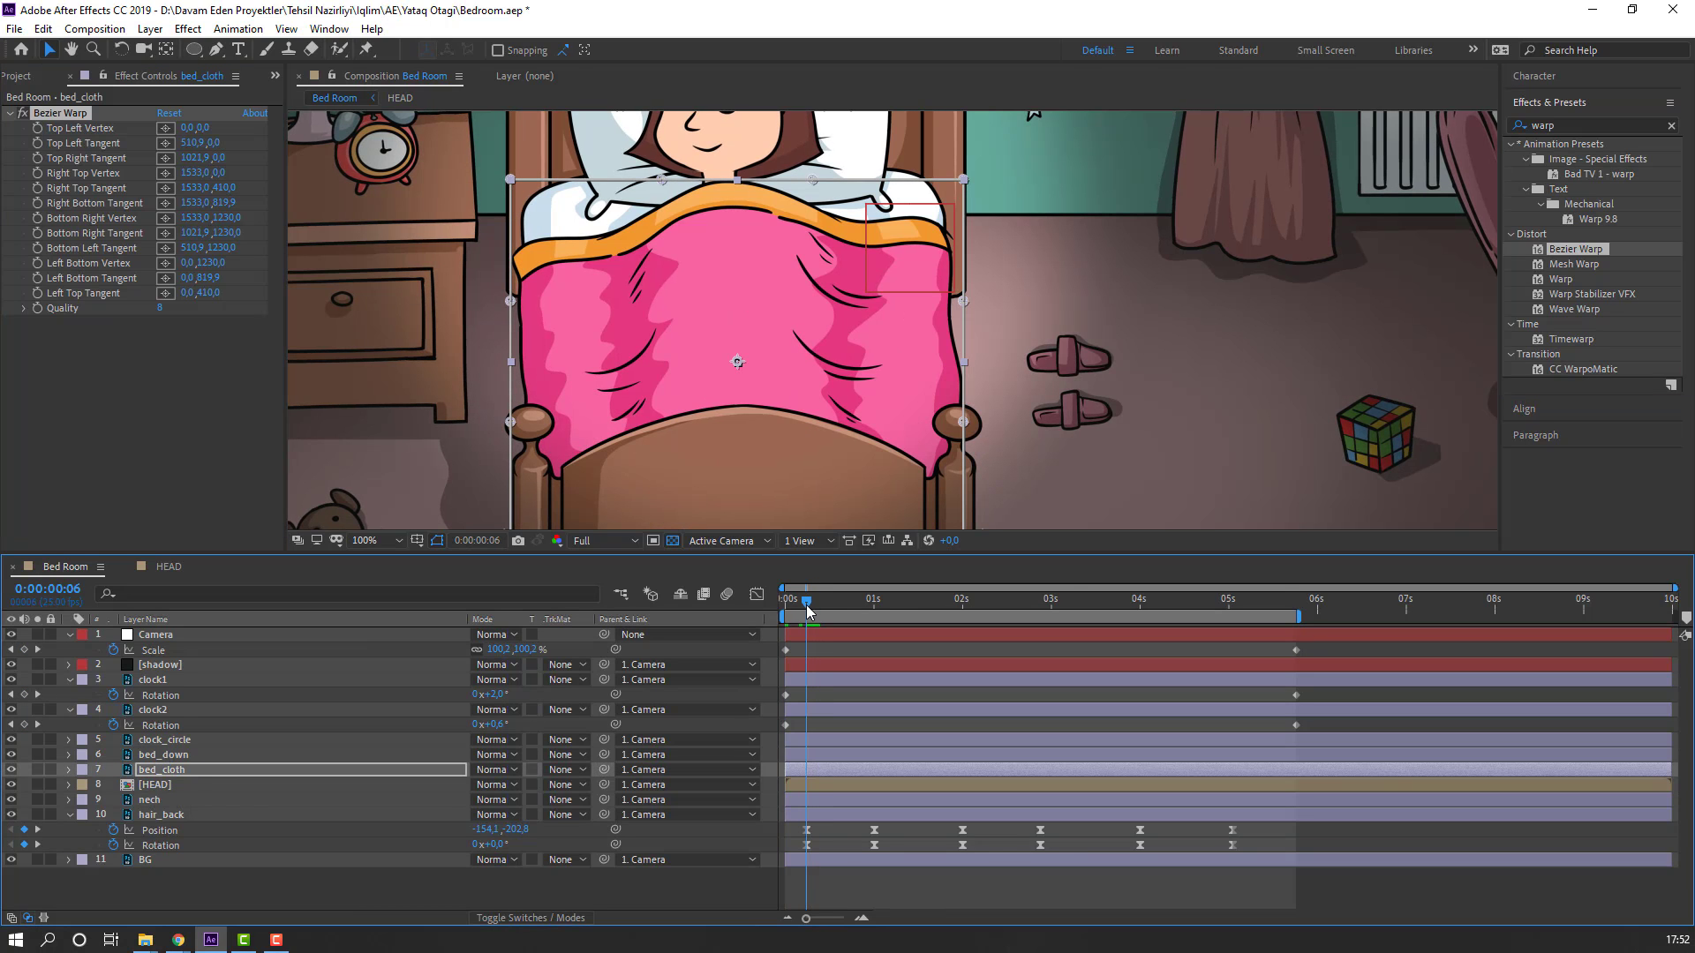
click(43, 130)
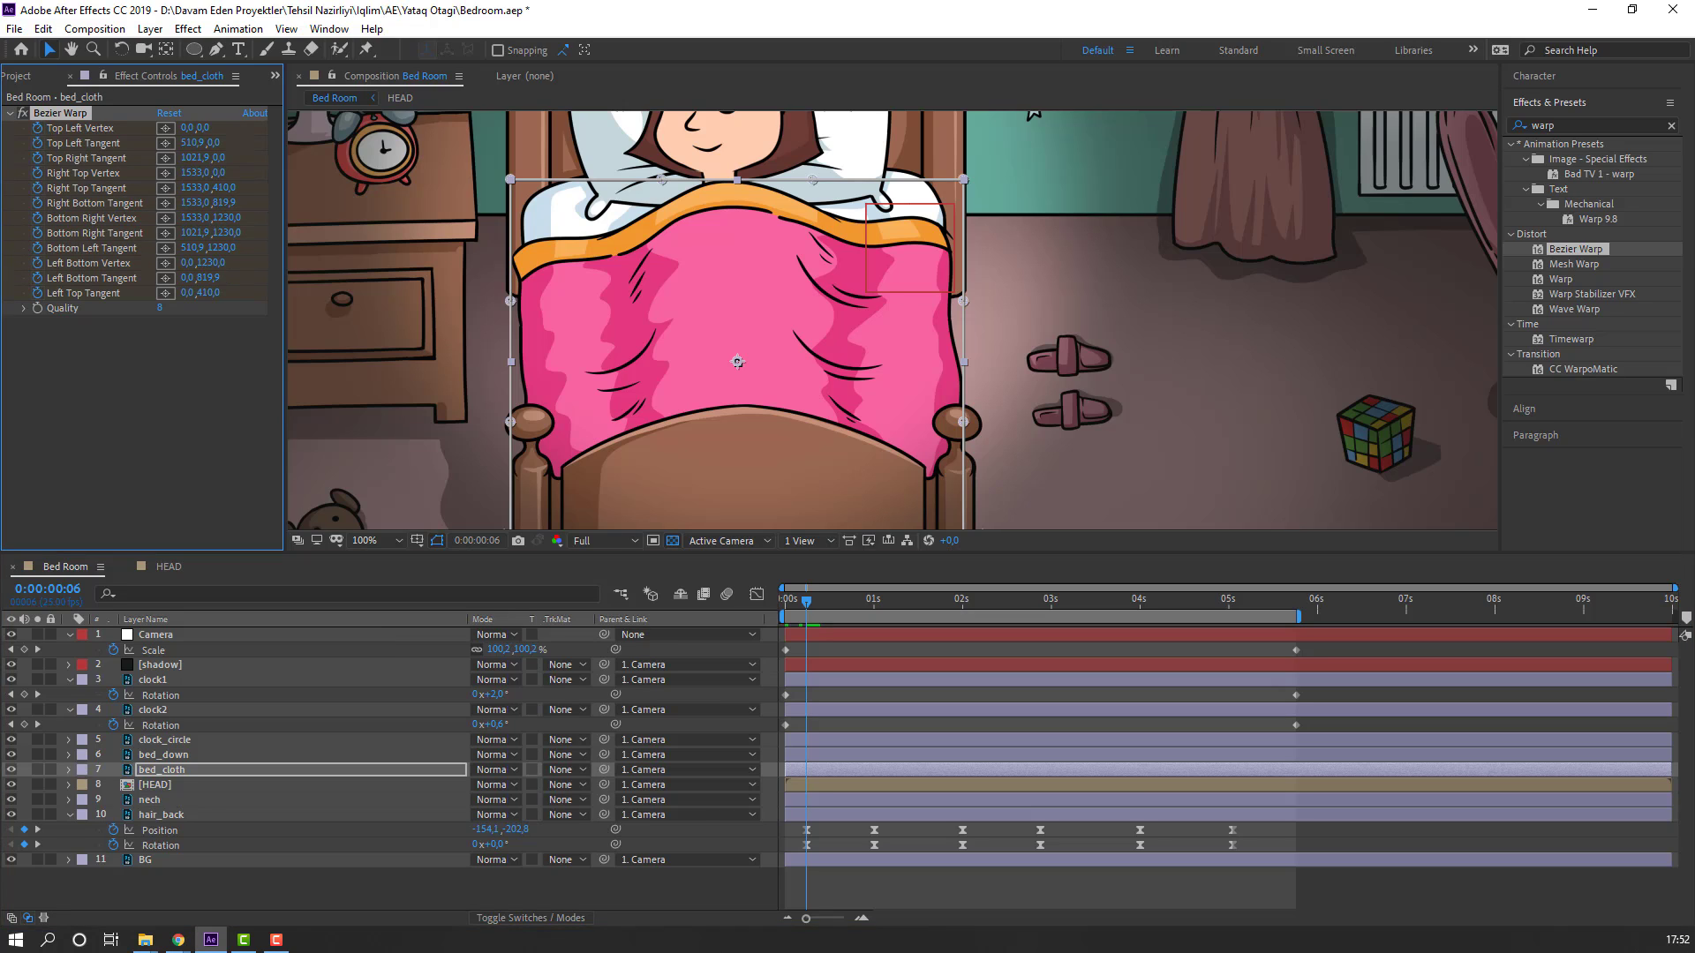
key(F10)
Step: At 0:00:01:00, move bed_cloth's Right Top Vertex to 1509,3 / 41,6 and Left Top Tangent to 29,7 / 418,9, and preview the warp
drag(810, 604, 878, 615)
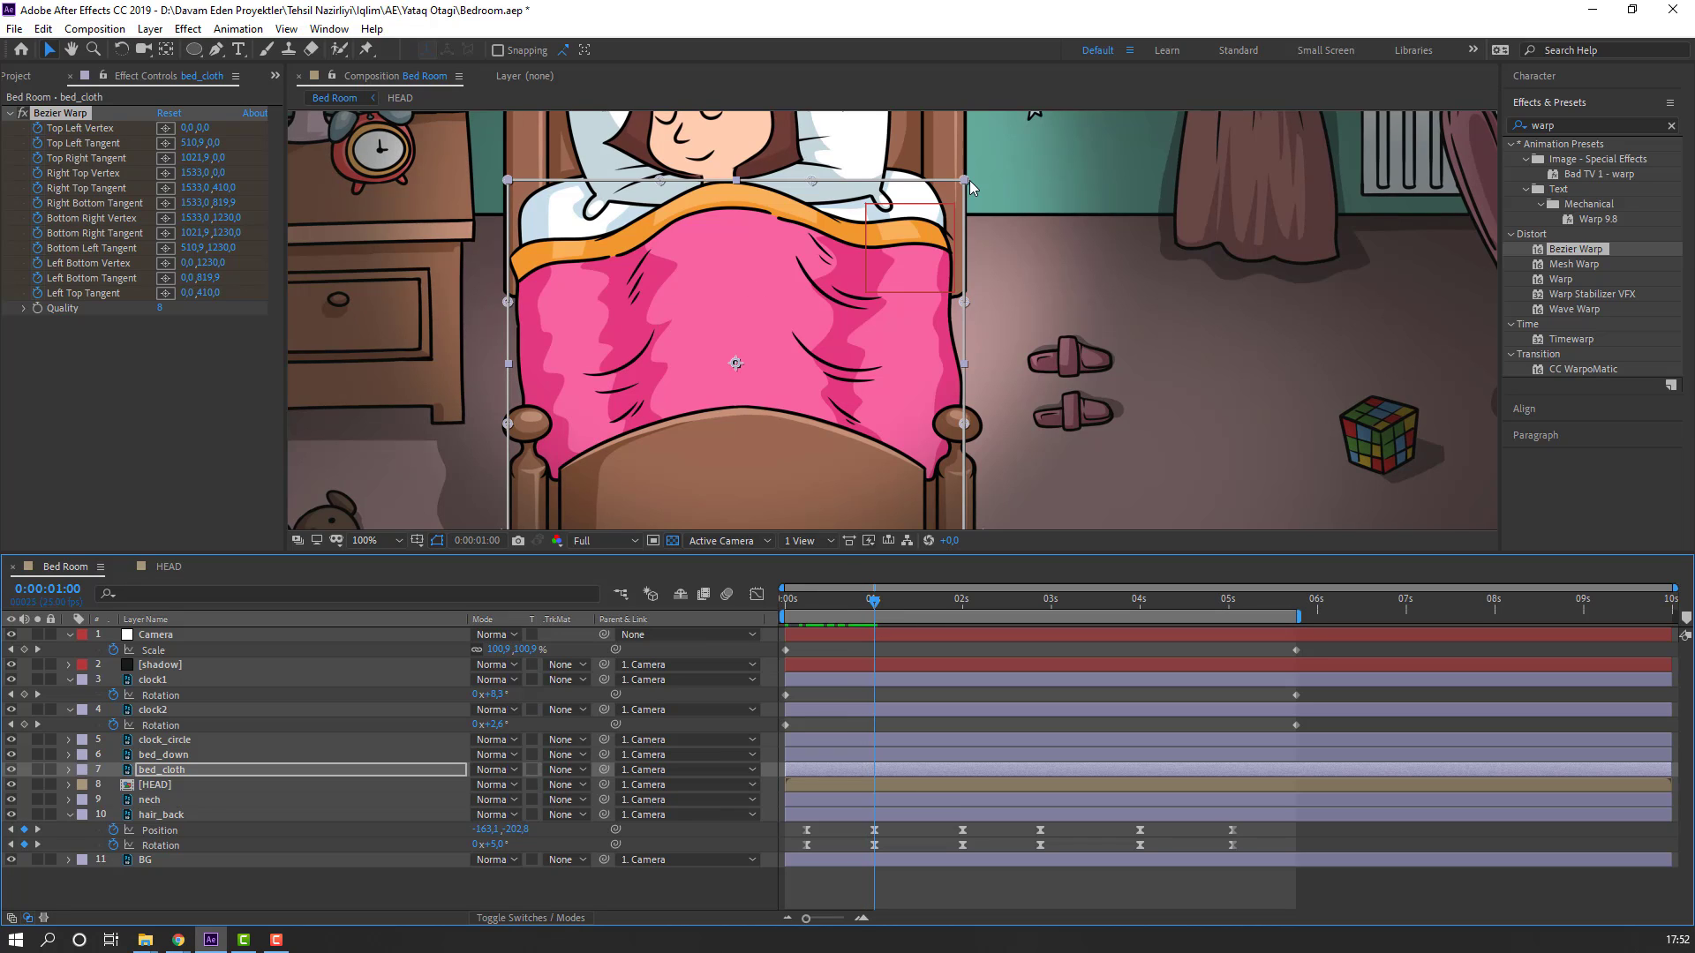
drag(965, 178, 919, 219)
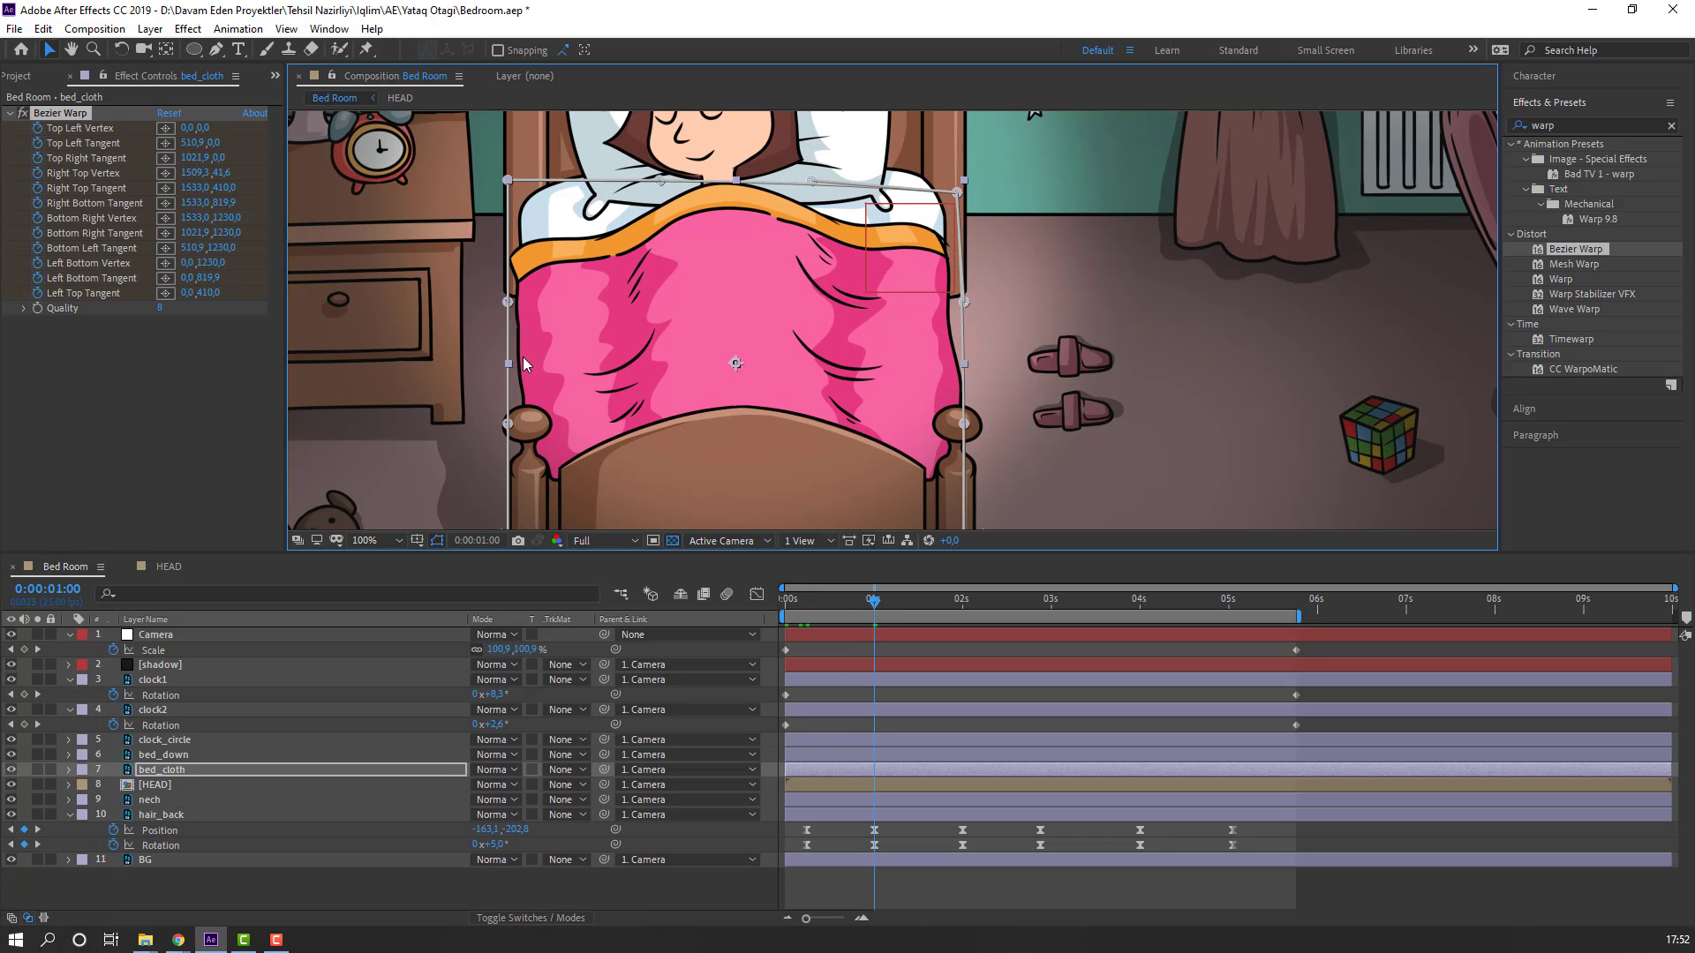
drag(510, 307, 514, 322)
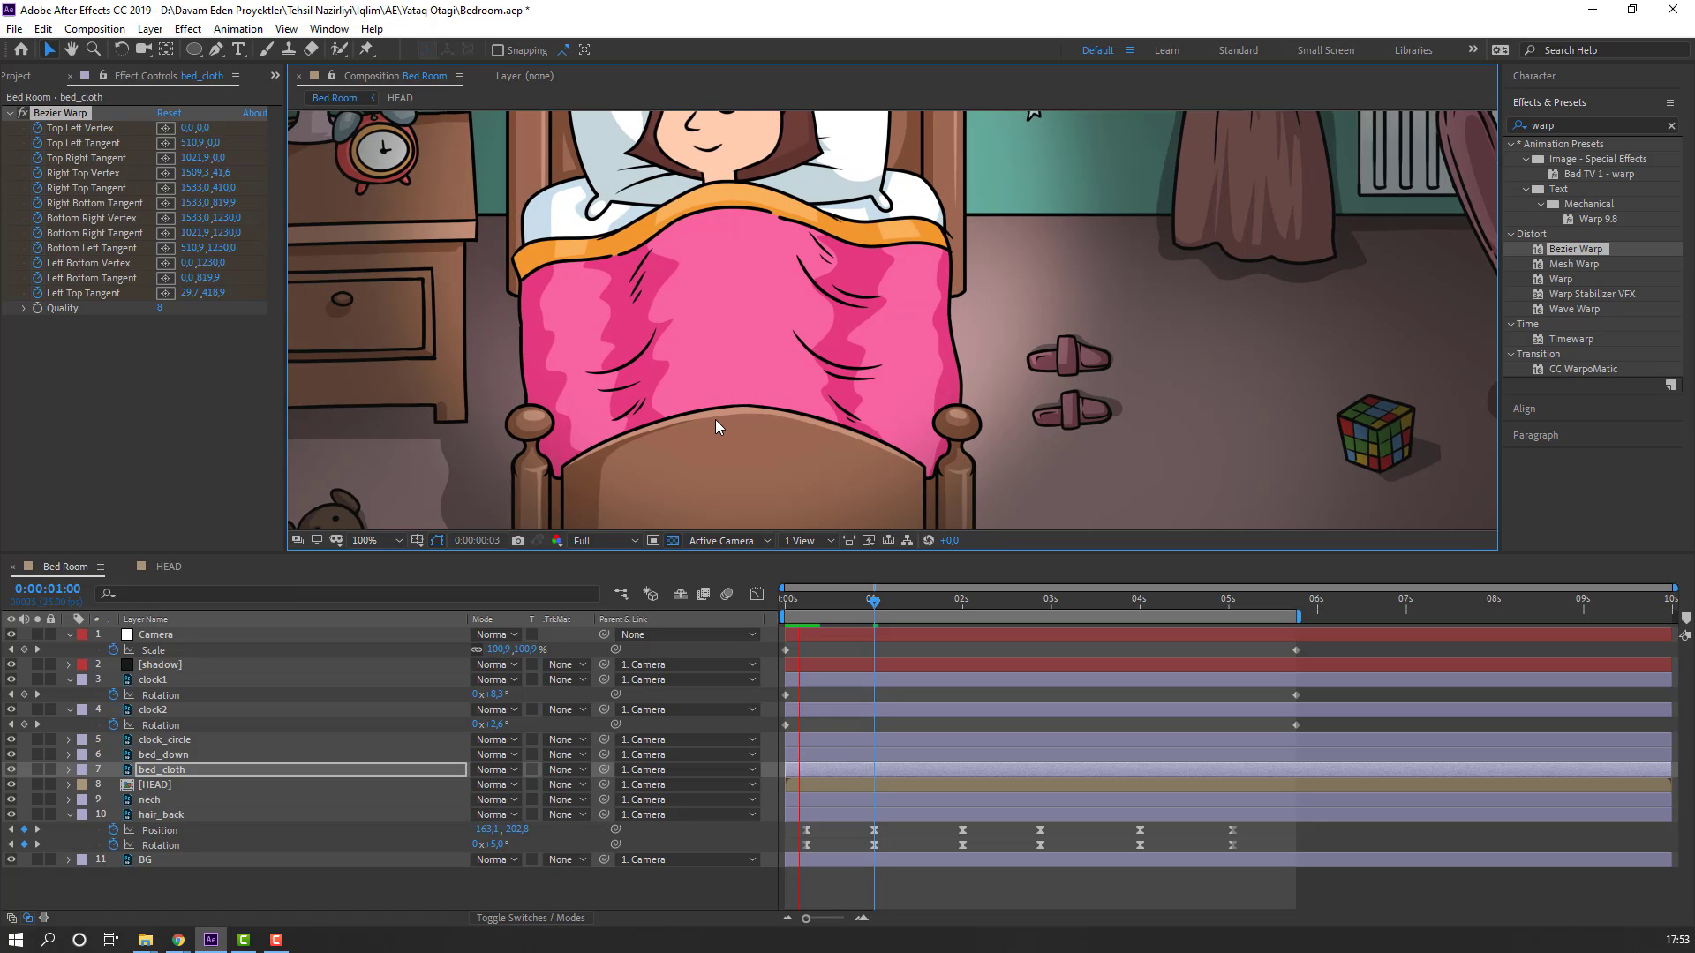
scroll(706, 406, down, 2)
key(space)
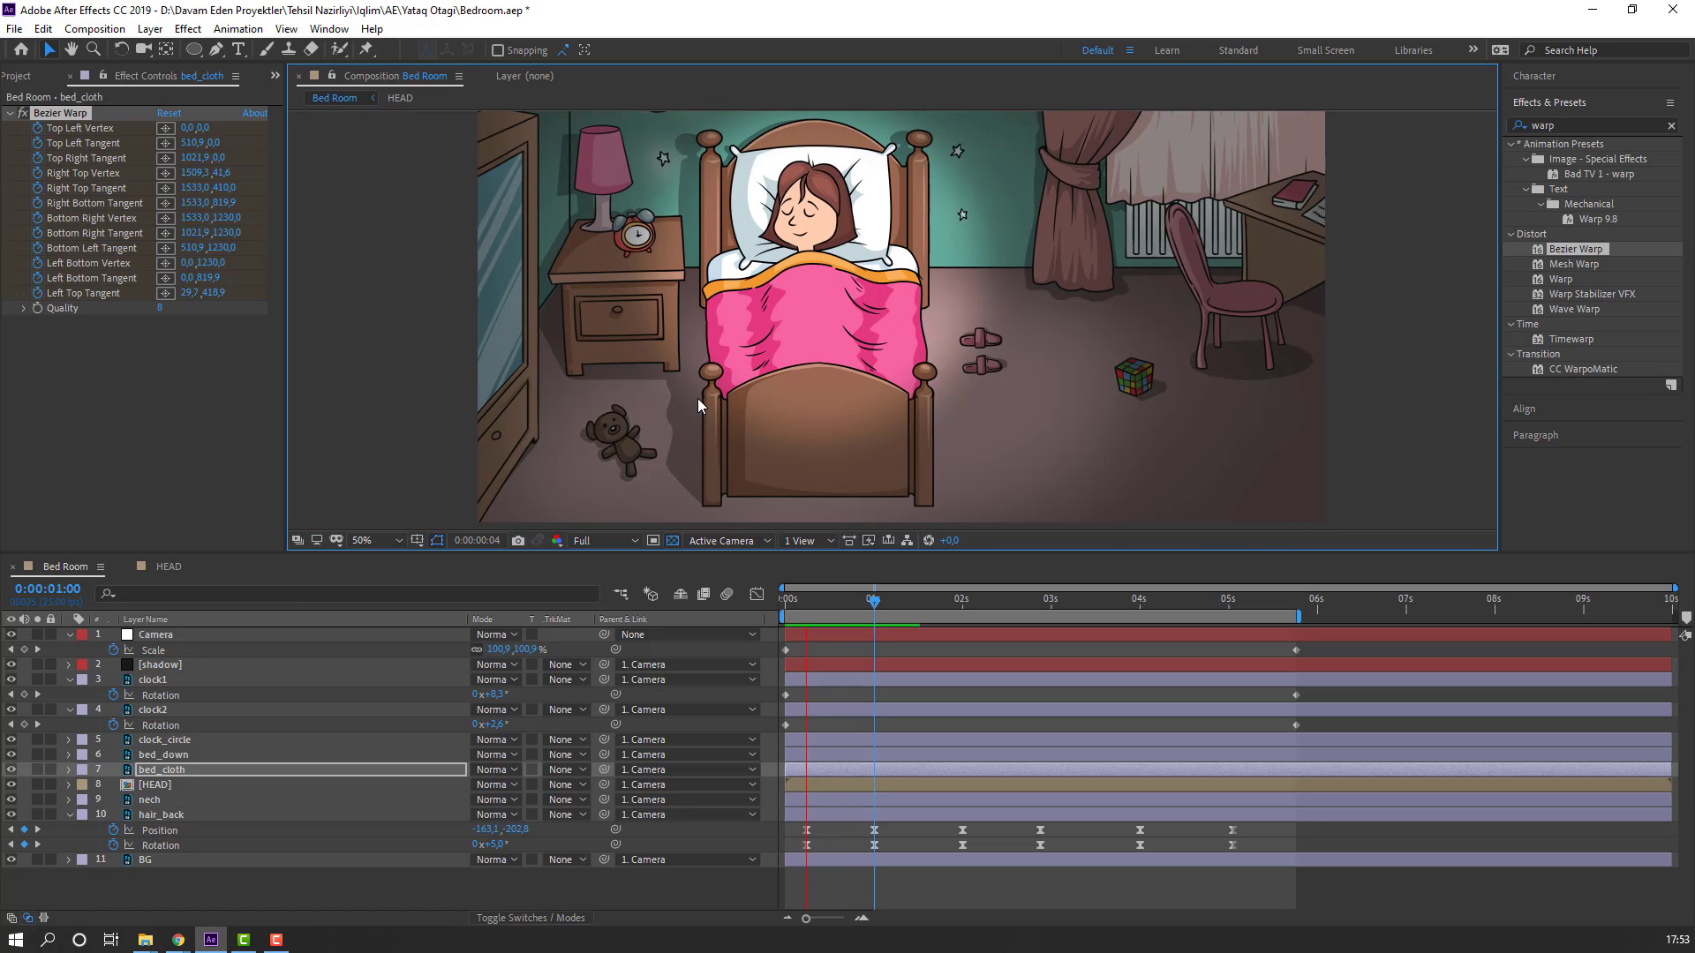
Step: Reveal bed_cloth's keyframed properties and add hold keyframes for every Bezier Warp point at 0:00:01:24
drag(887, 611, 968, 609)
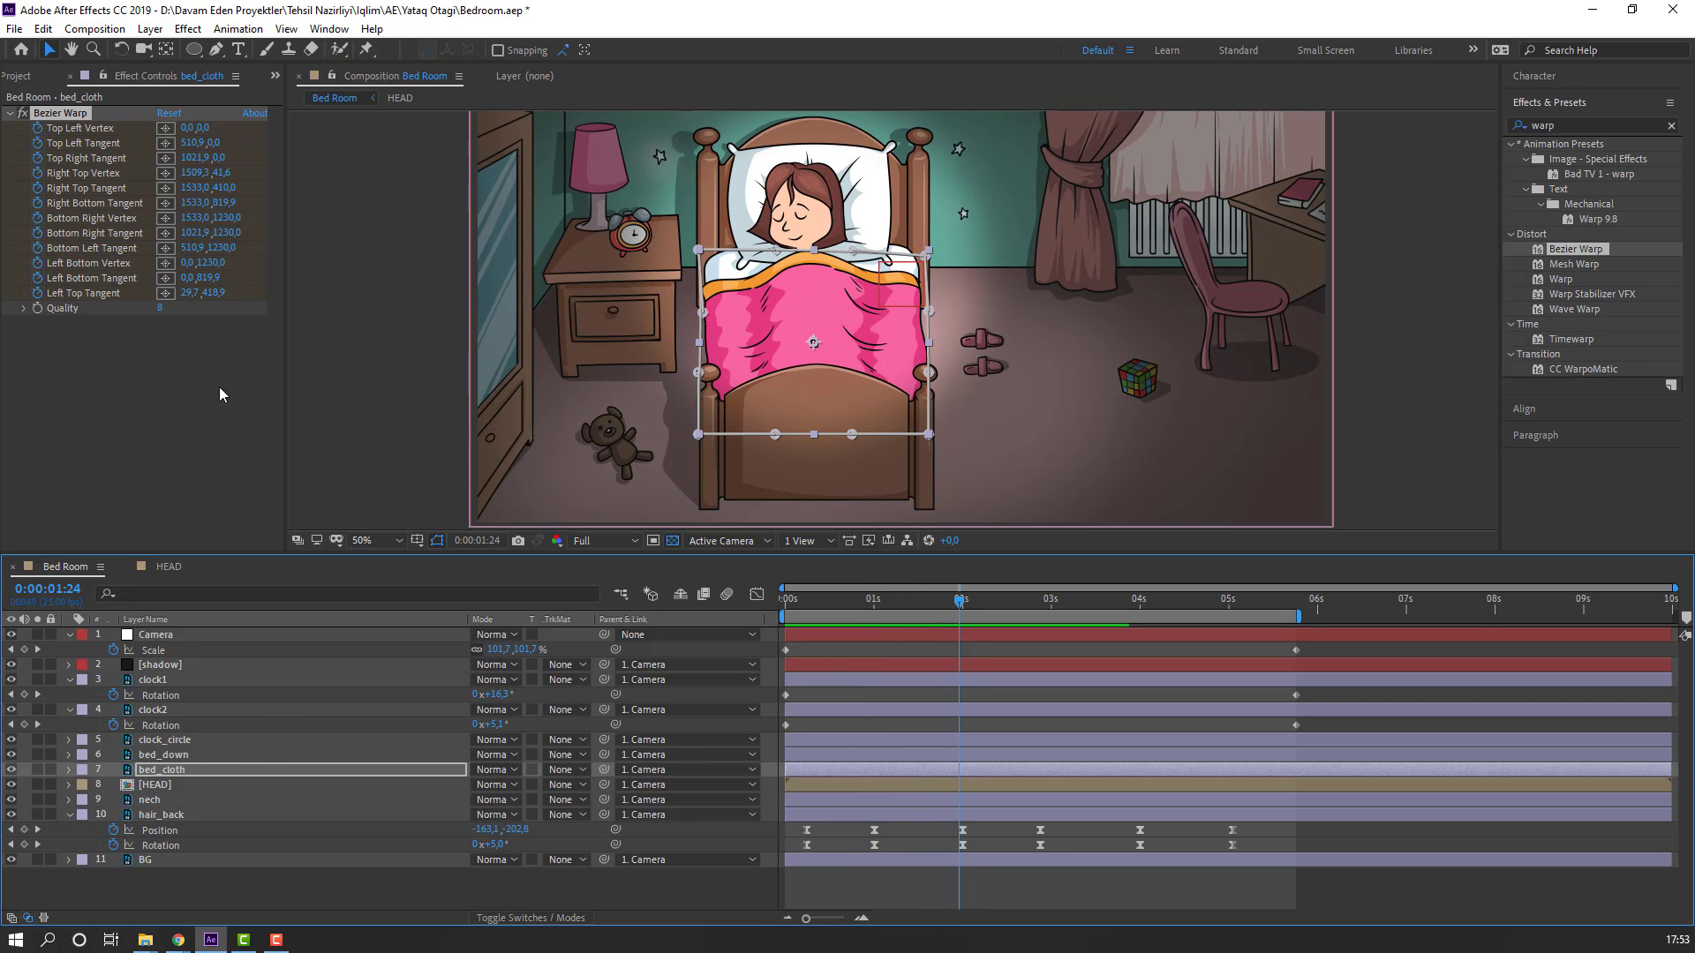
key(u)
scroll(925, 776, down, 2)
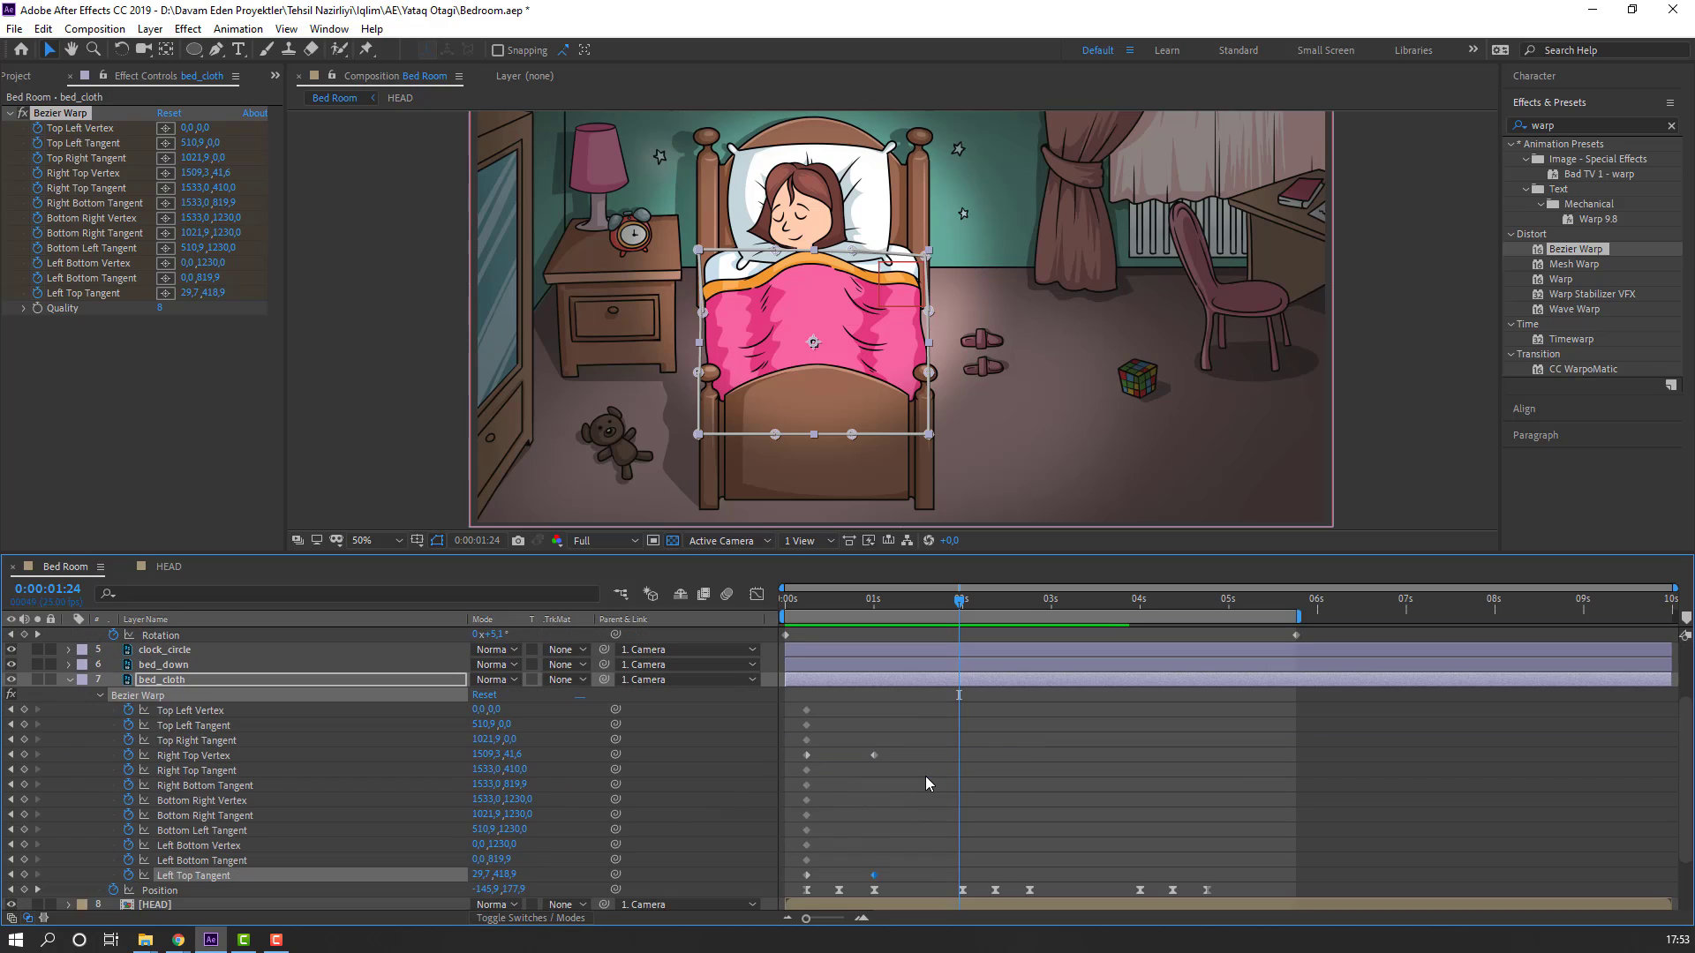
drag(25, 712, 11, 876)
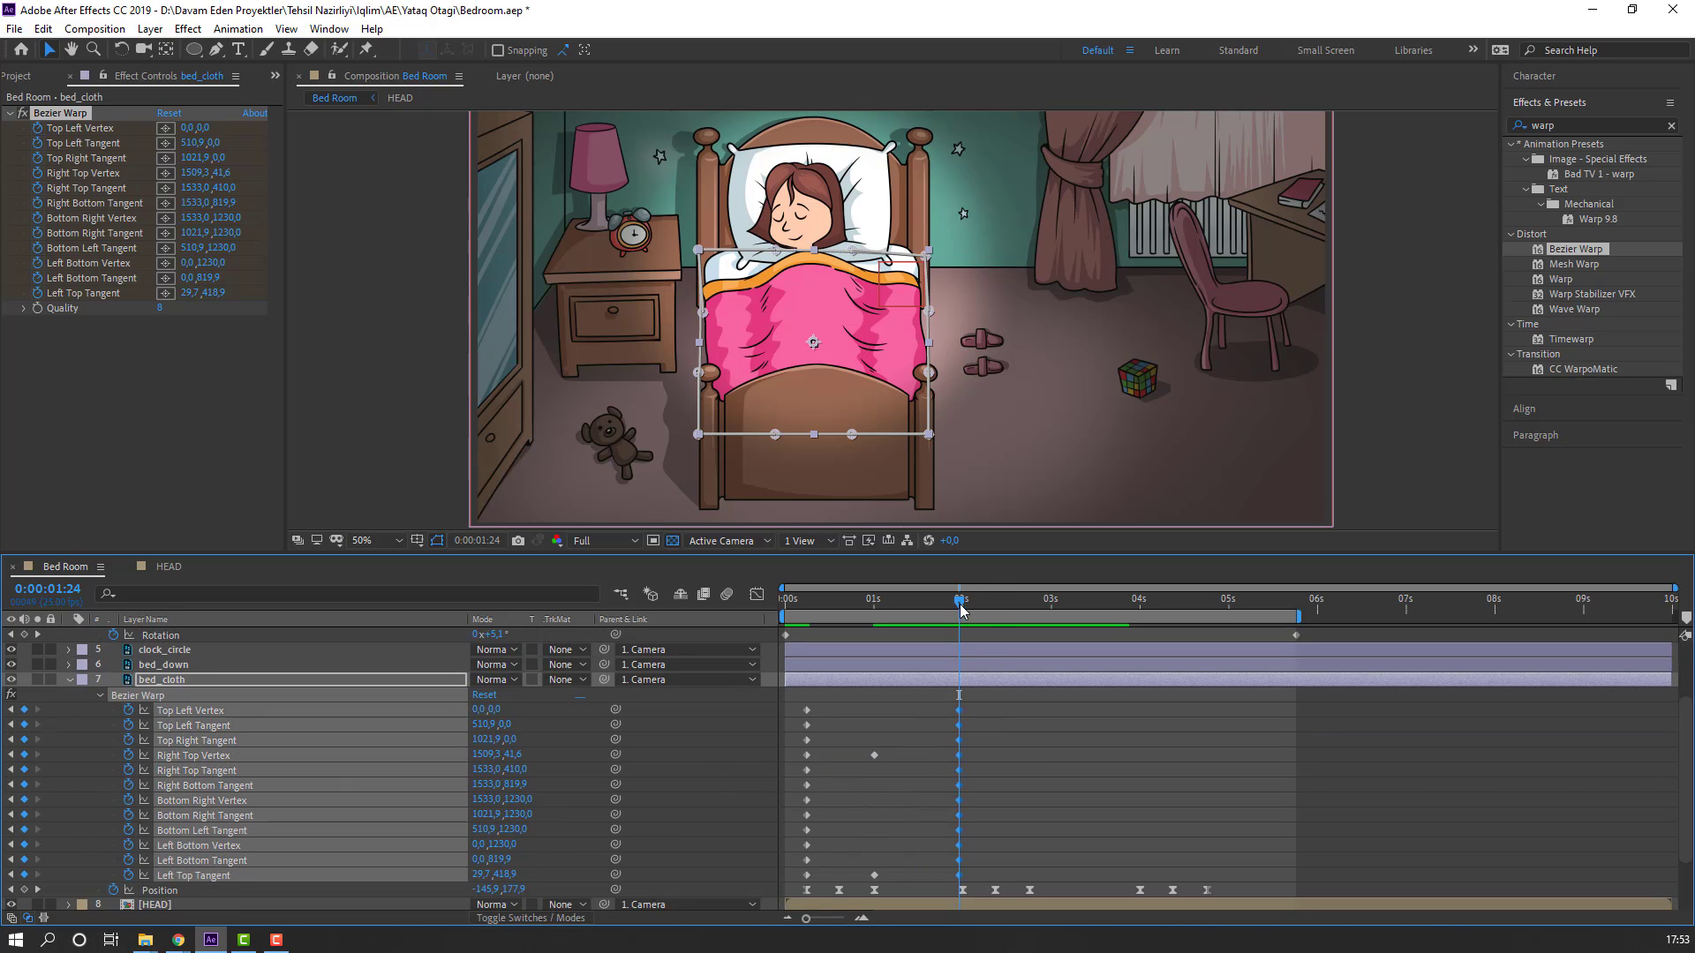
Step: At 0:00:02:18, move bed_cloth's Top Left Vertex to 55,6 / 52,6 and Right Top Vertex to 1515,1 / 103,0
drag(961, 605, 1026, 617)
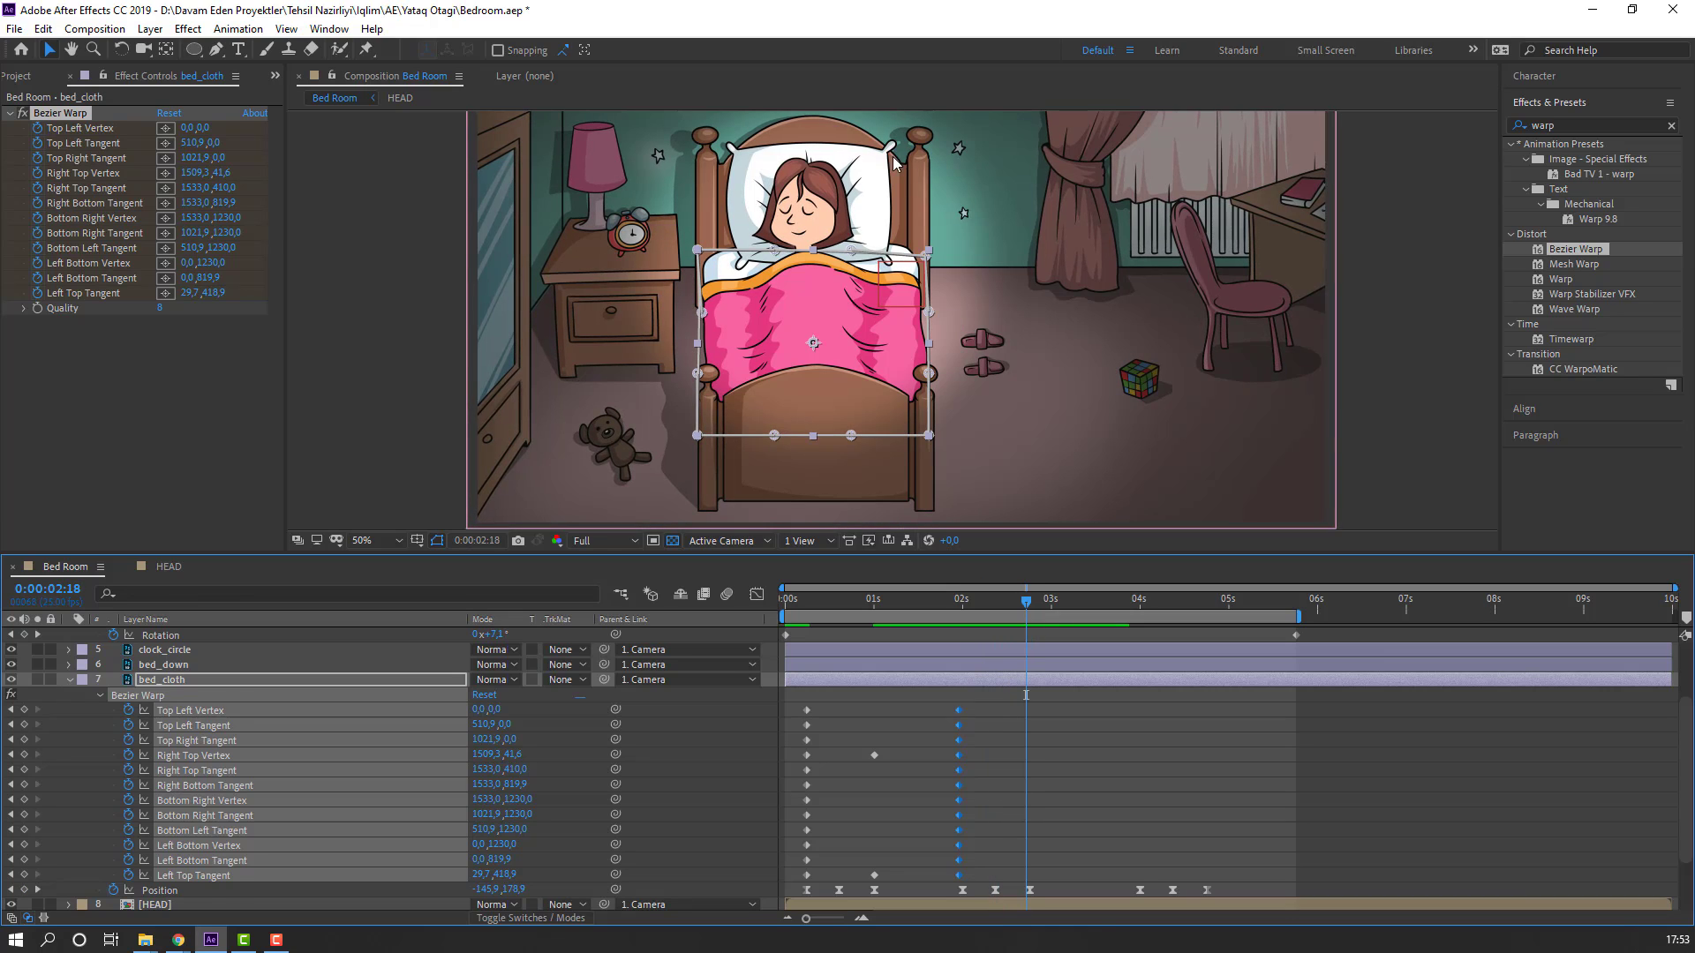
key(period)
drag(502, 177, 523, 198)
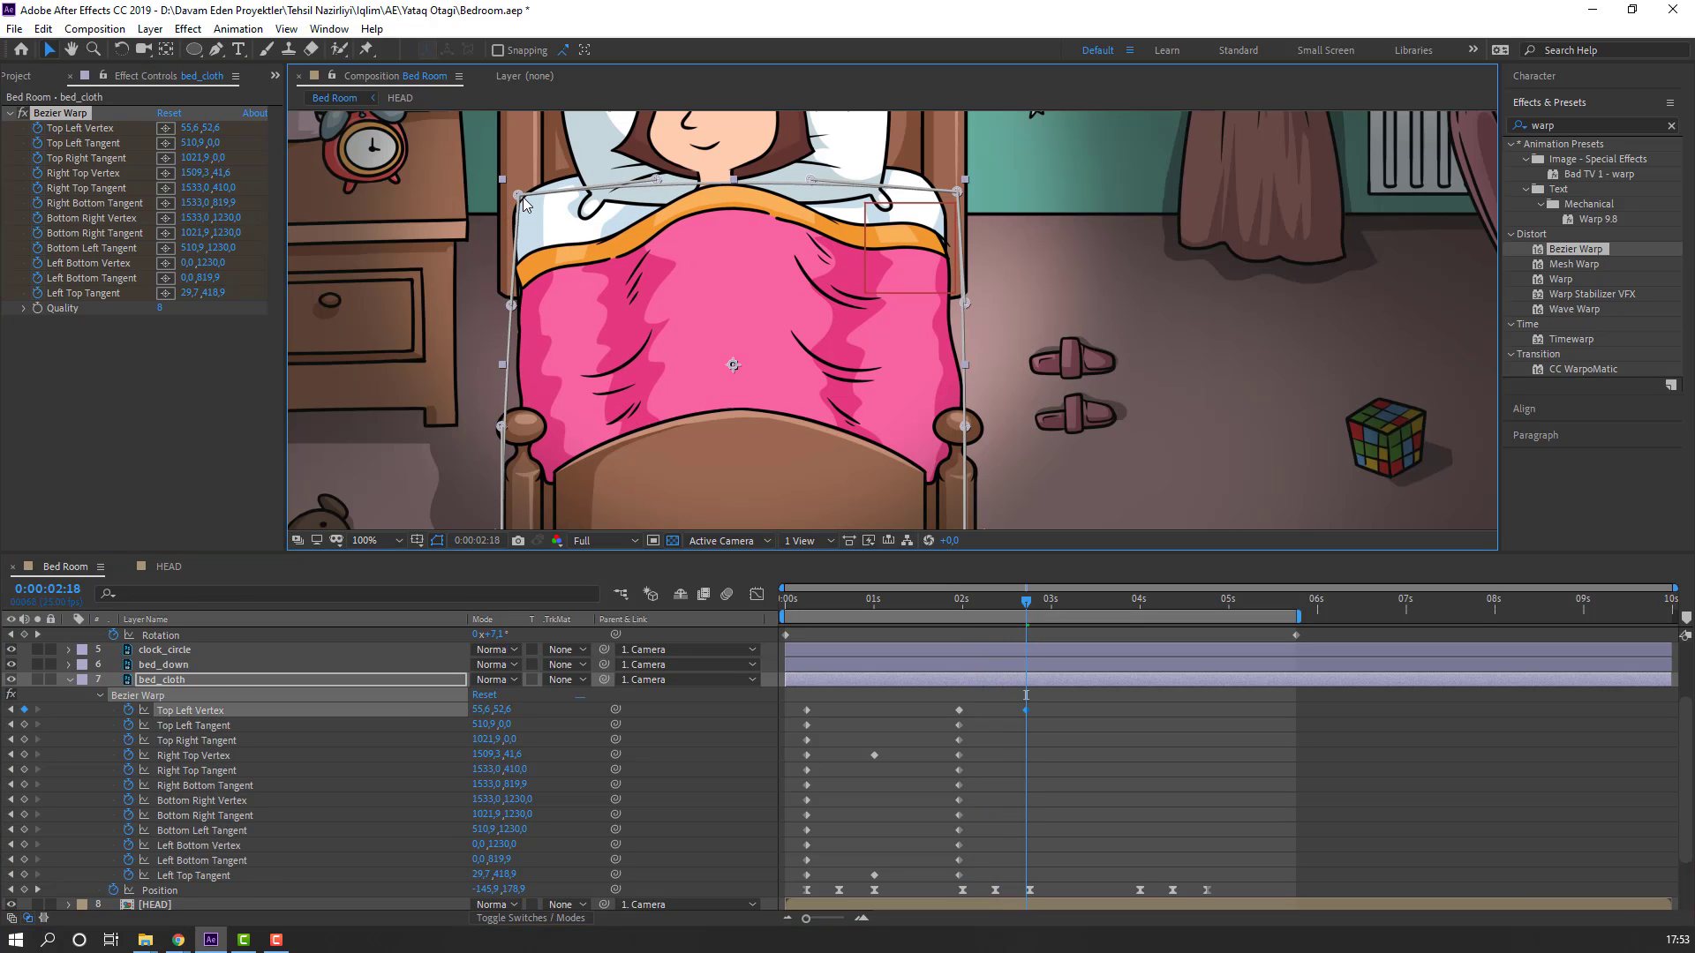
drag(958, 194, 958, 214)
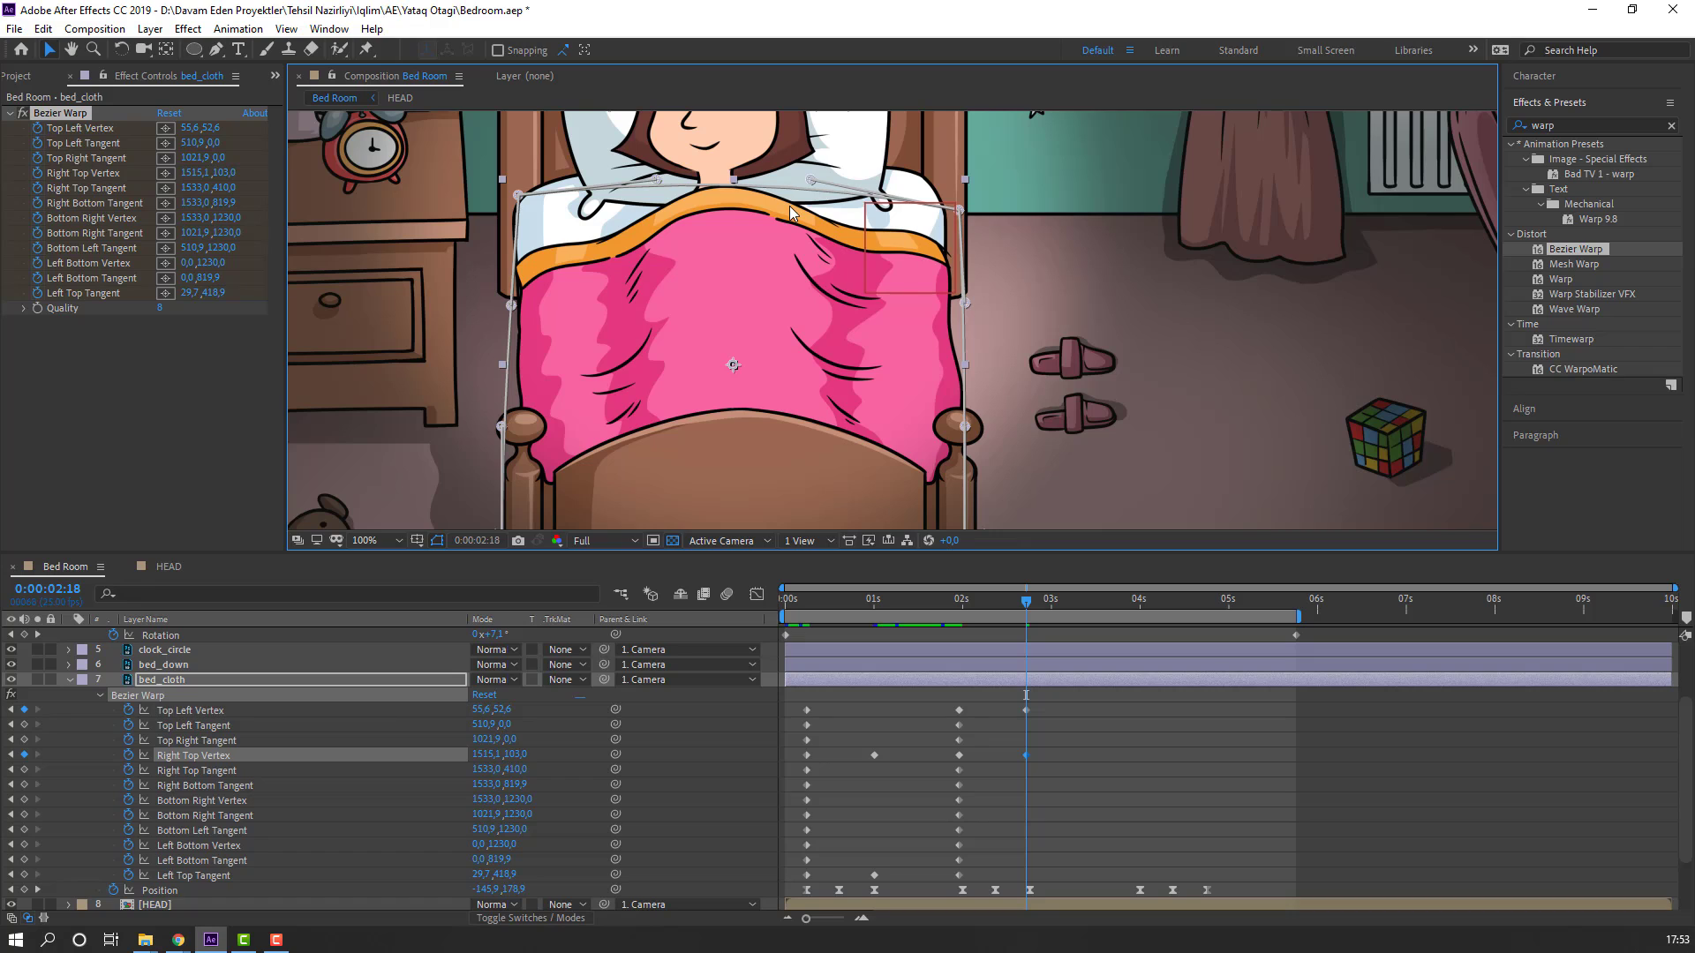
Step: At 0:00:02:18, move bed_cloth's Bottom Right Vertex to 1477,4 / 1230,0 and Left Bottom Vertex to 43,9 / 1235,8
drag(817, 487, 770, 386)
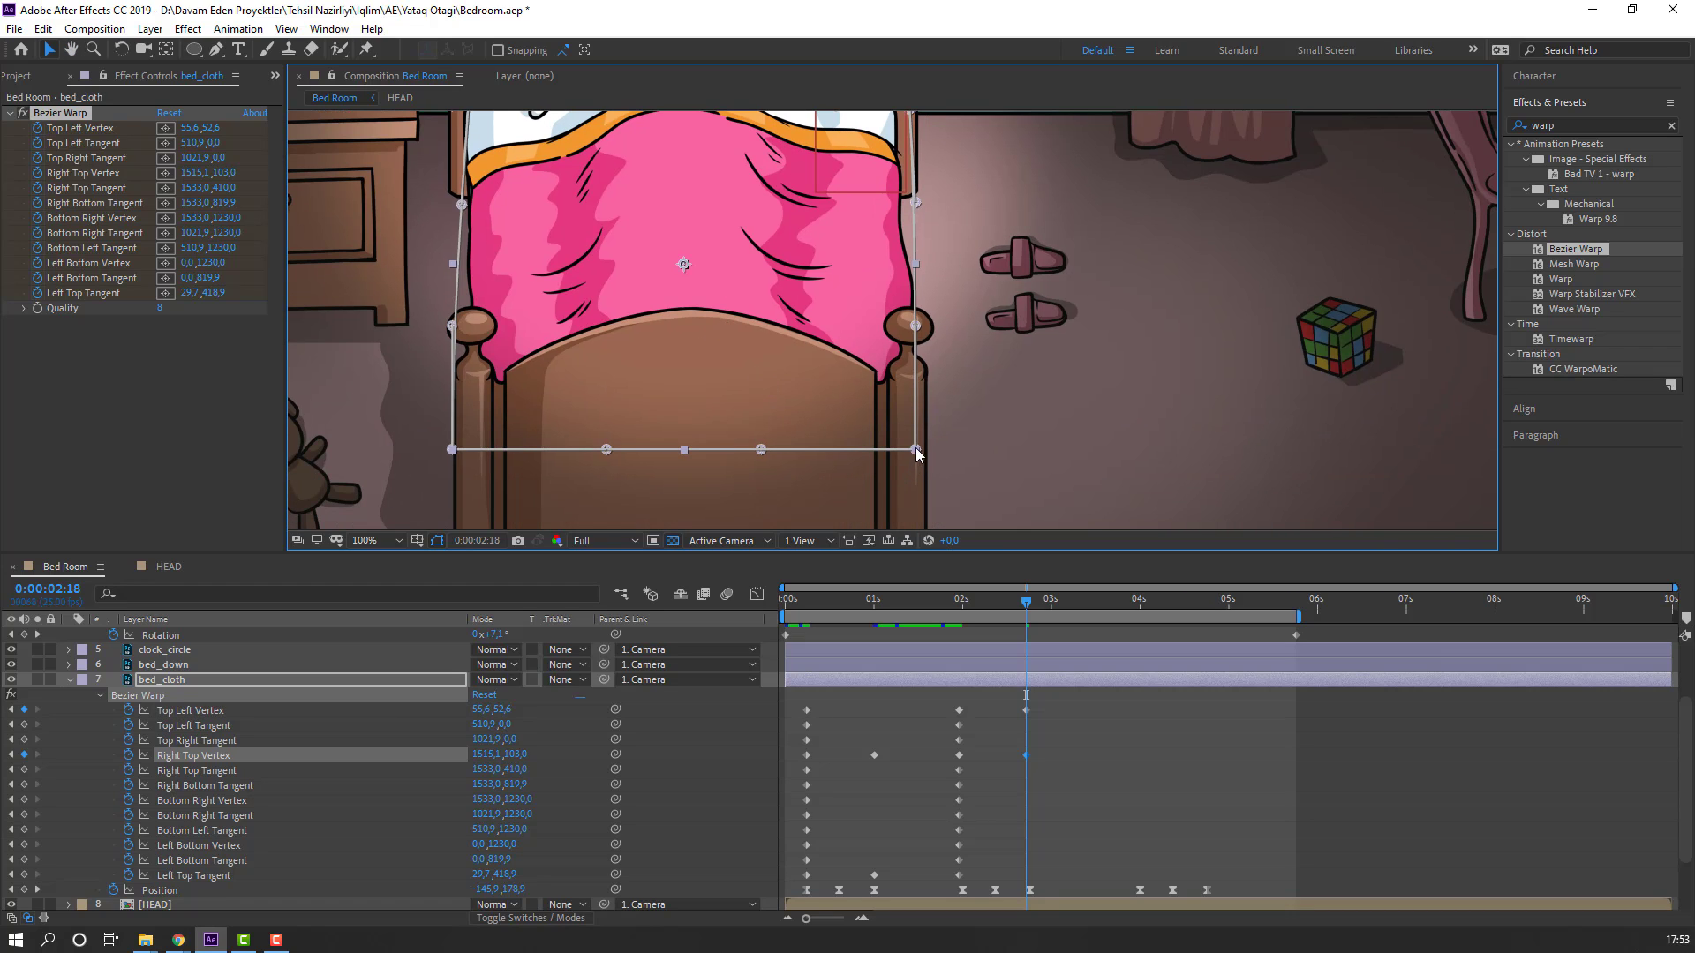
drag(914, 448, 900, 448)
drag(1007, 213, 988, 258)
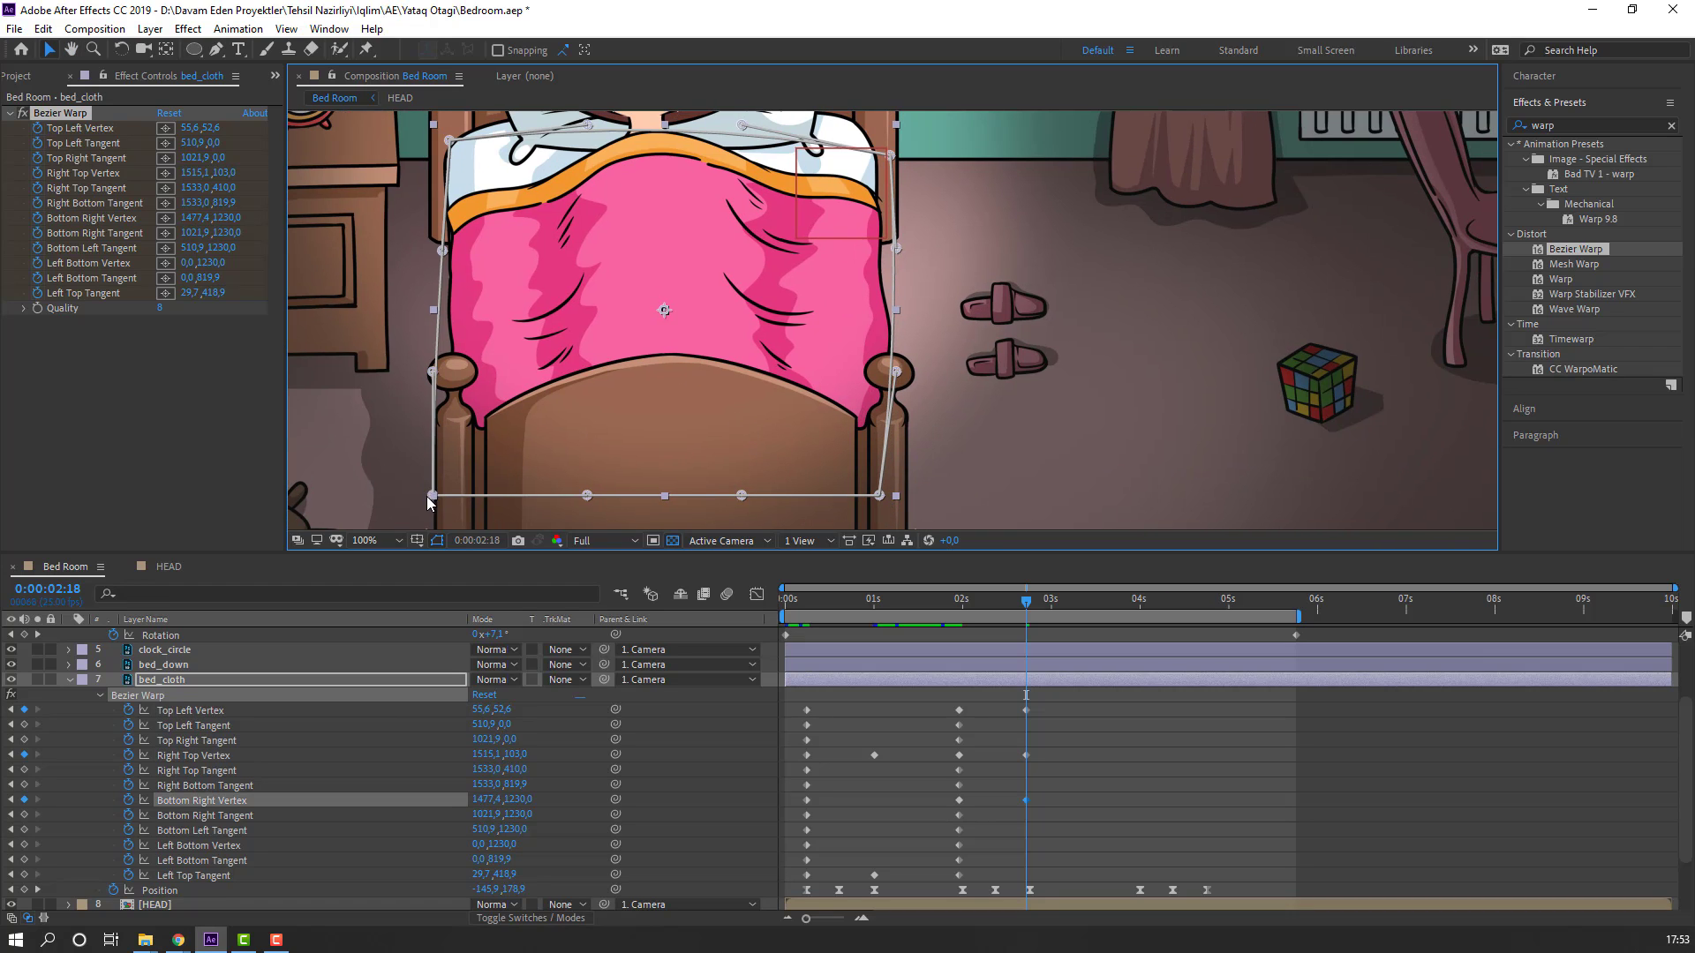
drag(431, 496, 443, 497)
drag(921, 519, 946, 560)
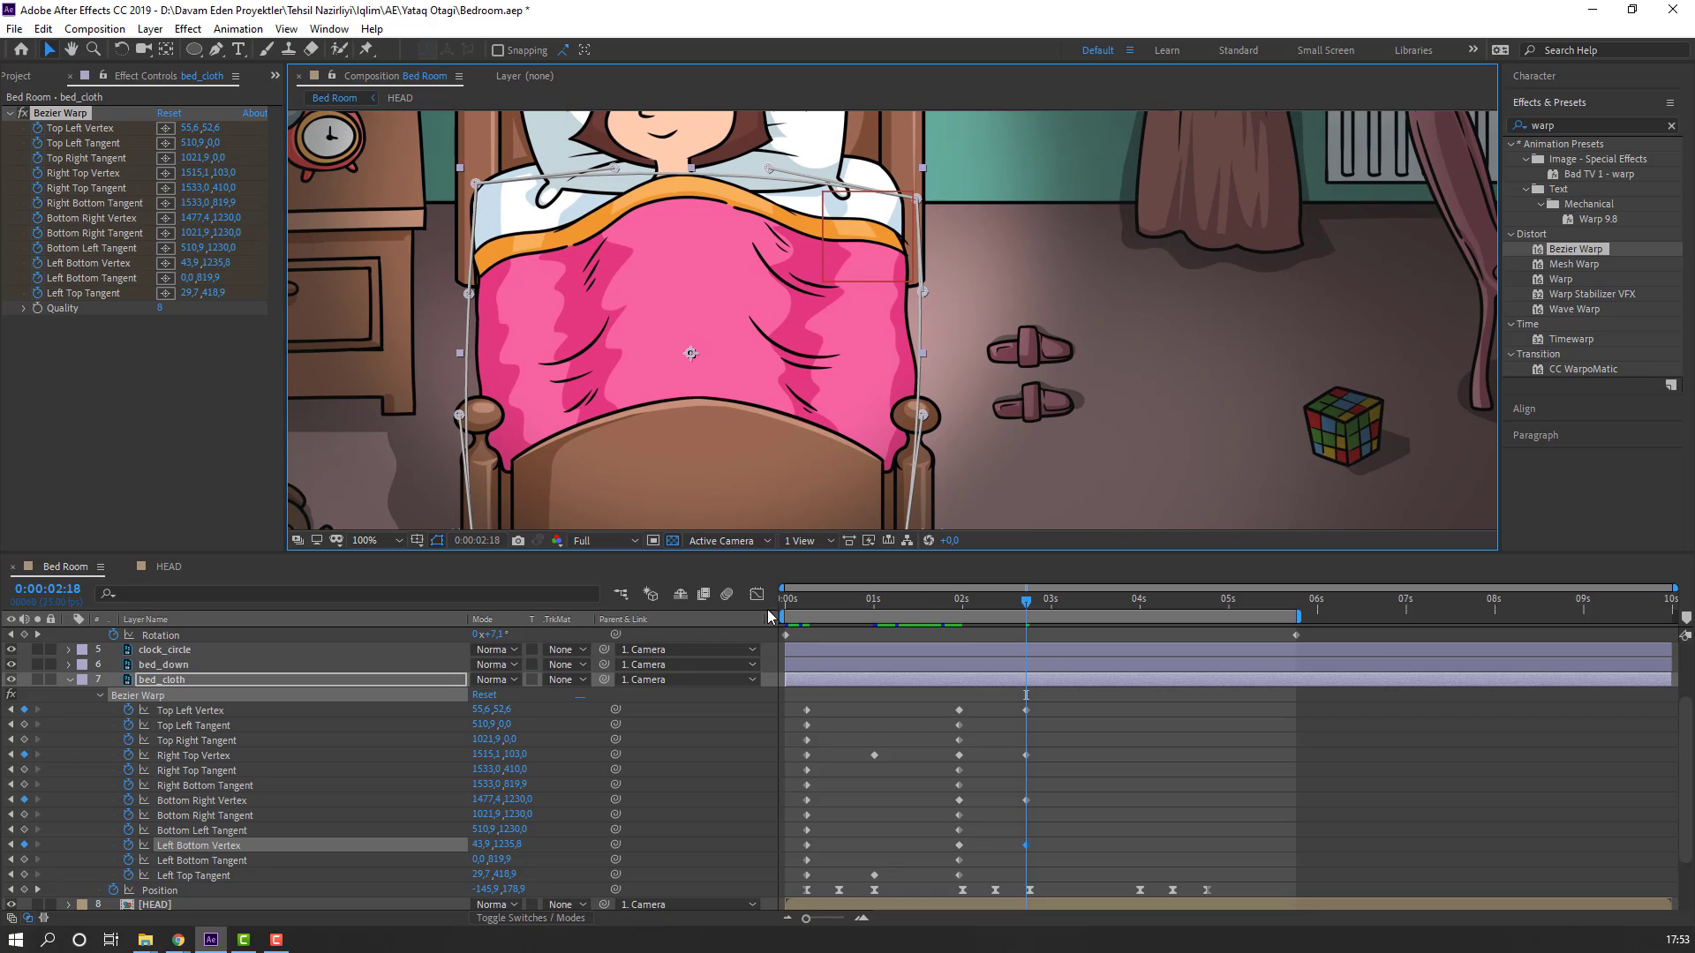
Step: Preview the blanket warp with the work area starting at about 0:00:01:07
click(788, 577)
key(space)
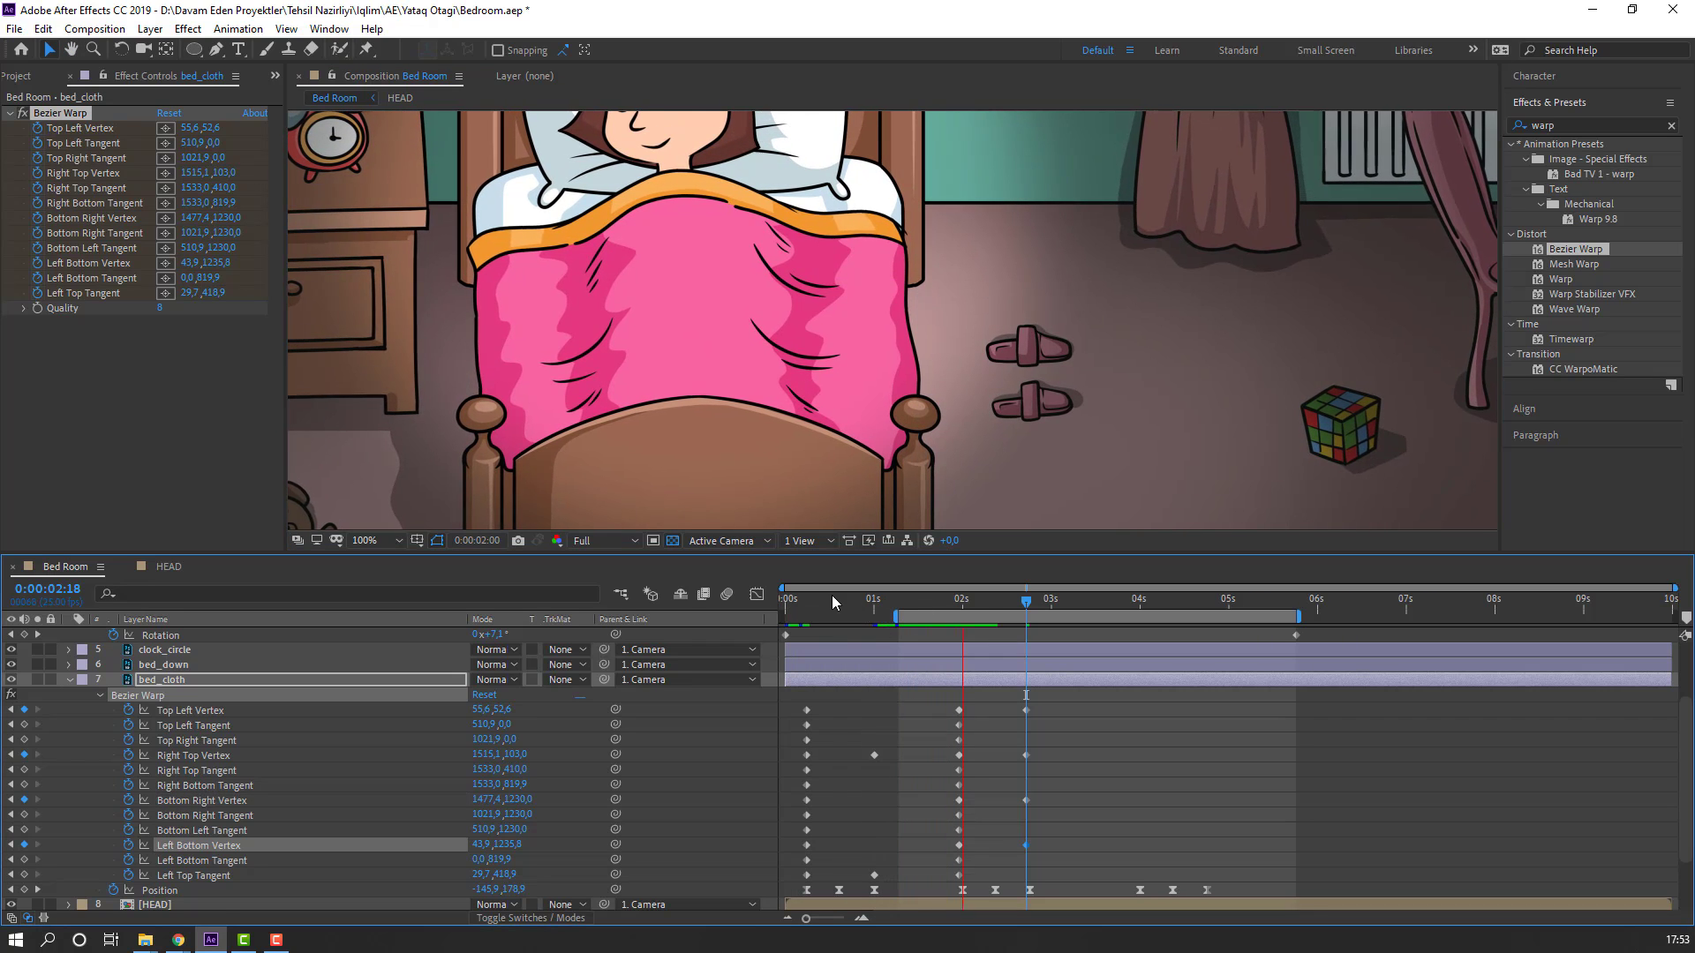
scroll(311, 251, down, 1)
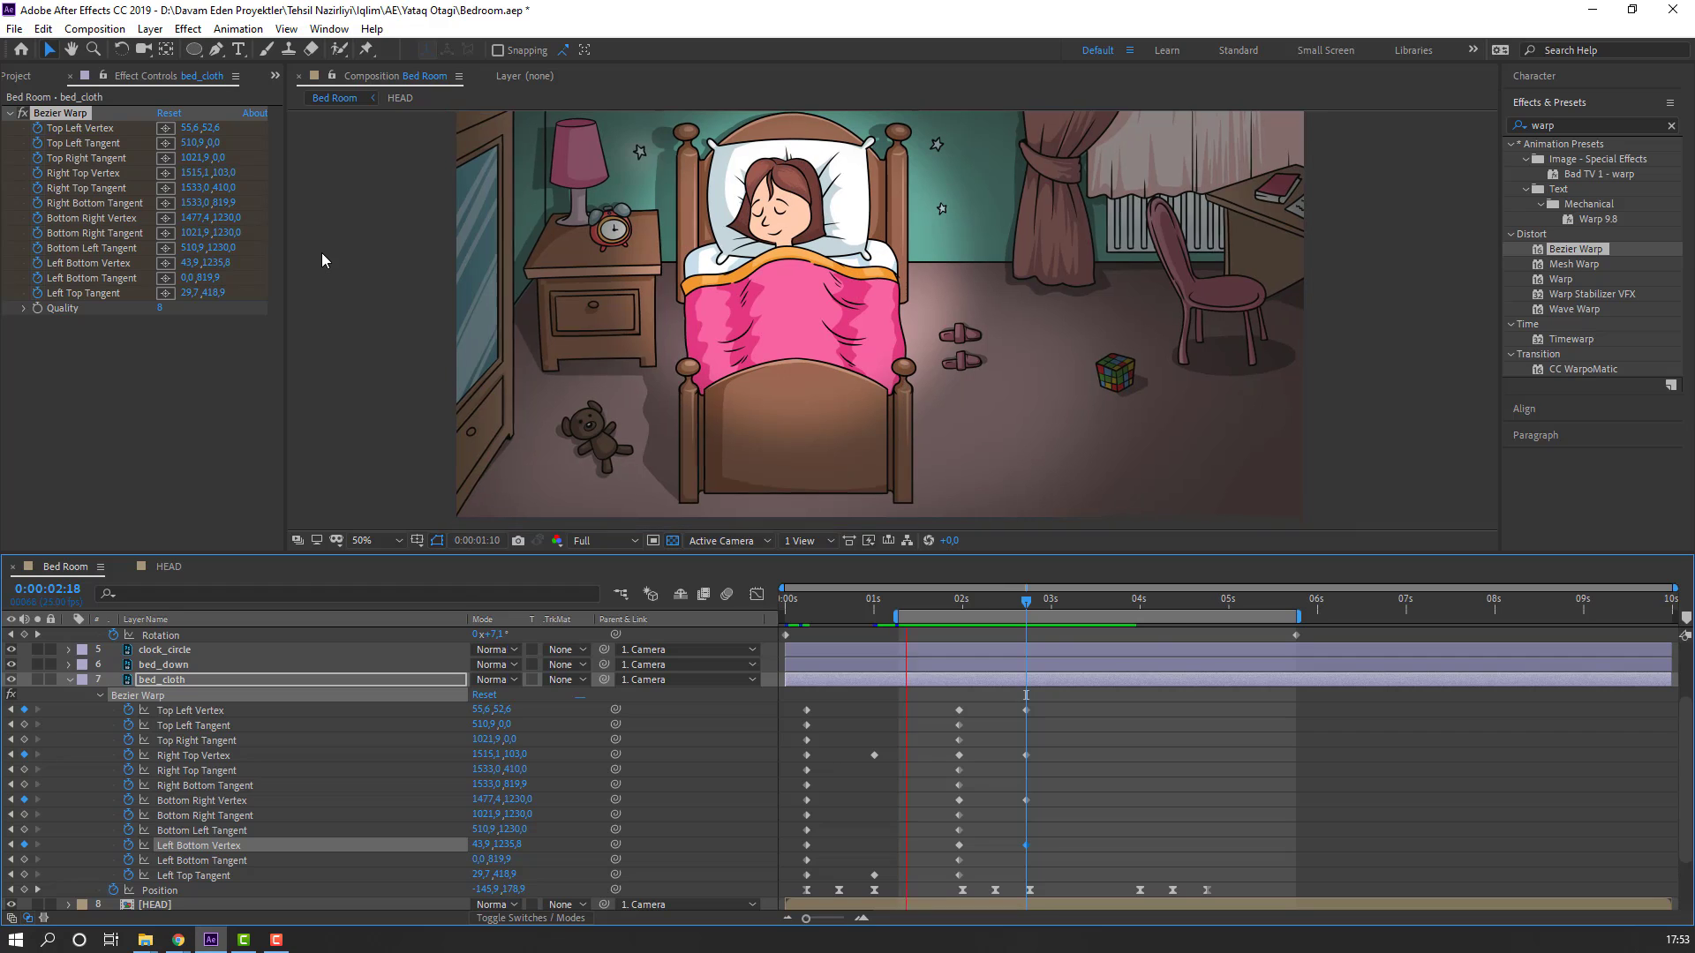
Step: Add keyframes at 0:00:04:00 for every Bezier Warp vertex and tangent of bed_cloth
scroll(322, 252, up, 2)
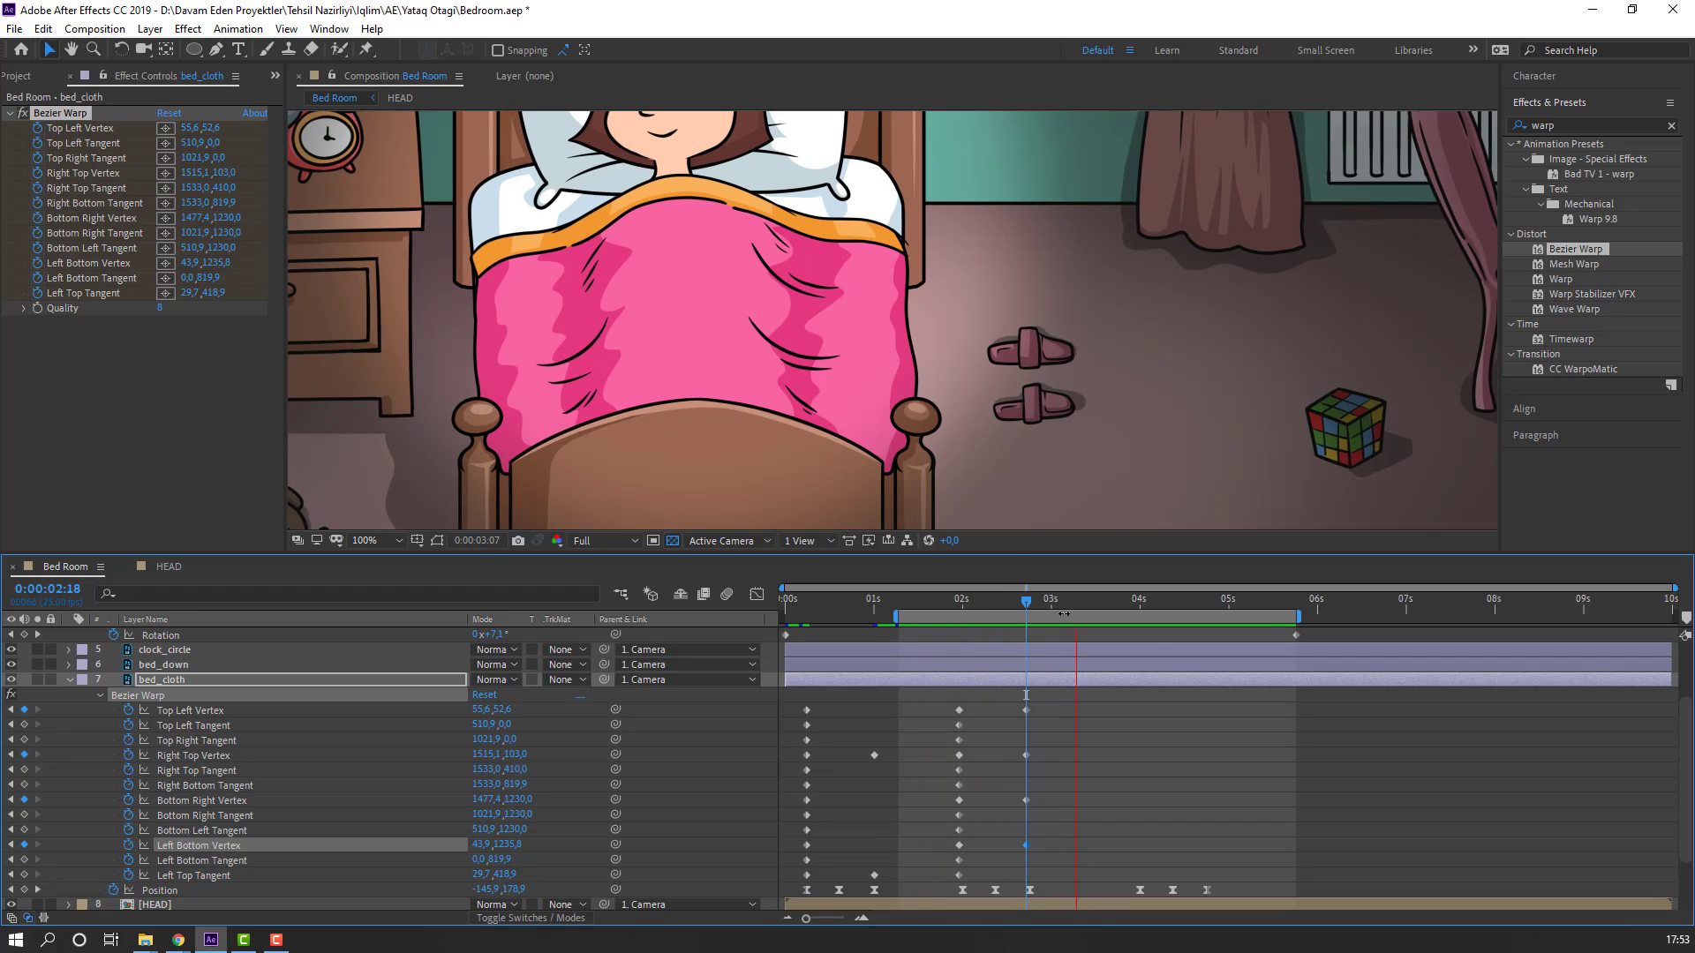
click(1143, 618)
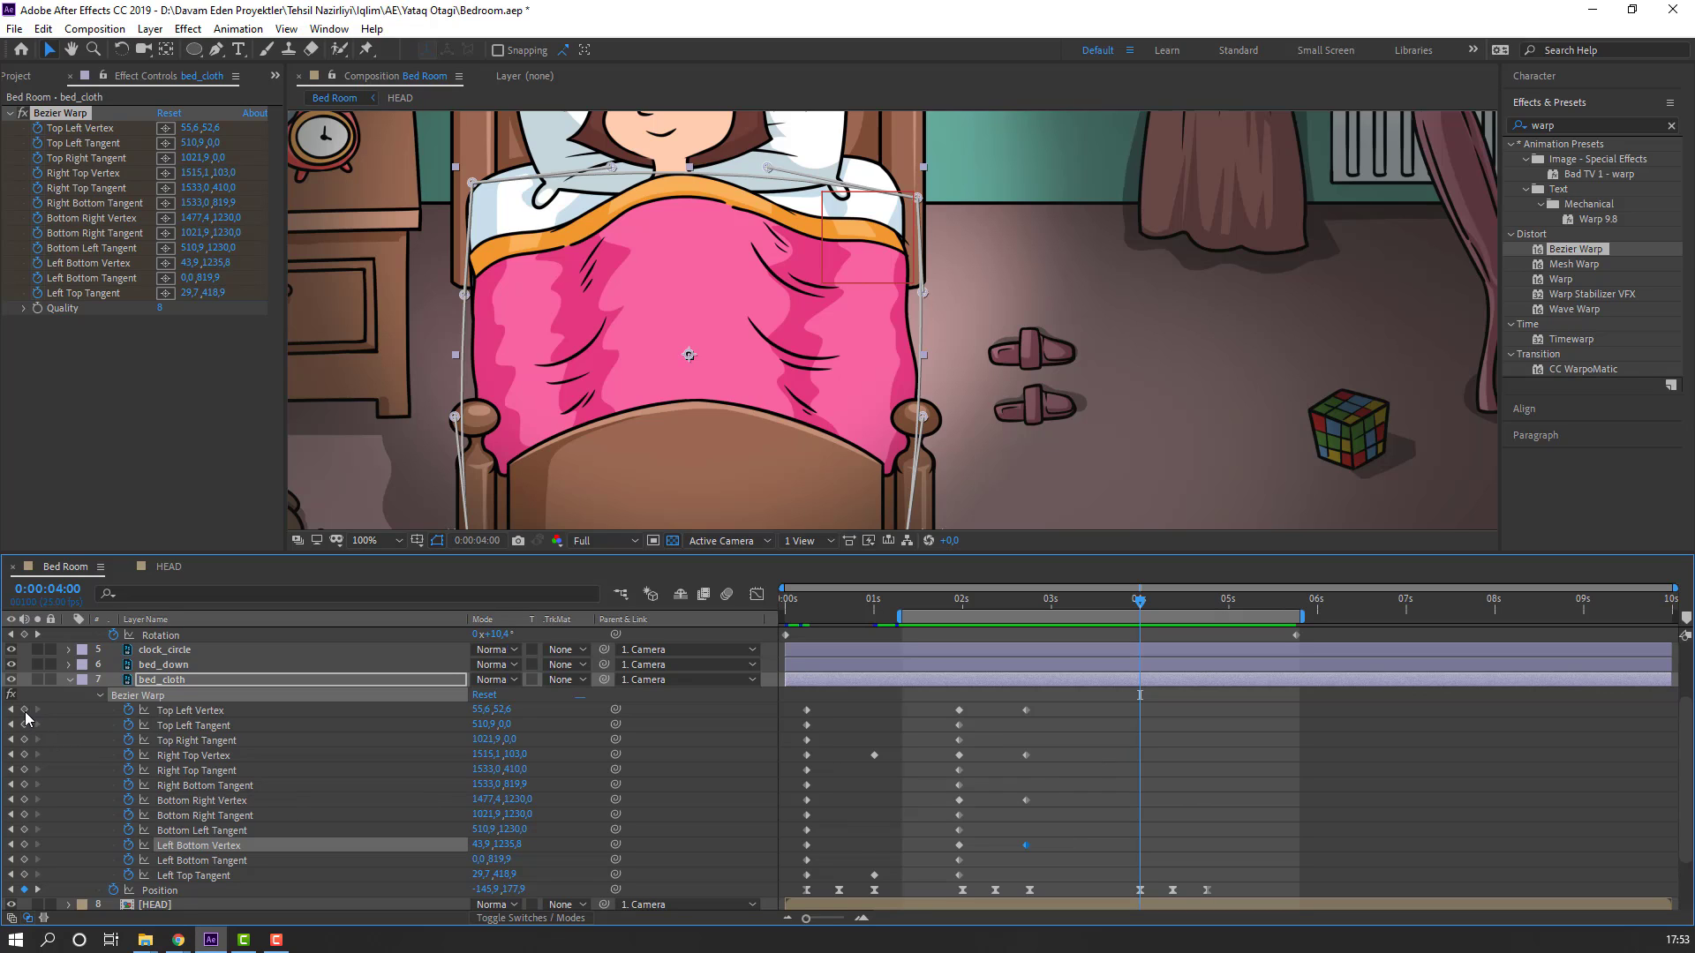
drag(25, 710, 25, 876)
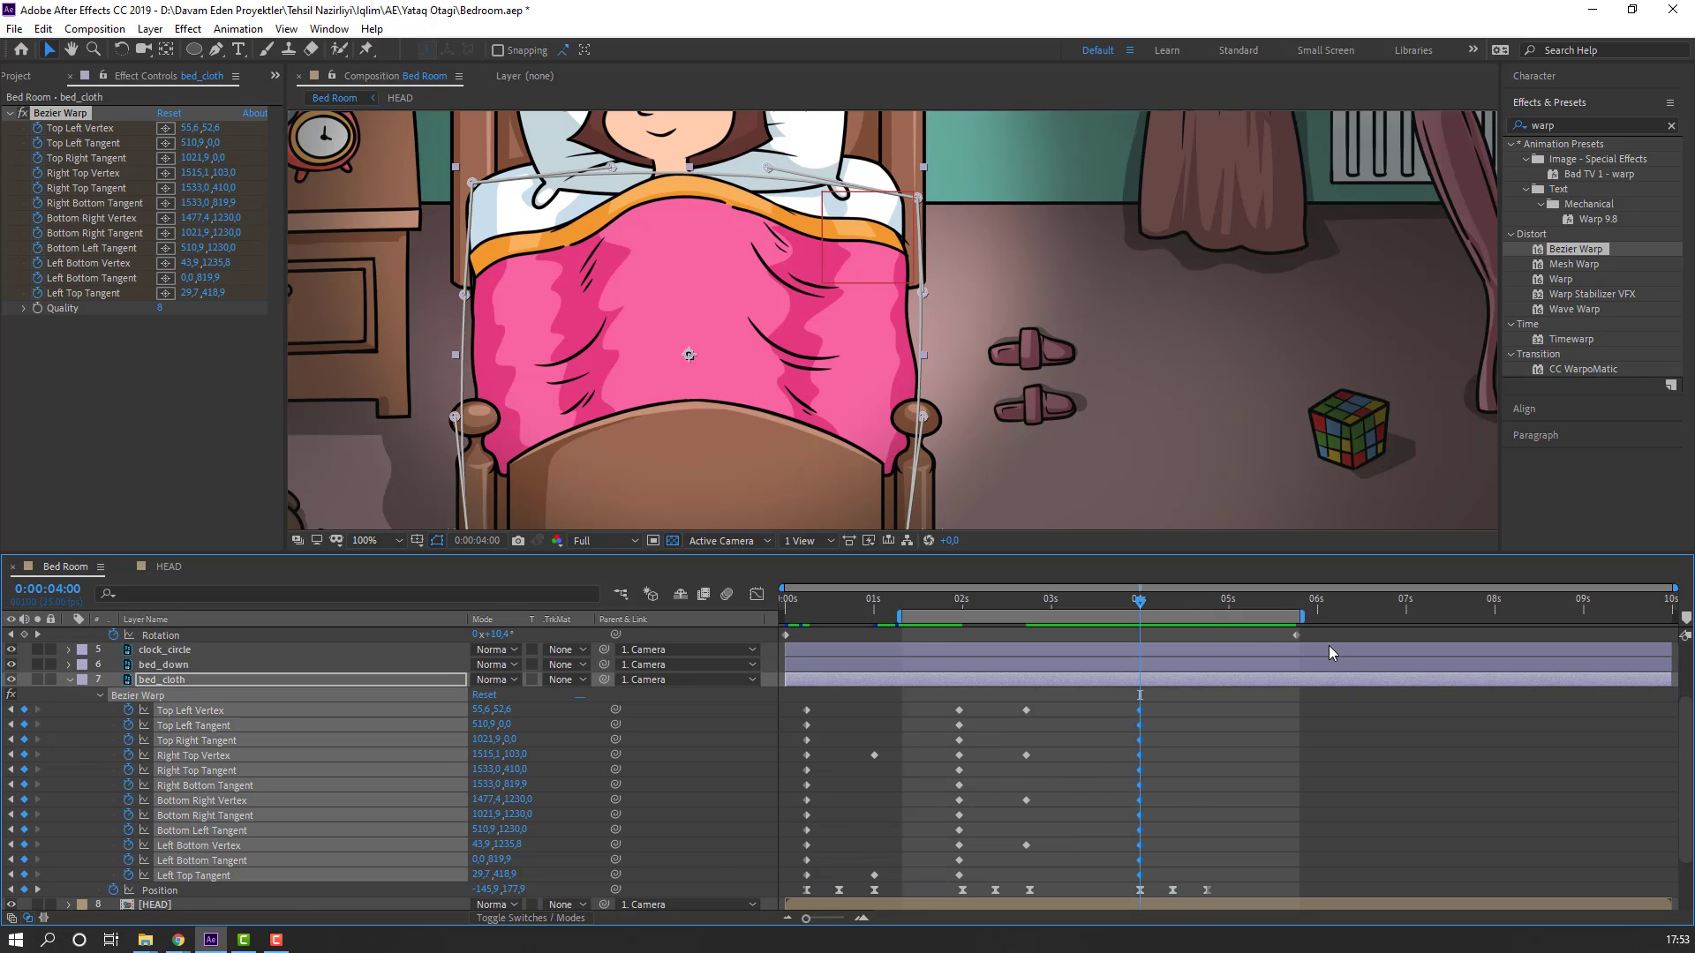
Step: At 0:00:04:19, move bed_cloth's Right Top Vertex to 1526,6 / 54,1 and Top Left Vertex to 49,8 / -4,9
drag(1163, 608, 1207, 608)
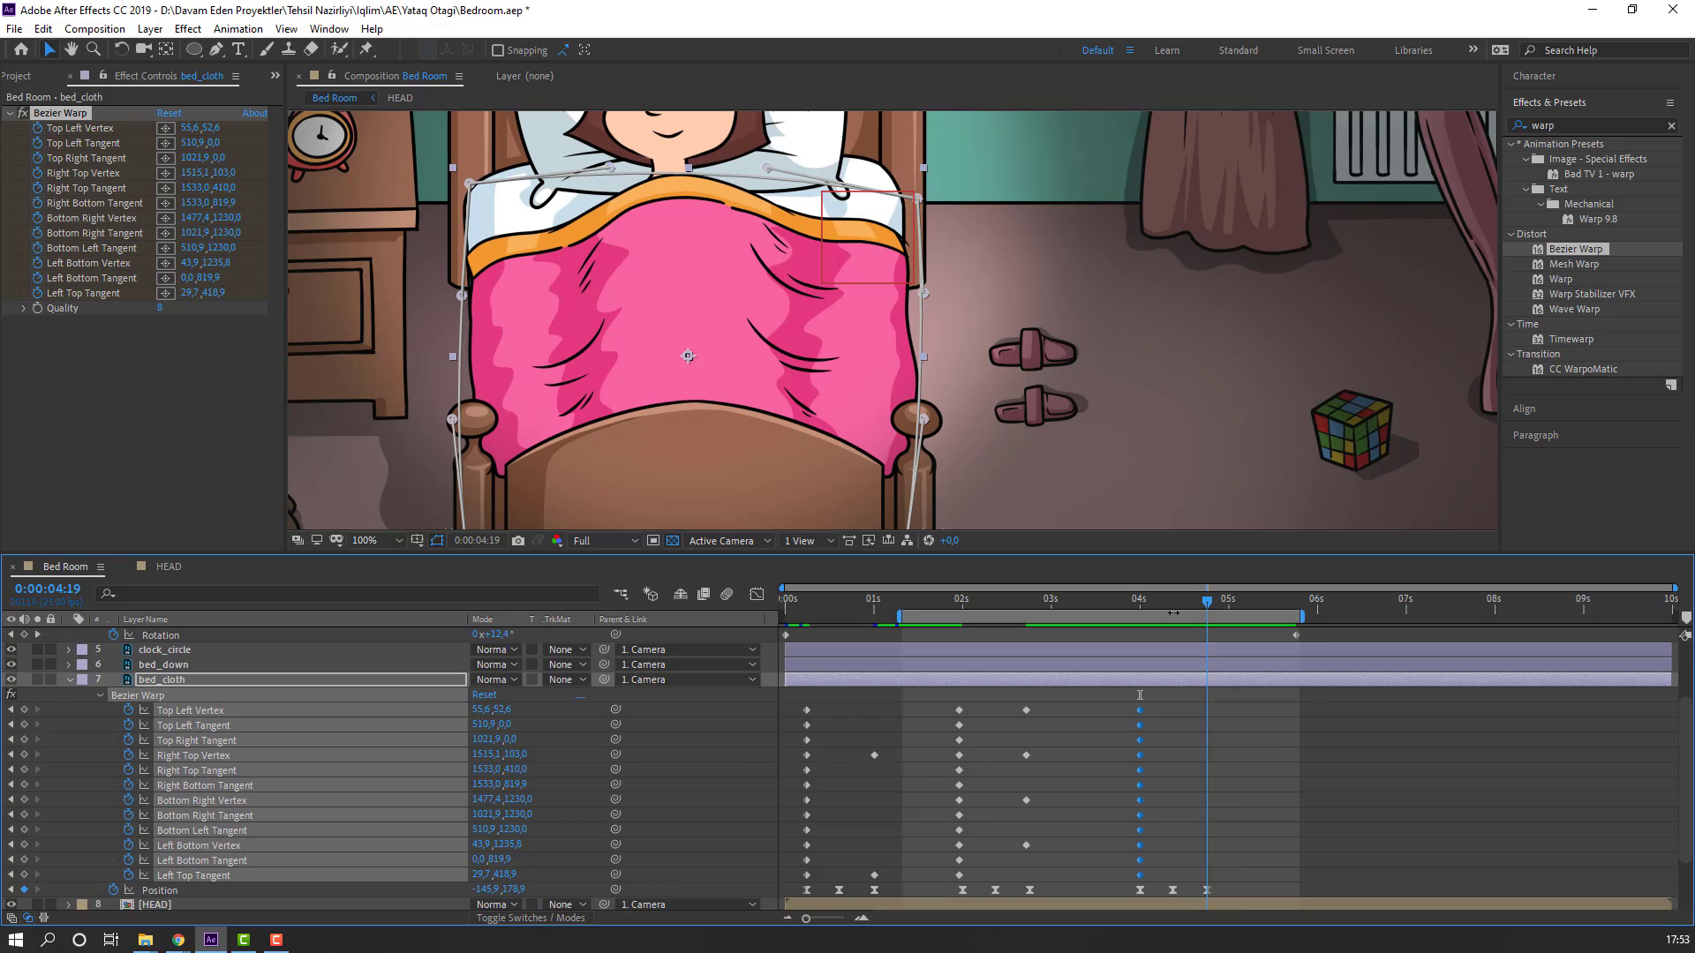
drag(833, 337, 817, 414)
drag(898, 273, 903, 266)
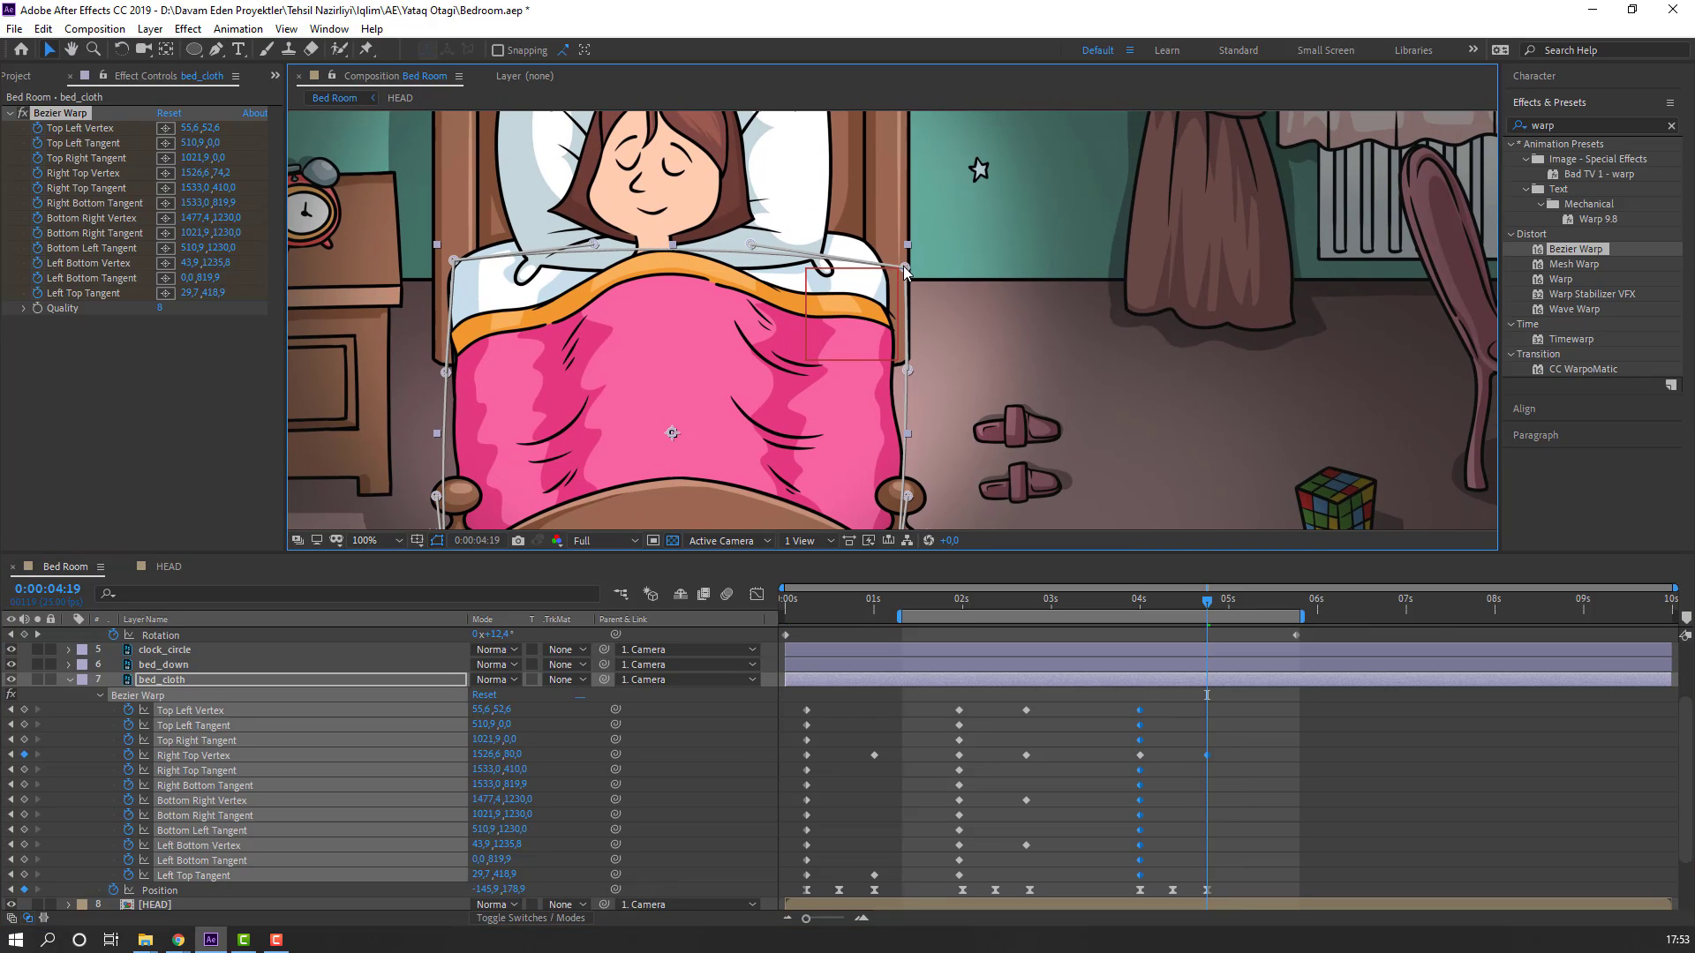
drag(452, 262, 452, 242)
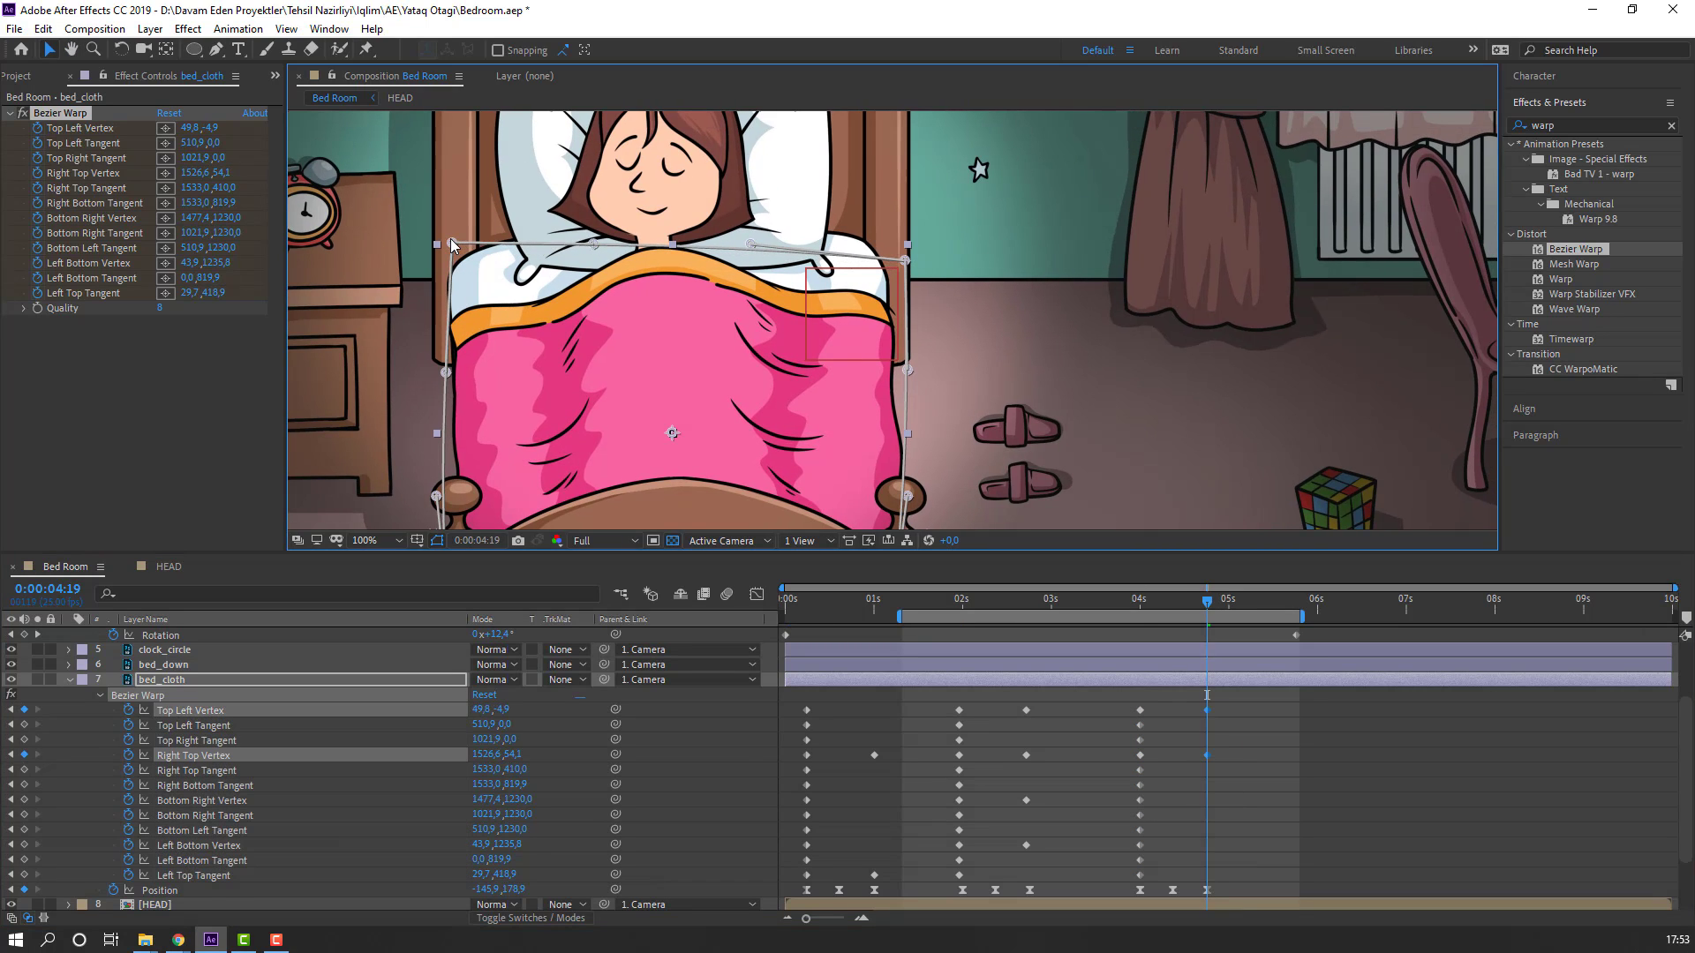
Step: At 0:00:04:19, move bed_cloth's Left Bottom Tangent to 5,8 / 799,8 and Right Bottom Tangent to 1515,7 / 788,3
scroll(474, 466, down, 5)
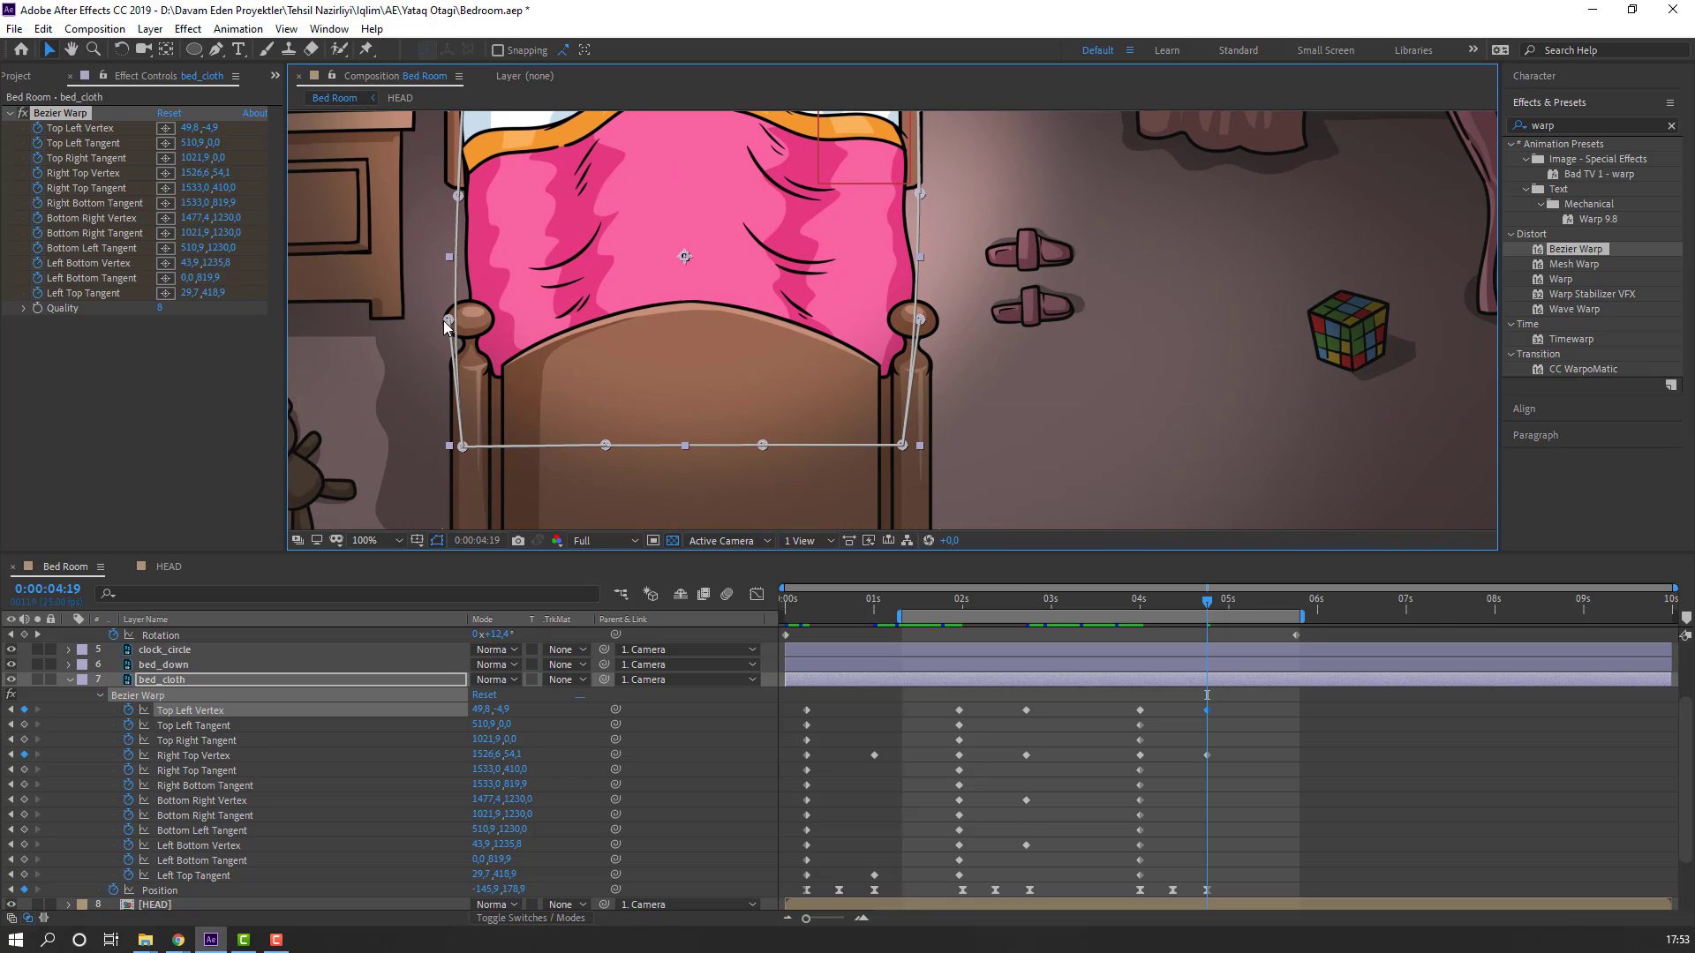
drag(446, 327, 451, 318)
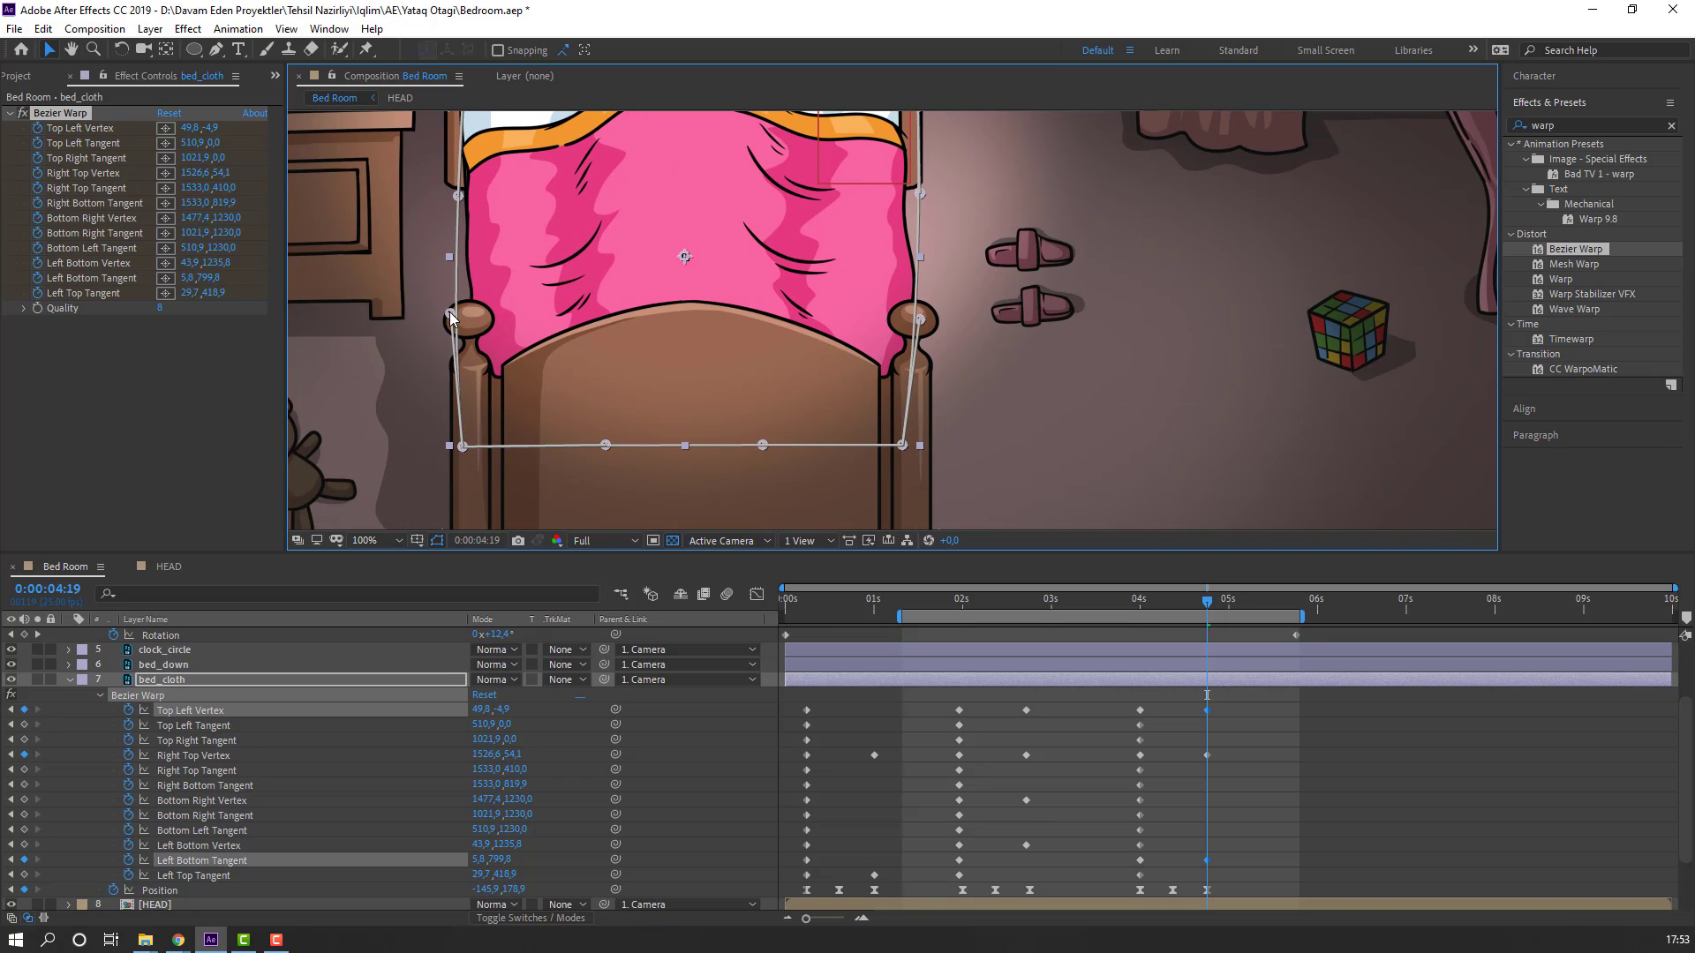
drag(920, 320, 914, 314)
Step: Preview the blanket's final movement with the work area starting at about 0:00:03:07
drag(1089, 408, 1030, 572)
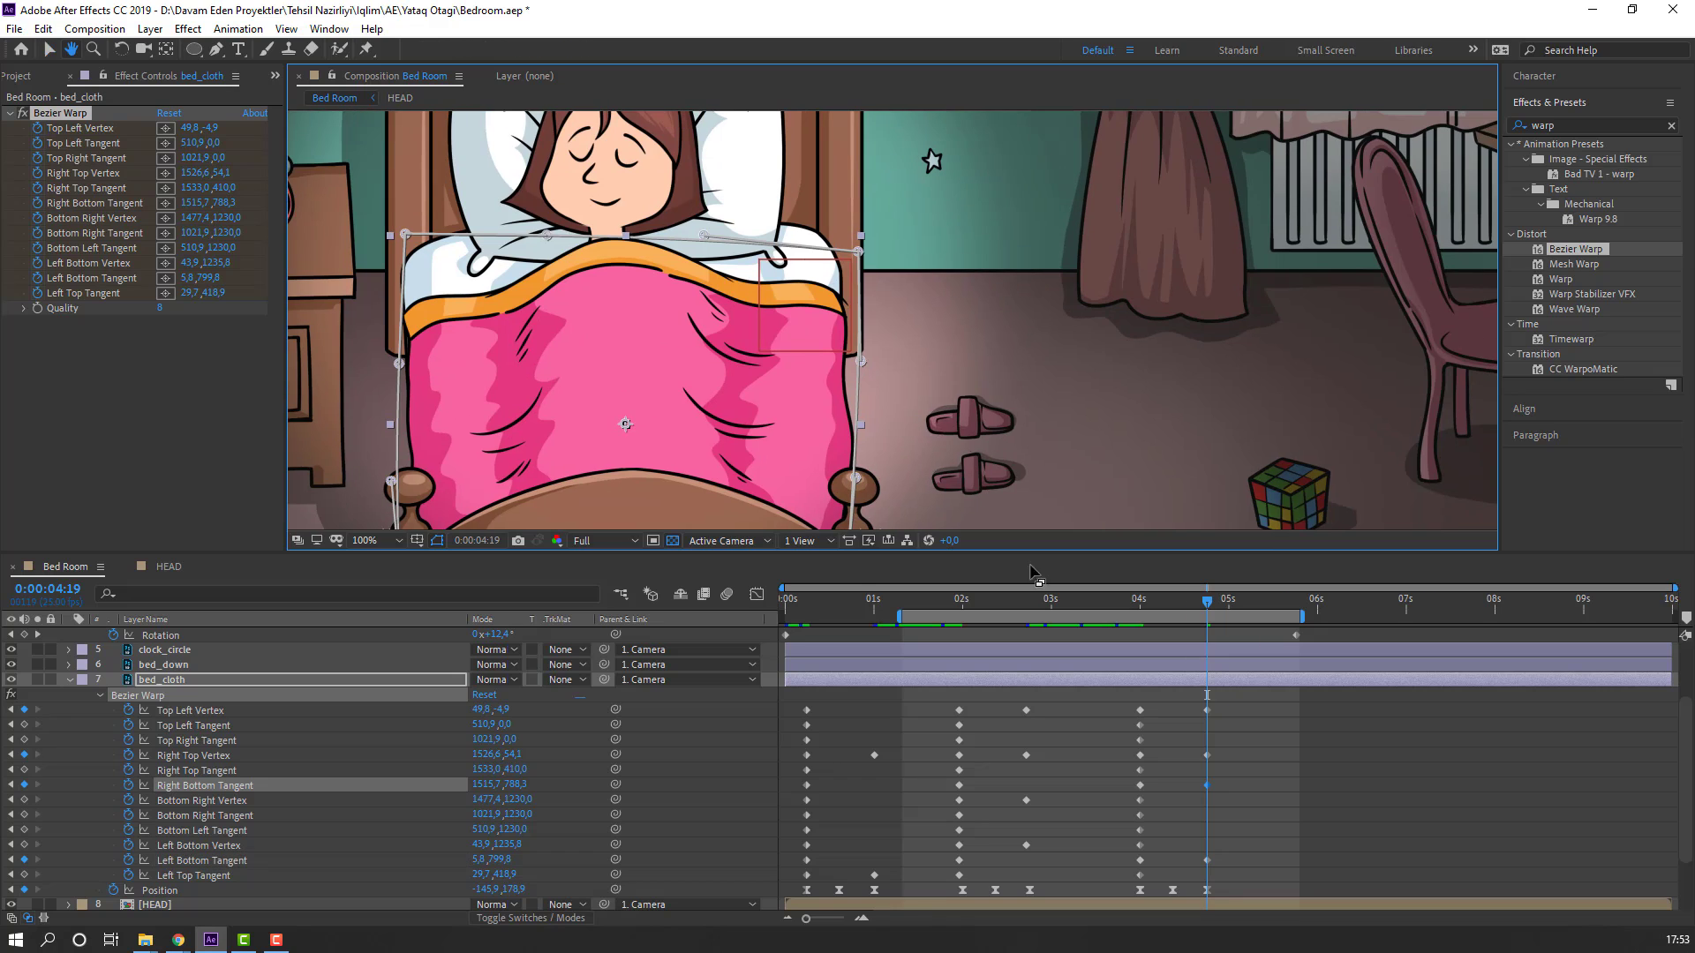
drag(896, 619, 1073, 619)
key(space)
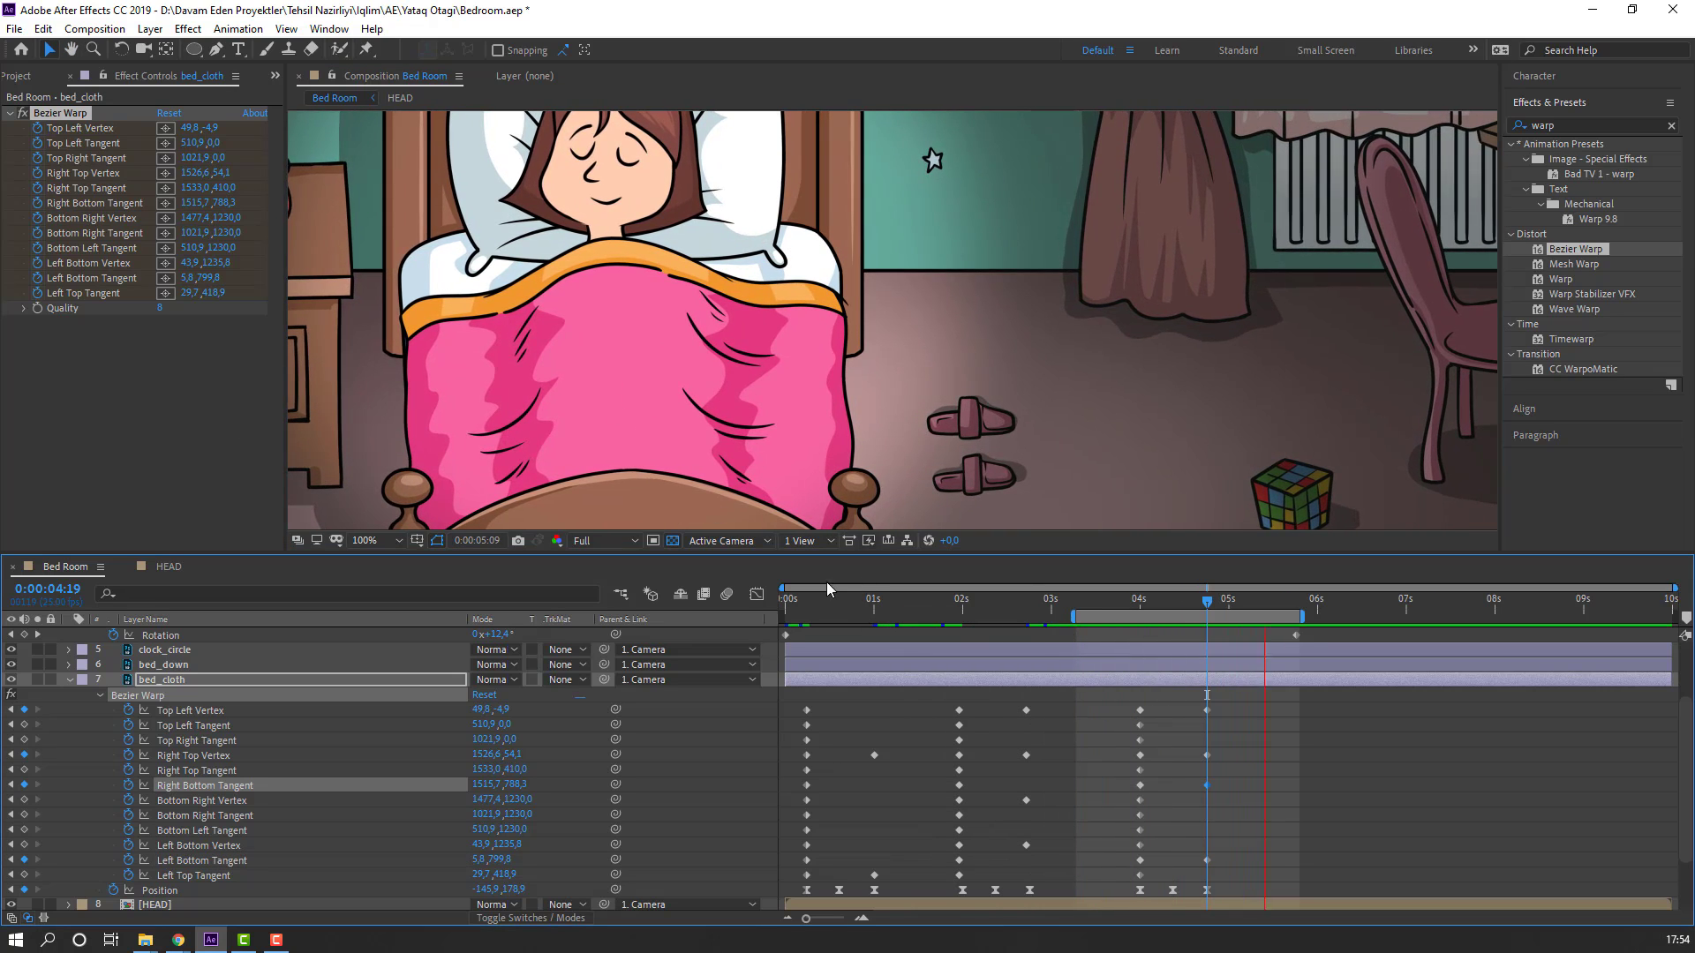
key(space)
Step: Extend the work area back to the composition's start and preview the whole bedroom animation in a maximized, fitted view
drag(1082, 617, 785, 617)
click(370, 540)
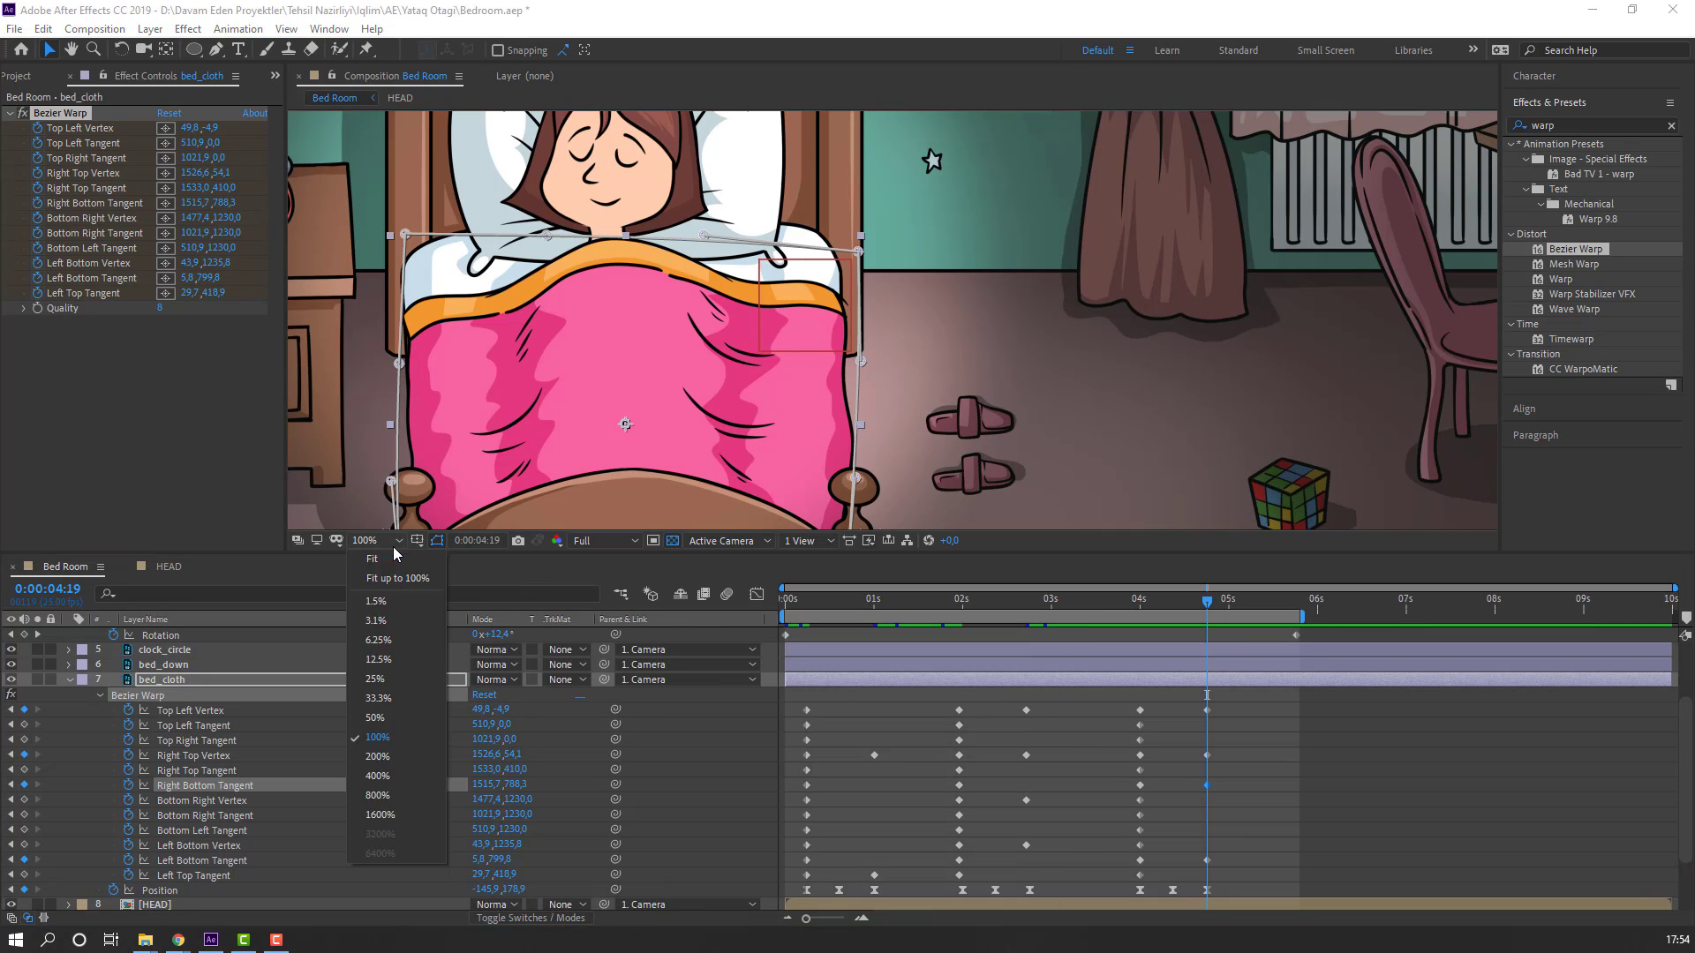
click(391, 579)
key(space)
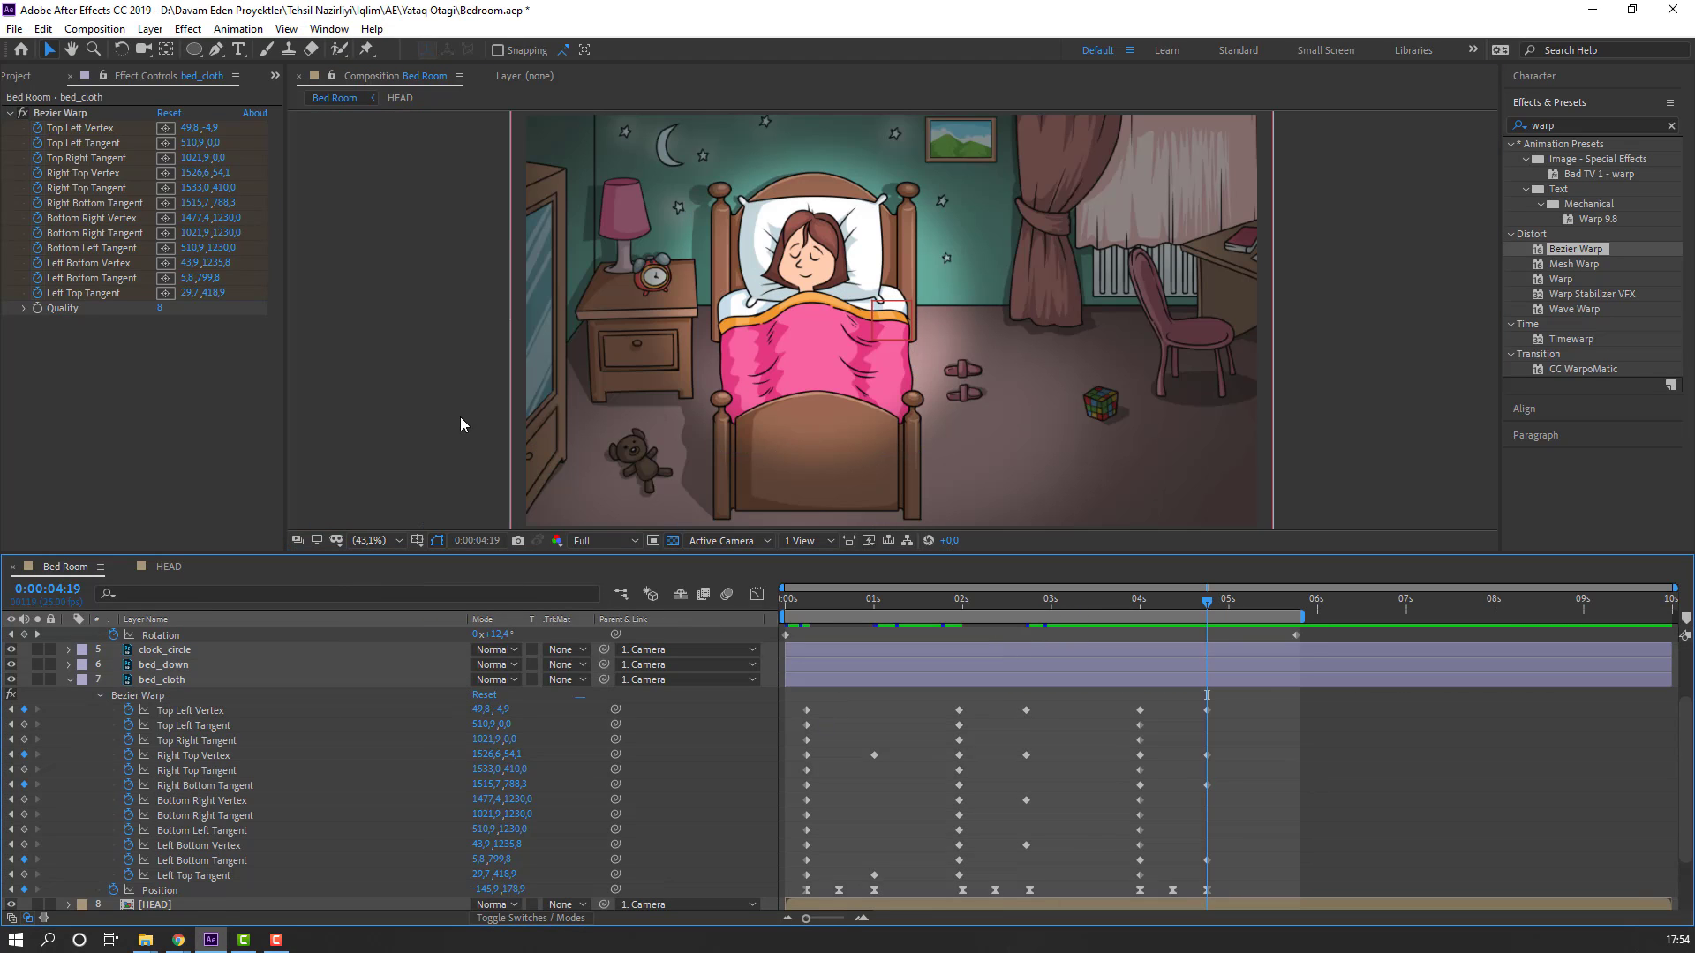
key(grave)
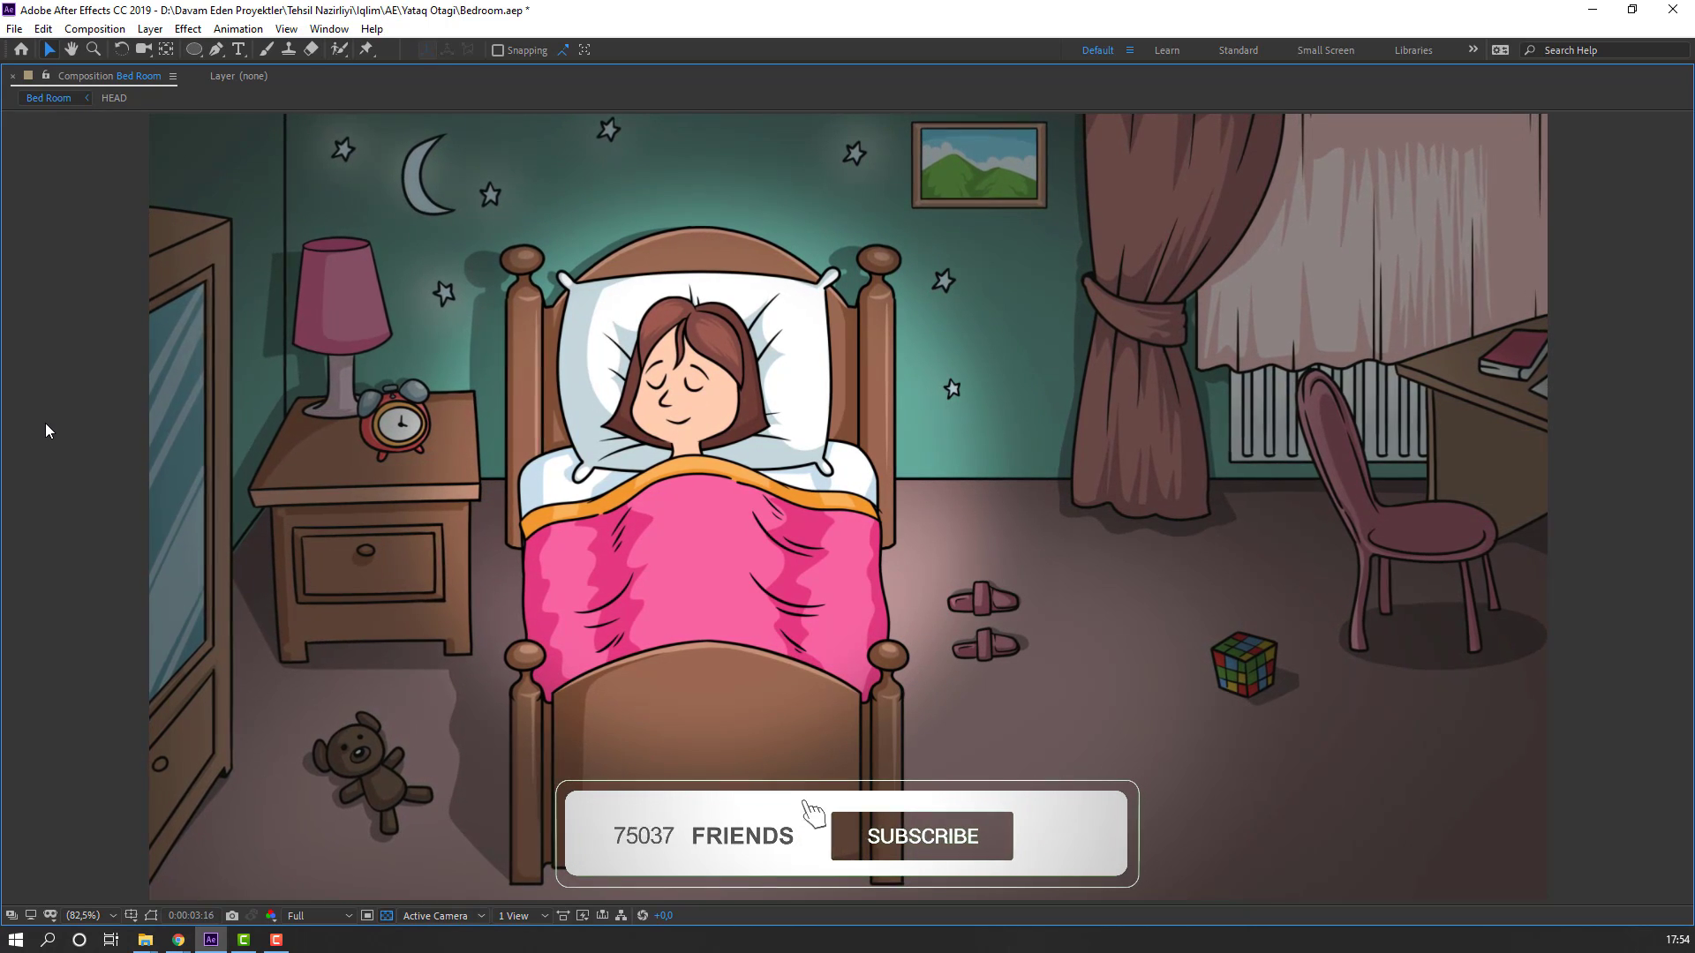
key(comma)
key(comma)
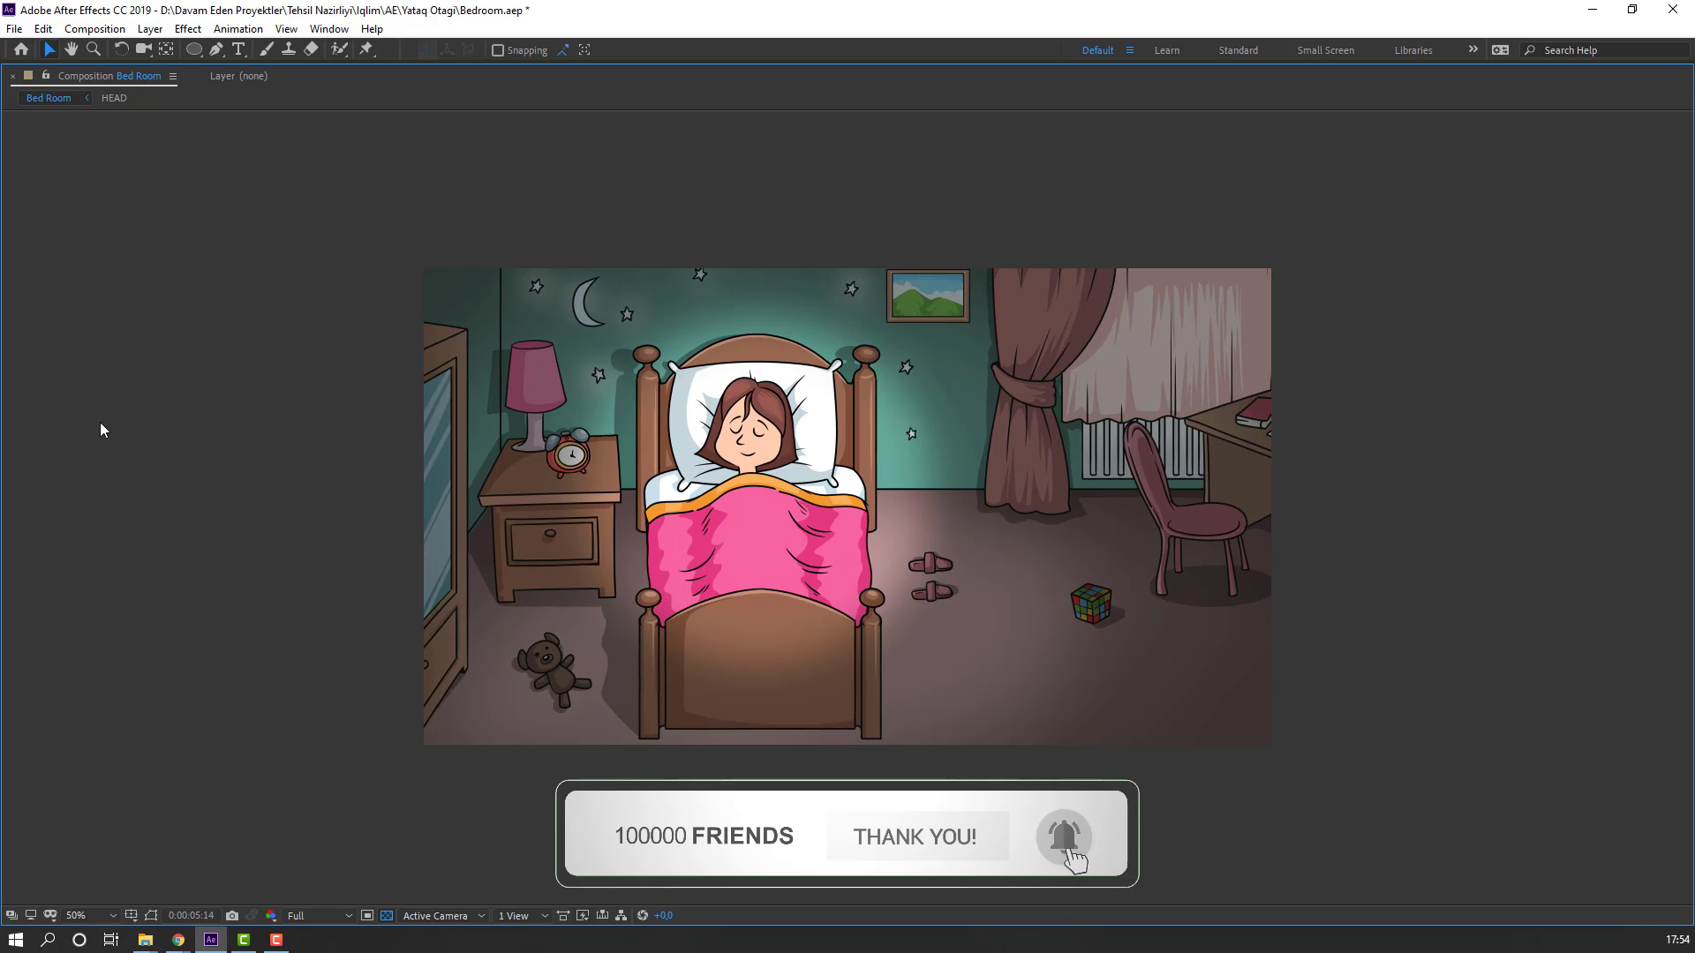